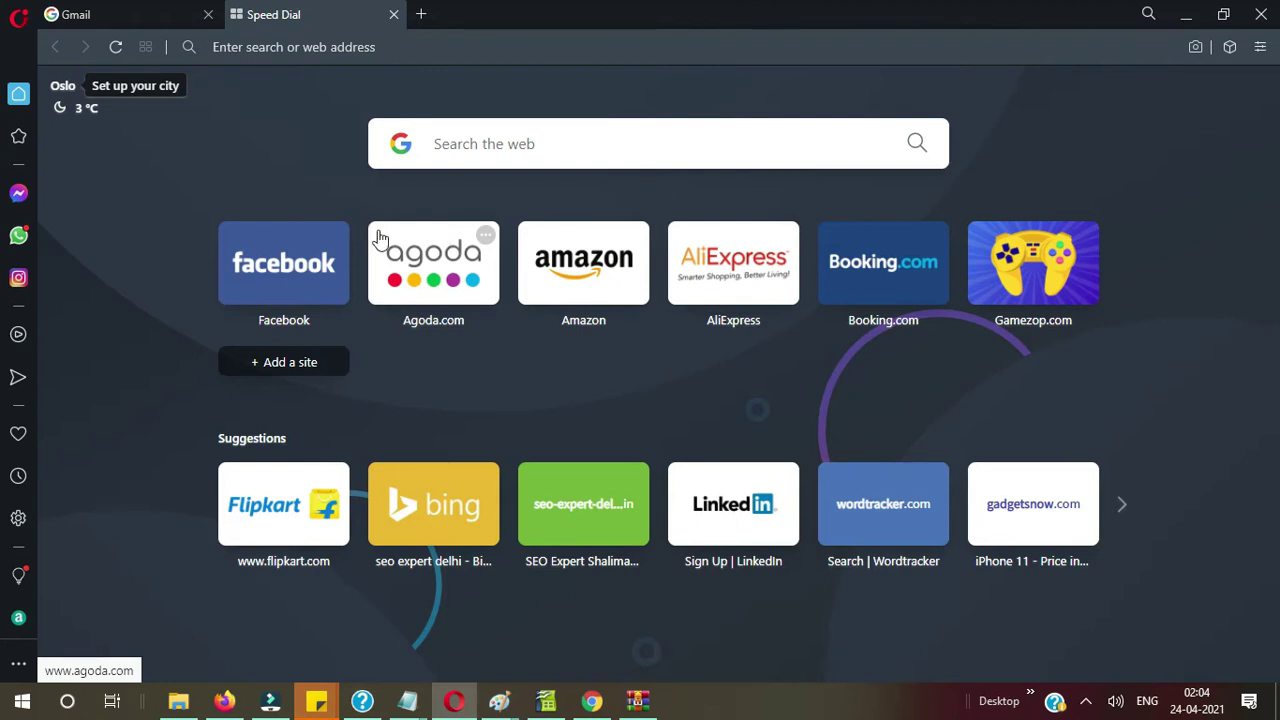
Step: Search the web for "wordpress" and look over the first results
click(326, 46)
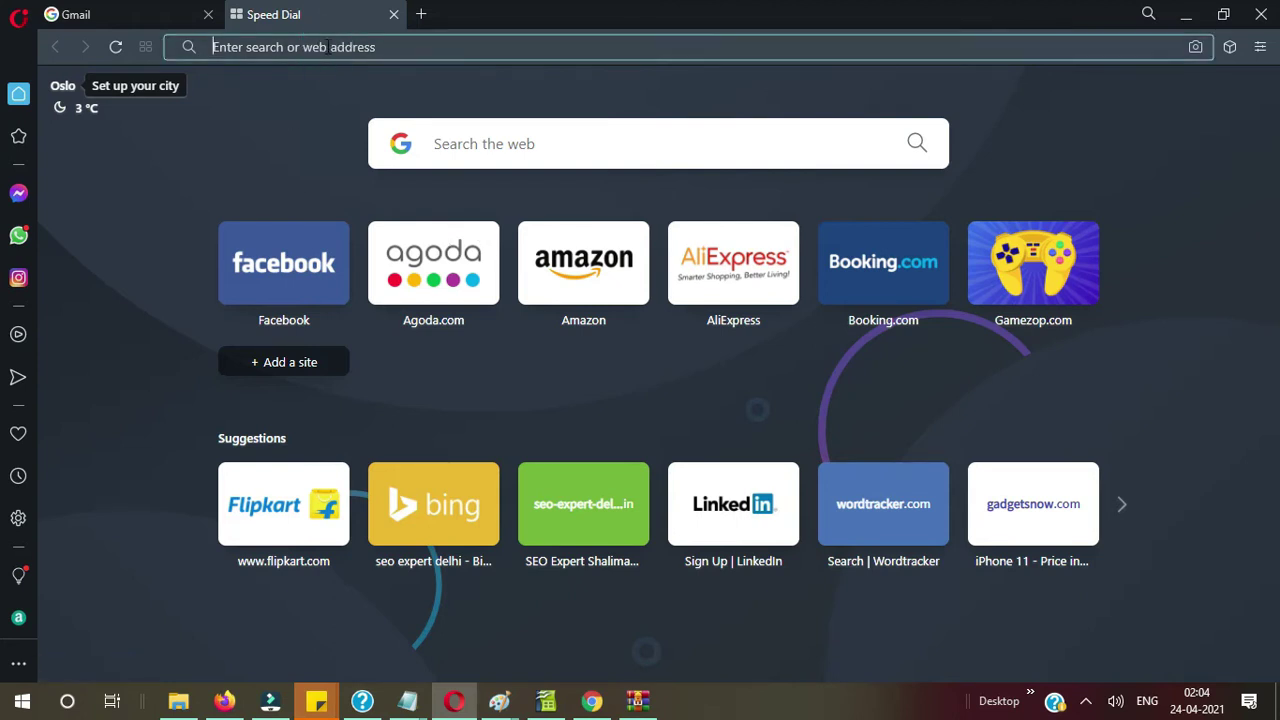
text(wo)
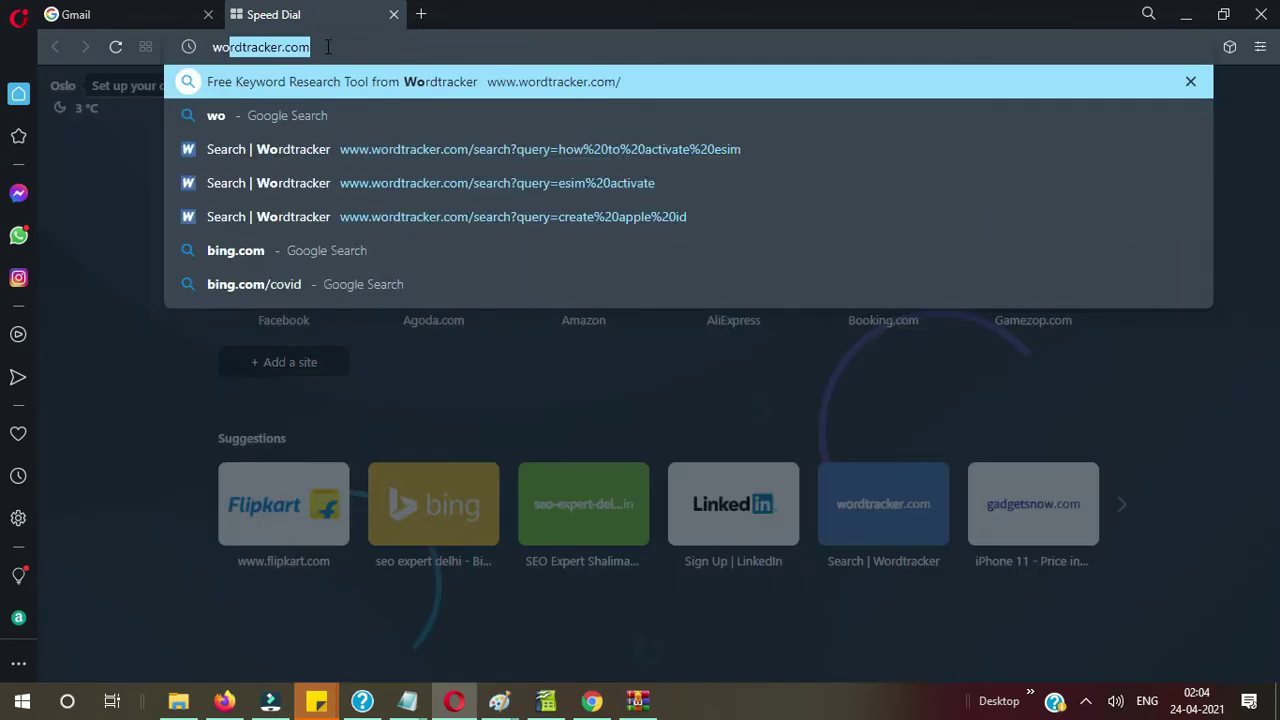
text(r)
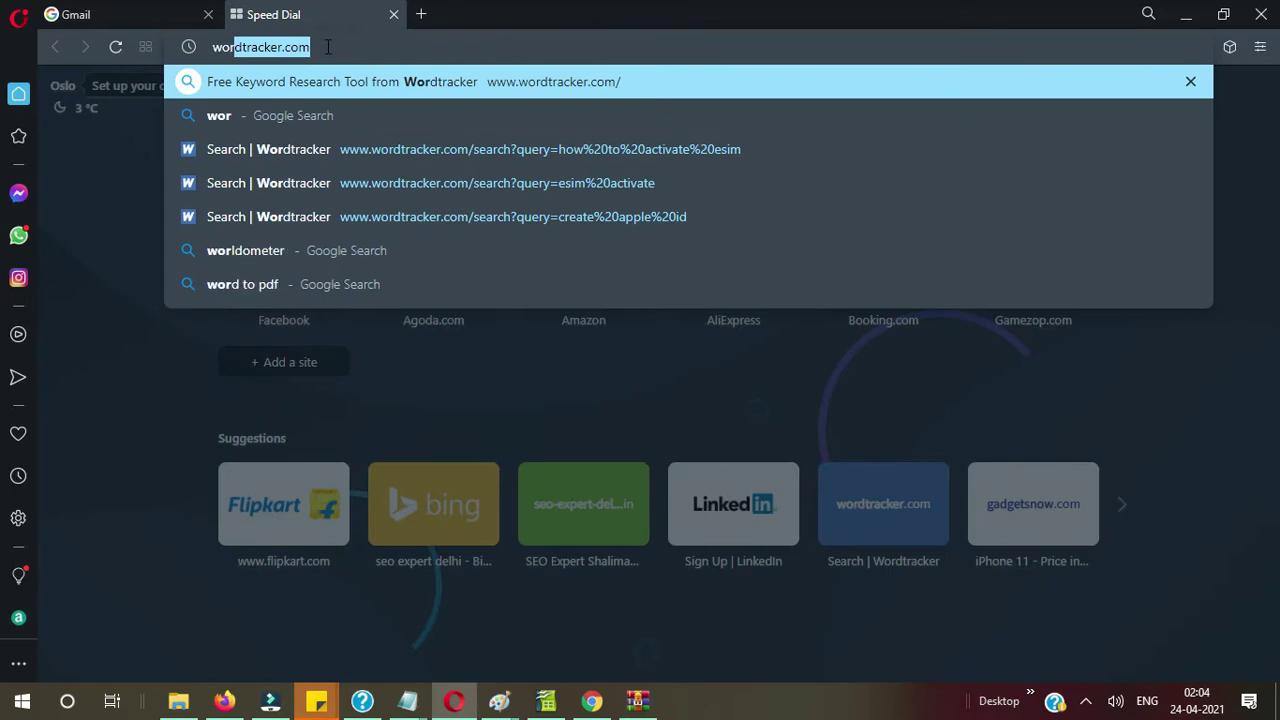
text(dpress)
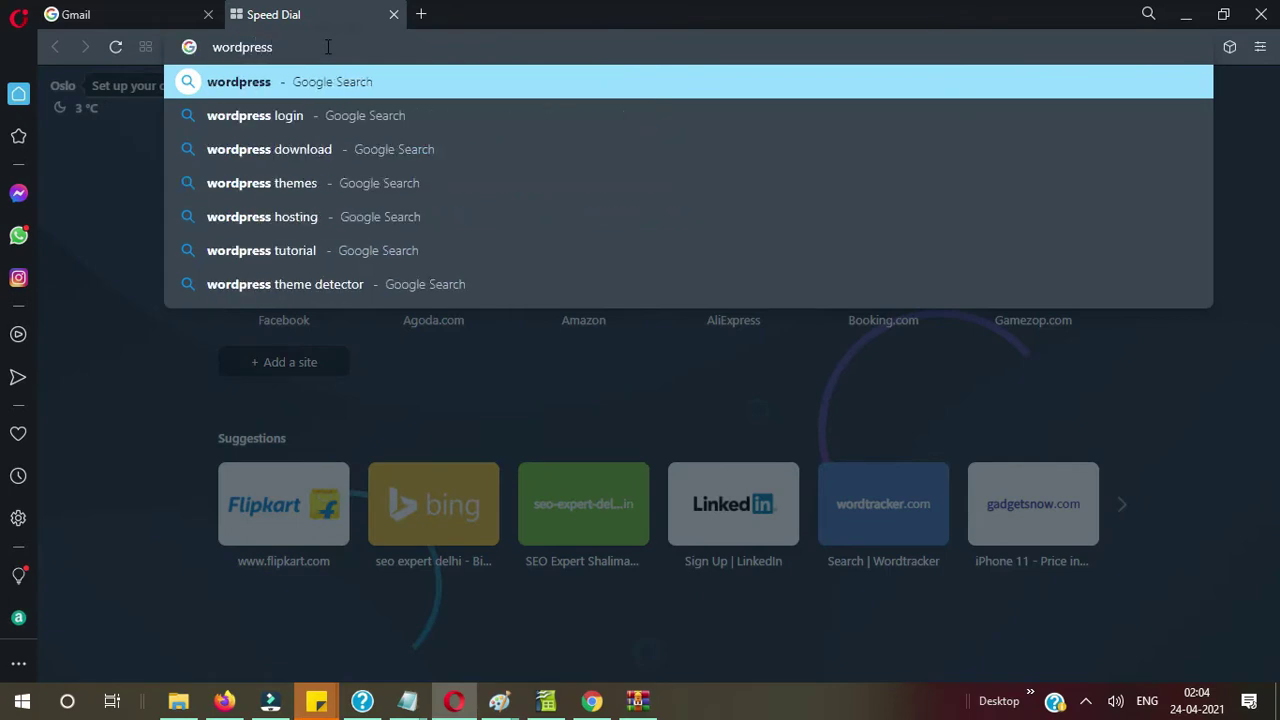
key(Return)
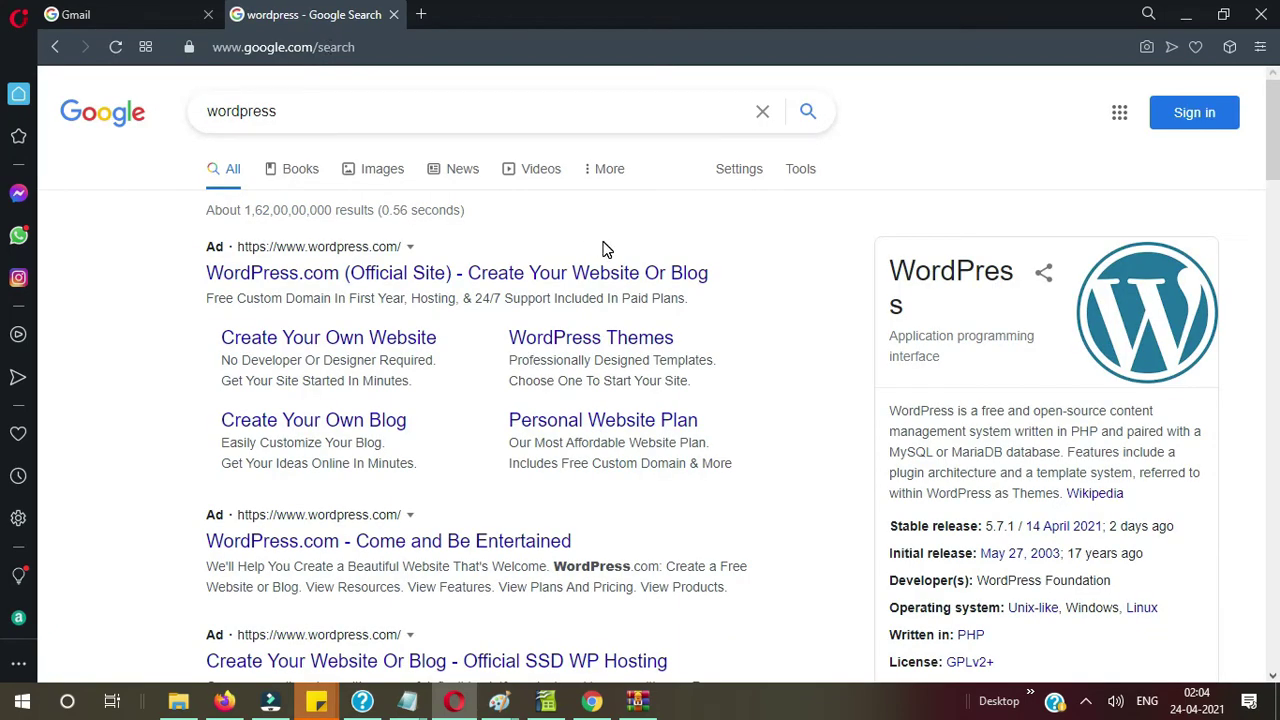
scroll(603, 248, down, 1)
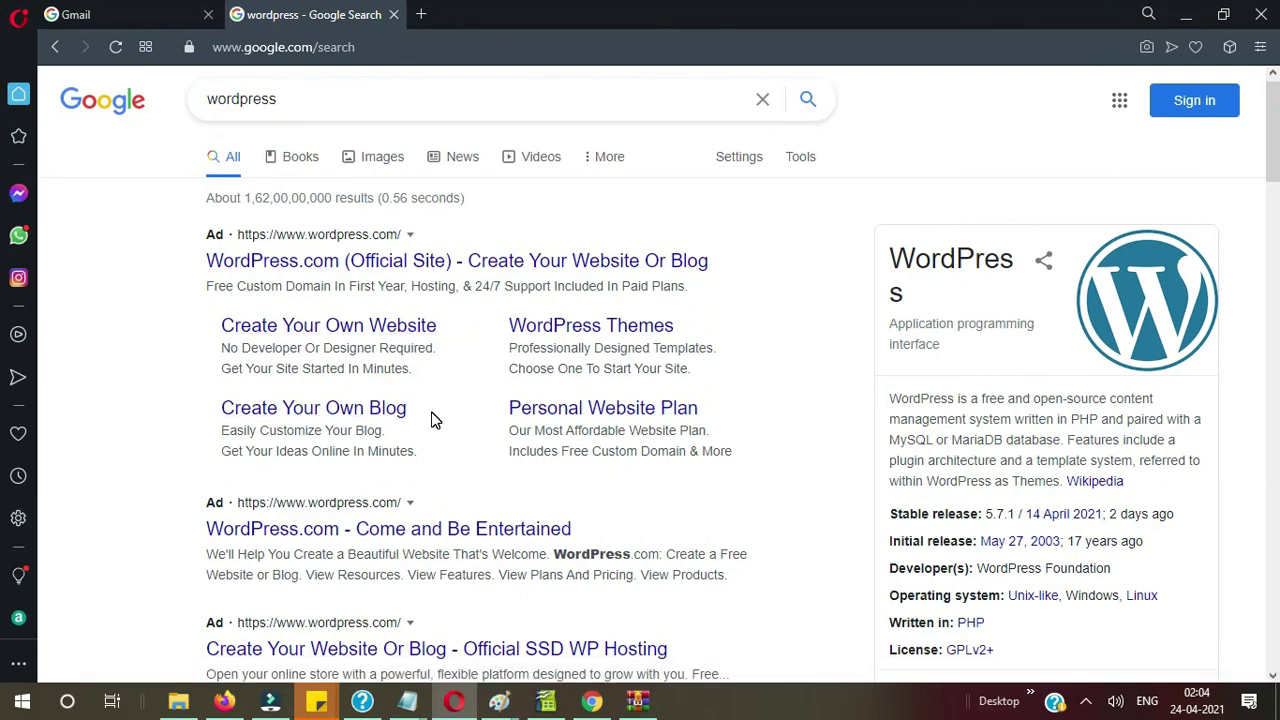
Step: Refine the web search to "wordpress free"
click(349, 99)
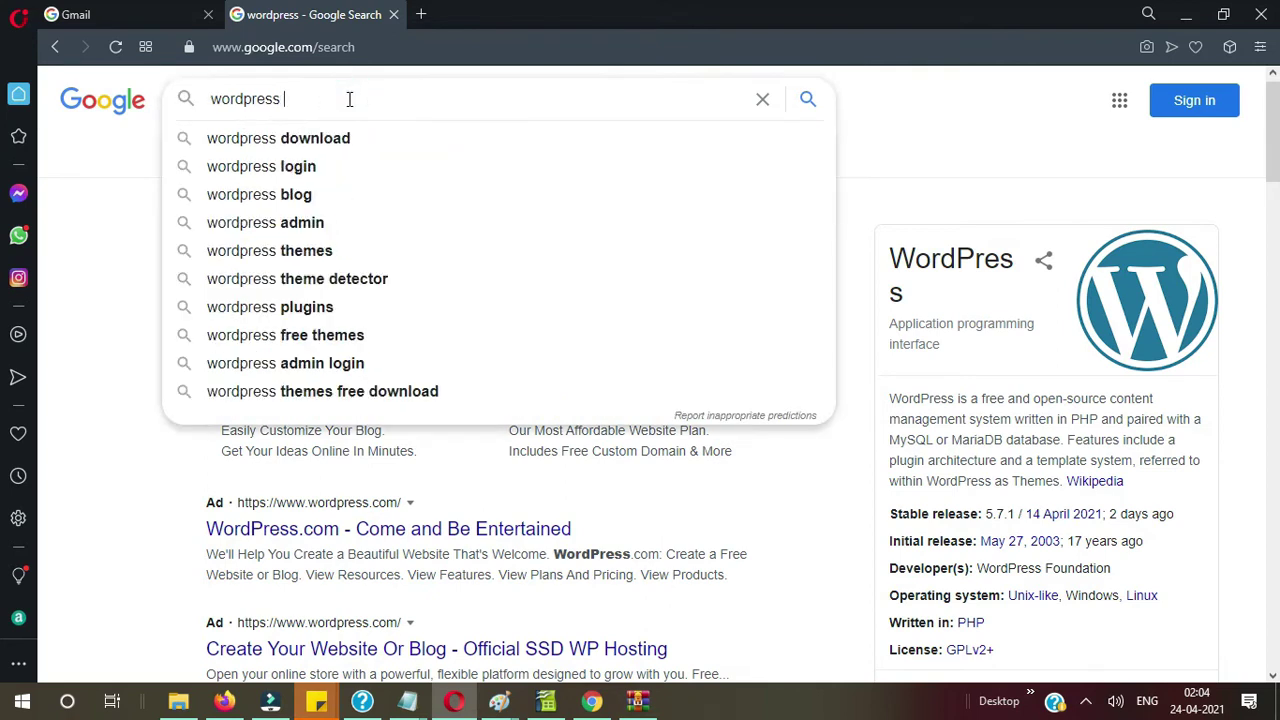
text(free)
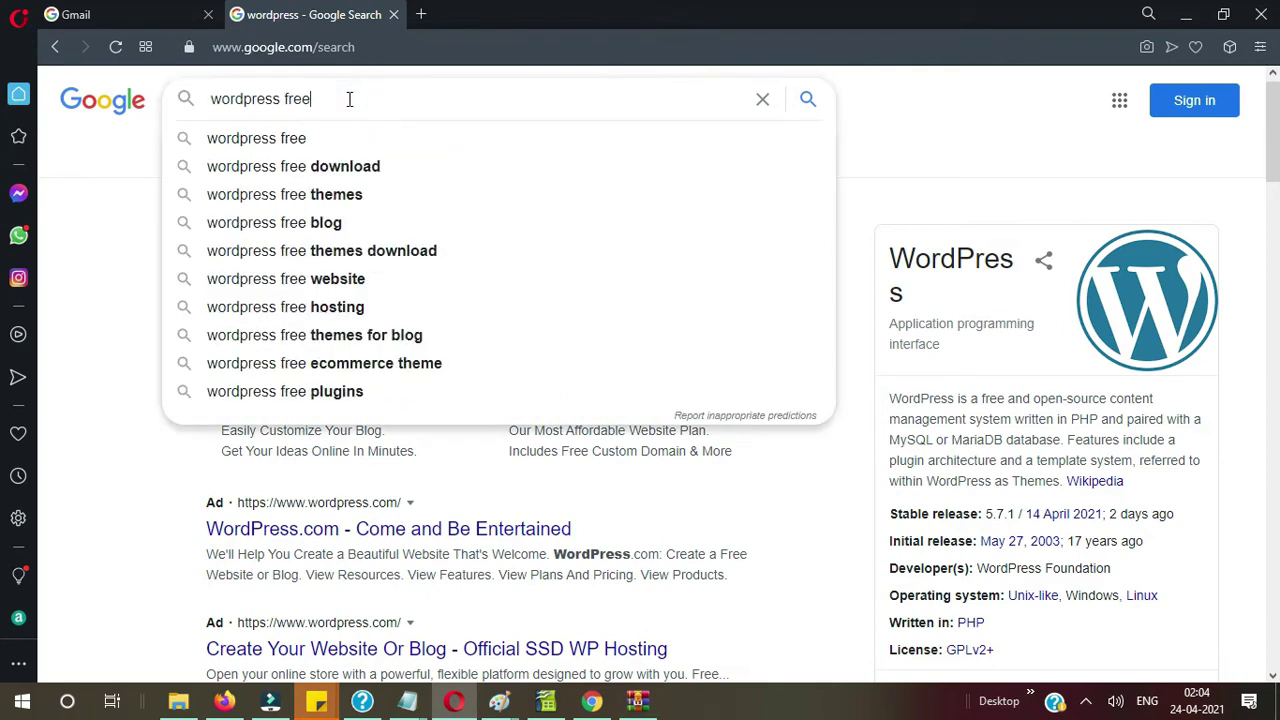
key(Return)
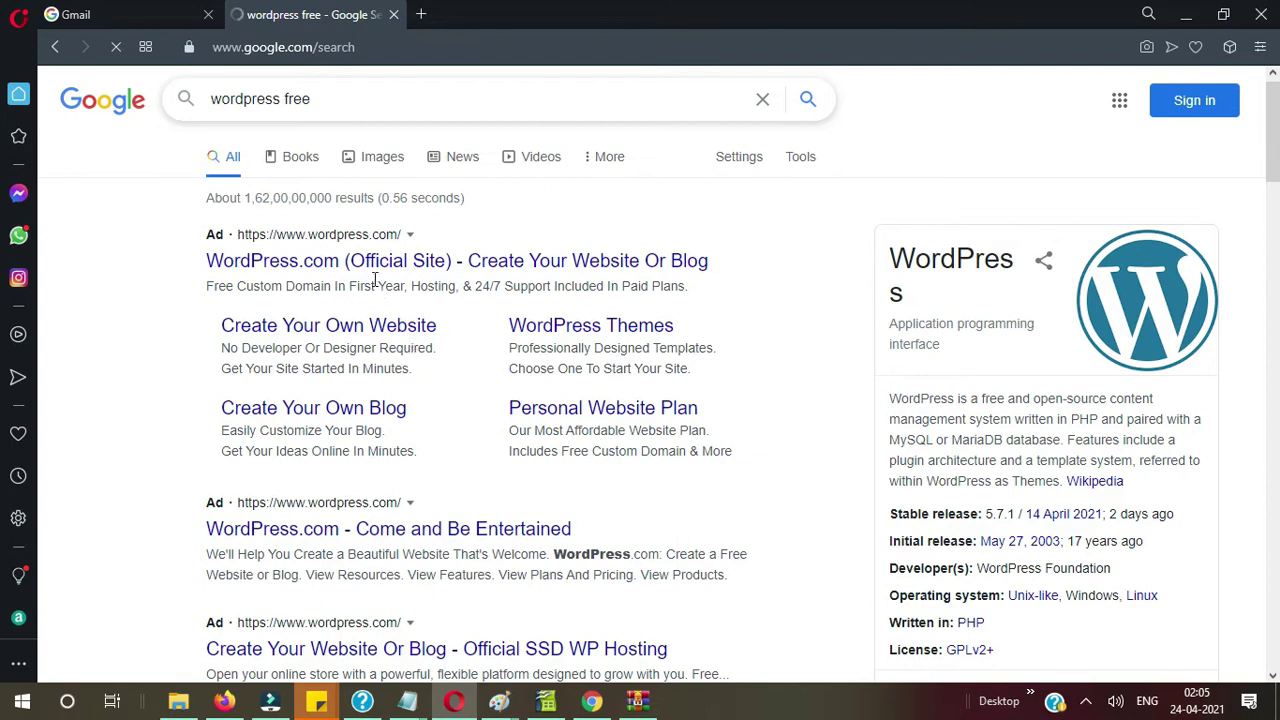
scroll(391, 406, down, 1)
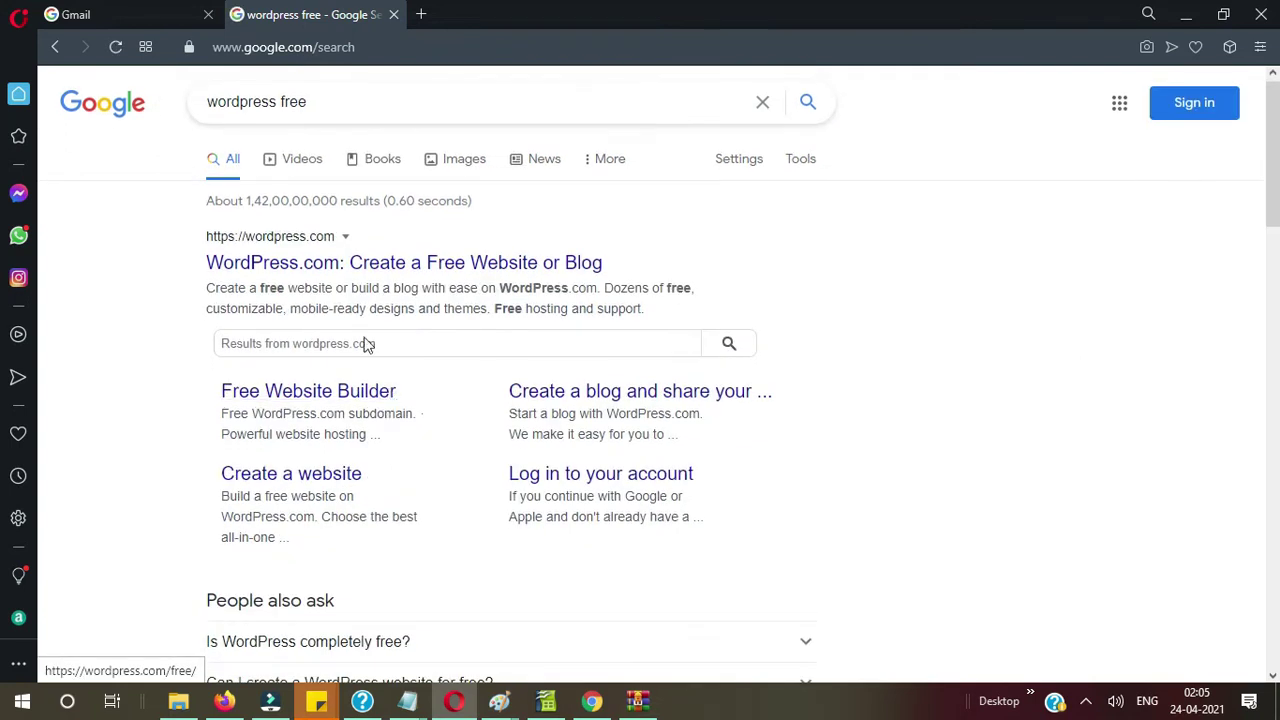
Step: Open the WordPress.com "Create a Free Website or Blog" result and start a new website to reach the account sign-up form
click(325, 270)
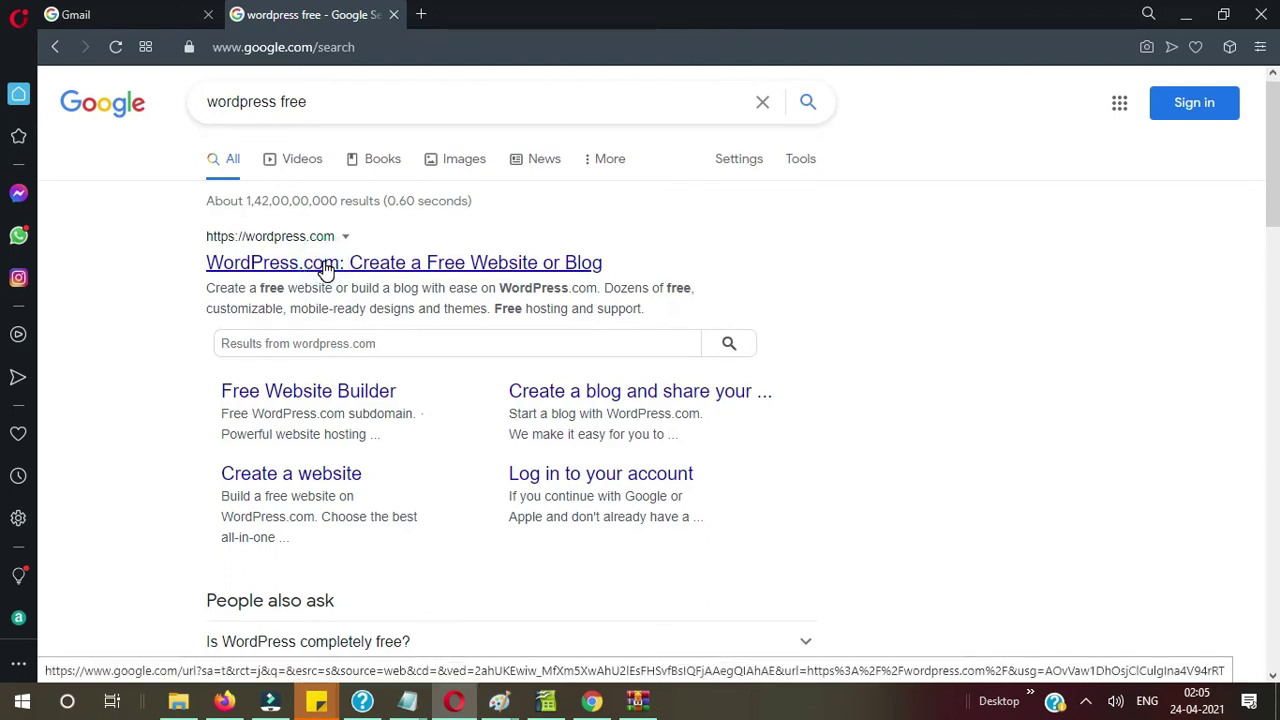
click(325, 268)
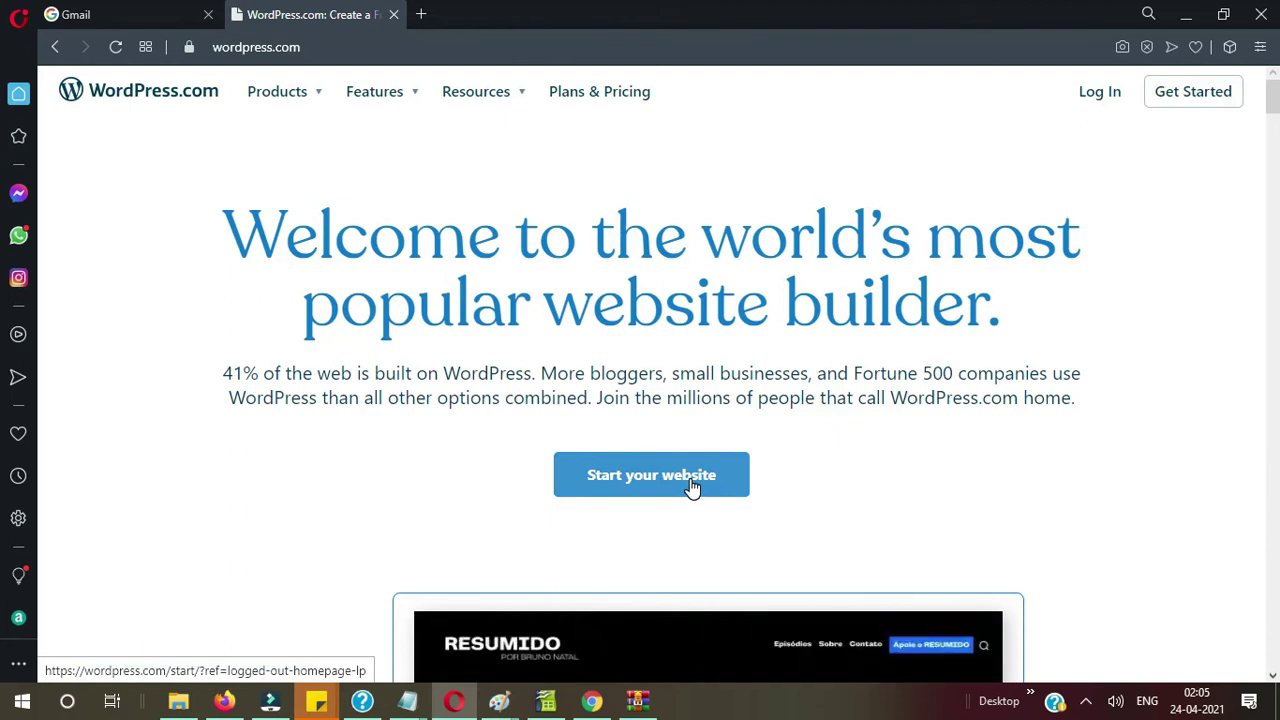
click(690, 486)
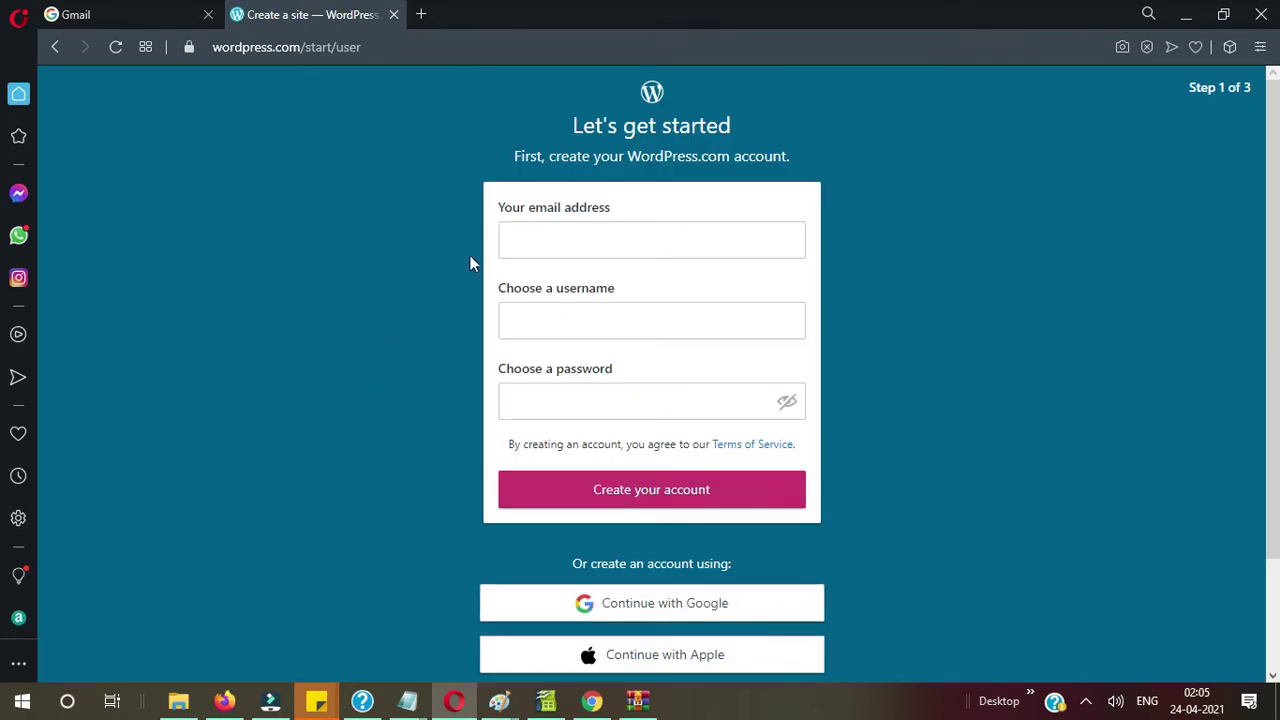
click(529, 247)
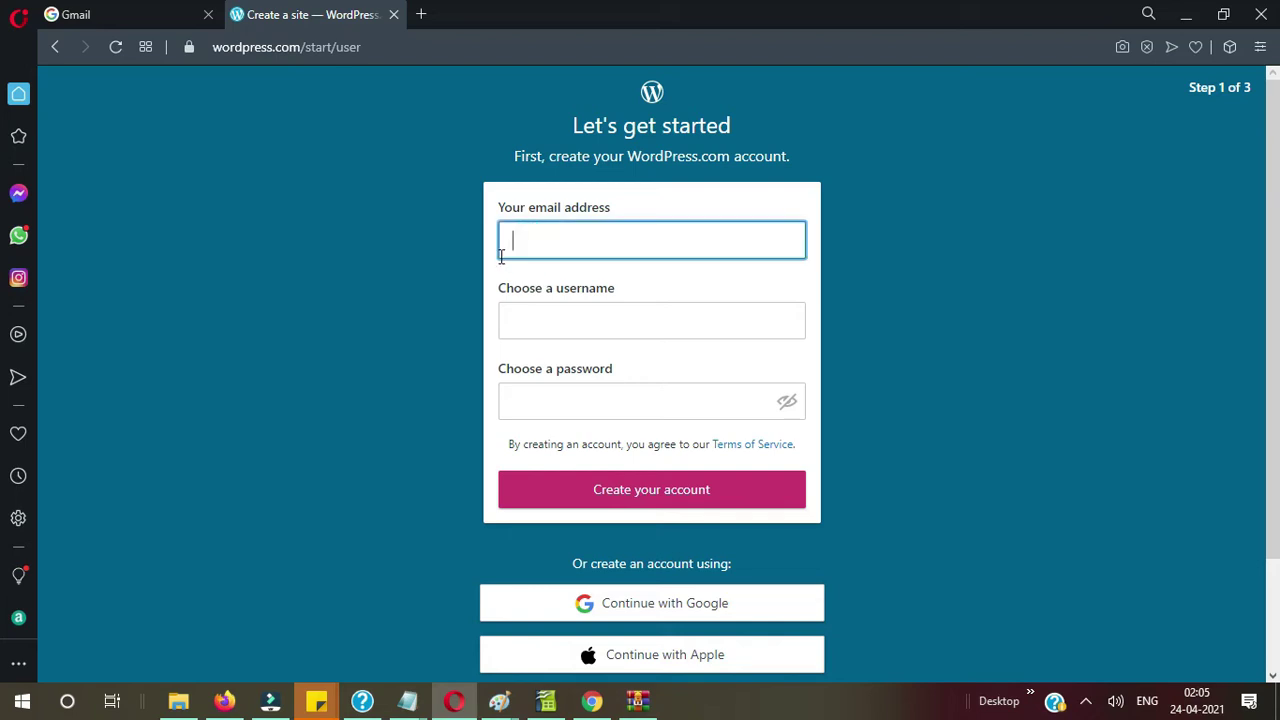
Step: Go to the Gmail sign-in page, choose the first listed Google account and submit its account password
click(140, 13)
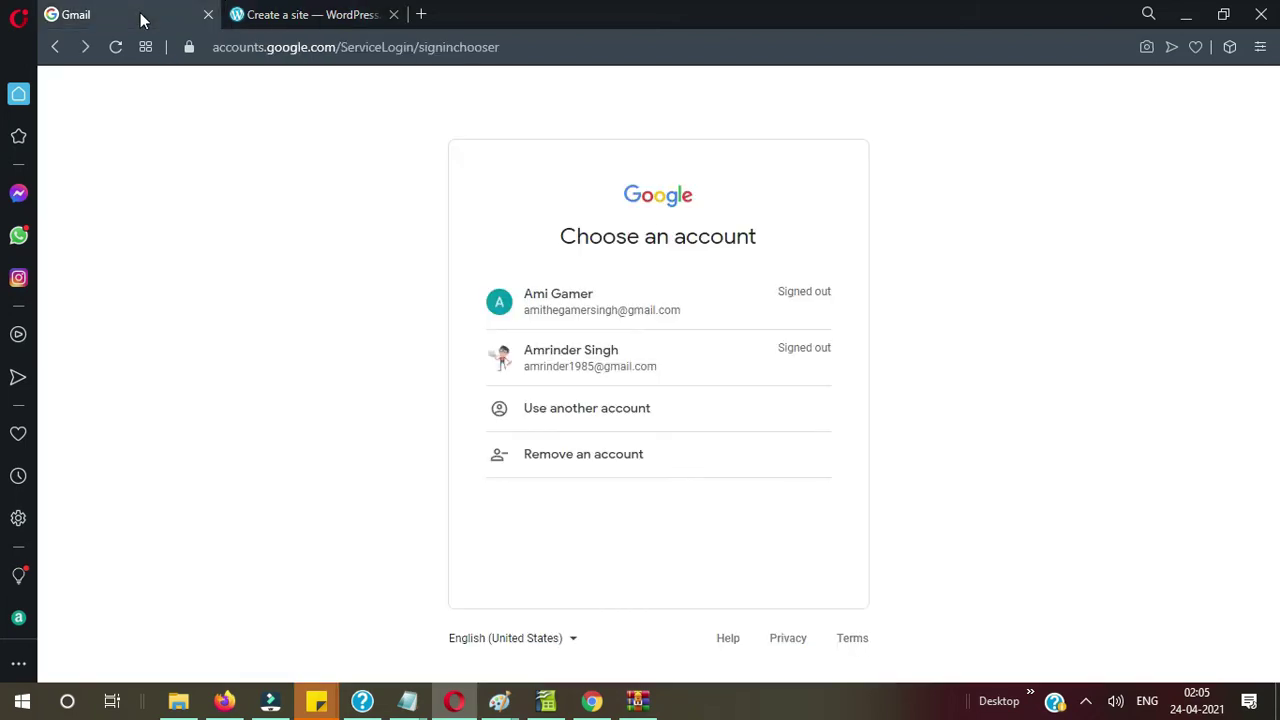
click(572, 310)
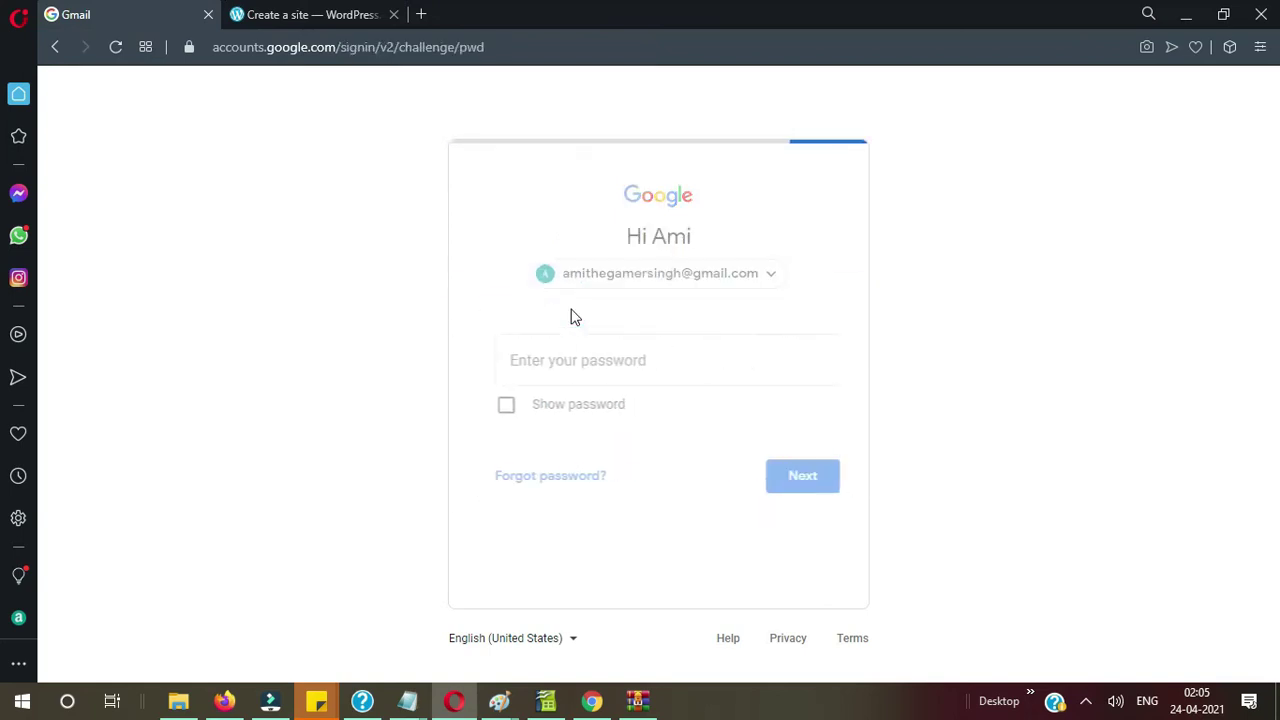
click(630, 364)
text(••••••••••••)
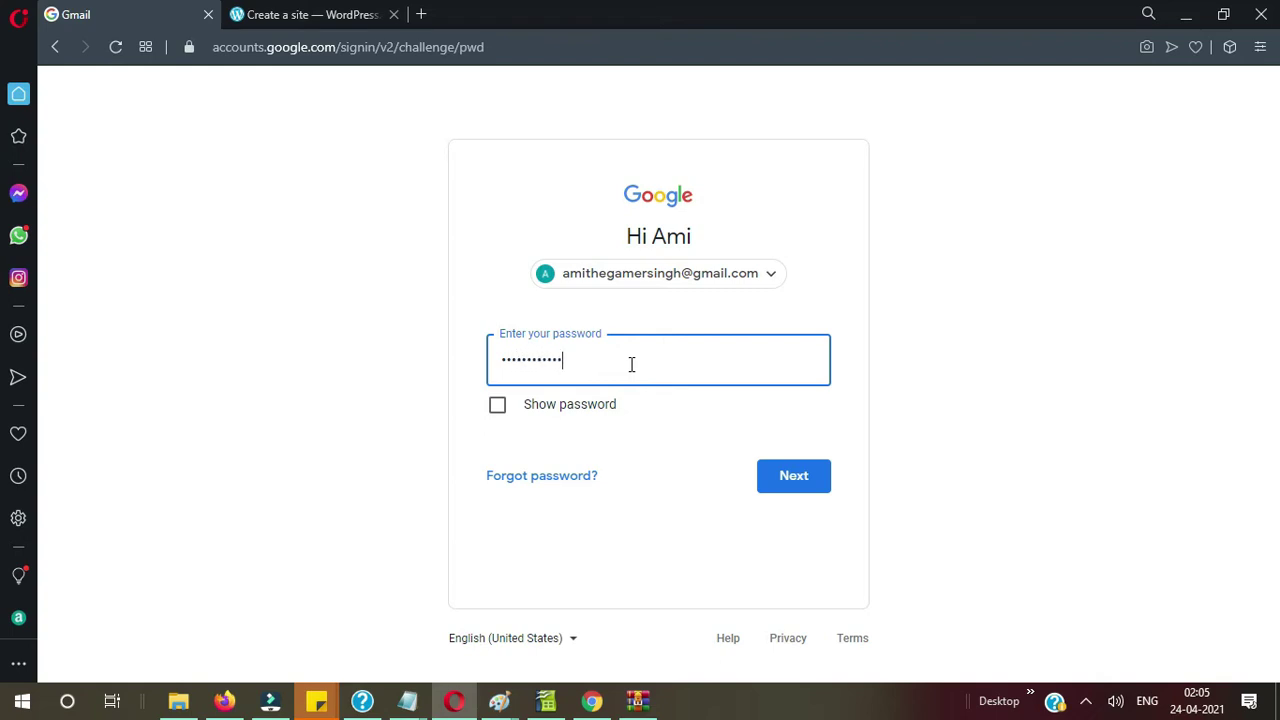
click(797, 474)
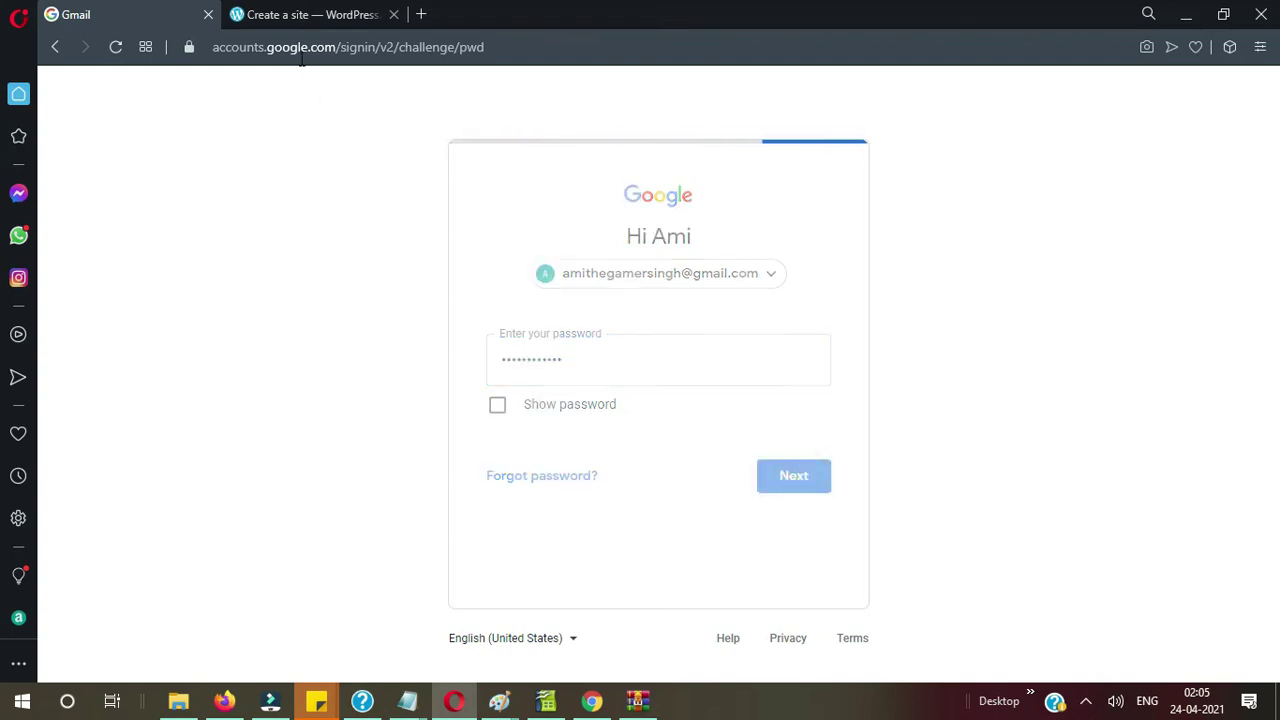
click(300, 20)
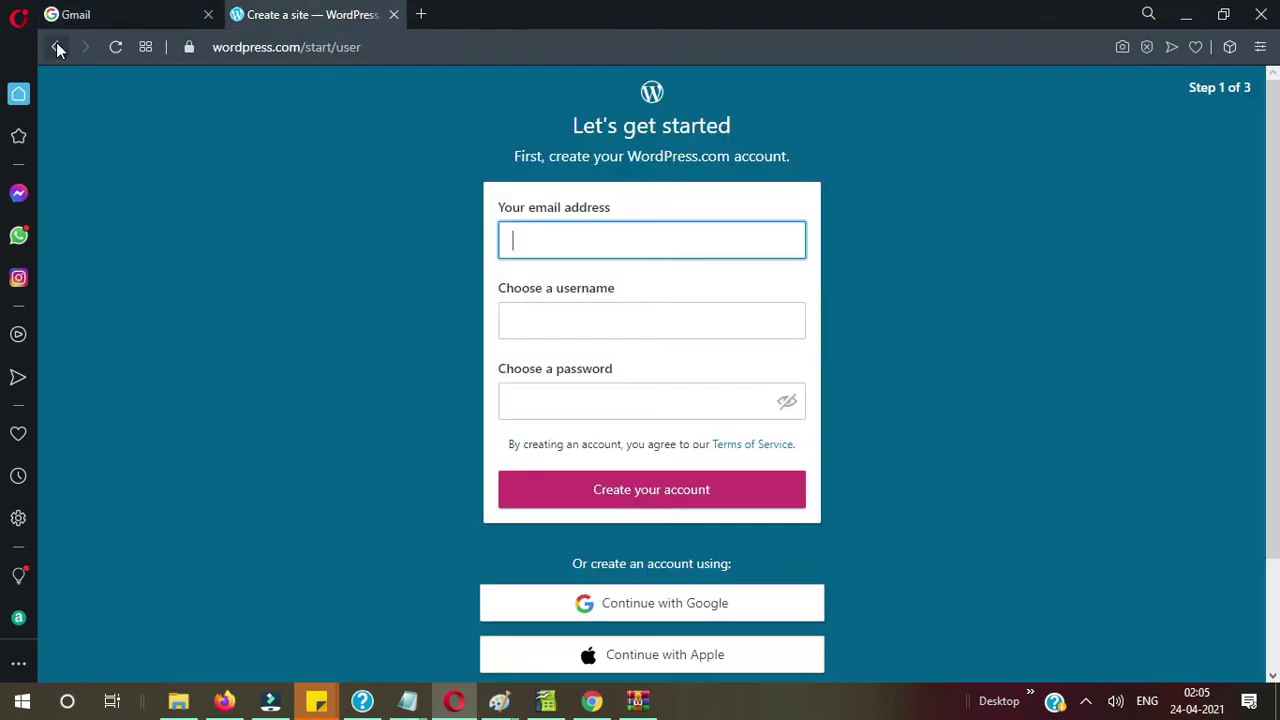
key(ctrl+Tab)
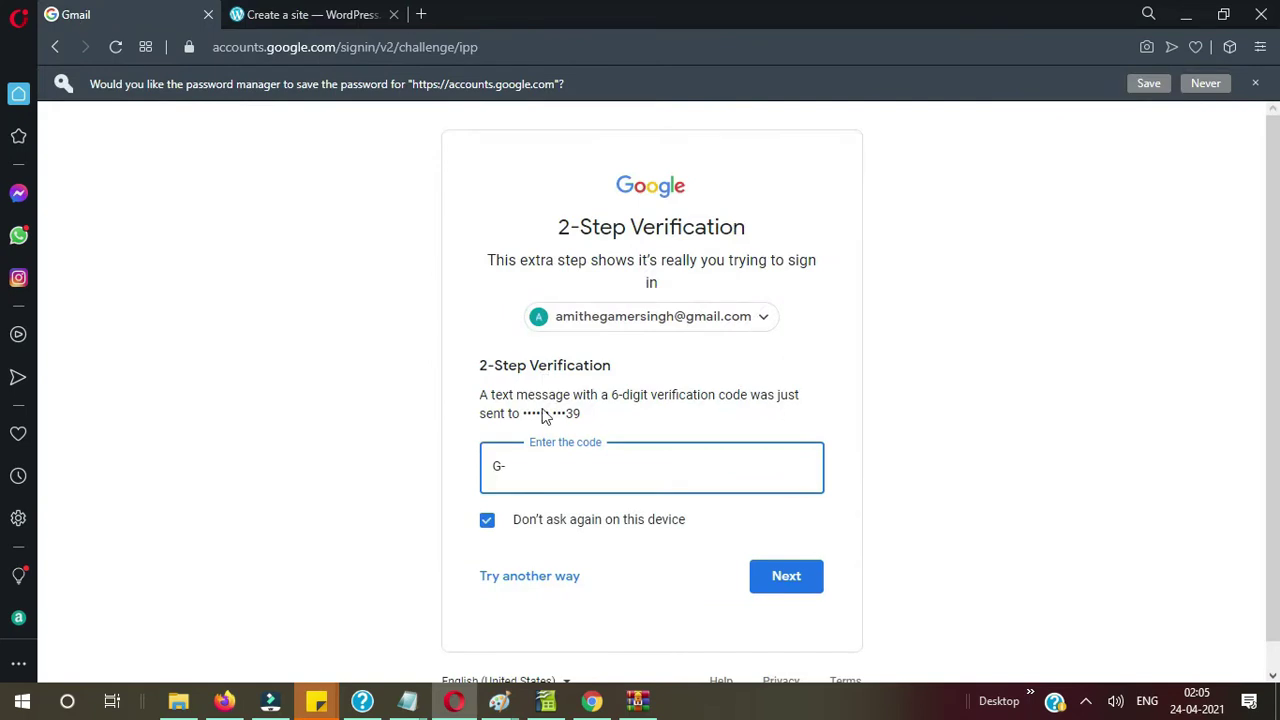
Step: Complete Google's 2-Step Verification by entering the texted verification code to get into the Gmail inbox
click(489, 524)
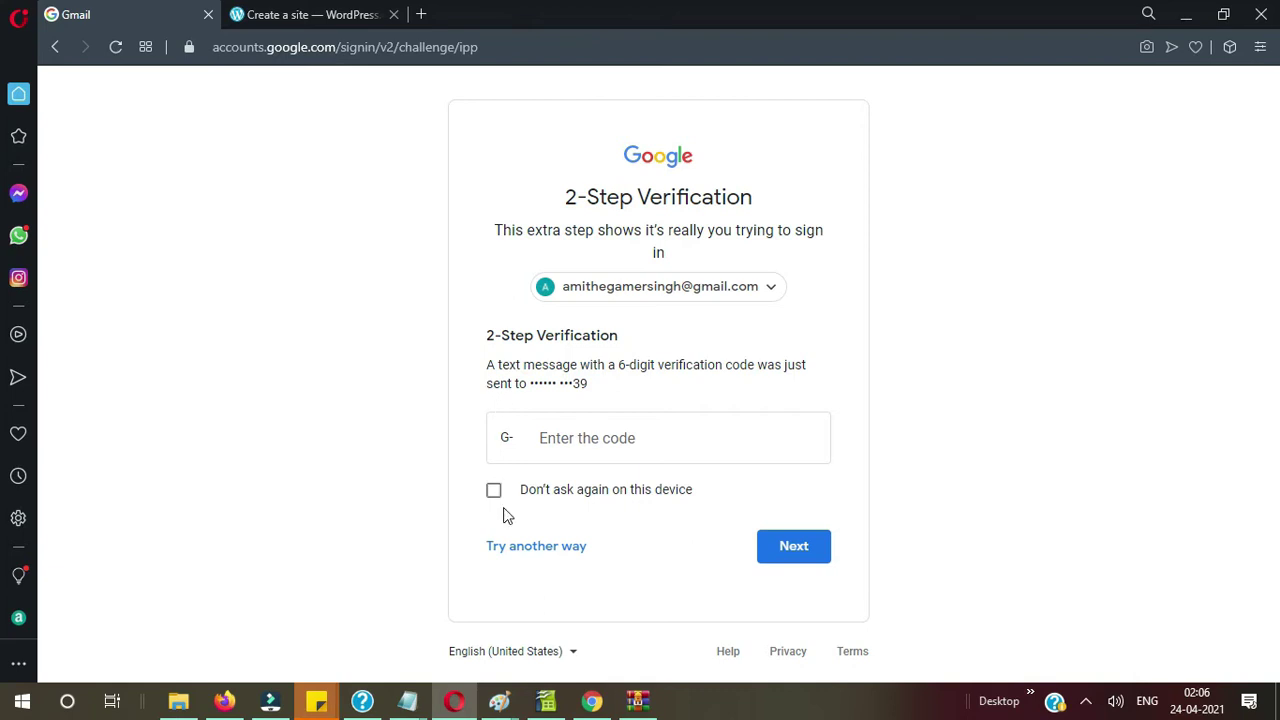
click(575, 441)
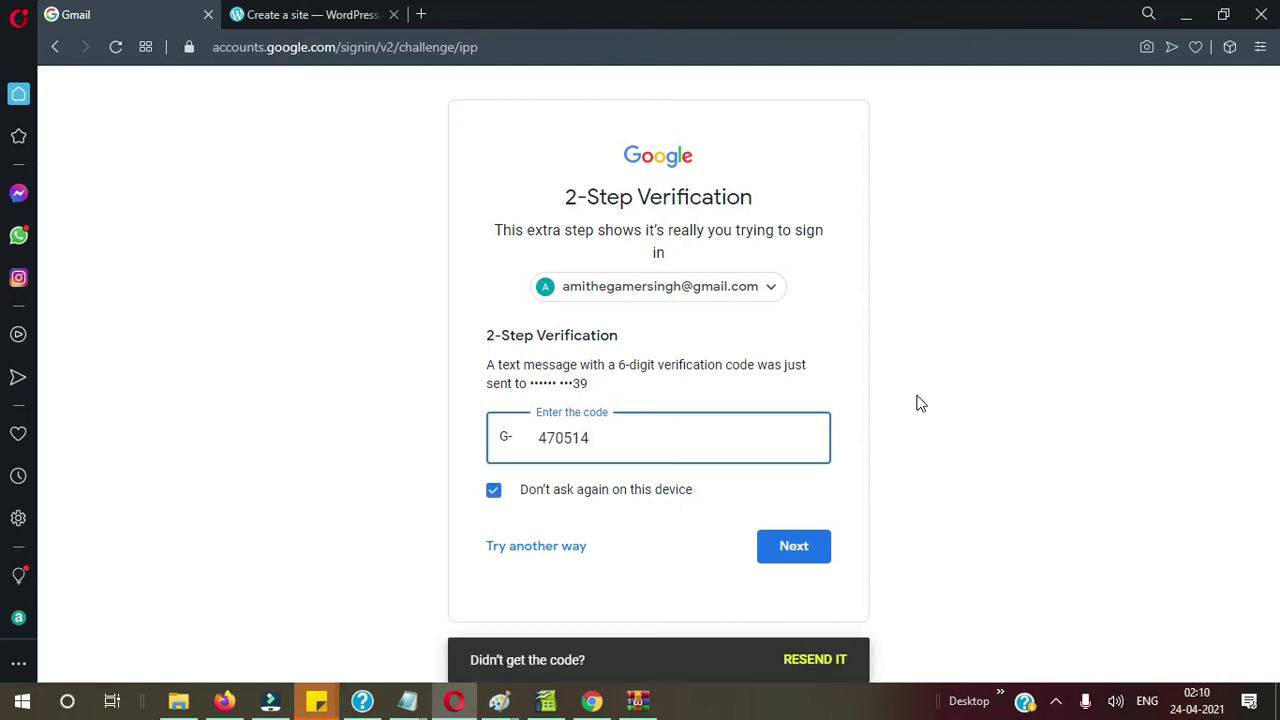
click(793, 548)
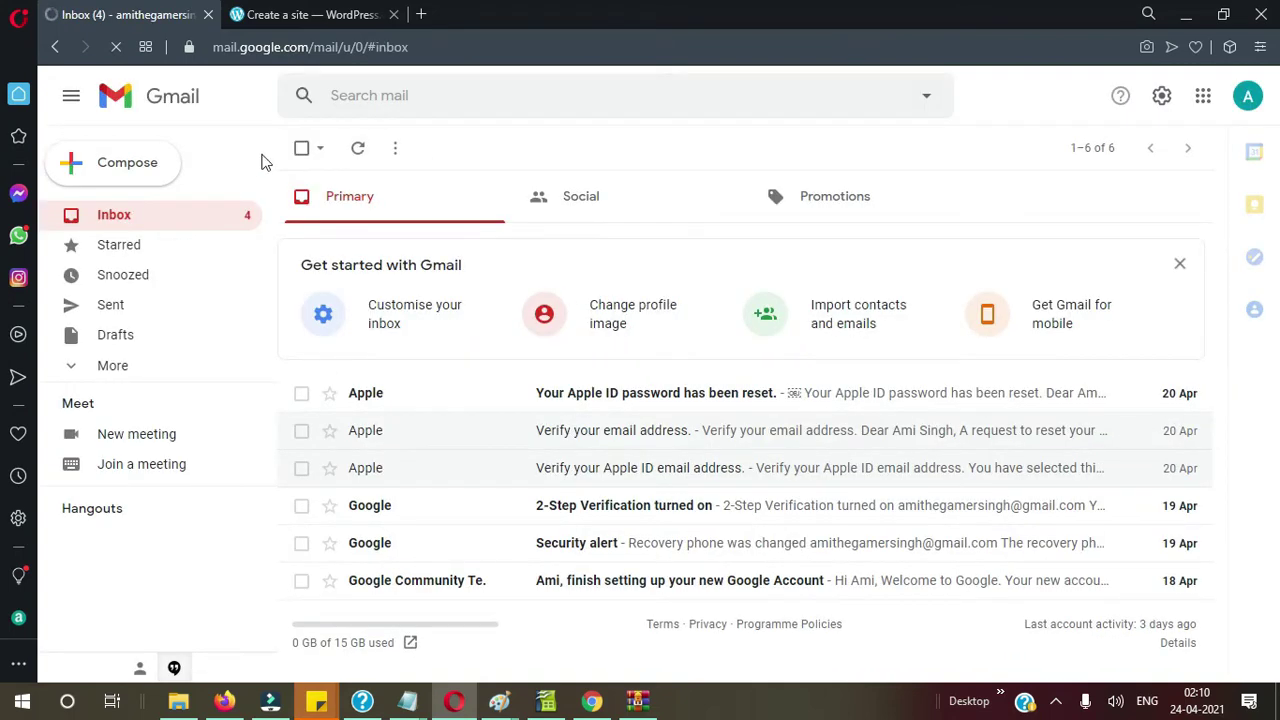
Step: Return to the WordPress.com sign-up form and create the account through Google using the signed-in Gmail account
click(326, 22)
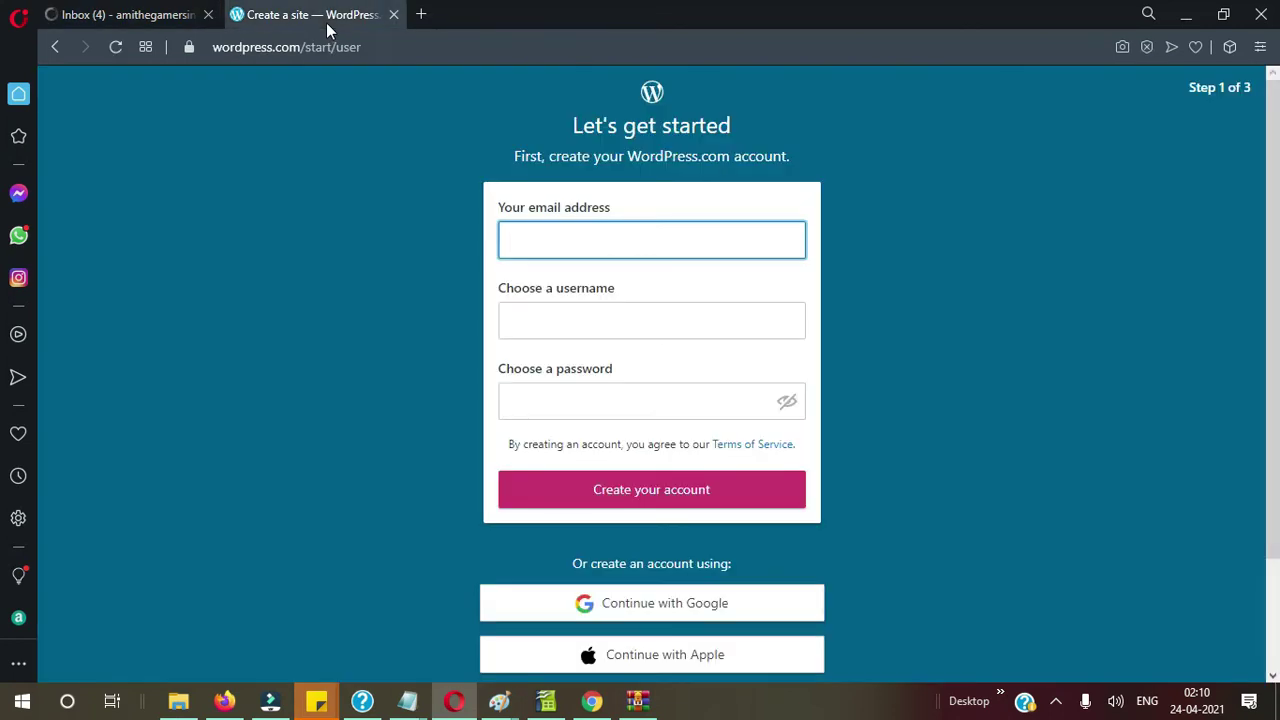
click(595, 607)
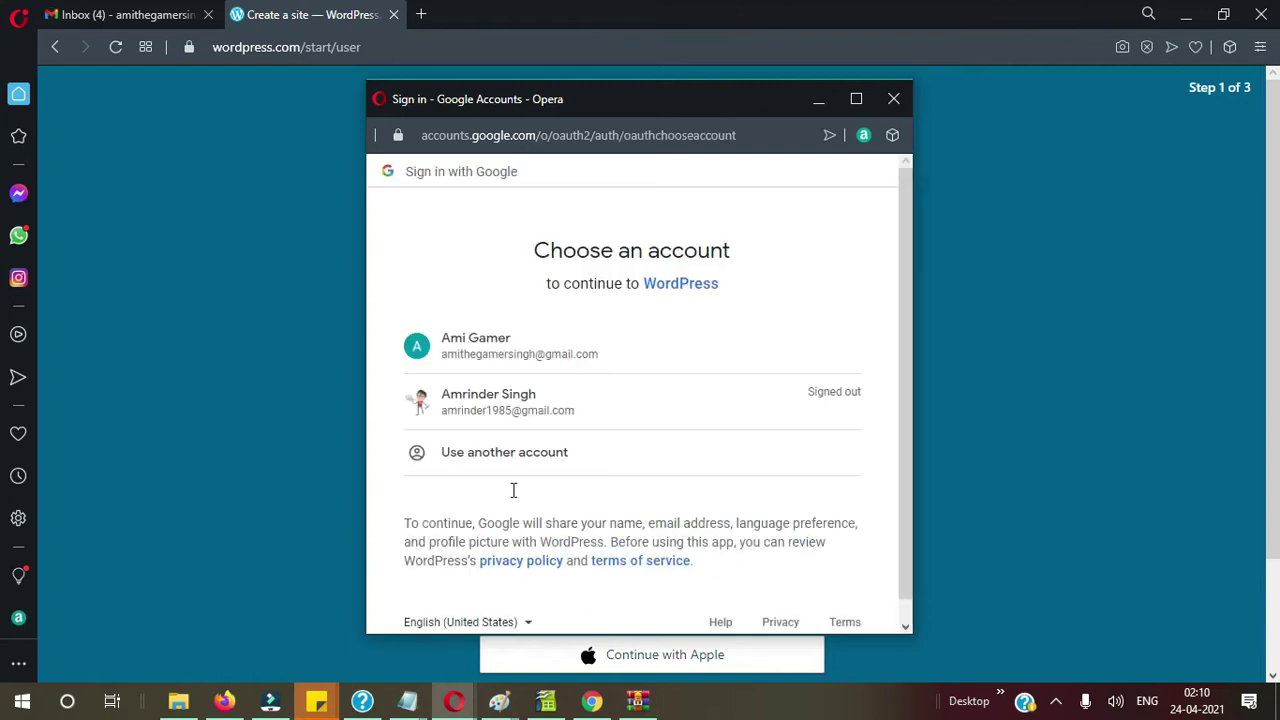
click(507, 358)
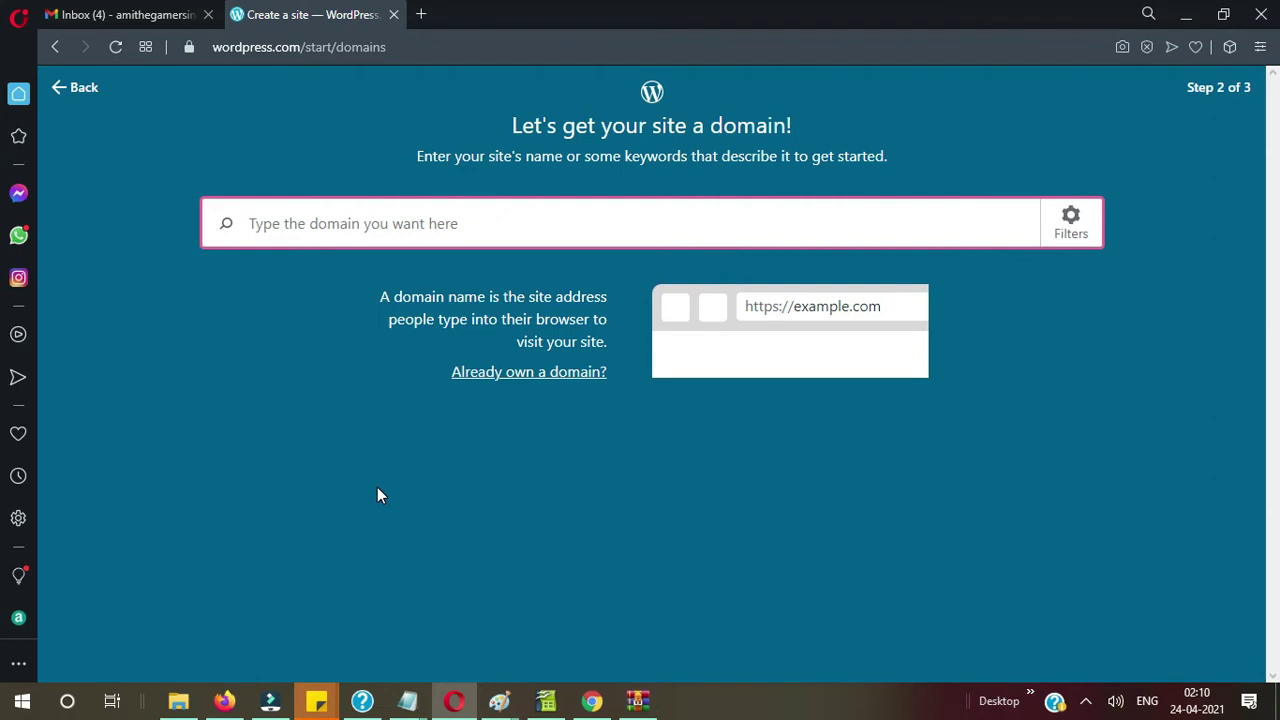
text(test)
text(re)
key(BackSpace)
key(BackSpace)
key(BackSpace)
key(BackSpace)
key(BackSpace)
key(BackSpace)
key(BackSpace)
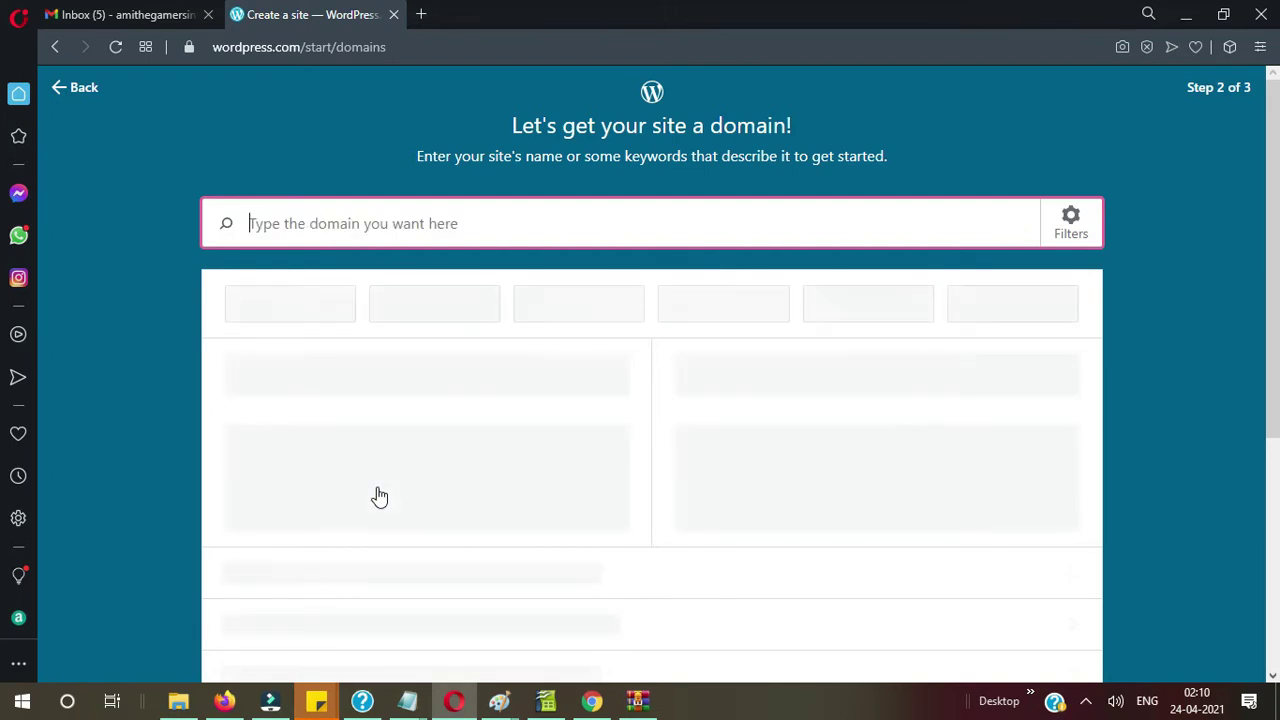
Step: Search for the site domain help4youall and review the suggested addresses
text(help4)
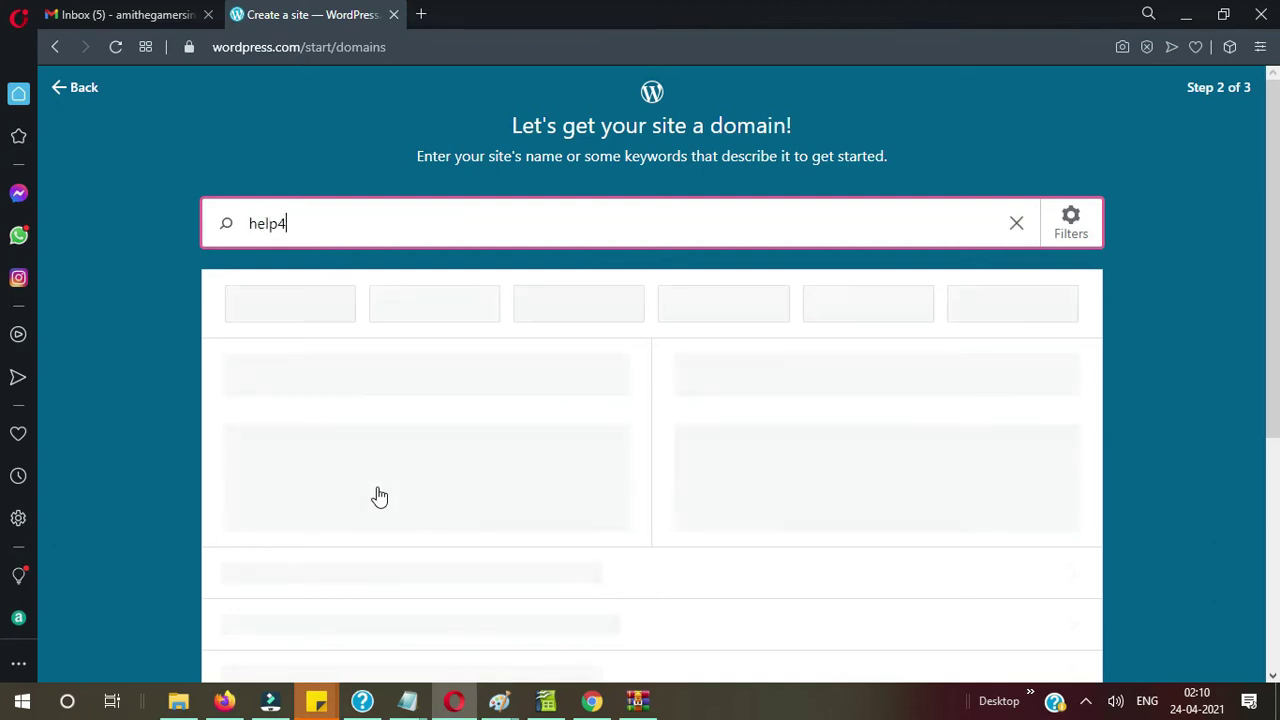
text(youall)
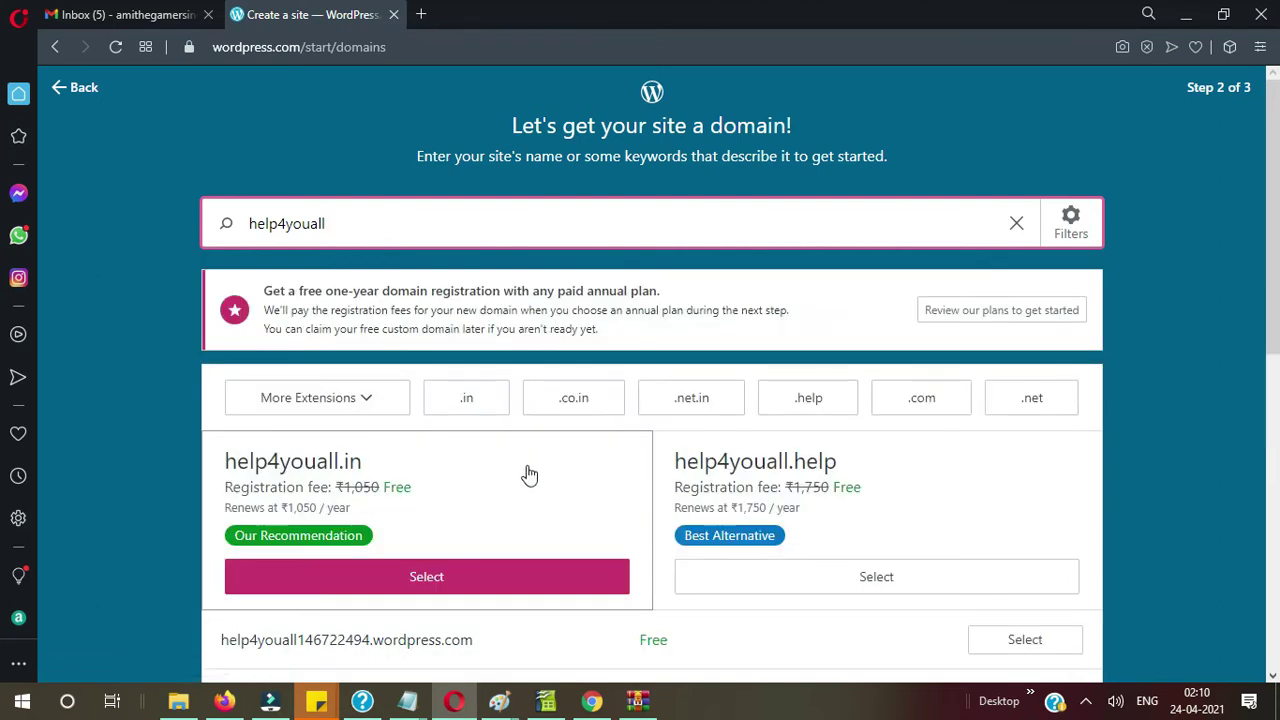
scroll(538, 478, down, 3)
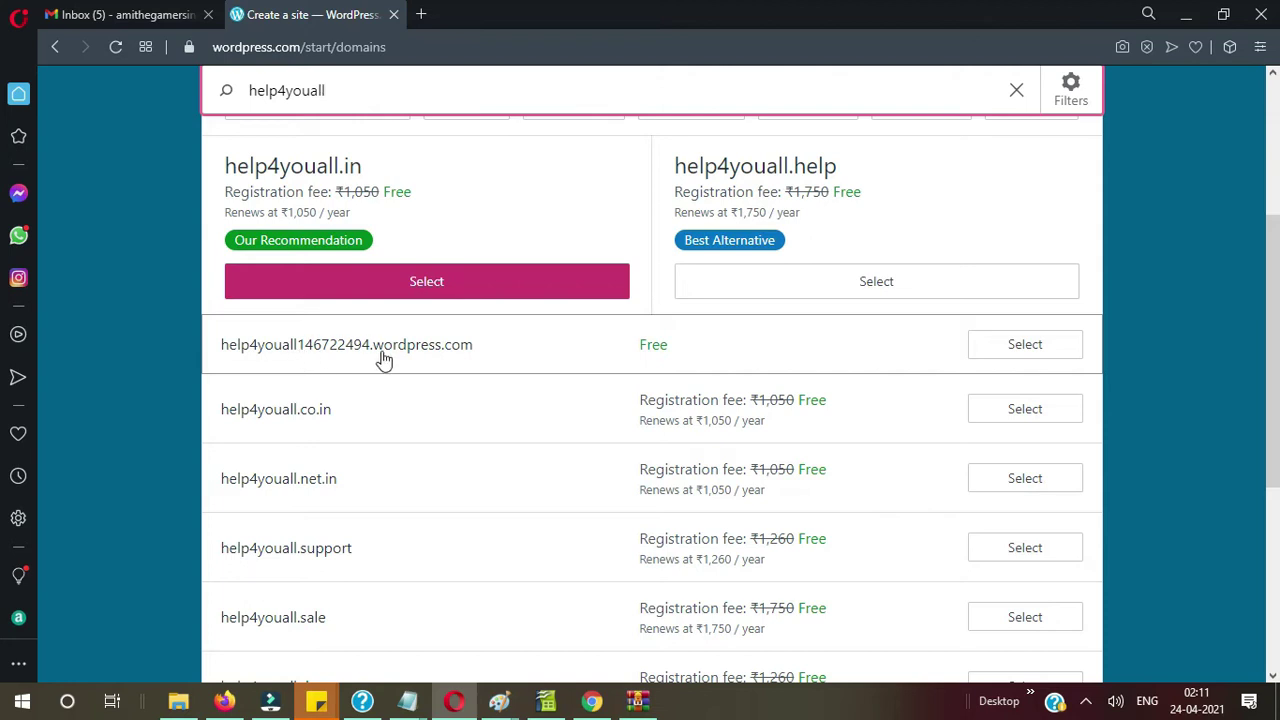
Step: Search for the domain marktick instead and select the free address marktick.wordpress.com
double_click(343, 90)
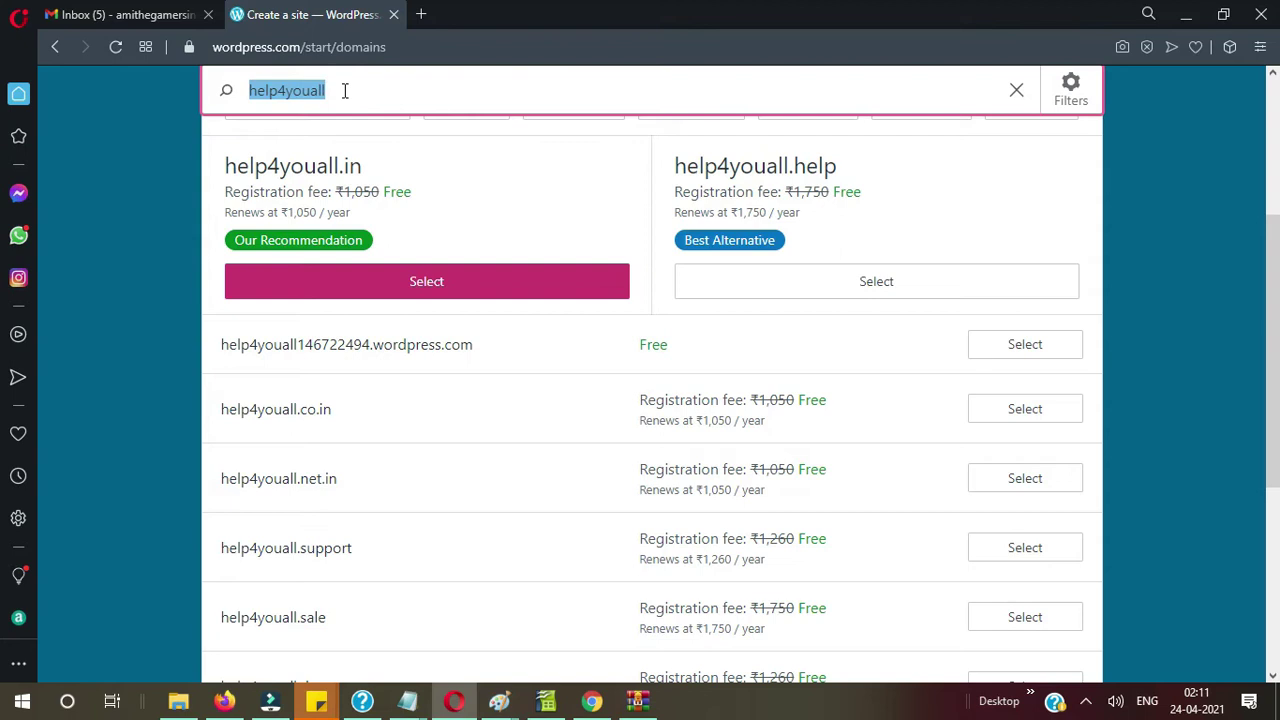
text(marktick)
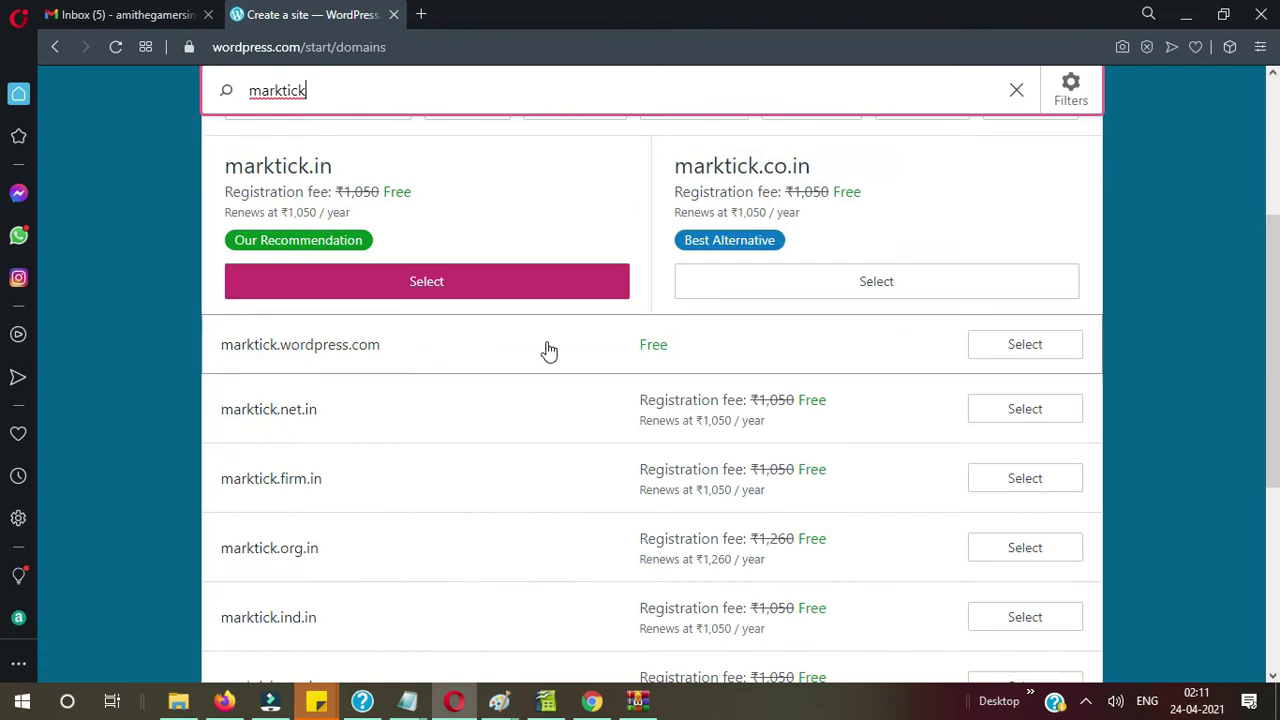
click(1008, 350)
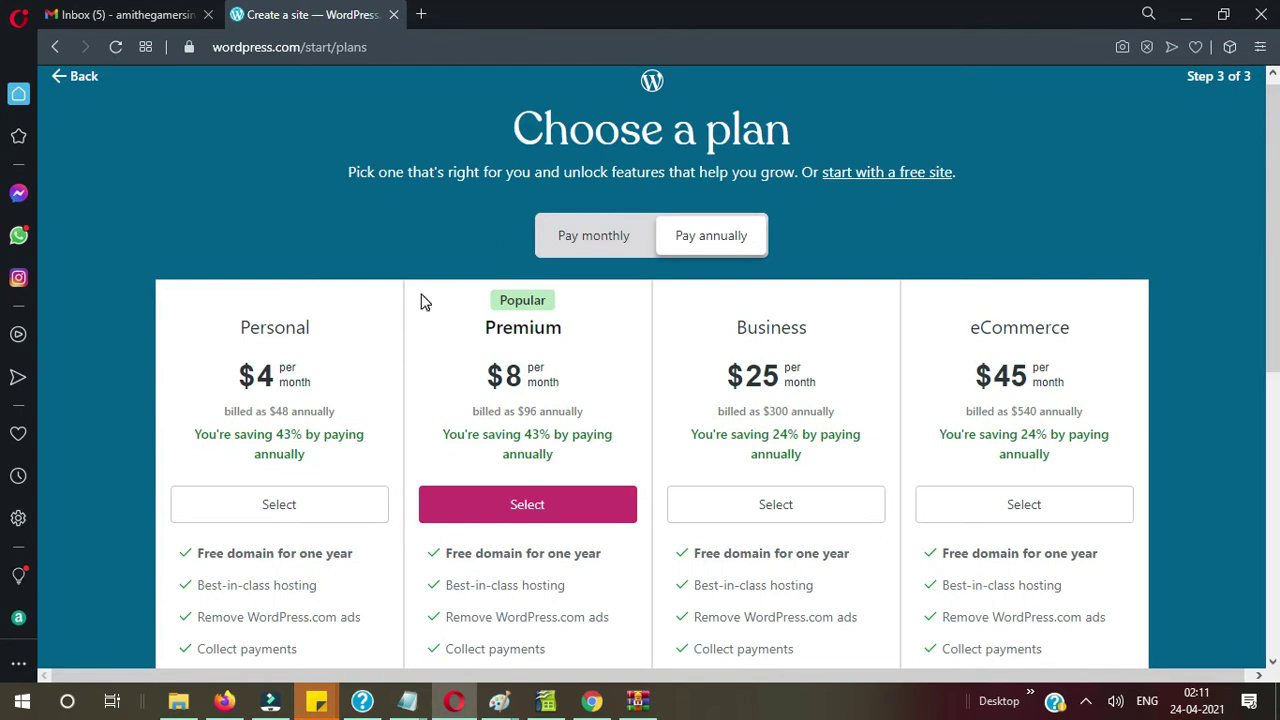
Step: Compare the features listed for the Personal, Premium, Business and eCommerce plans
scroll(507, 228, down, 6)
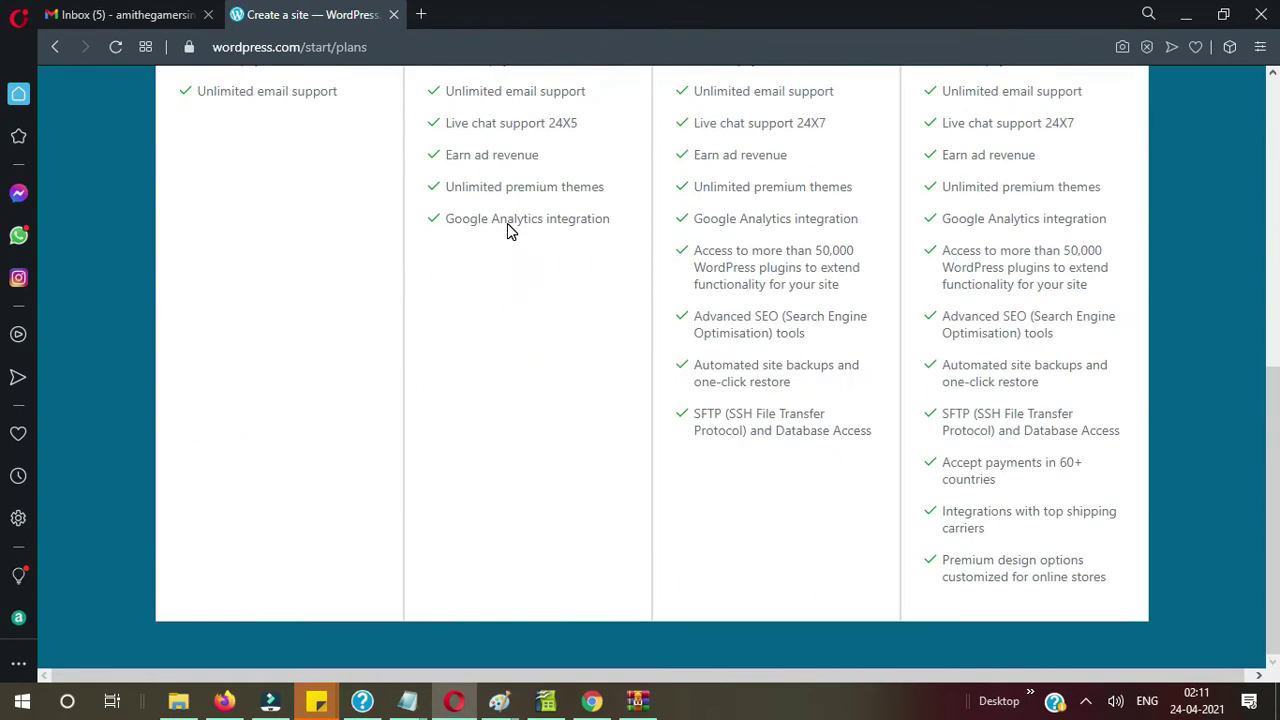
scroll(507, 223, up, 6)
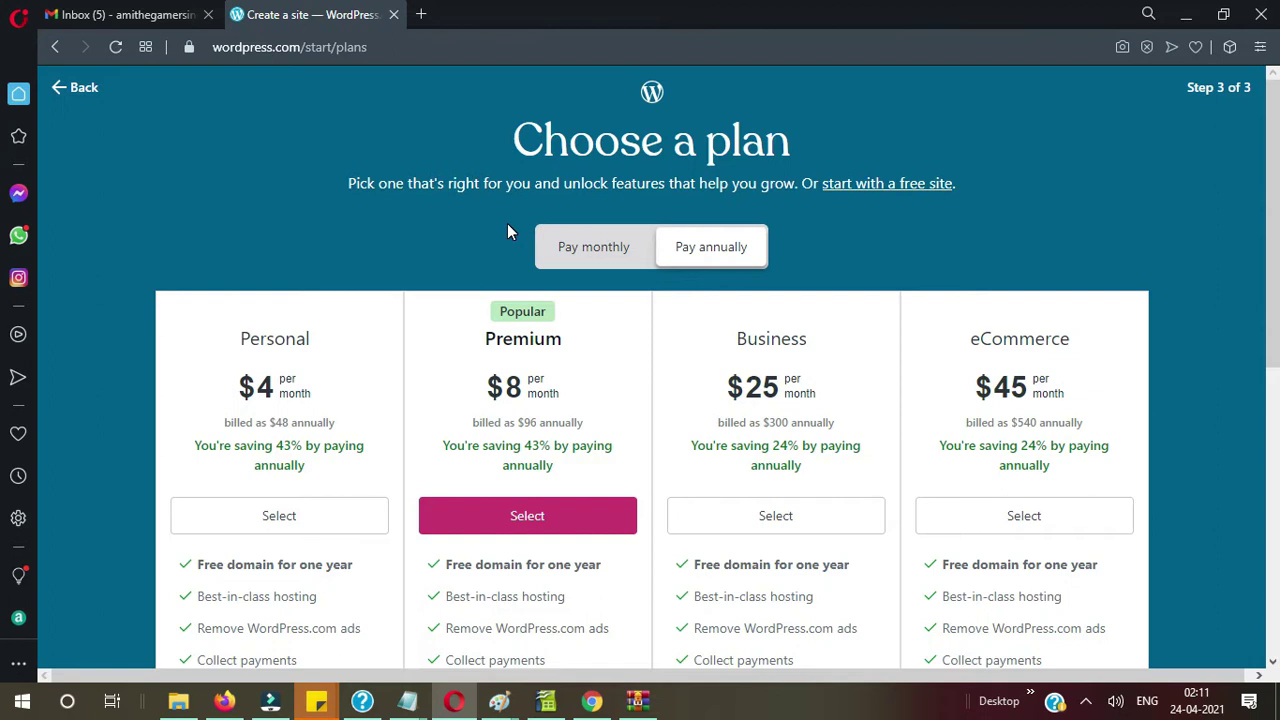
Step: Skip the paid plans and start with a free site
scroll(507, 228, down, 6)
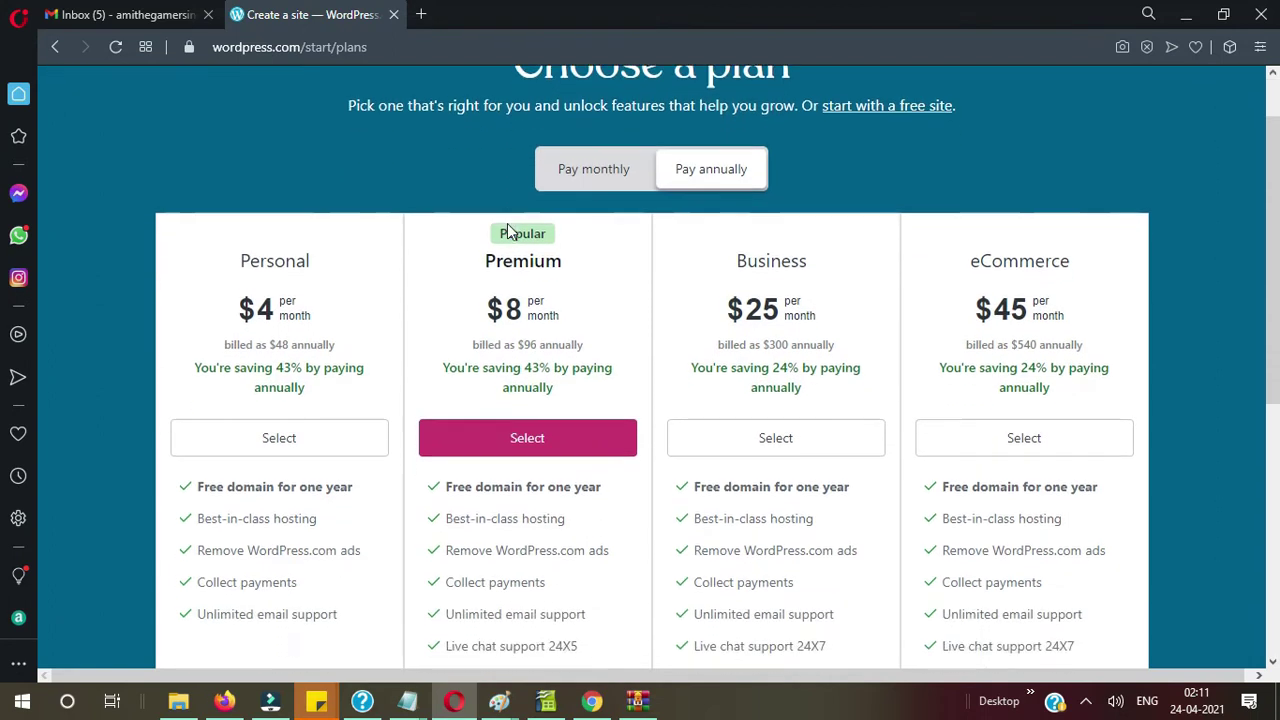
scroll(507, 228, up, 6)
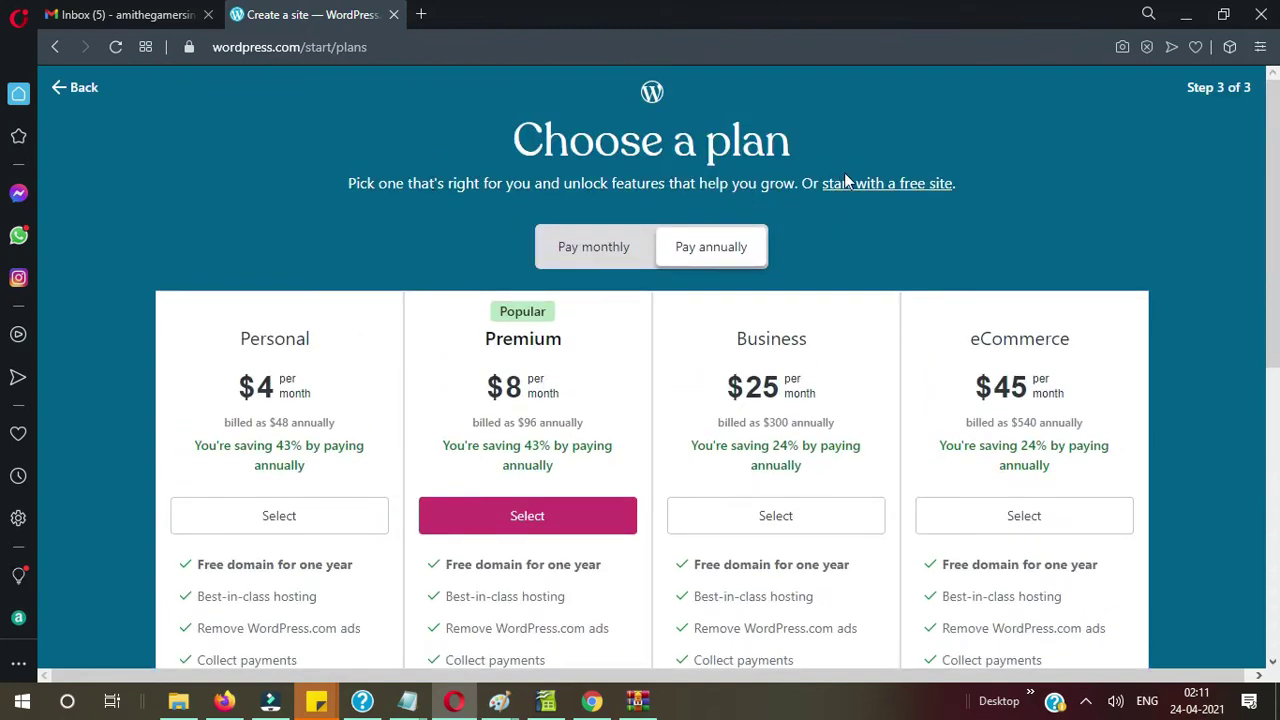
click(853, 186)
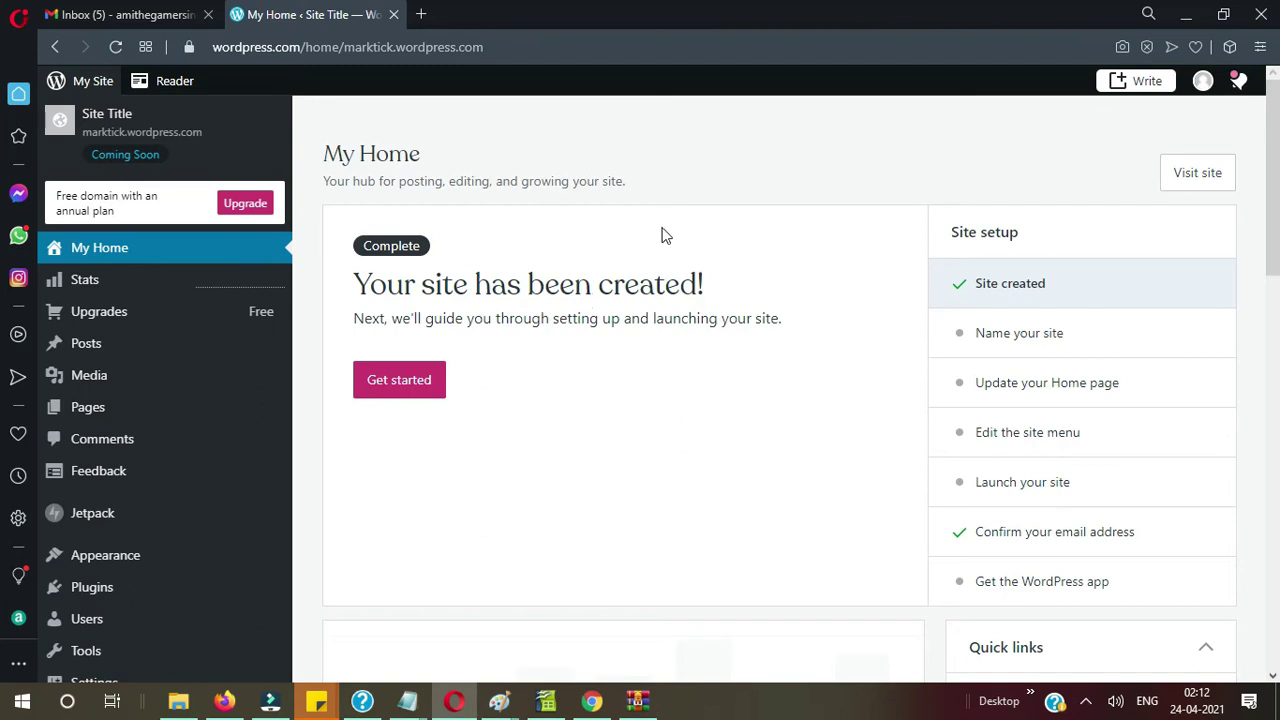
Step: Visit the new site and look through its default homepage content from the header down to the footer
click(1195, 175)
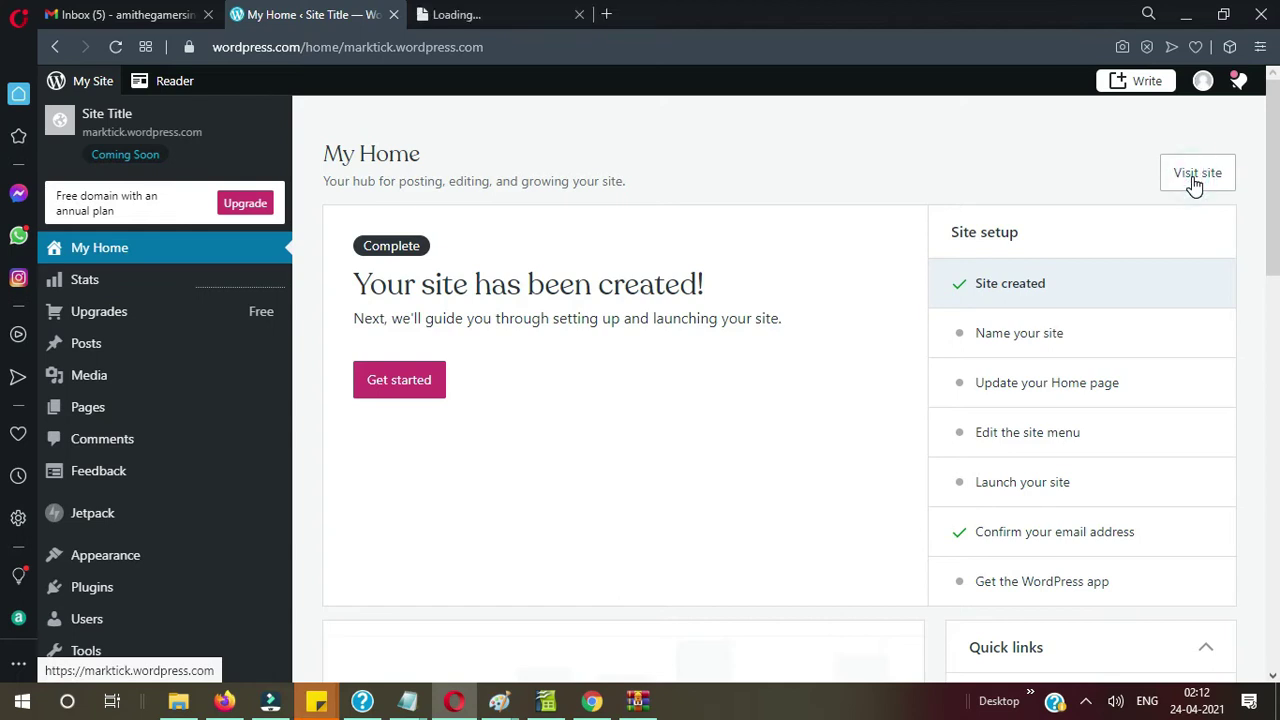
click(470, 18)
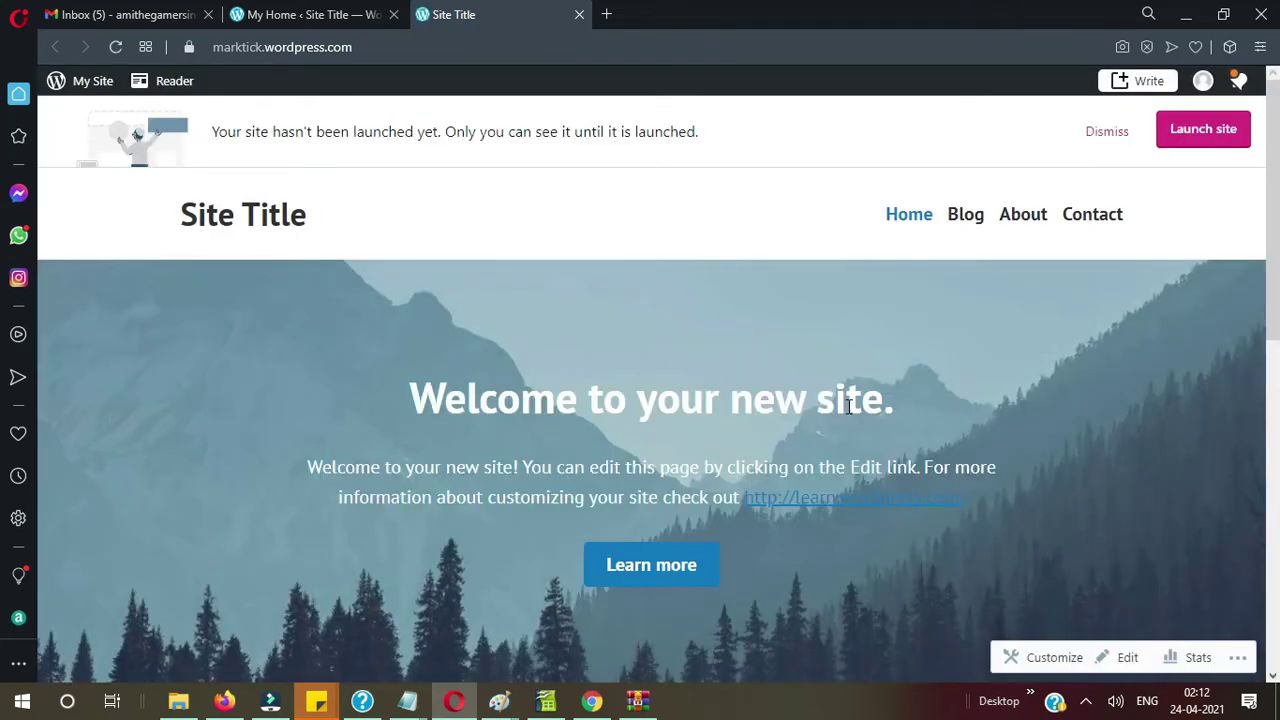
scroll(847, 405, down, 15)
scroll(847, 406, up, 6)
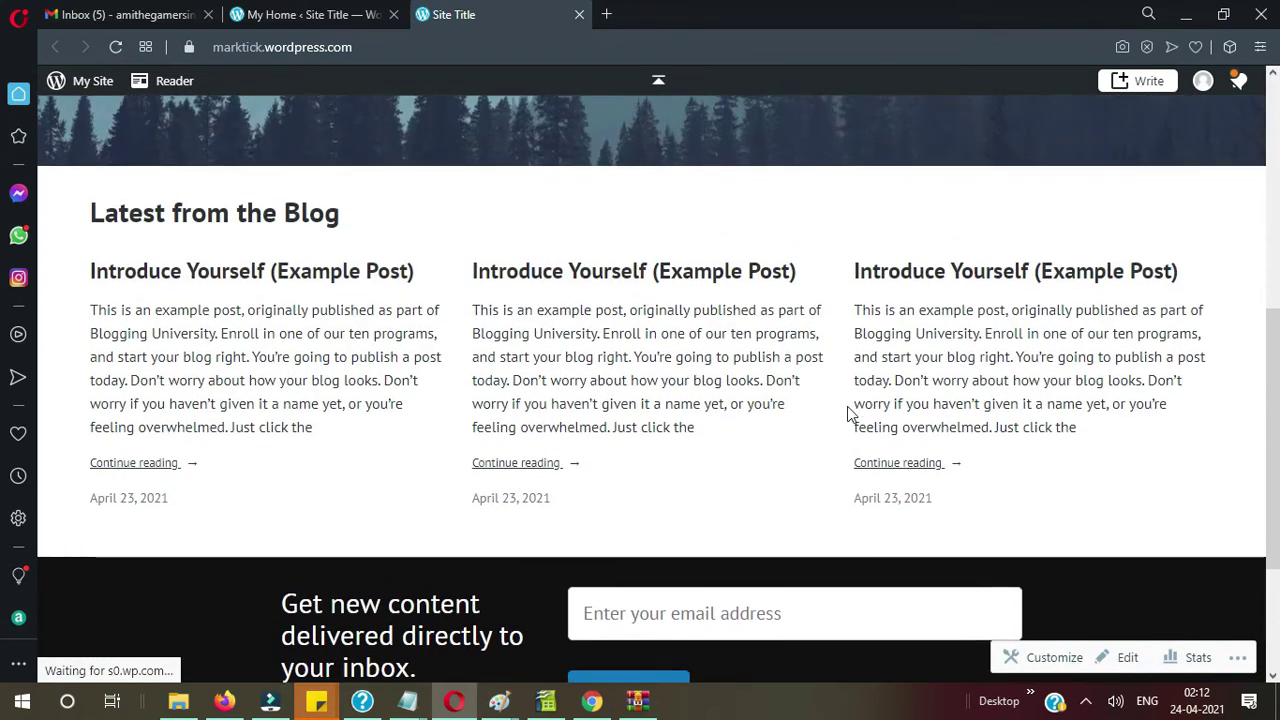
scroll(847, 416, up, 2)
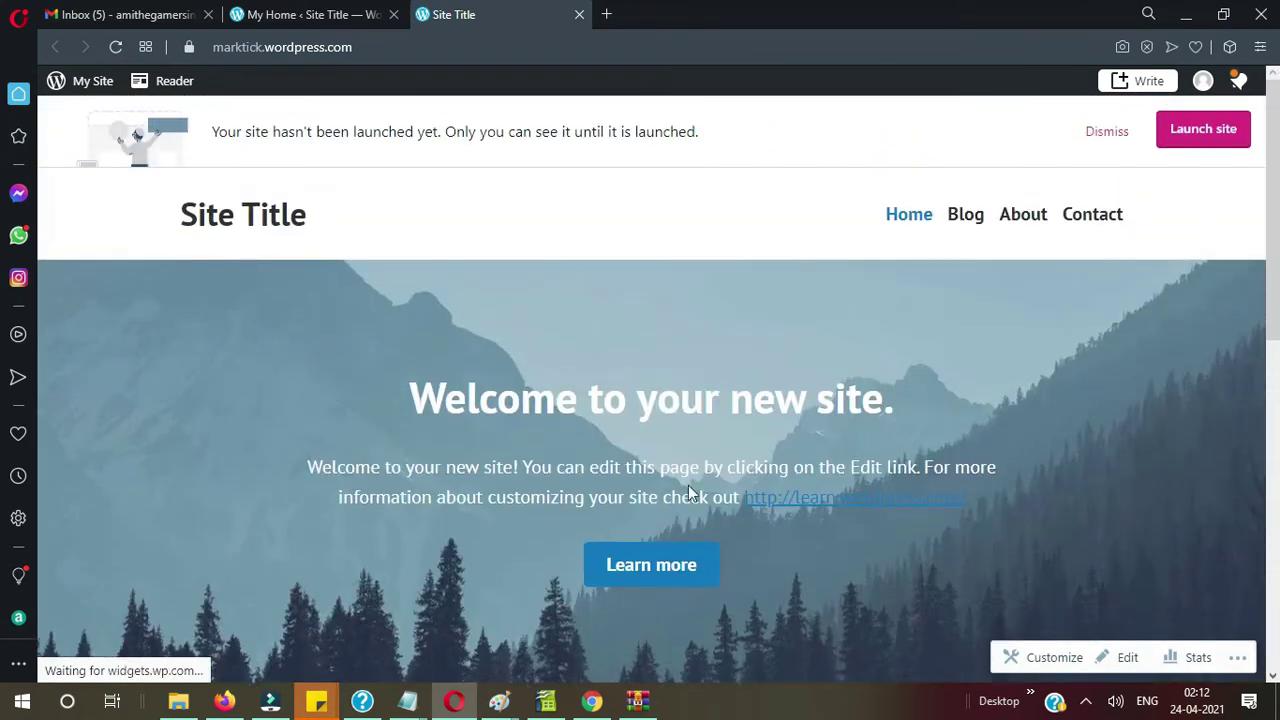
scroll(524, 246, down, 15)
scroll(524, 246, up, 2)
scroll(524, 244, up, 6)
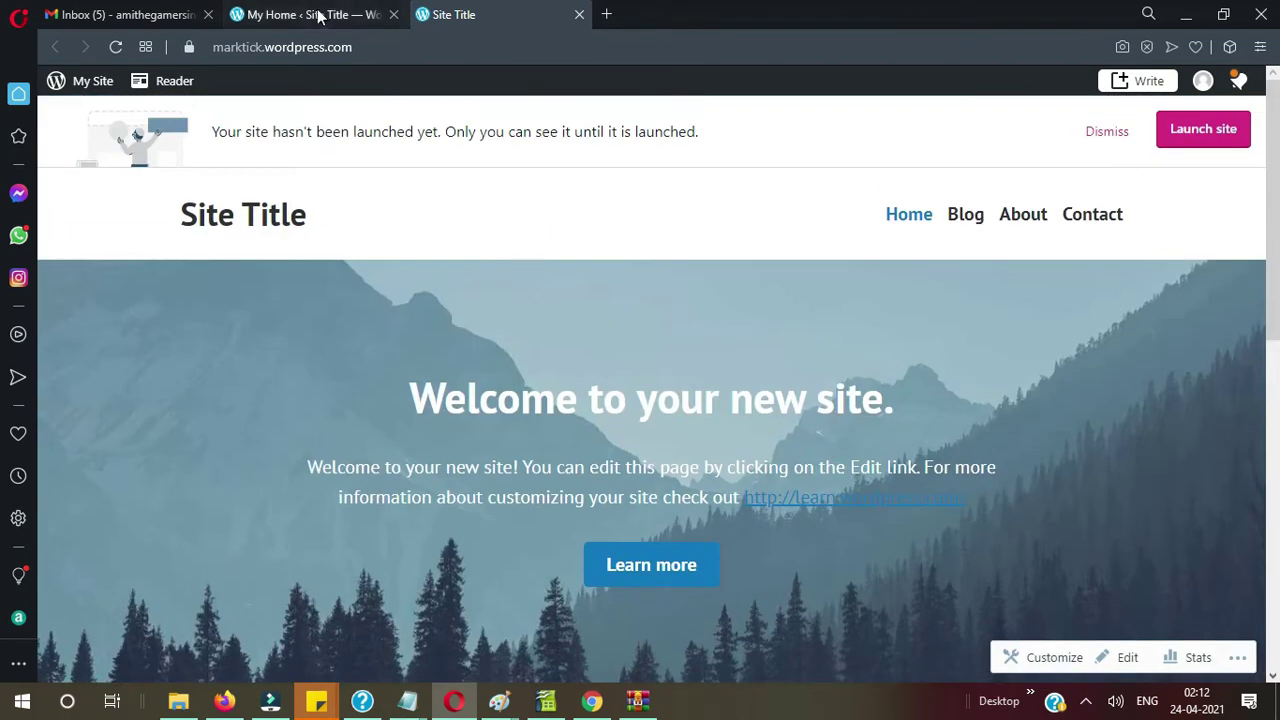
Step: Return to the site dashboard and open the Site Identity settings of the theme customizer
click(322, 15)
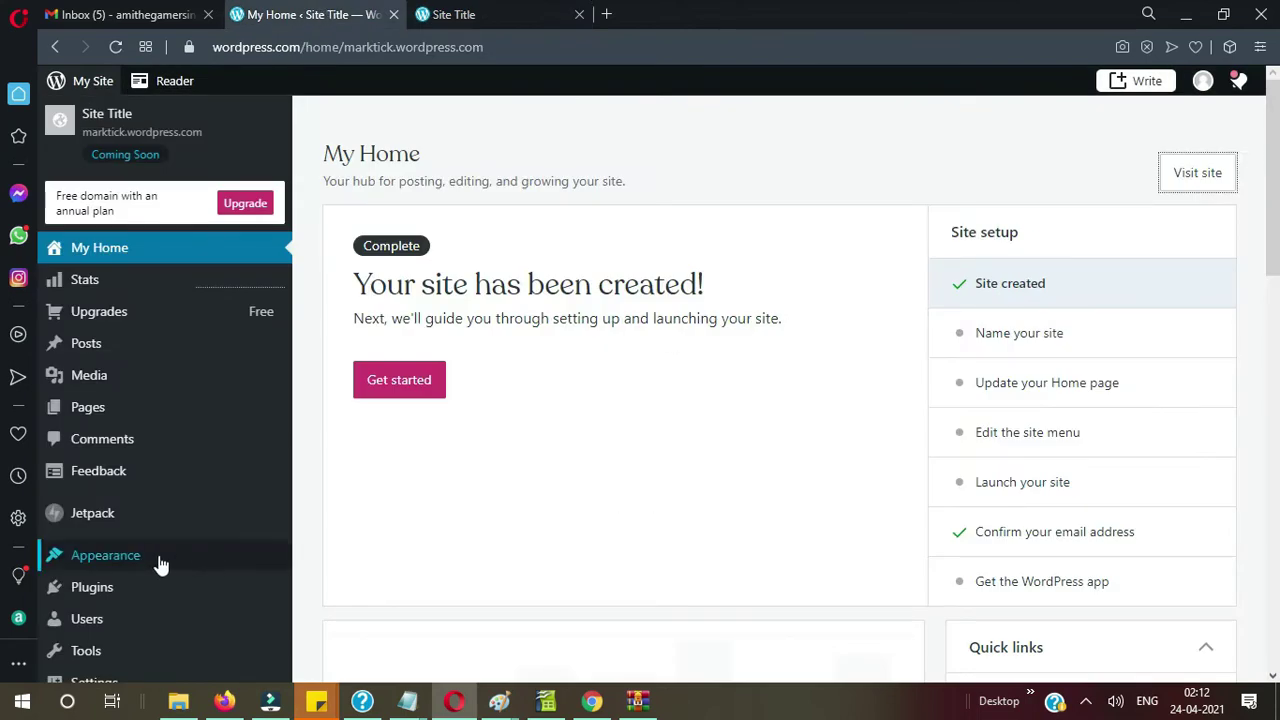
mouse_move(130, 568)
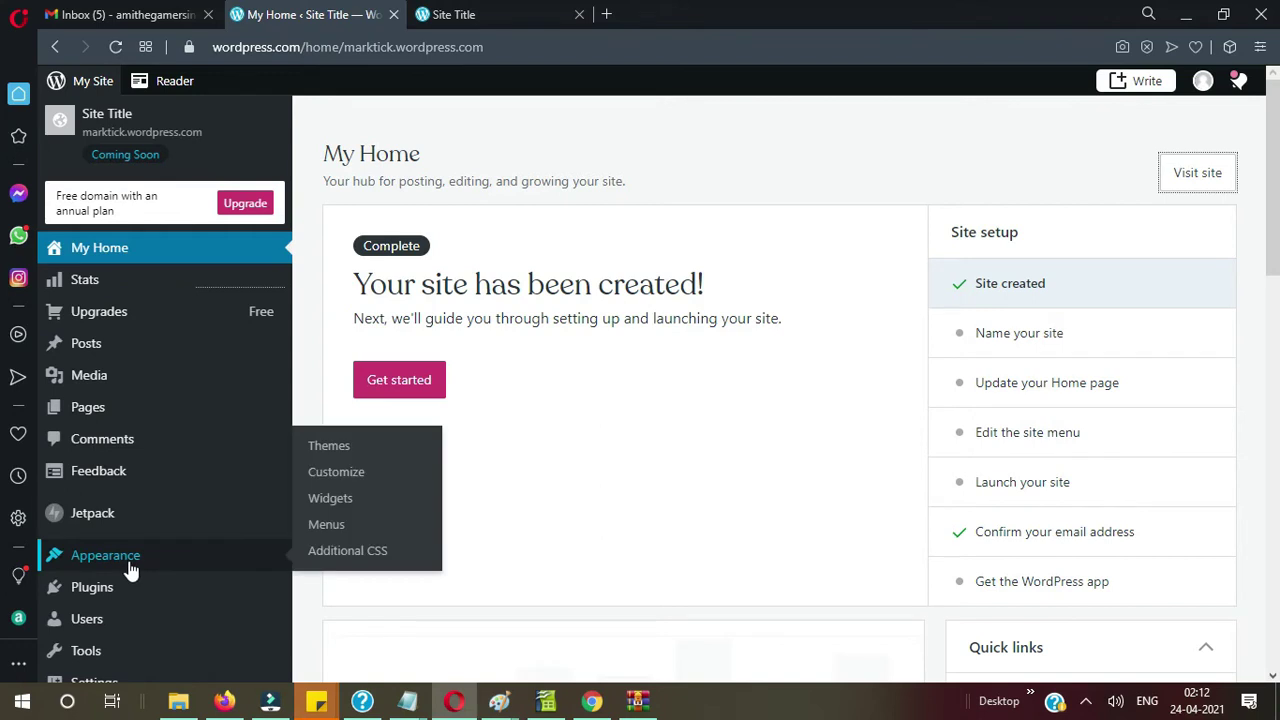
click(336, 472)
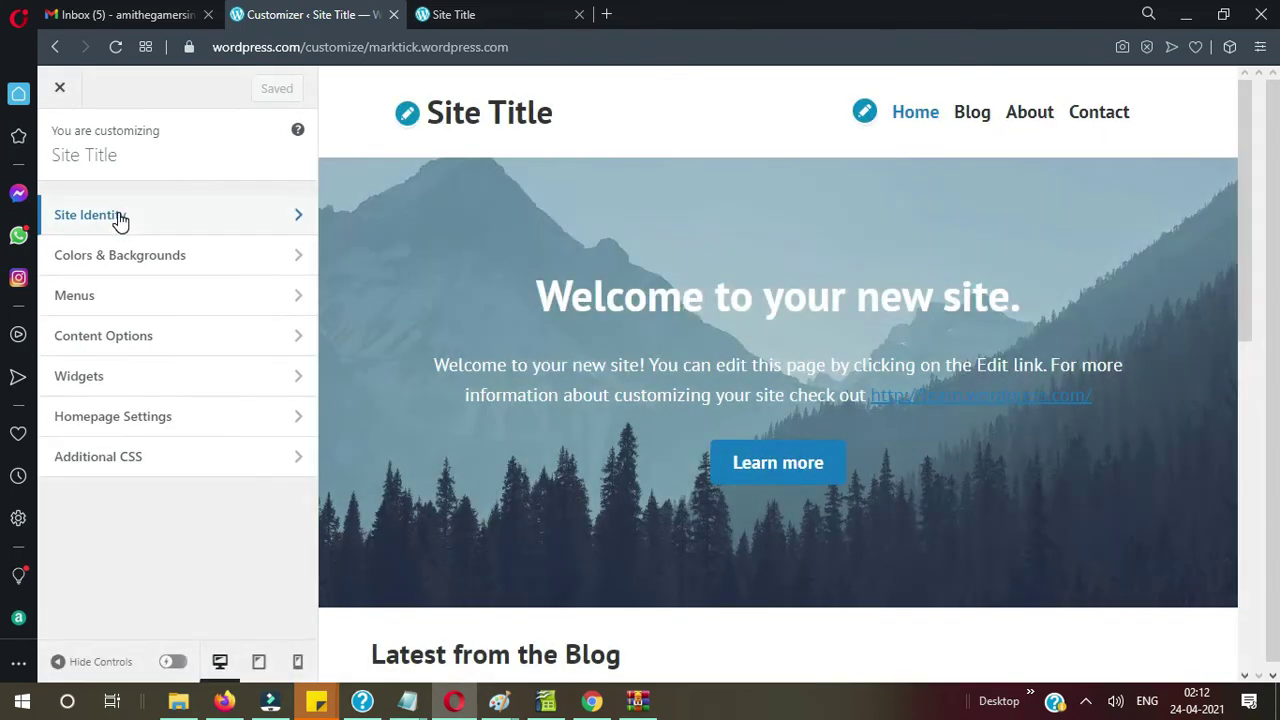
click(94, 216)
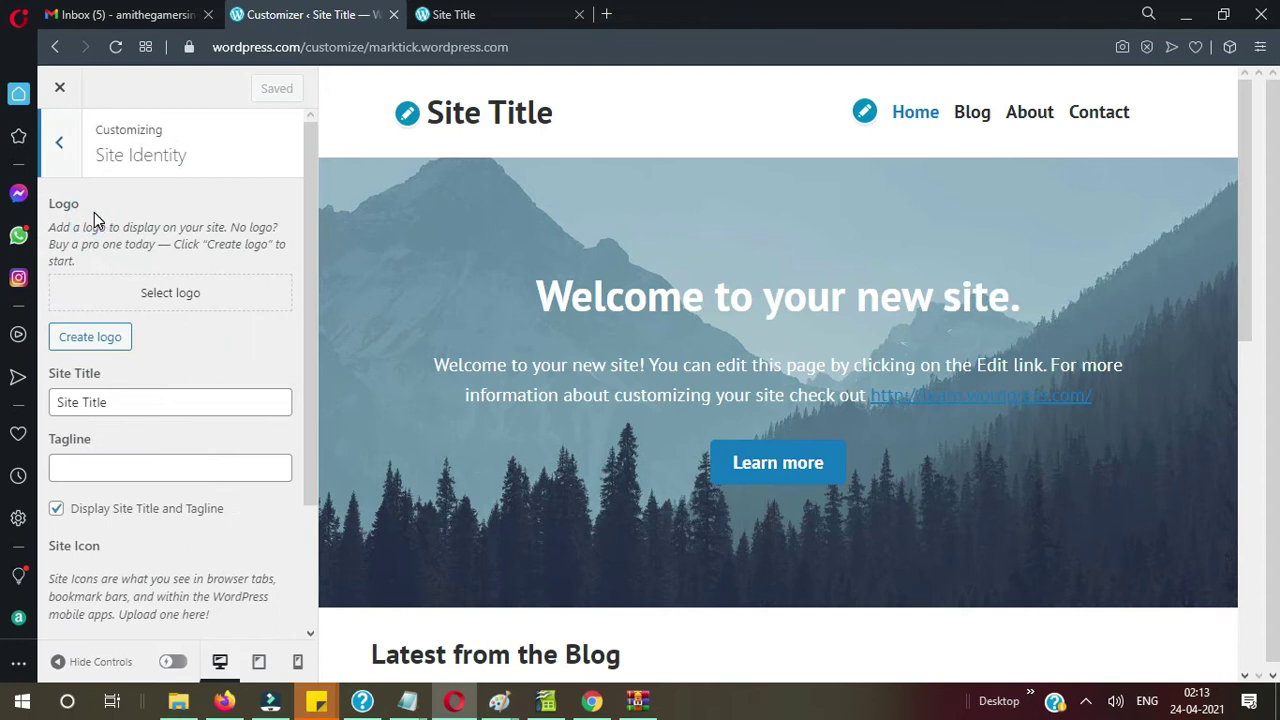
Step: Replace the placeholder site title with "Get Answer for All Technical Queries"
triple_click(172, 402)
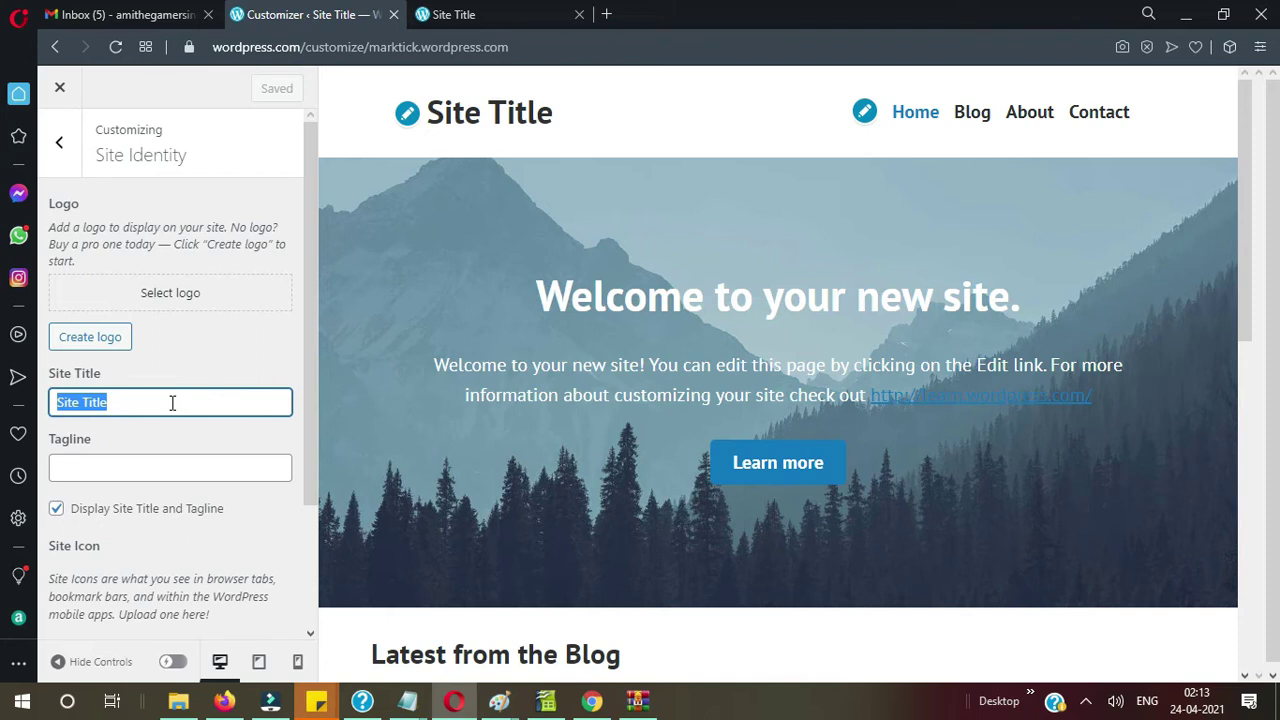
text(Get Answer fro)
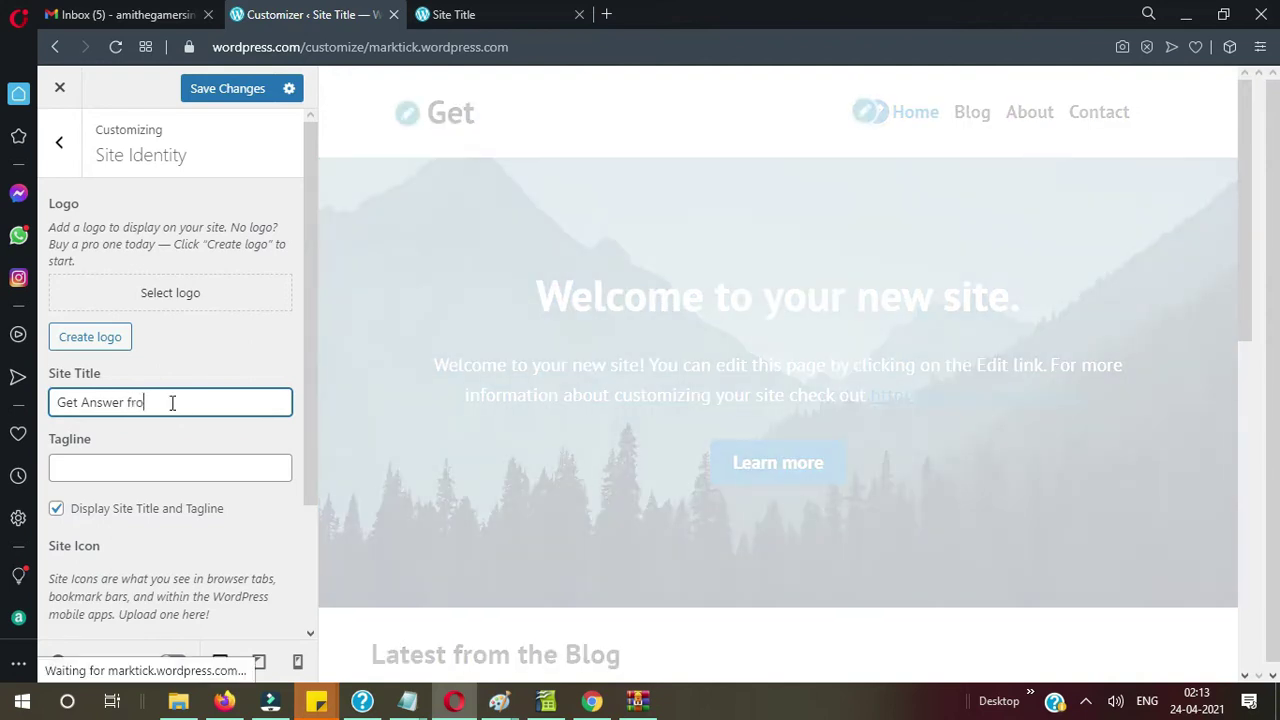
key(BackSpace)
key(BackSpace)
key(BackSpace)
text(or All)
key(BackSpace)
key(BackSpace)
text(ll Technic)
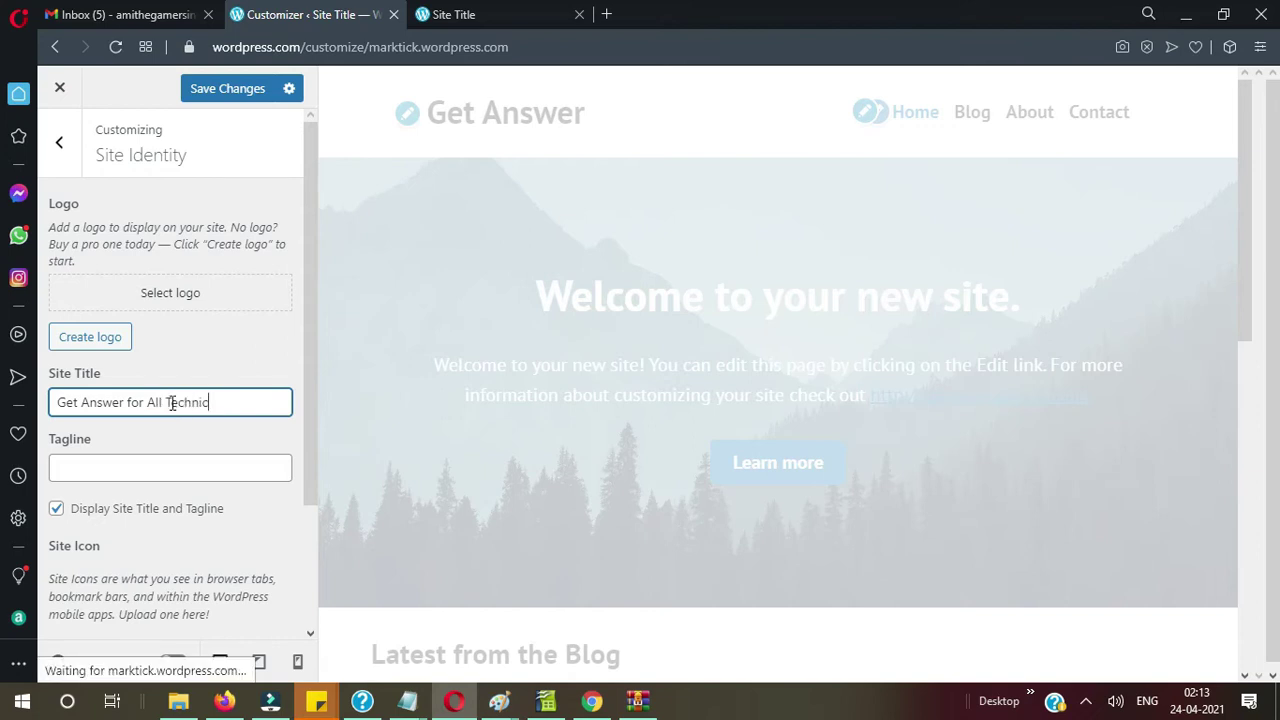
text(al U)
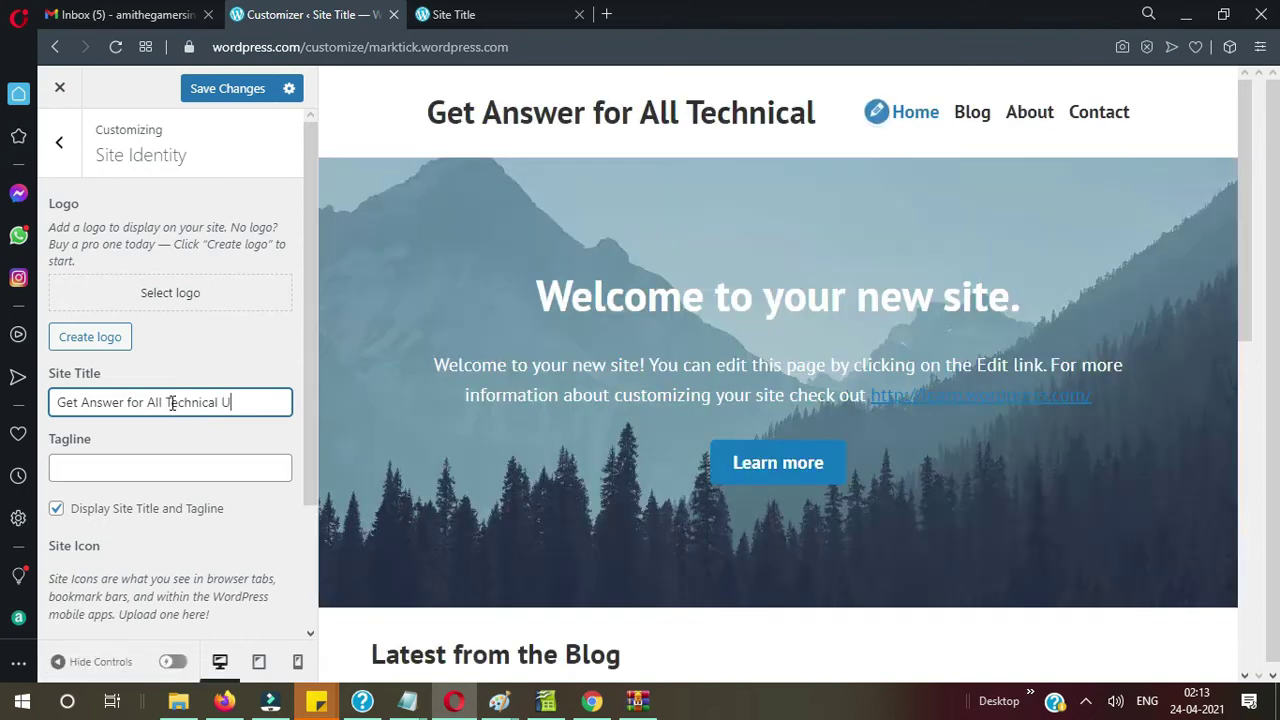
text(eries)
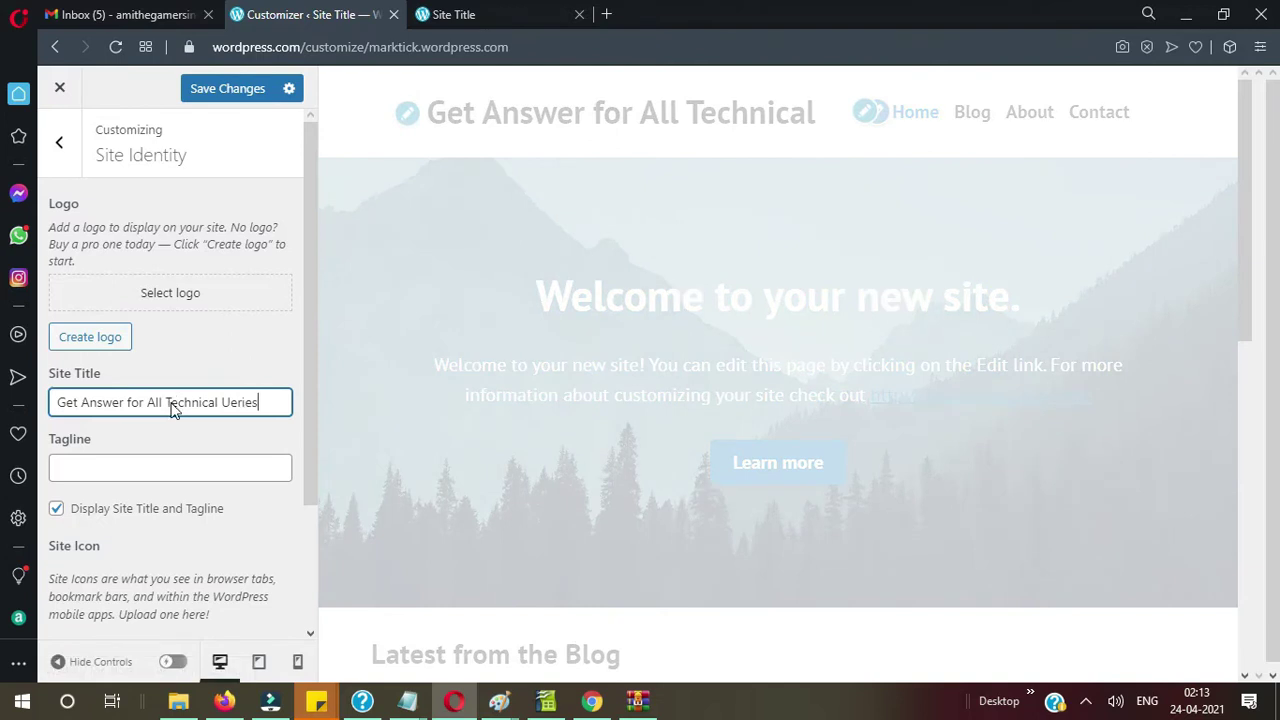
key(BackSpace)
key(BackSpace)
key(BackSpace)
key(BackSpace)
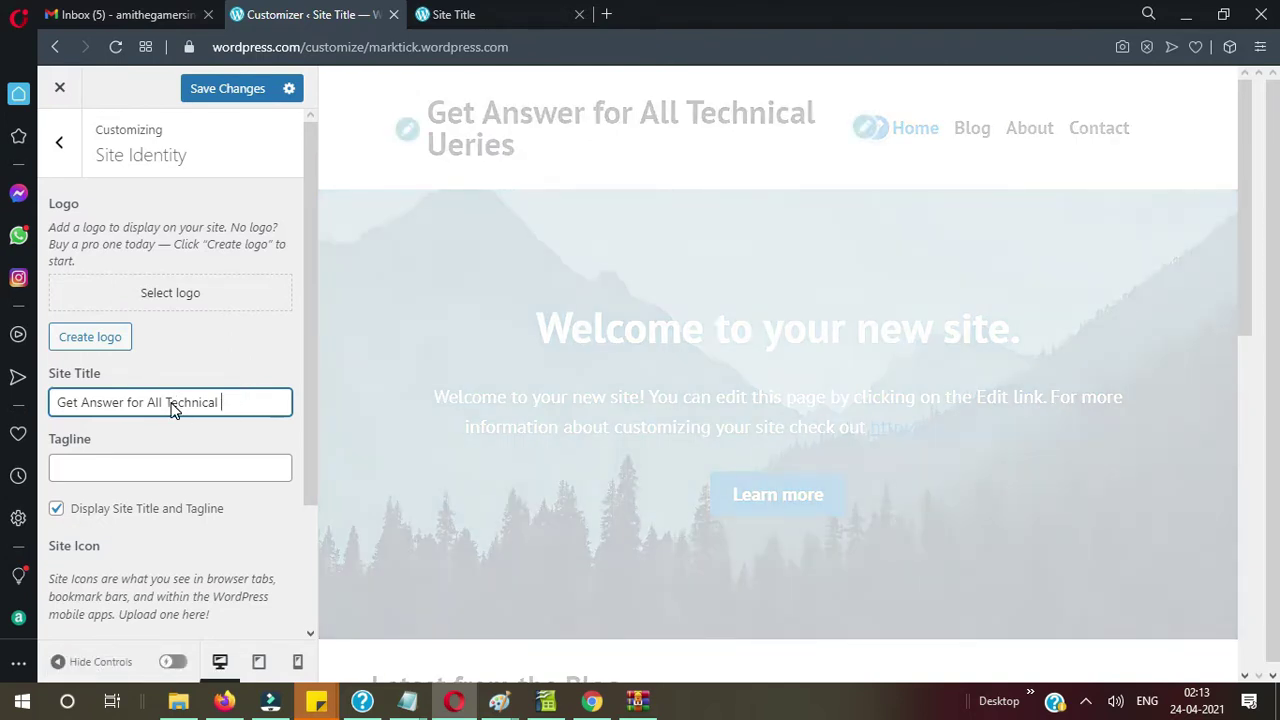
text(Queries)
Step: Move the text "Get Answer for All Technical Queries" from the site title to the tagline
key(ctrl+a)
key(ctrl+c)
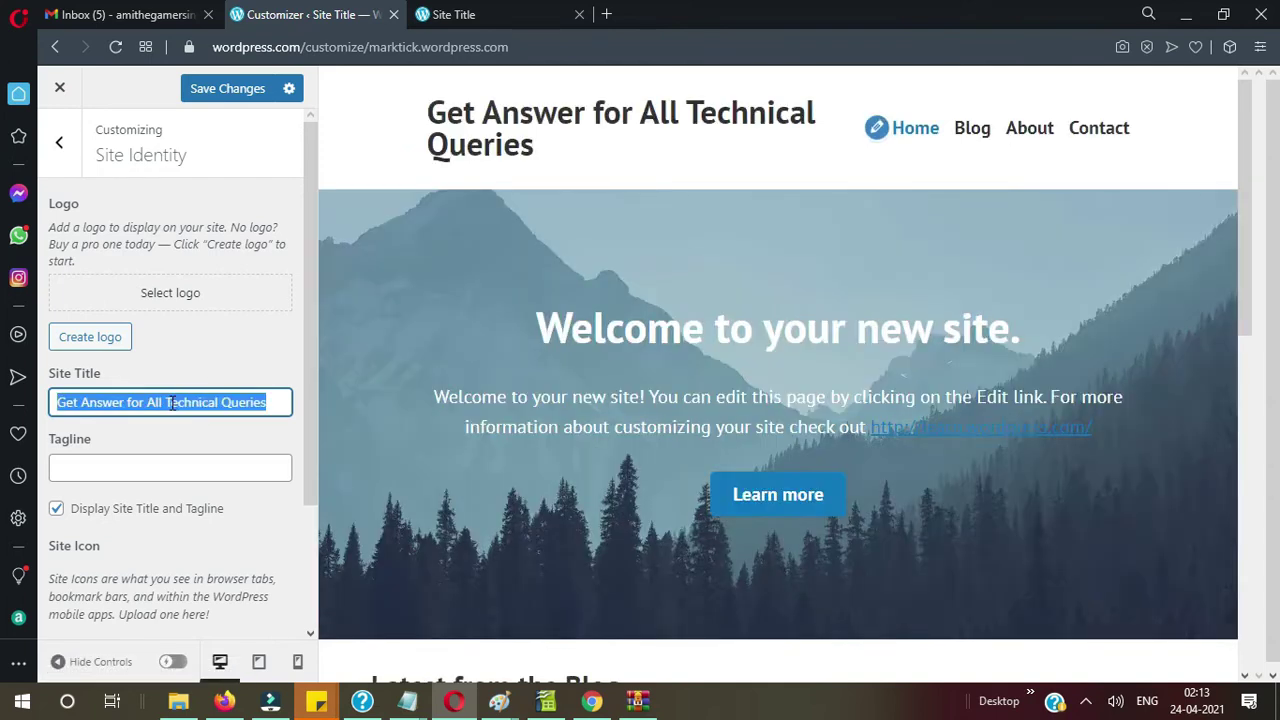
key(BackSpace)
click(128, 458)
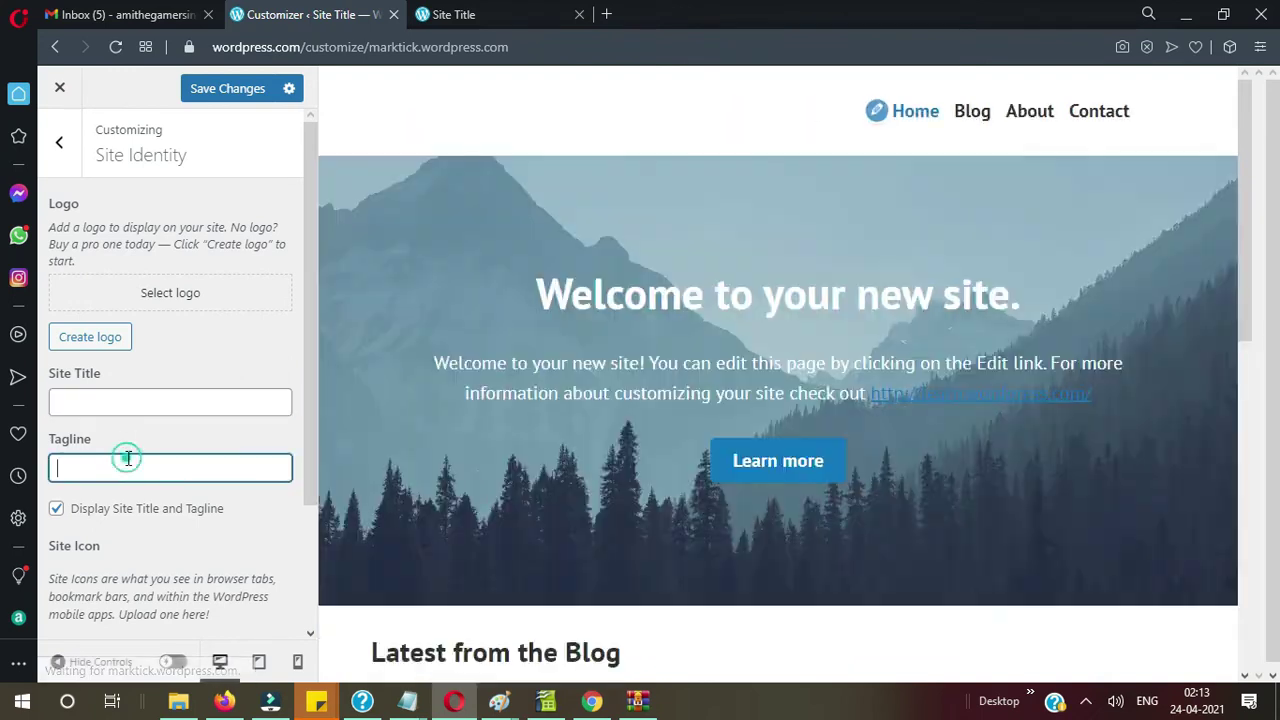
key(ctrl+v)
Step: Set the emptied site title to "MarkTick"
click(122, 395)
text(Mar)
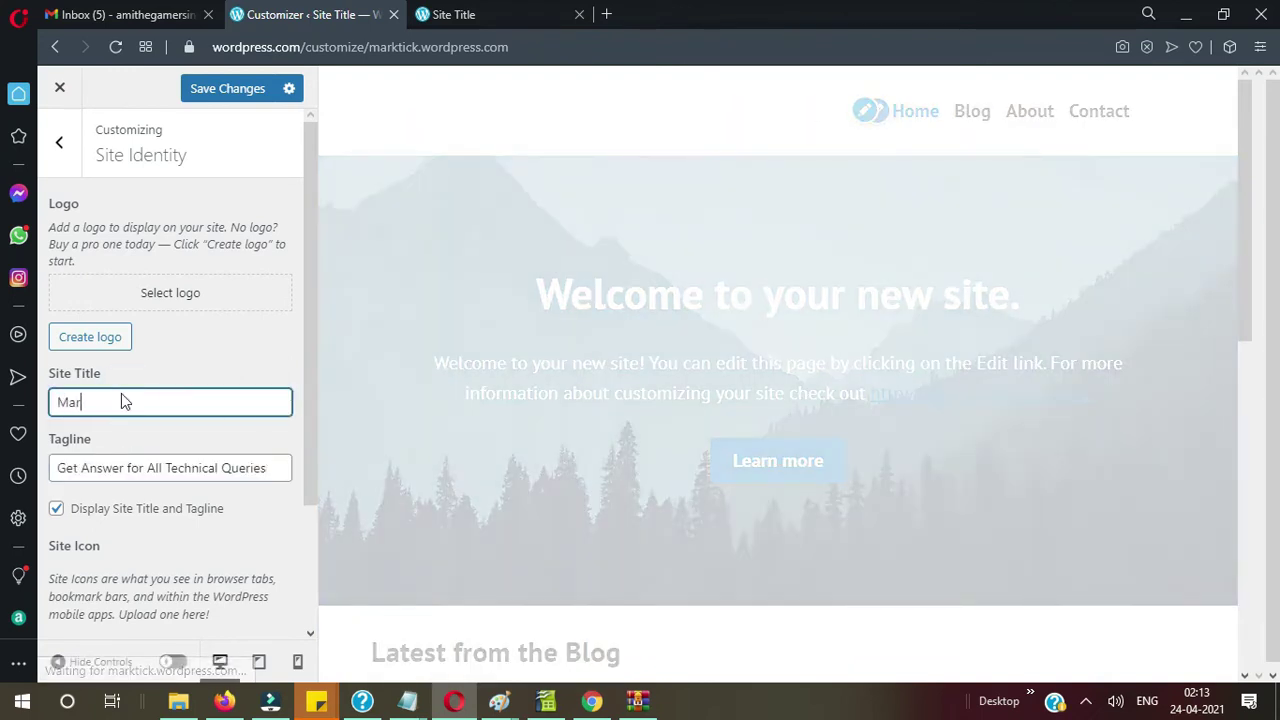
text(k)
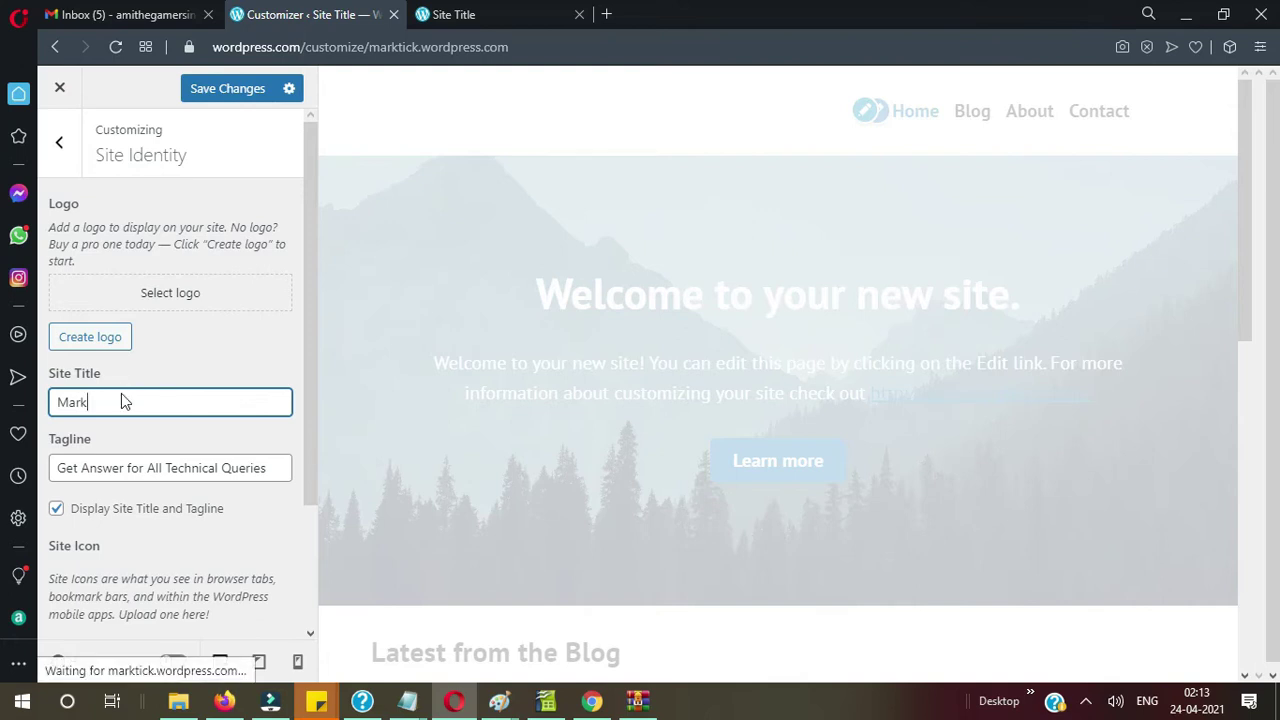
text(Tick)
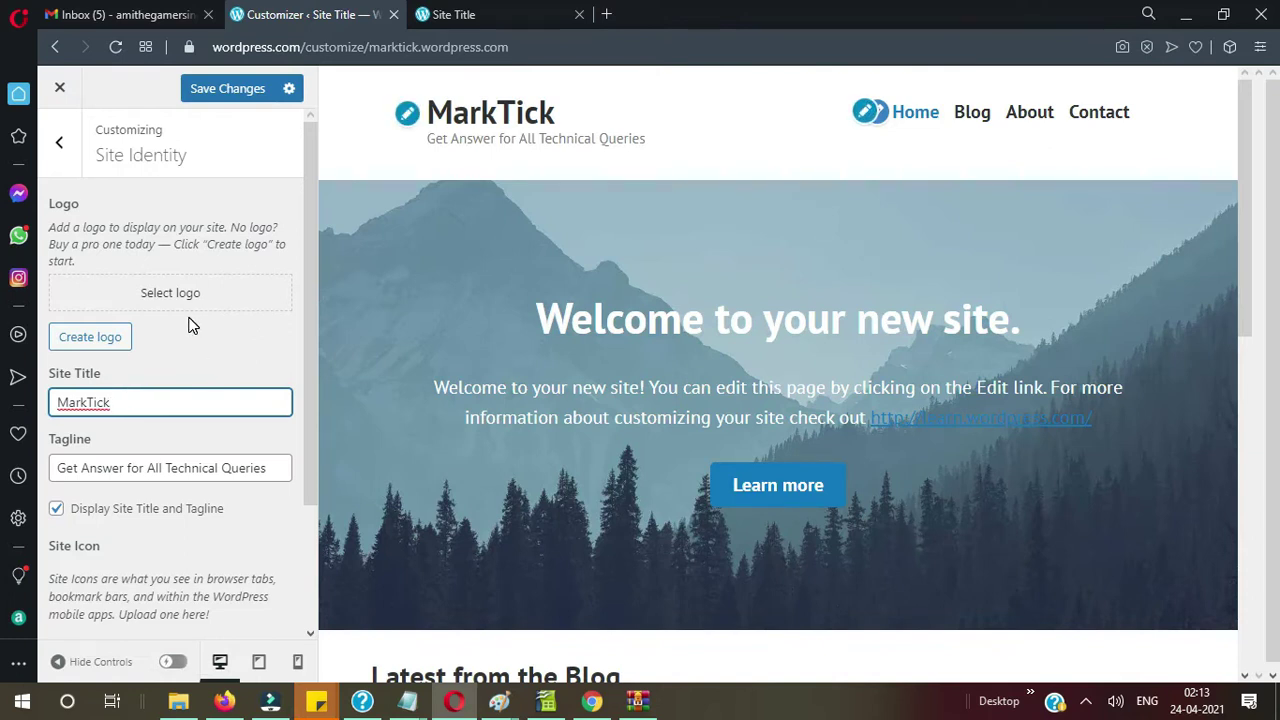
Step: Review the logo, site icon and footer credit options, the Homepage Settings and the Content Options, along with the homepage preview
scroll(193, 325, down, 3)
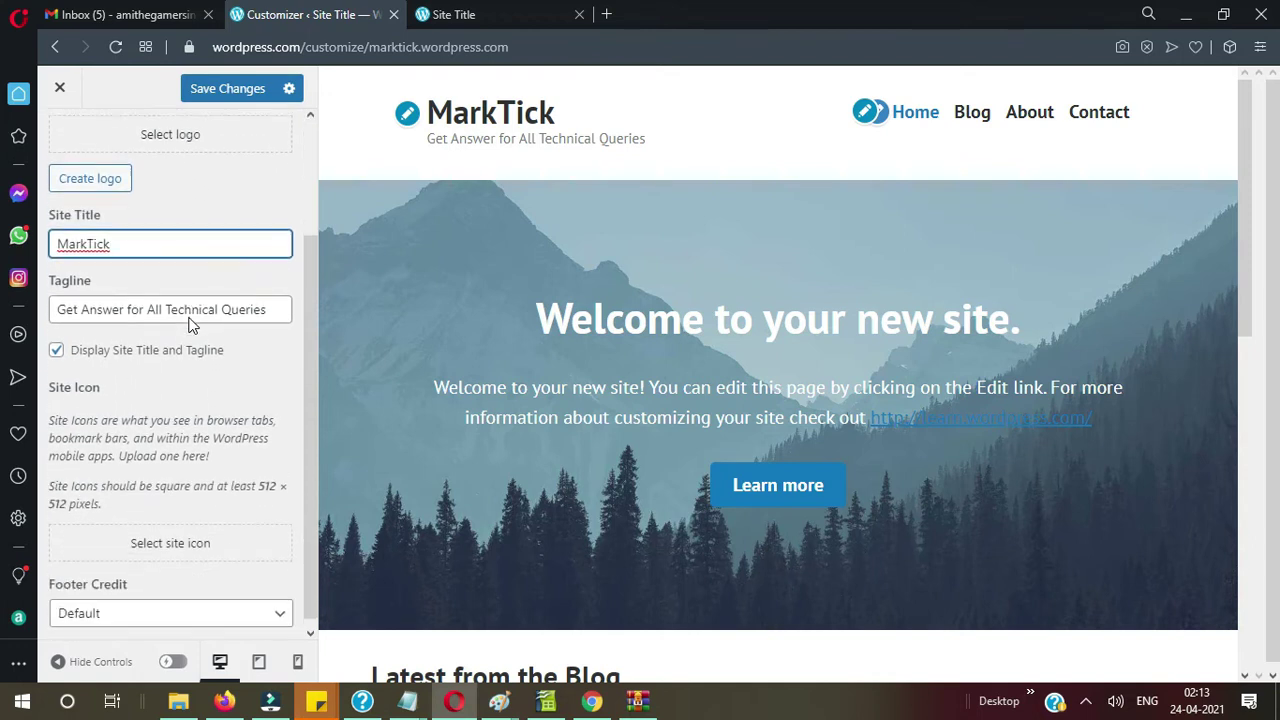
click(666, 324)
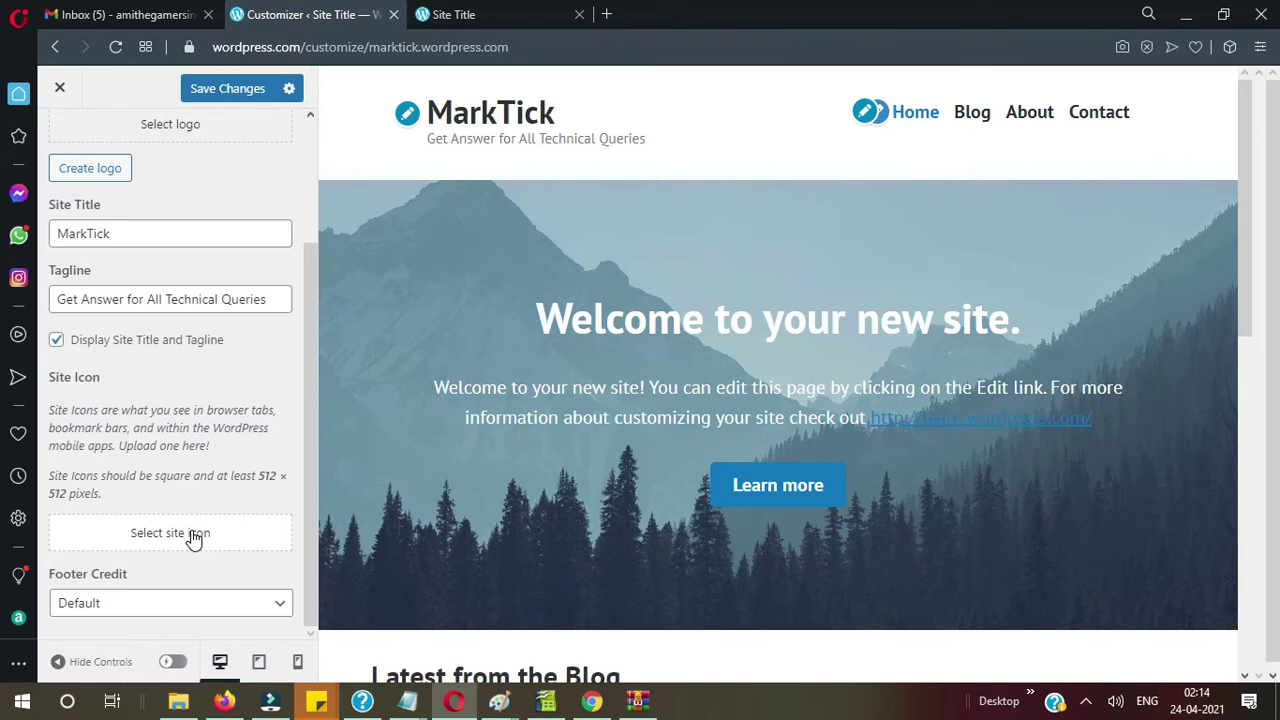
scroll(210, 270, up, 2)
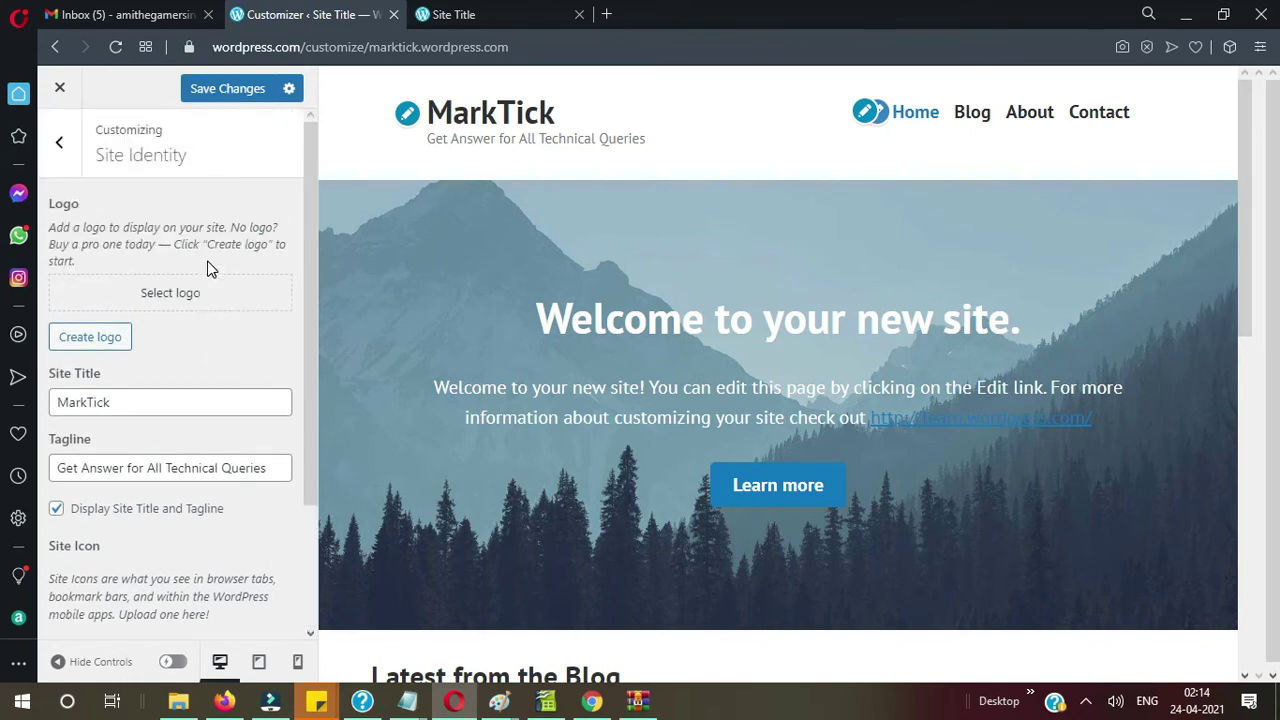
click(59, 143)
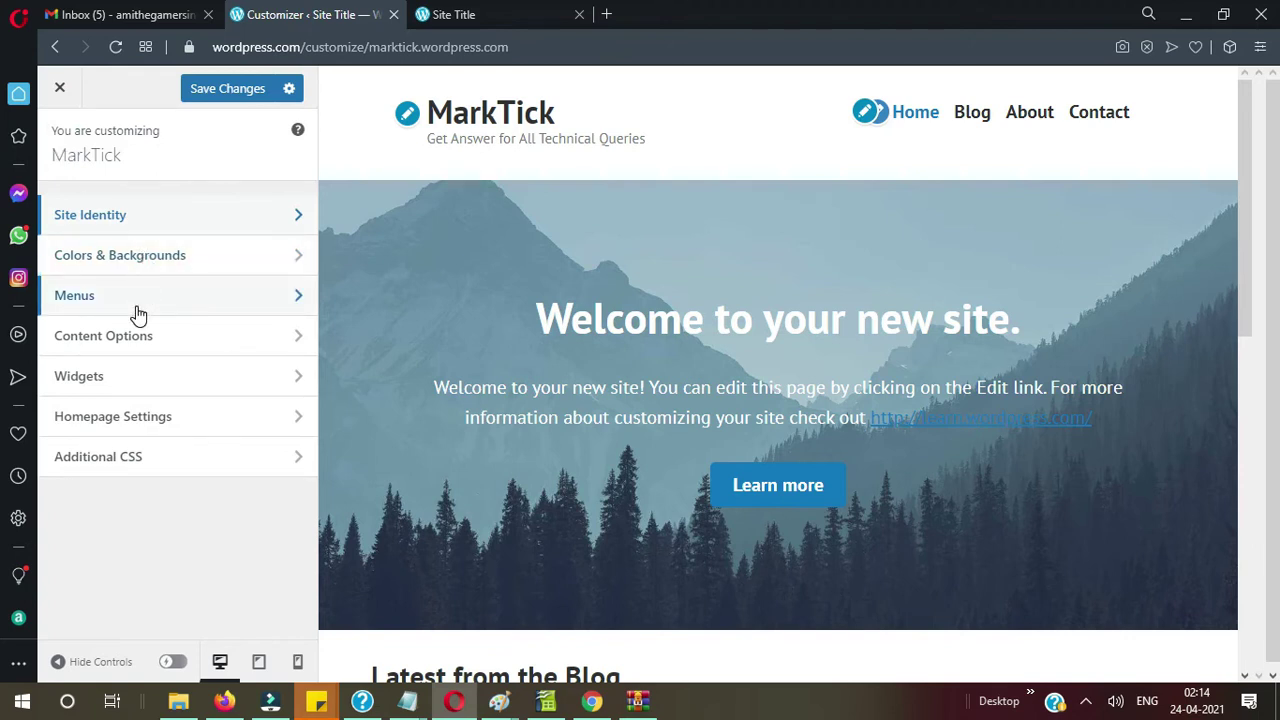
click(151, 422)
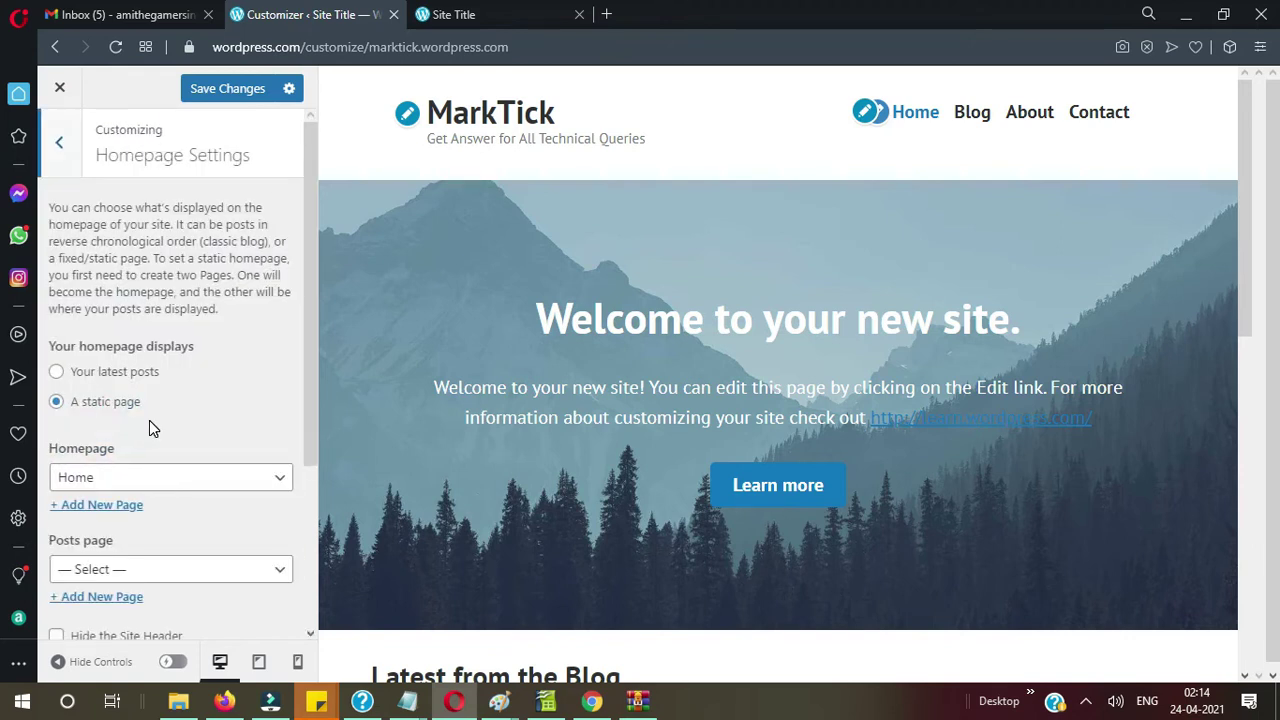
scroll(149, 420, down, 3)
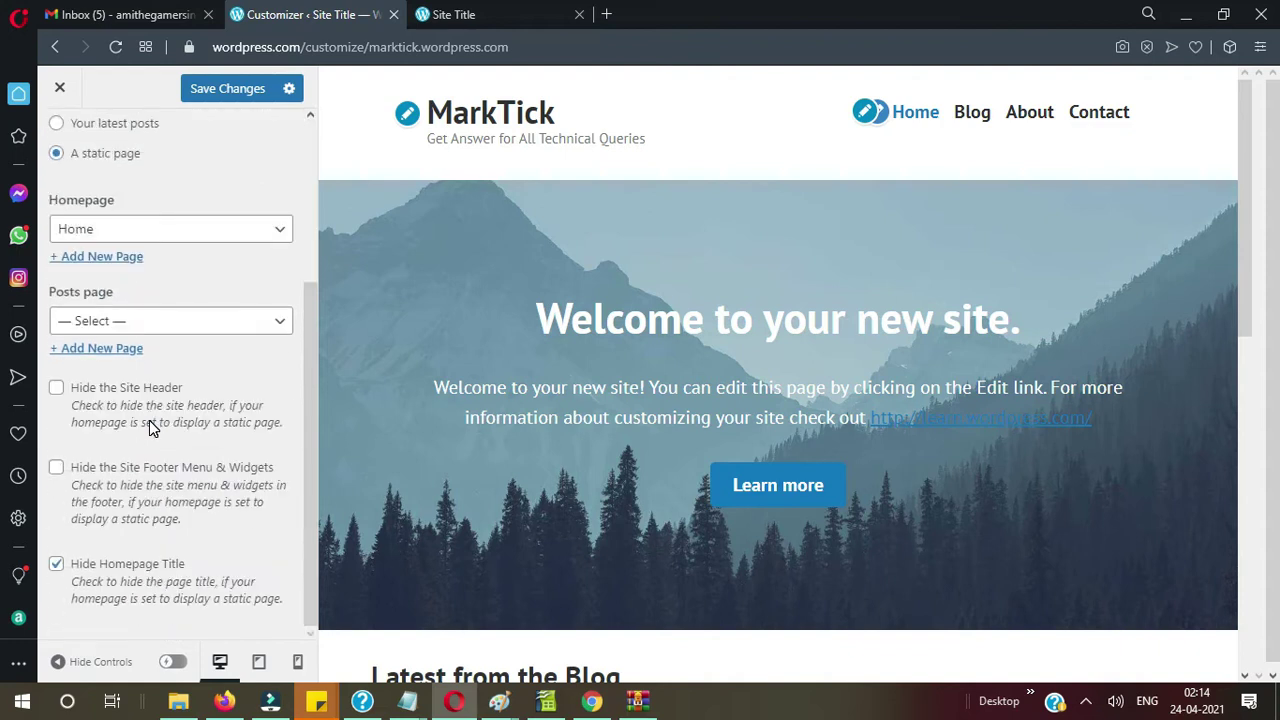
scroll(149, 420, up, 3)
click(59, 143)
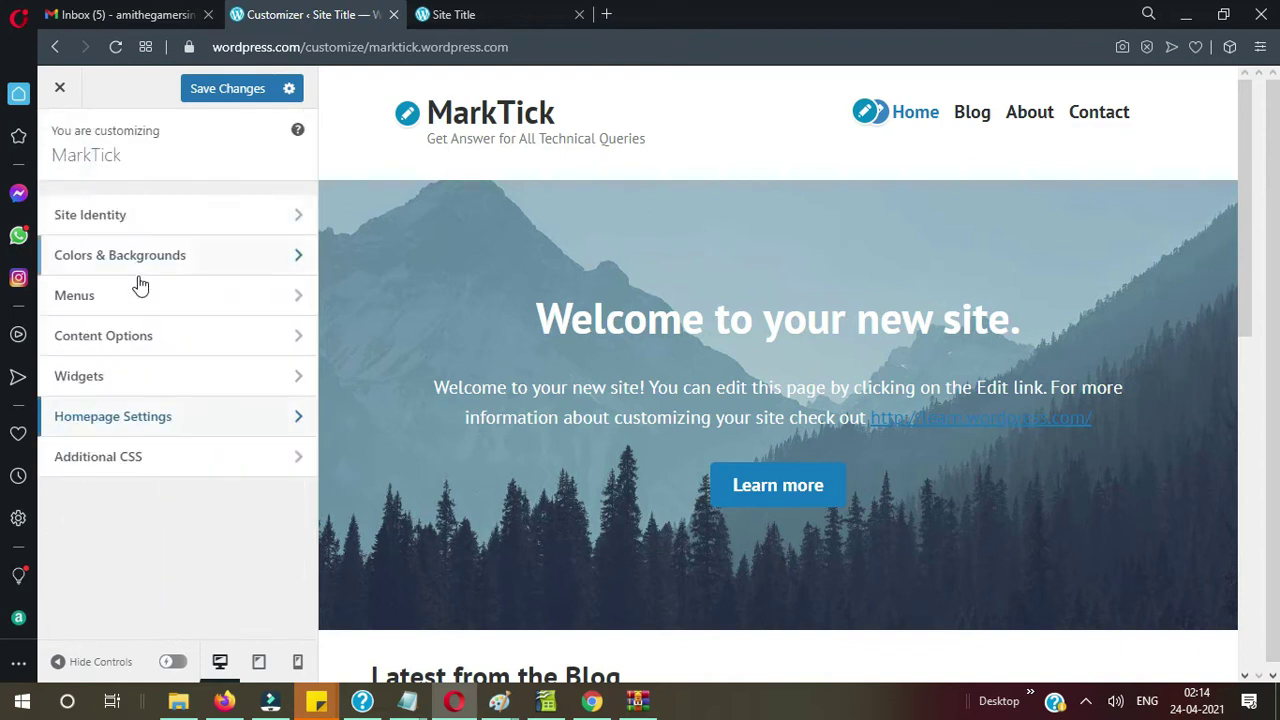
click(146, 343)
click(59, 143)
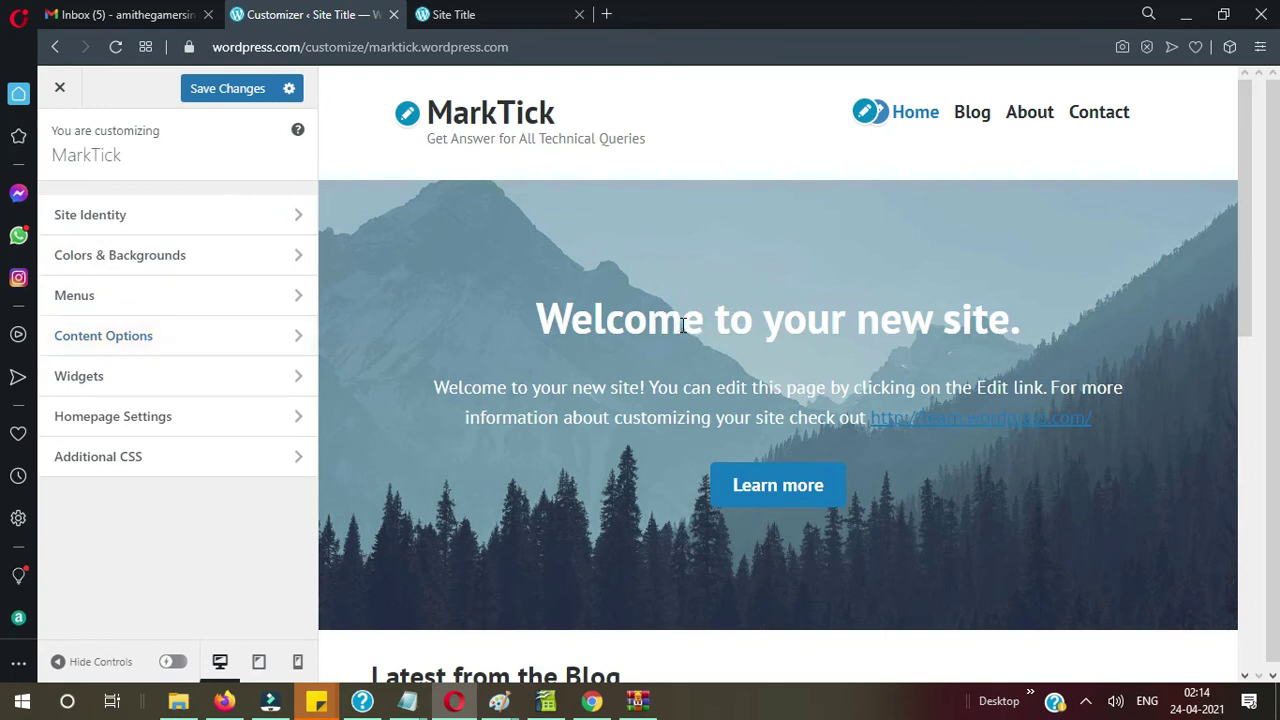
scroll(683, 328, down, 3)
scroll(683, 333, up, 3)
click(180, 418)
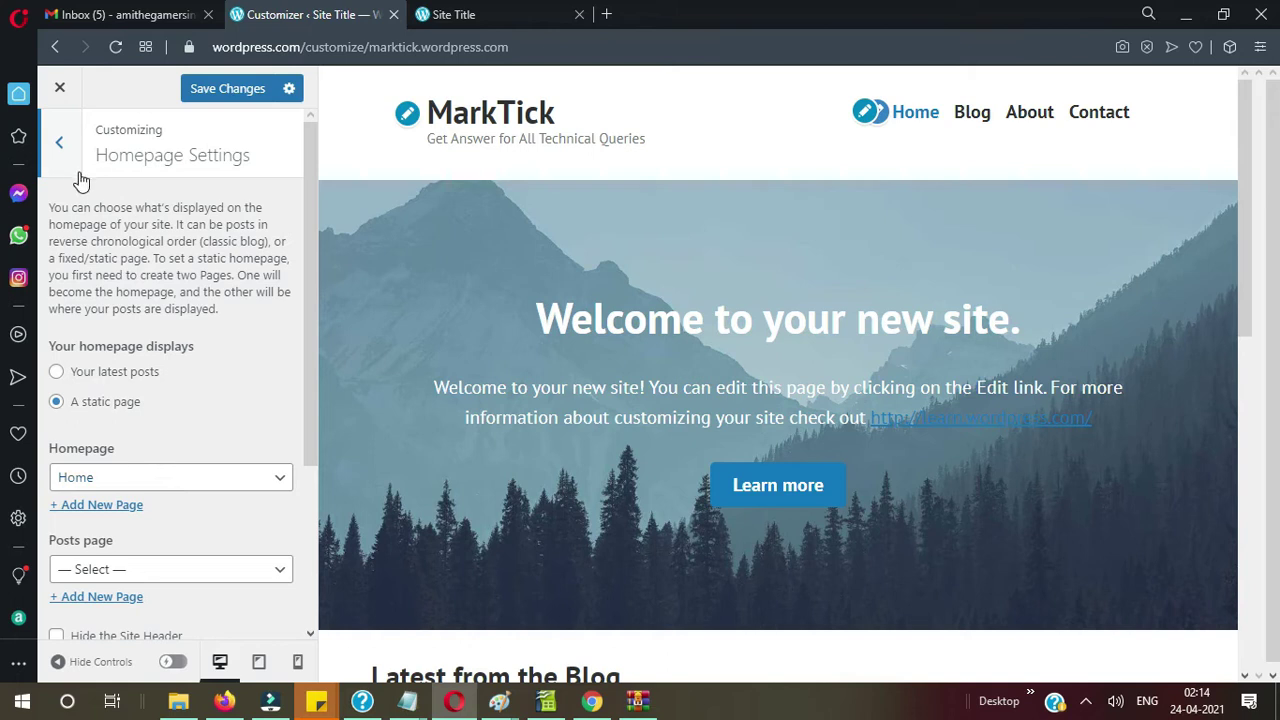
Step: Save the customizer changes and close the customizer to return to the site dashboard
click(203, 92)
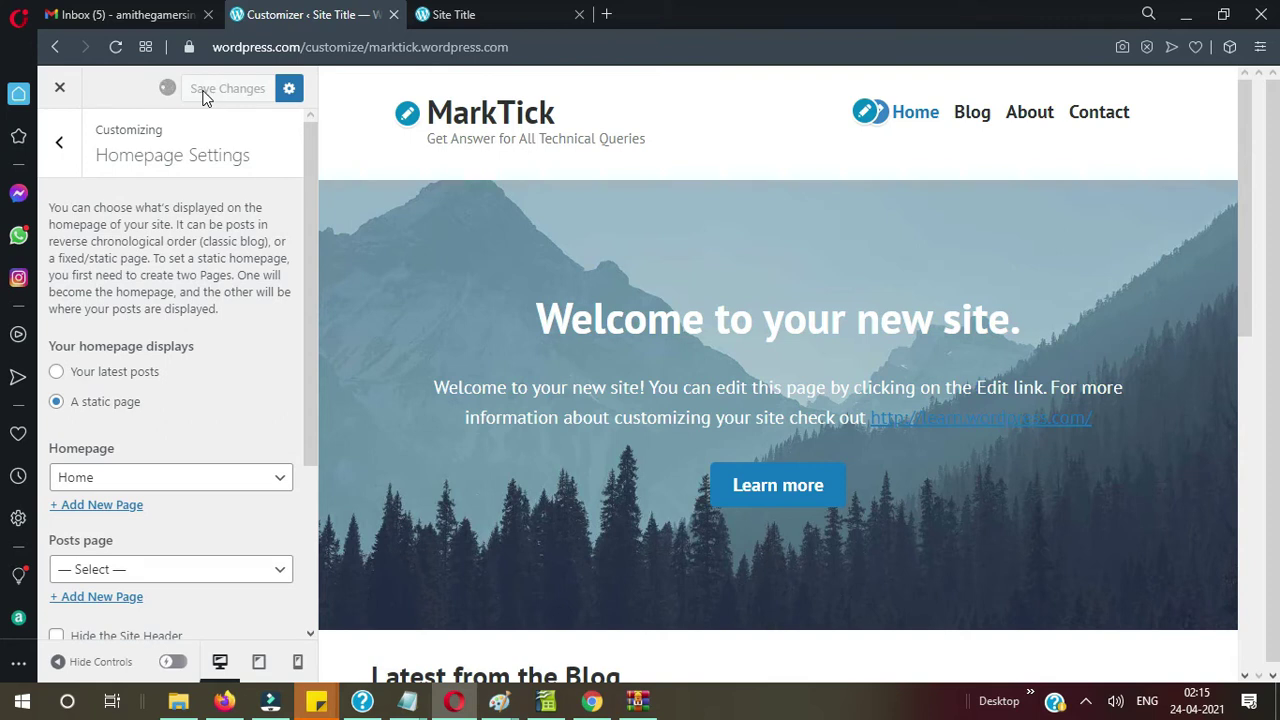
click(60, 88)
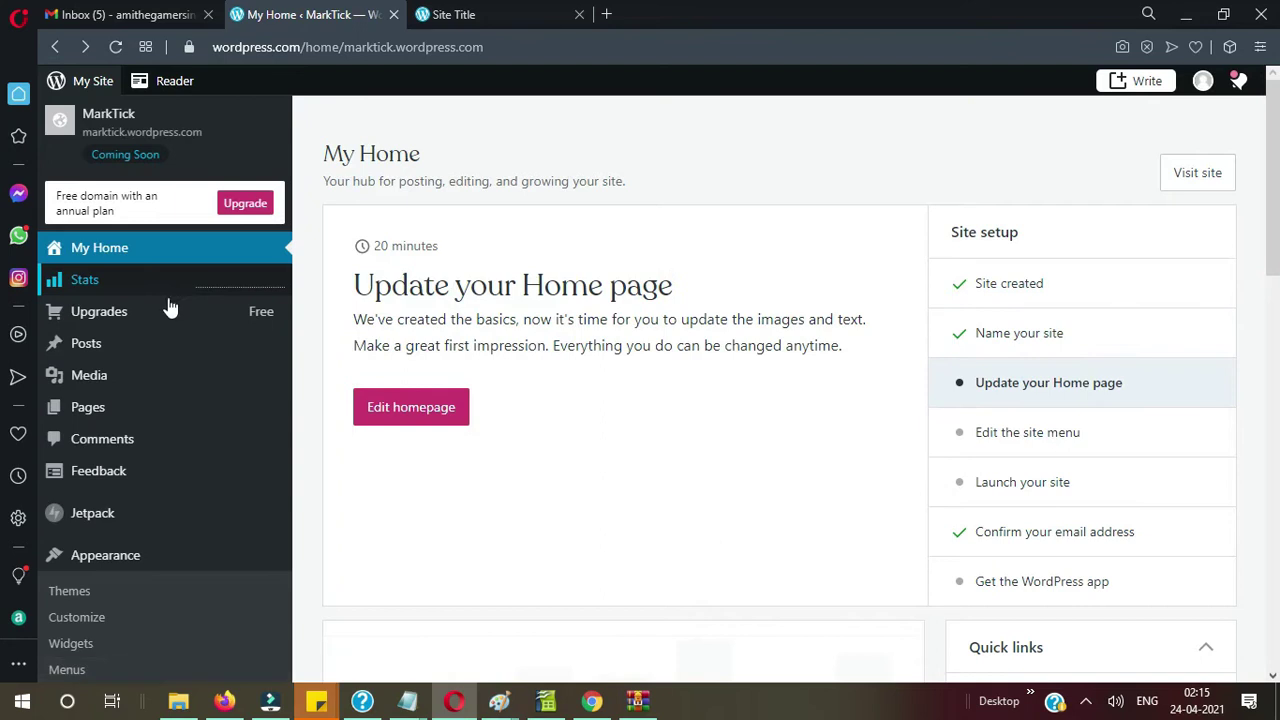
Step: Open the Home page for editing from the list of all pages and skip the editor's welcome tour
mouse_move(108, 408)
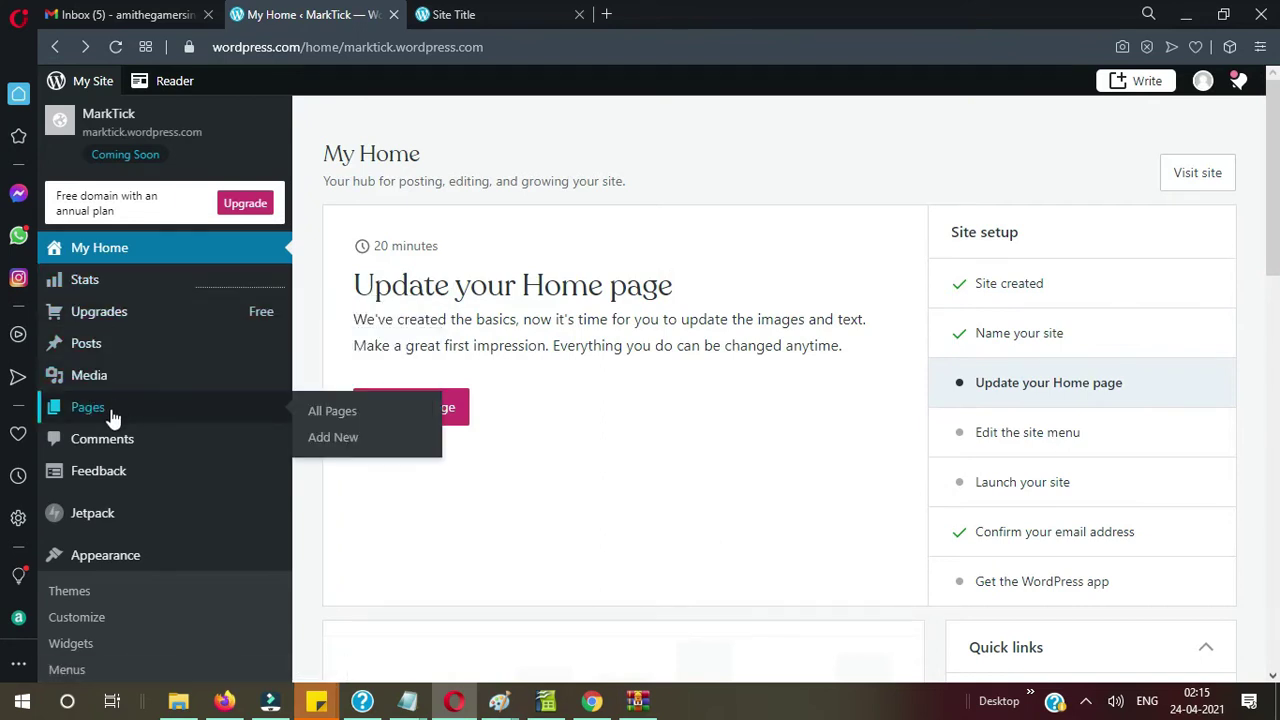
click(311, 411)
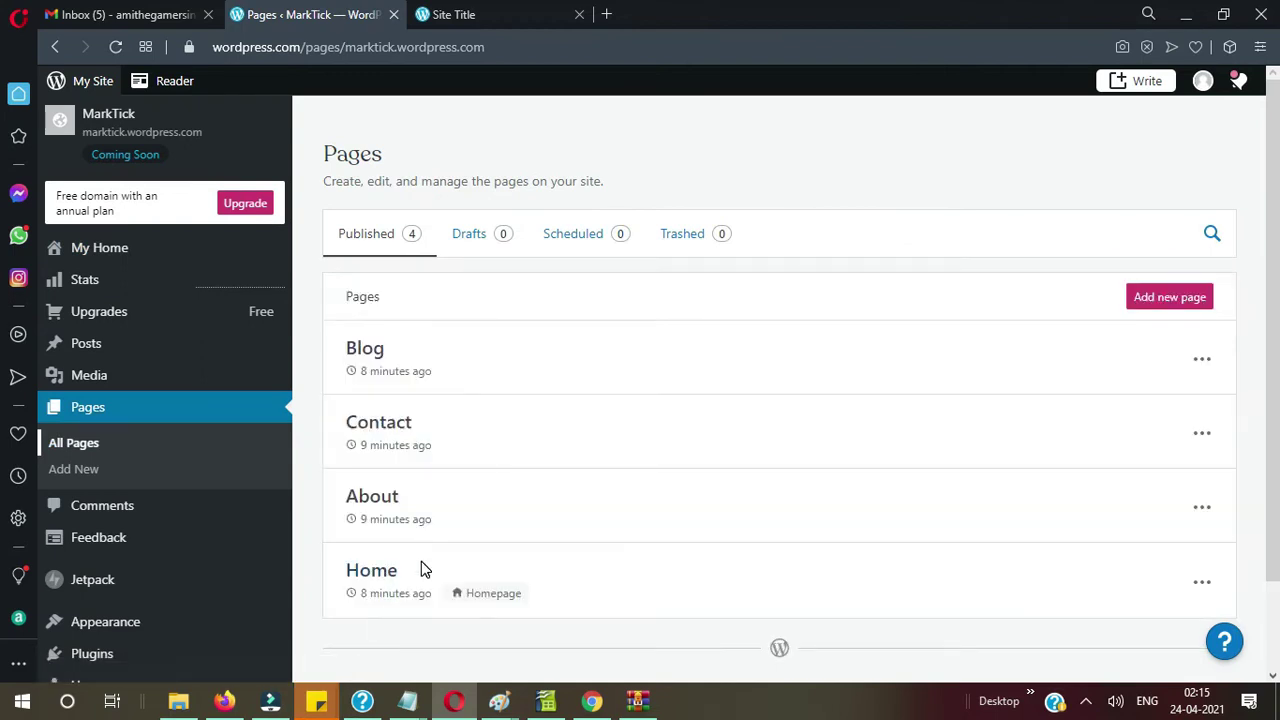
click(1205, 586)
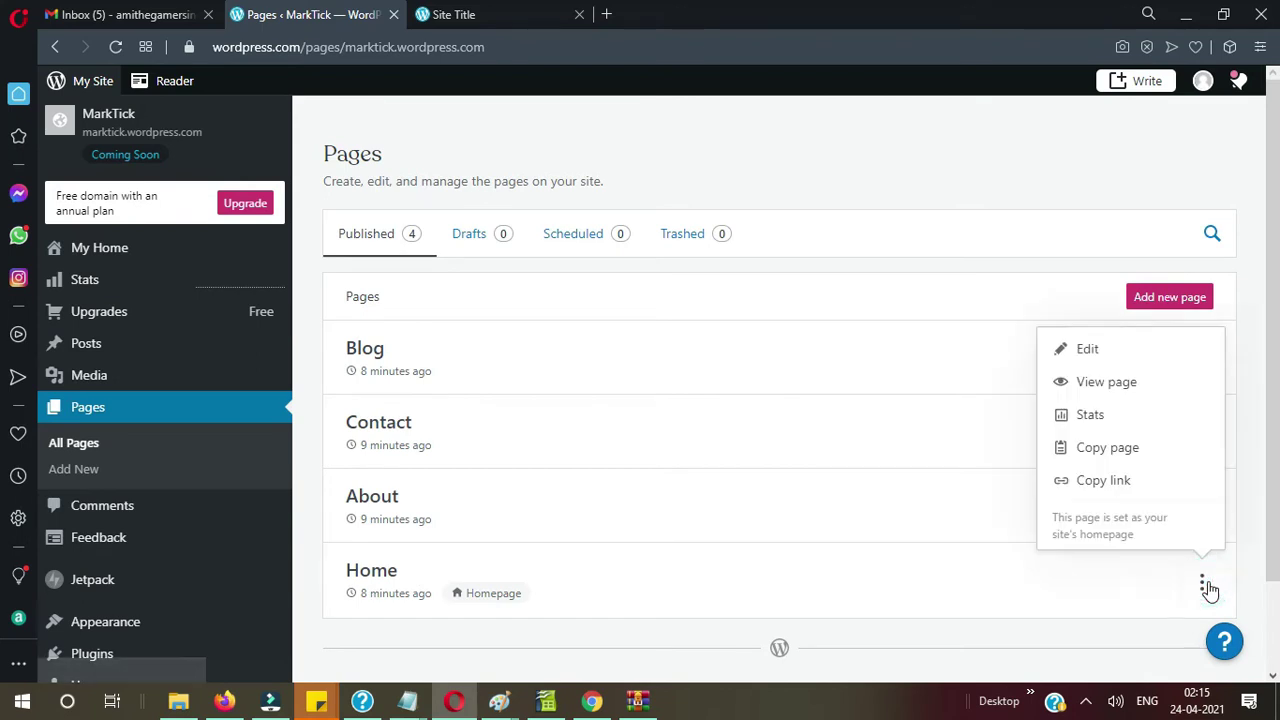
click(1088, 350)
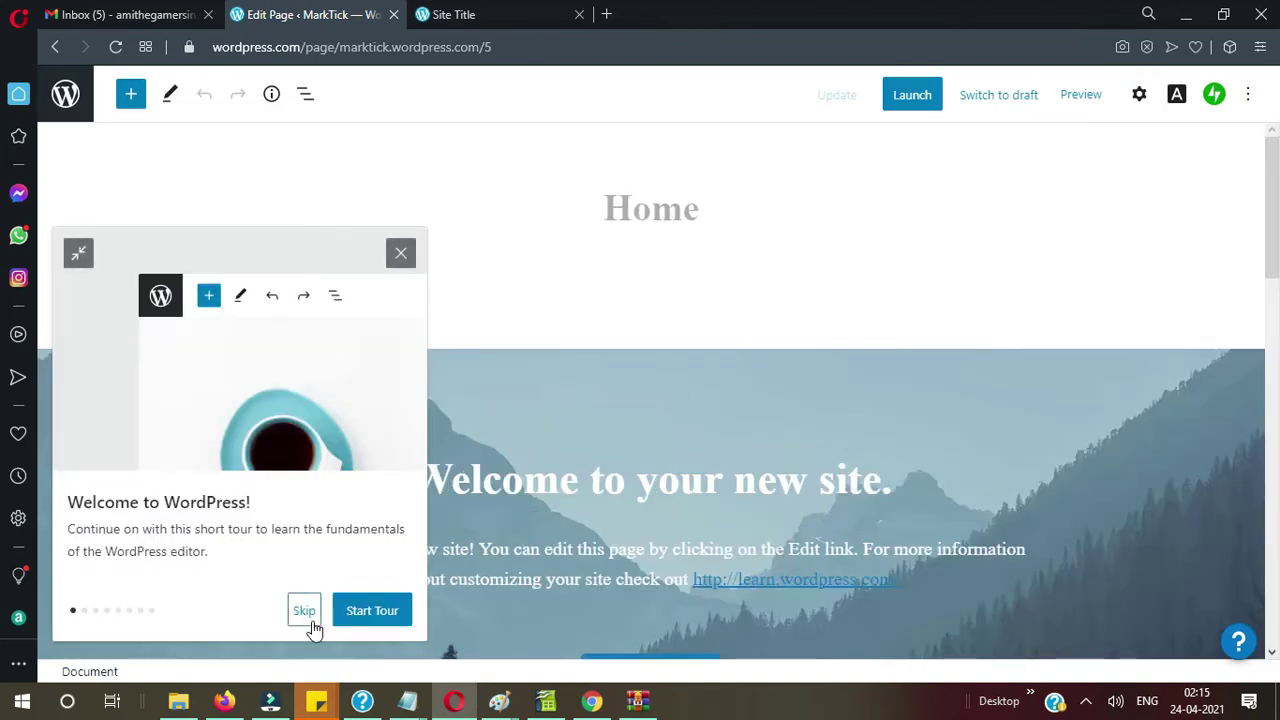
click(304, 612)
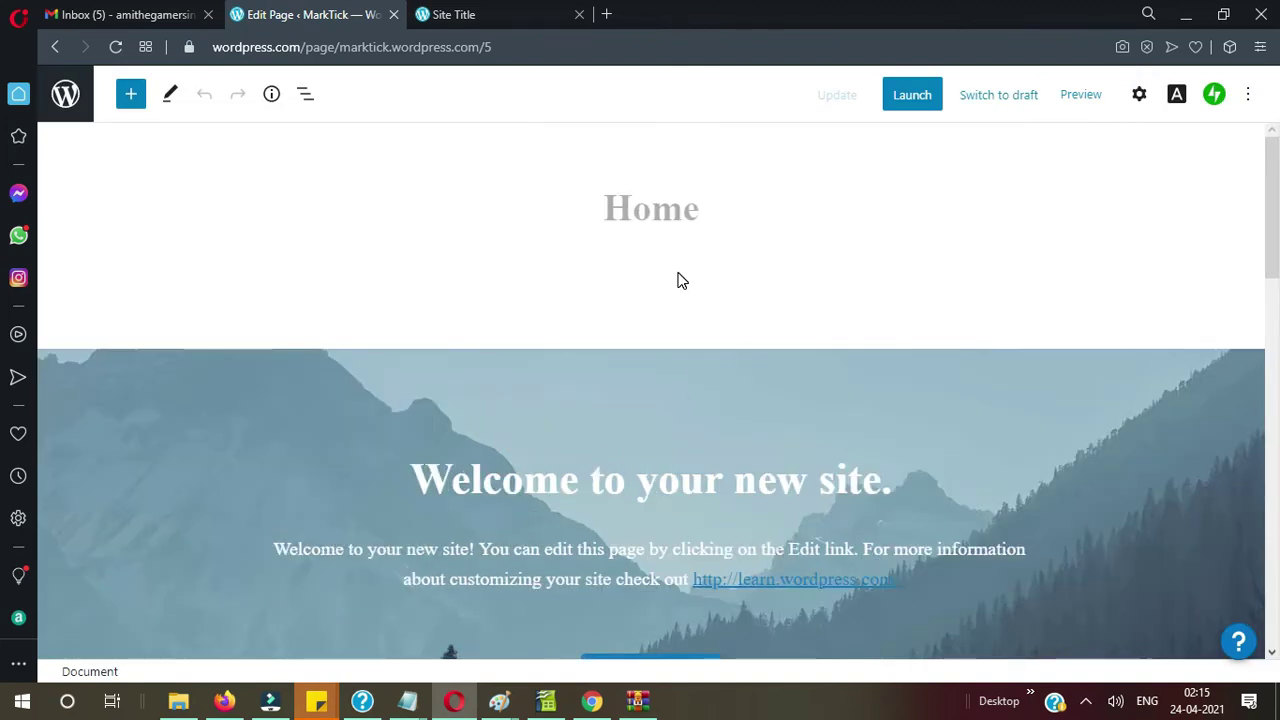
Step: Replace "your new site" with "MarkTick" in the Home page's cover heading
scroll(678, 281, down, 2)
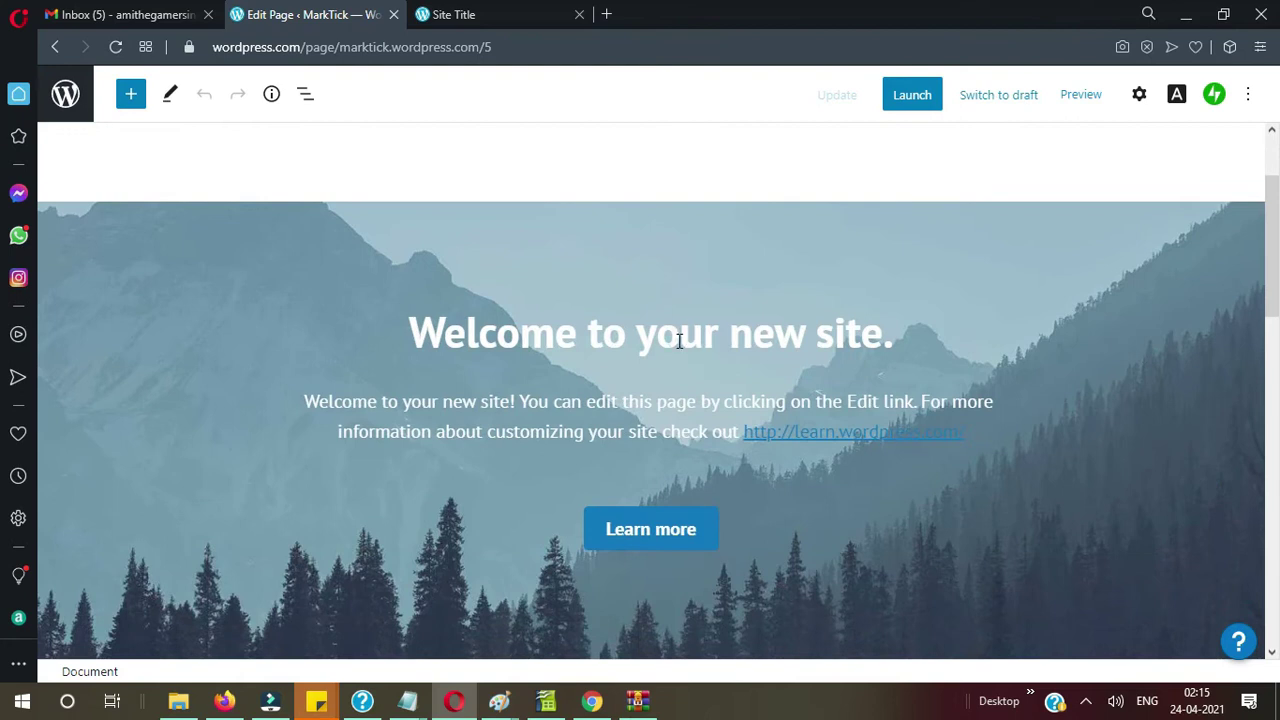
double_click(678, 341)
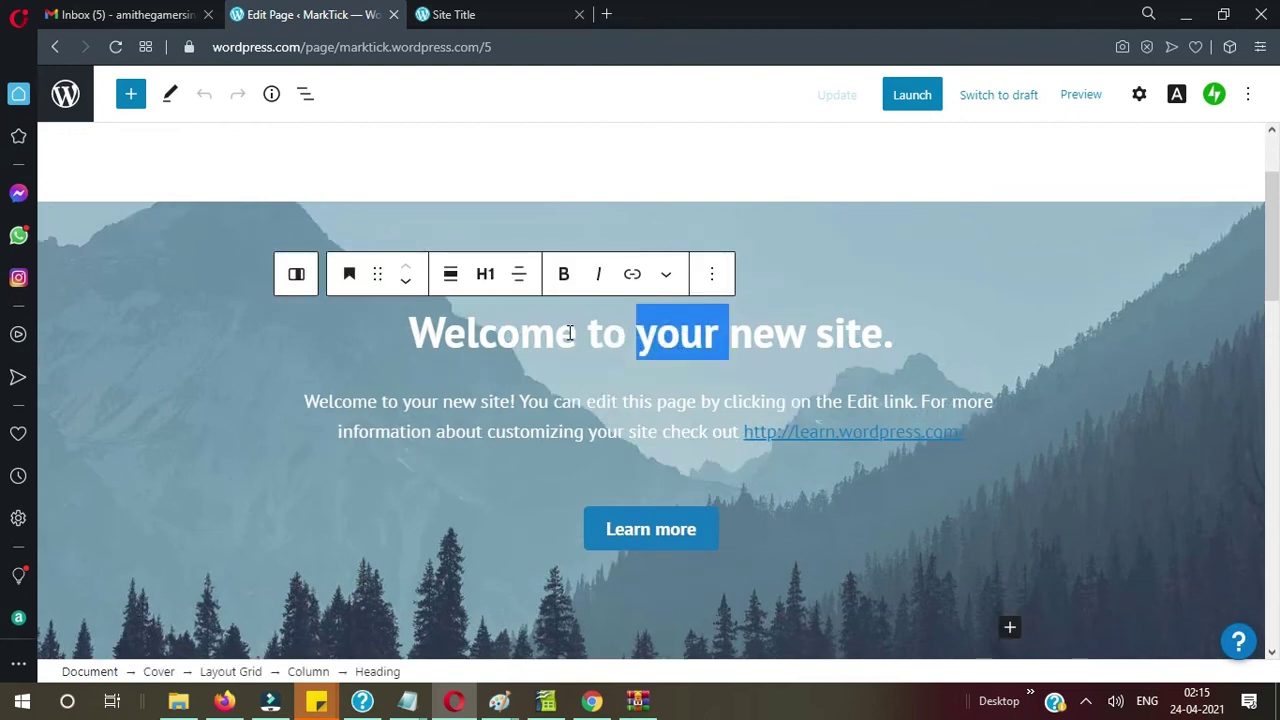
click(640, 343)
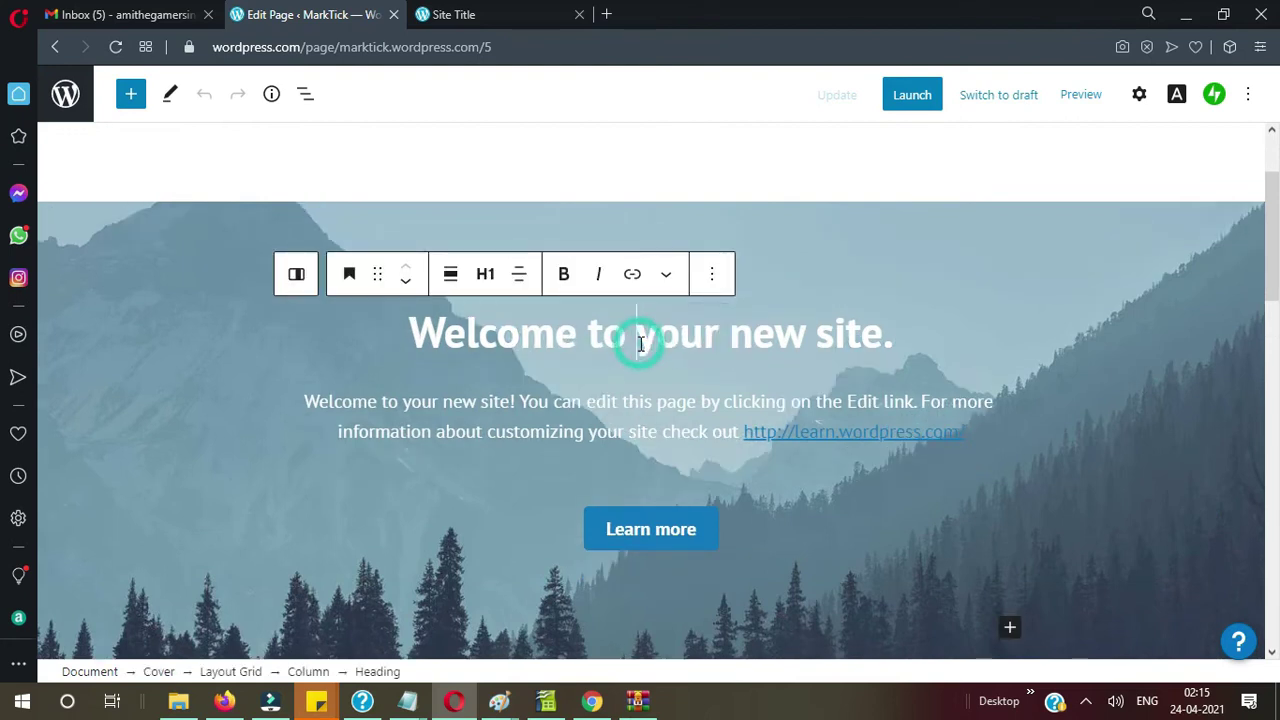
key(shift+Right)
key(shift+Right)
key(shift+Right)
key(shift+Right)
key(shift+Right)
key(shift+Right)
key(shift+Right)
key(shift+Right)
key(shift+Right)
key(shift+Right)
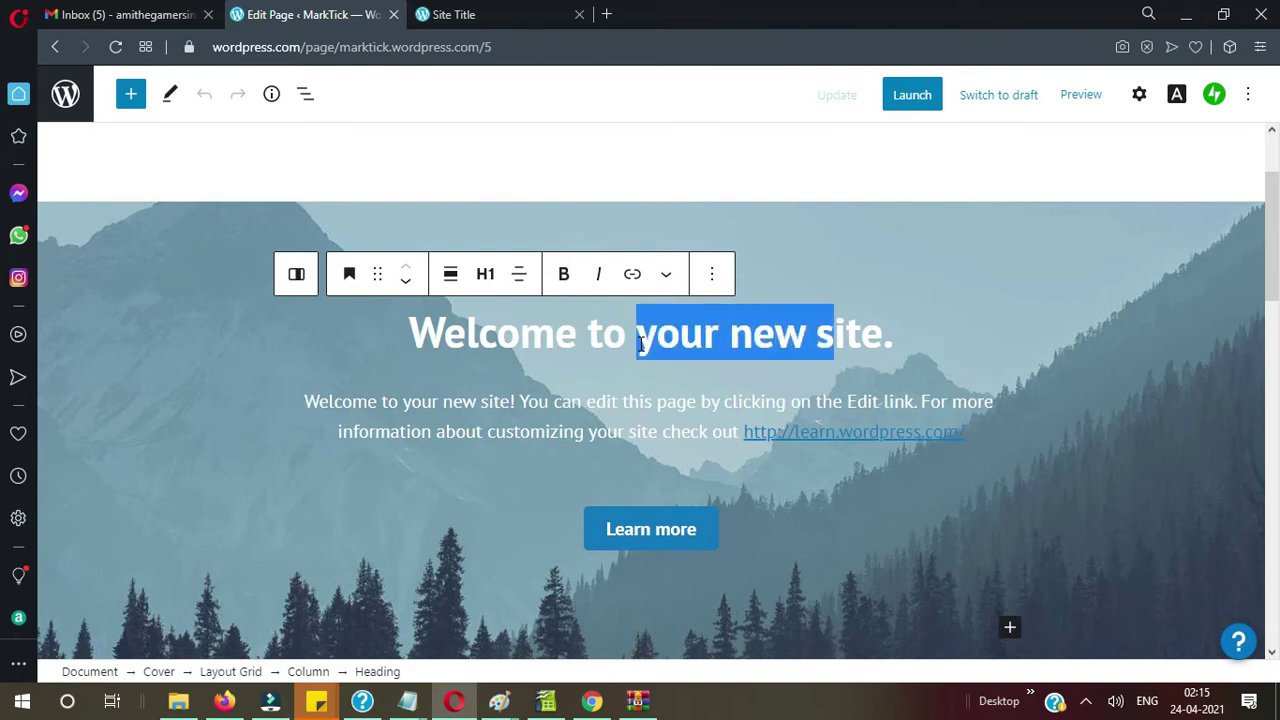
key(shift+Right)
key(shift+Right)
key(shift+Right)
text(MarkTic)
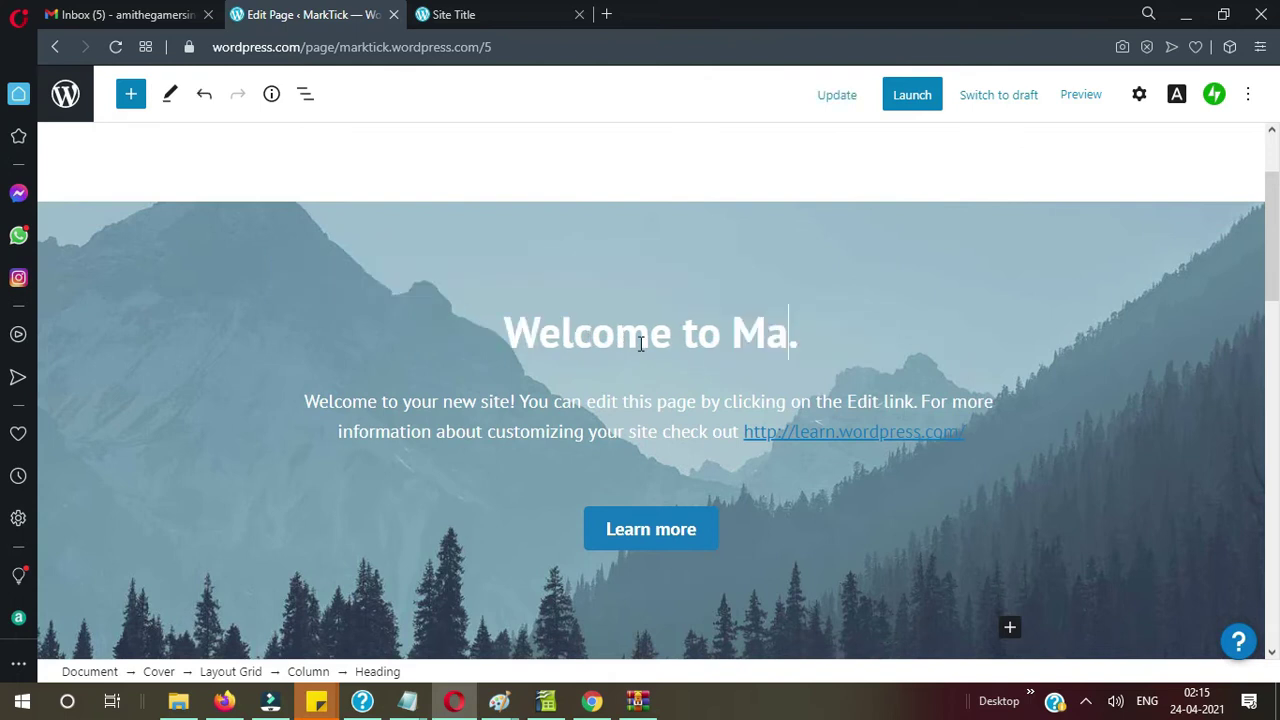
text(k)
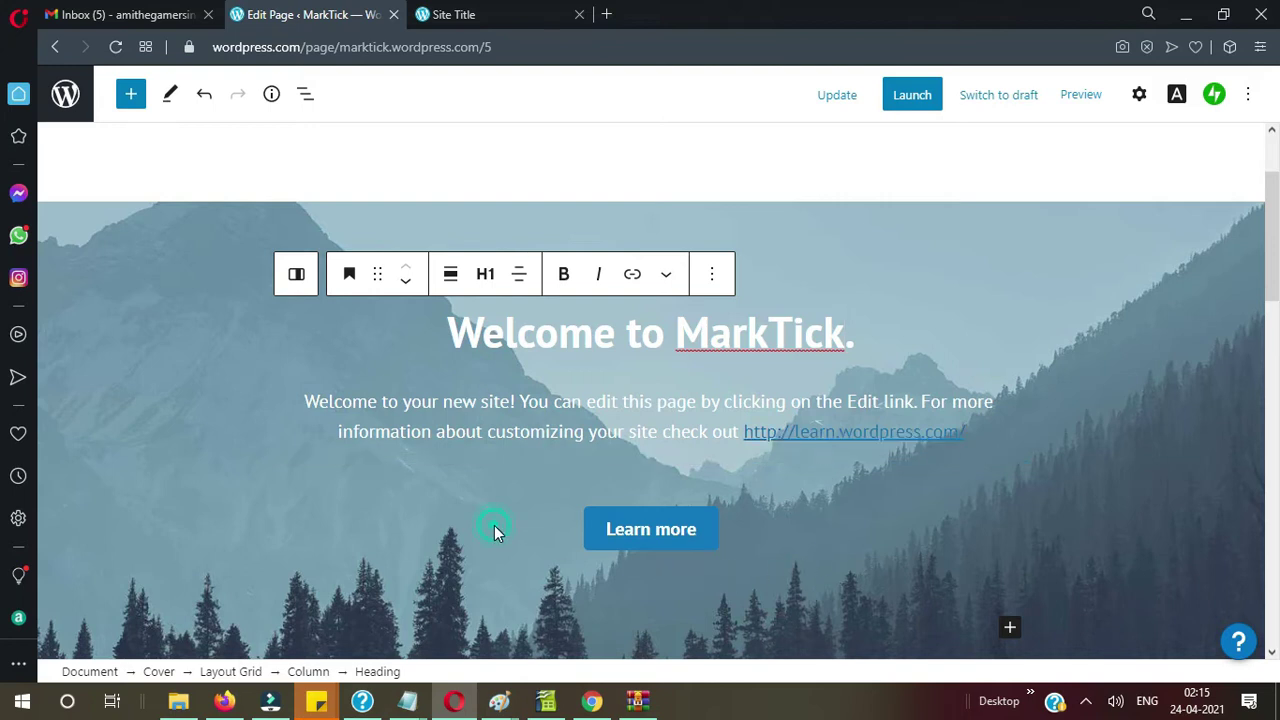
Step: Examine the rest of the Home page's blocks, from the Learn more button through the latest blog posts to the subscription form
click(670, 540)
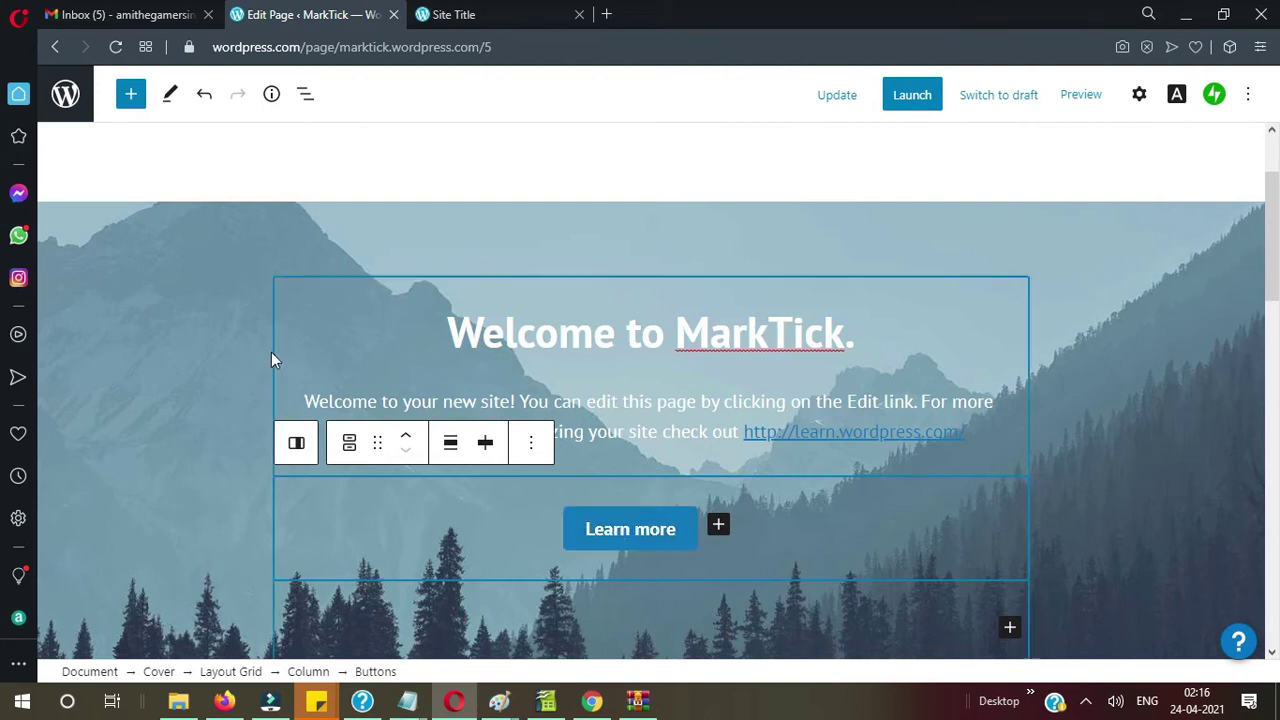
click(357, 174)
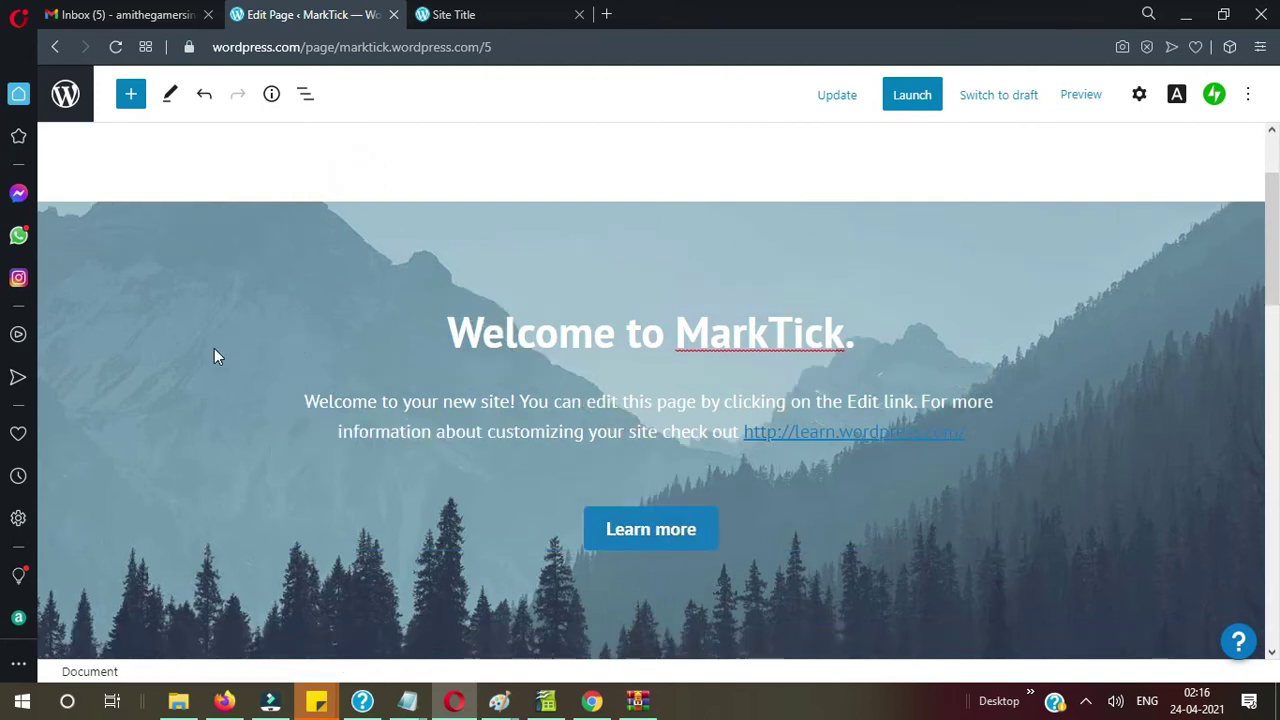
scroll(214, 350, down, 1)
scroll(214, 350, down, 5)
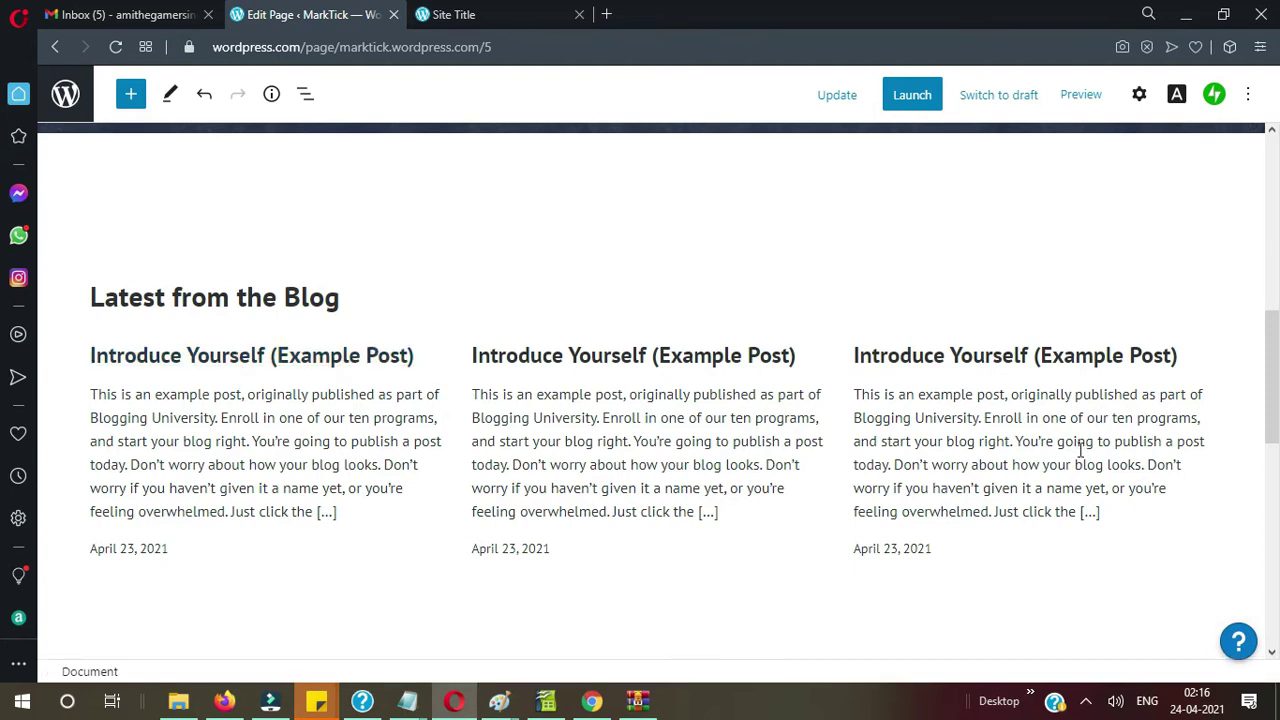
scroll(866, 600, down, 8)
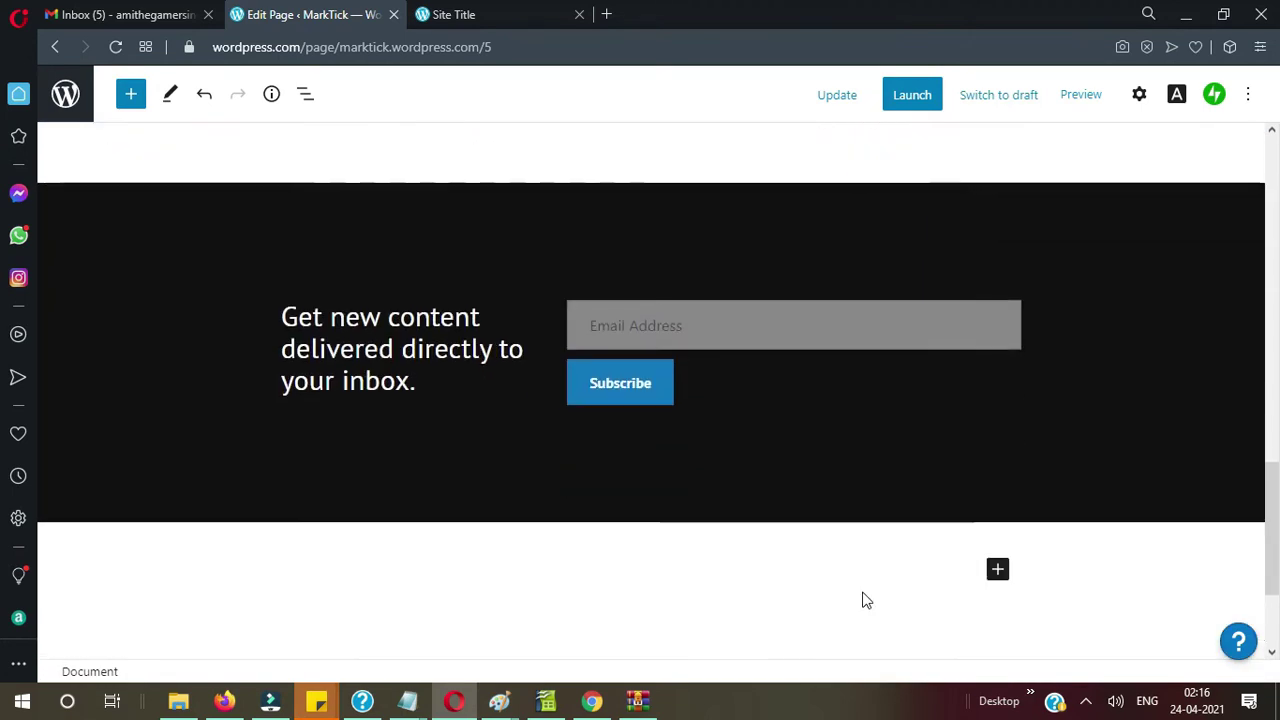
scroll(864, 597, up, 3)
scroll(864, 597, down, 3)
scroll(864, 594, up, 1)
key(Home)
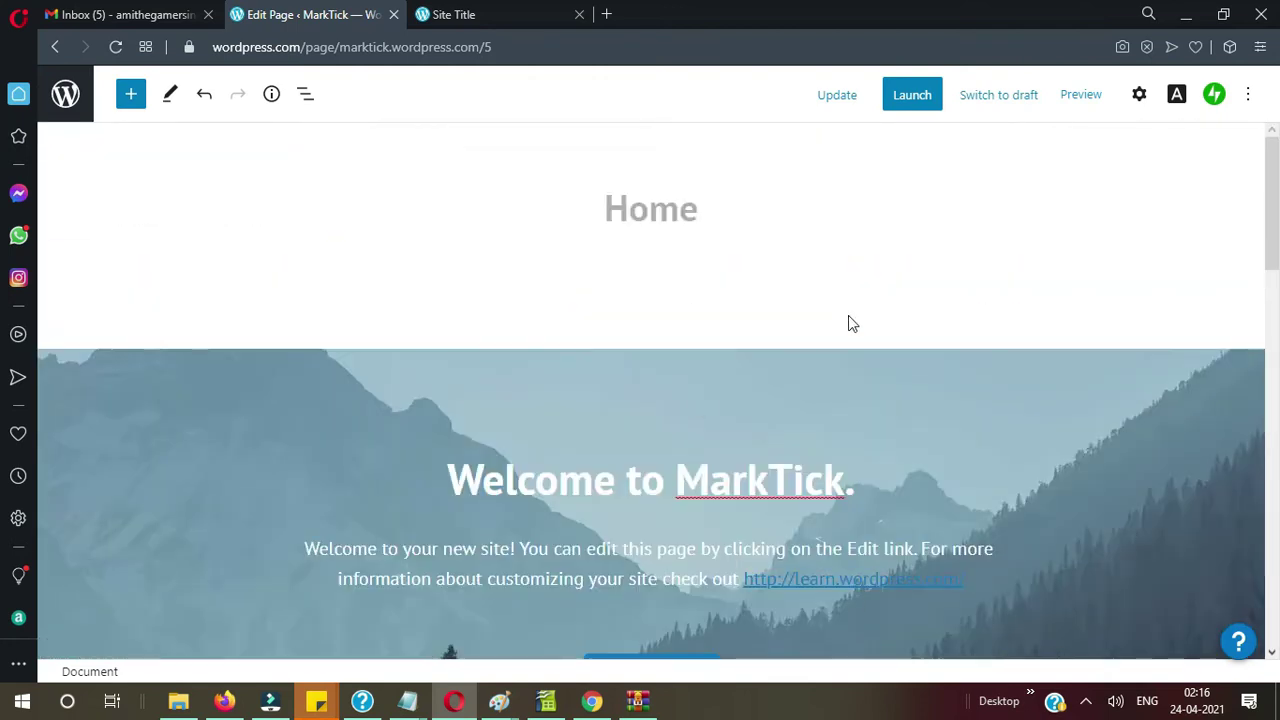
Step: Update the Home page and view it on the site, looking over its whole length
click(826, 104)
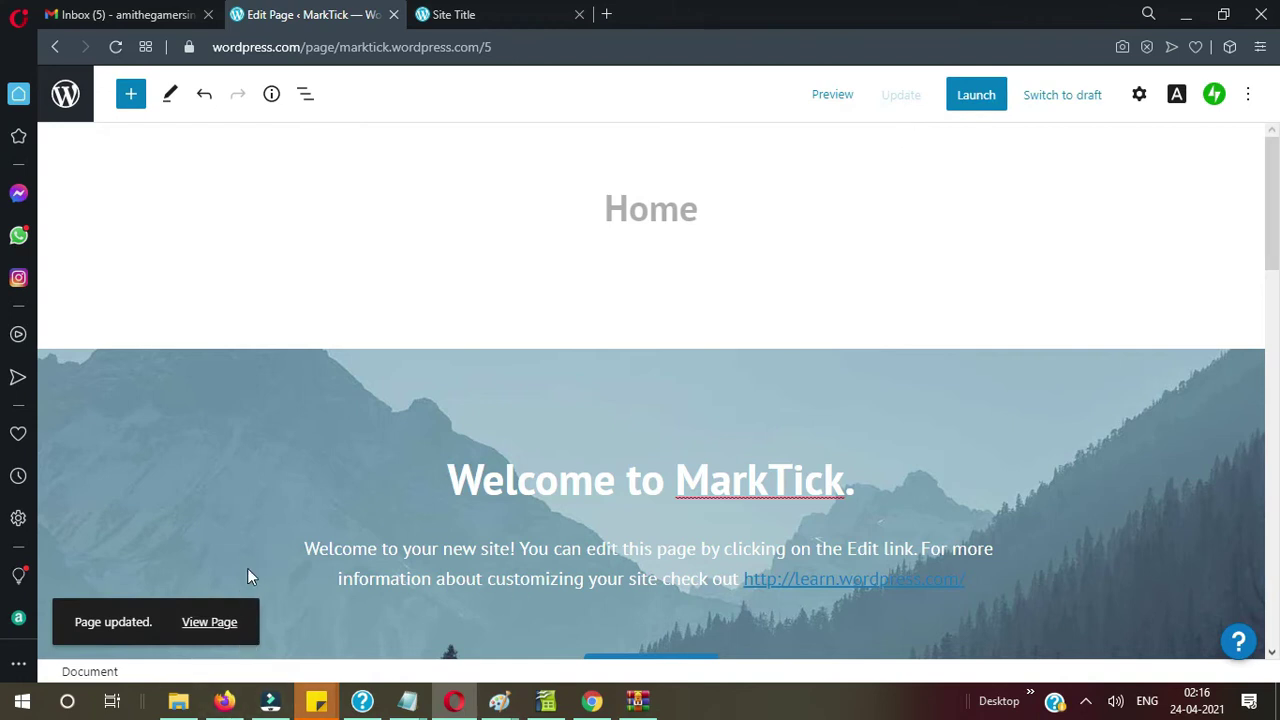
click(222, 624)
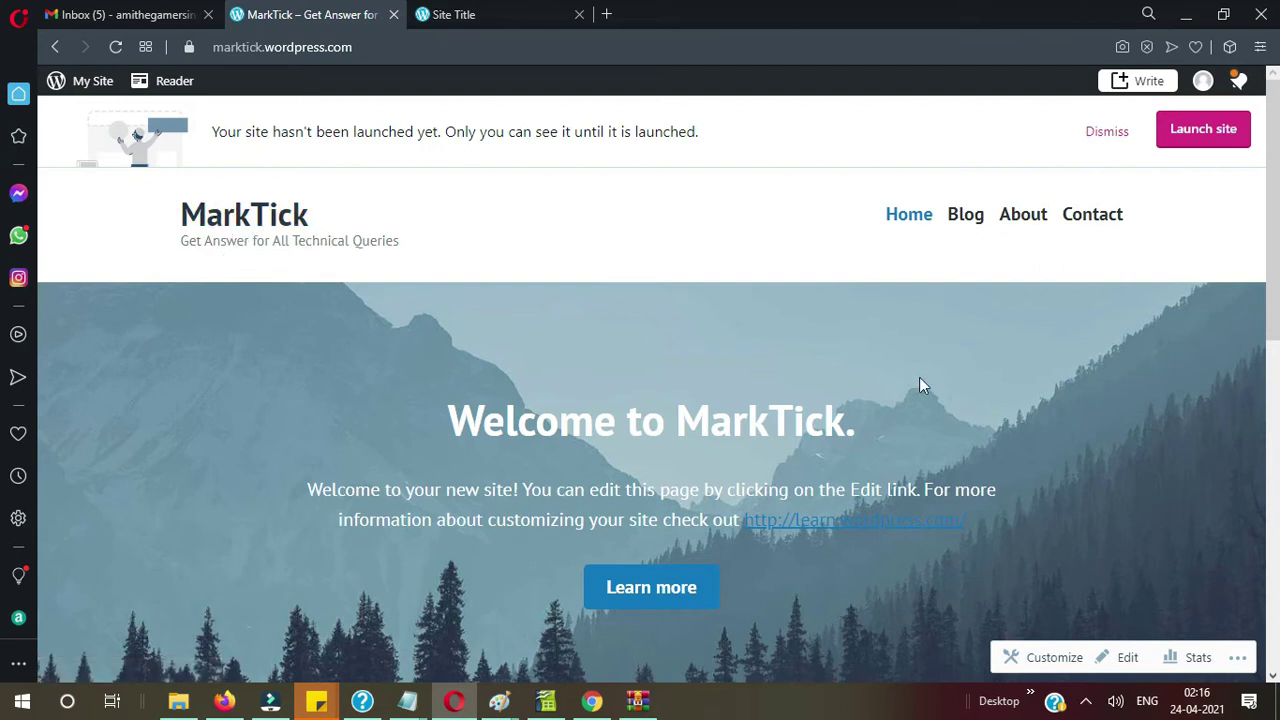
scroll(921, 385, down, 7)
scroll(921, 380, up, 3)
scroll(921, 382, up, 5)
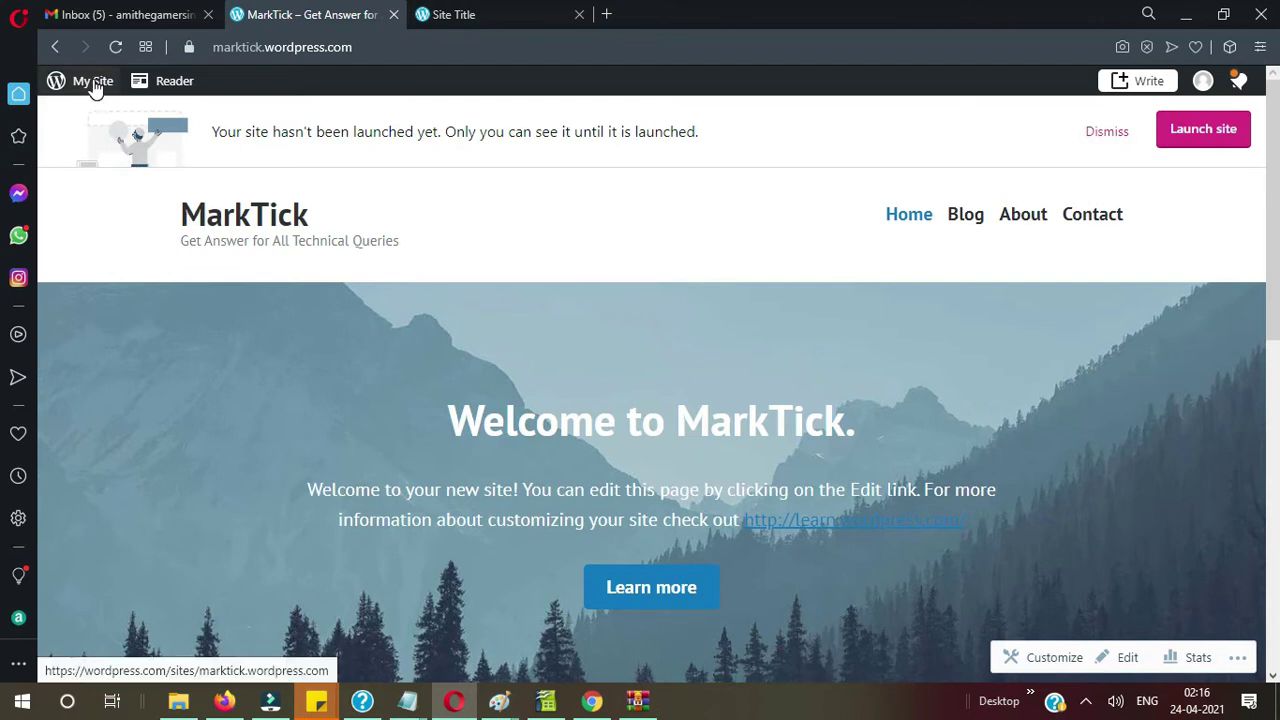
Step: Return to the page editor, then load marktick.wordpress.com/wp-admin in the browser tab showing the old site preview
click(56, 48)
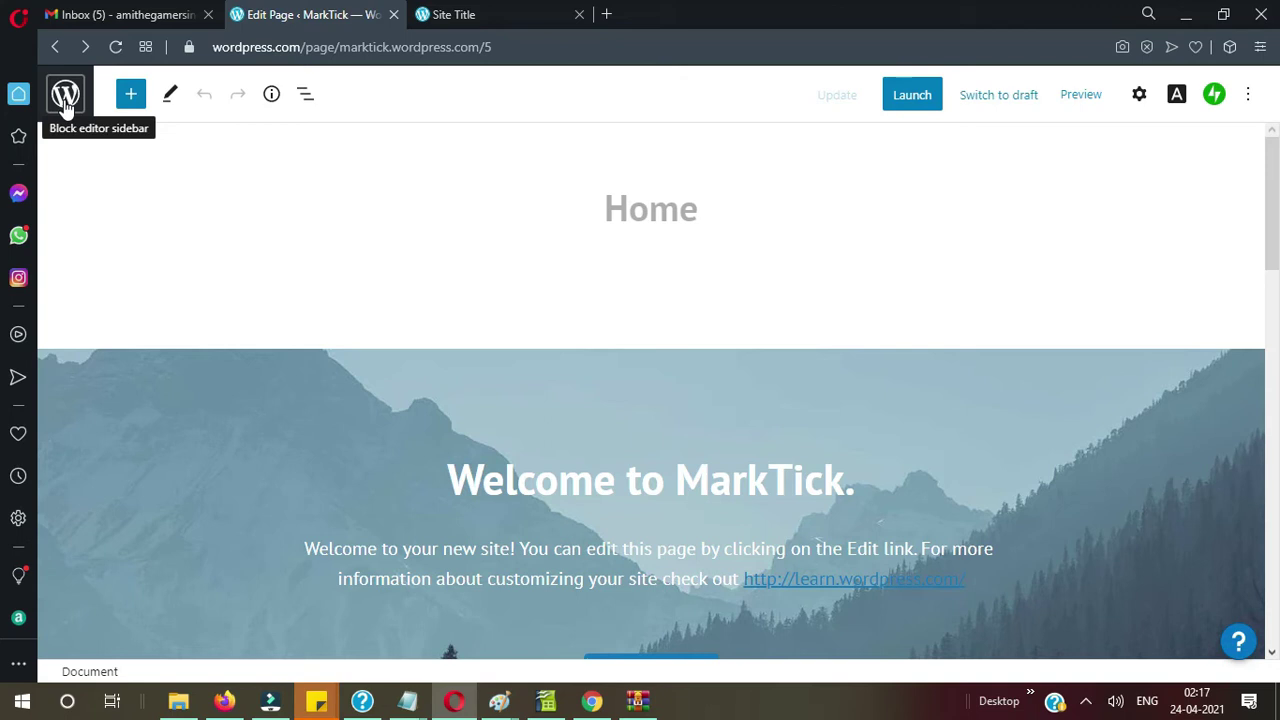
click(475, 24)
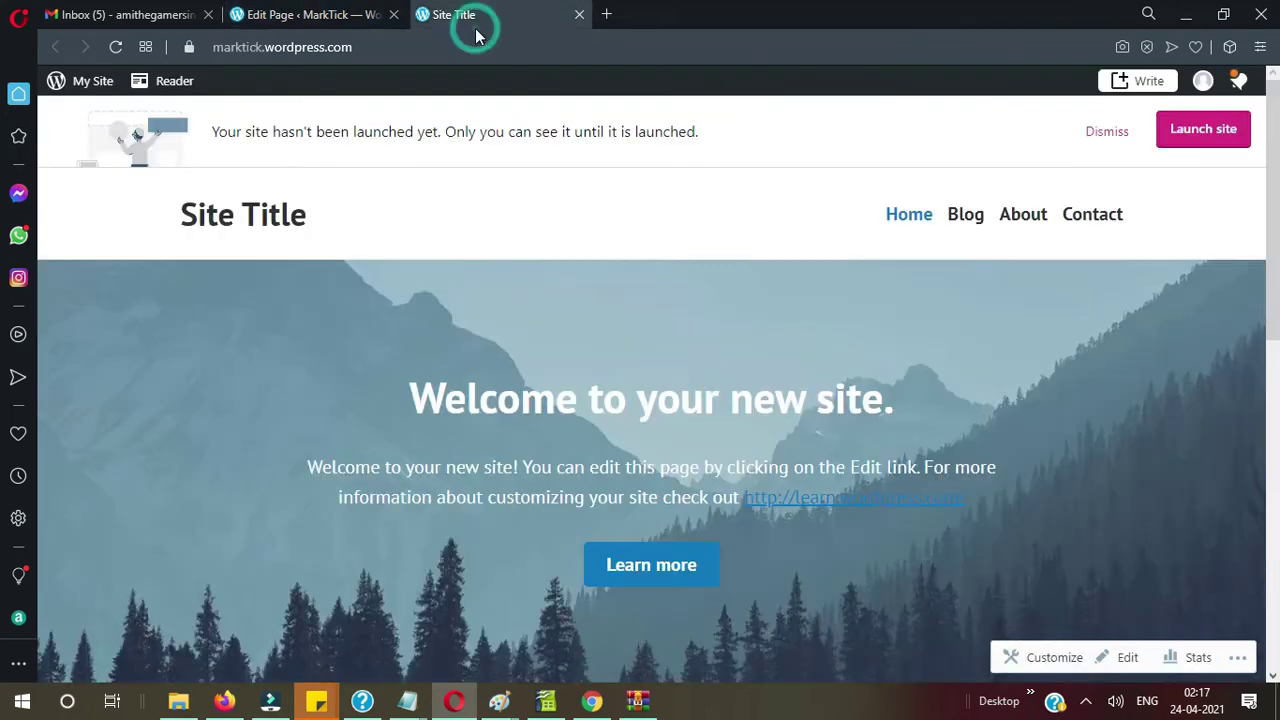
click(366, 46)
click(369, 46)
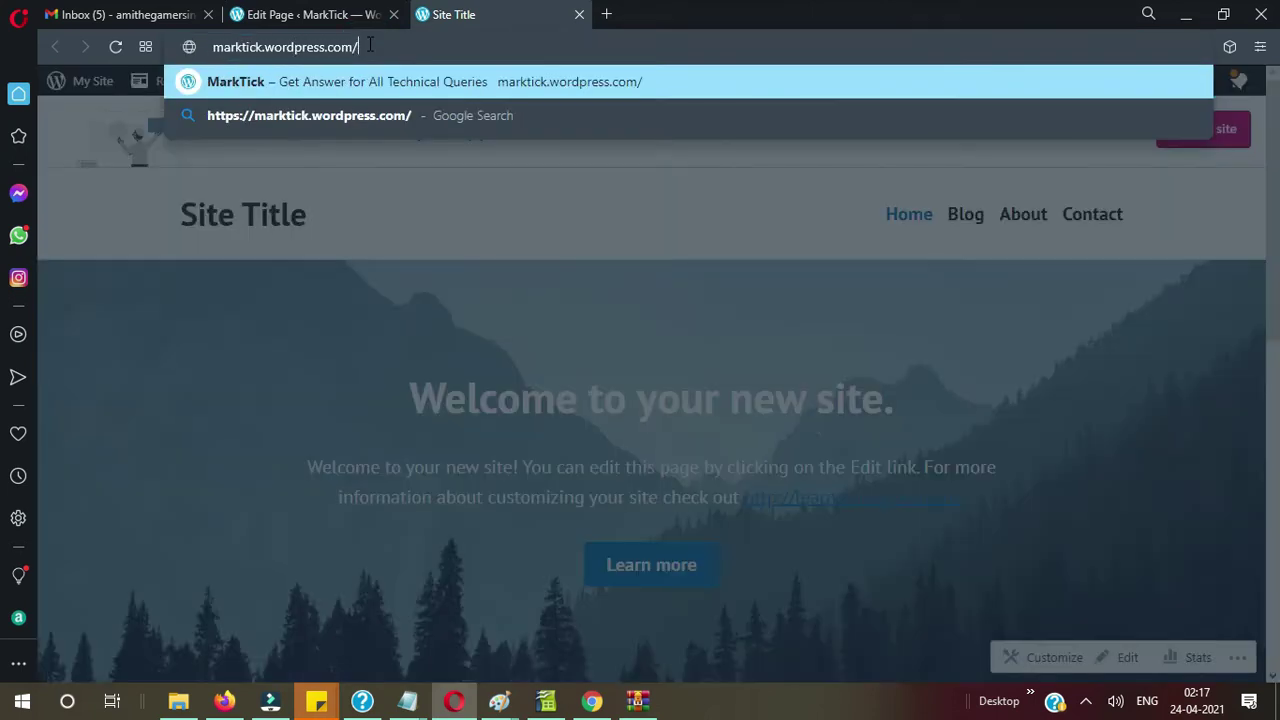
text(wp-admin)
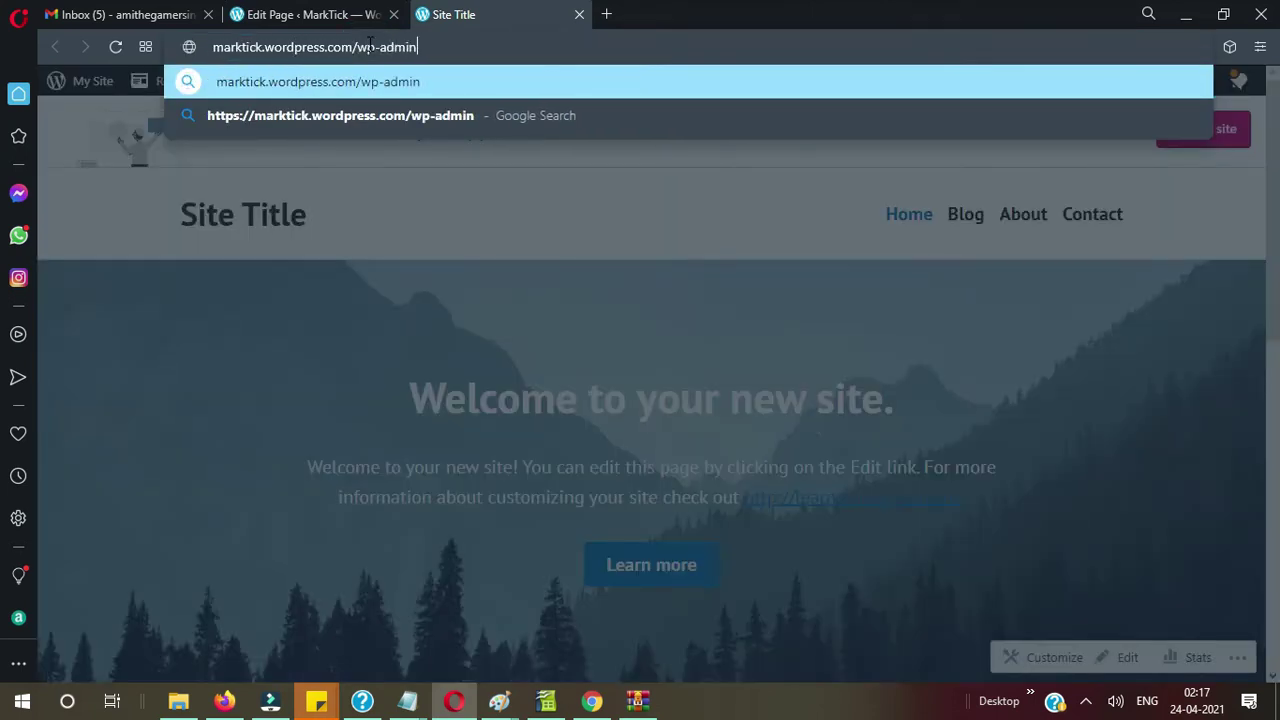
key(Return)
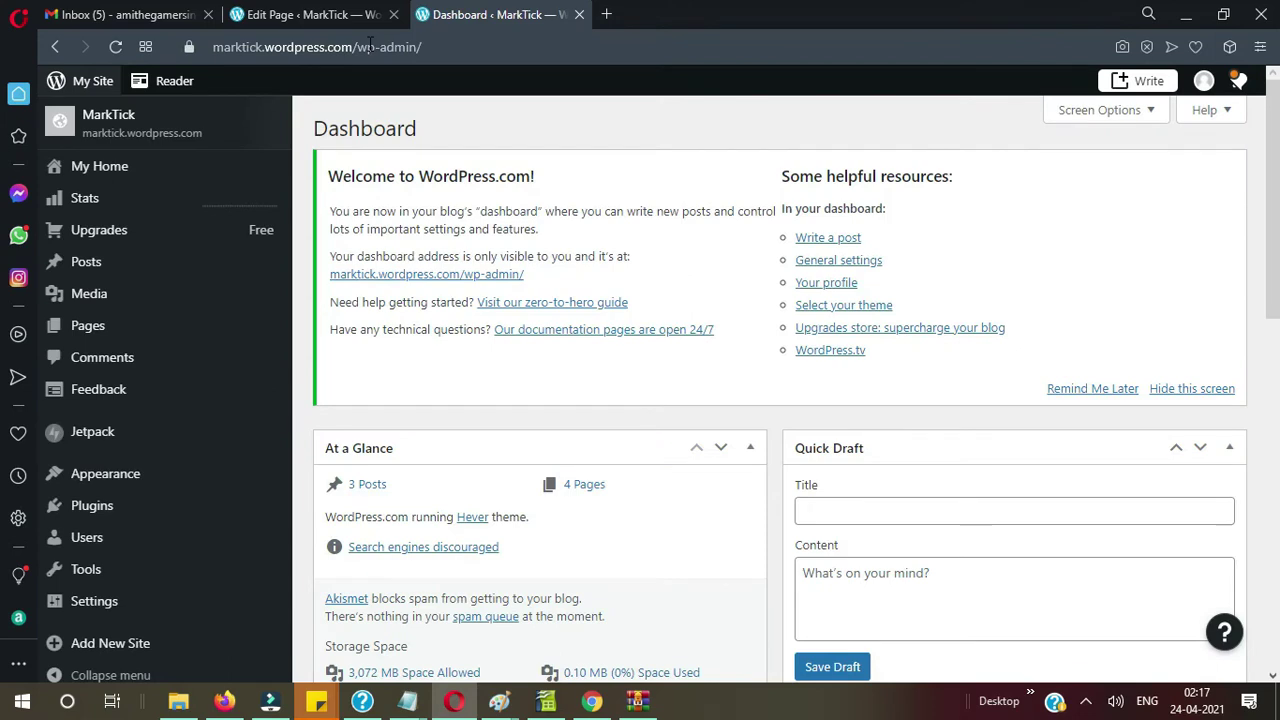
Step: Open the list of all posts from the admin dashboard and look through it
mouse_move(107, 272)
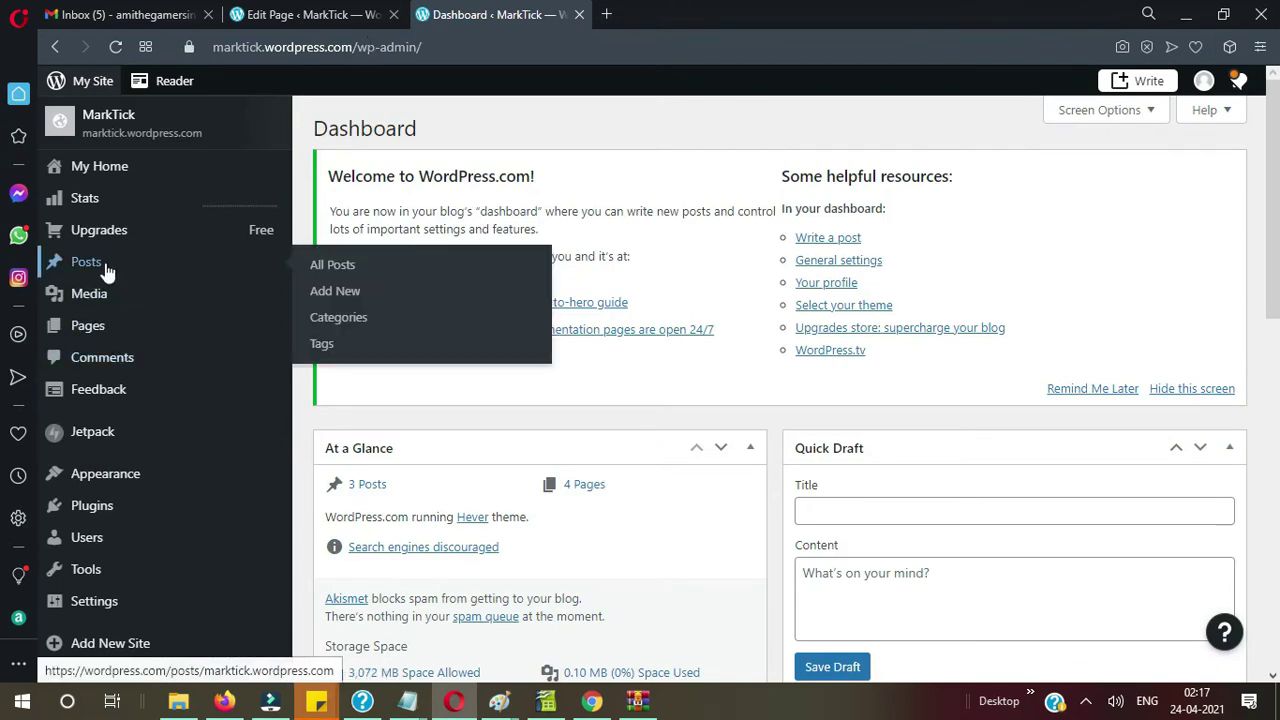
click(342, 272)
click(342, 272)
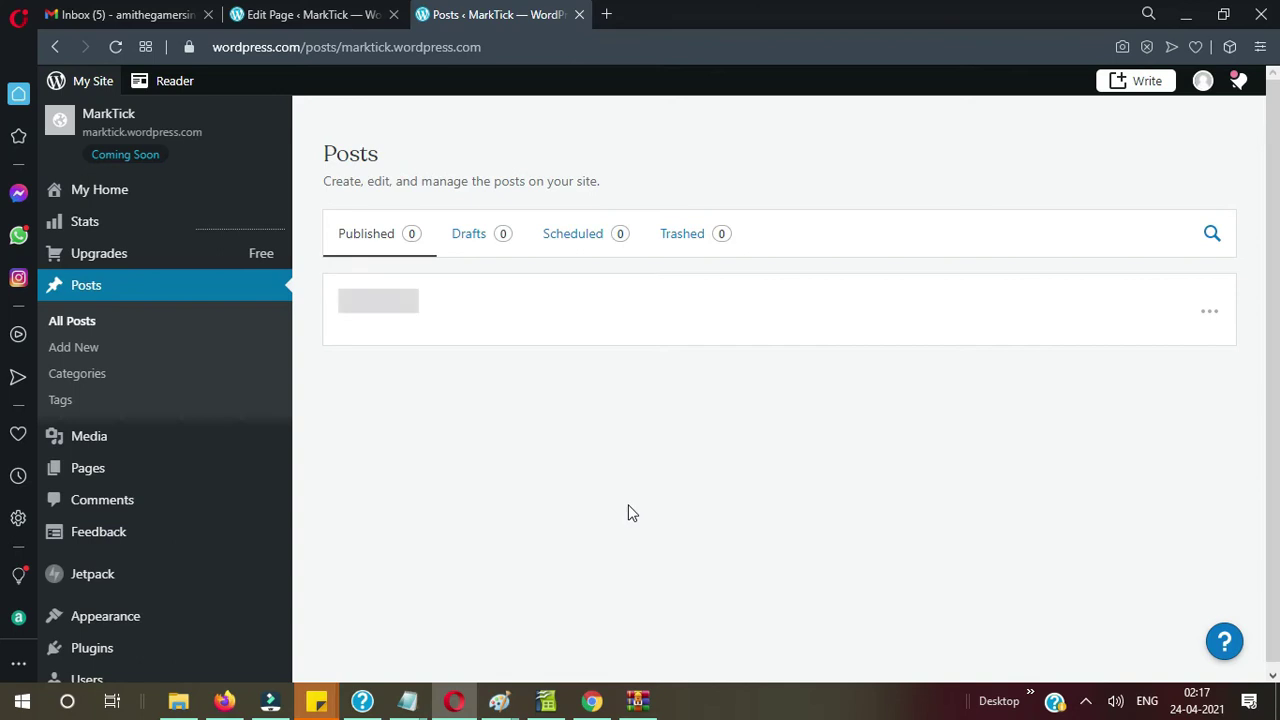
scroll(628, 513, down, 2)
scroll(628, 513, up, 2)
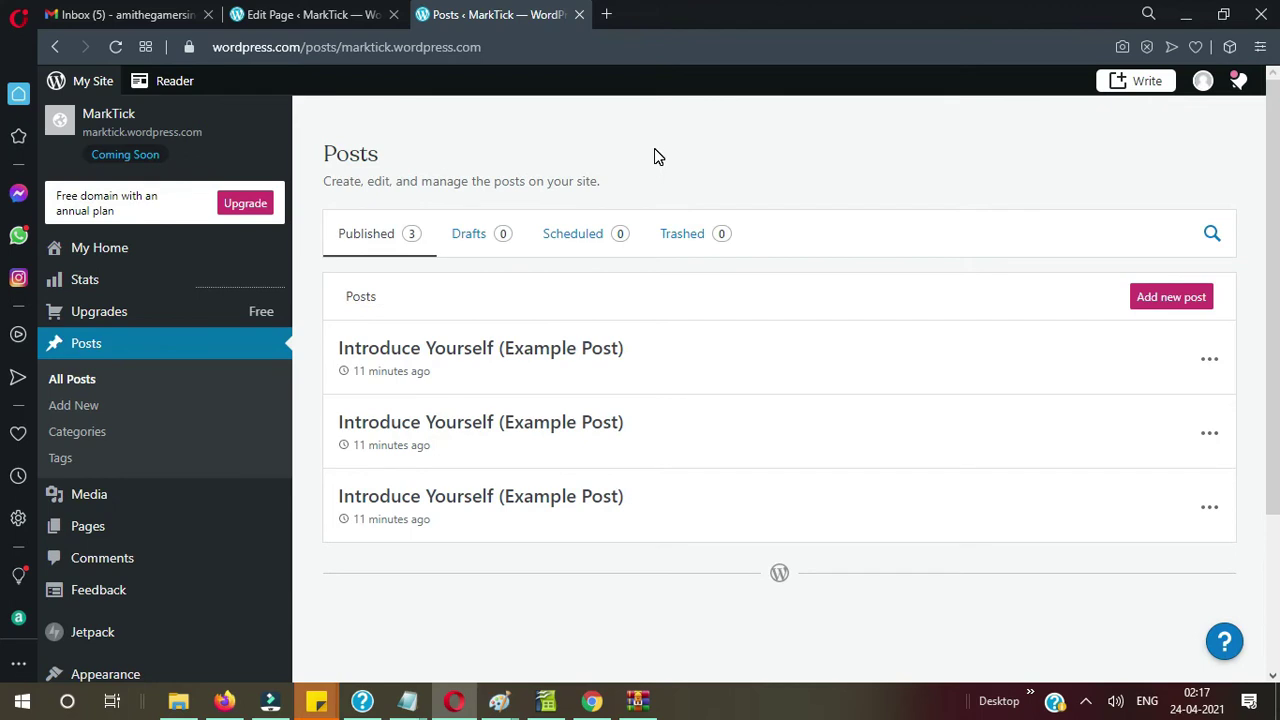
Step: Copy the address marktick.wordpress.com, load it in a new browser tab and look over the site's homepage
drag(343, 47, 492, 50)
key(ctrl+c)
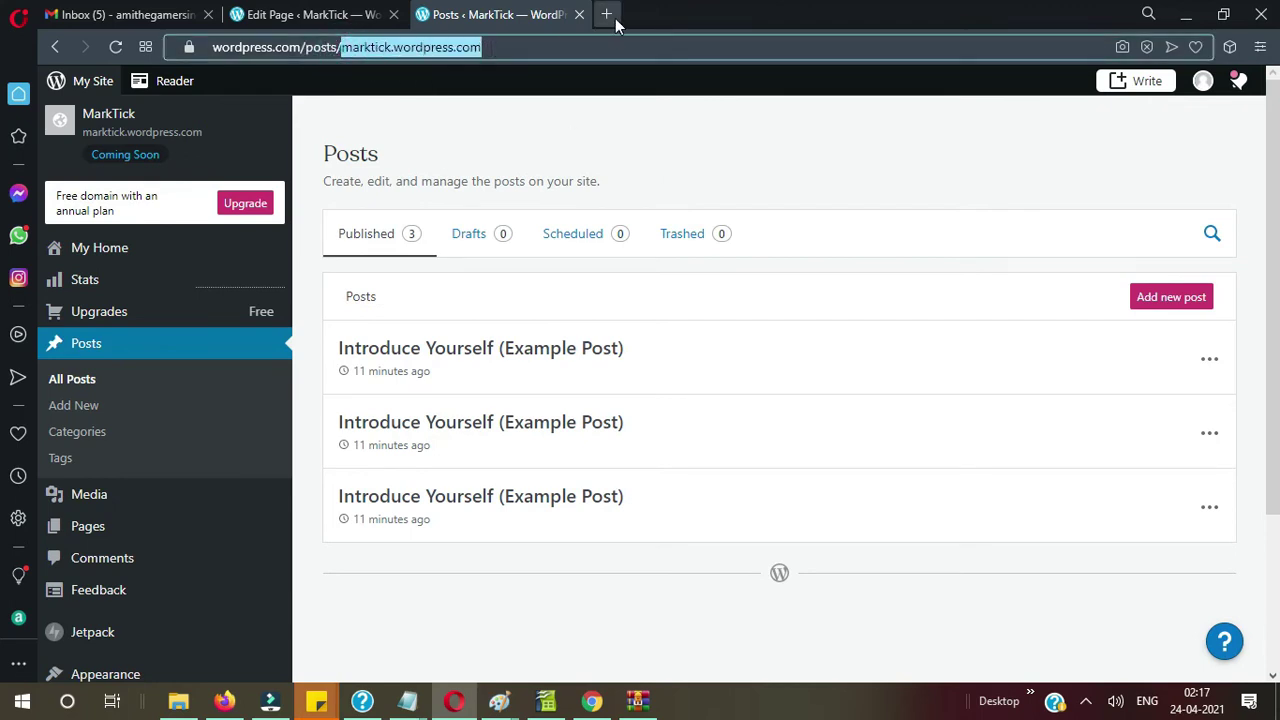
click(606, 14)
key(ctrl+v)
key(Return)
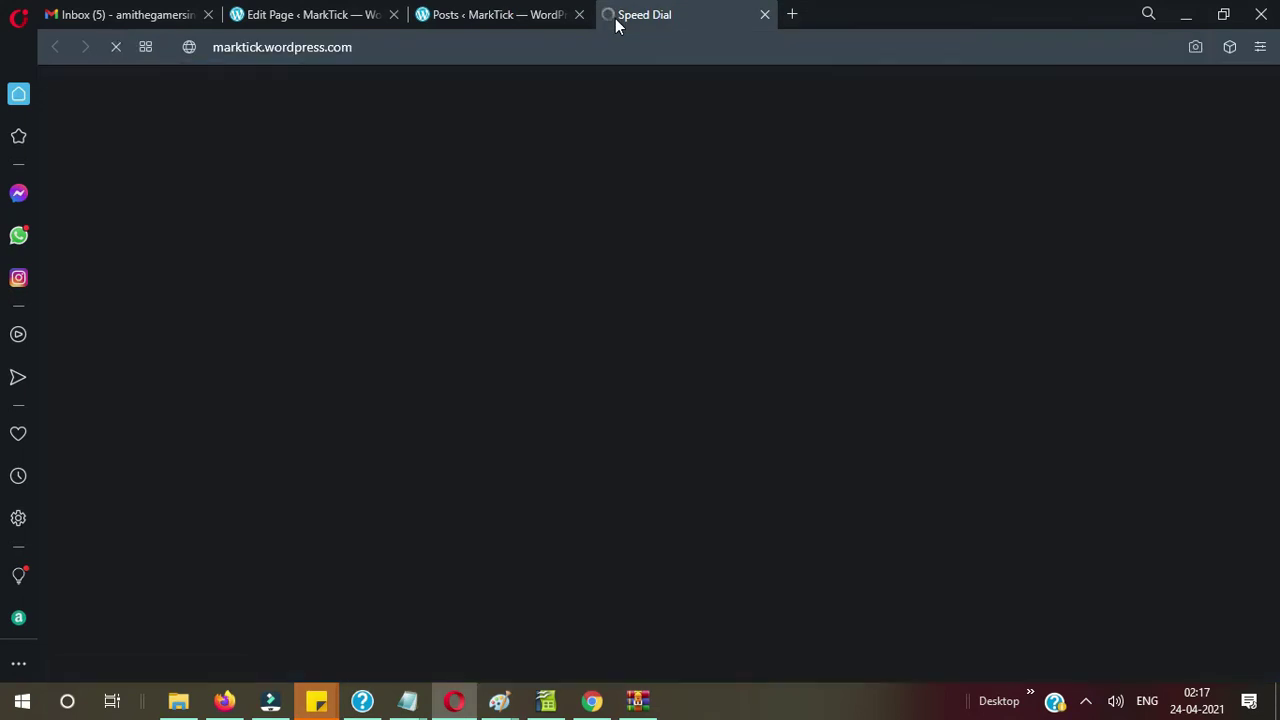
scroll(671, 456, down, 10)
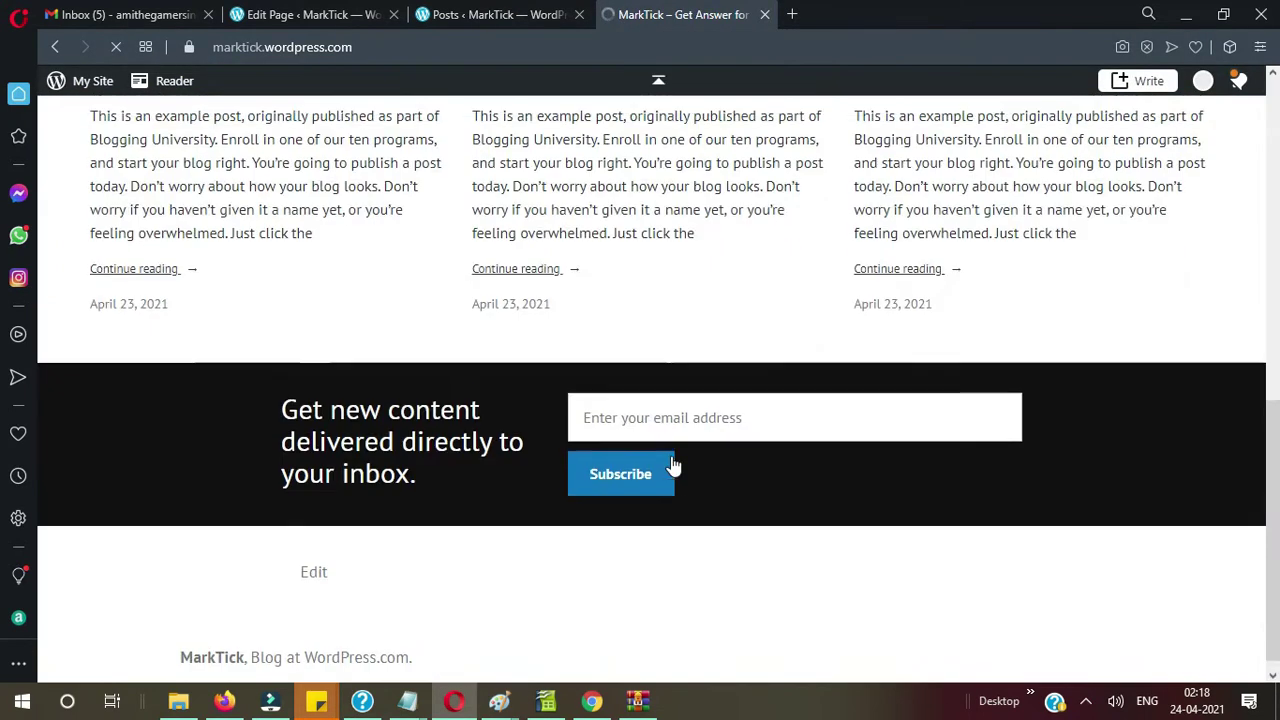
scroll(671, 466, up, 2)
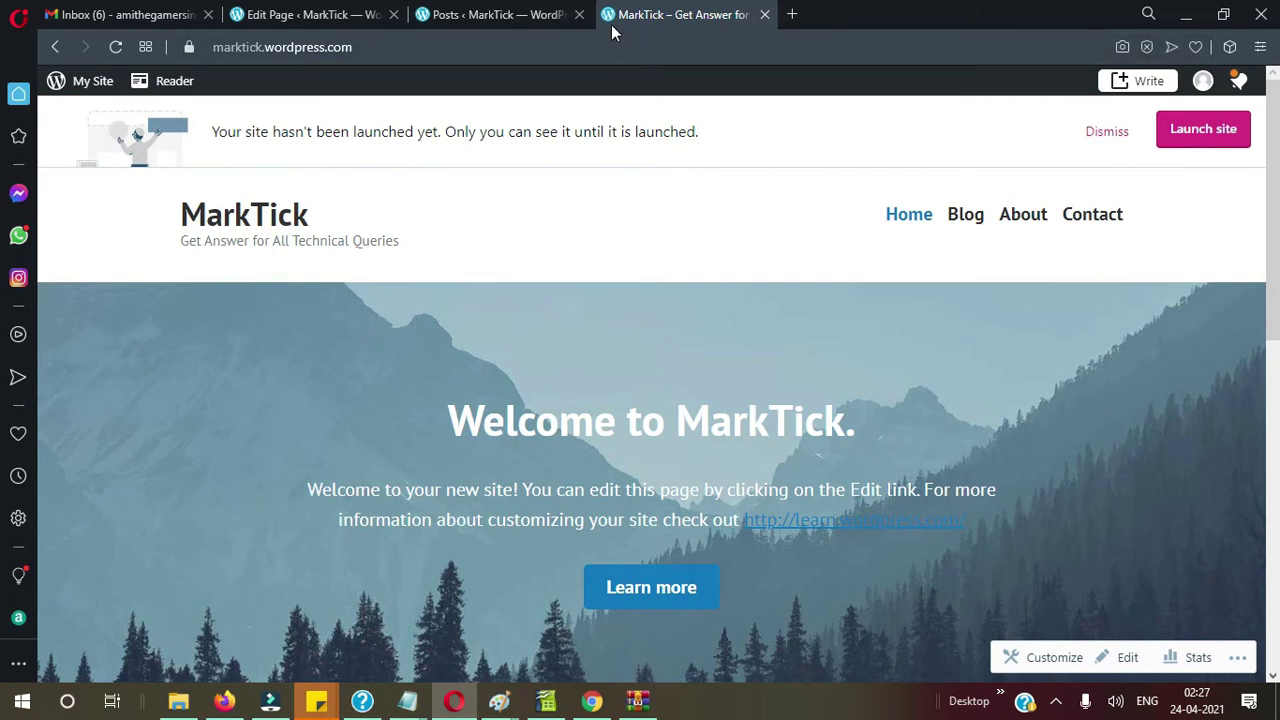
Step: Return to the posts list, open the site customizer and bring up the Site Identity settings for the site icon
click(355, 12)
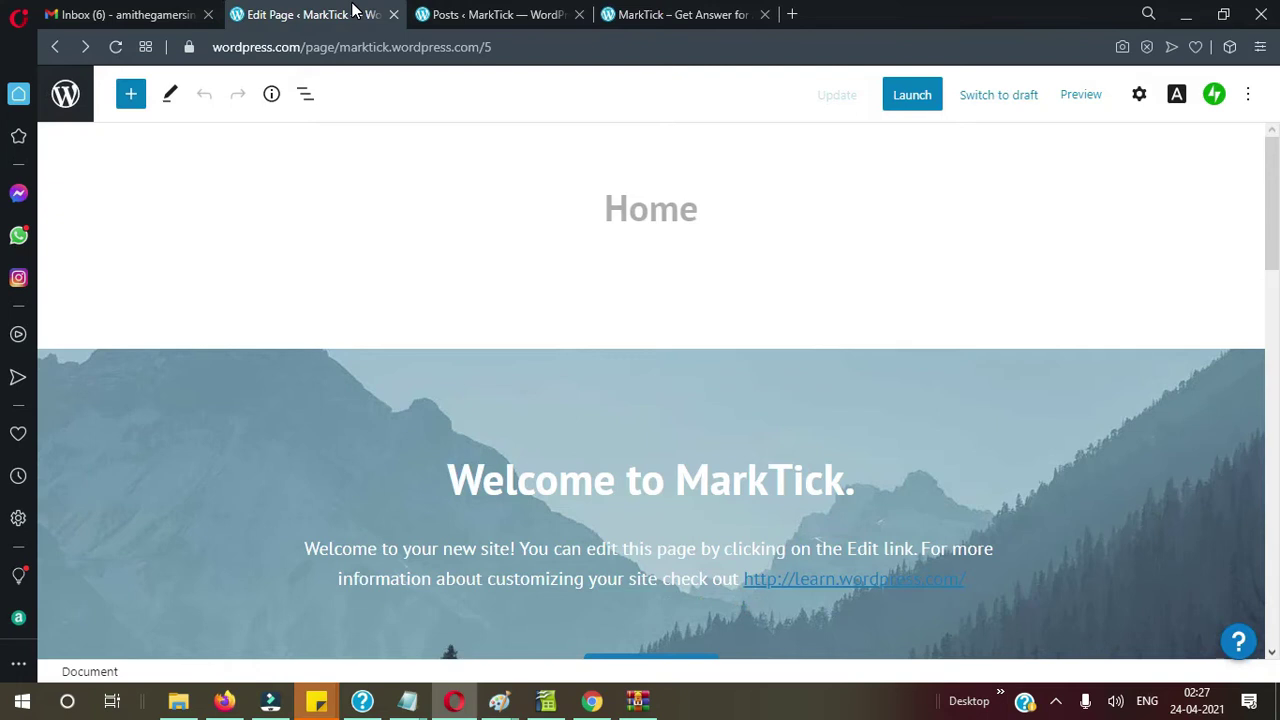
click(468, 15)
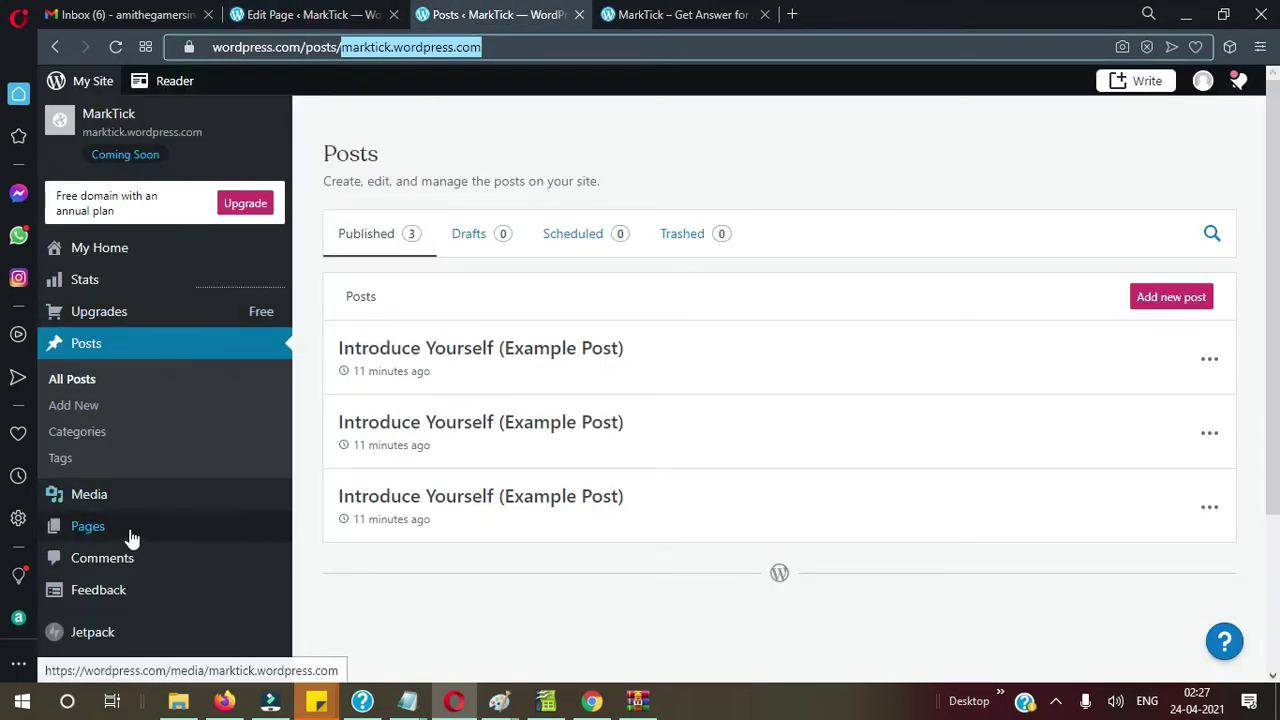
scroll(128, 575, down, 3)
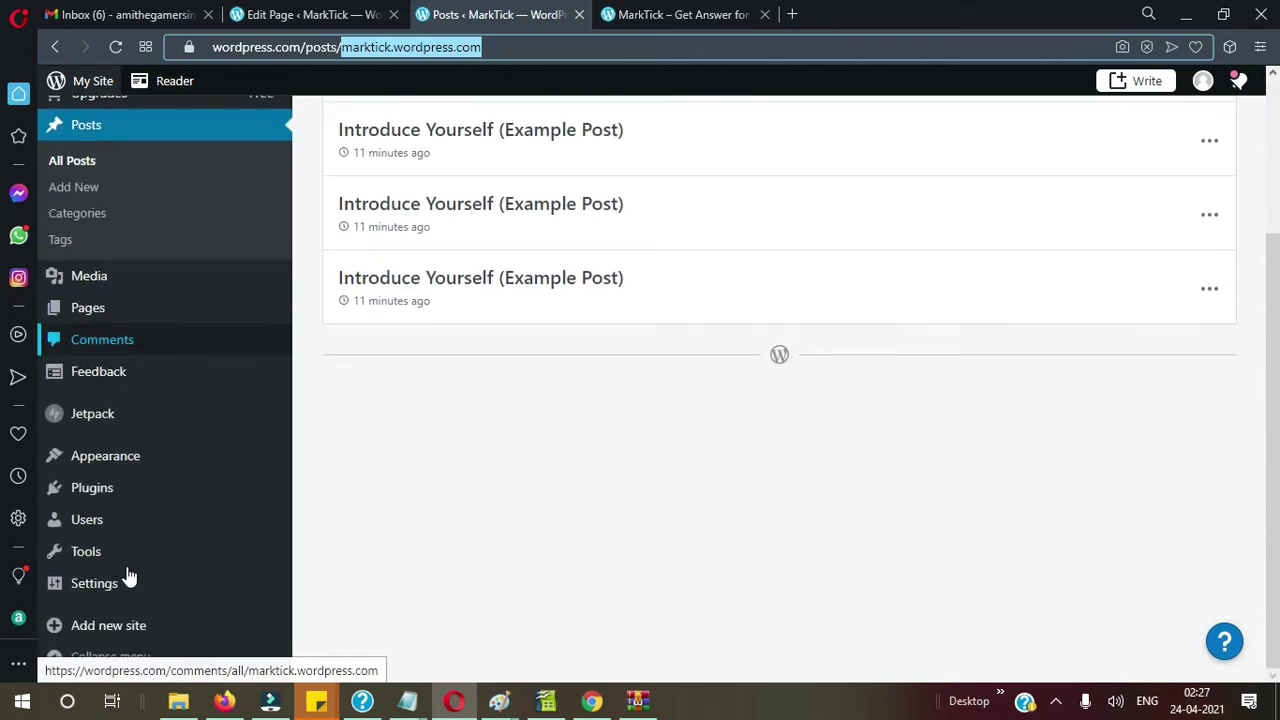
mouse_move(126, 466)
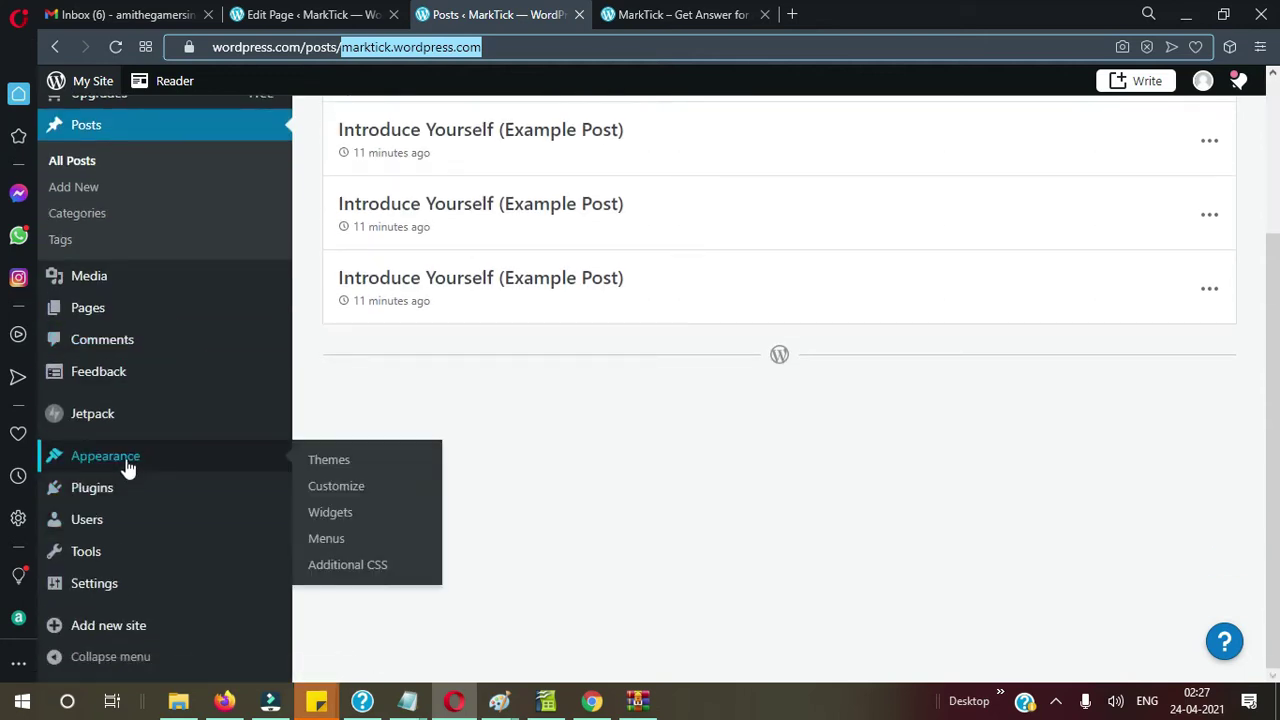
click(335, 486)
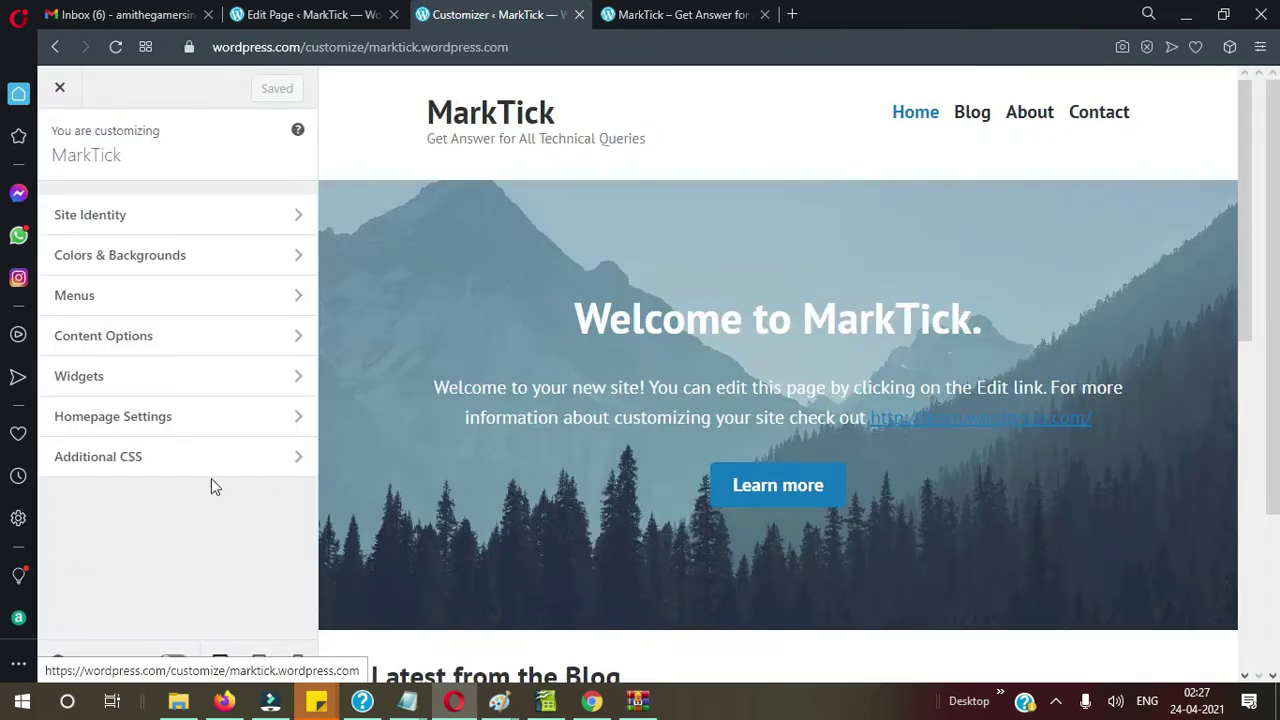
click(134, 225)
scroll(222, 508, down, 2)
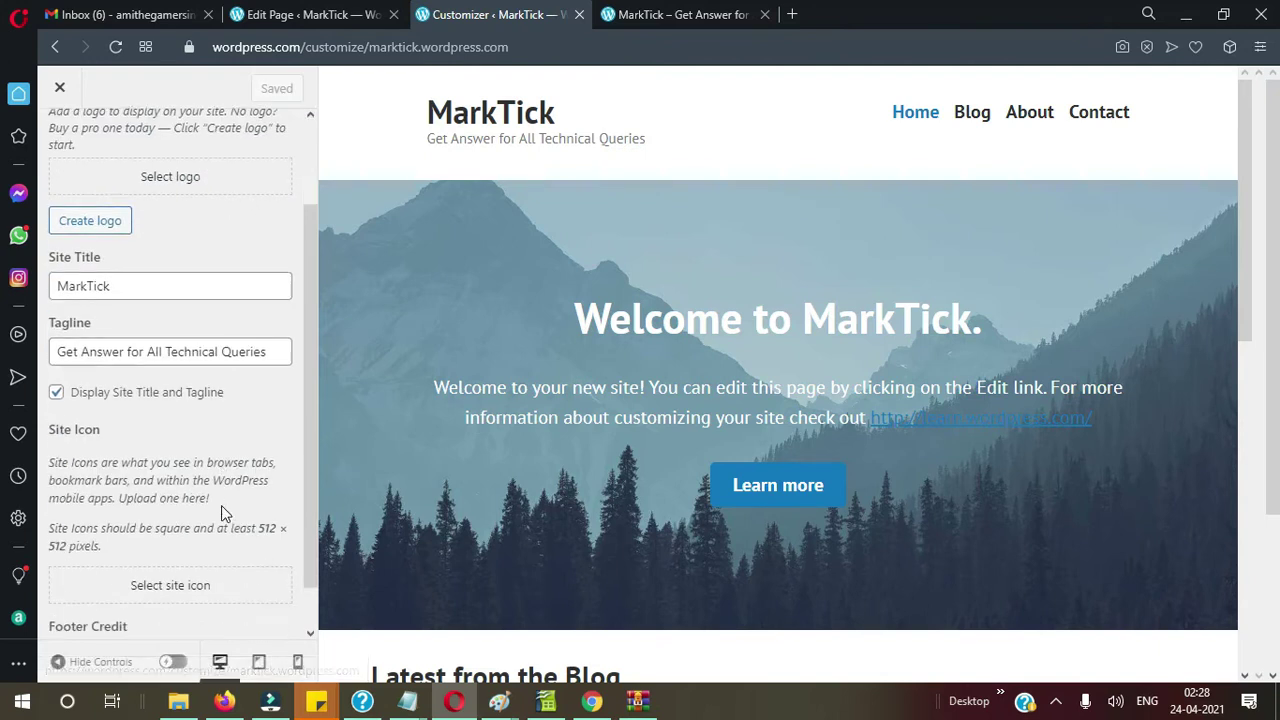
scroll(221, 512, down, 1)
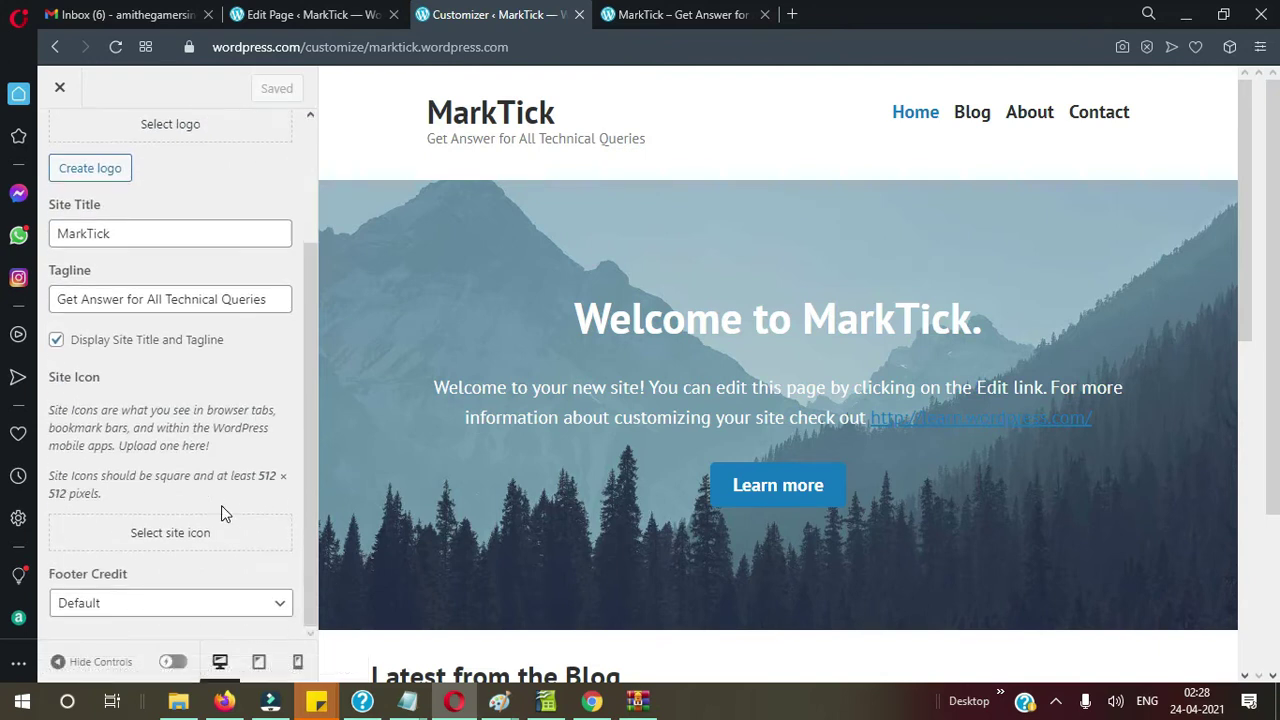
Step: Upload MT.jpg from the folder C:\Kinzin\Content as the image for the site icon
click(170, 533)
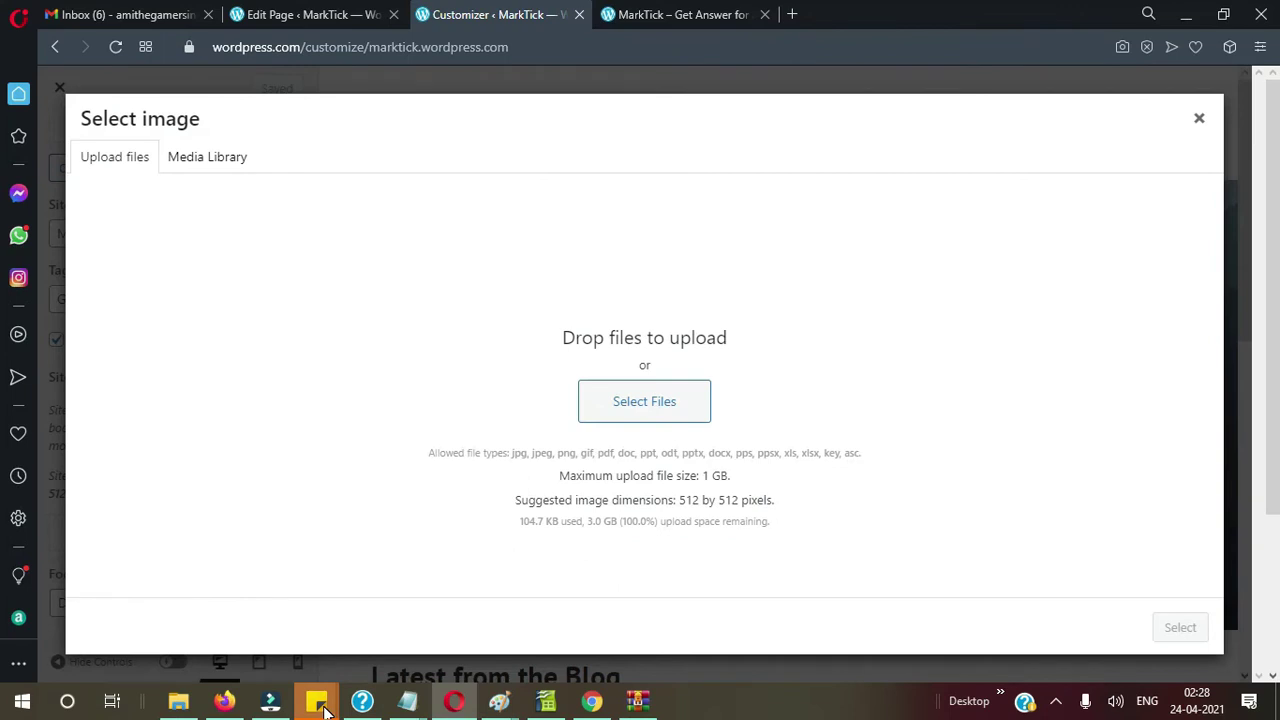
click(178, 701)
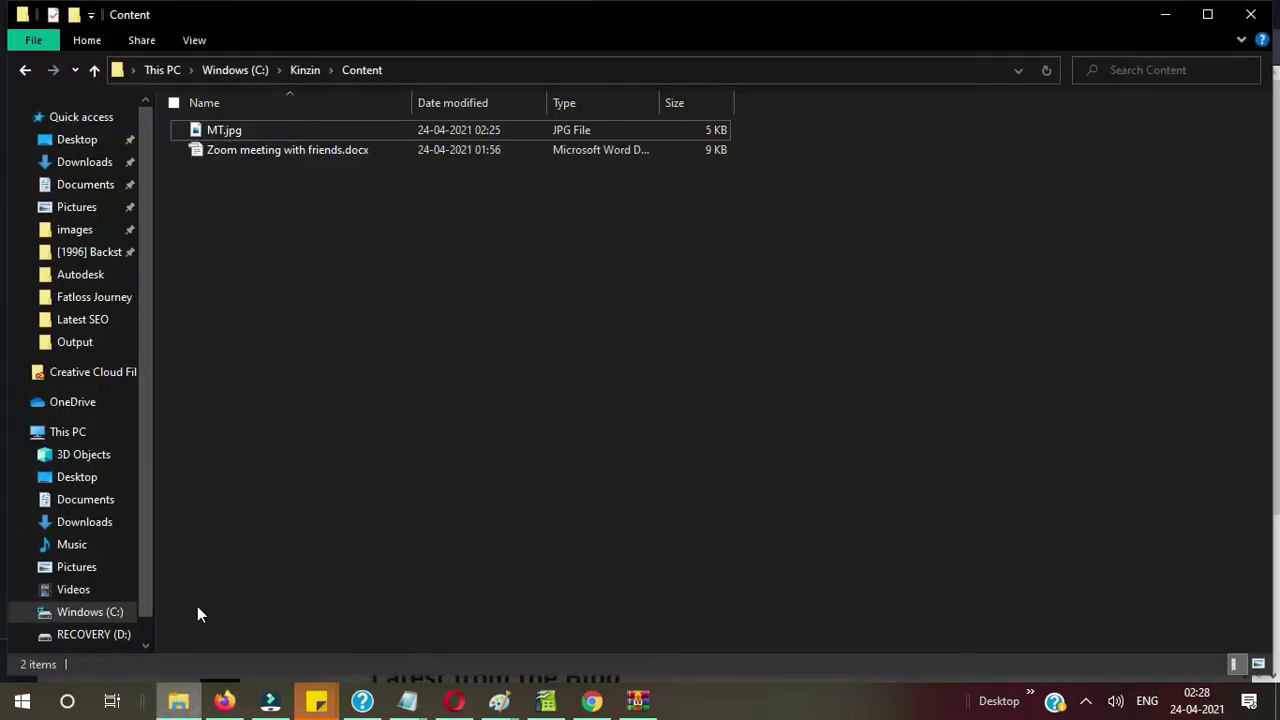
click(470, 66)
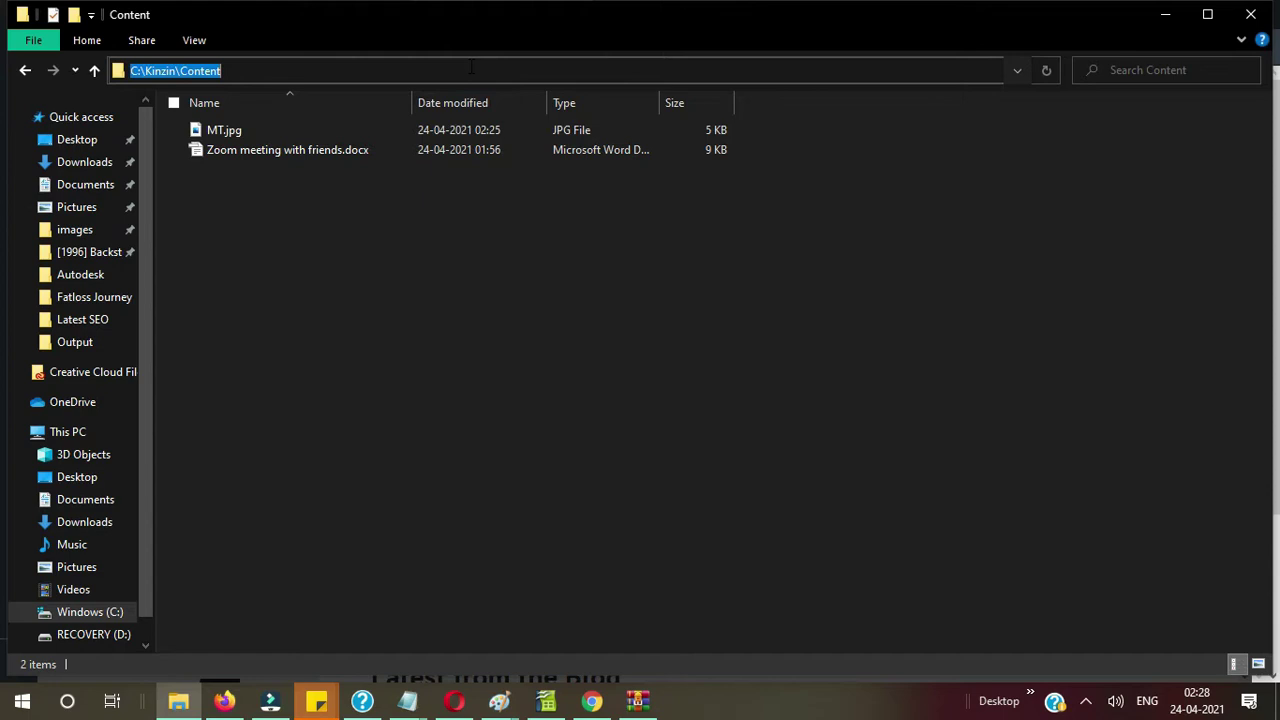
key(alt+Tab)
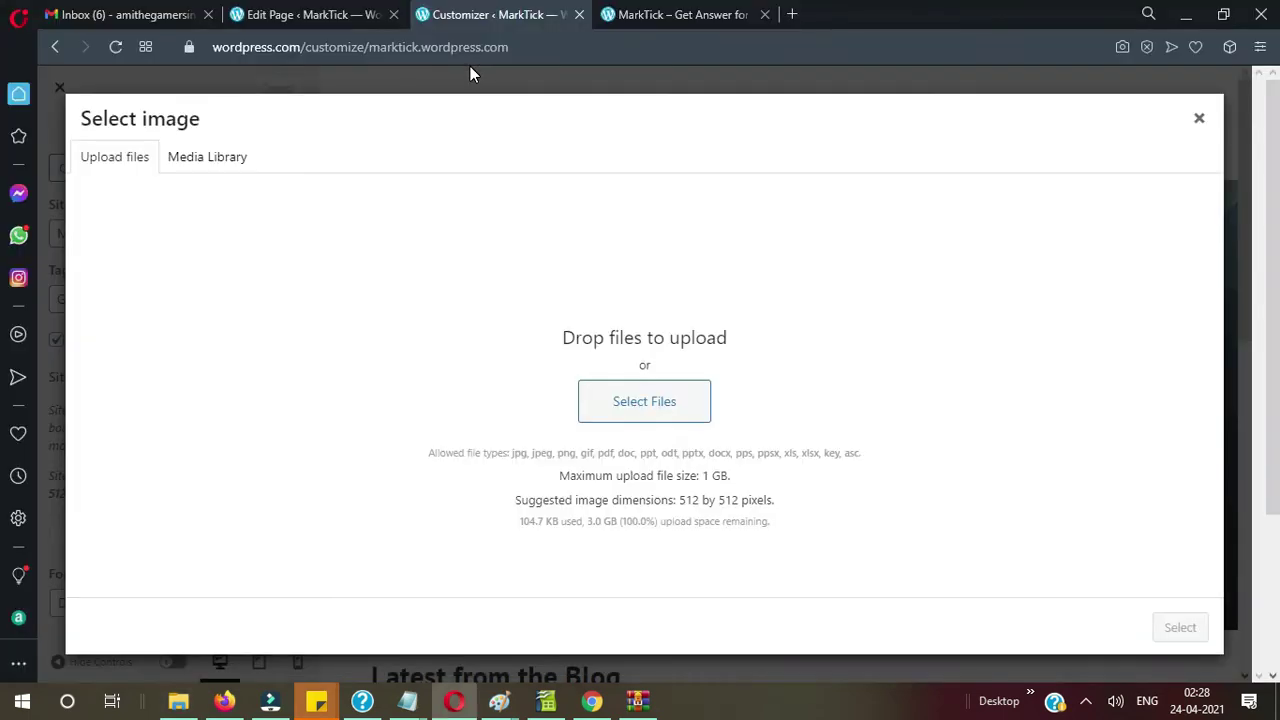
click(614, 401)
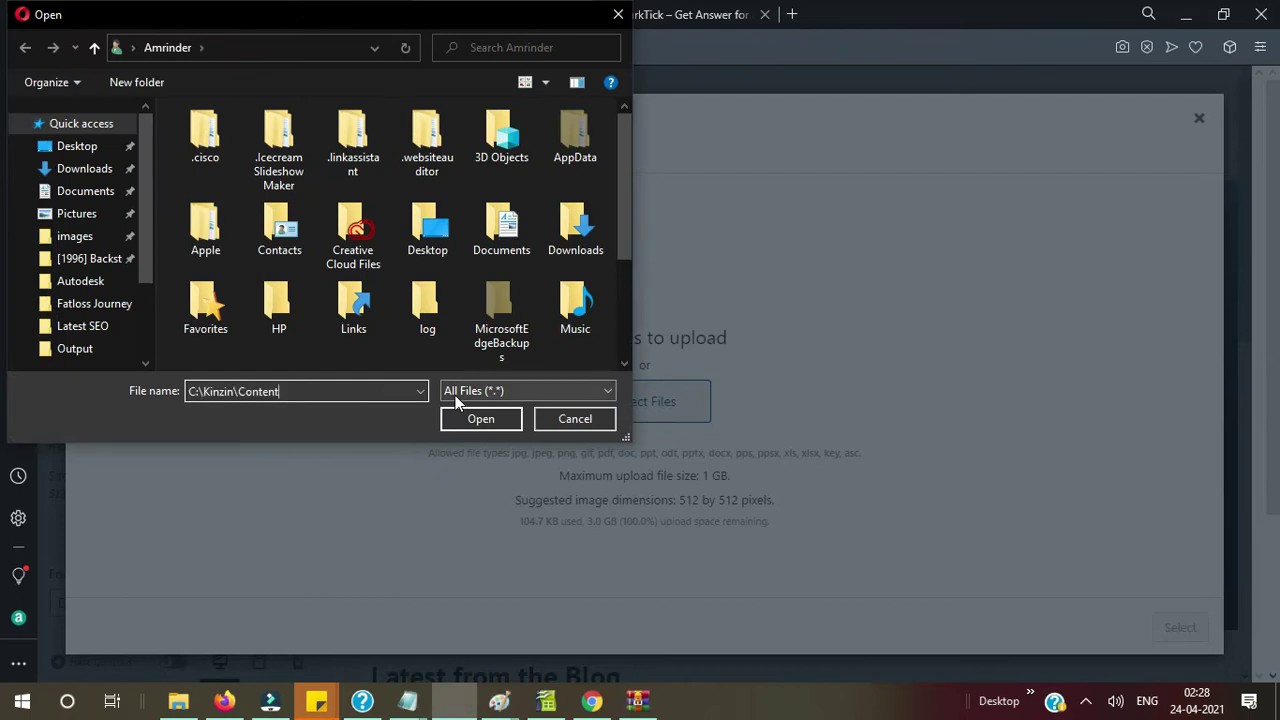
click(479, 426)
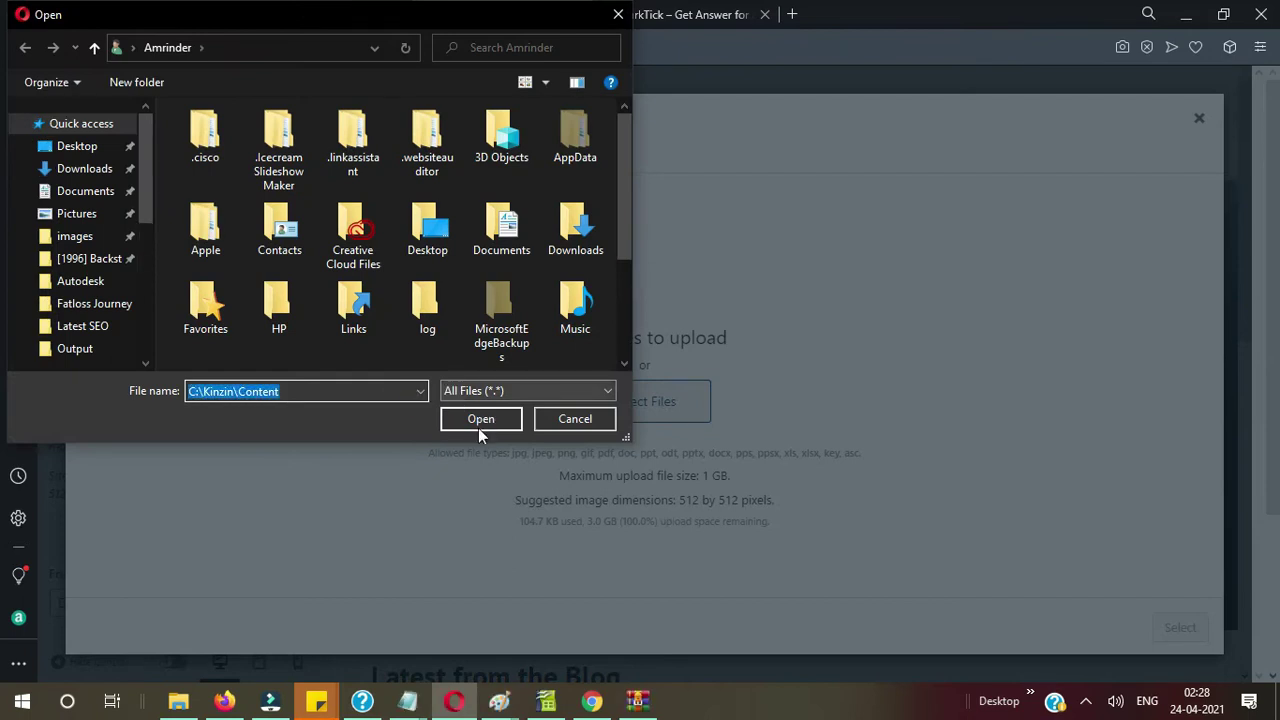
click(218, 128)
double_click(217, 130)
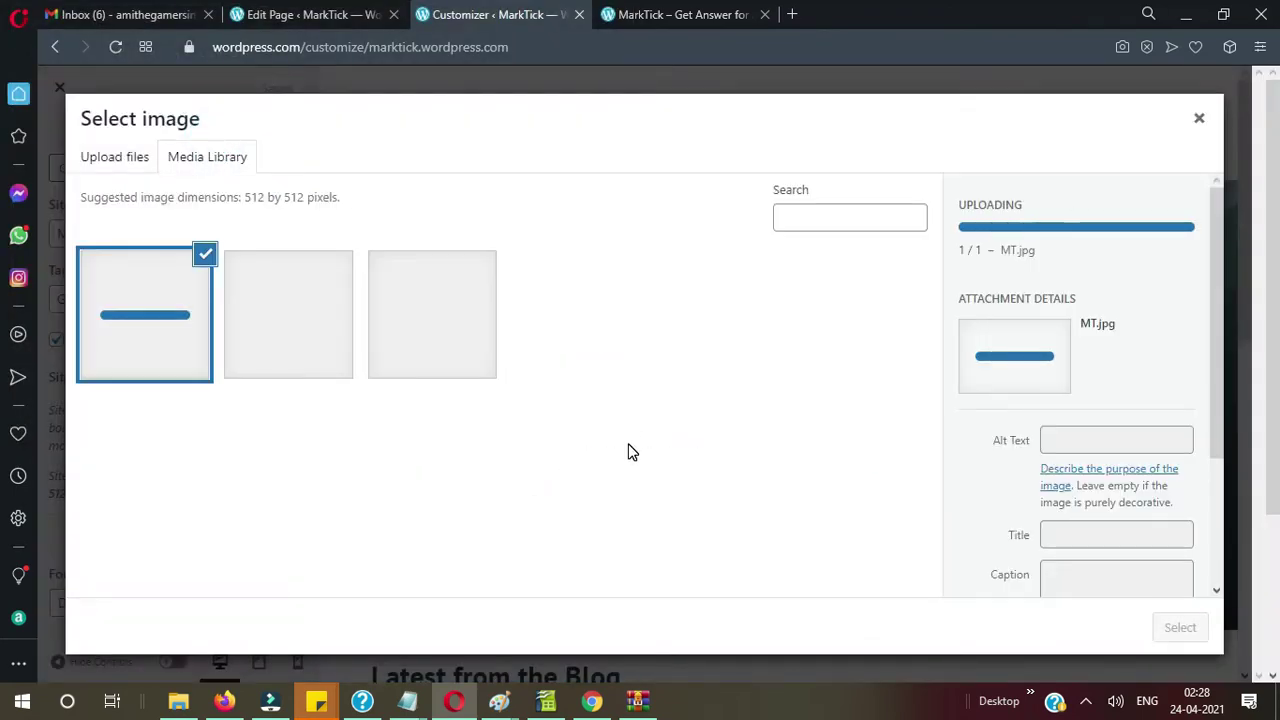
Step: Set both the alt text and the title of the uploaded logo image to MarkTick
click(1062, 358)
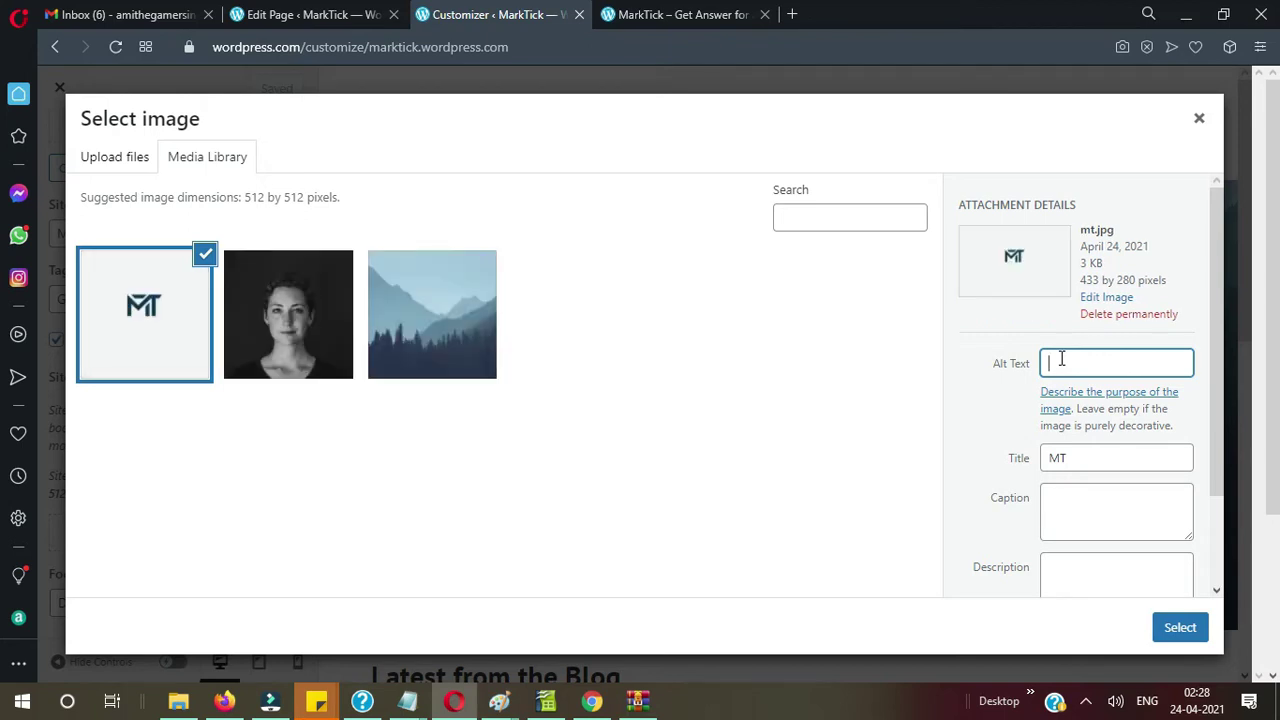
text(MarkTick)
double_click(1062, 360)
key(ctrl+c)
key(Tab)
key(Tab)
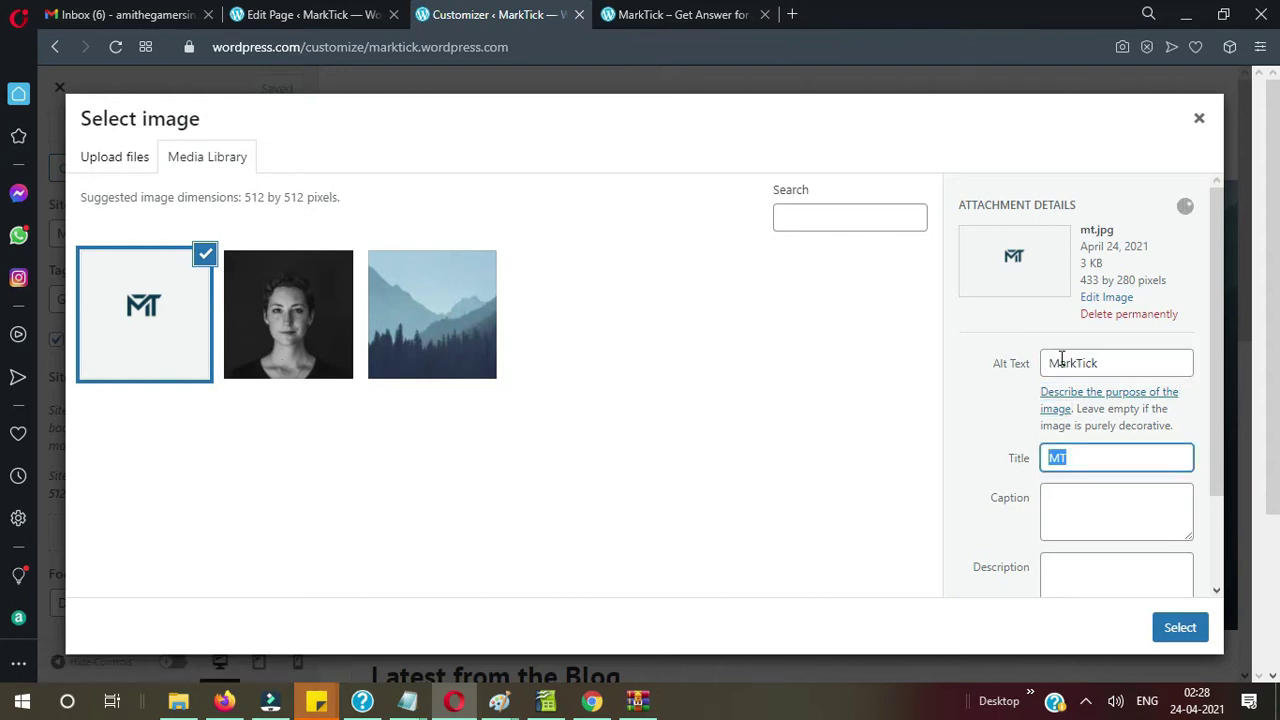
key(ctrl+v)
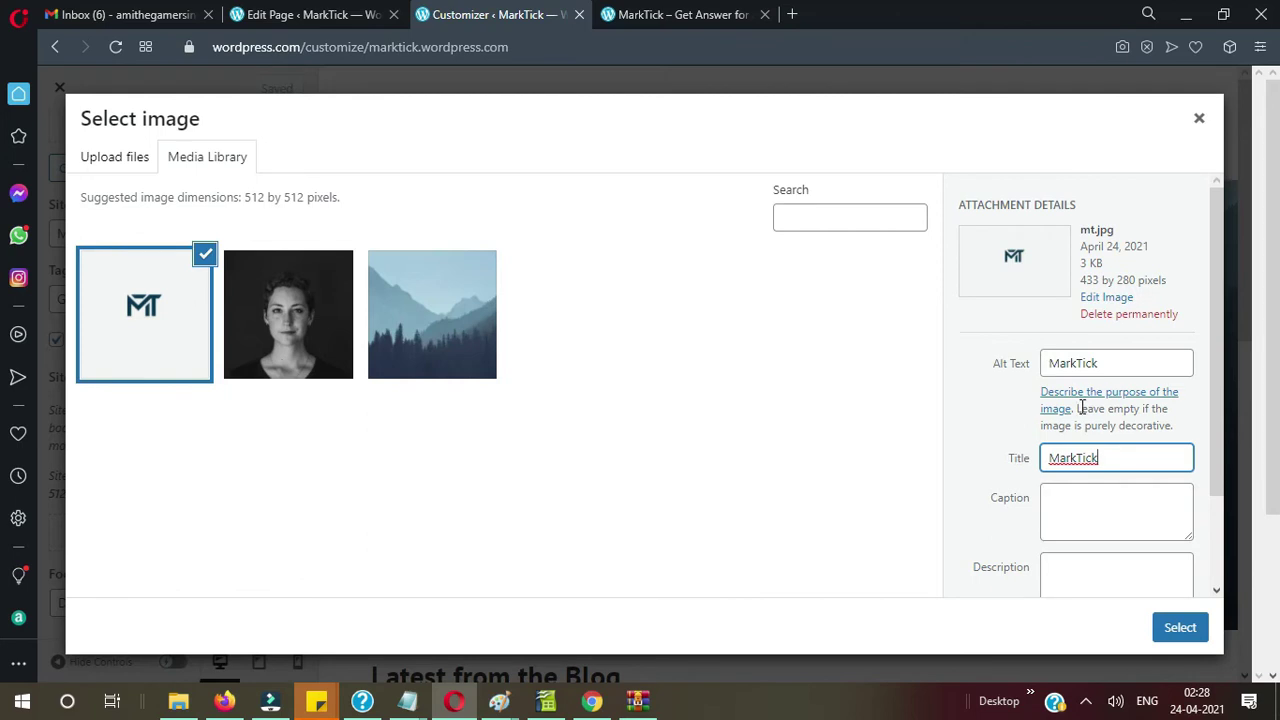
Step: Use the uploaded logo image as the site icon, cropping it to the suggested square area around the MT mark
click(1172, 630)
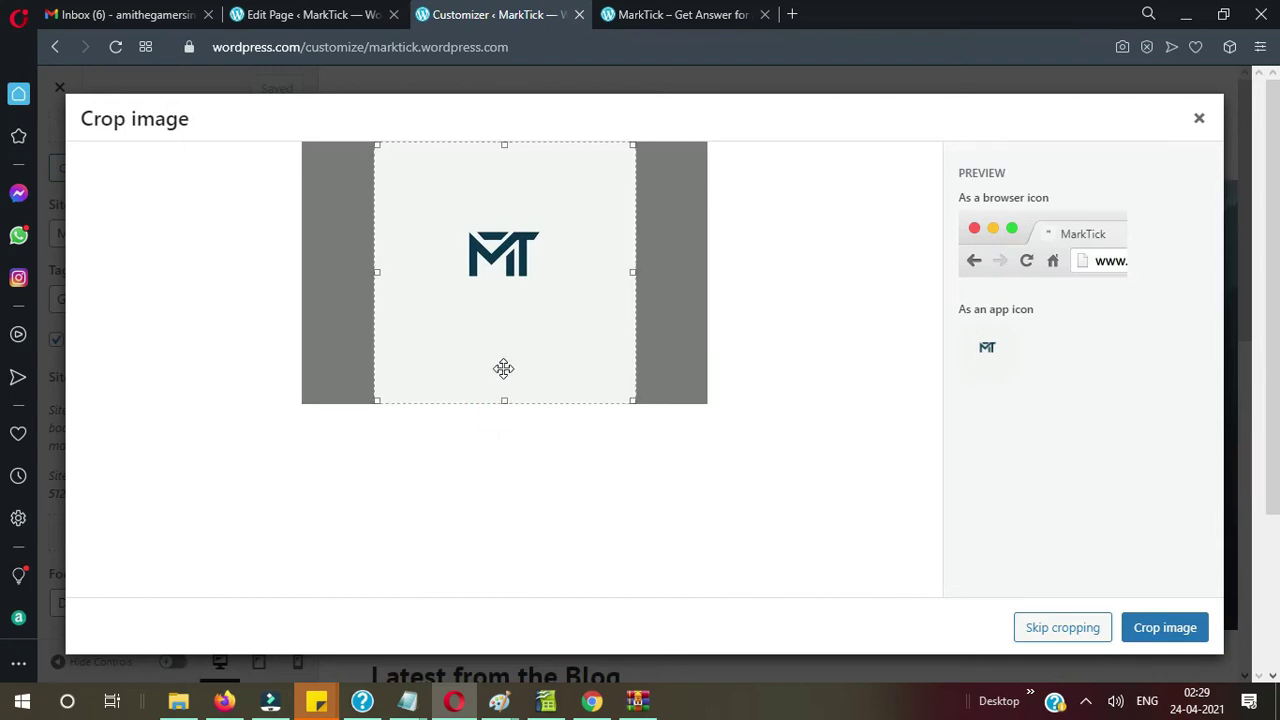
click(503, 396)
right_click(409, 183)
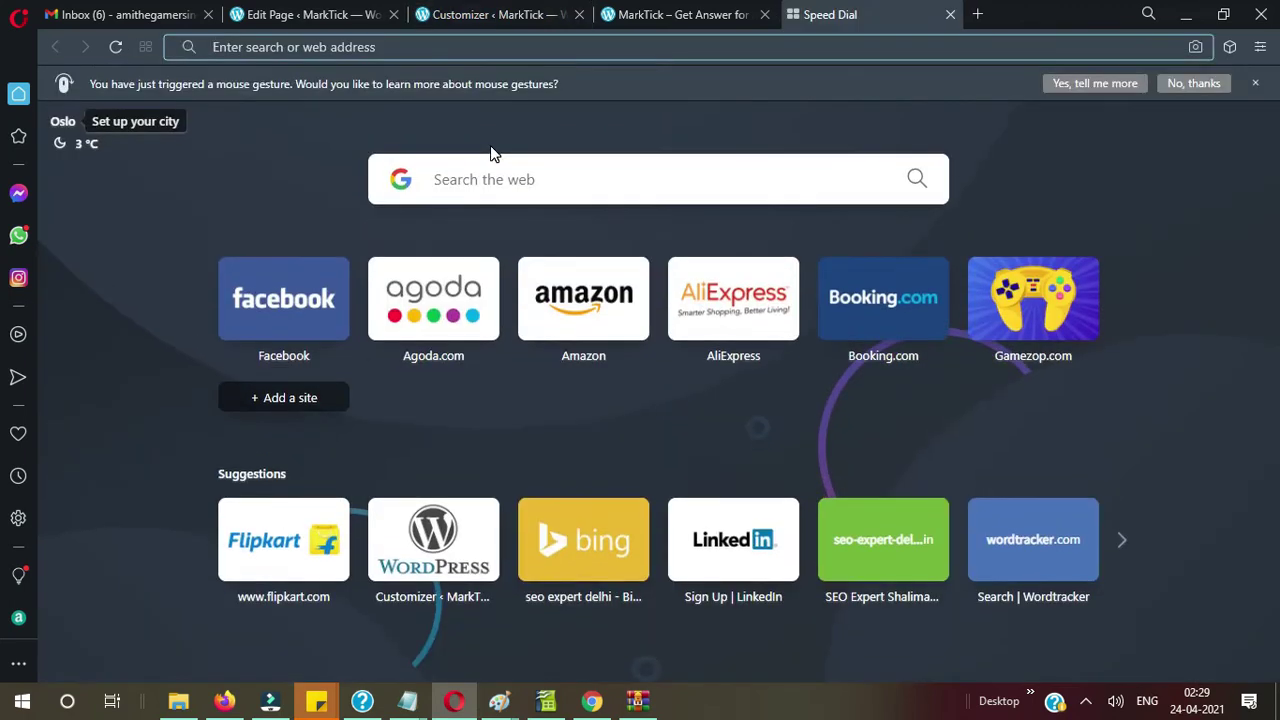
click(646, 23)
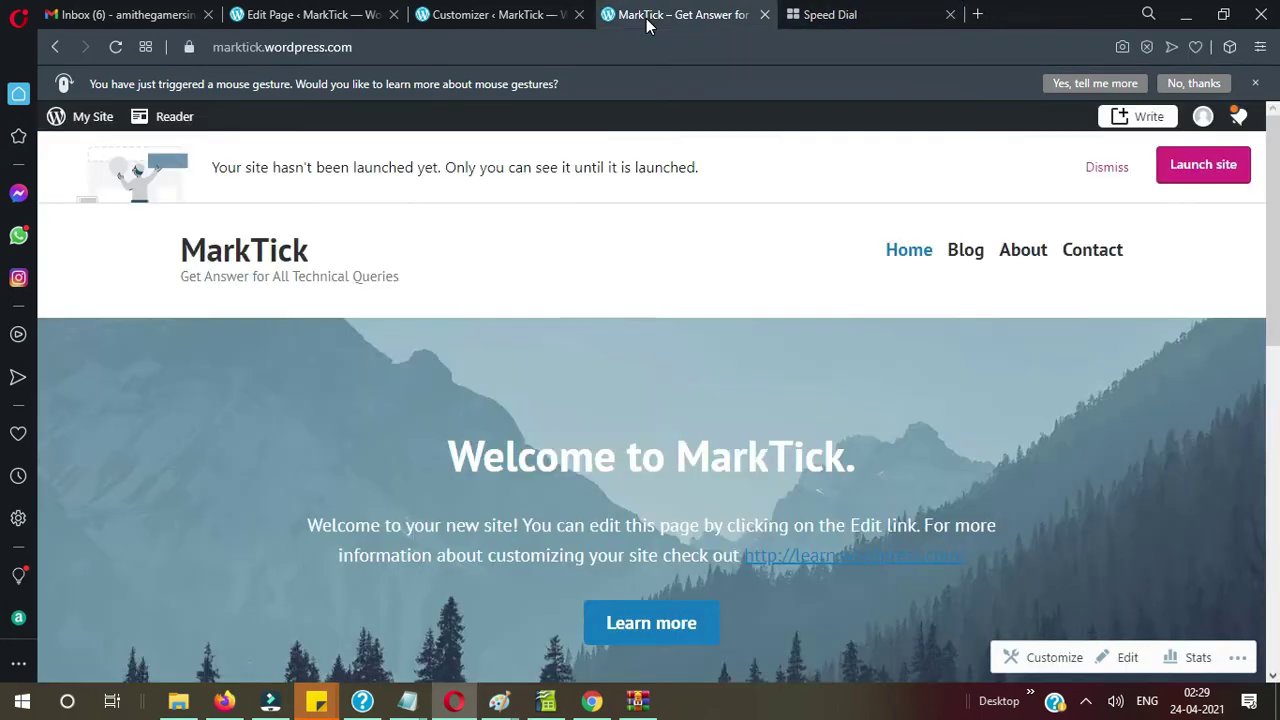
click(500, 14)
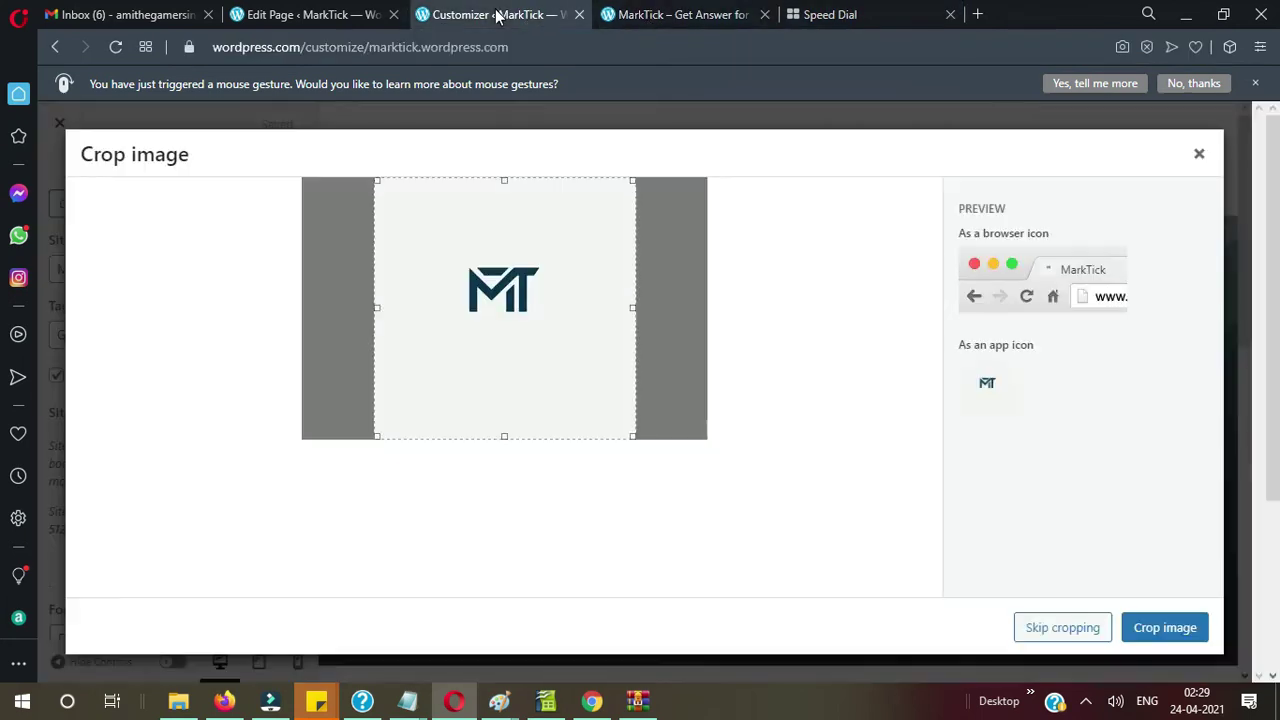
click(504, 179)
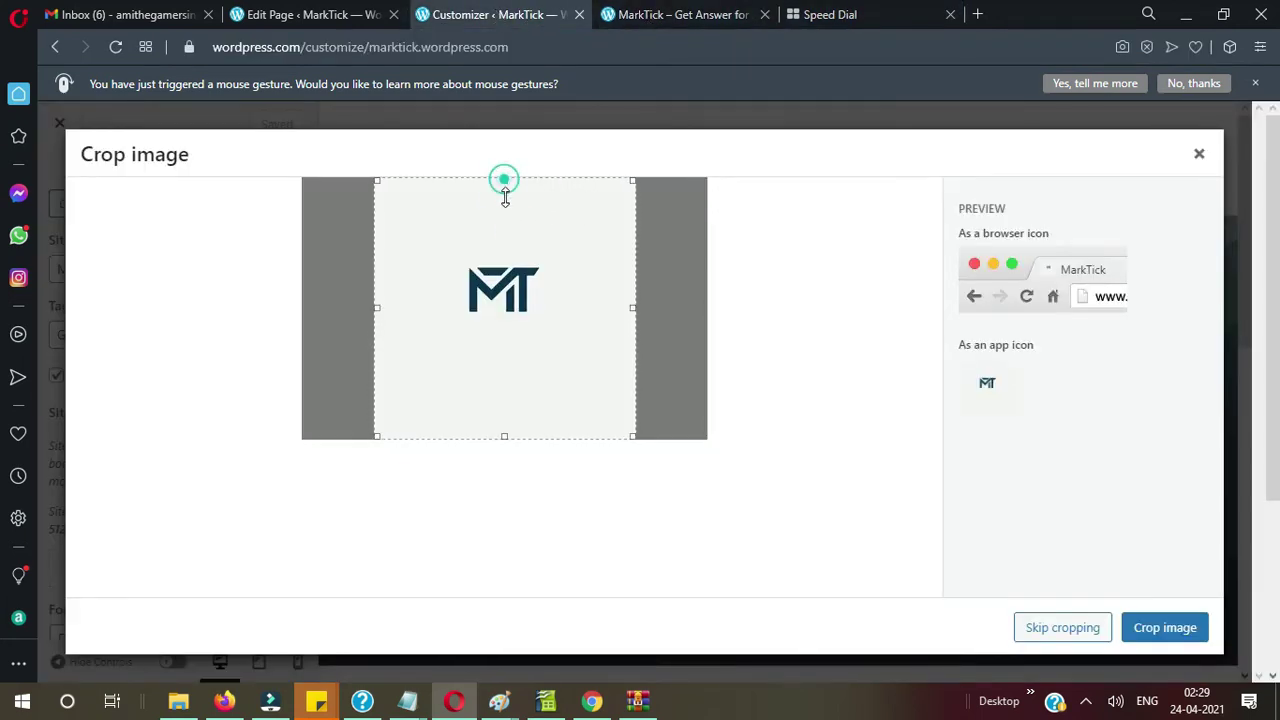
click(628, 436)
click(1092, 632)
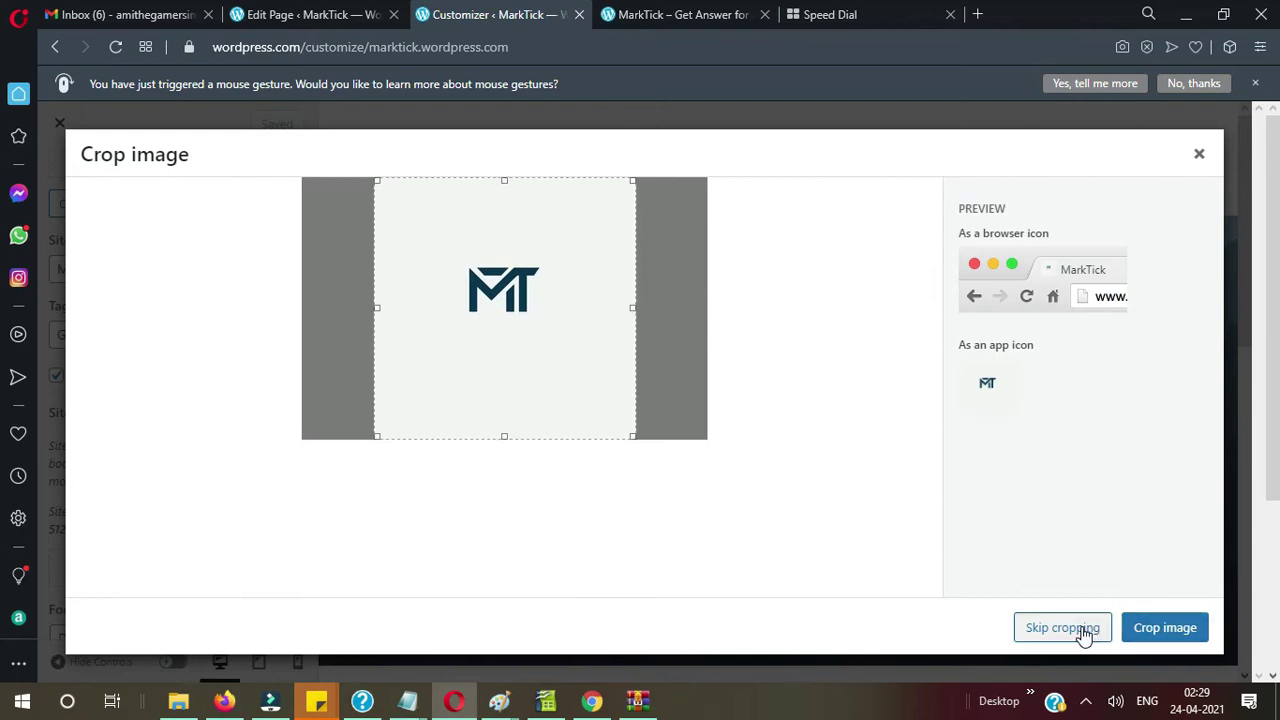
click(1163, 627)
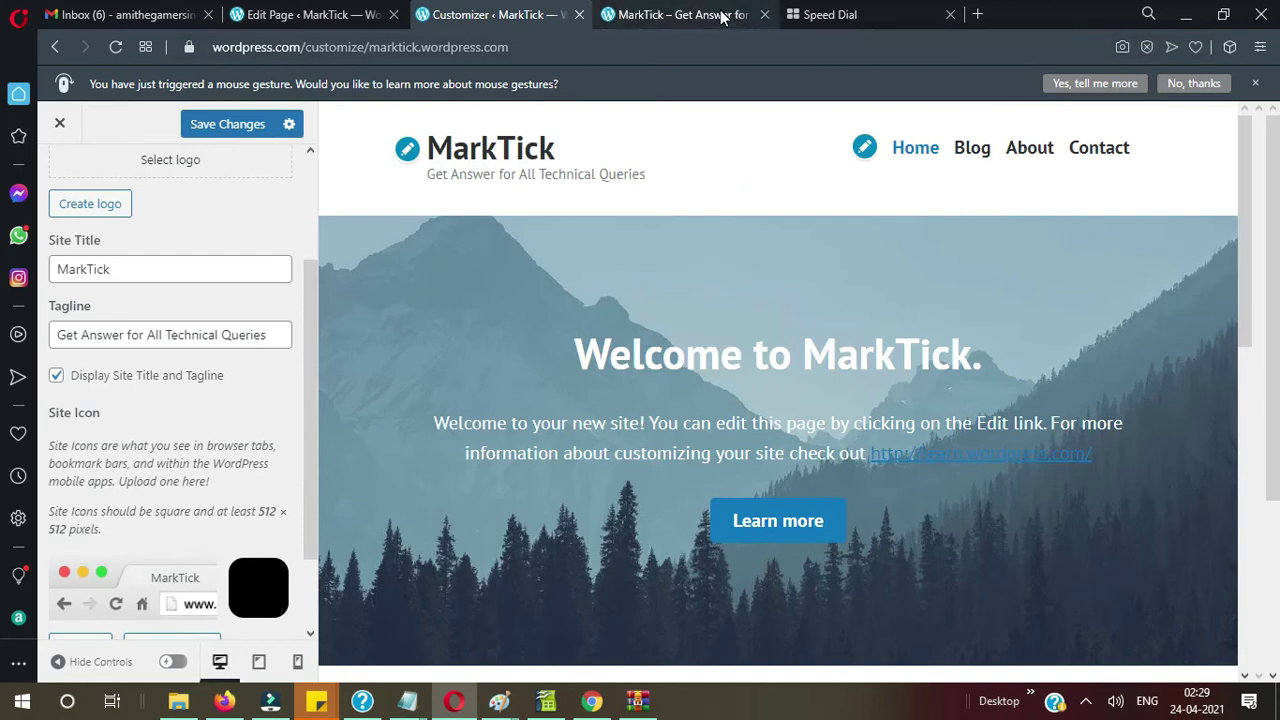
Step: Reload the marktick.wordpress.com homepage in its browser tab to check it for the new site icon
click(662, 15)
key(F5)
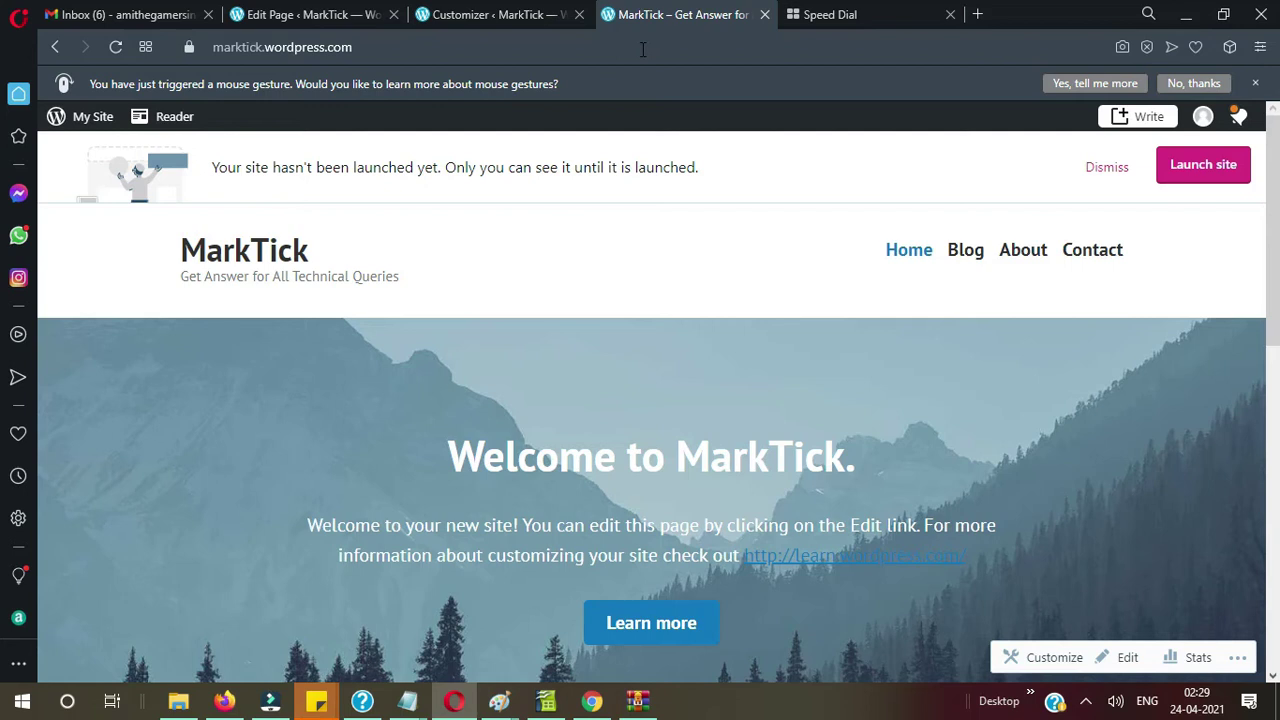
key(F5)
click(615, 50)
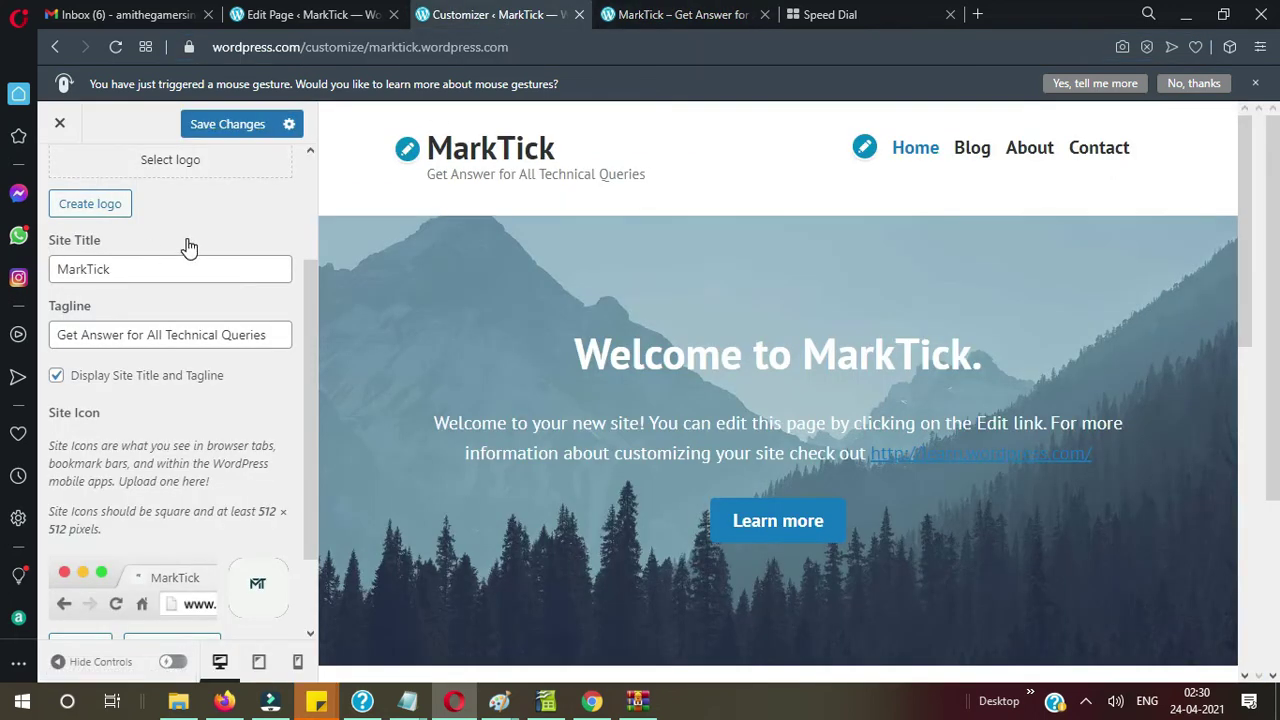
Step: Close the customizer and look through the Appearance options and the other sections of the admin dashboard
scroll(190, 247, up, 2)
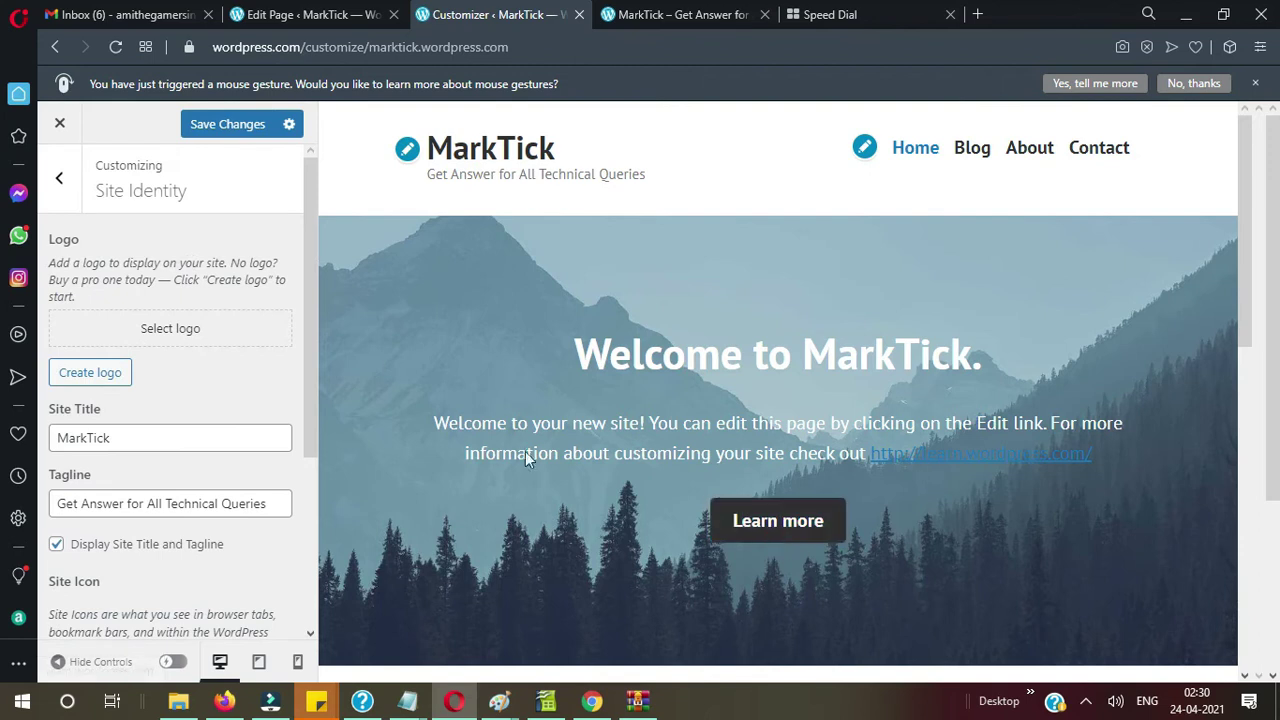
click(60, 126)
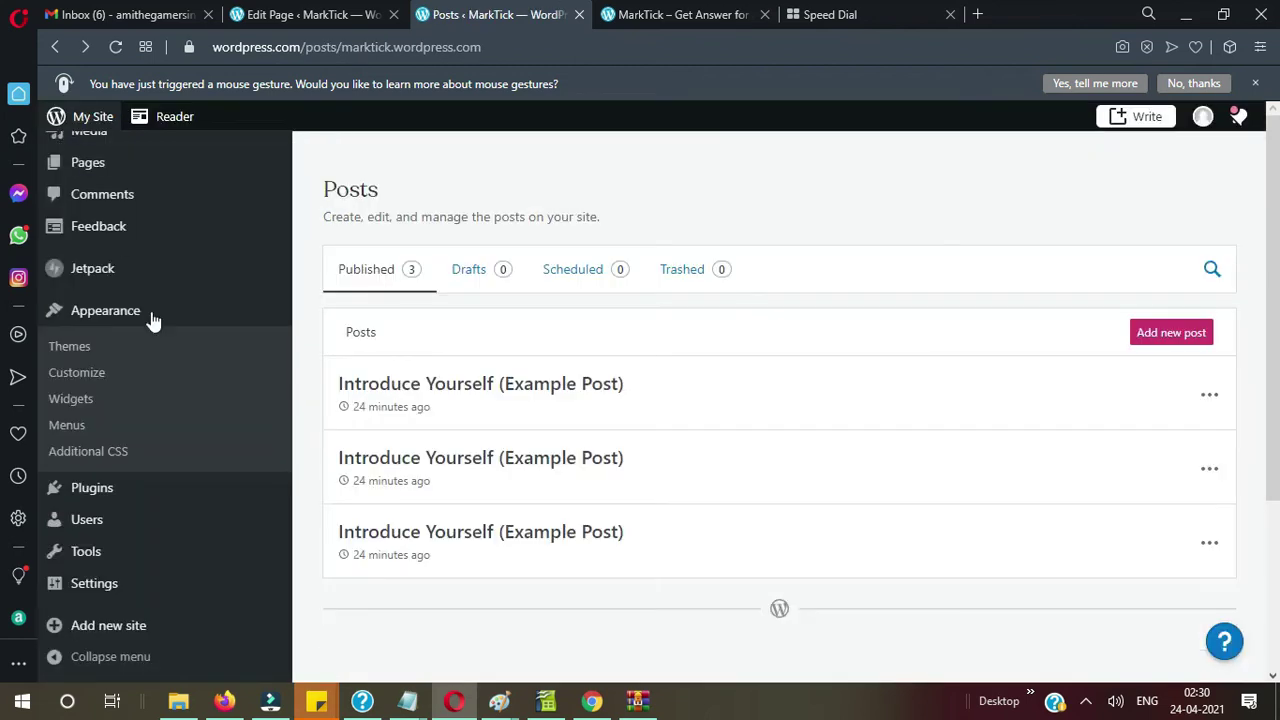
click(97, 403)
scroll(183, 509, down, 2)
scroll(183, 509, up, 1)
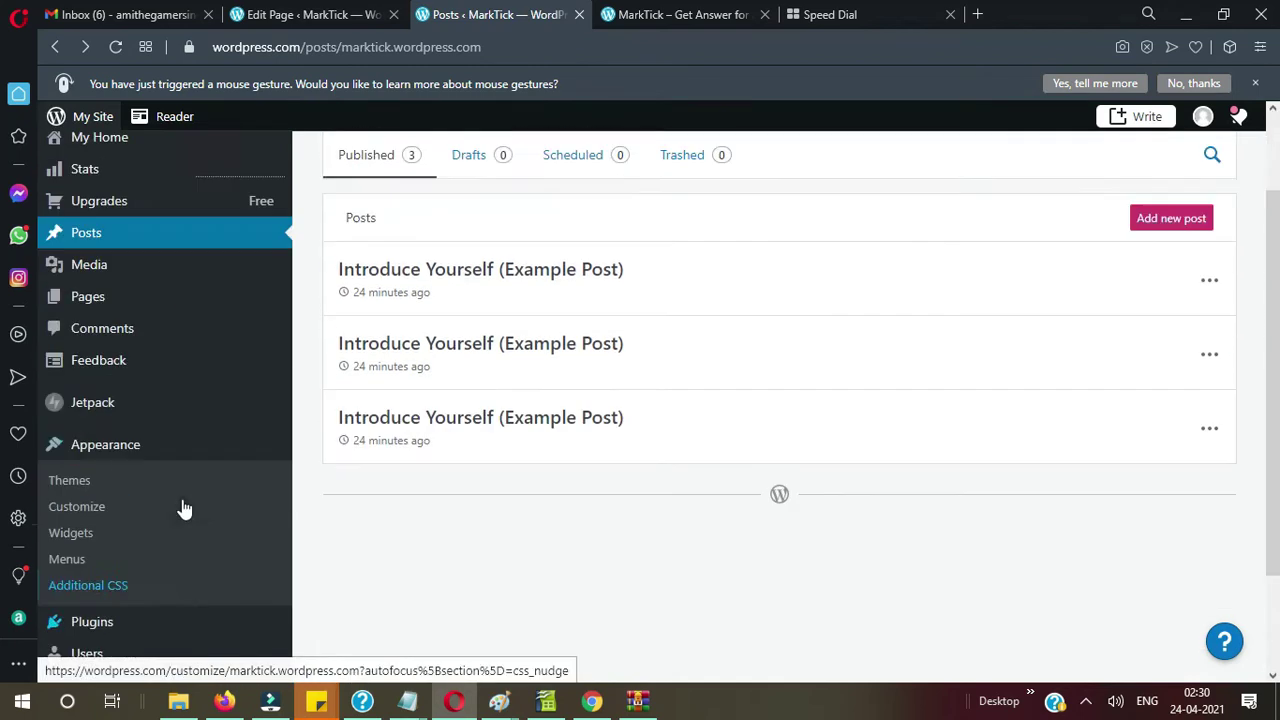
scroll(183, 509, up, 1)
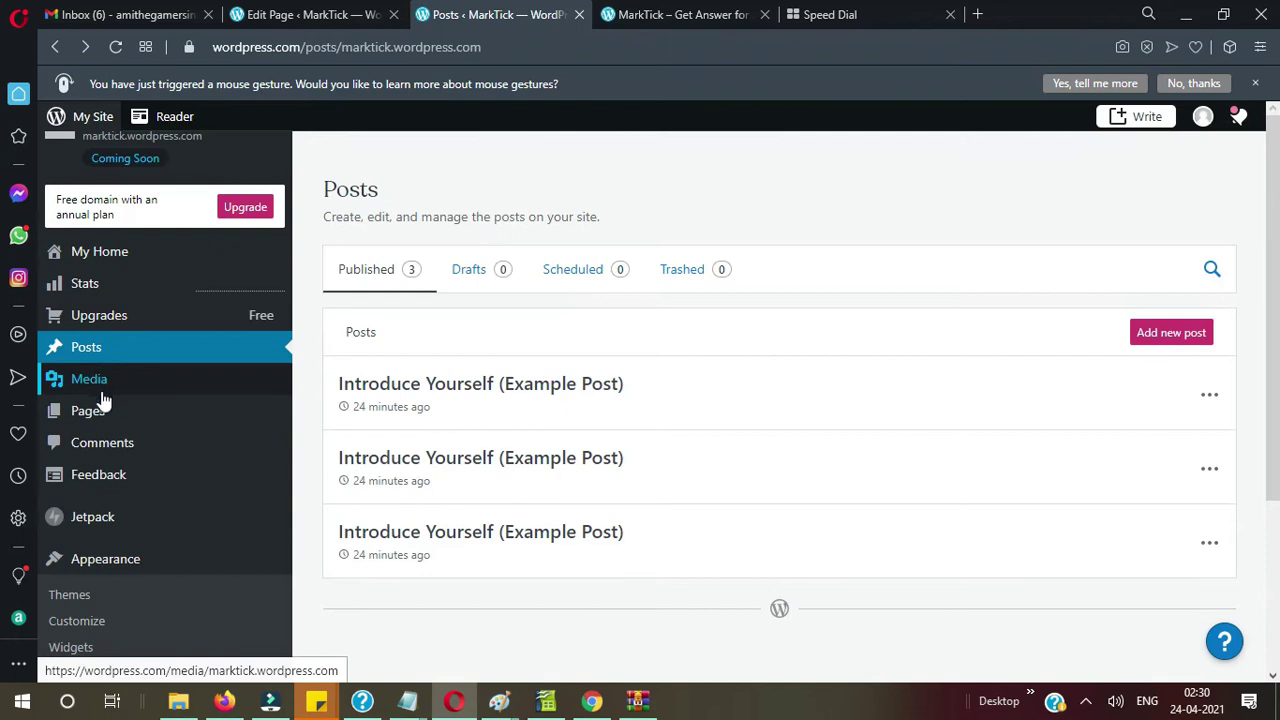
Step: List all of the site's pages and open the Home page for editing
mouse_move(100, 412)
click(322, 418)
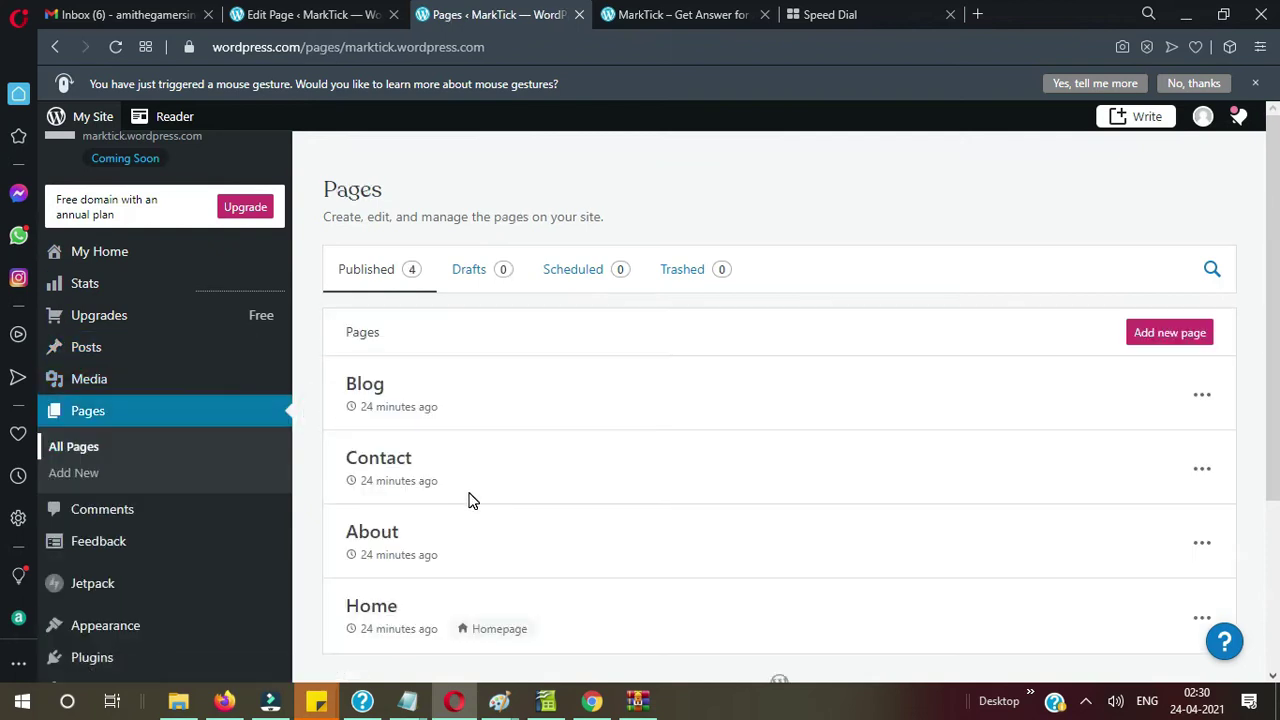
scroll(470, 500, down, 1)
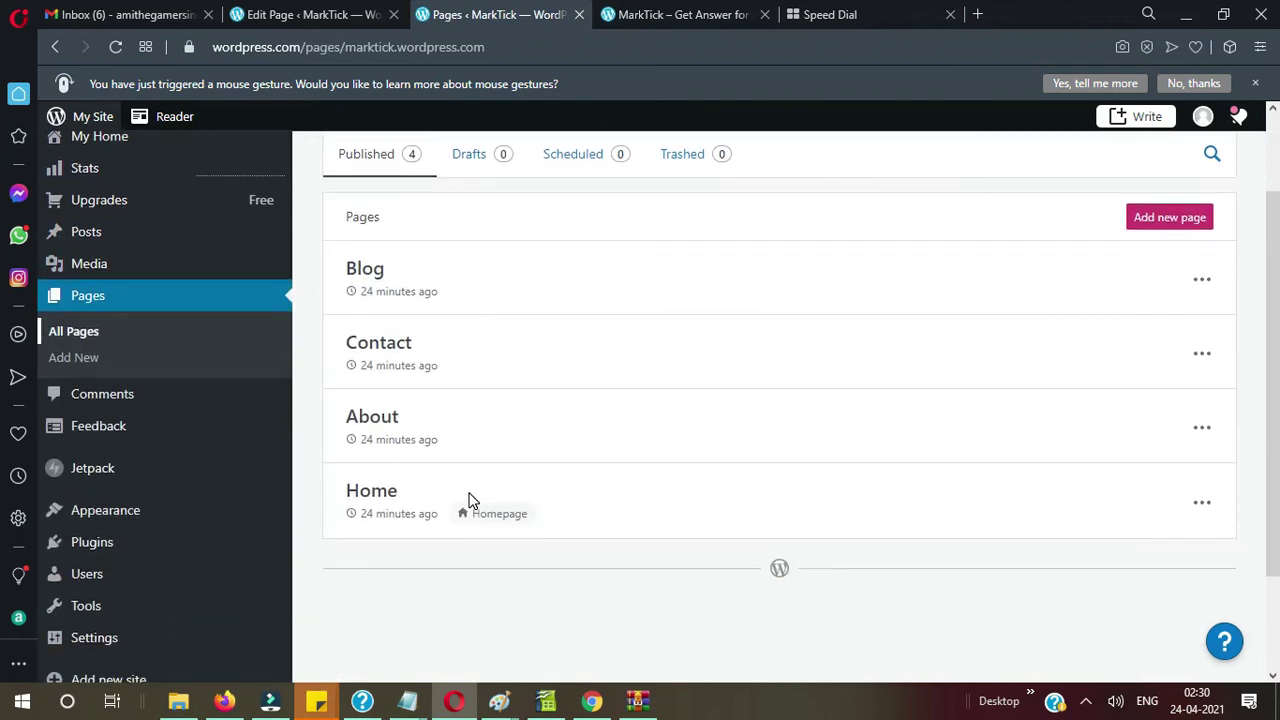
click(1203, 503)
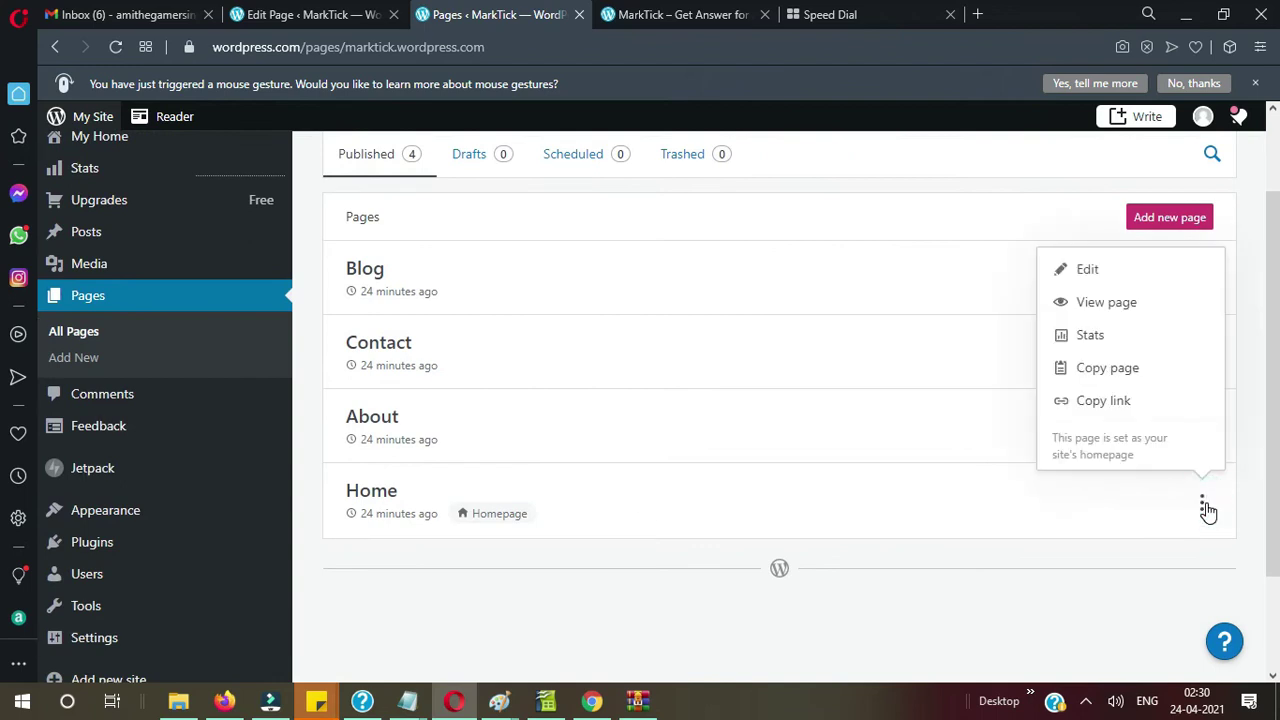
click(1080, 278)
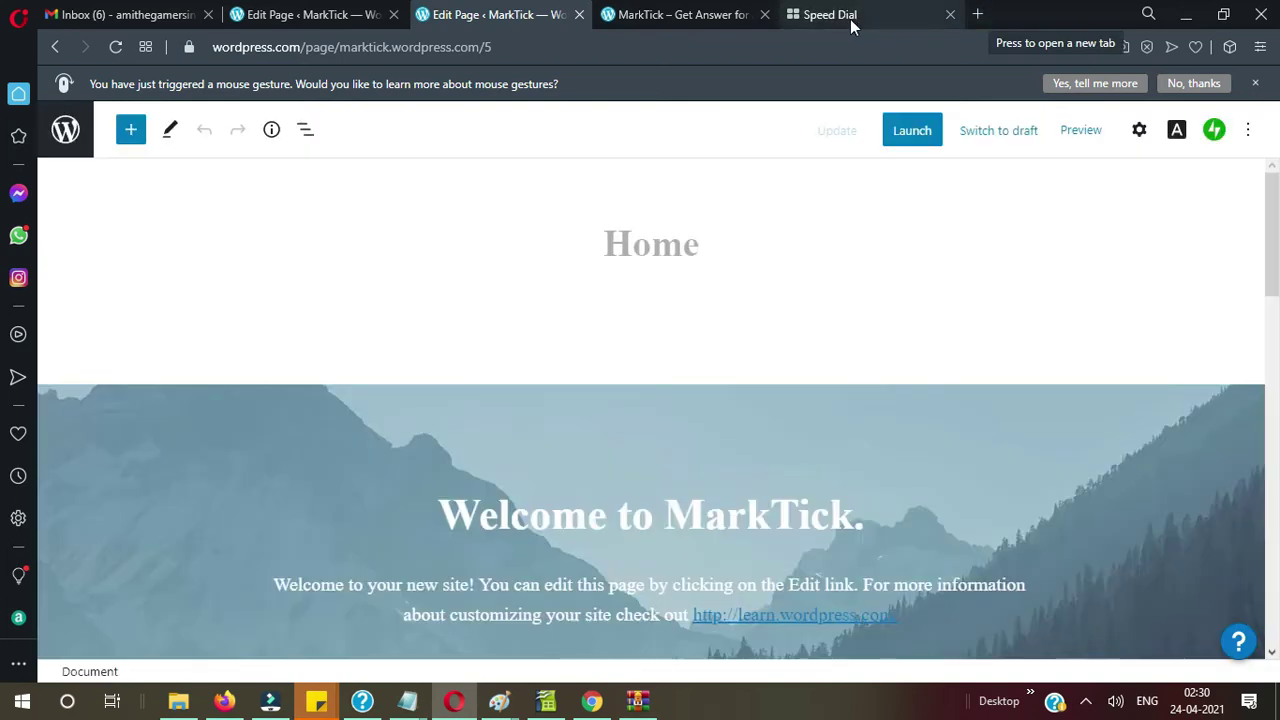
Step: Search Bing for "all in one xpert" in the empty browser tab and open the All in One Xpert YouTube channel
click(850, 19)
click(746, 44)
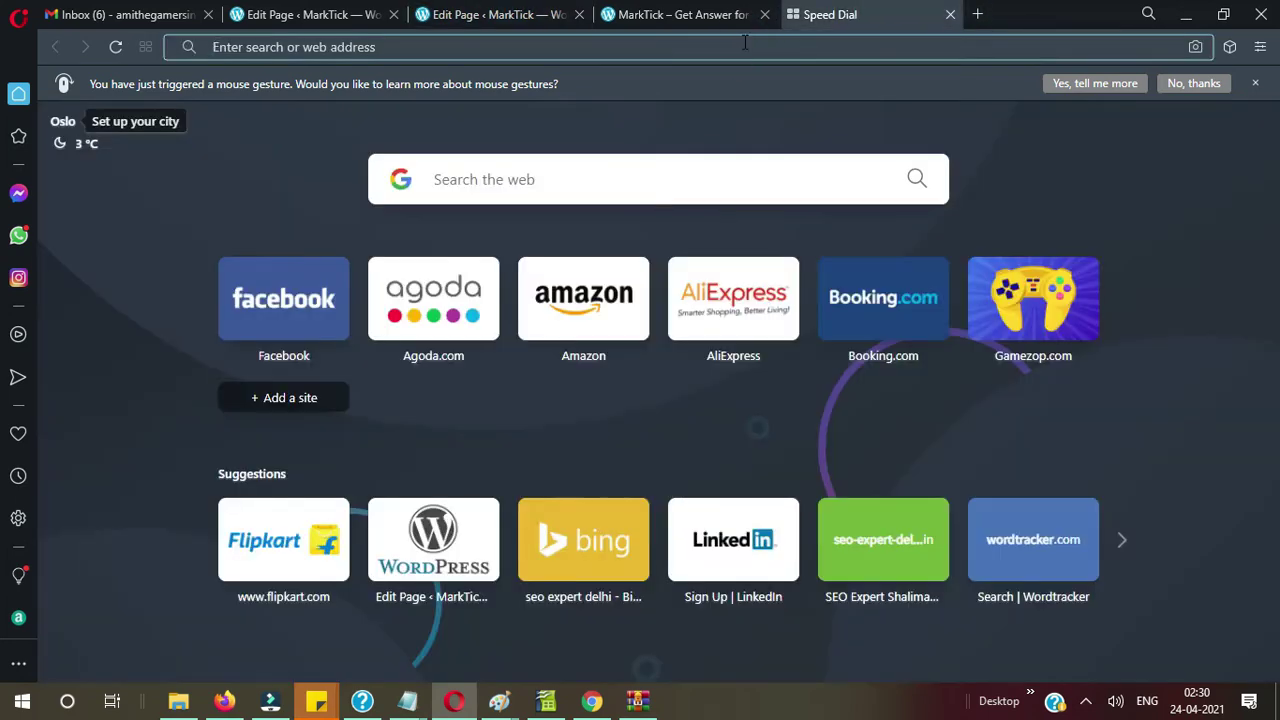
text(bing)
key(Return)
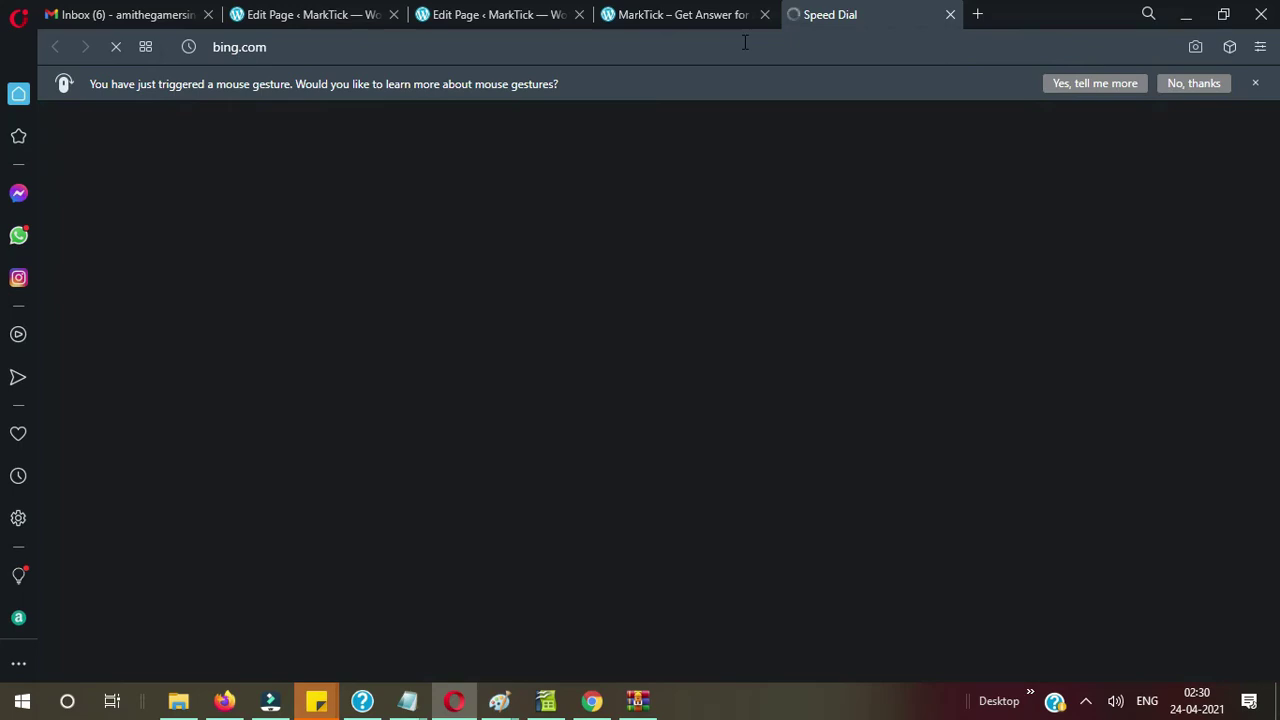
text(a)
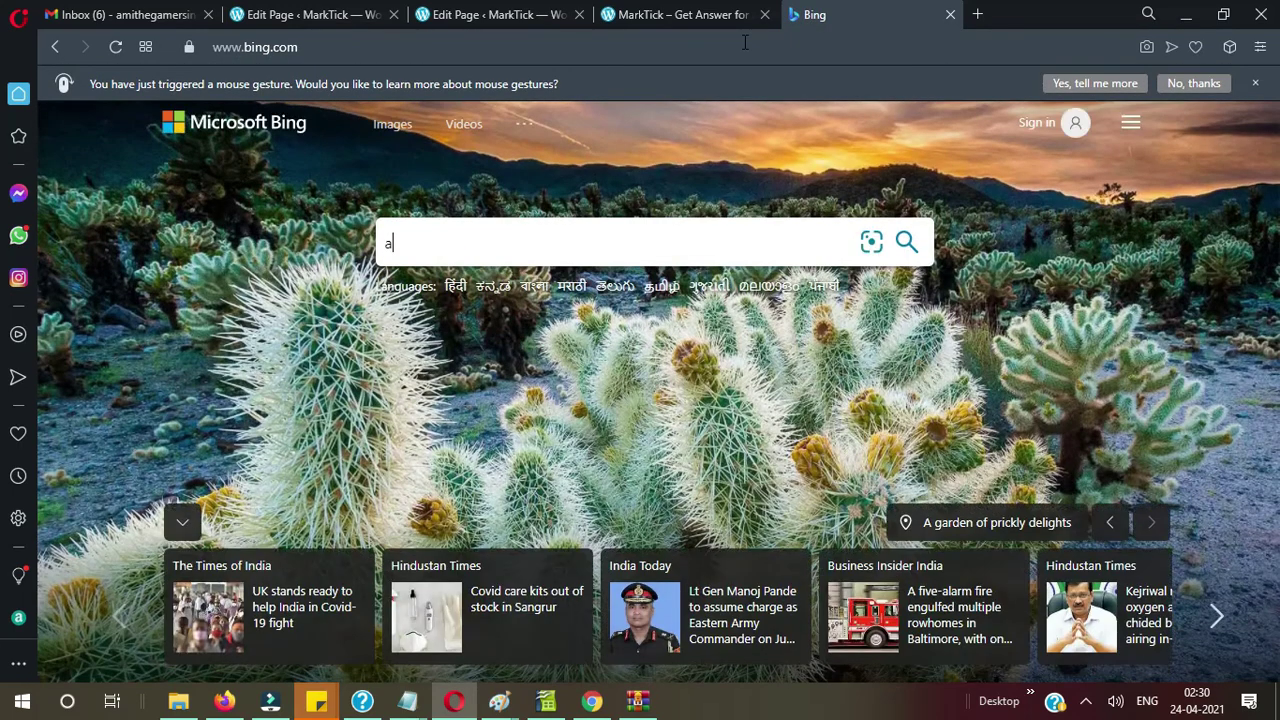
text(ll in one xpert)
key(Return)
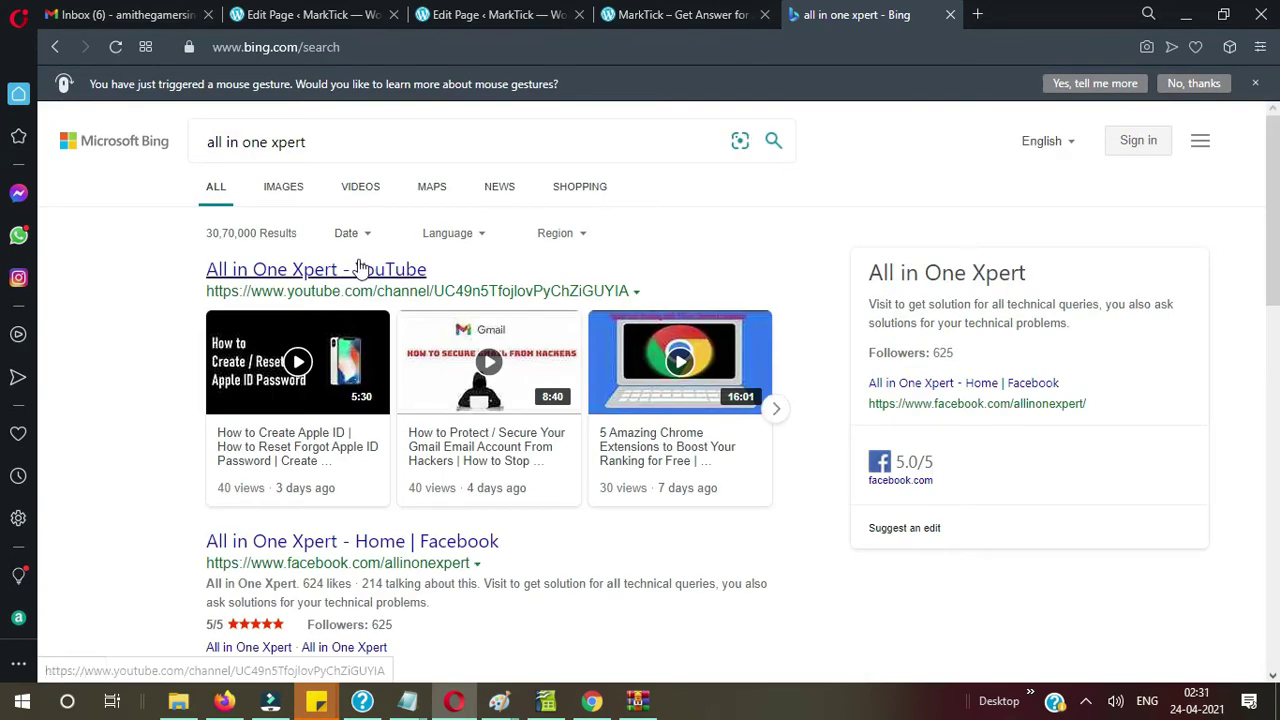
click(355, 271)
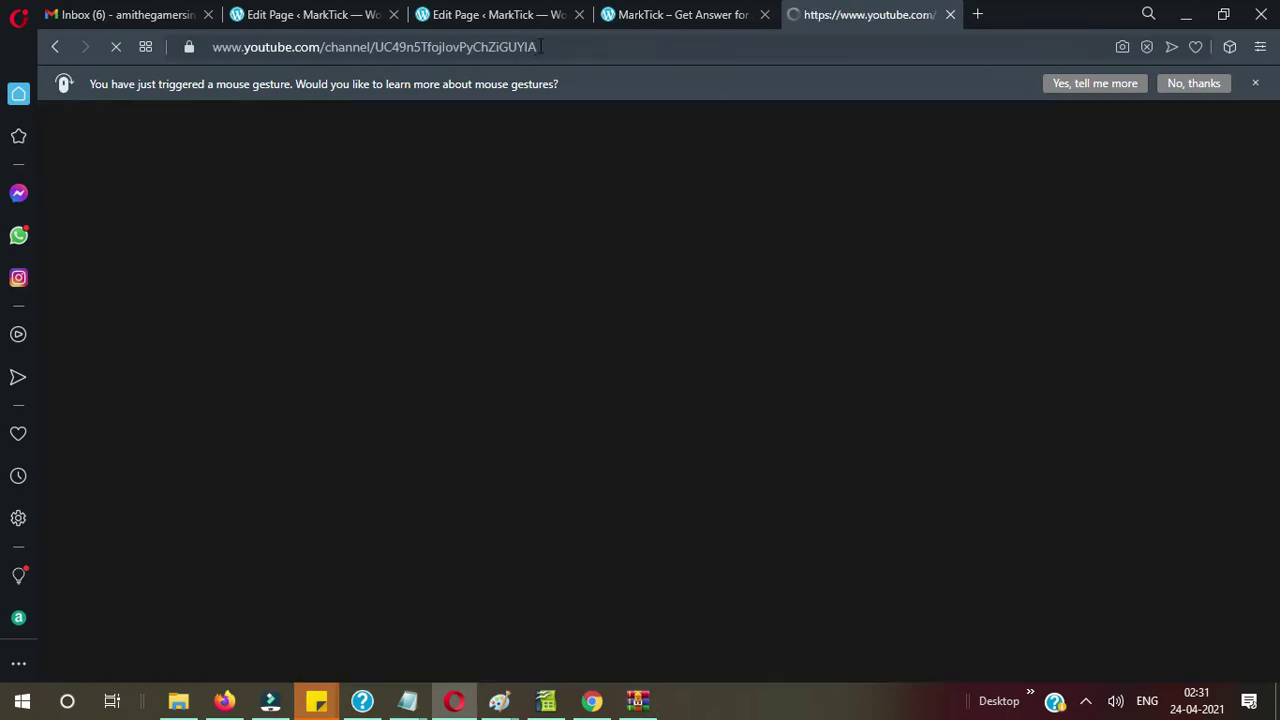
Step: Copy the YouTube channel's address and set it as the link of the Home page's "Learn more" button
click(545, 46)
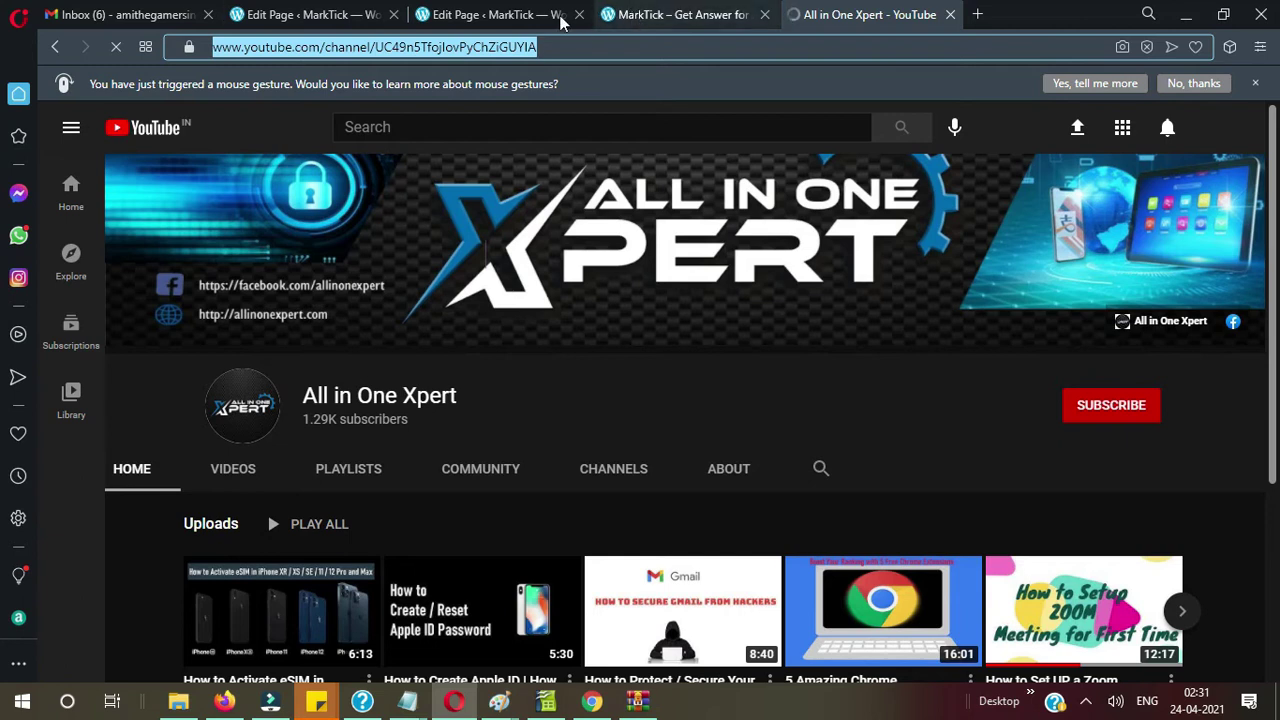
click(510, 15)
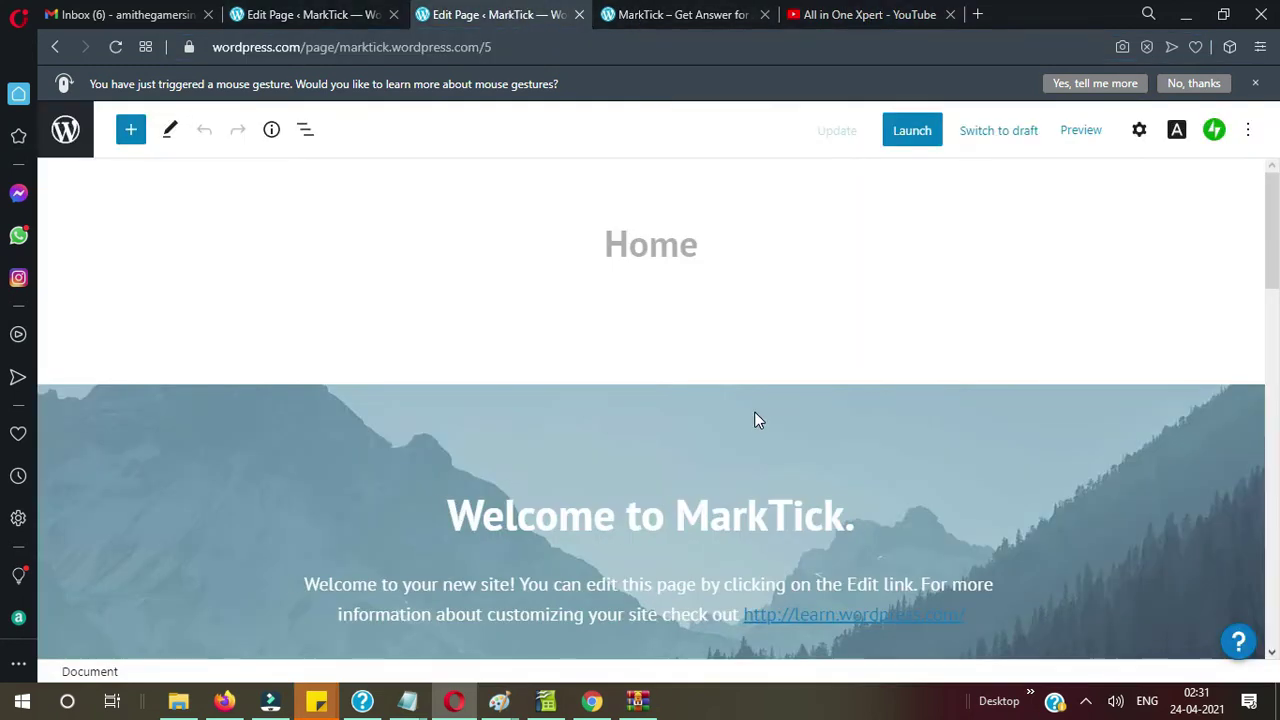
scroll(754, 411, down, 5)
scroll(754, 415, up, 2)
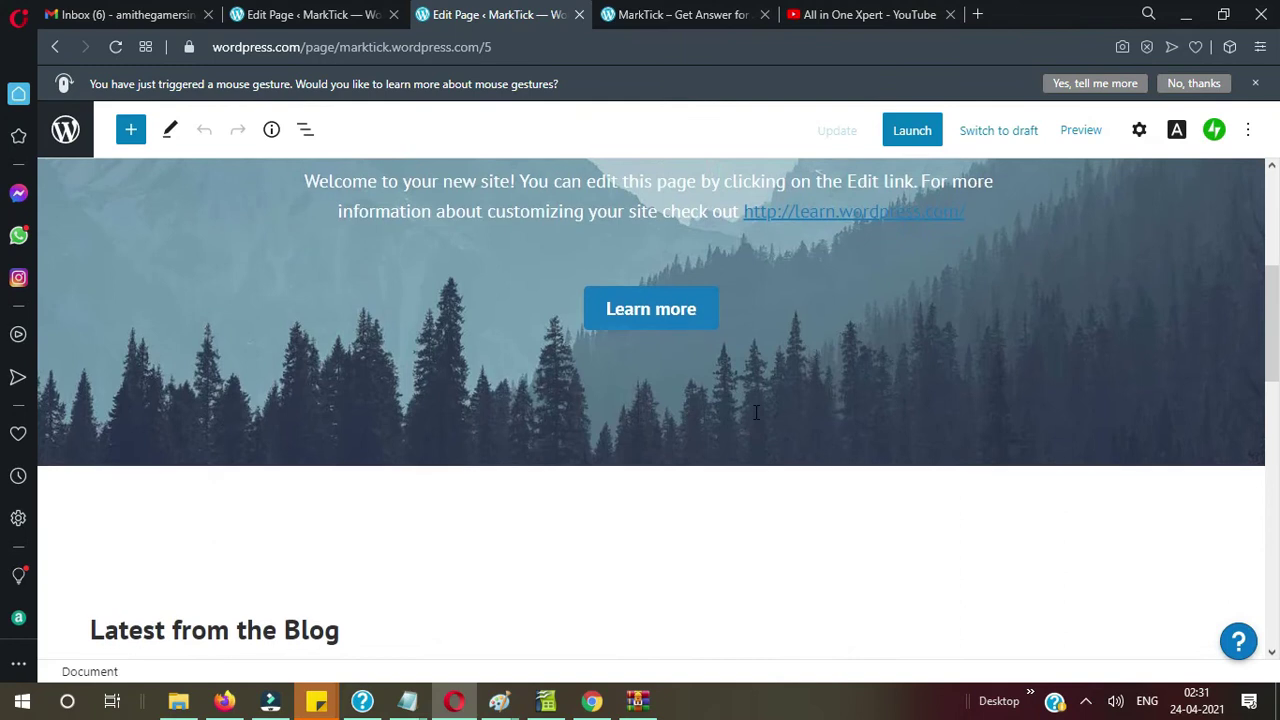
click(655, 309)
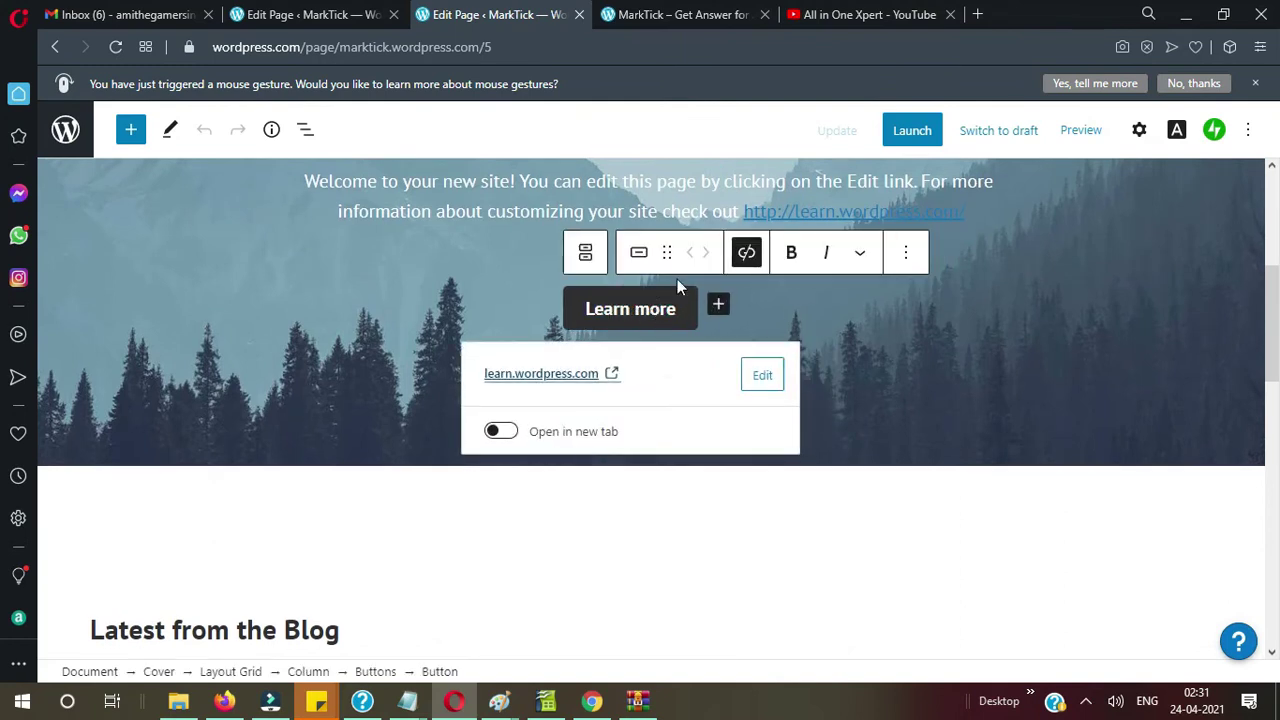
click(763, 372)
triple_click(685, 376)
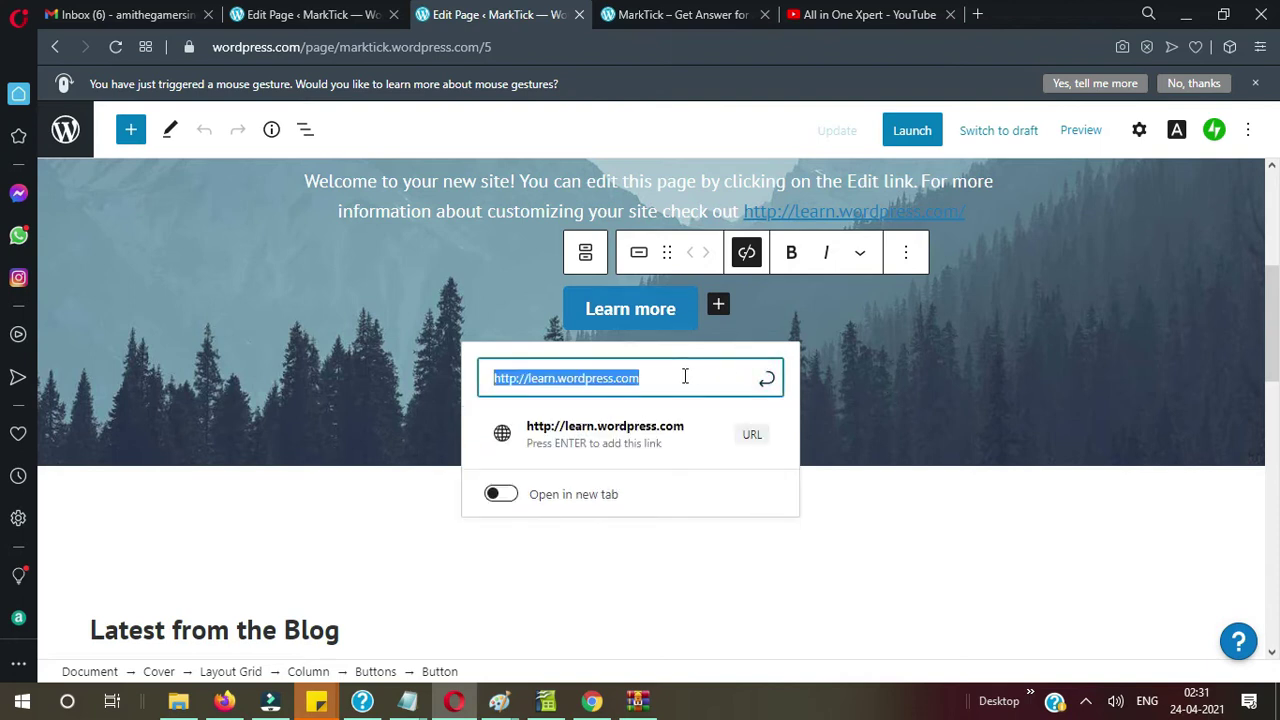
text(https://www.youtube.com/channel/UC49n5TfojlovPxChZiGUYIA)
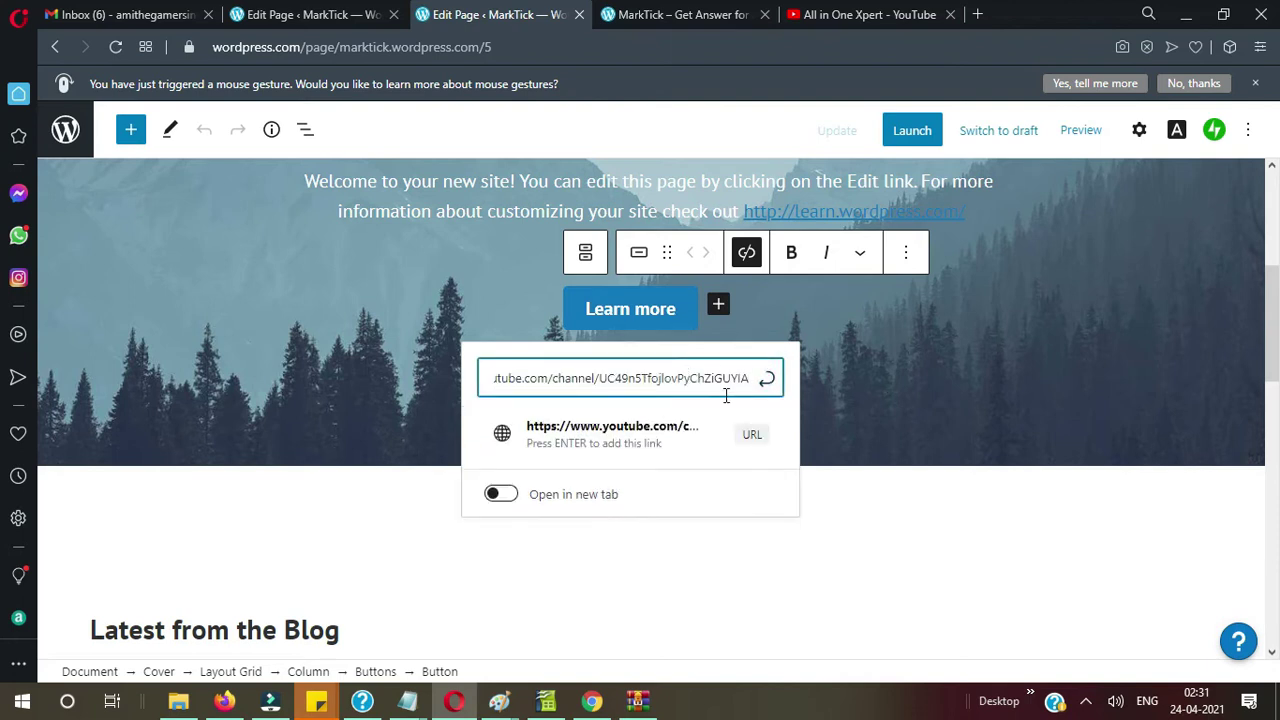
click(766, 379)
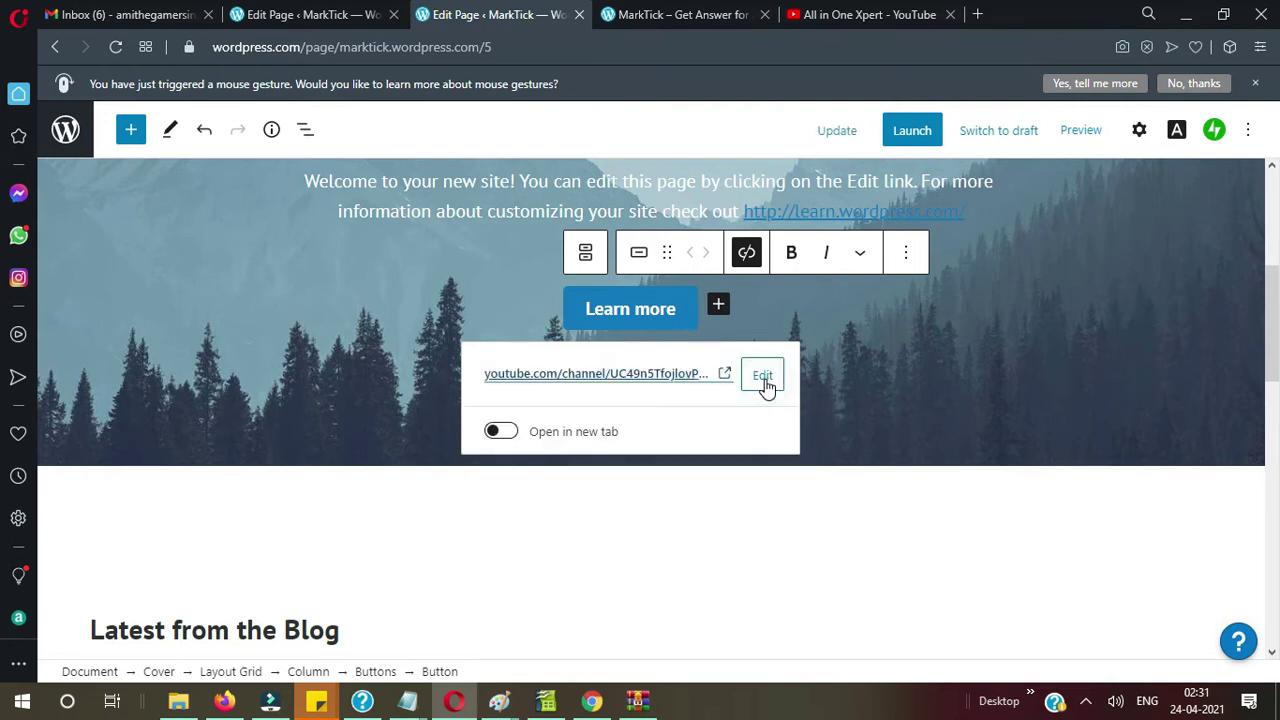
Step: Update the Home page to save the new button link, and close the YouTube channel's browser tab
click(859, 446)
scroll(859, 446, up, 2)
scroll(860, 447, up, 1)
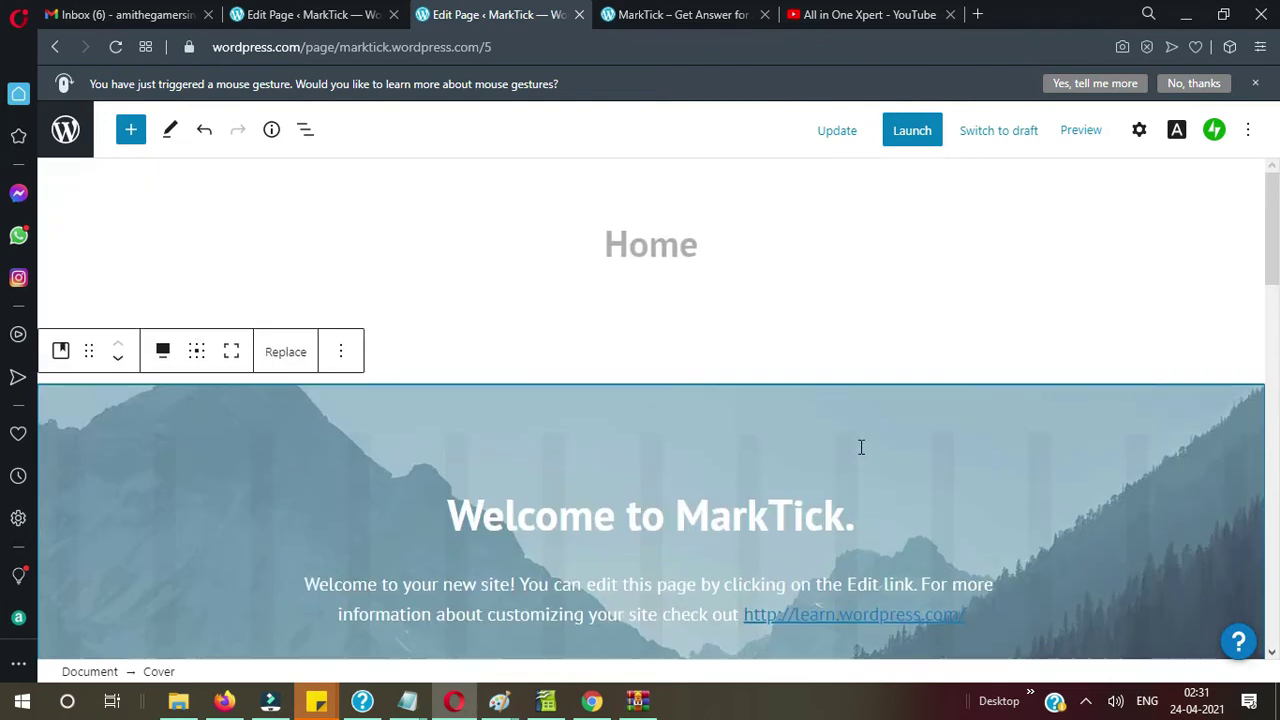
scroll(860, 447, down, 8)
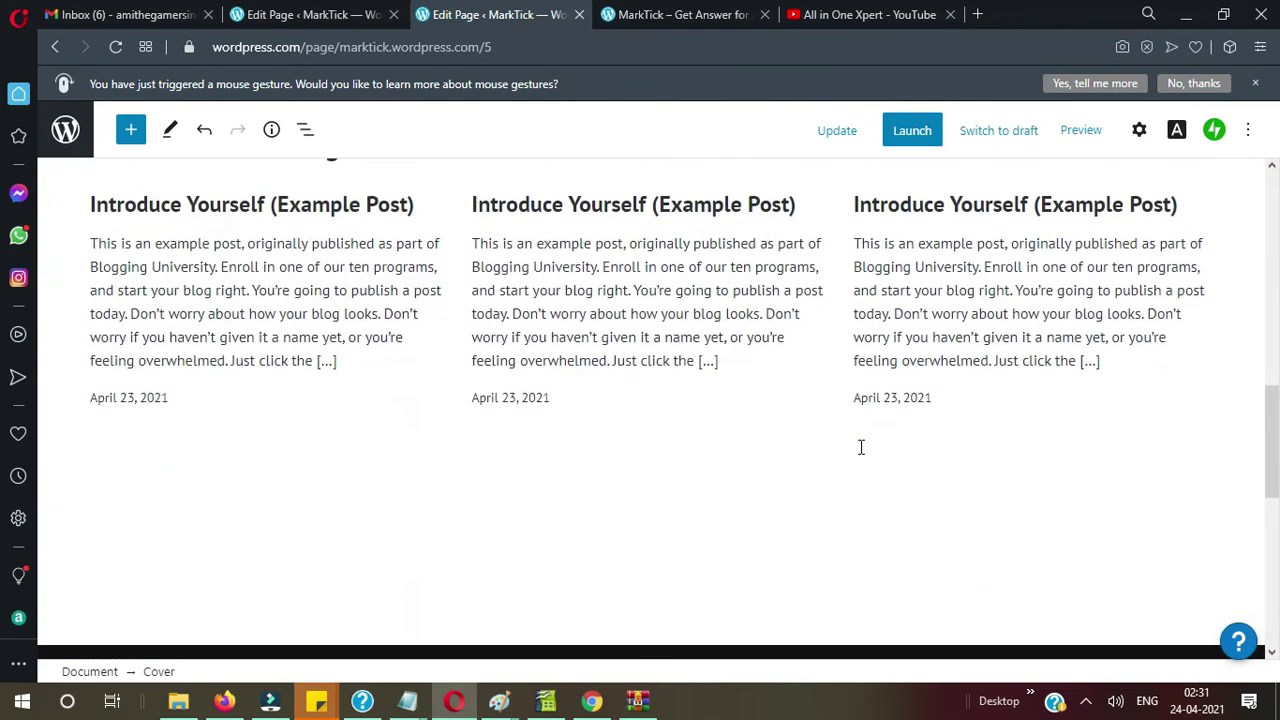
scroll(860, 447, down, 2)
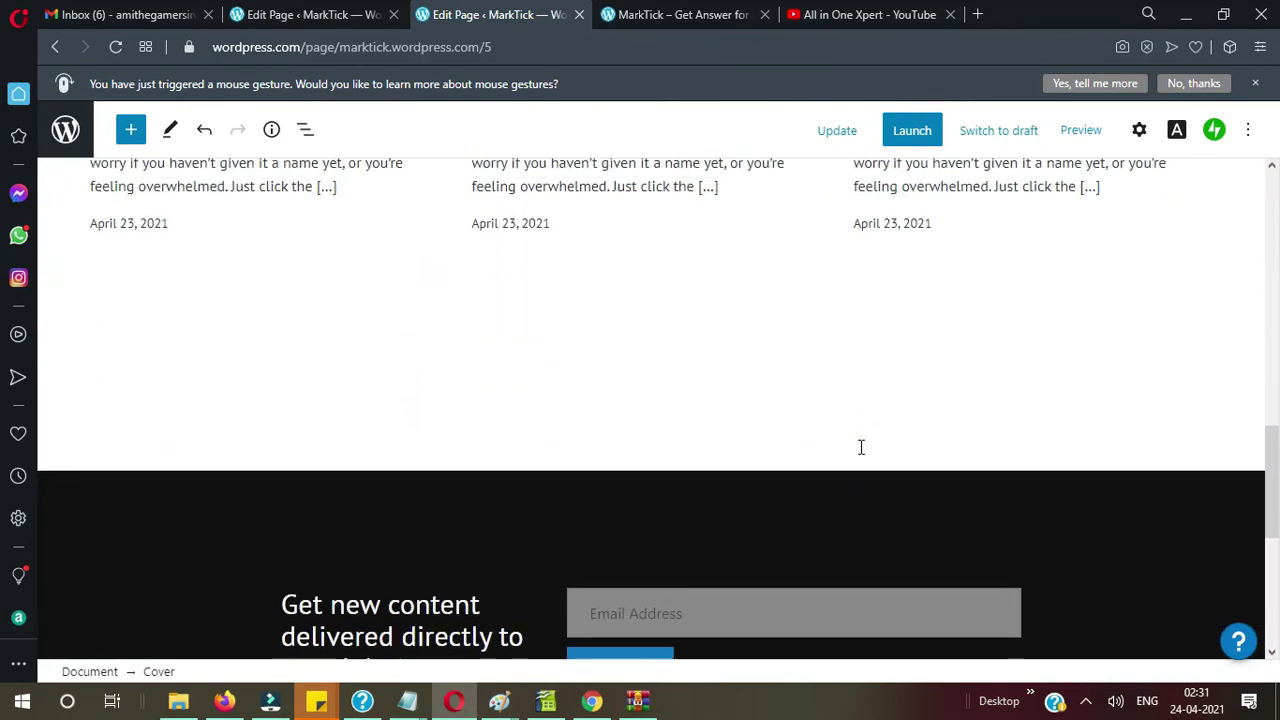
click(830, 137)
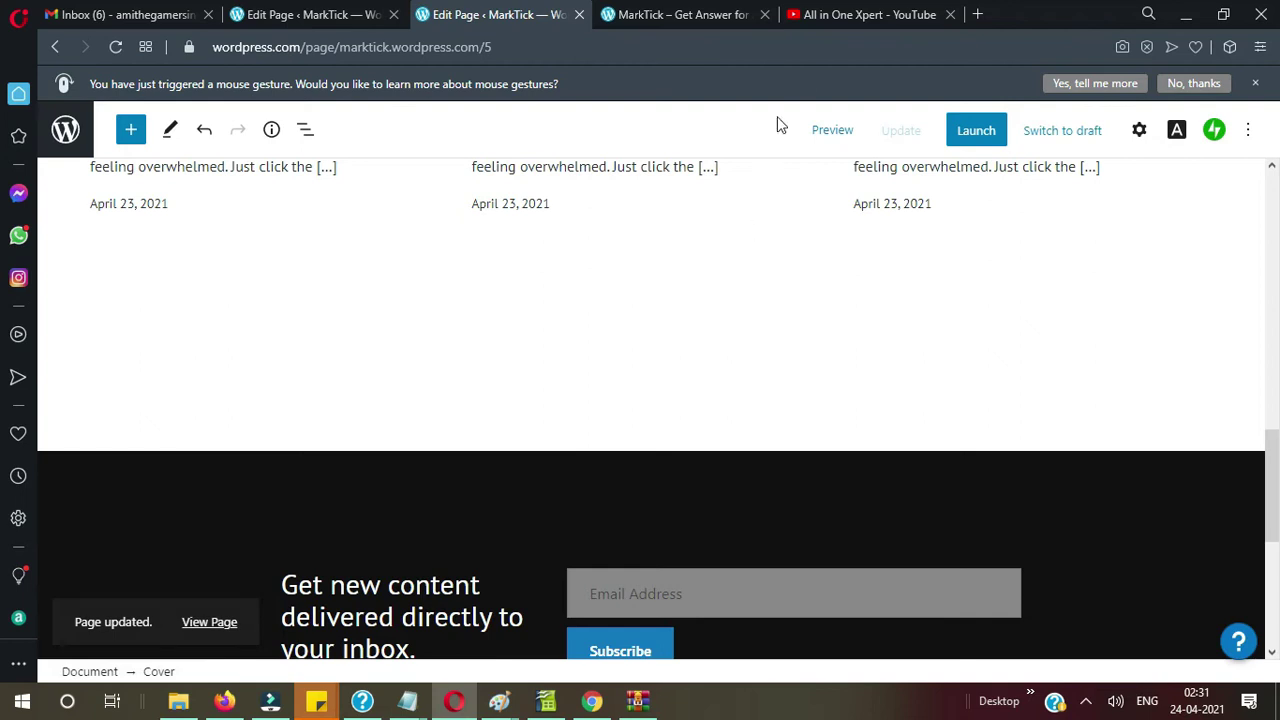
click(952, 16)
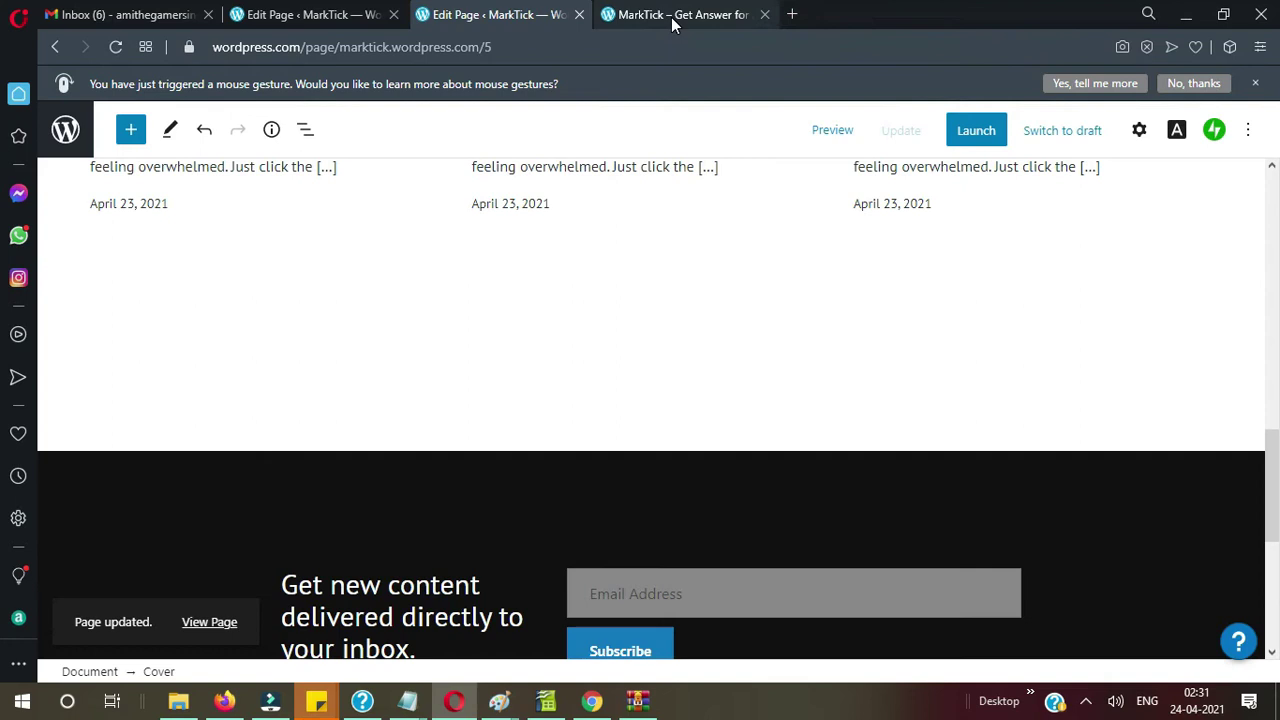
Step: Reload the marktick.wordpress.com homepage, test where its "Learn more" button leads, and return to the homepage
click(670, 26)
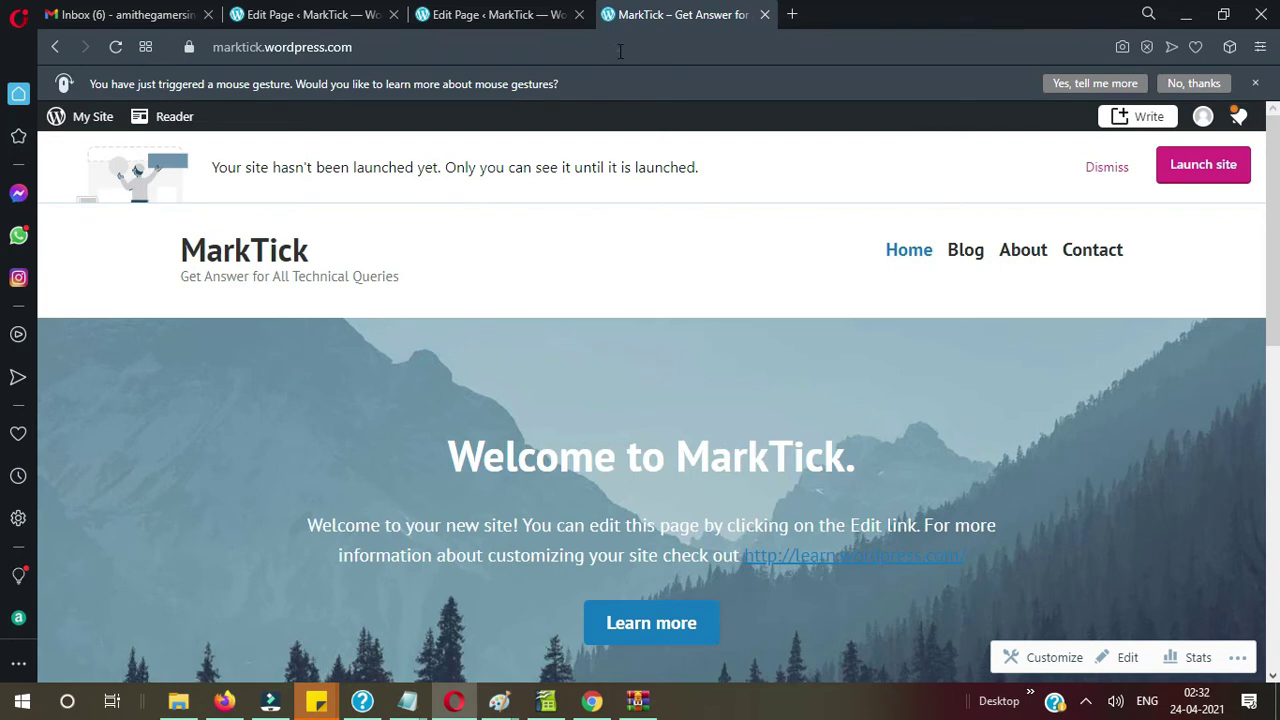
click(620, 51)
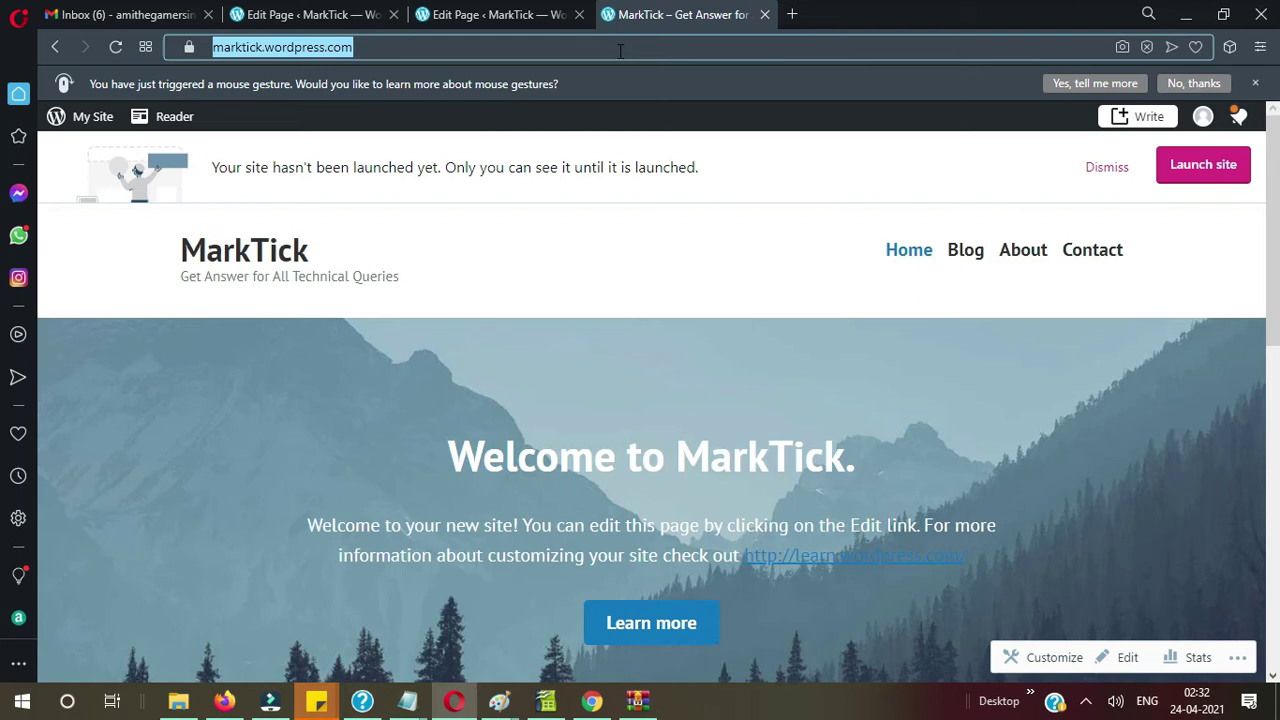
key(Return)
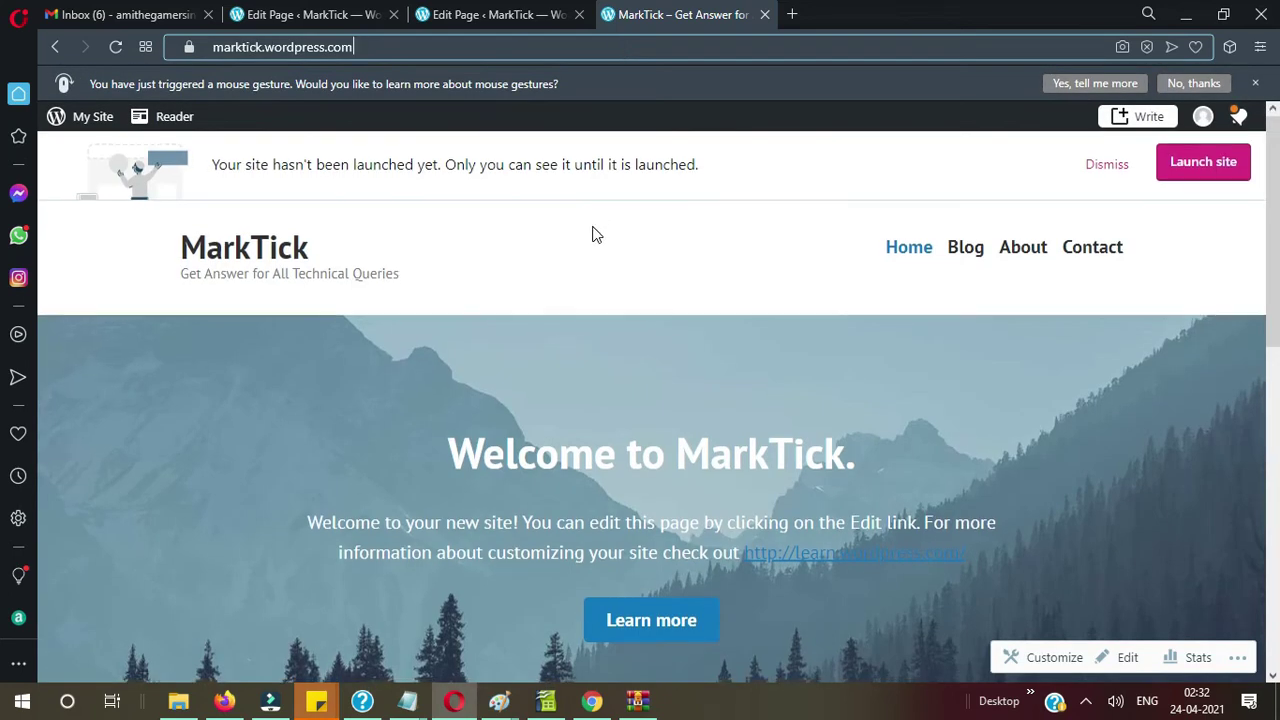
scroll(594, 234, down, 2)
click(622, 410)
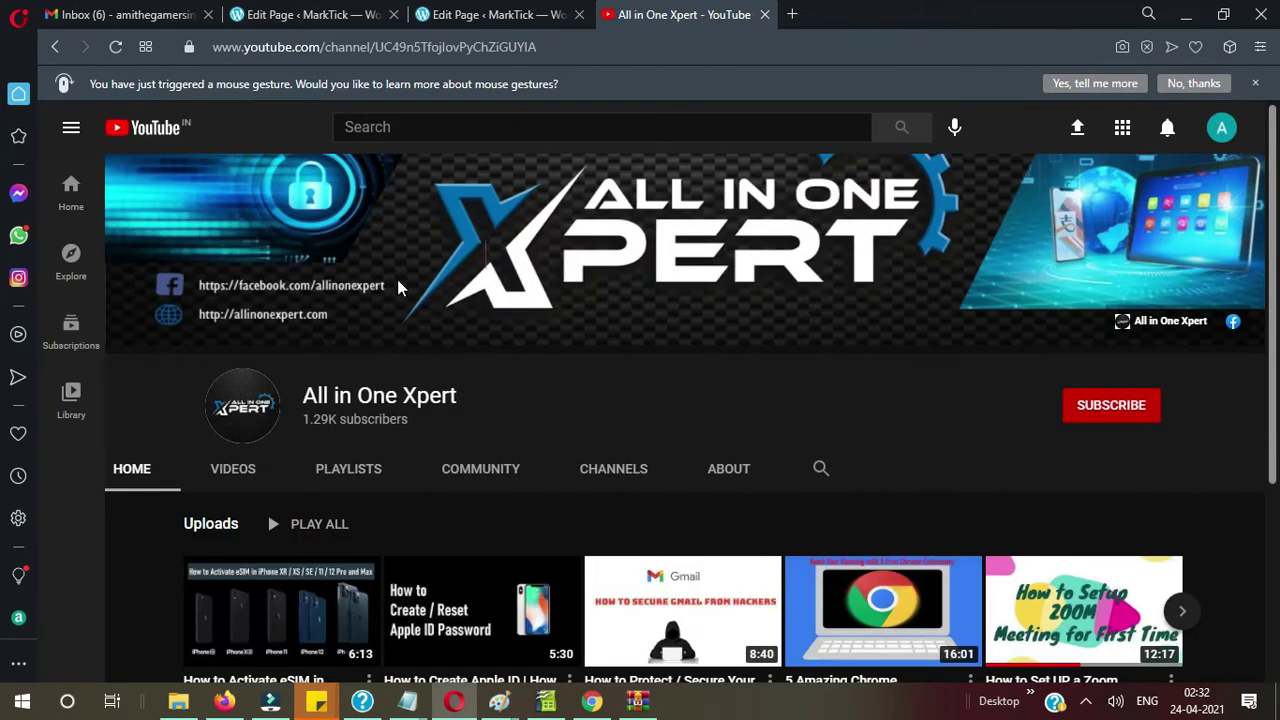
scroll(397, 286, down, 2)
scroll(397, 286, up, 2)
click(54, 47)
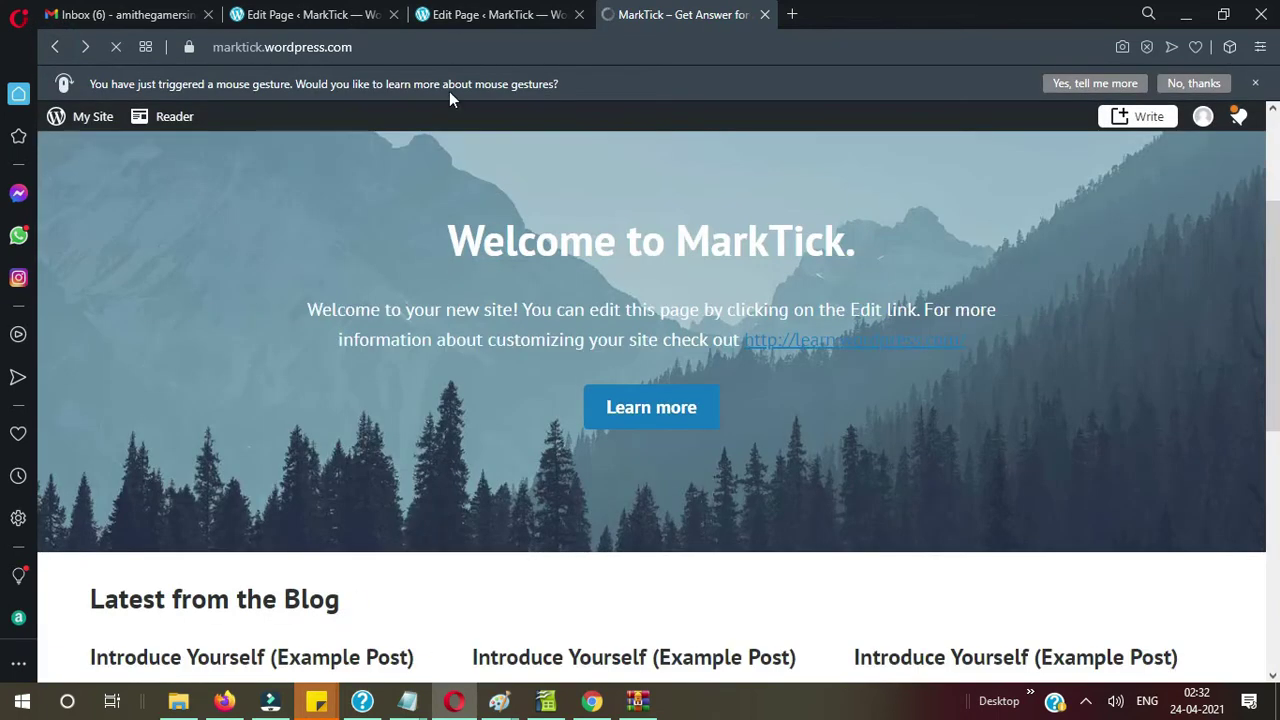
Step: In the first Home page editor tab, set the "Learn more" button's link to open in a new tab and update the page
click(468, 16)
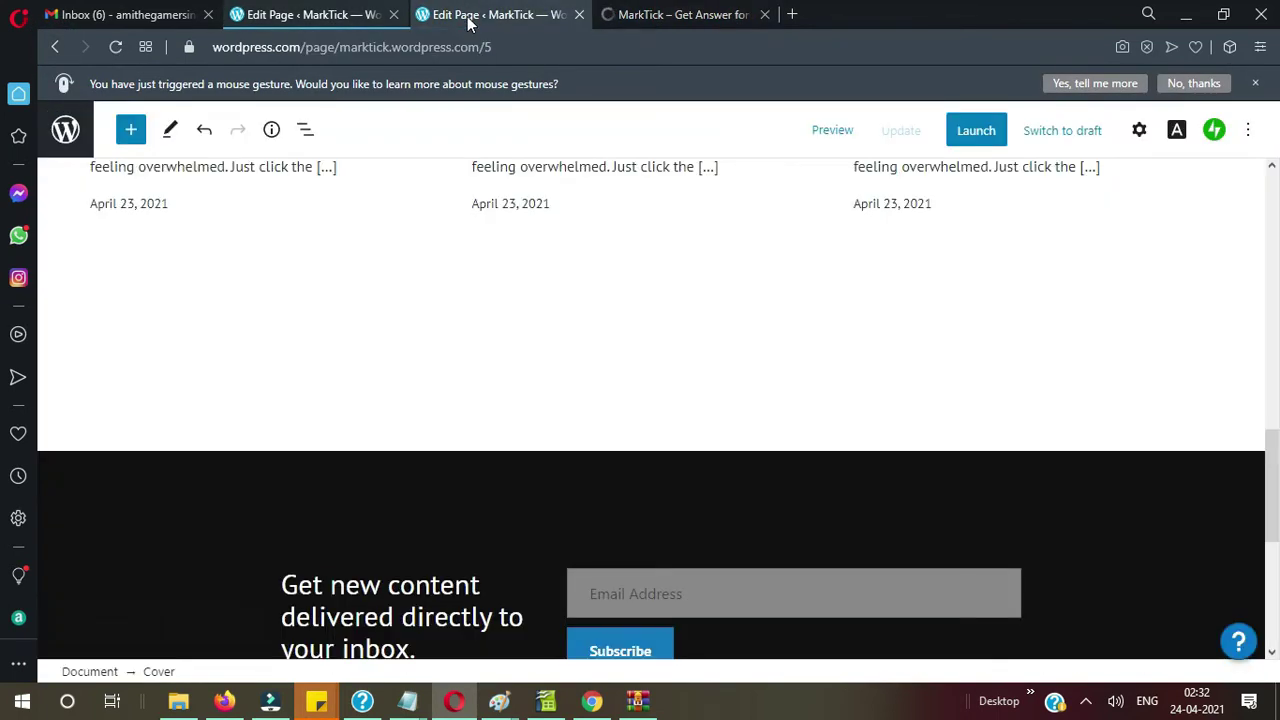
click(320, 16)
scroll(474, 324, down, 3)
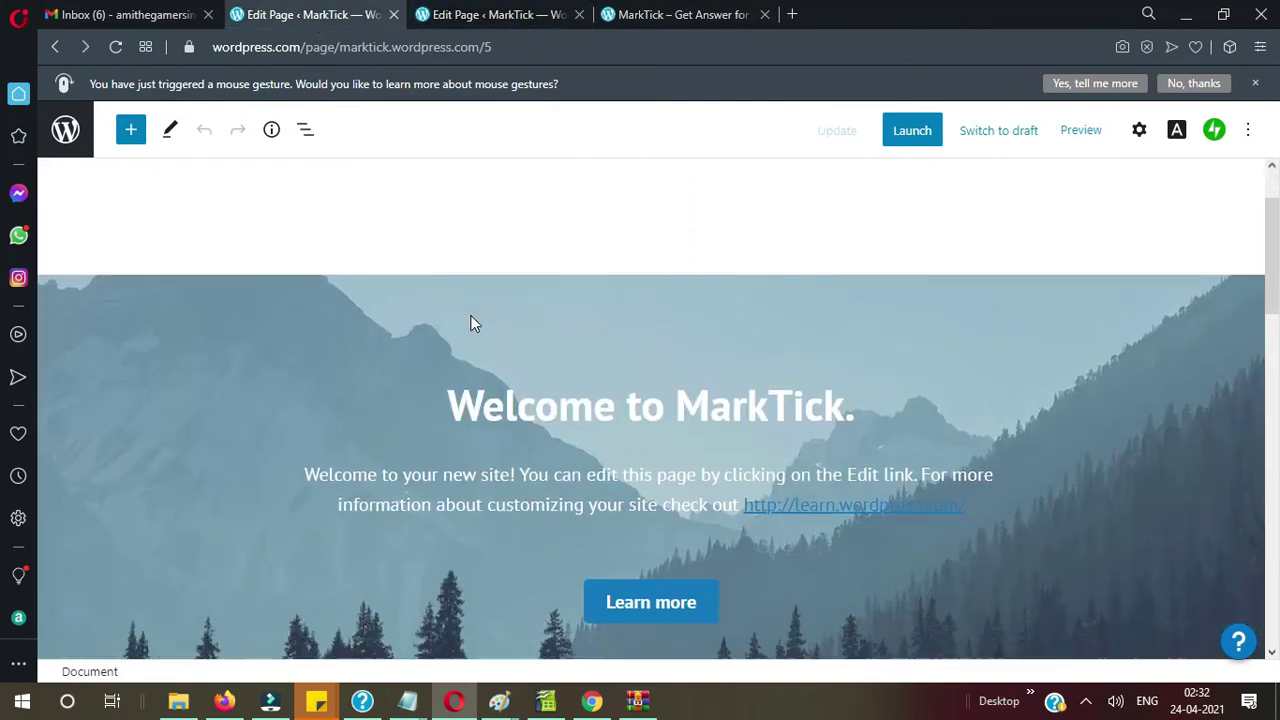
click(652, 425)
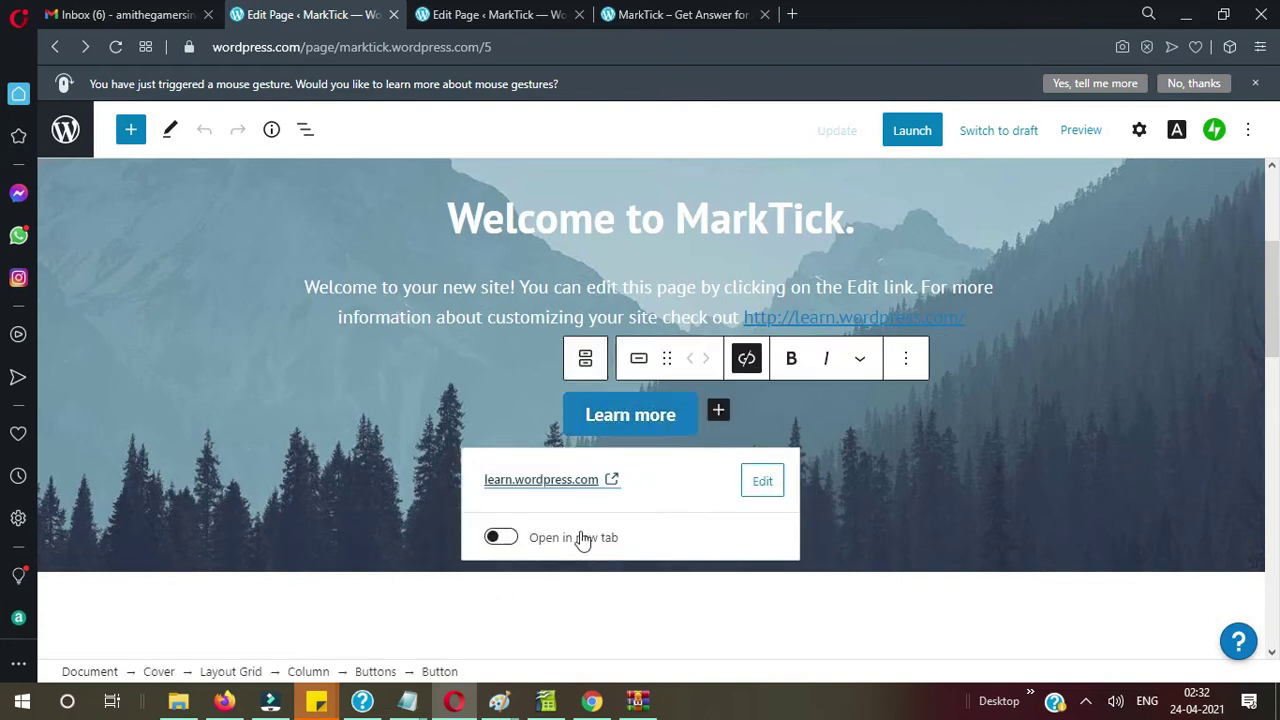
click(503, 538)
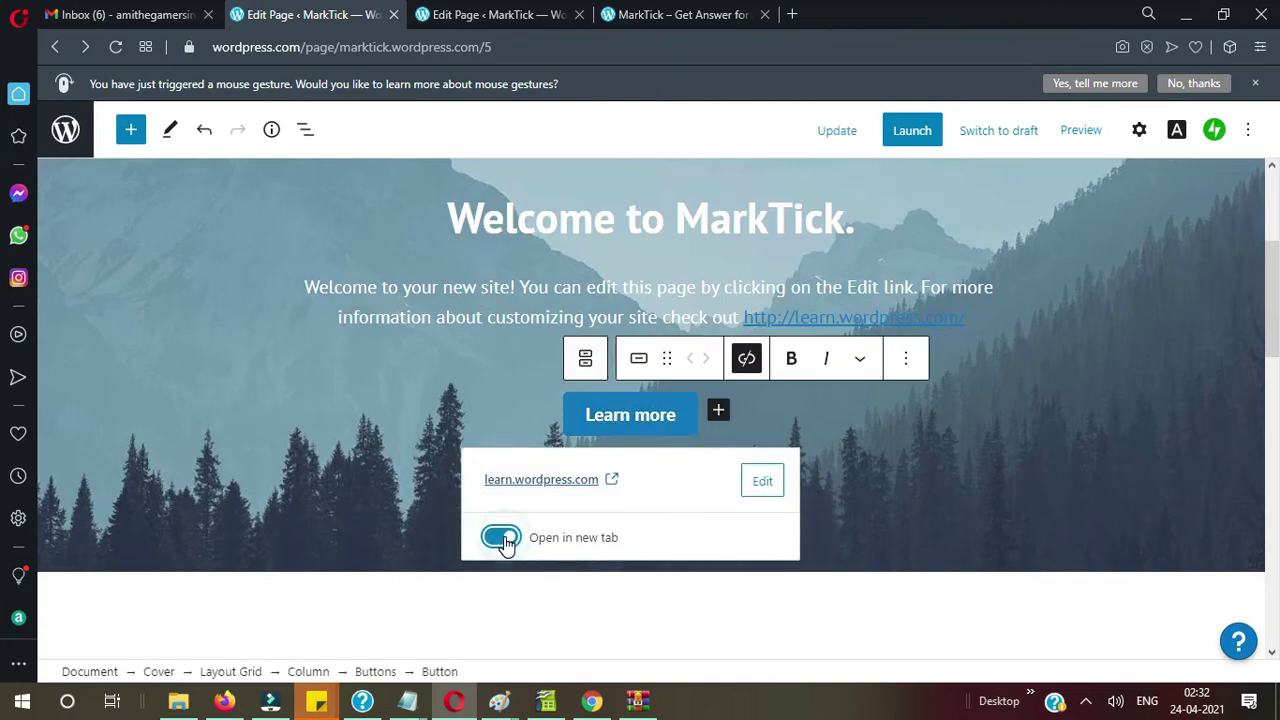
click(835, 128)
Step: Reload the marktick.wordpress.com homepage, test whether "Learn more" opens a new tab, and close the tab it opens
click(650, 10)
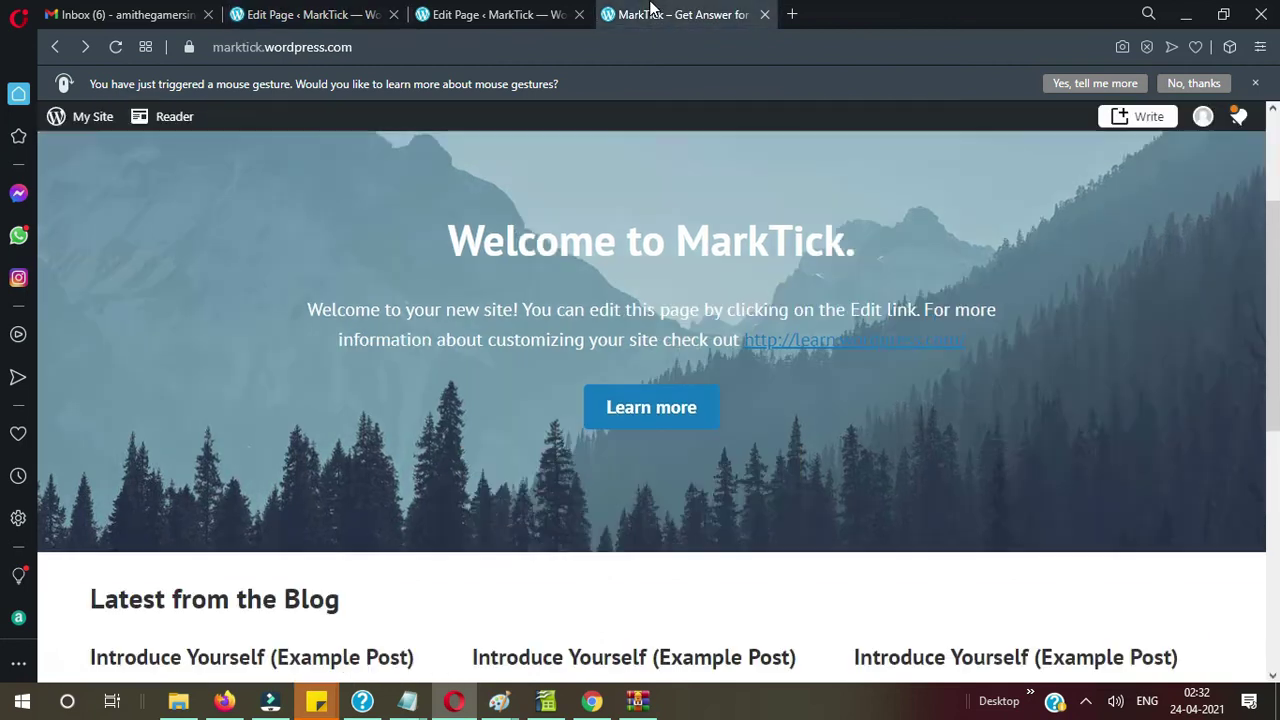
click(592, 49)
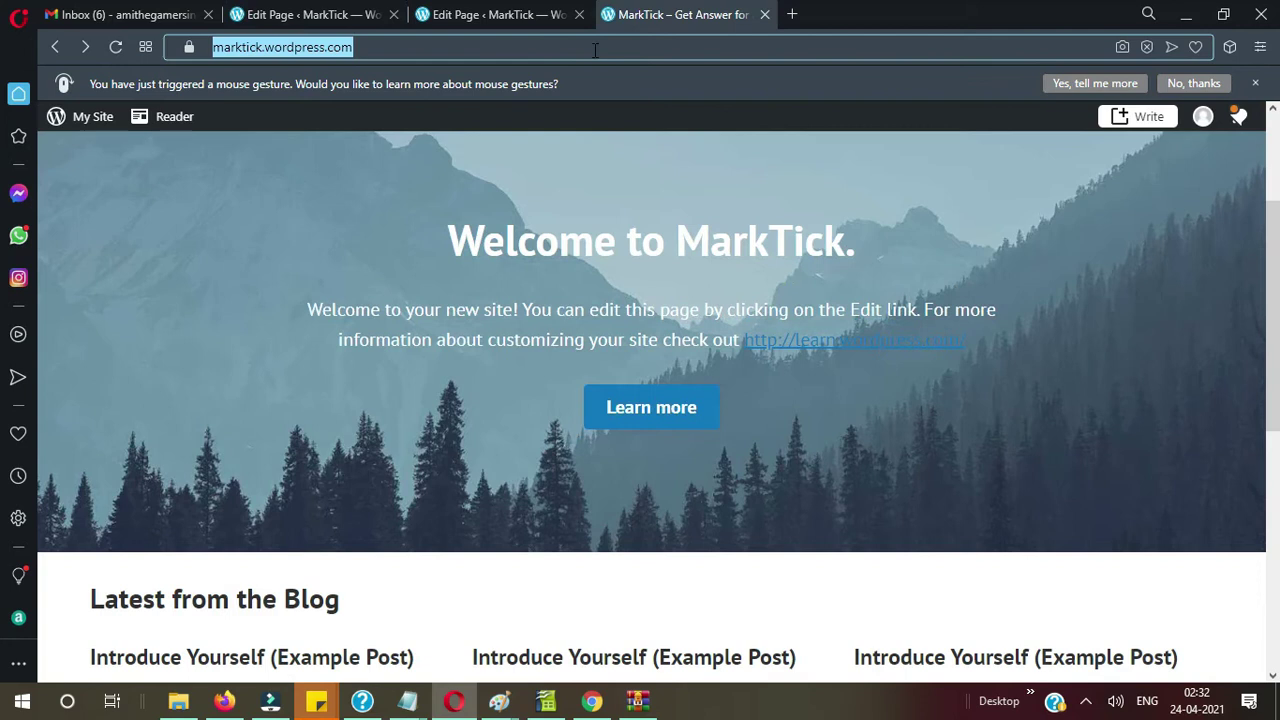
key(Return)
click(545, 18)
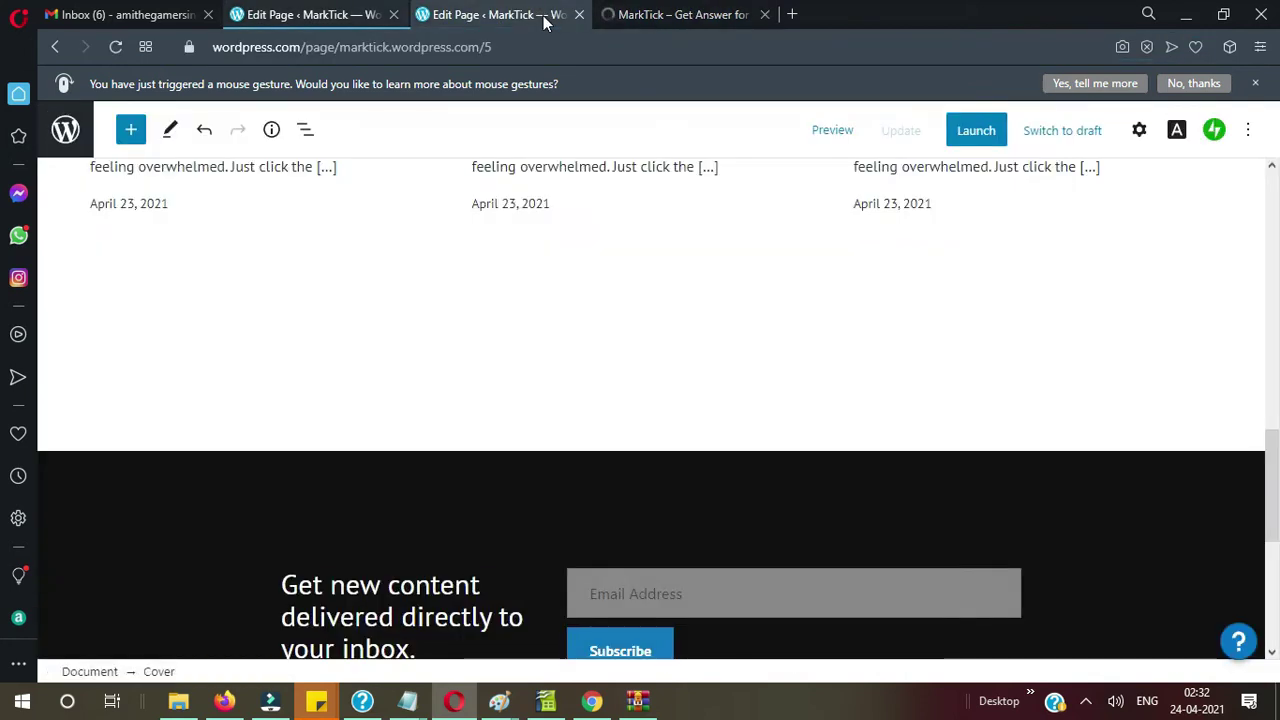
click(652, 18)
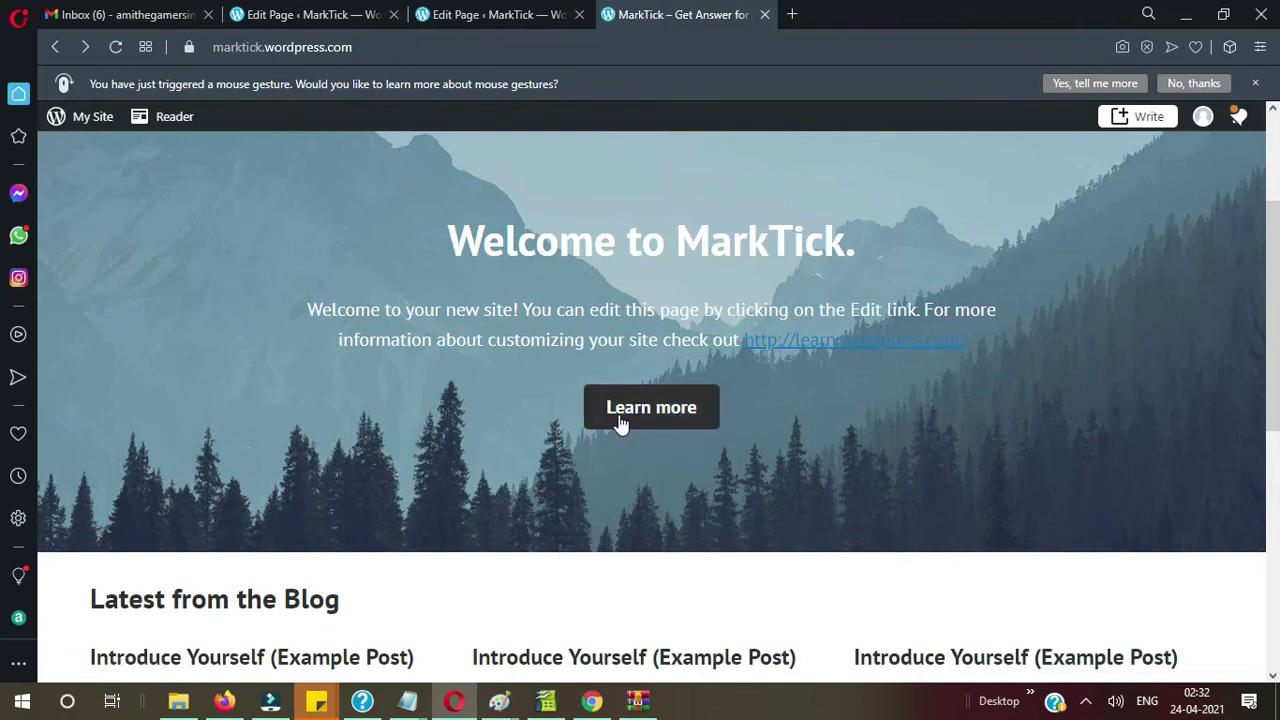
click(619, 423)
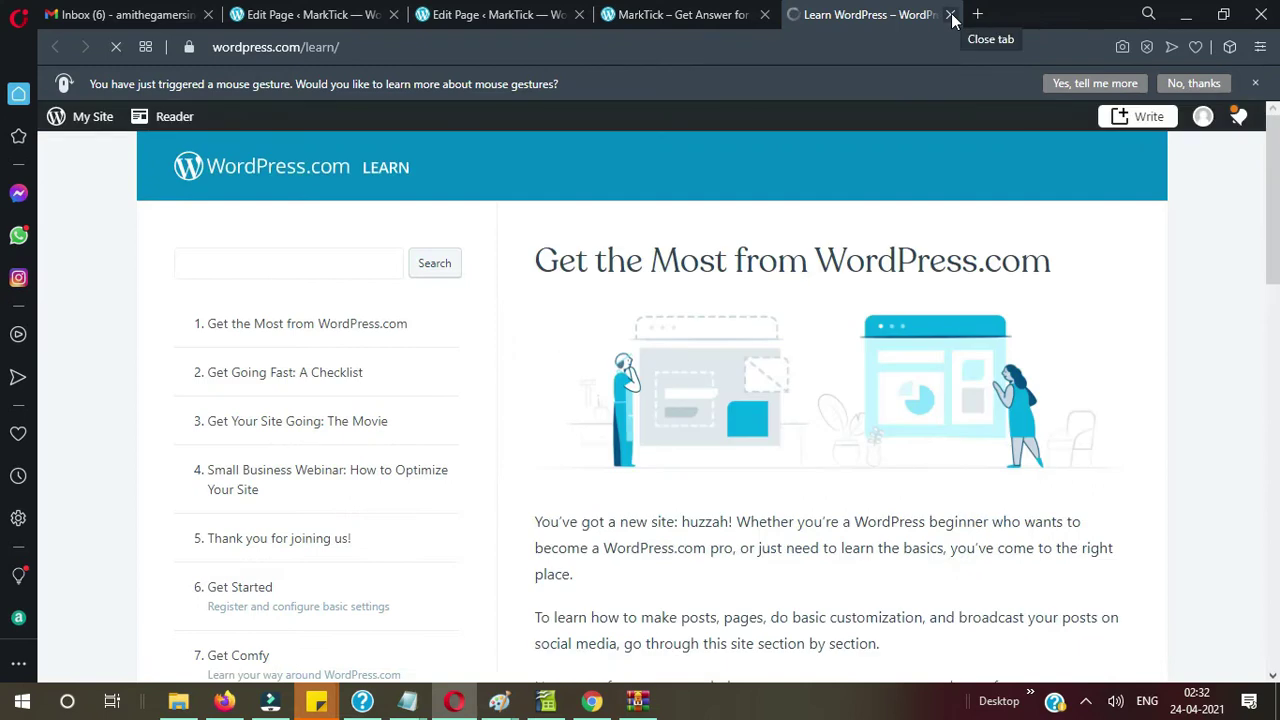
click(950, 15)
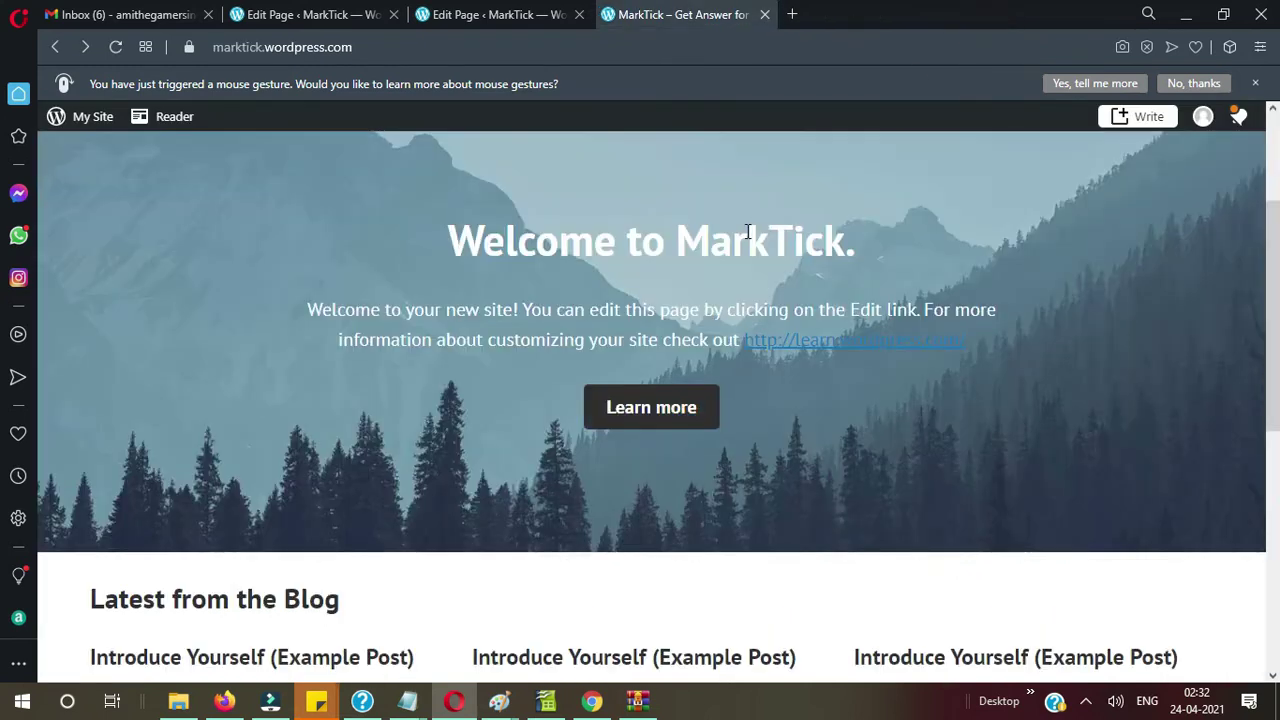
click(510, 18)
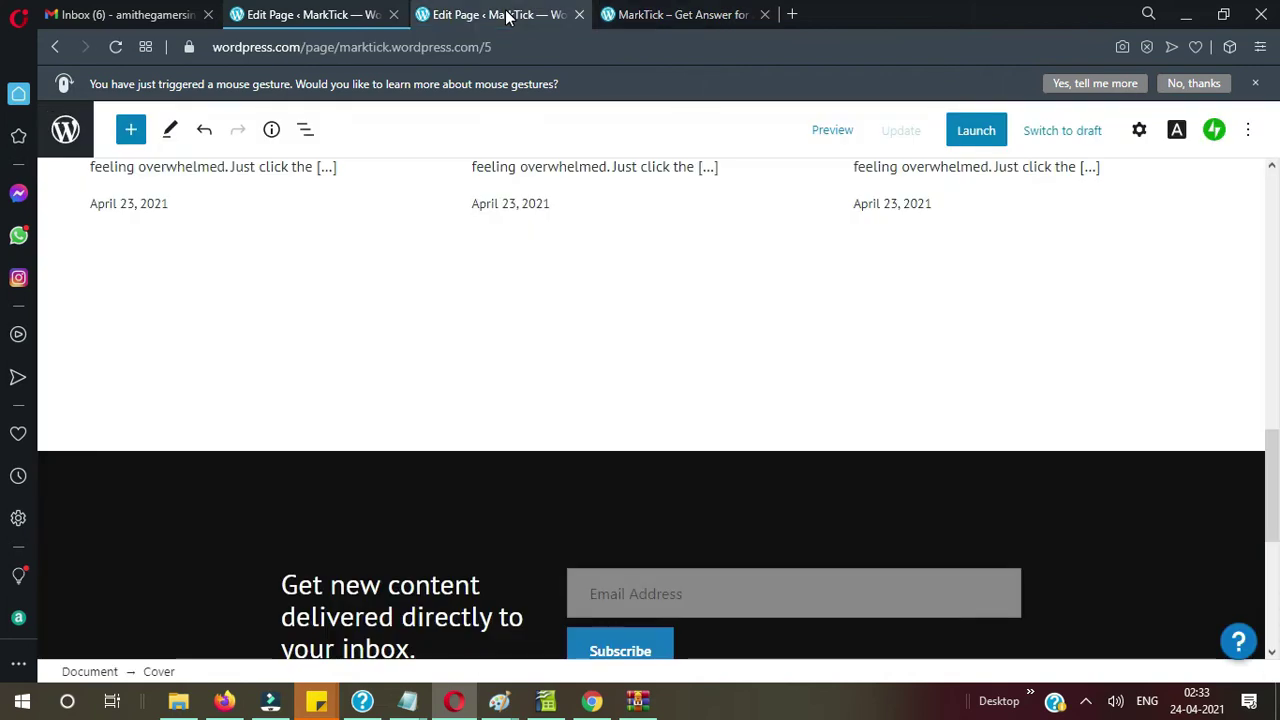
click(314, 14)
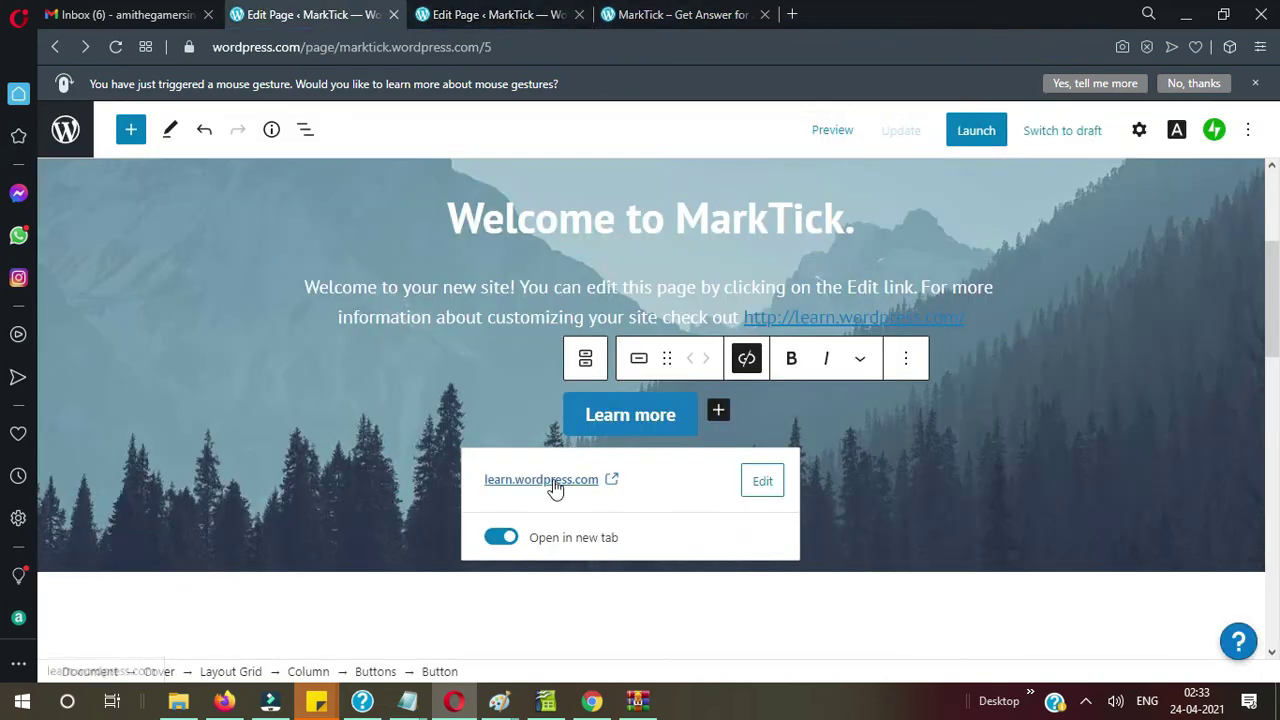
click(765, 484)
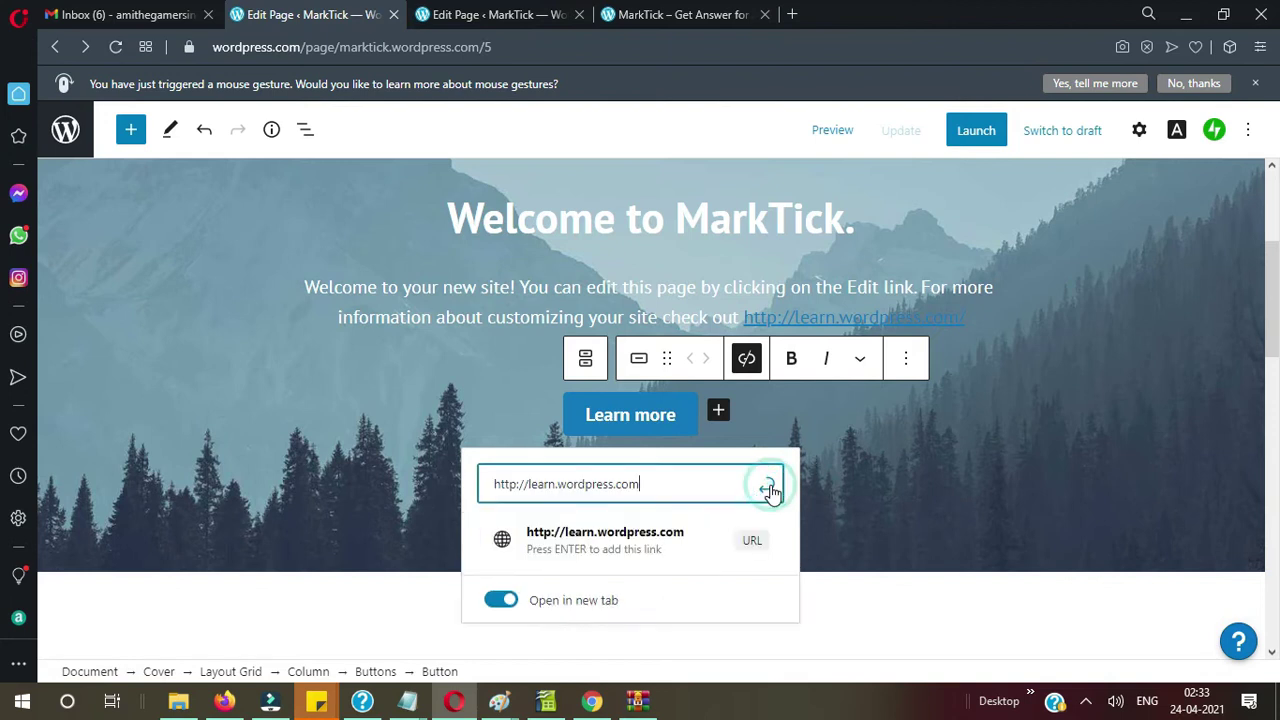
key(ctrl+a)
text(https://www.youtube.com/channel/UC49n5TfojlovPyChZiGUYIA)
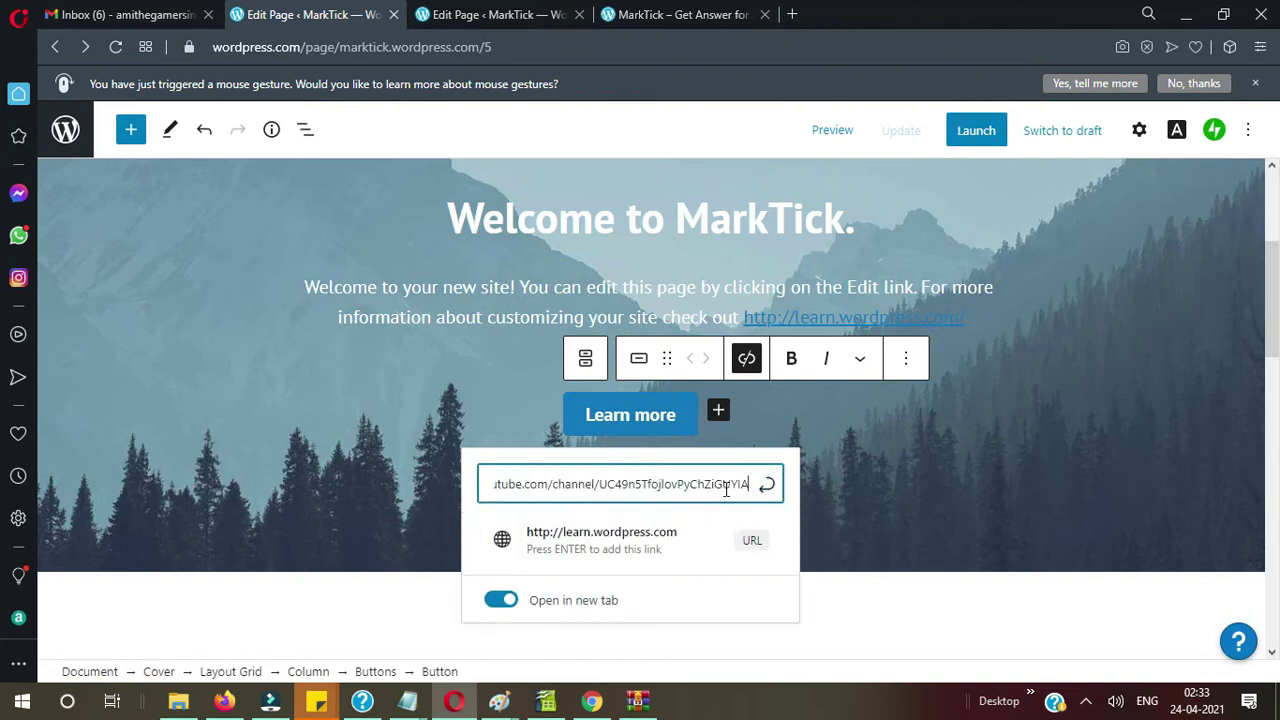
click(777, 485)
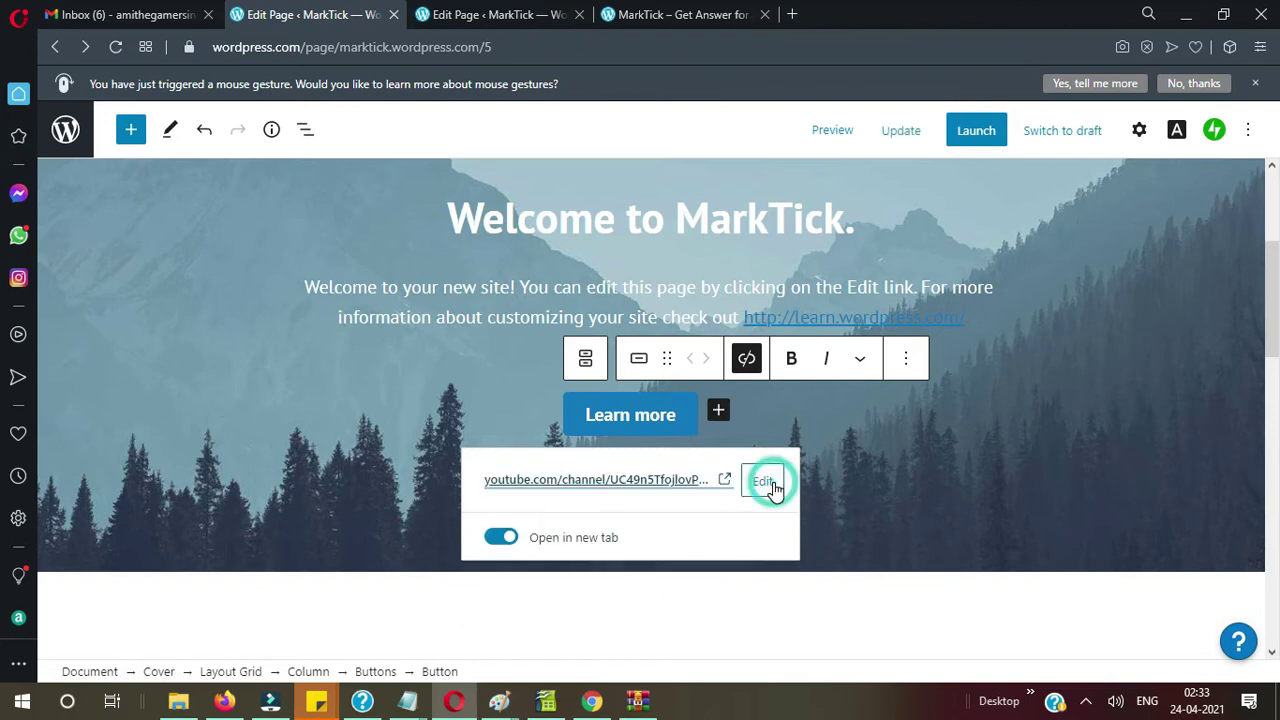
click(875, 466)
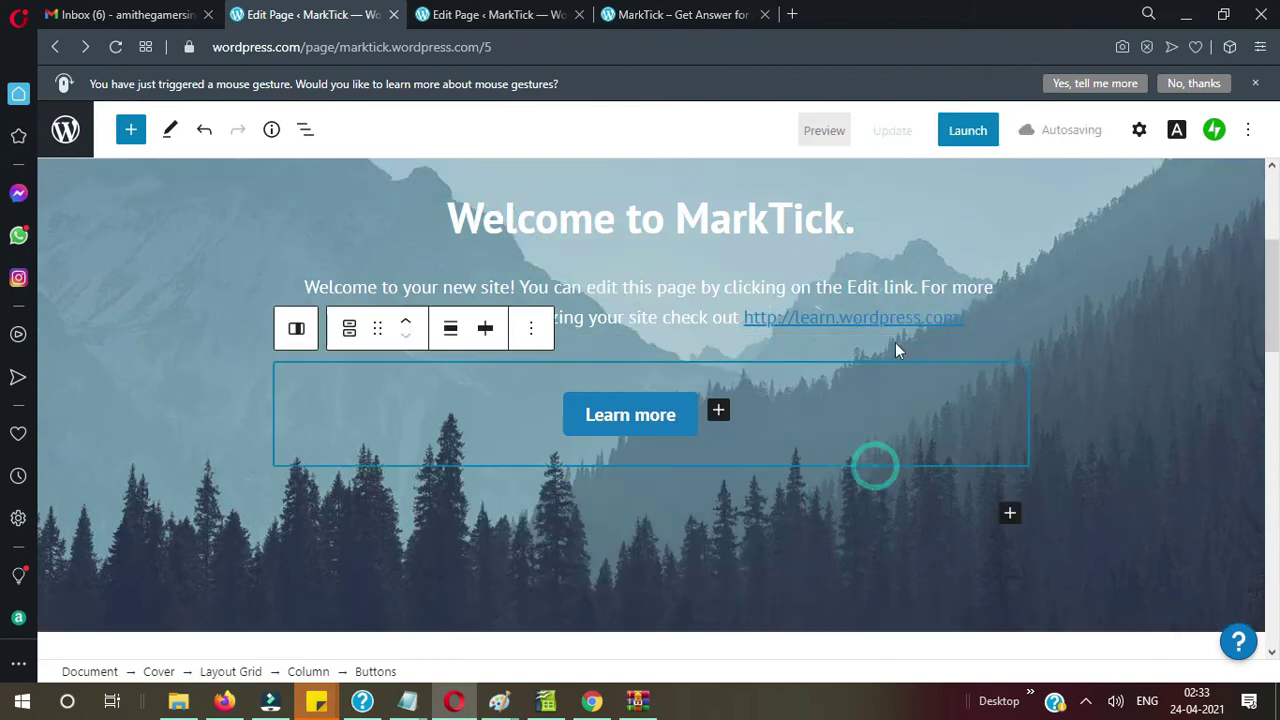
click(895, 140)
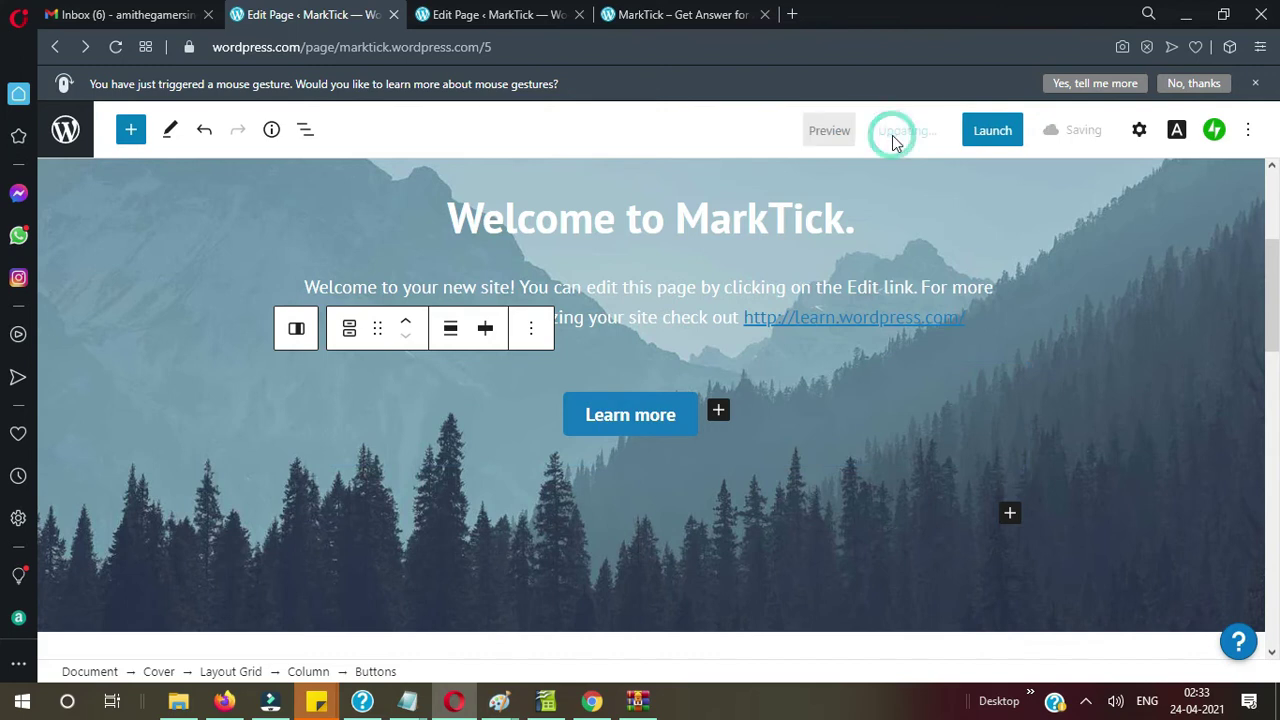
Step: Reload the marktick.wordpress.com homepage, test that "Learn more" opens the YouTube channel in a new tab, and close that tab
click(665, 20)
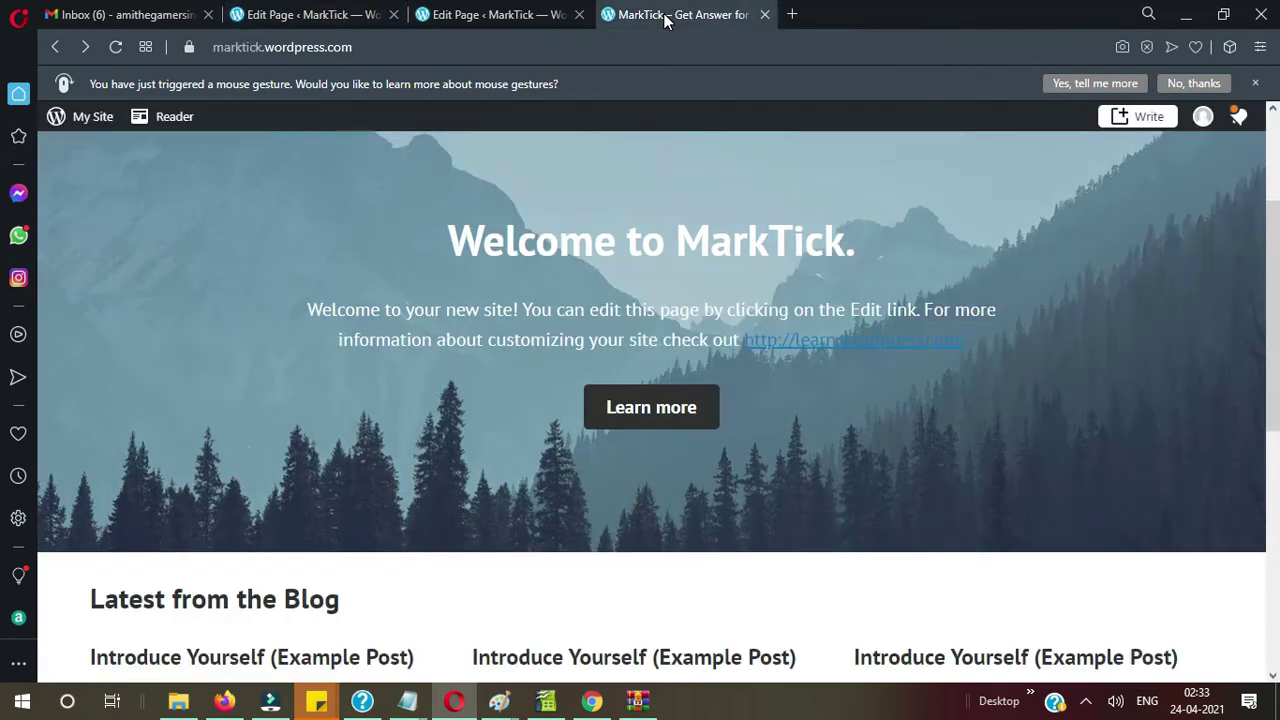
click(620, 48)
key(Return)
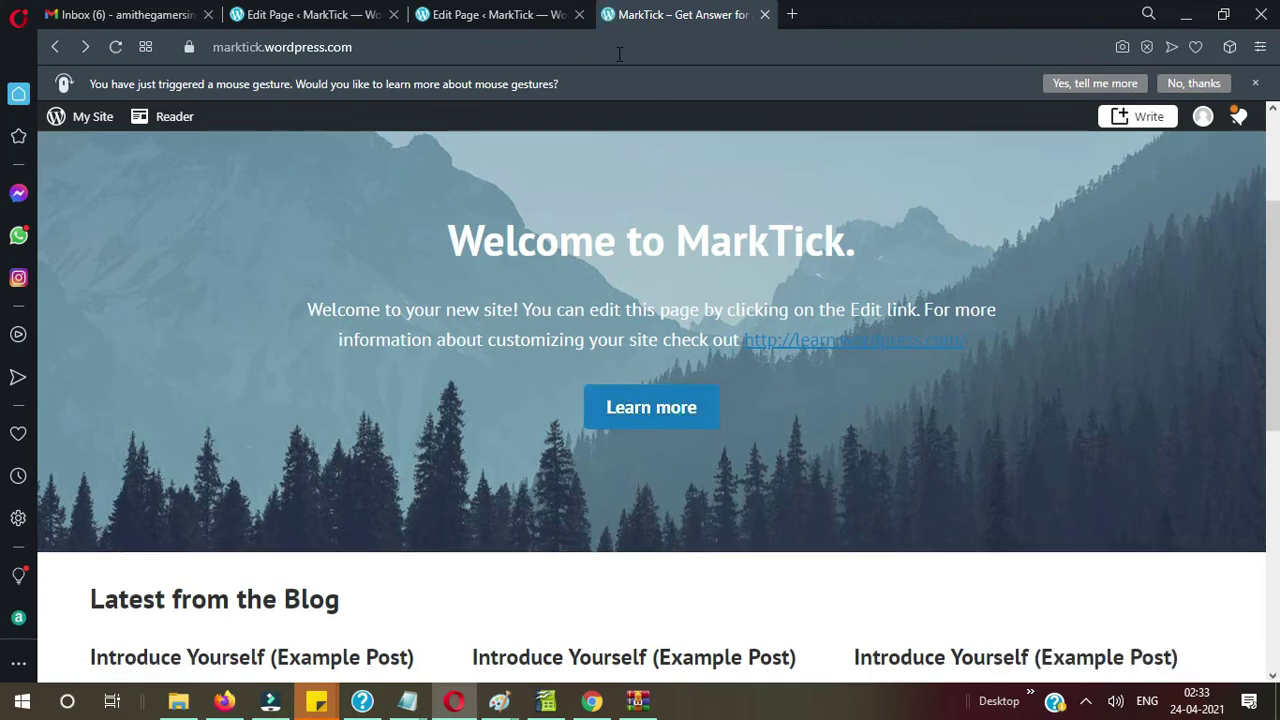
click(627, 410)
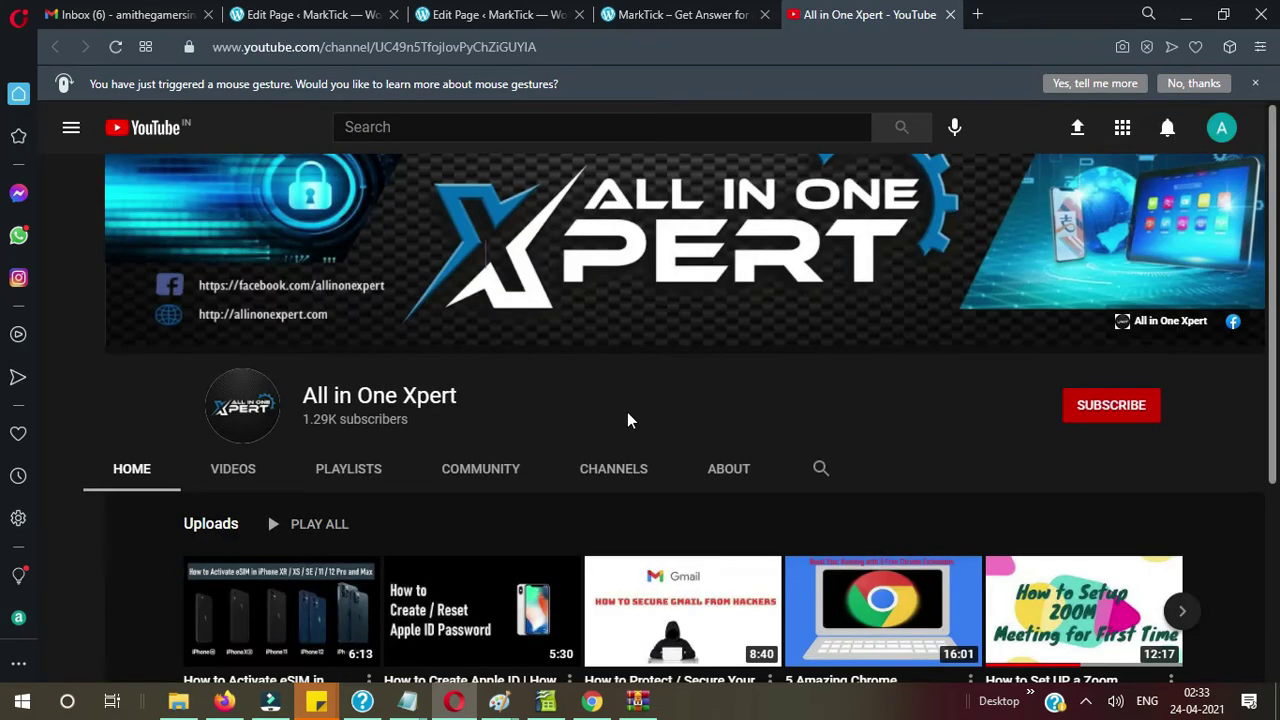
scroll(627, 420, down, 3)
scroll(627, 420, up, 3)
click(949, 14)
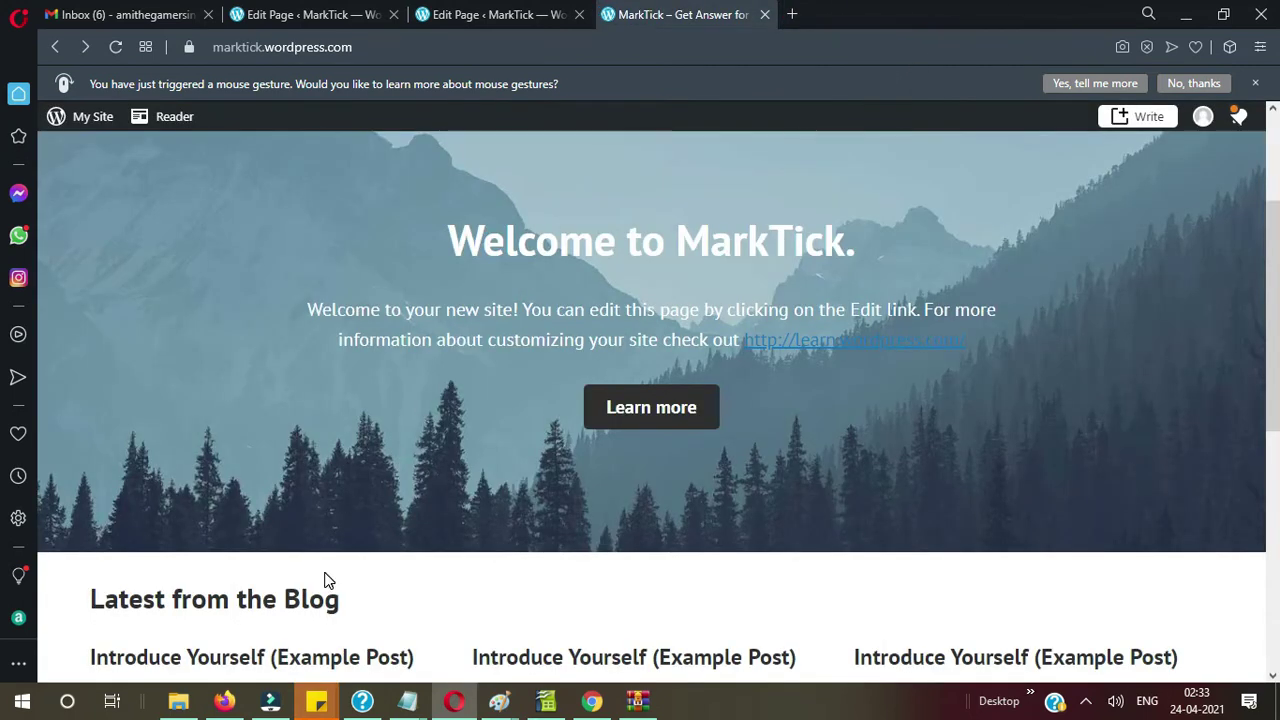
Step: Open "Zoom meeting with friends.docx" from the Content folder, skim the article, and return to the browser with the MarkTick site
click(186, 704)
click(197, 322)
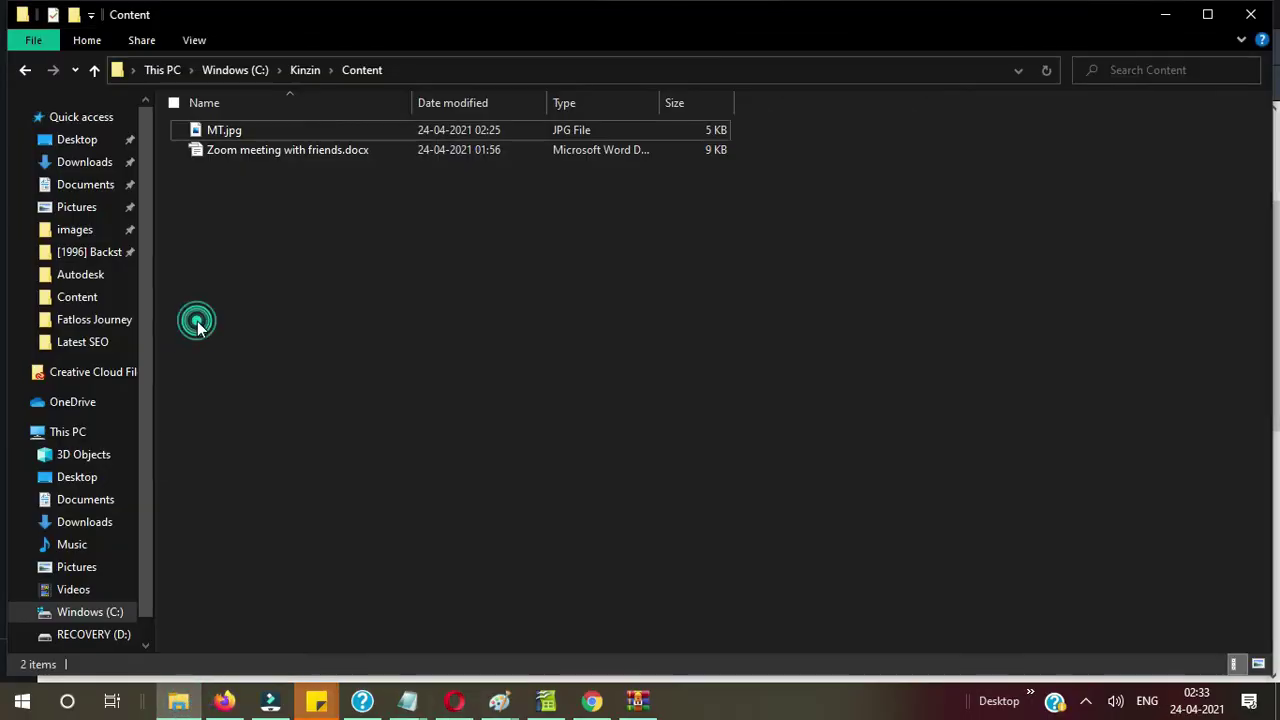
click(247, 156)
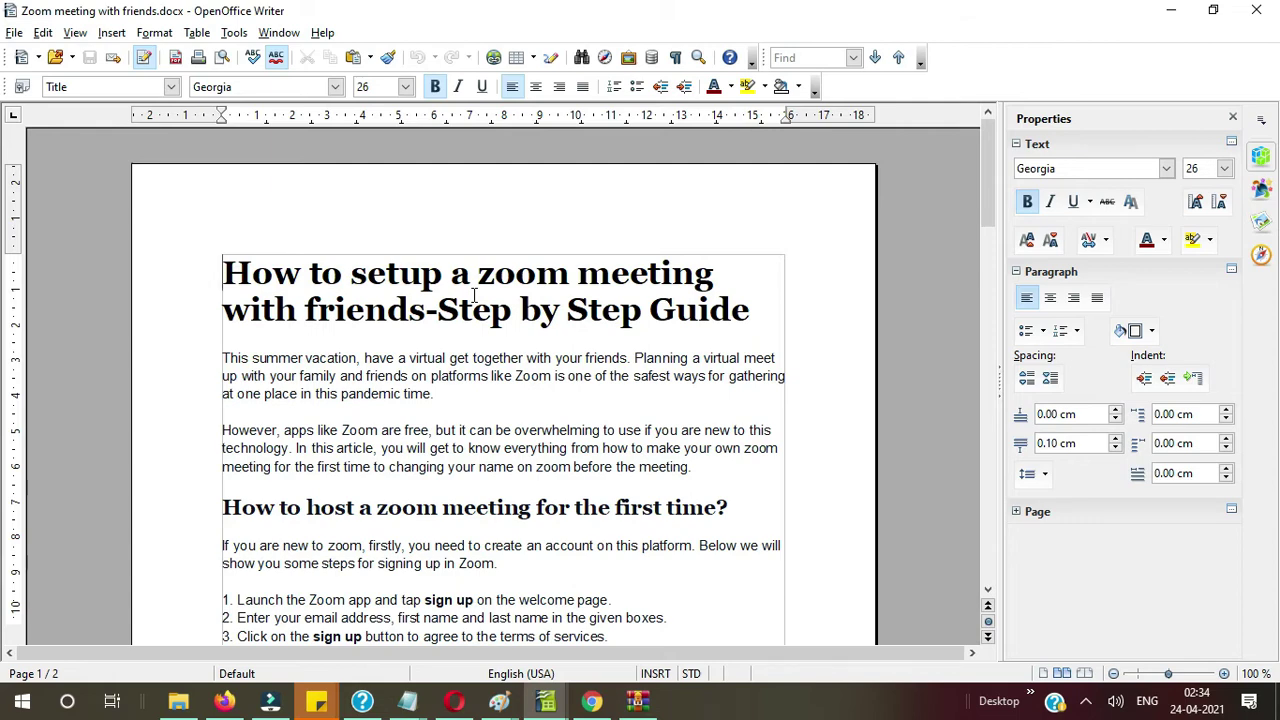
scroll(522, 450, down, 20)
scroll(522, 450, up, 15)
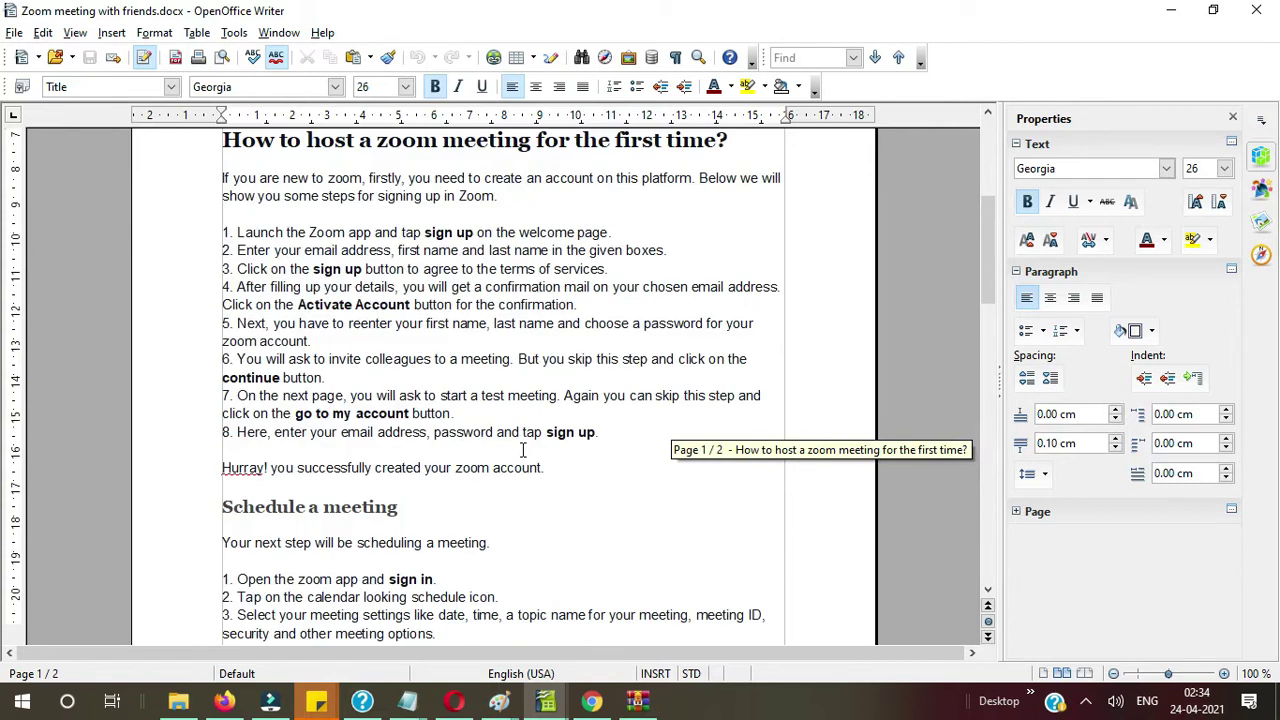
scroll(522, 450, up, 7)
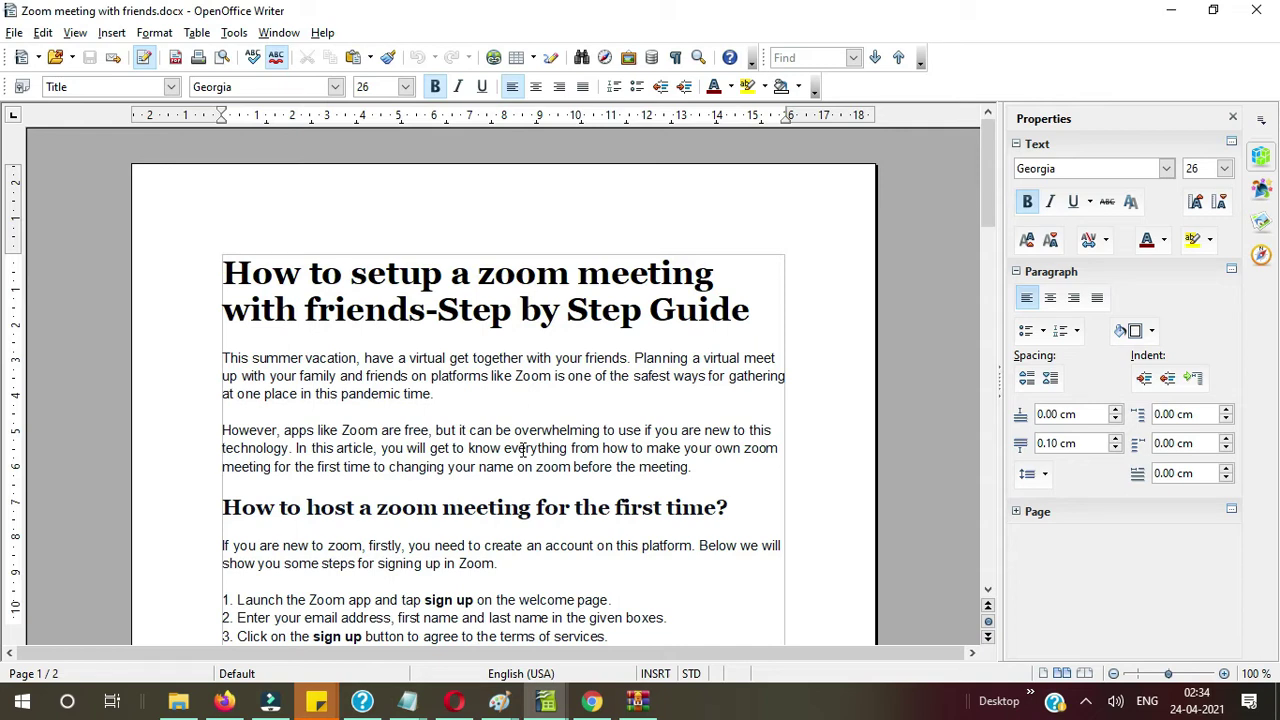
key(alt+Tab)
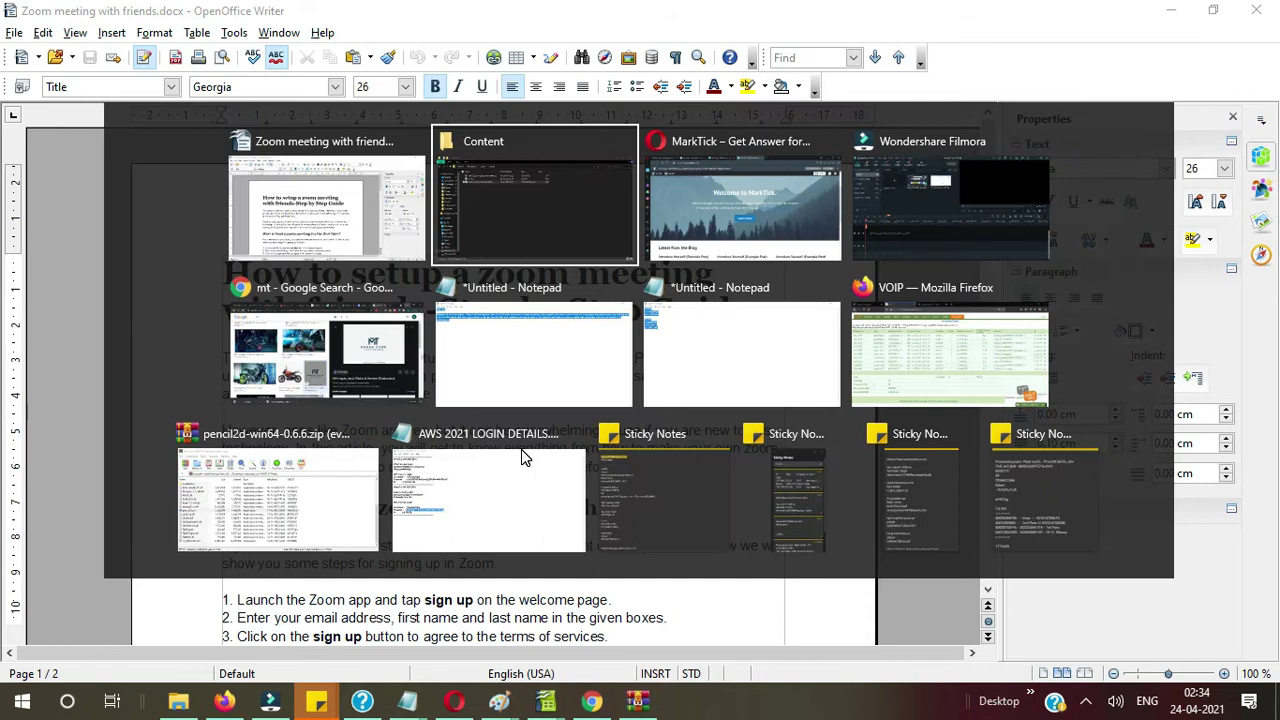
key(alt+Tab)
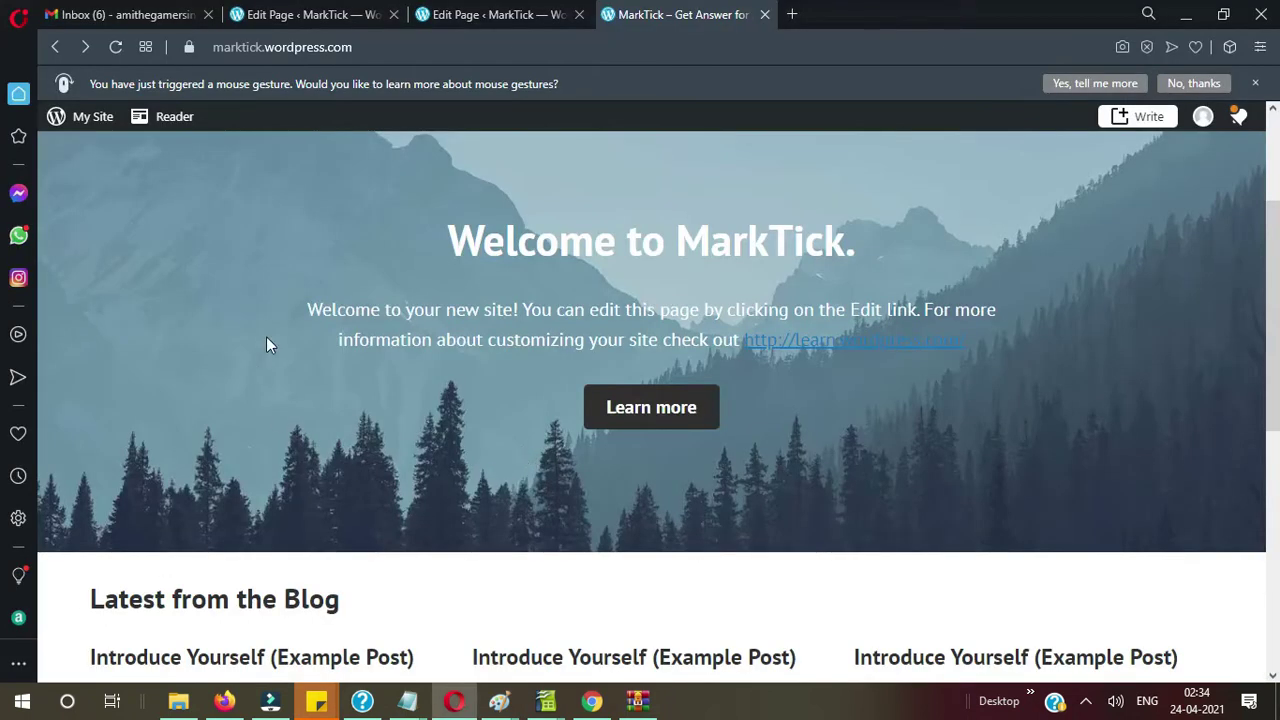
Step: Compare the two open Home page editor tabs and close the first one
click(465, 14)
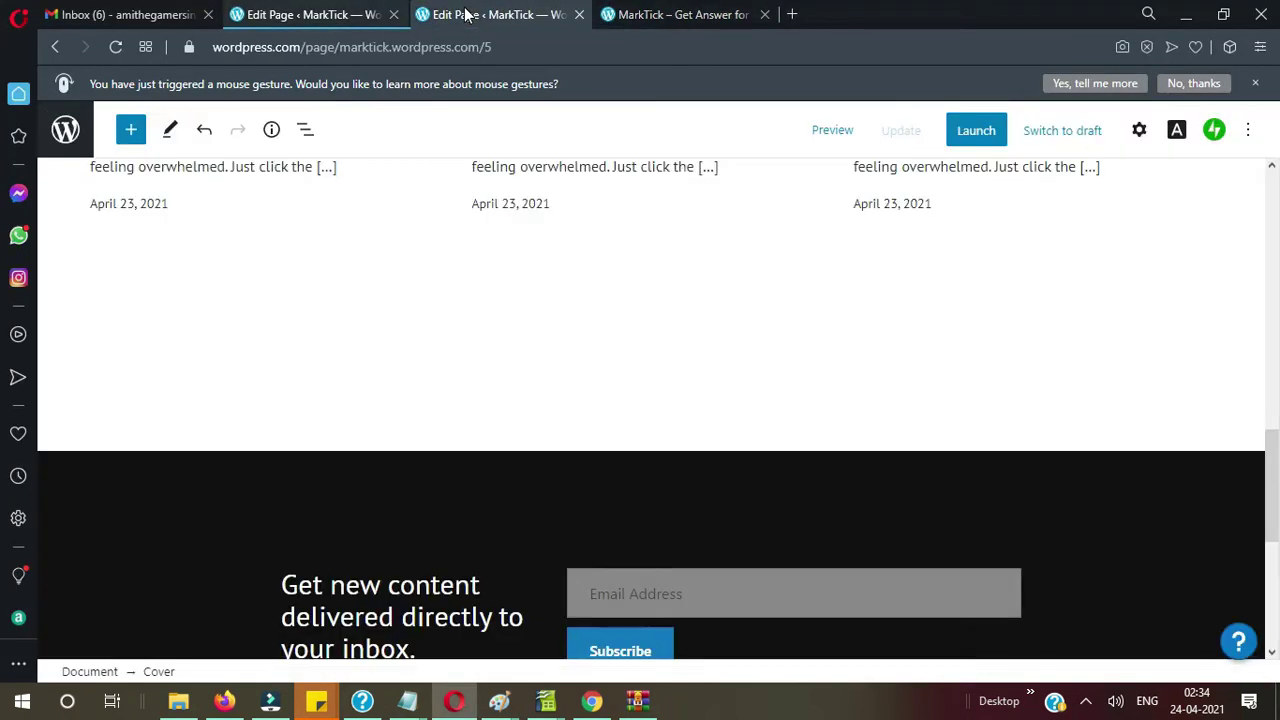
click(330, 12)
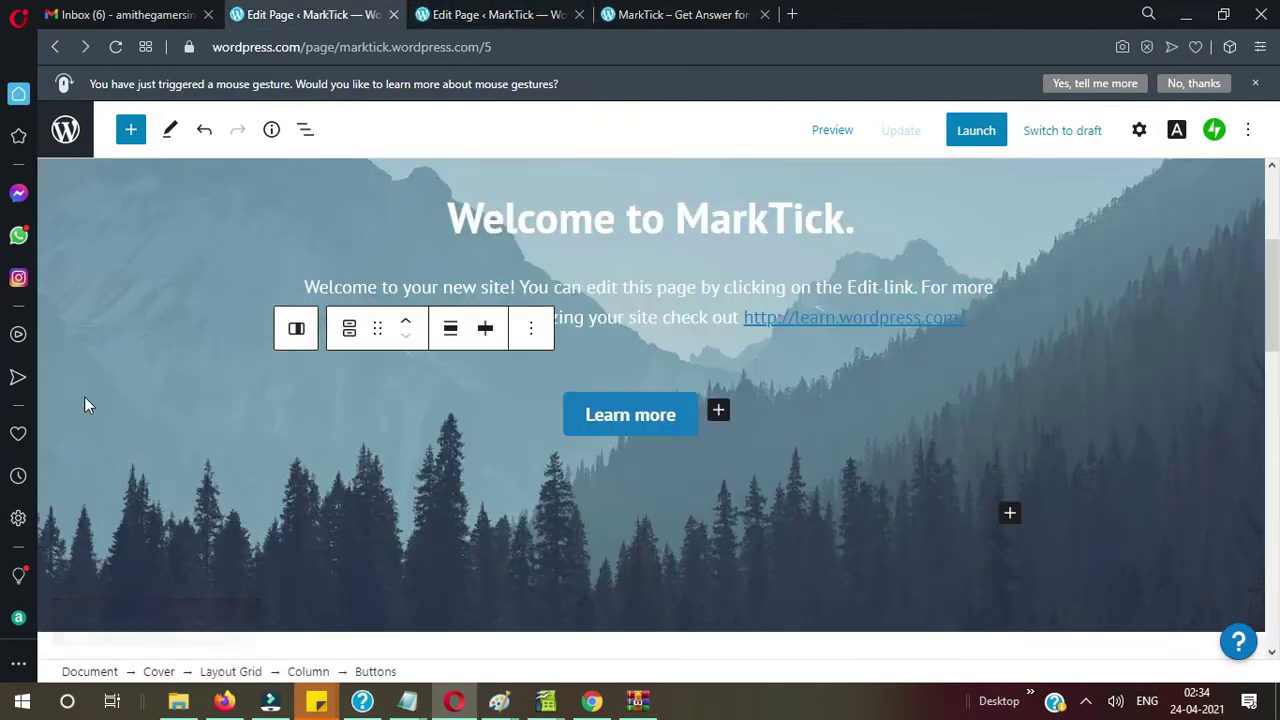
scroll(234, 266, up, 3)
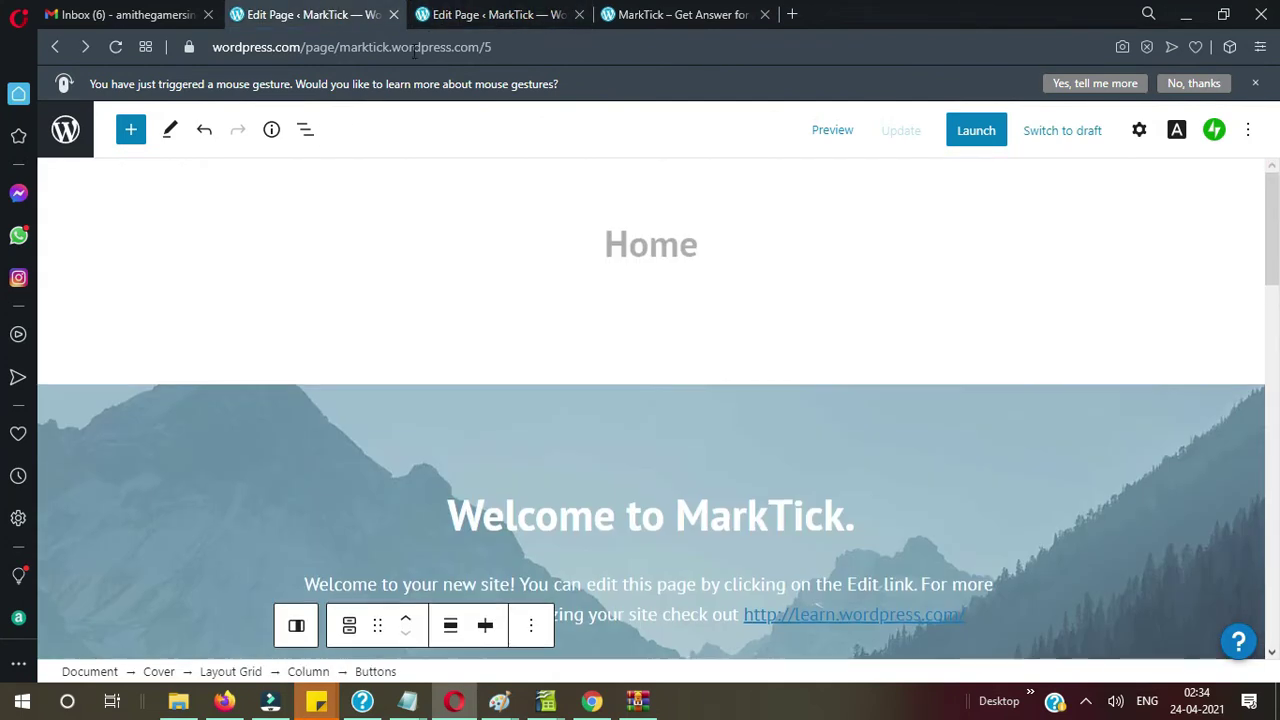
click(440, 17)
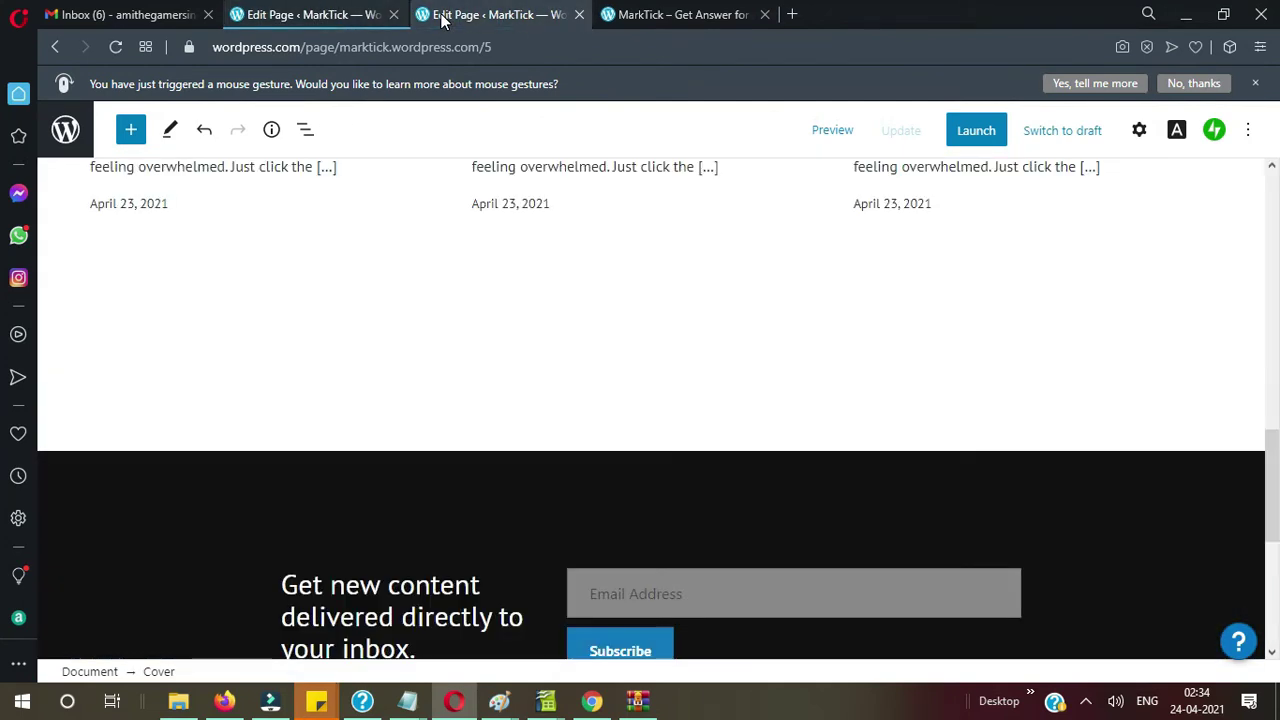
click(340, 20)
click(394, 15)
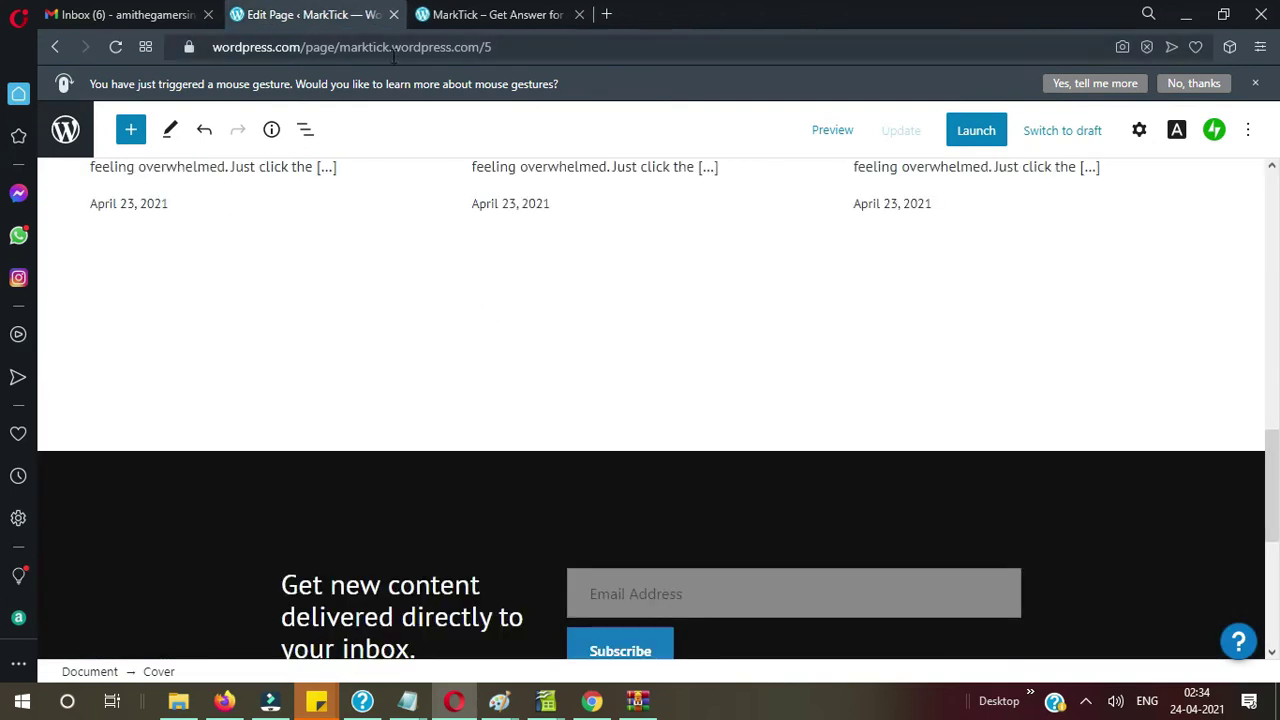
Step: In the remaining Home page editor, check the "Learn more" button's link settings and look at the site's recent pages list
scroll(387, 290, up, 10)
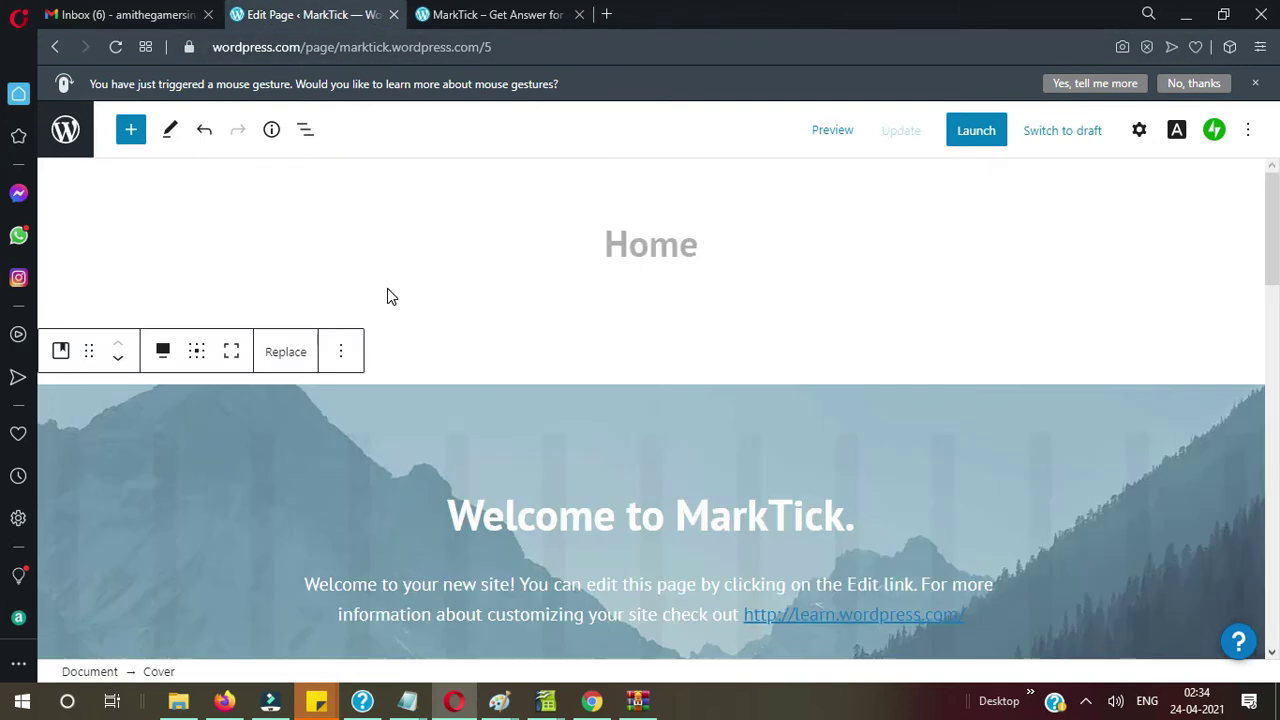
scroll(391, 297, down, 3)
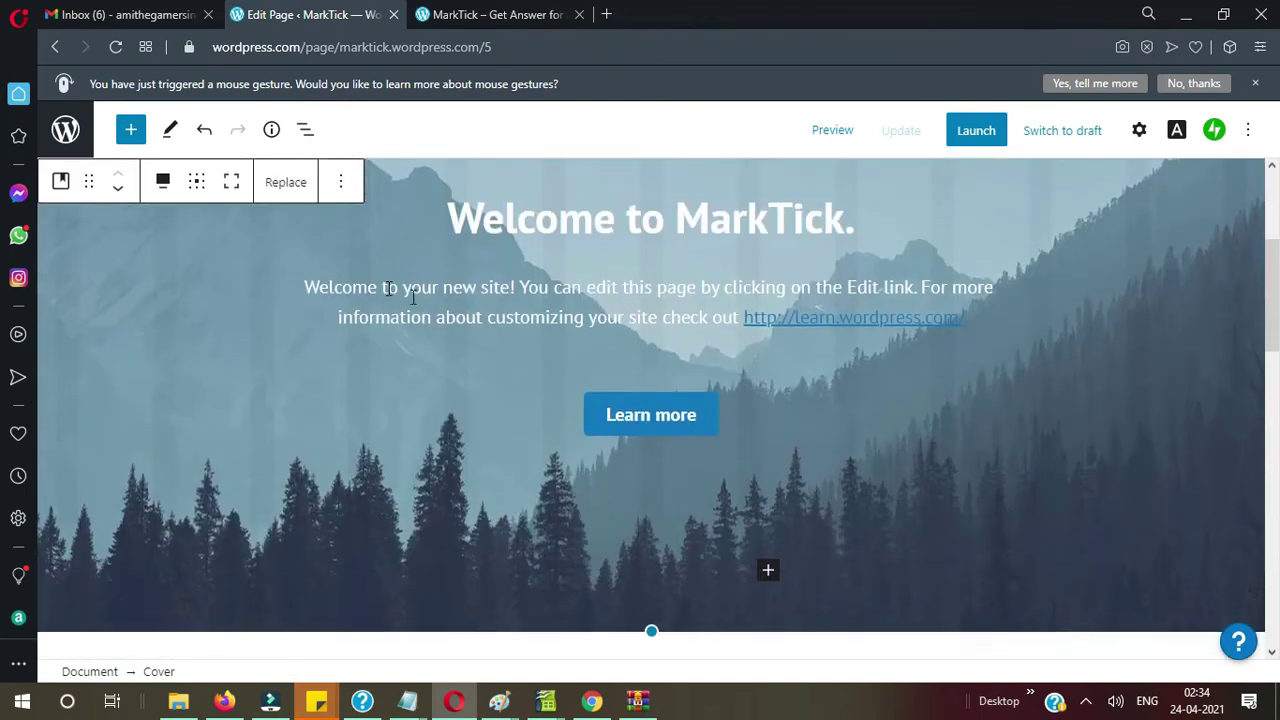
click(654, 412)
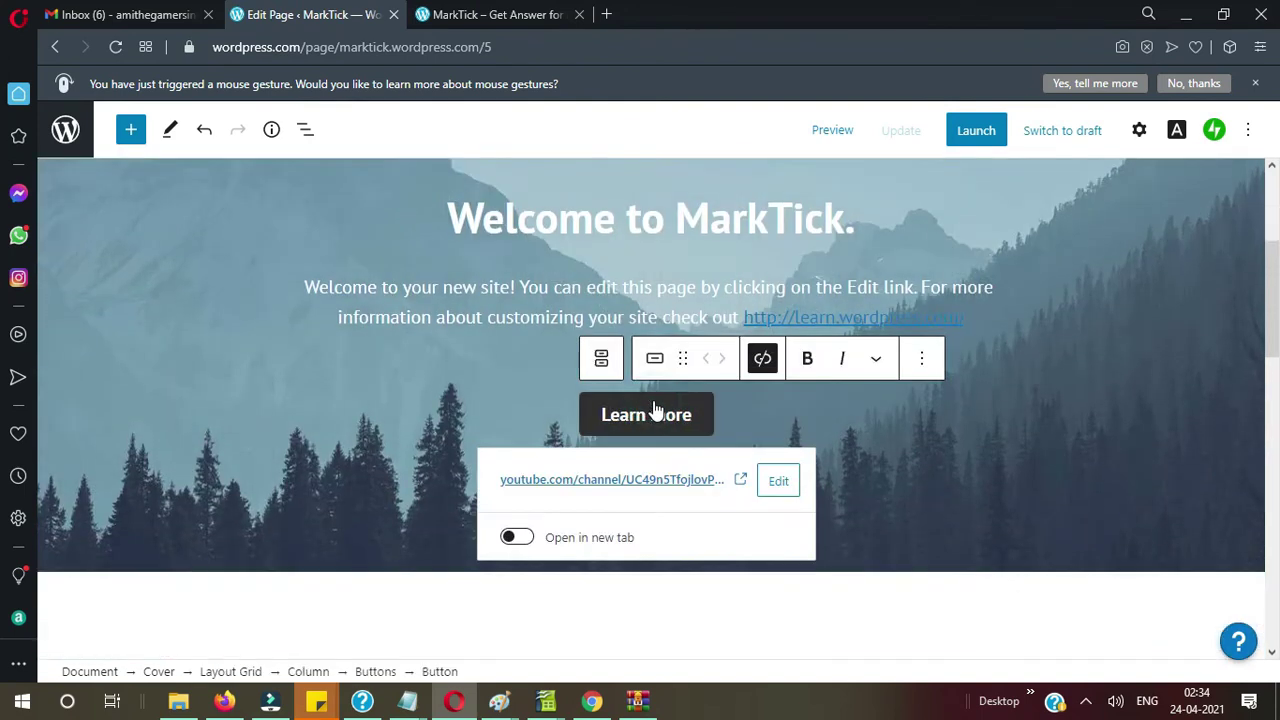
click(397, 404)
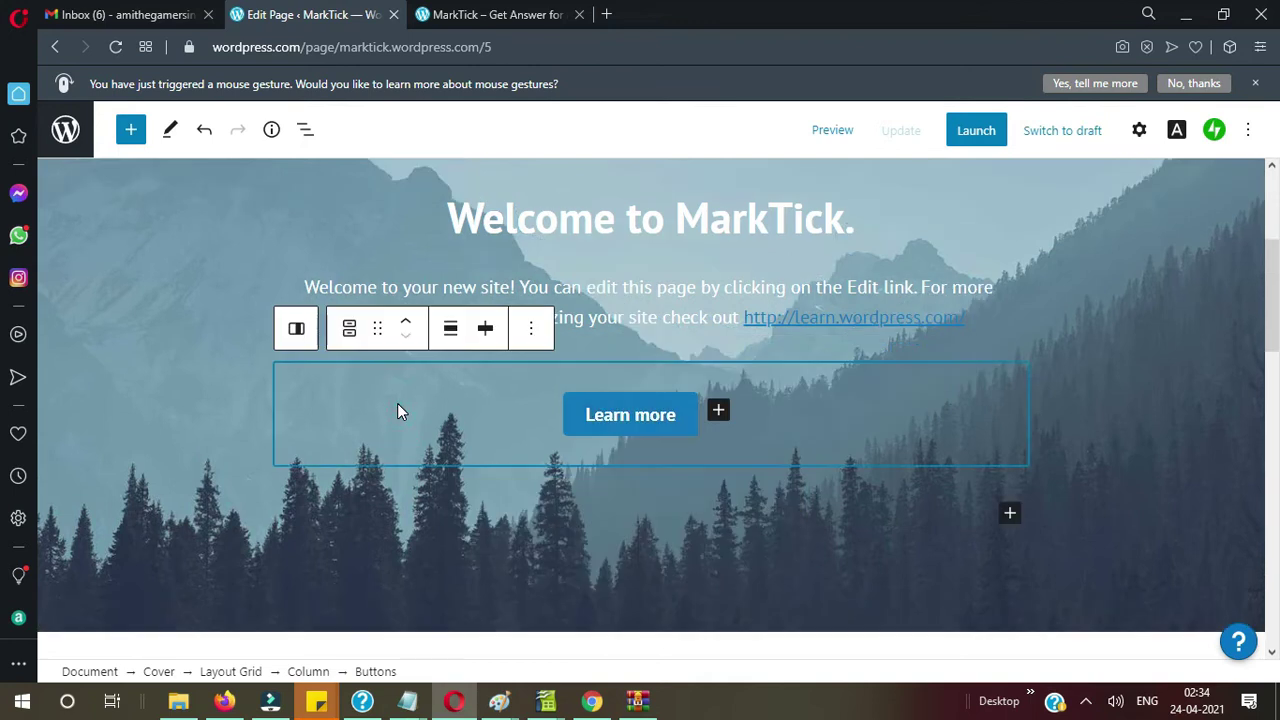
click(102, 331)
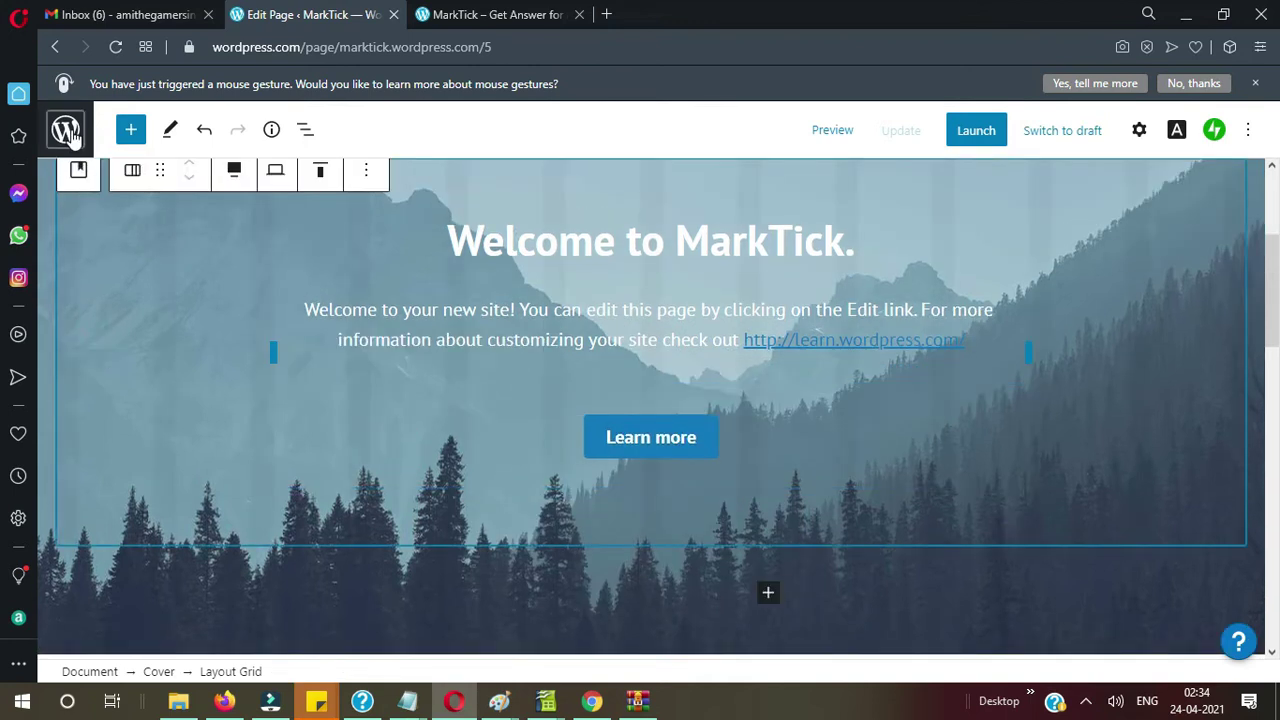
click(72, 135)
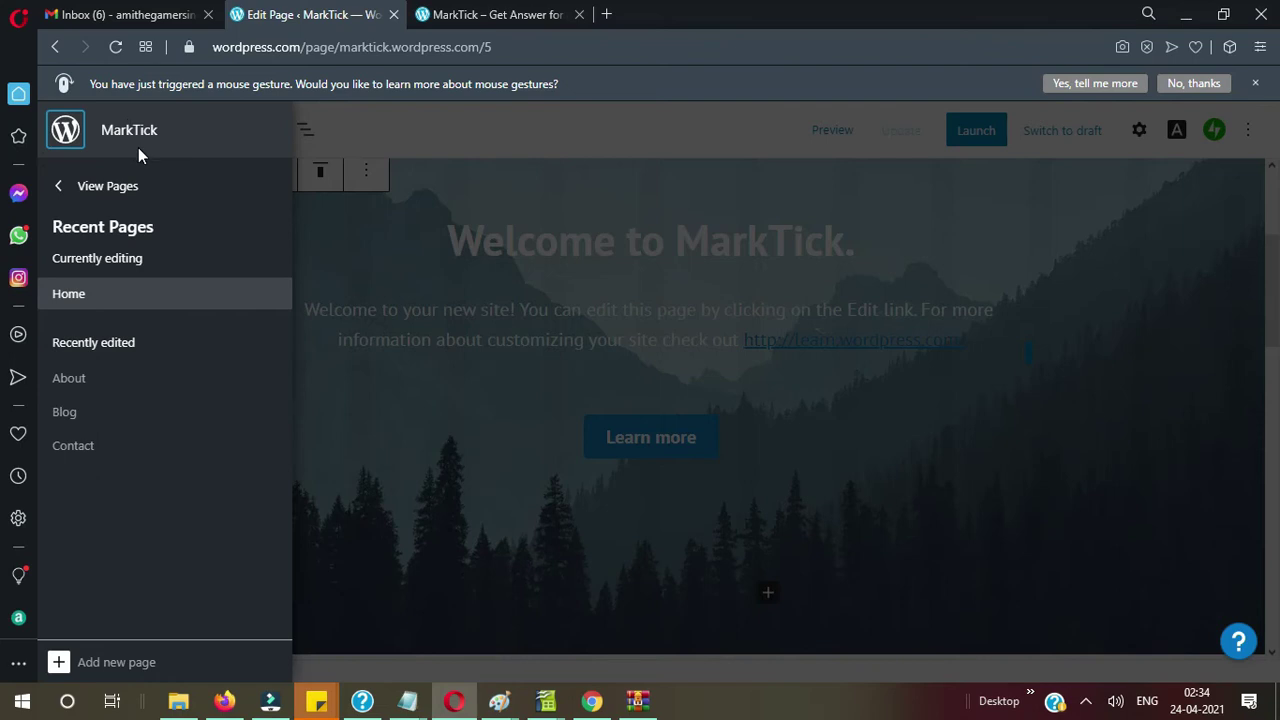
click(352, 243)
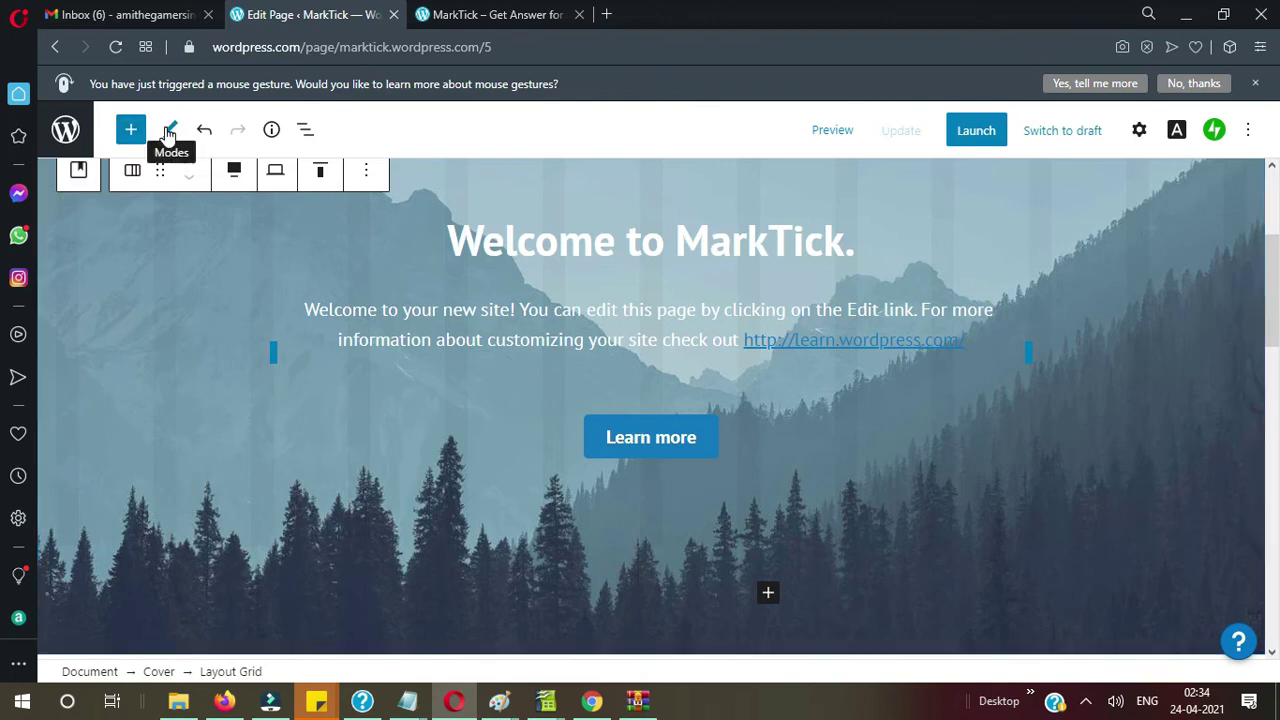
Step: Open the site's admin dashboard at marktick.wordpress.com/wp-admin in the homepage tab and close the remaining Home page editor tab
click(477, 28)
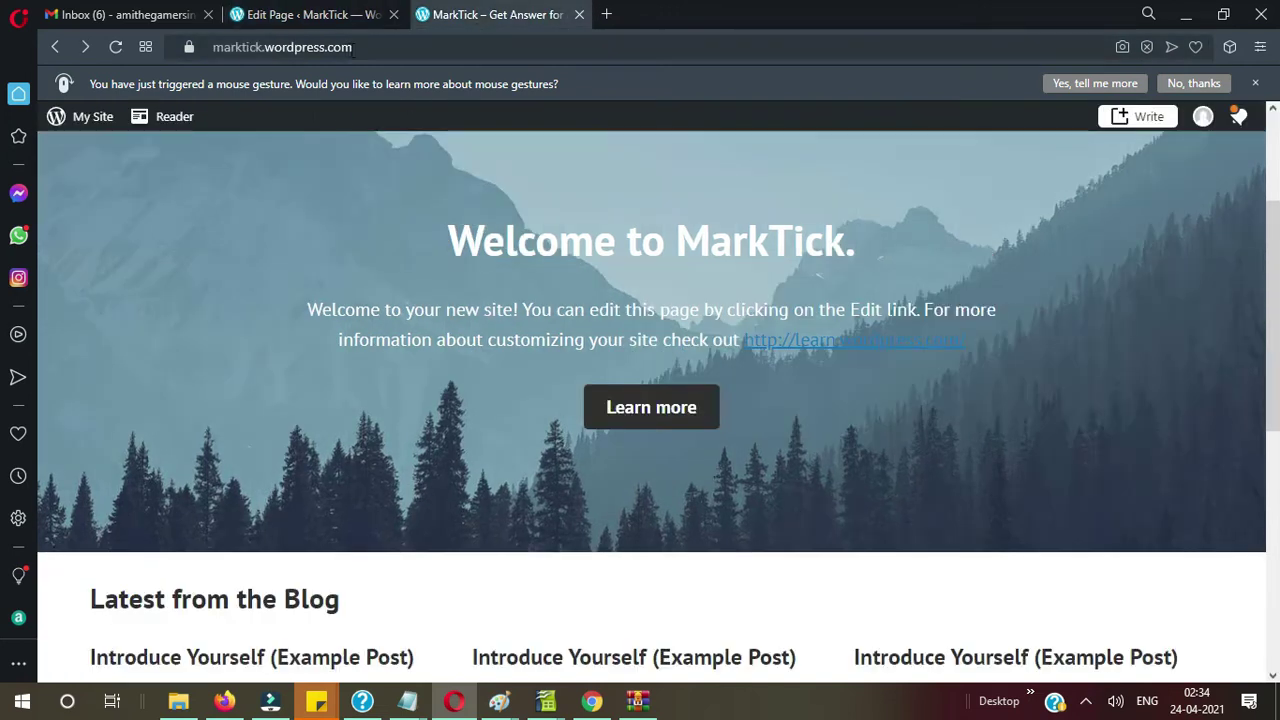
click(365, 47)
click(365, 47)
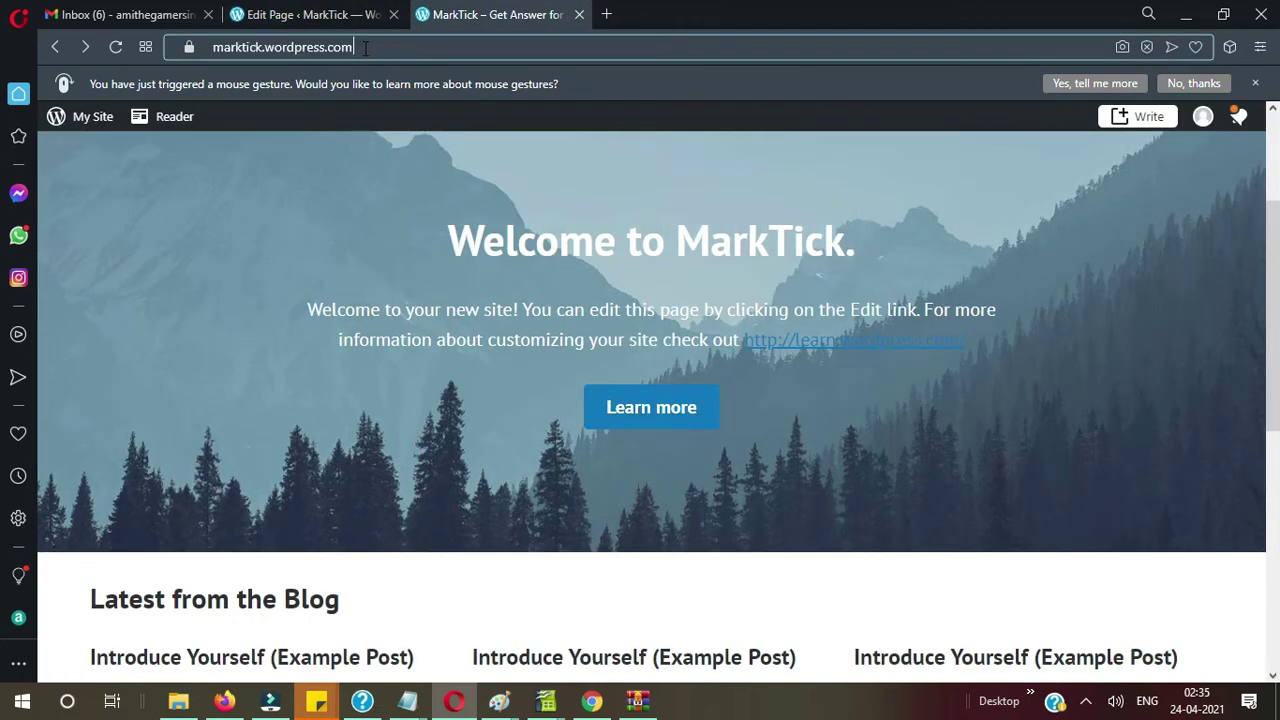
text(/)
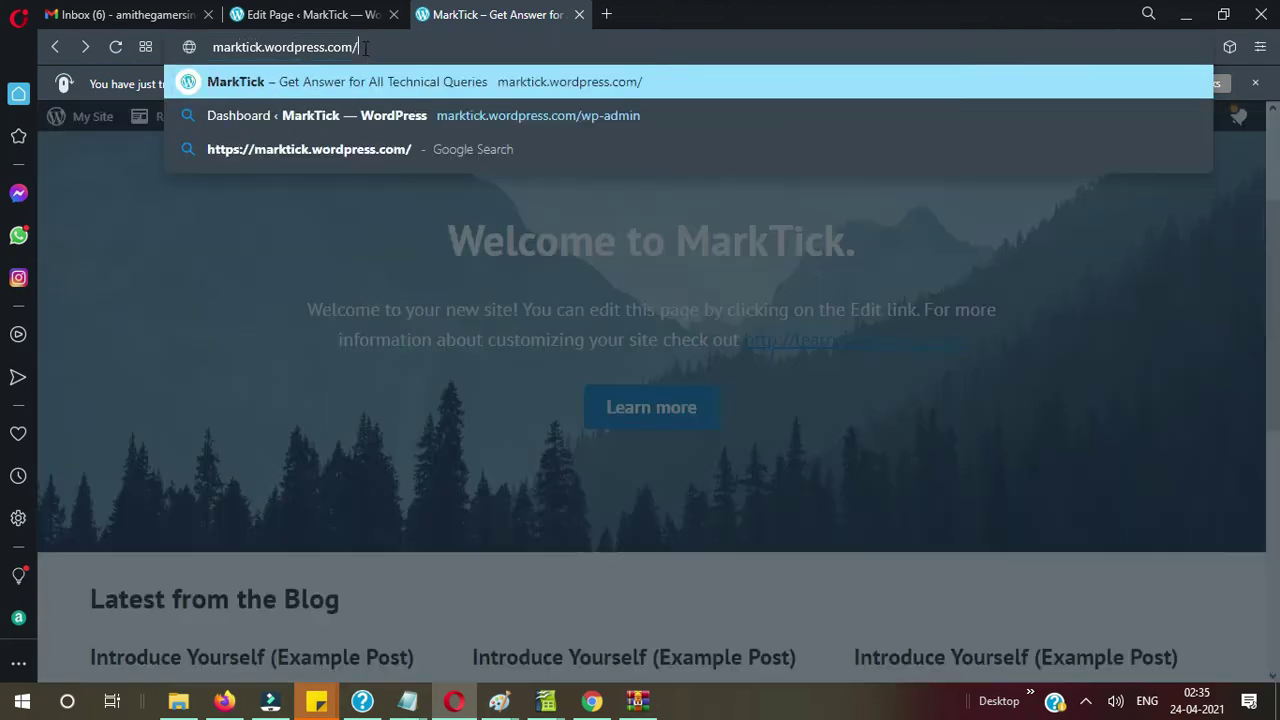
text(wp-admin)
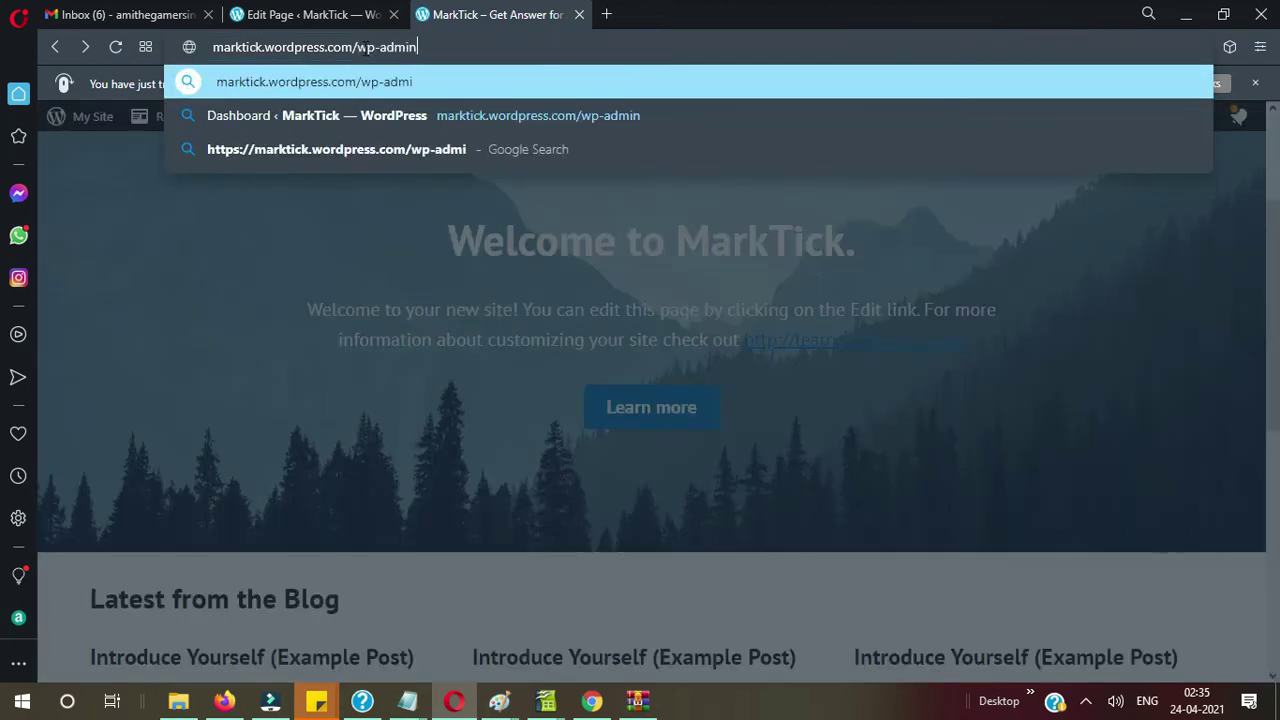
key(Return)
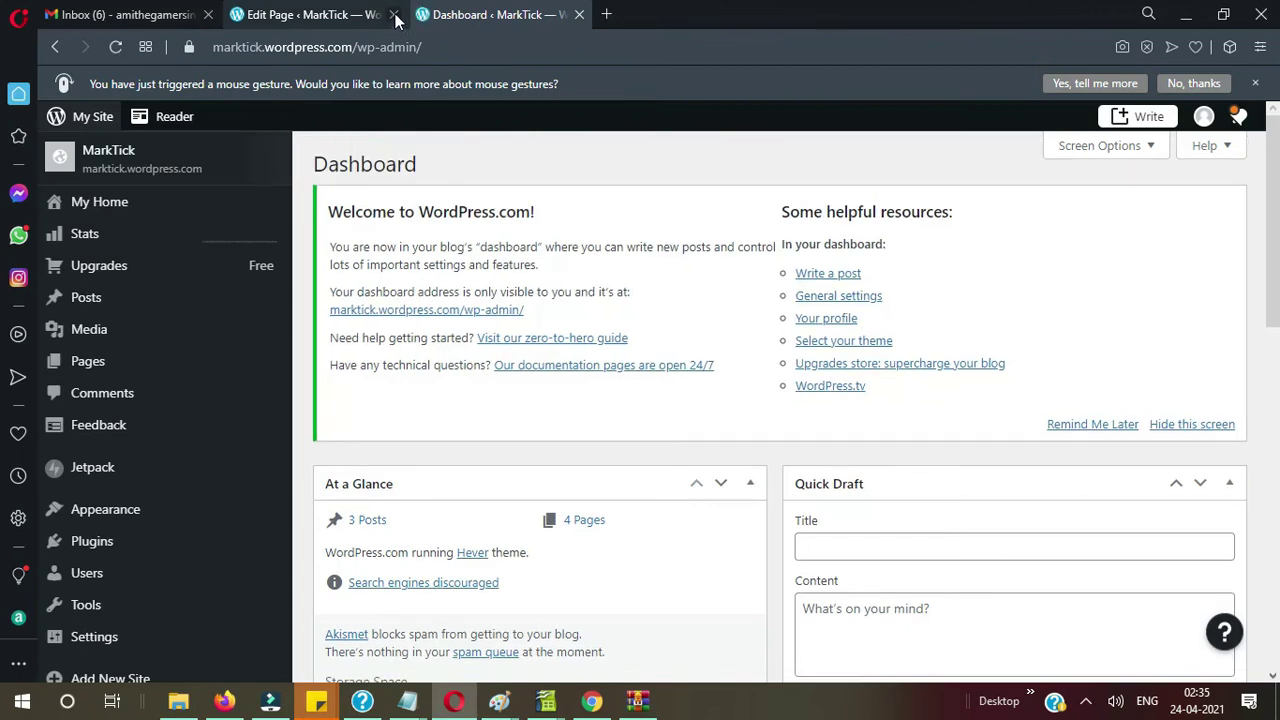
click(394, 16)
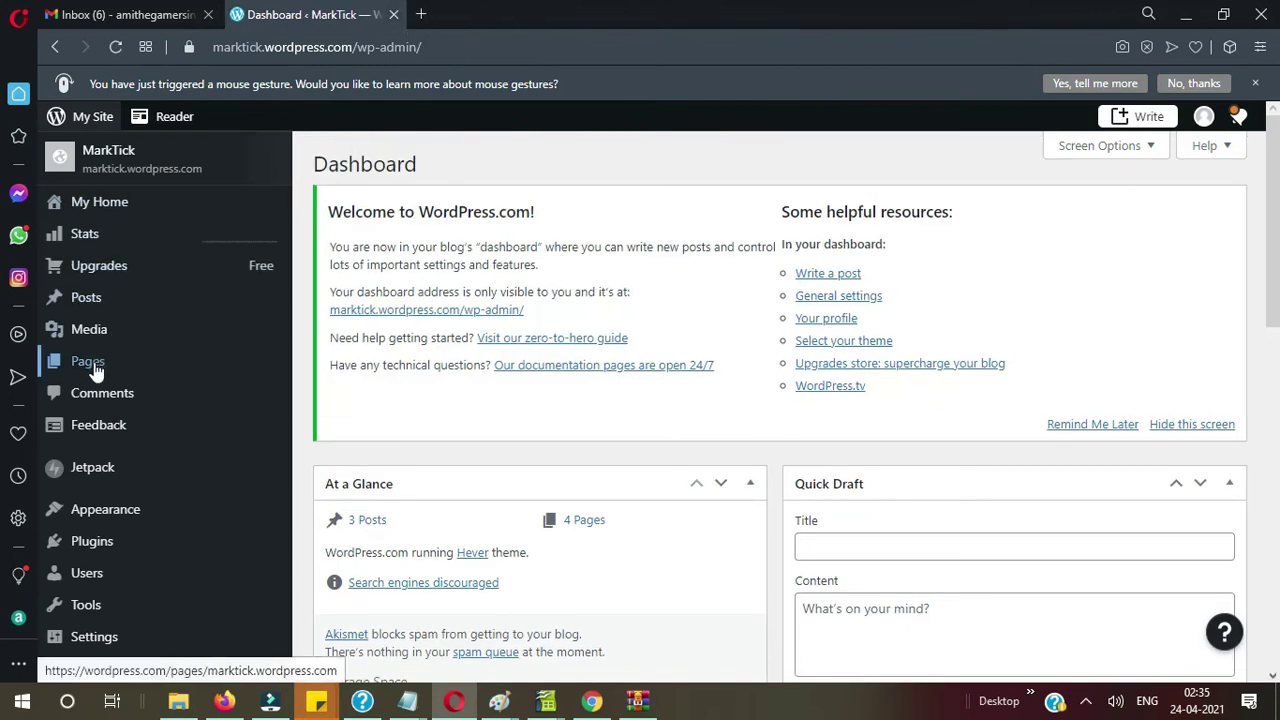
Step: Create a new post from the site's admin dashboard and place the cursor in its title field
mouse_move(97, 372)
mouse_move(98, 308)
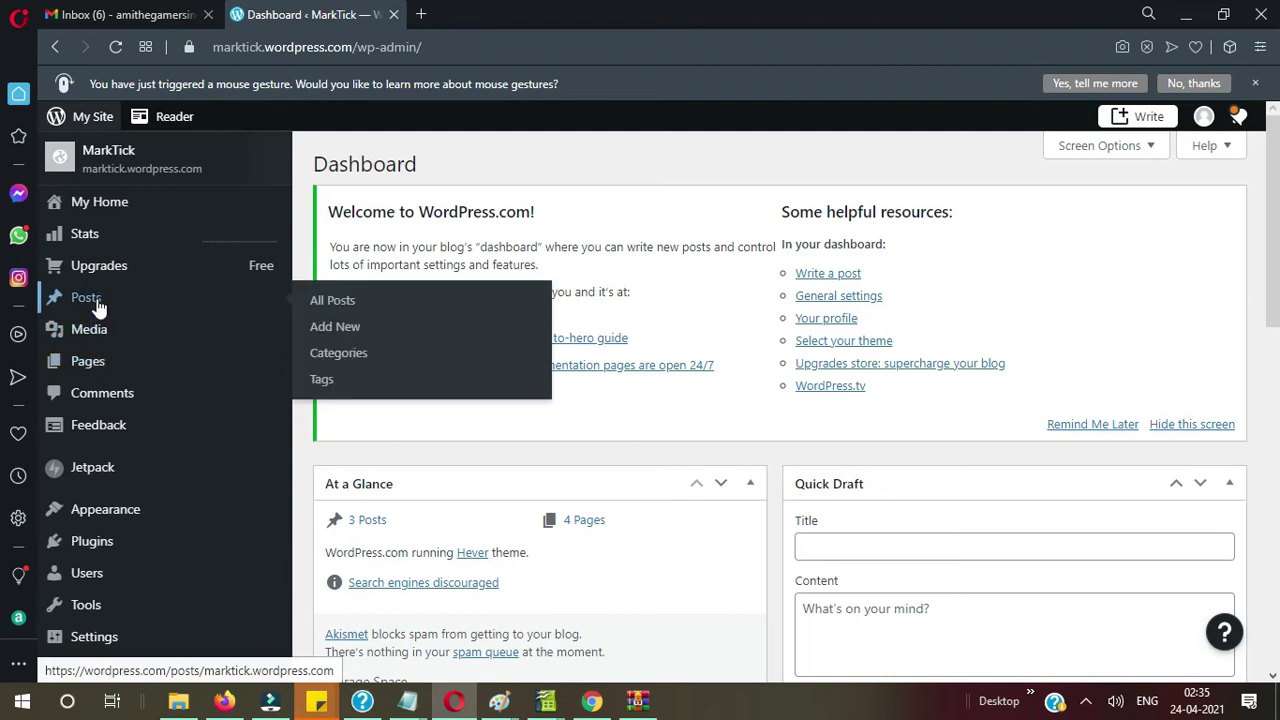
click(330, 335)
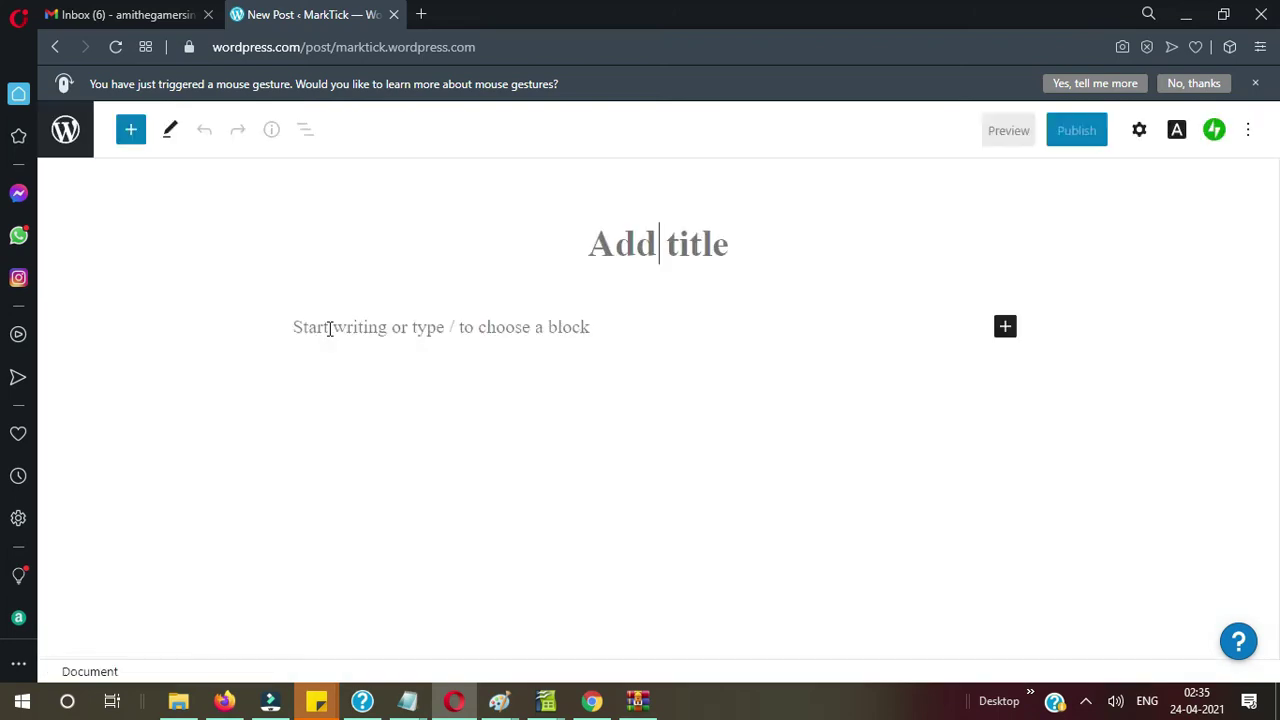
click(658, 252)
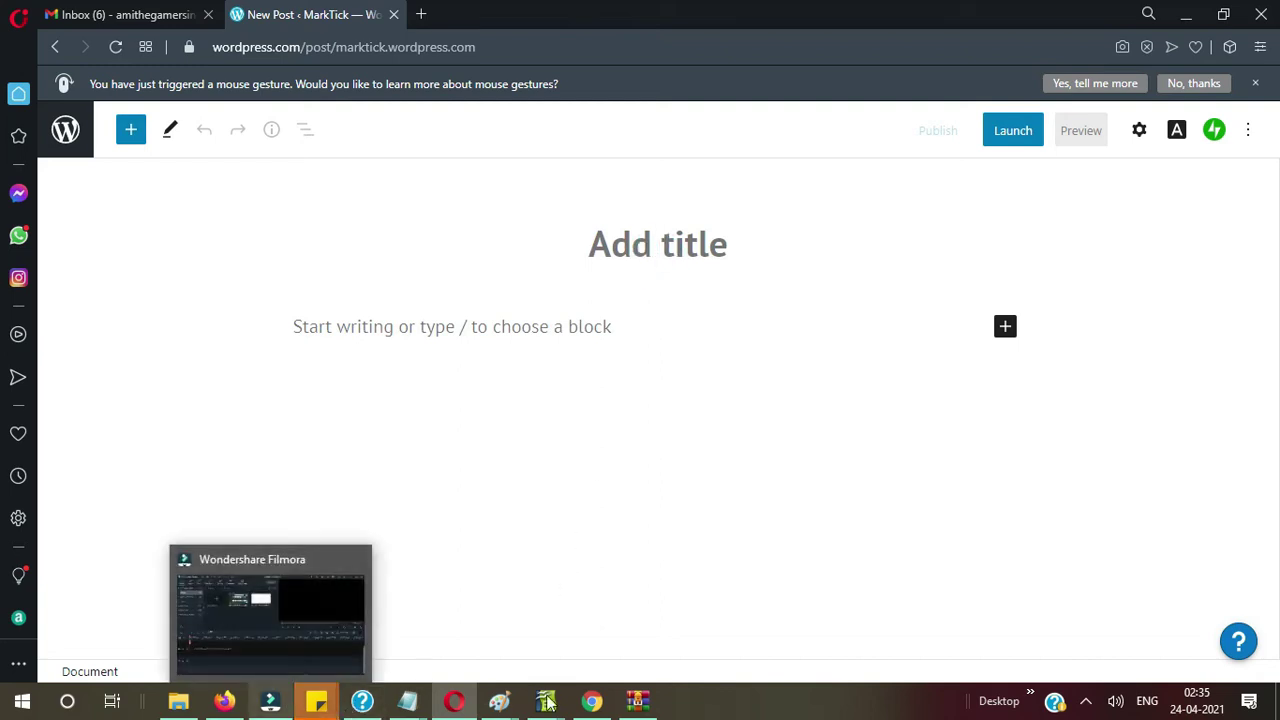
Step: Copy the title "How to setup a zoom meeting with friends-Step by Step Guide" from the Zoom meeting document into the post's body
mouse_move(563, 710)
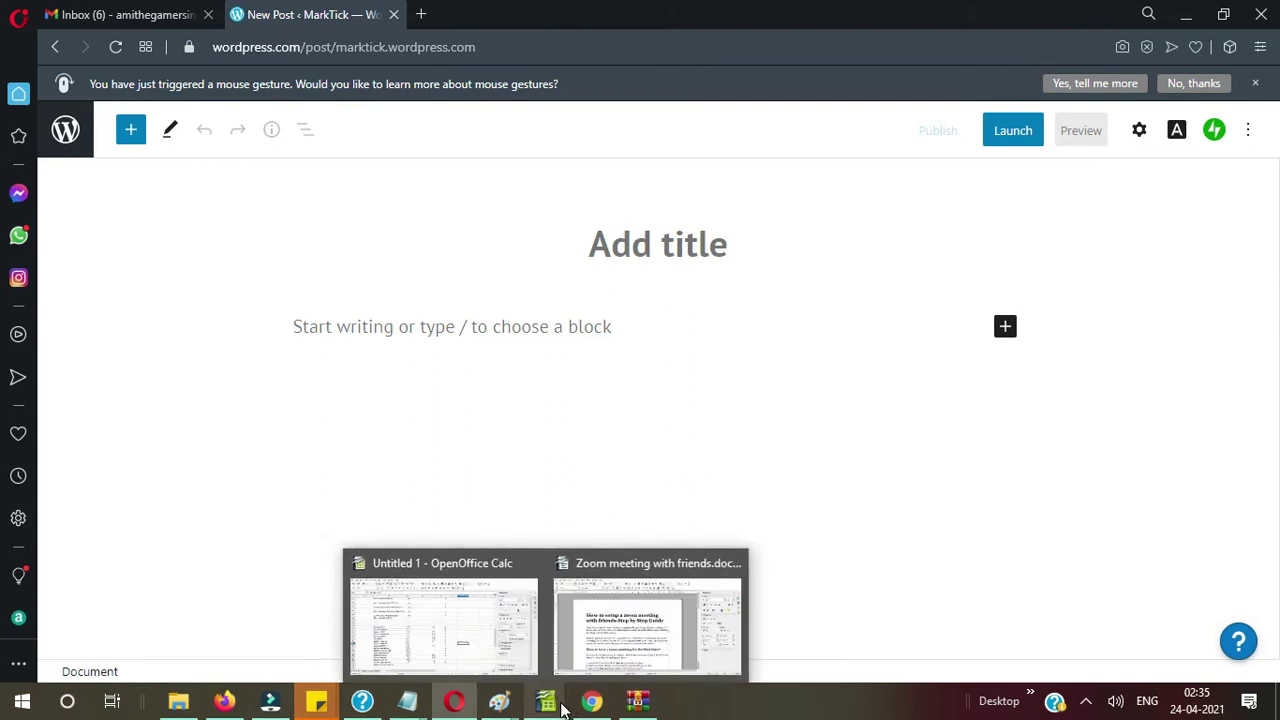
click(611, 637)
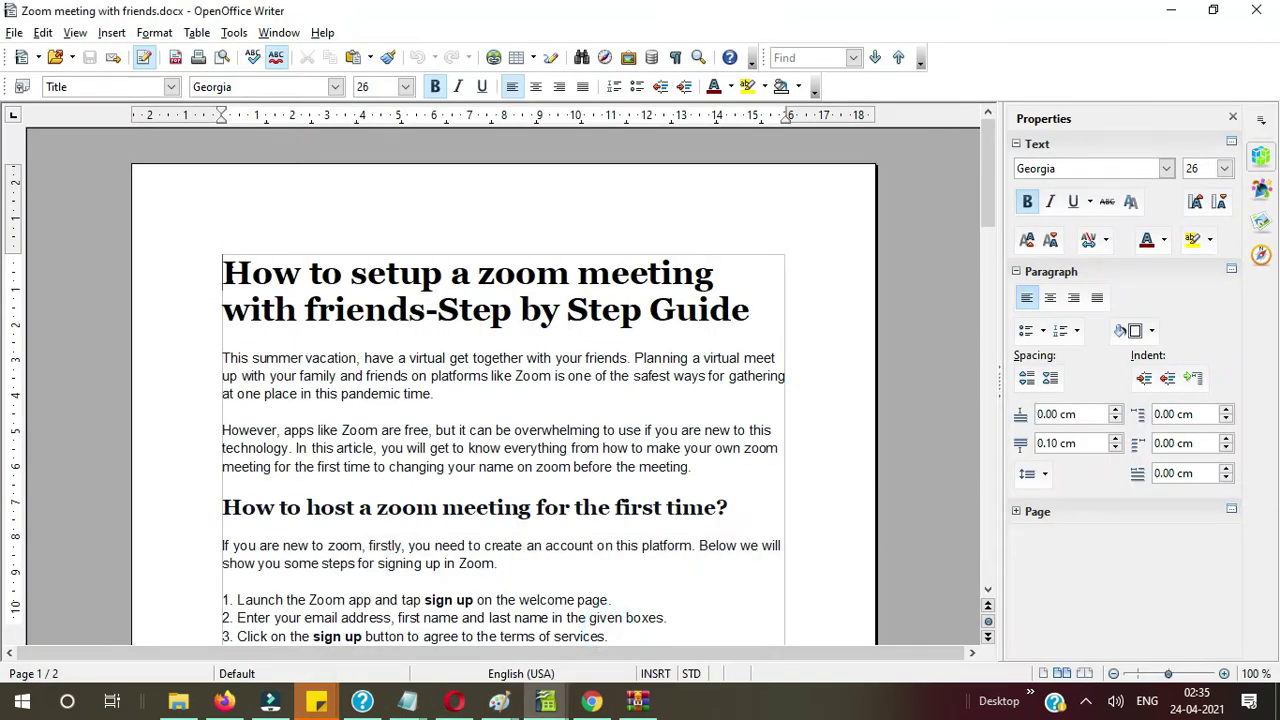
drag(224, 268, 626, 331)
key(ctrl+c)
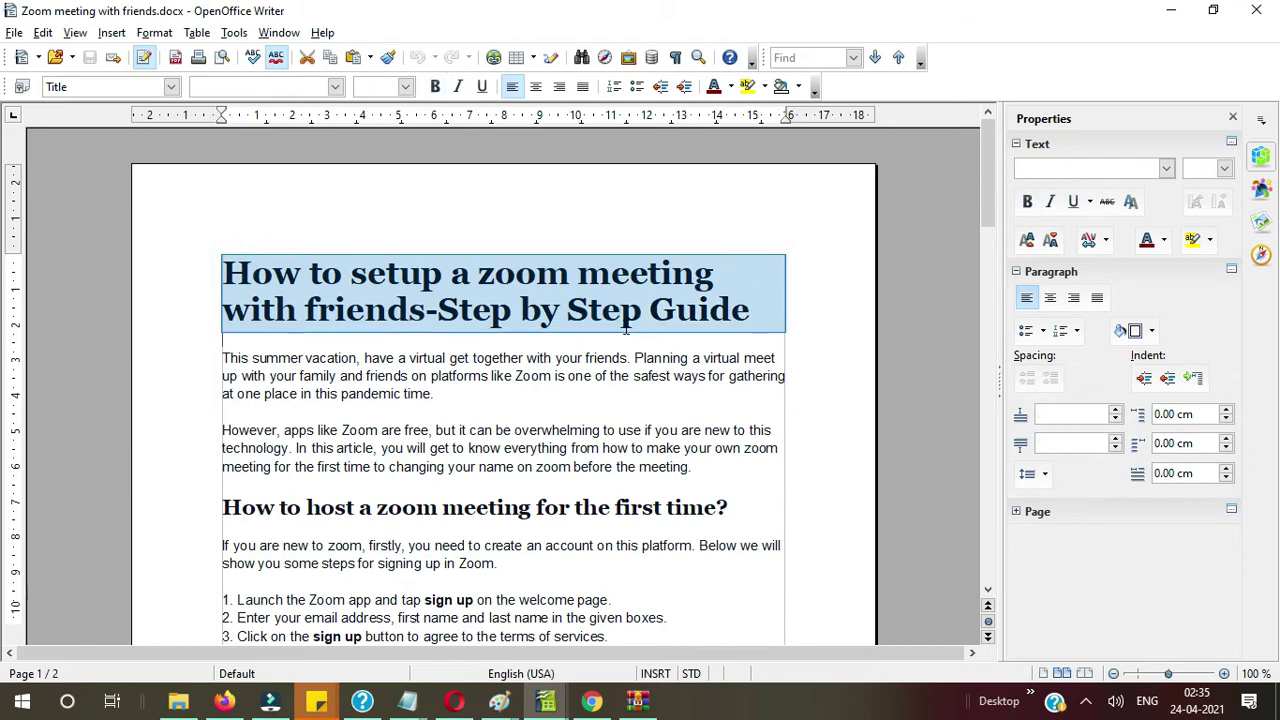
key(alt+Tab)
click(571, 330)
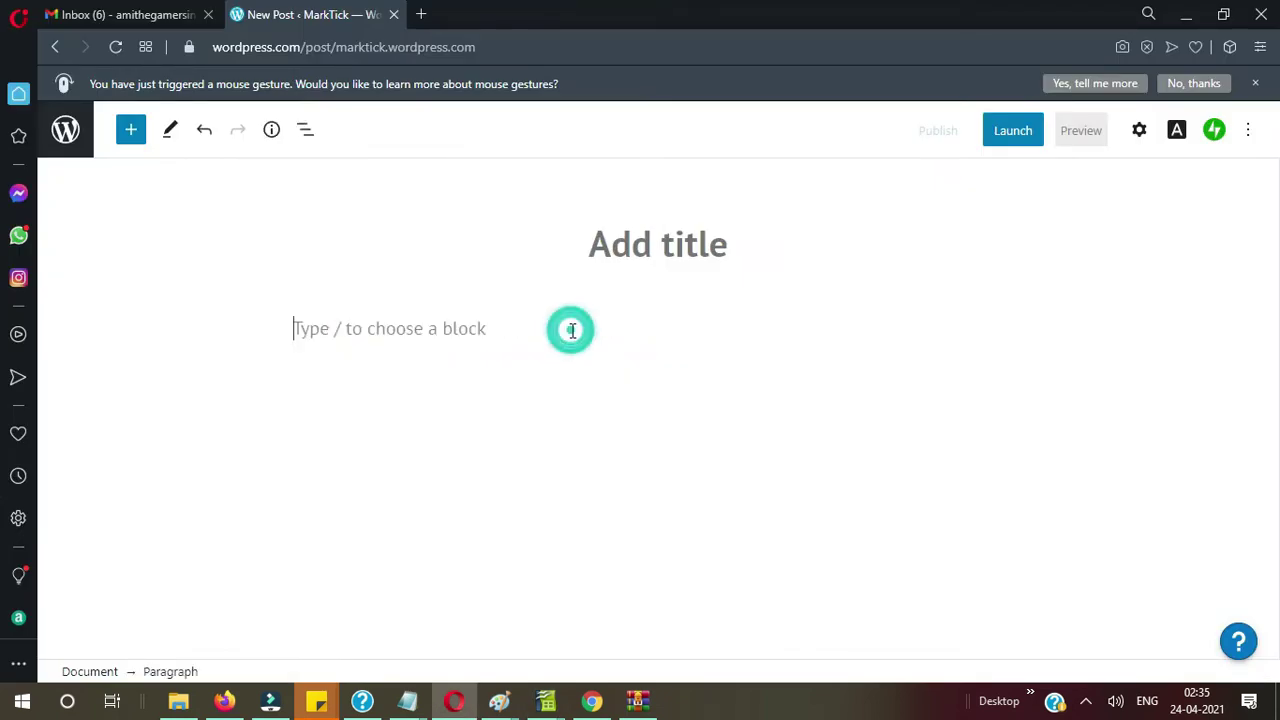
key(ctrl+v)
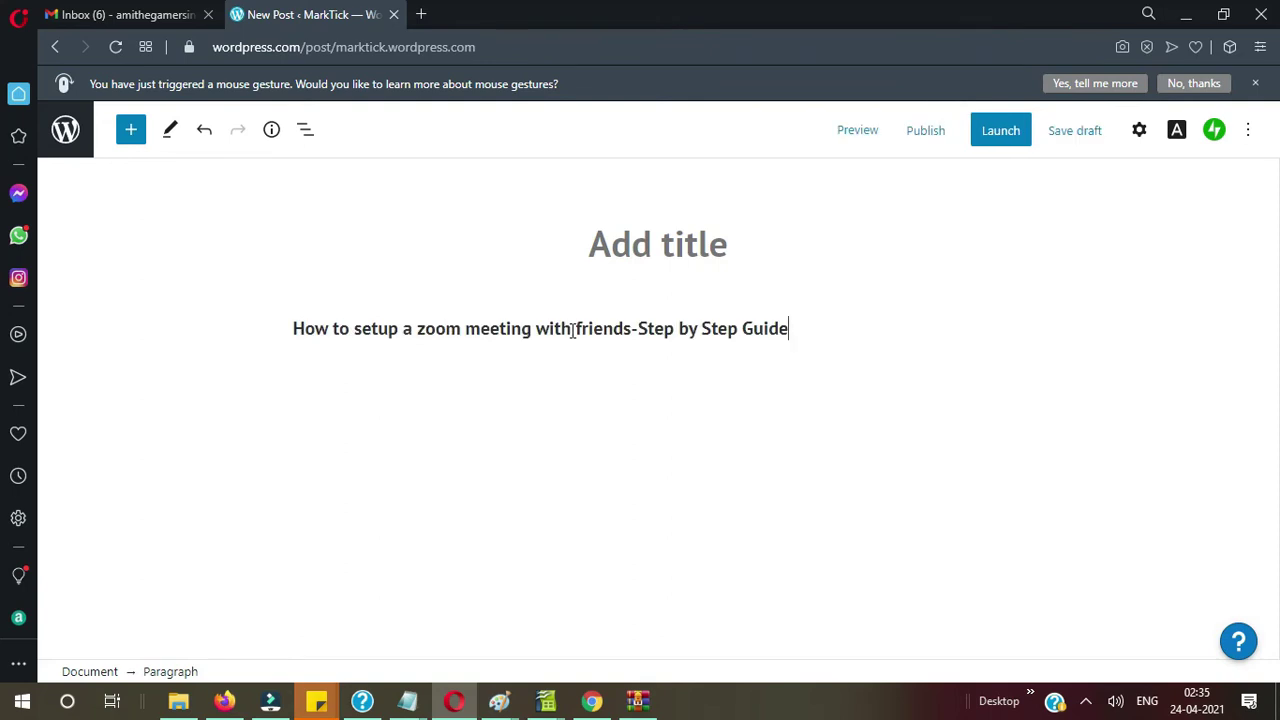
Step: Move the pasted heading text out of the post's body and into its title field
key(ctrl+a)
key(ctrl+c)
key(ctrl+b)
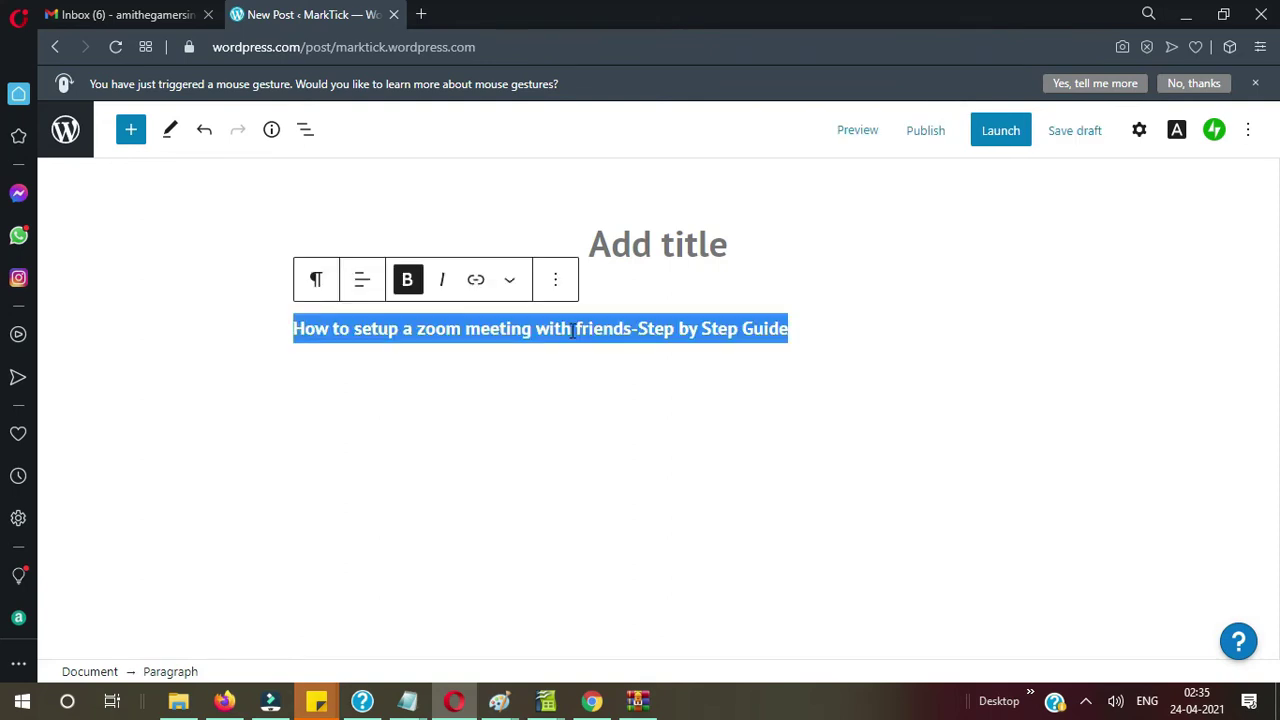
key(BackSpace)
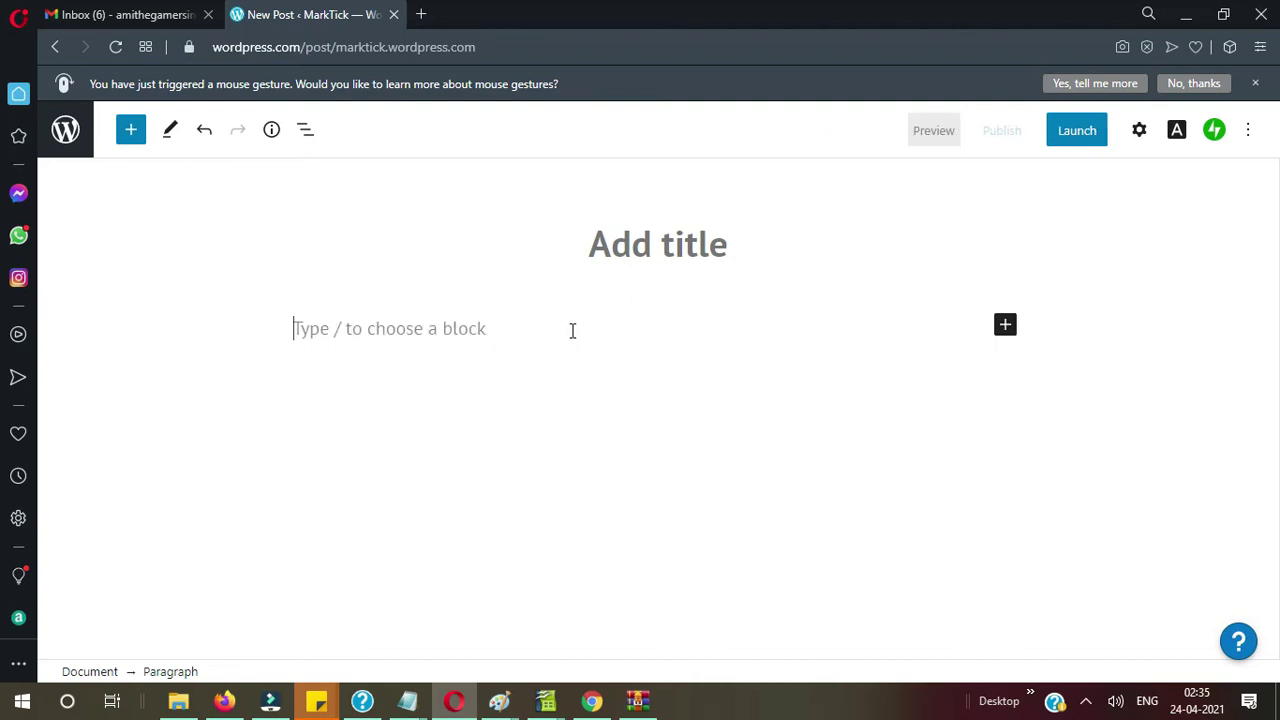
click(650, 245)
key(ctrl+v)
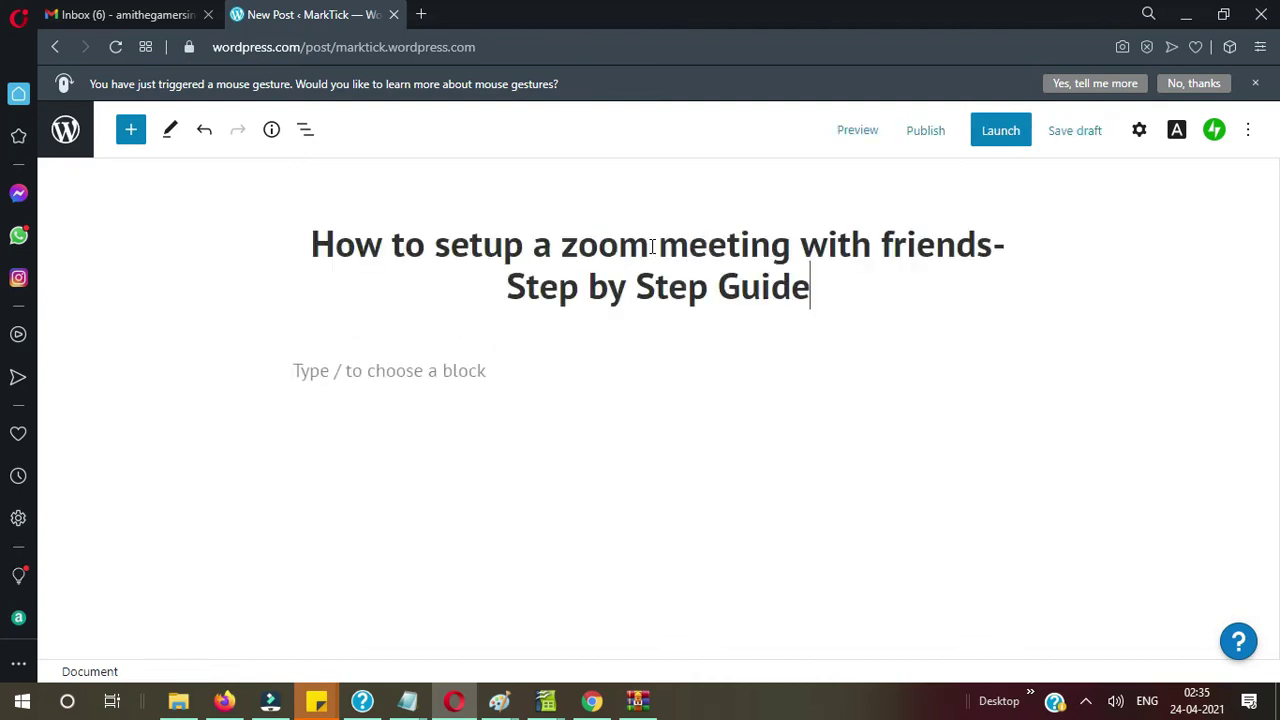
Step: Copy the two introductory paragraphs, from "This summer vacation" to "before the meeting.", from the document into the post's body
click(449, 373)
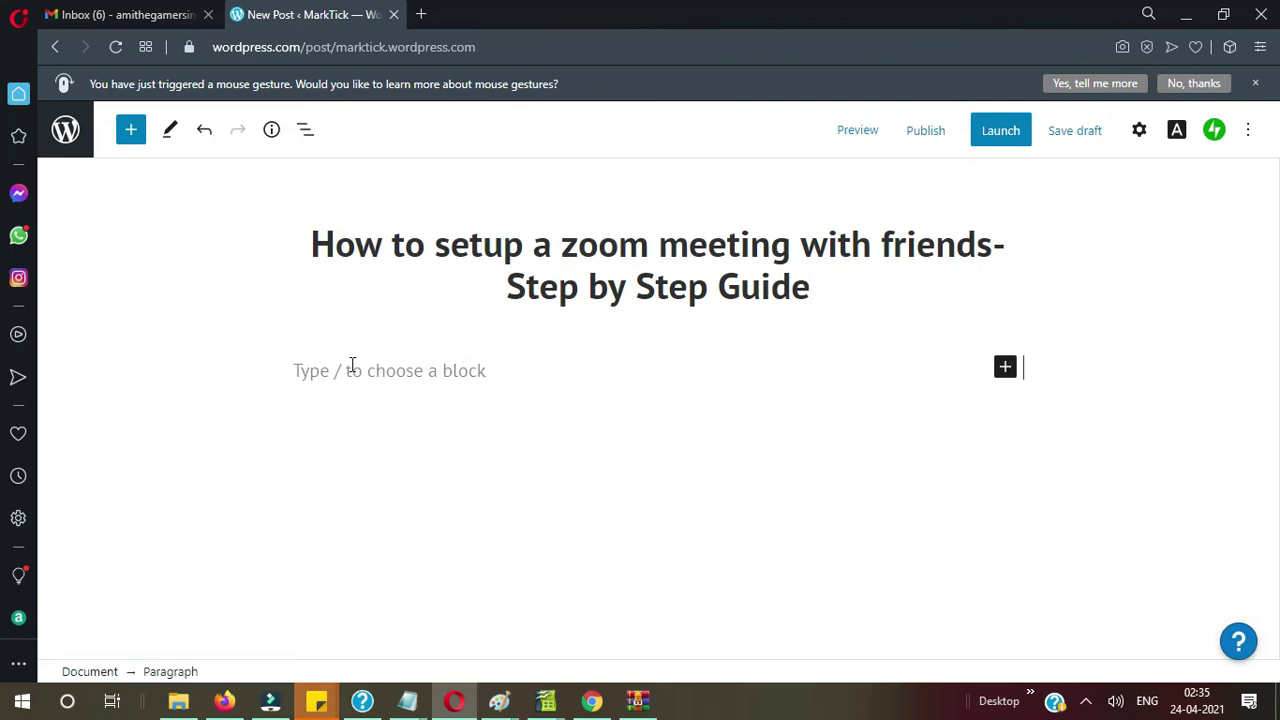
click(343, 372)
key(alt+Tab)
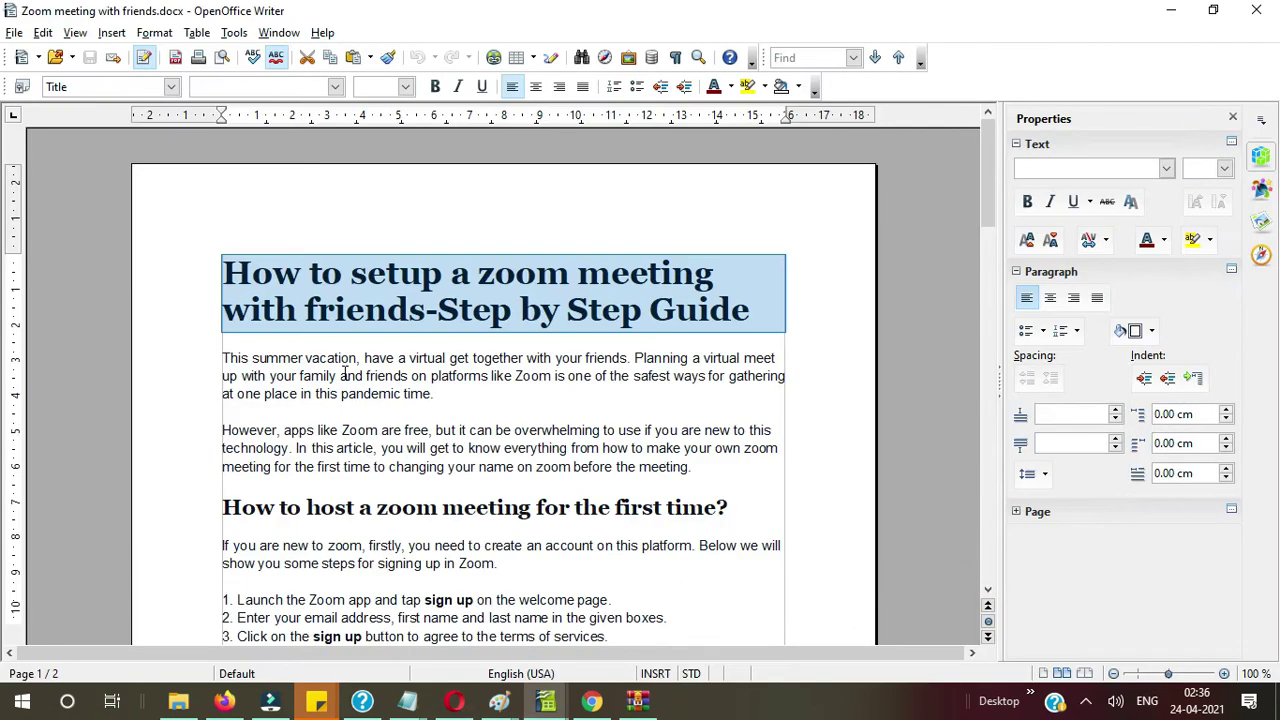
drag(229, 356, 455, 430)
drag(581, 446, 702, 467)
key(alt+Tab)
key(ctrl+v)
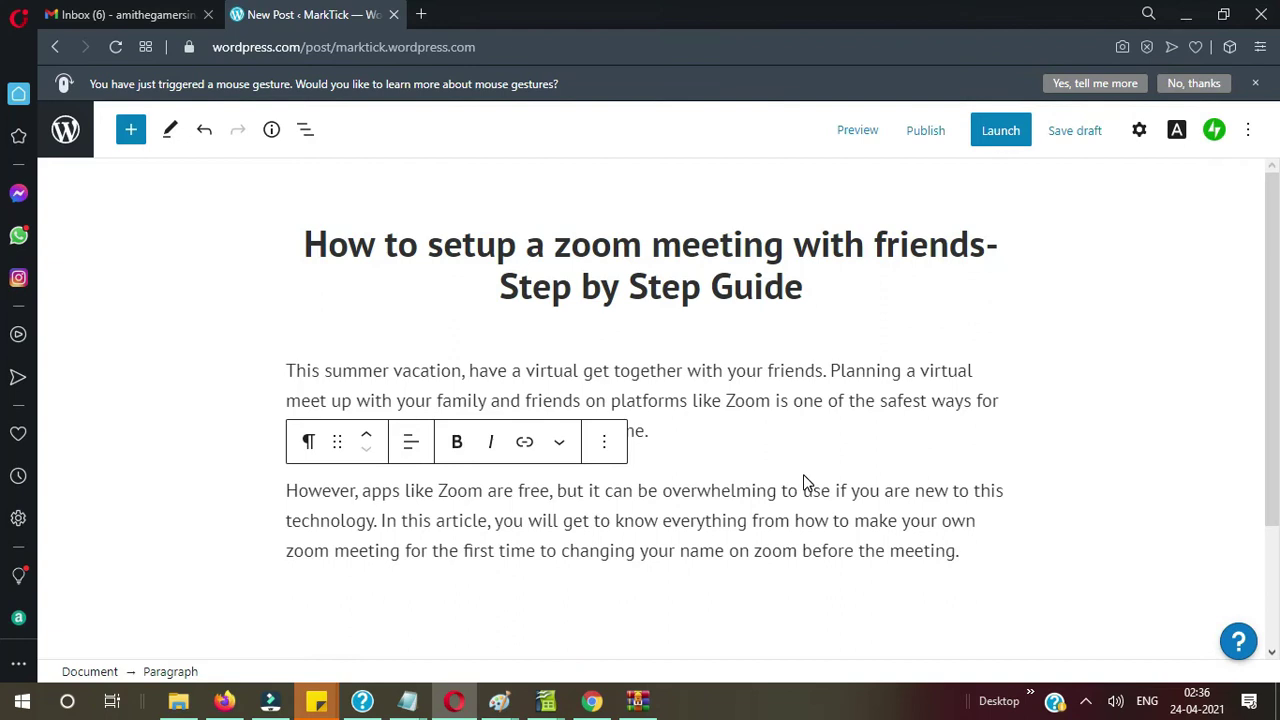
click(412, 446)
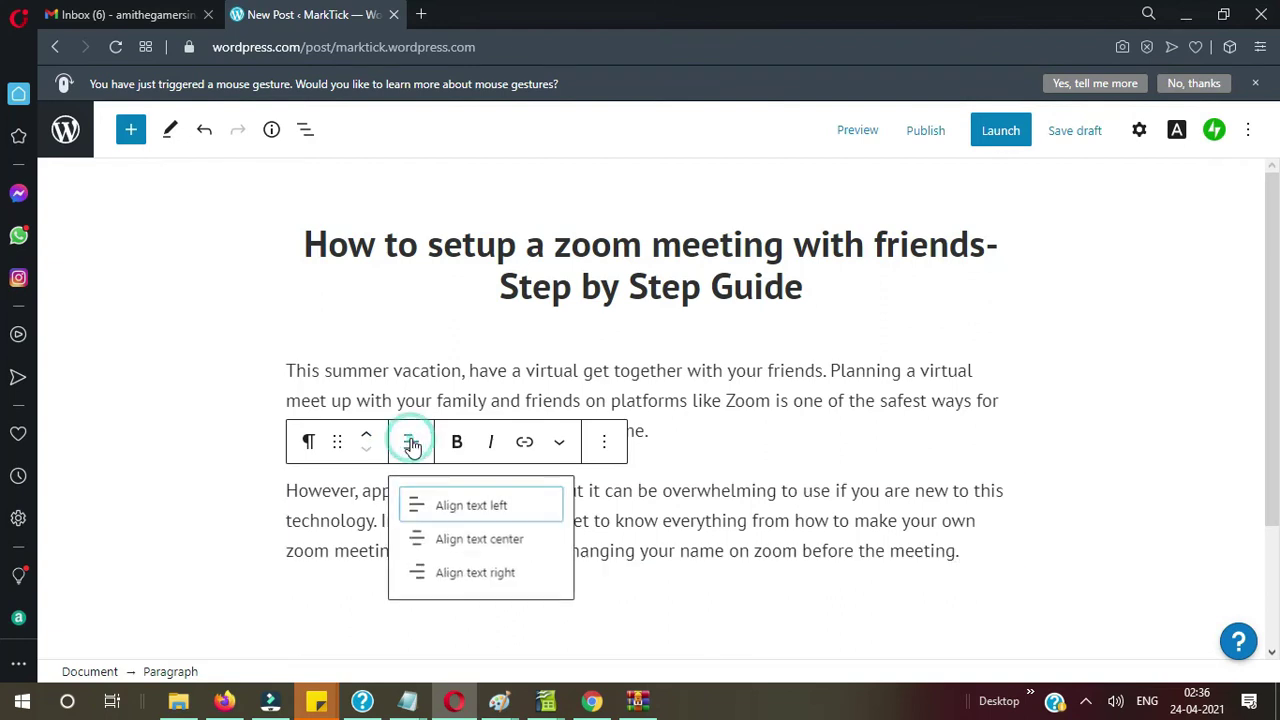
click(698, 519)
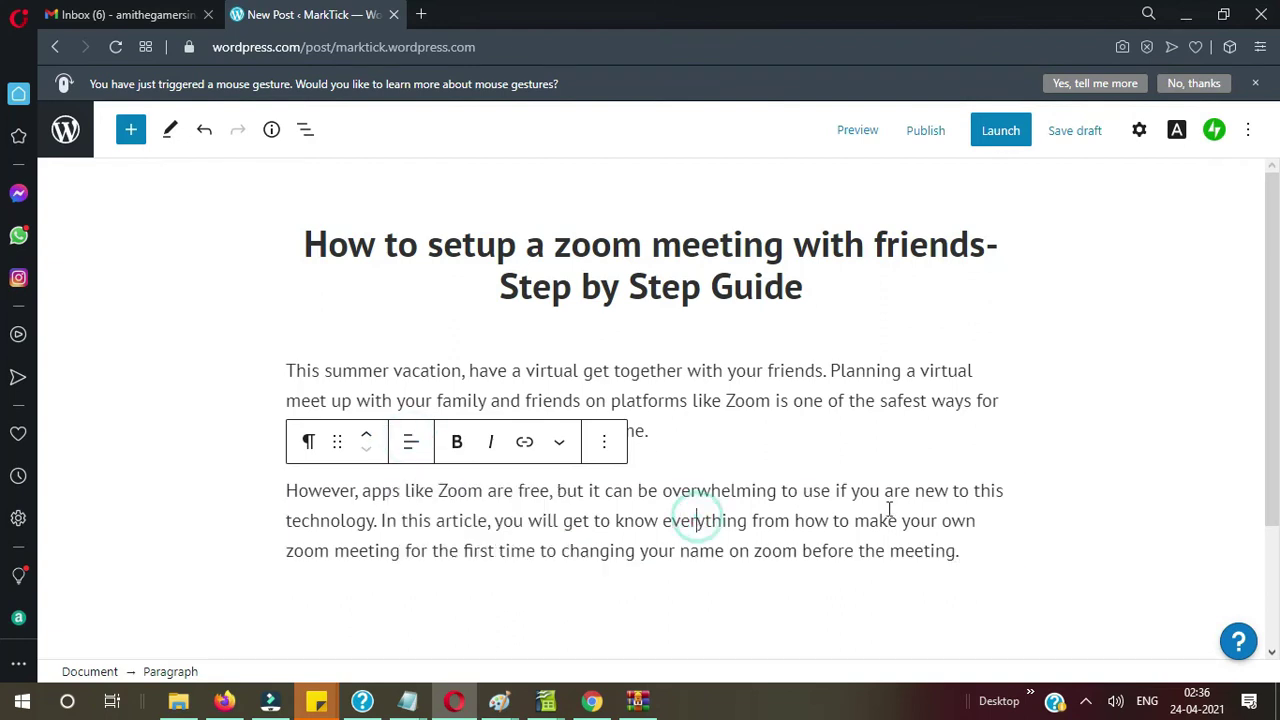
Step: Copy the heading "How to host a zoom meeting for the first time?" from the document into a new paragraph below the introduction
click(966, 551)
key(Return)
key(alt+Tab)
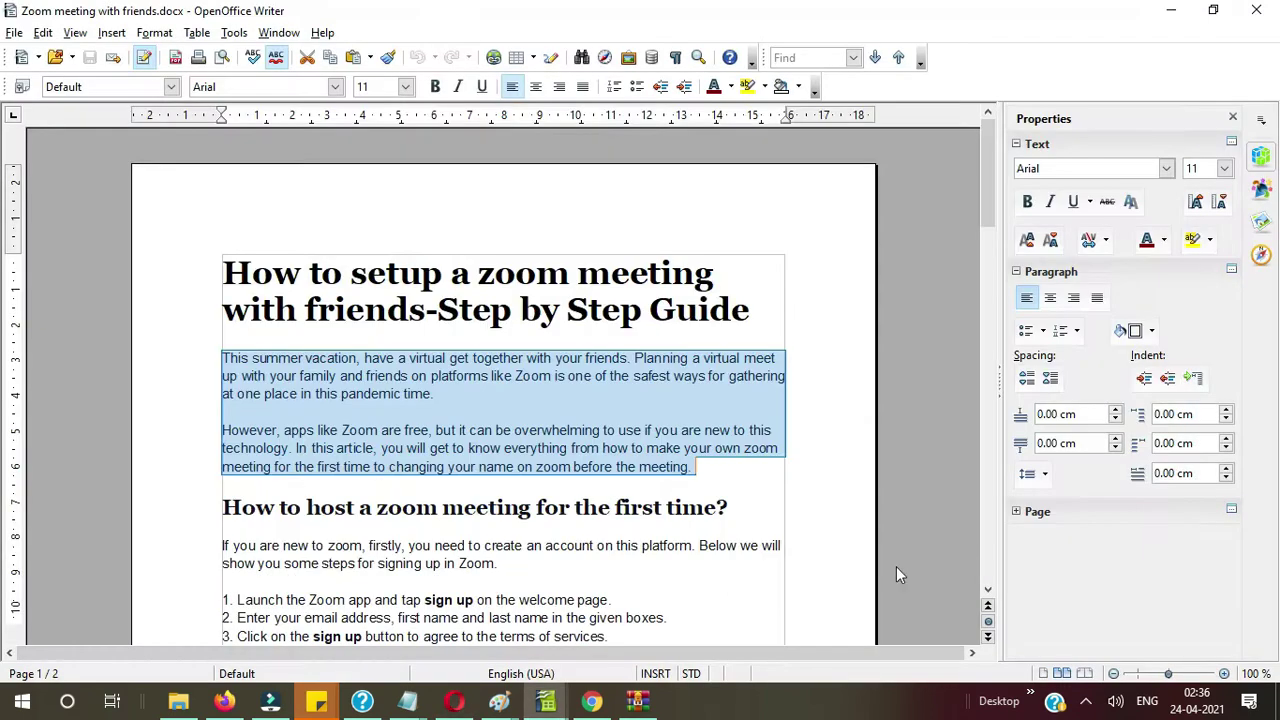
scroll(490, 512, down, 3)
scroll(490, 512, down, 4)
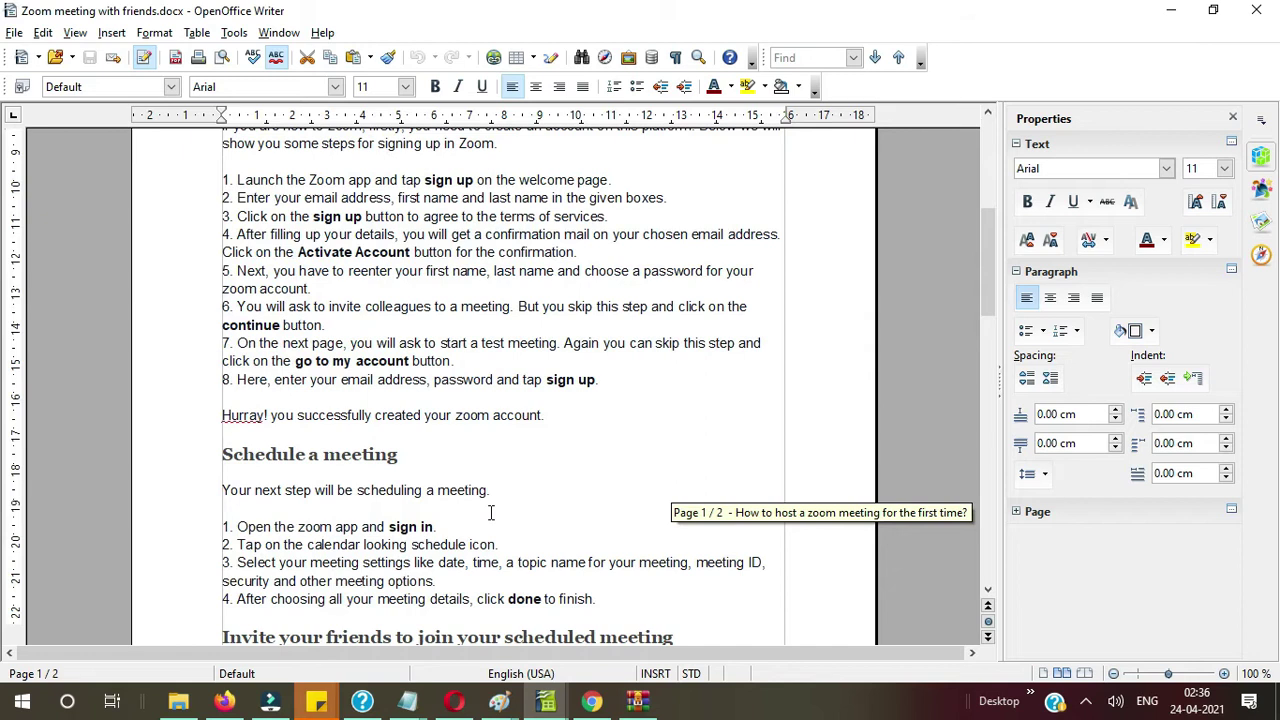
scroll(490, 512, up, 6)
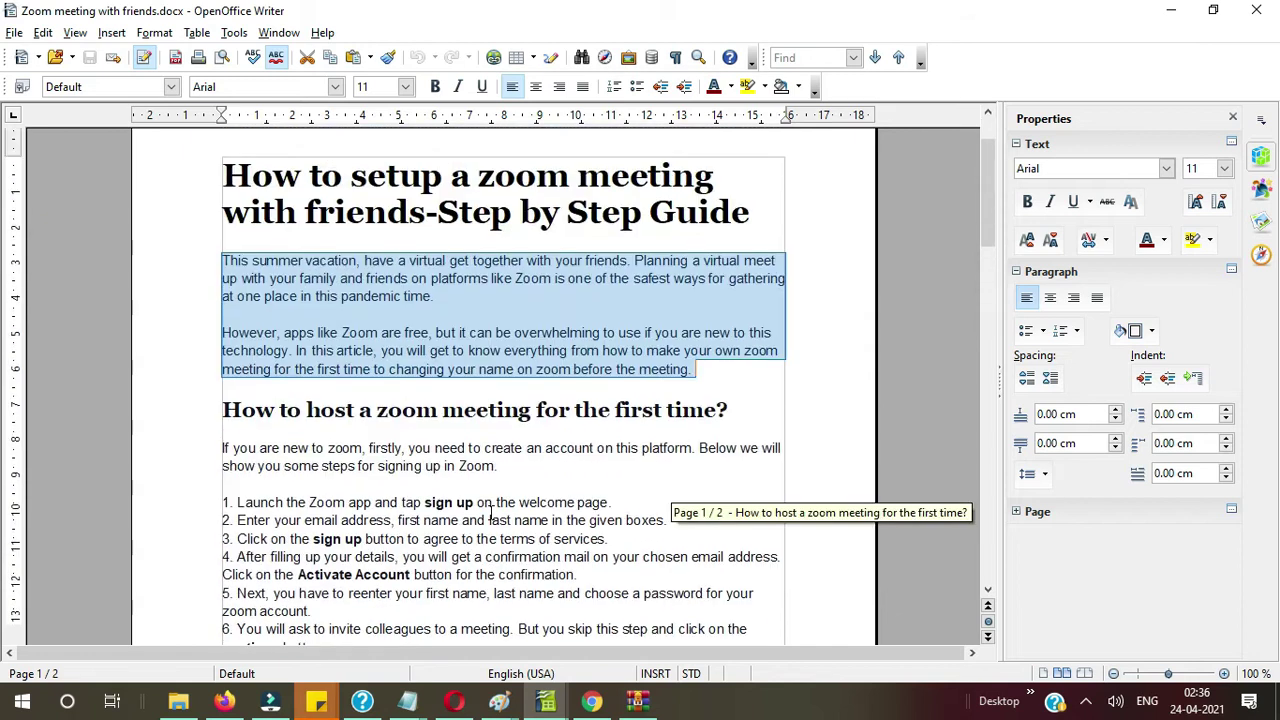
click(222, 408)
drag(222, 408, 377, 410)
drag(502, 408, 730, 412)
key(ctrl+c)
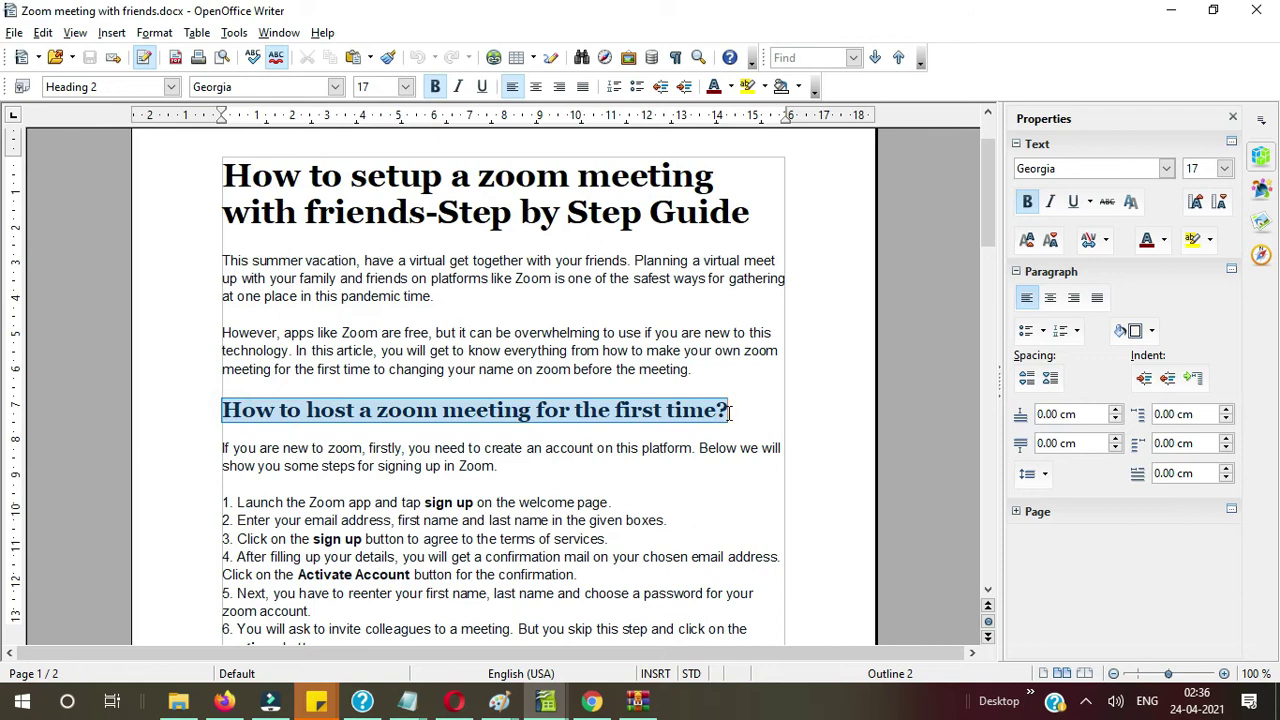
key(alt+Tab)
key(ctrl+v)
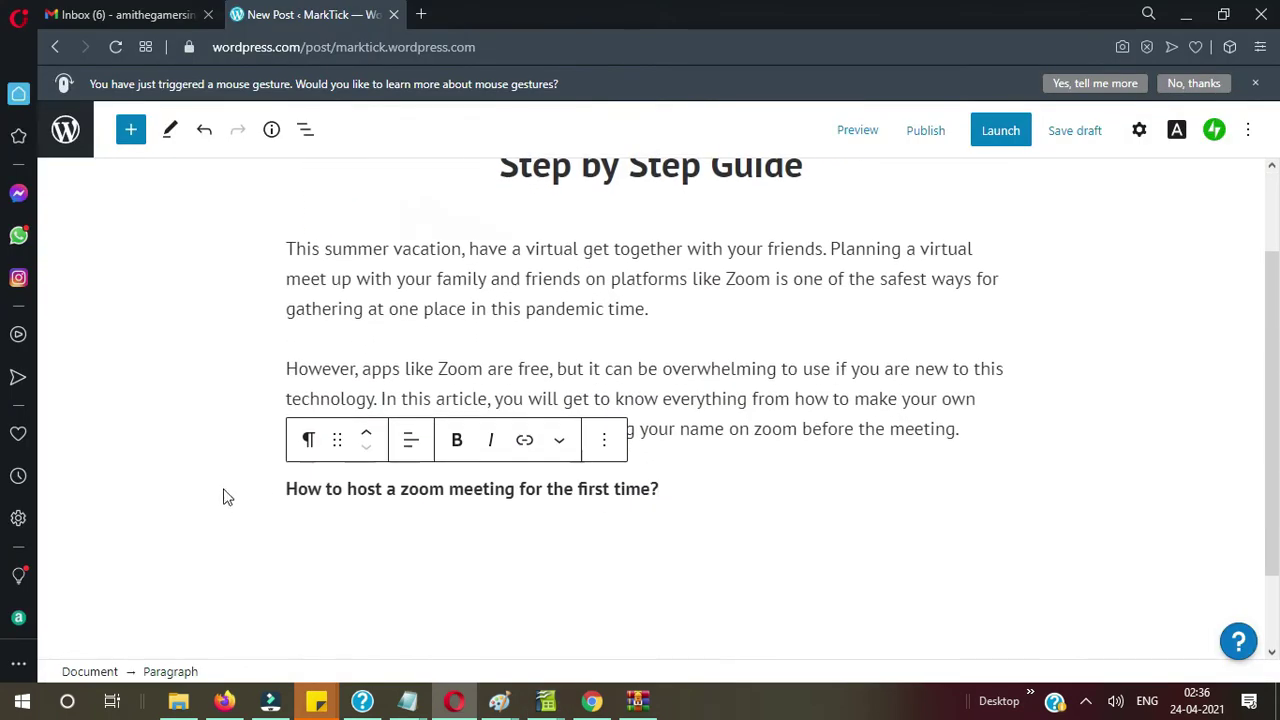
Step: Transform the "How to host a zoom meeting for the first time?" paragraph into a Heading block
click(309, 440)
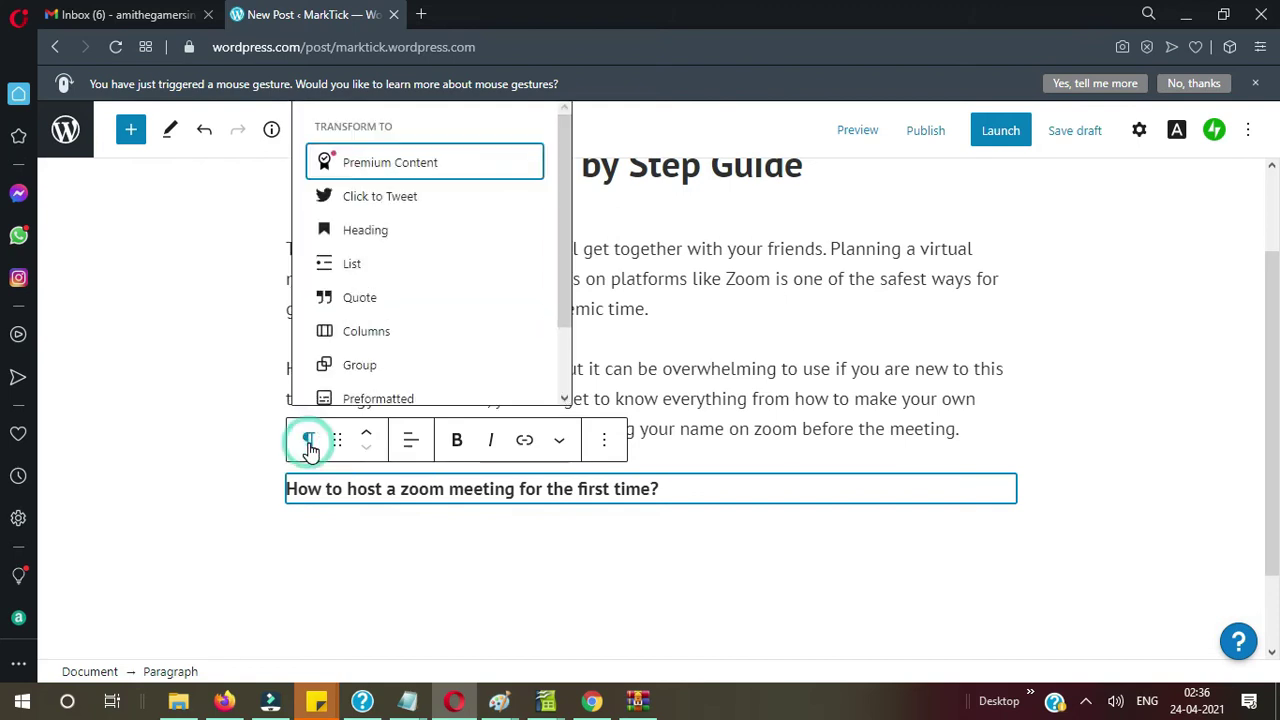
click(365, 237)
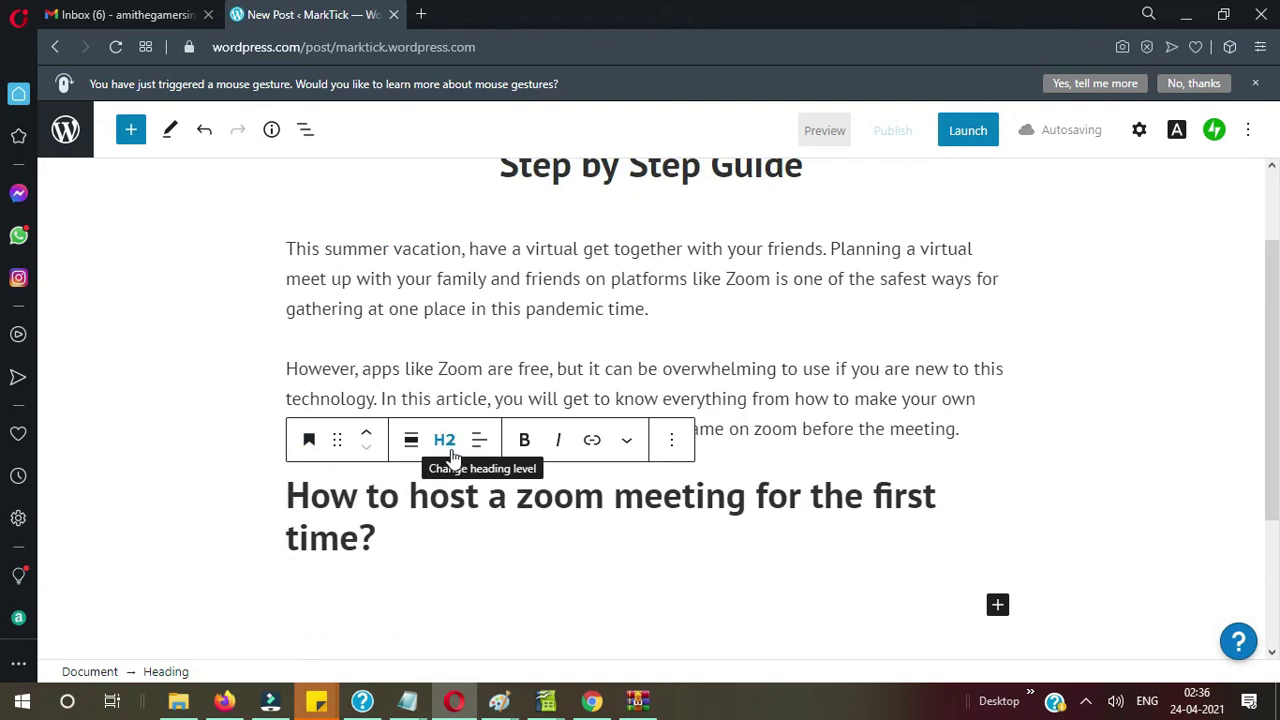
click(415, 535)
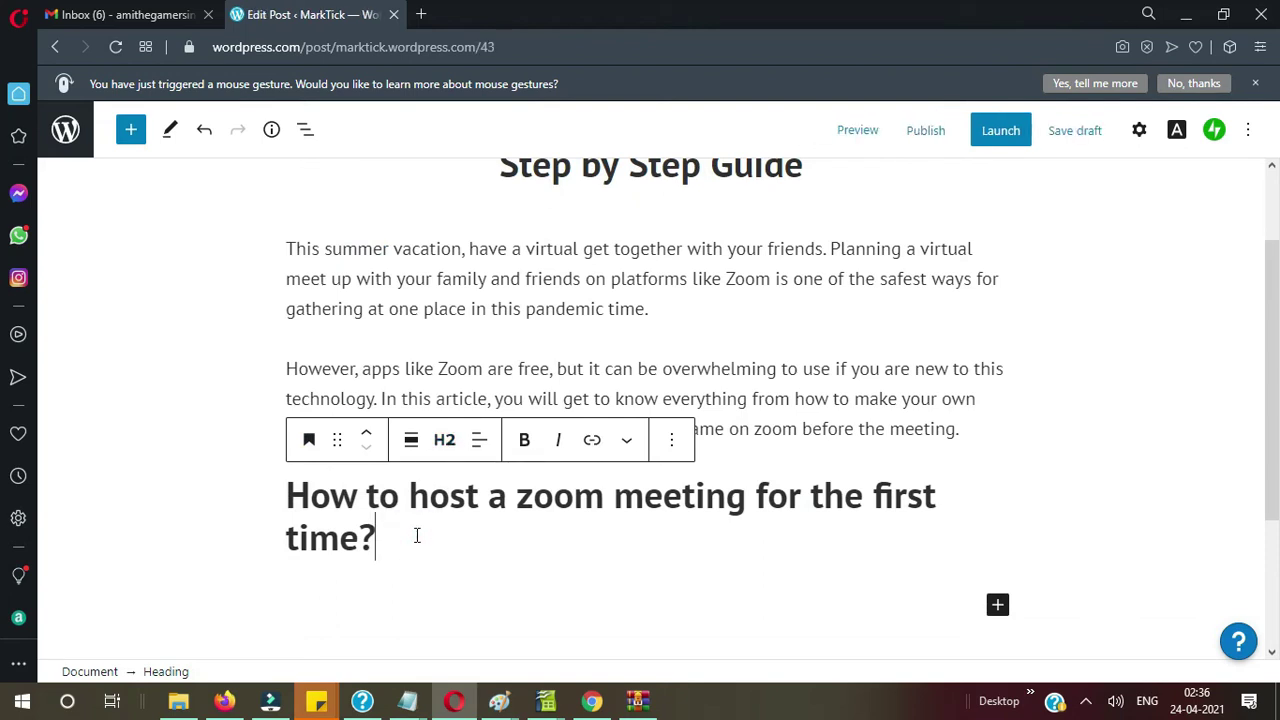
Step: Copy the paragraph beginning "If you are new to zoom" from the document into a new paragraph below the heading
key(Return)
key(alt+Tab)
scroll(415, 535, down, 4)
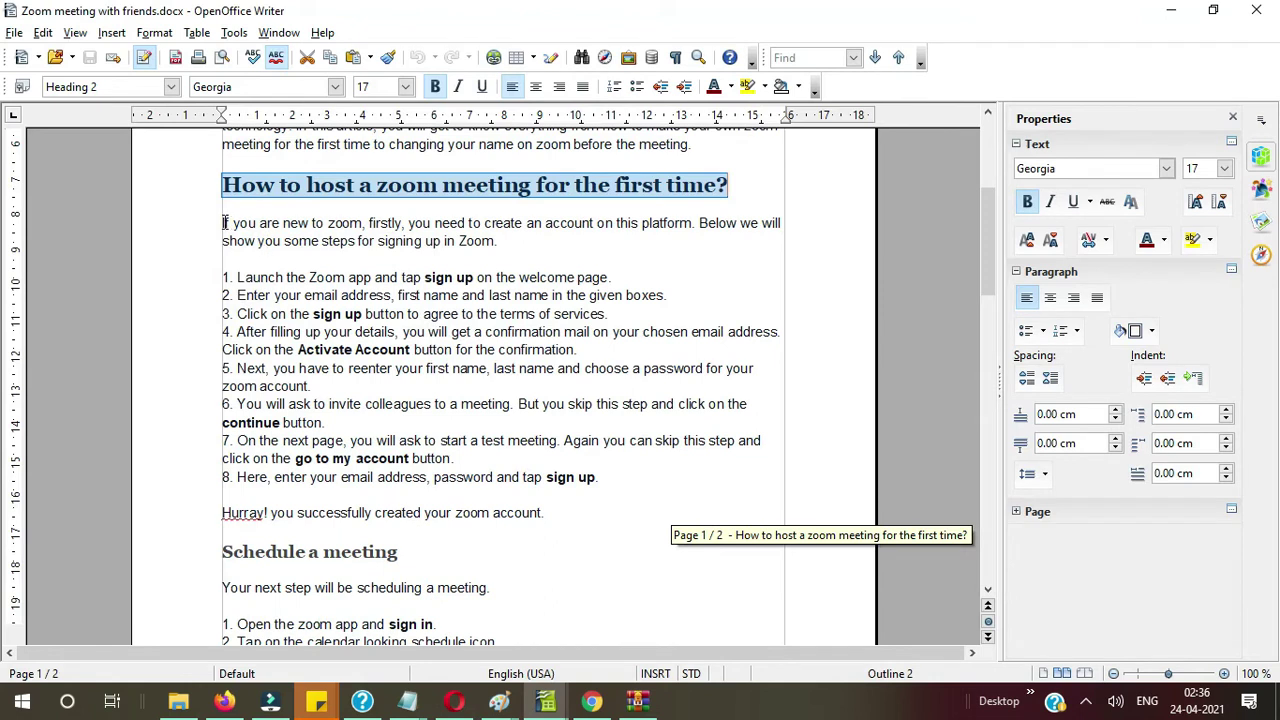
drag(221, 222, 497, 243)
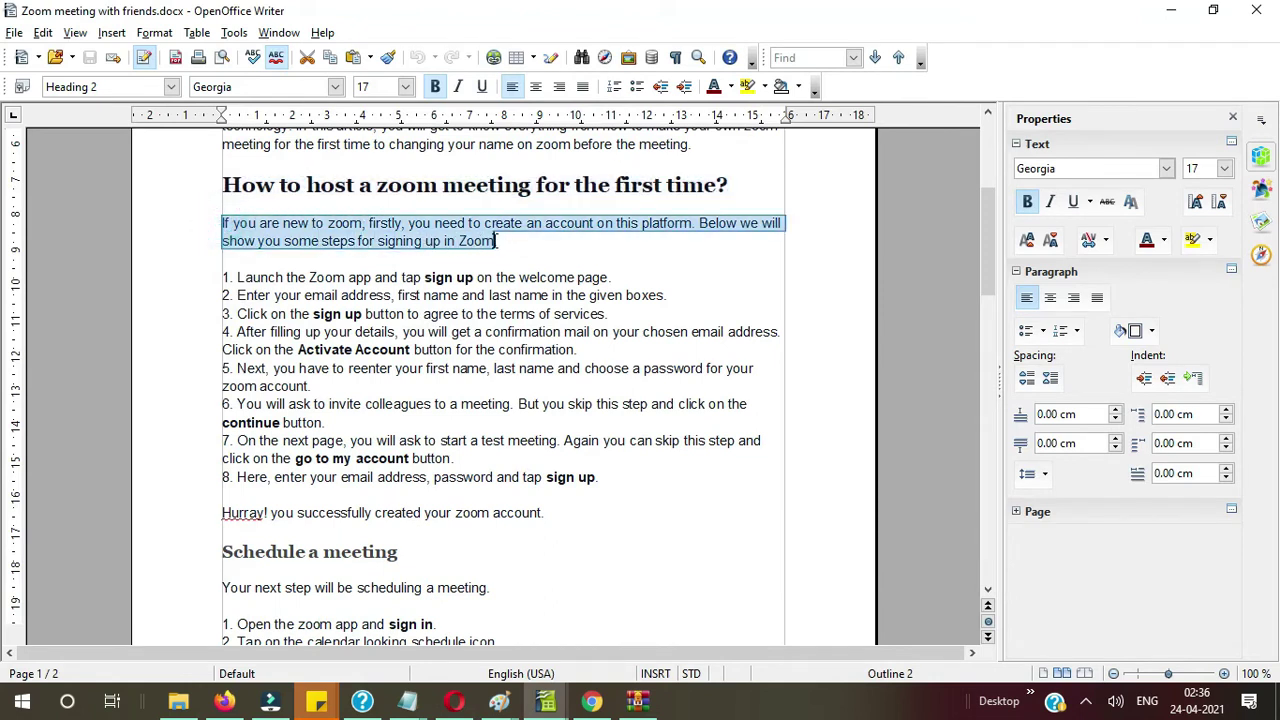
key(ctrl+c)
key(alt+Tab)
key(ctrl+v)
Step: Copy the eight numbered Zoom sign-up steps from the document into the post below the "If you are new to zoom" paragraph
key(Return)
key(alt+Tab)
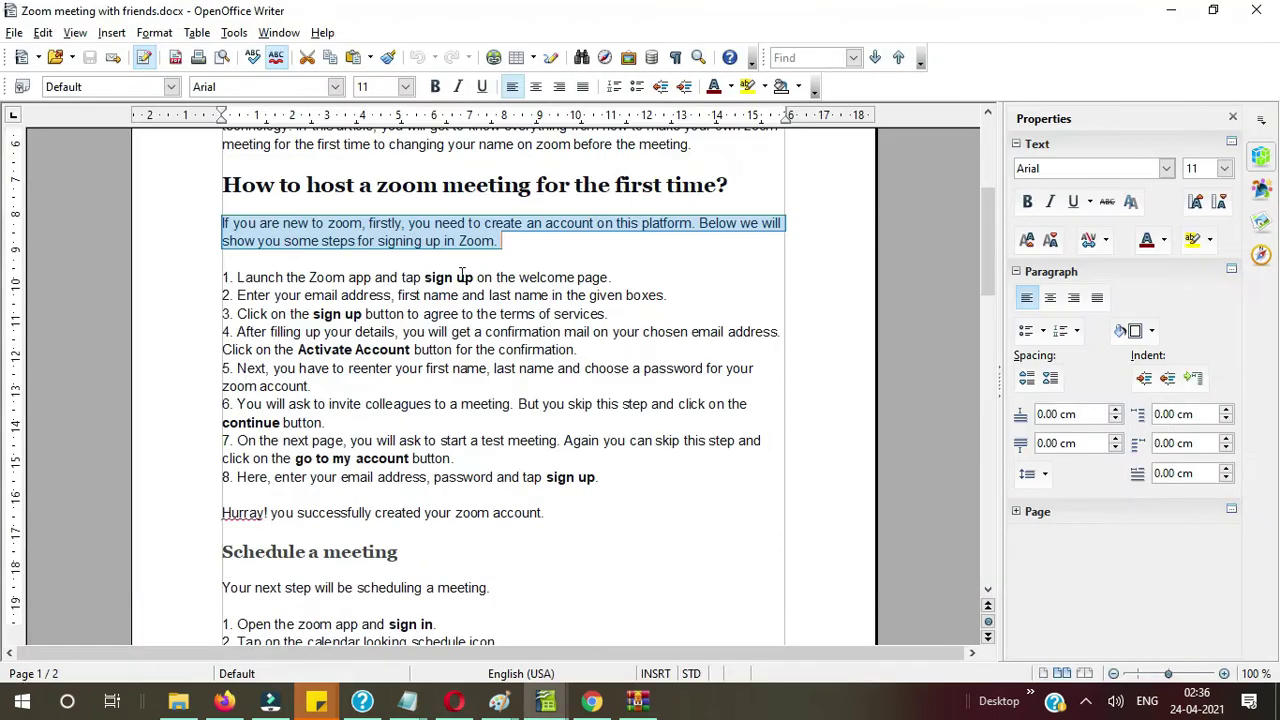
drag(600, 480, 224, 278)
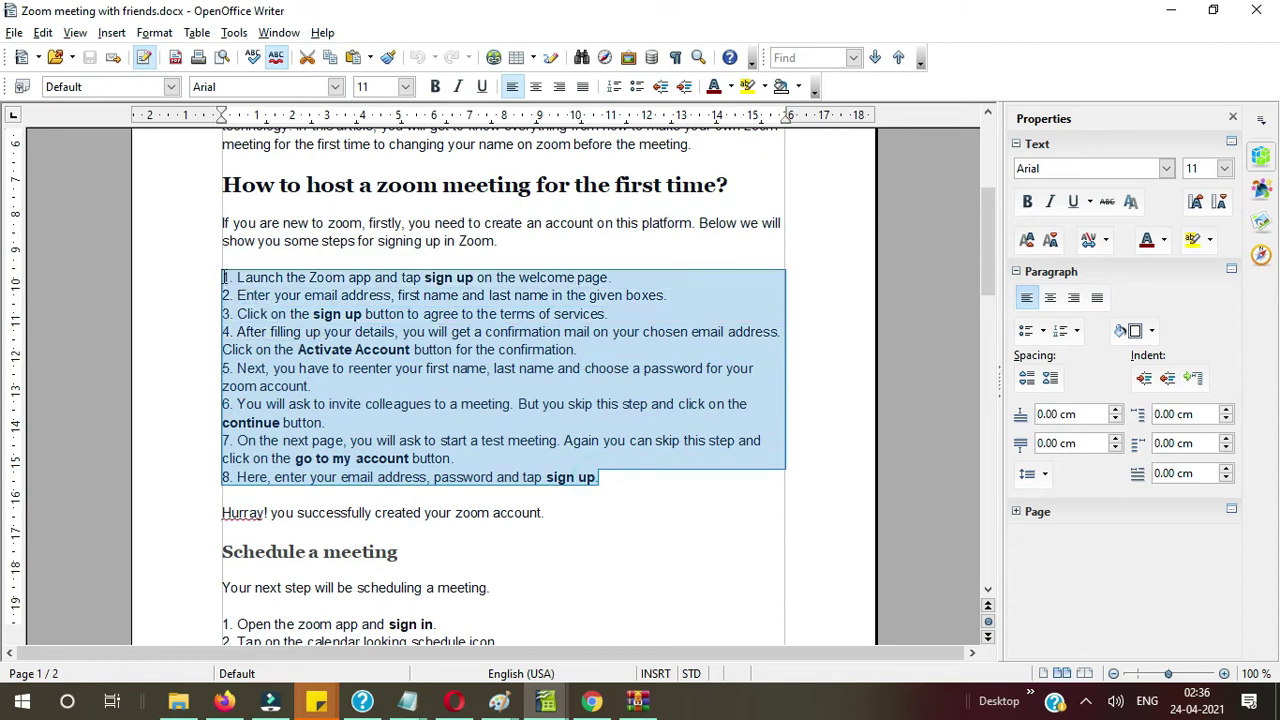
key(ctrl+c)
key(alt+Tab)
key(ctrl+v)
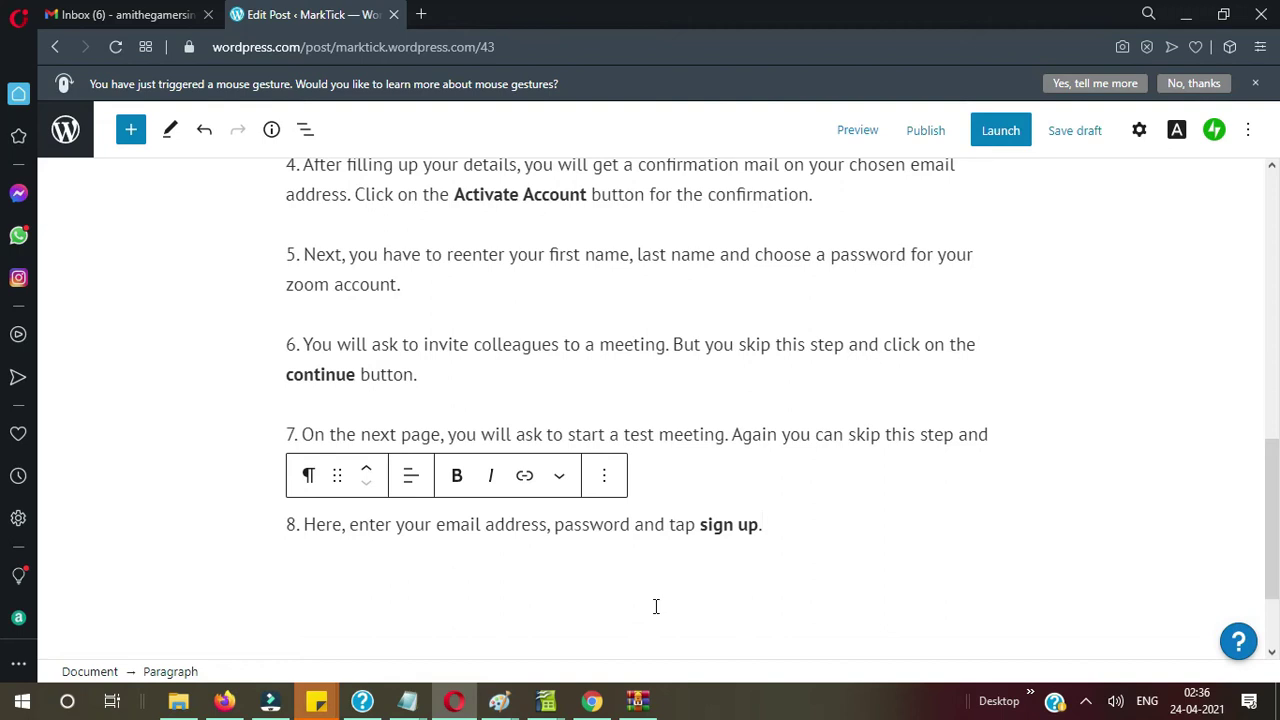
Step: Copy the line "Hurray! you successfully created your zoom account" into the post below step 8, and return to the document
click(772, 530)
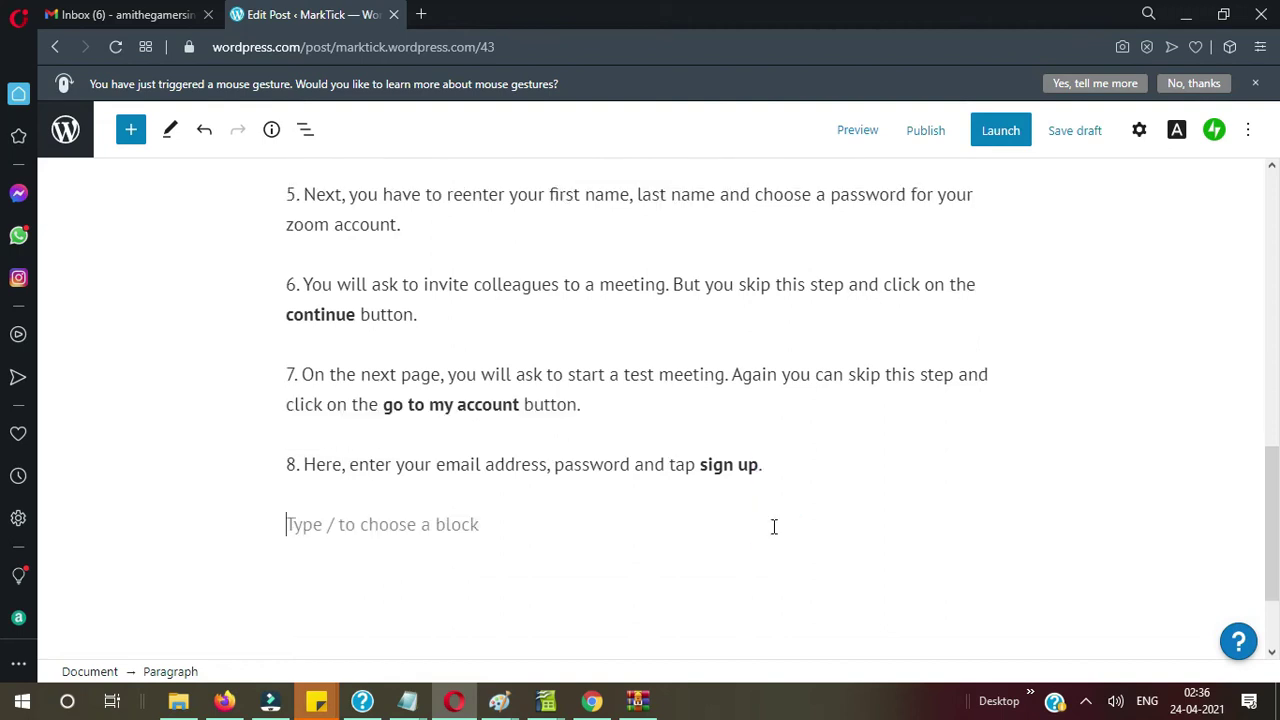
key(alt+Tab)
scroll(773, 527, down, 3)
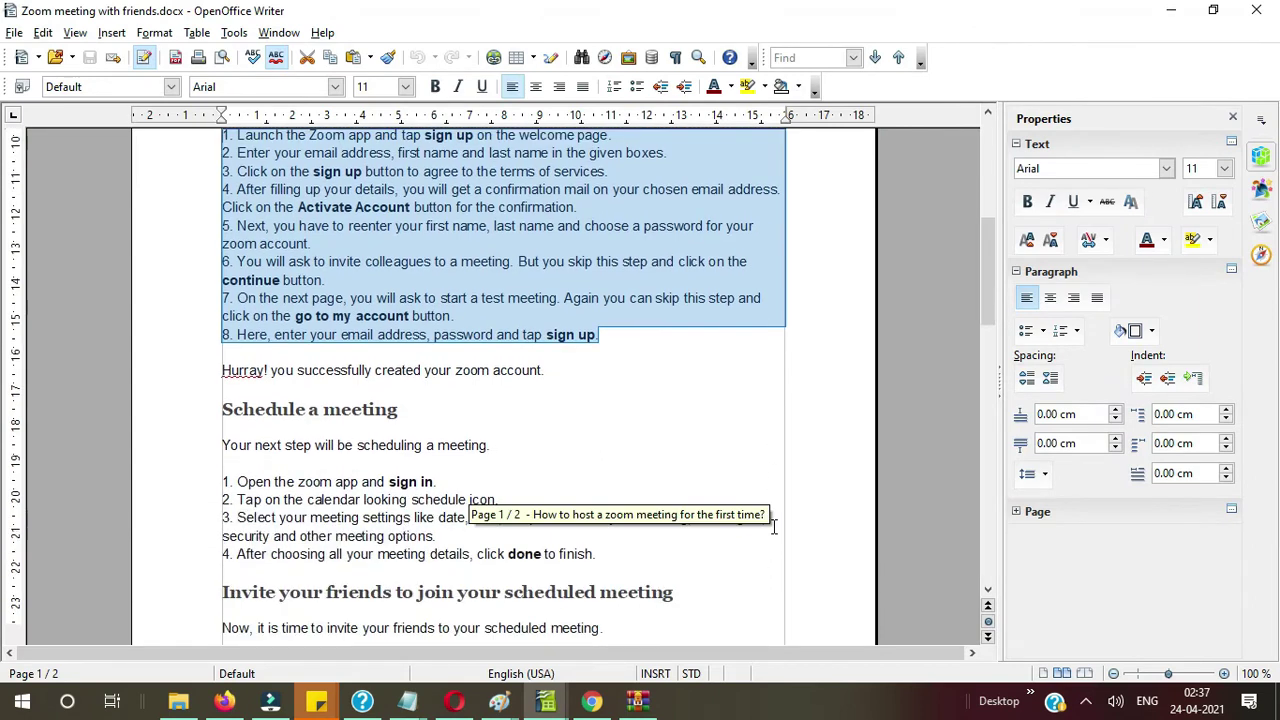
drag(544, 374, 226, 375)
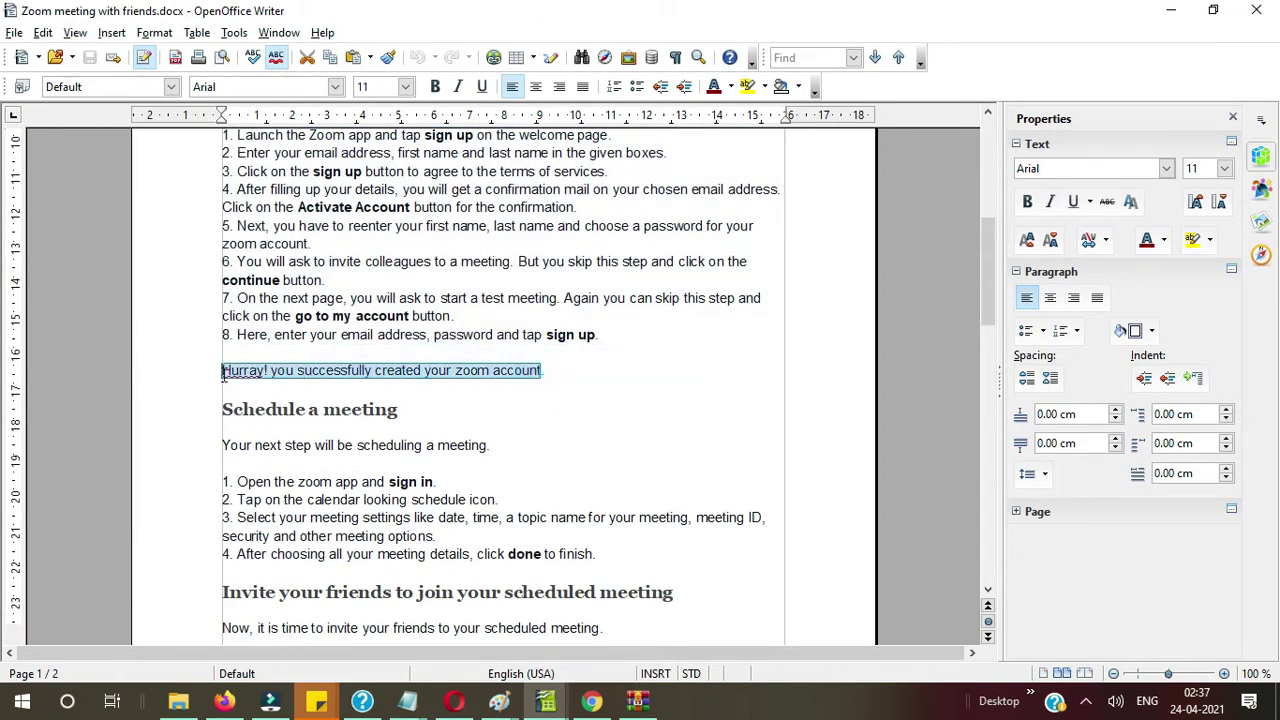
key(alt+Tab)
key(ctrl+v)
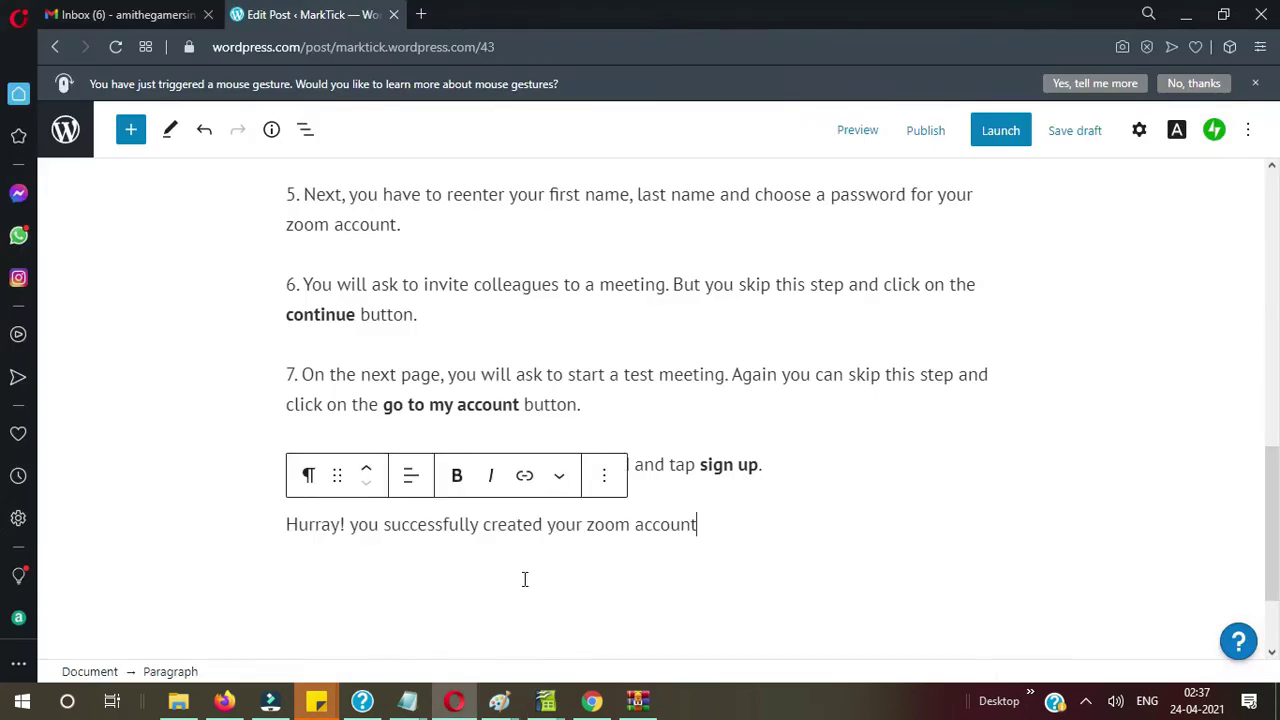
key(Return)
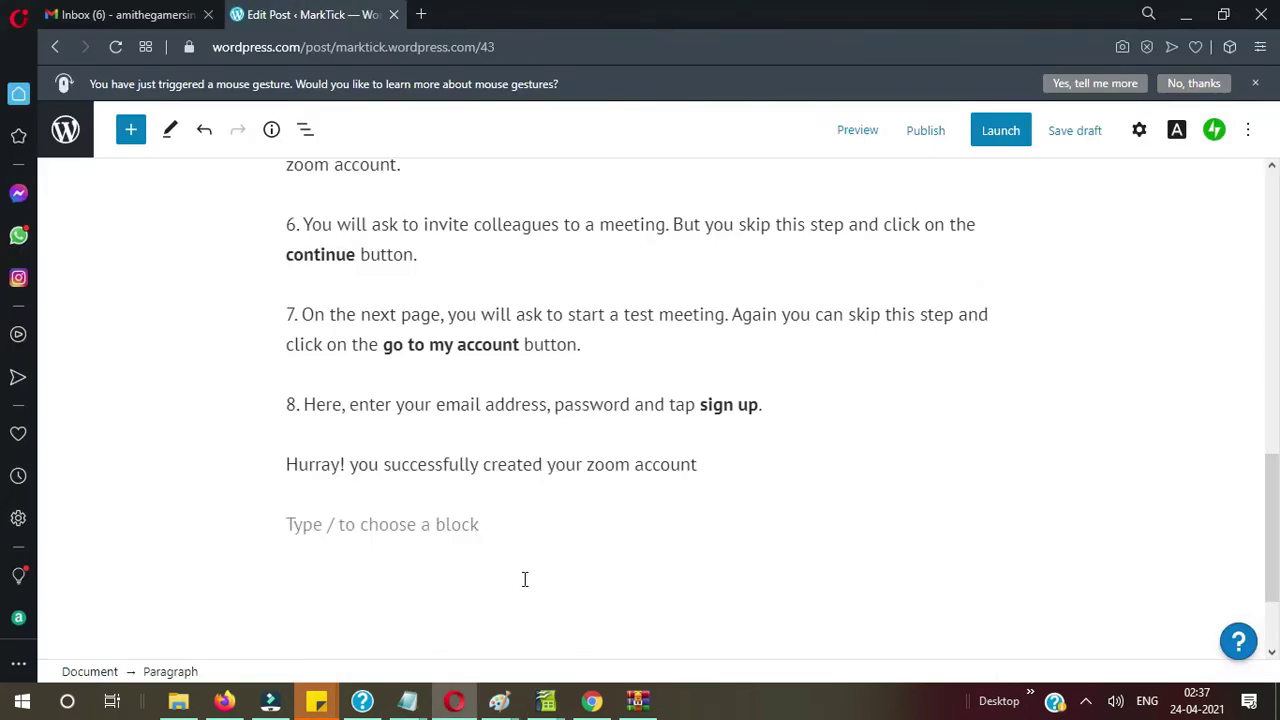
key(alt+Tab)
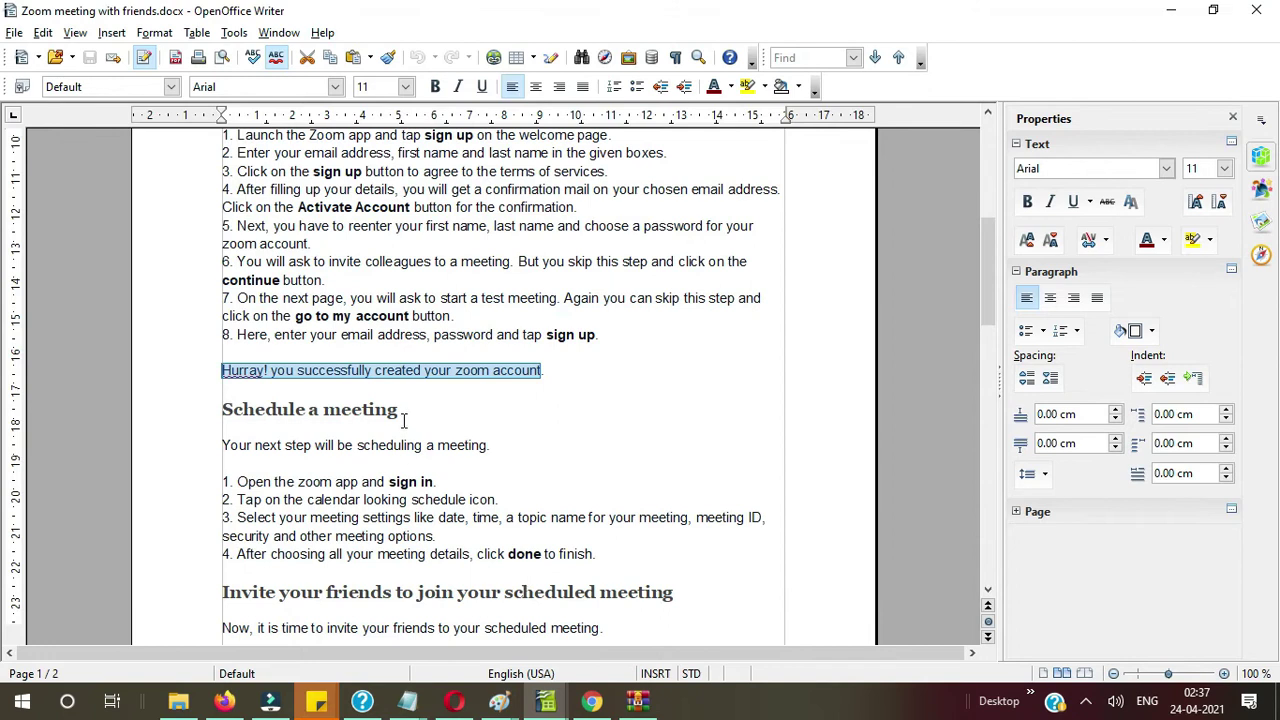
Step: Copy the "Schedule a meeting" title from the document into the post below the "Hurray!" line
drag(404, 417, 218, 408)
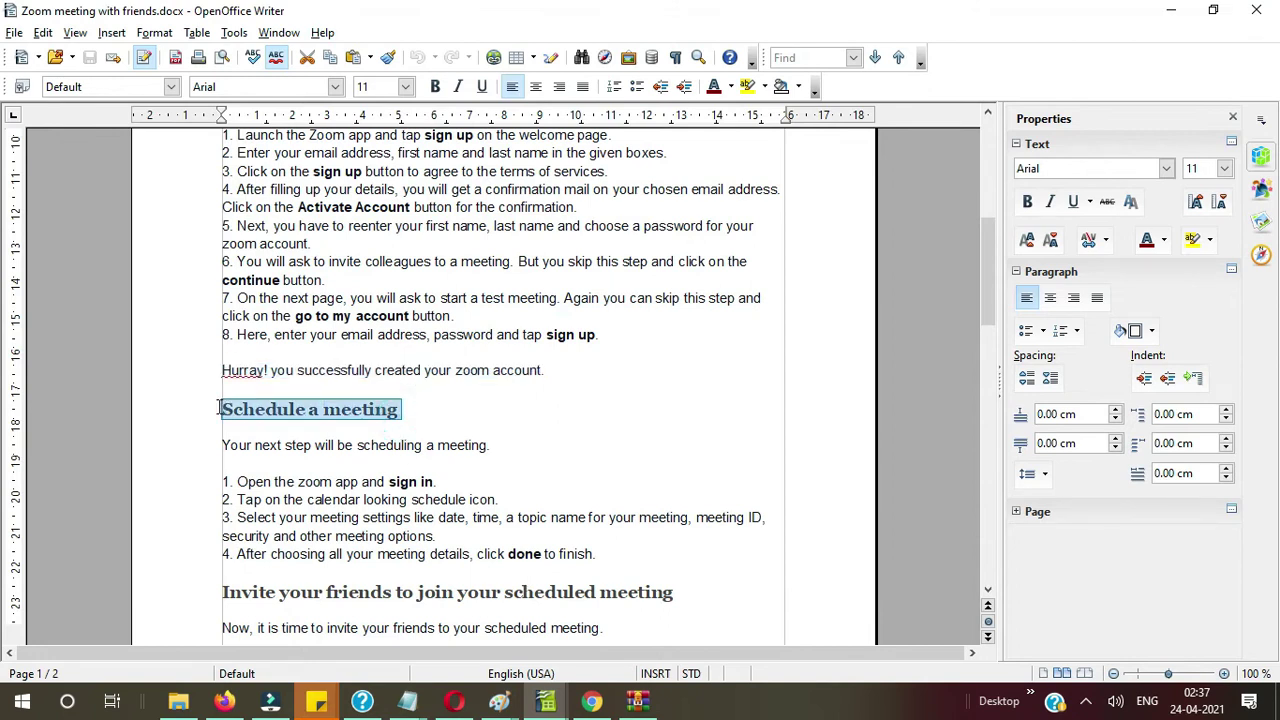
key(ctrl+c)
key(alt+Tab)
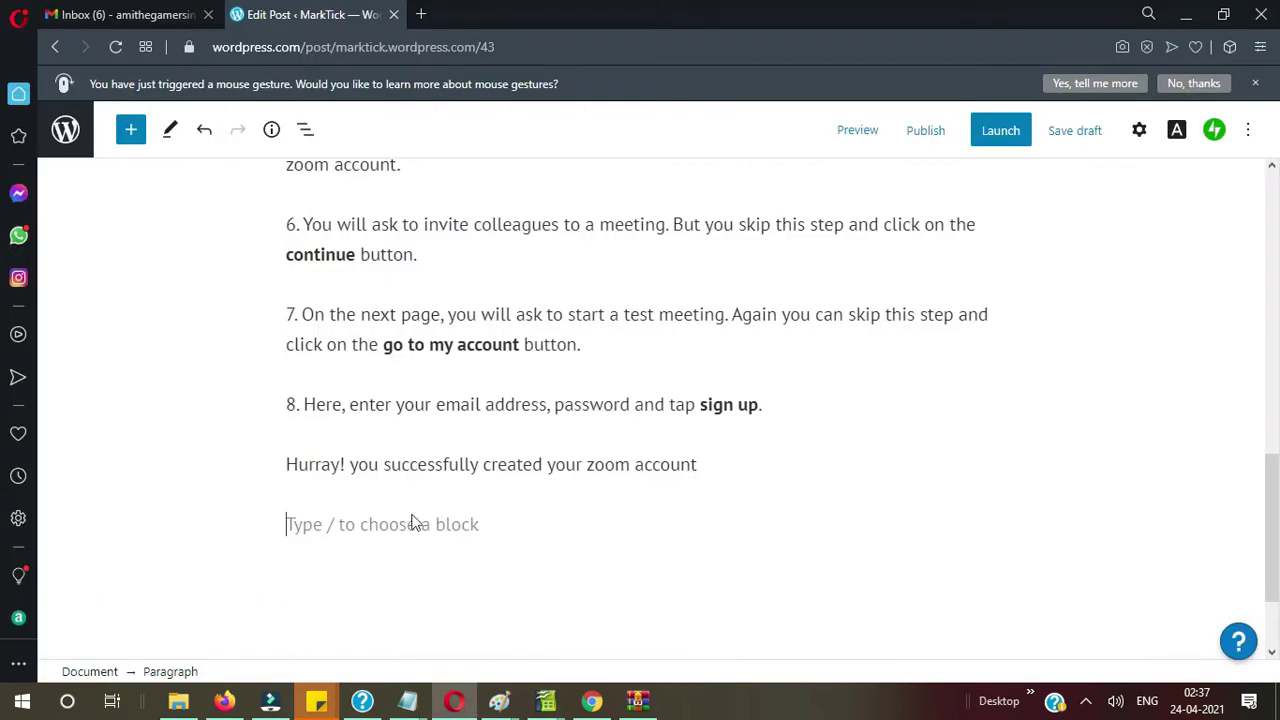
key(ctrl+v)
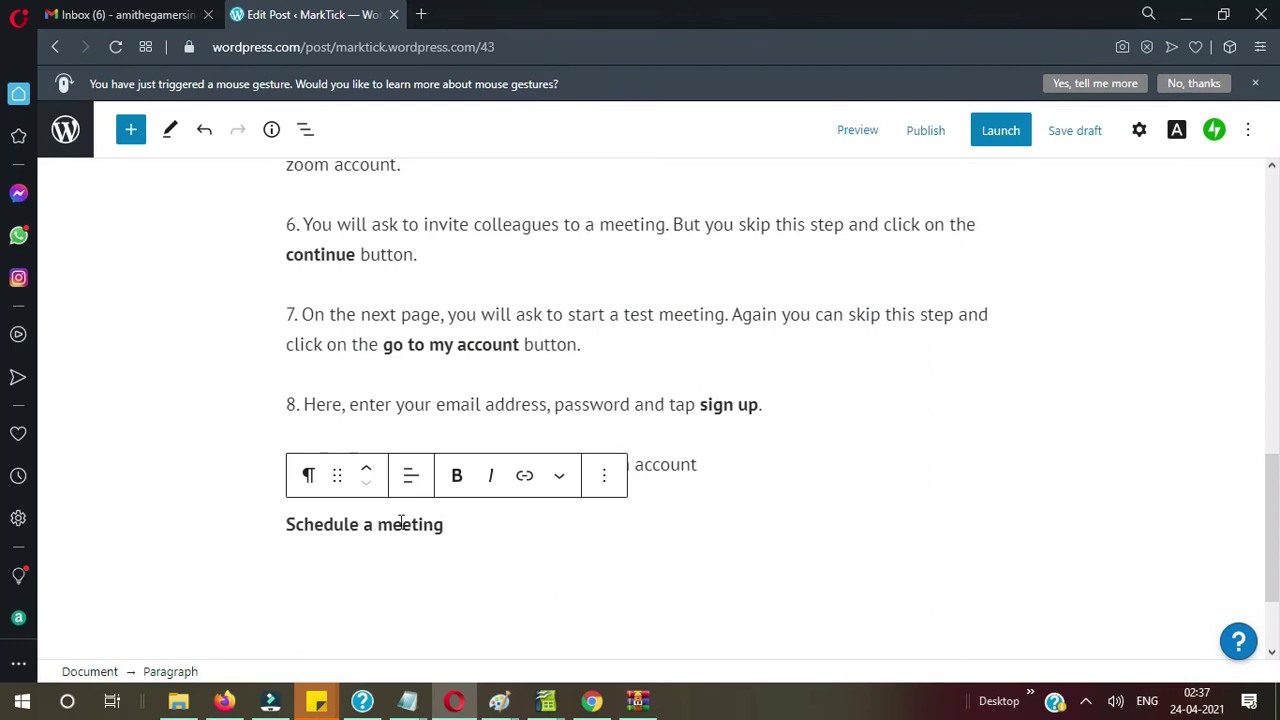
Step: Transform the "Schedule a meeting" paragraph into a Heading block at level H3
click(308, 476)
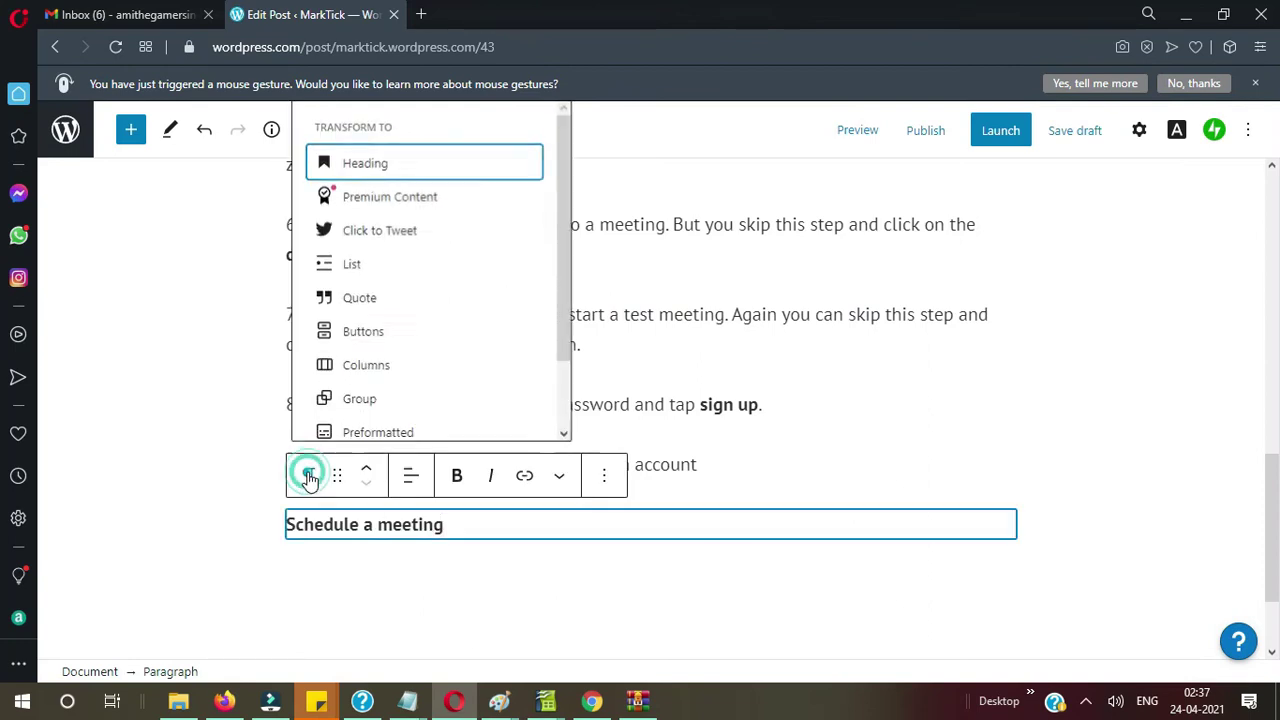
click(352, 166)
click(447, 478)
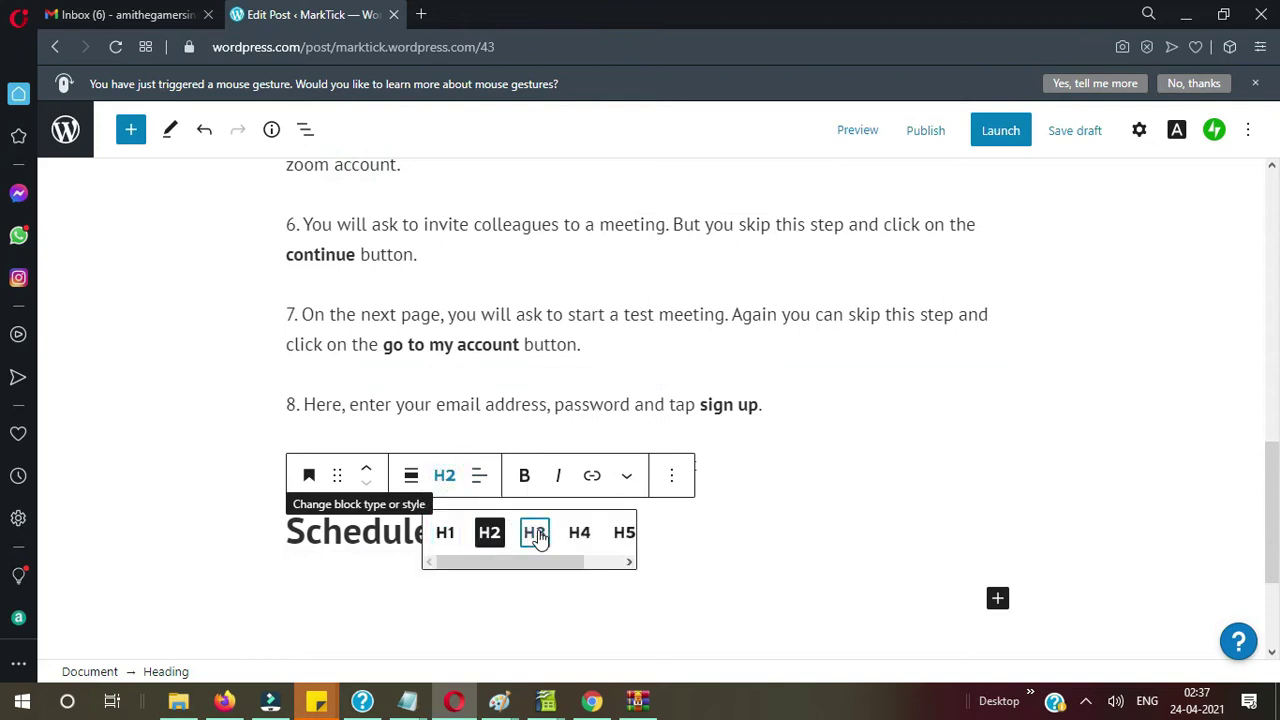
click(535, 532)
click(384, 576)
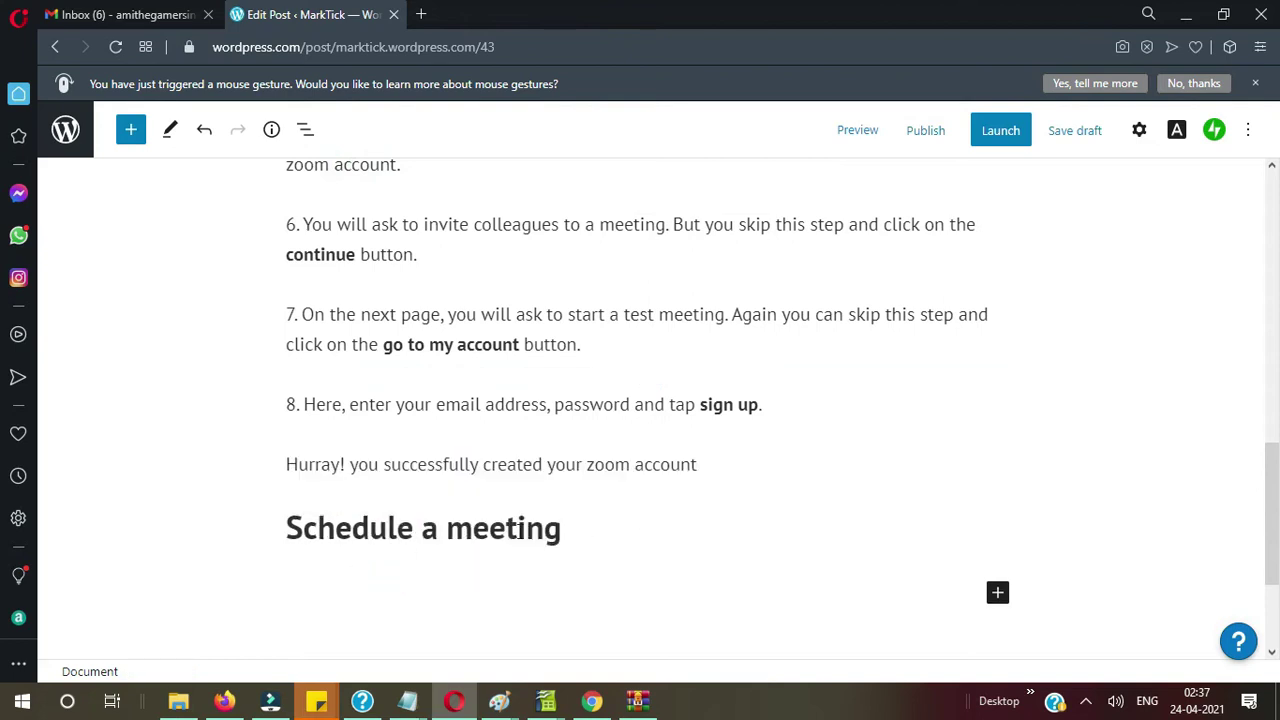
Step: Copy the "Your next step will be scheduling a meeting" line and its four numbered steps from the document into the post below the "Schedule a meeting" heading
click(562, 532)
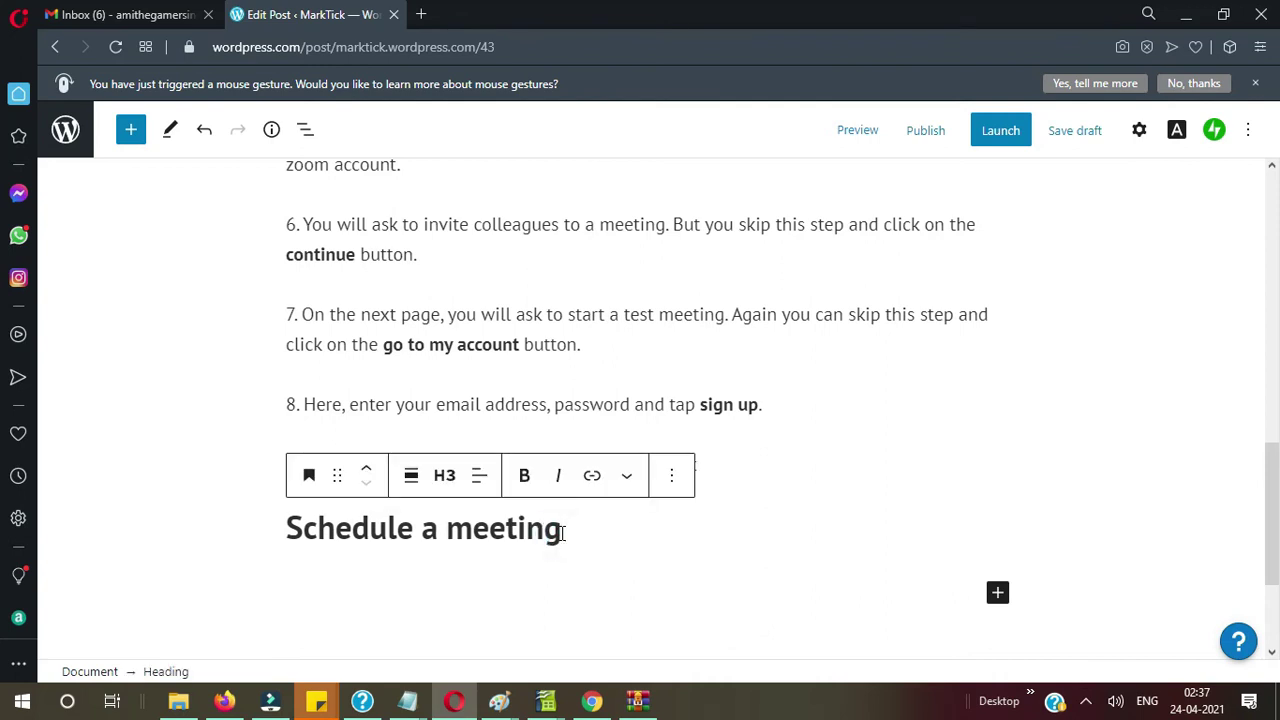
key(Return)
key(alt+Tab)
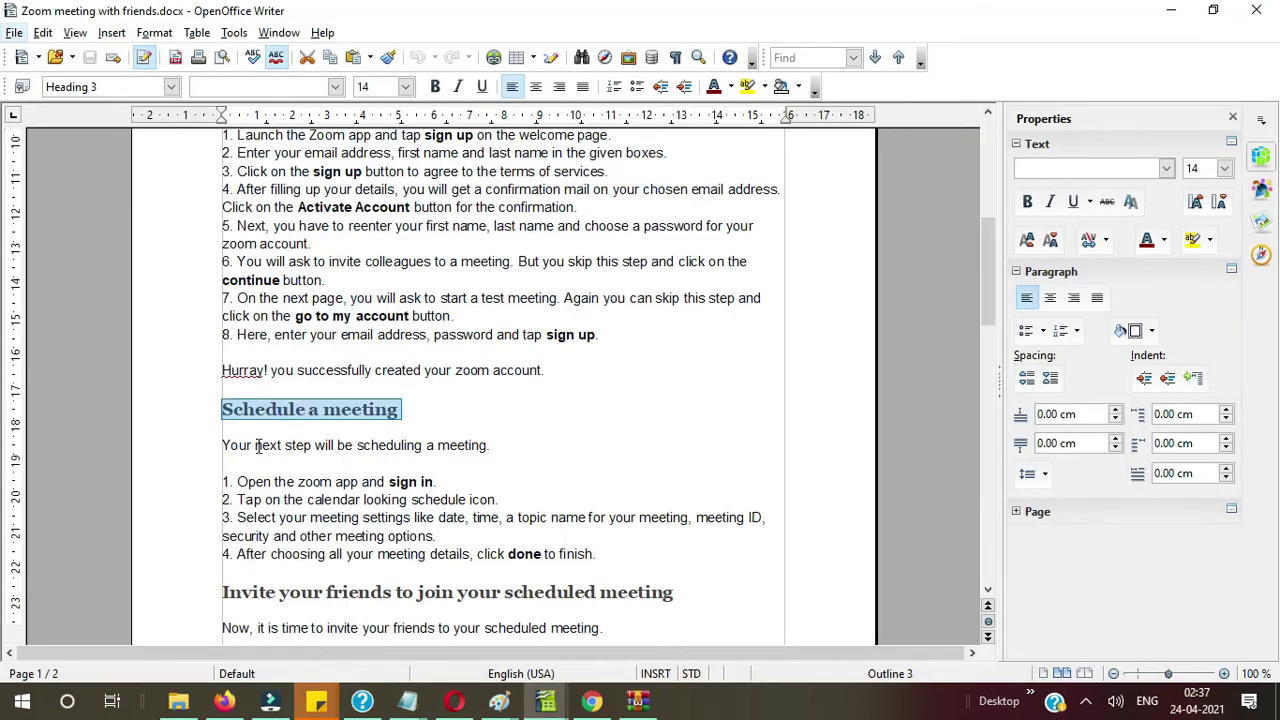
drag(224, 445, 633, 550)
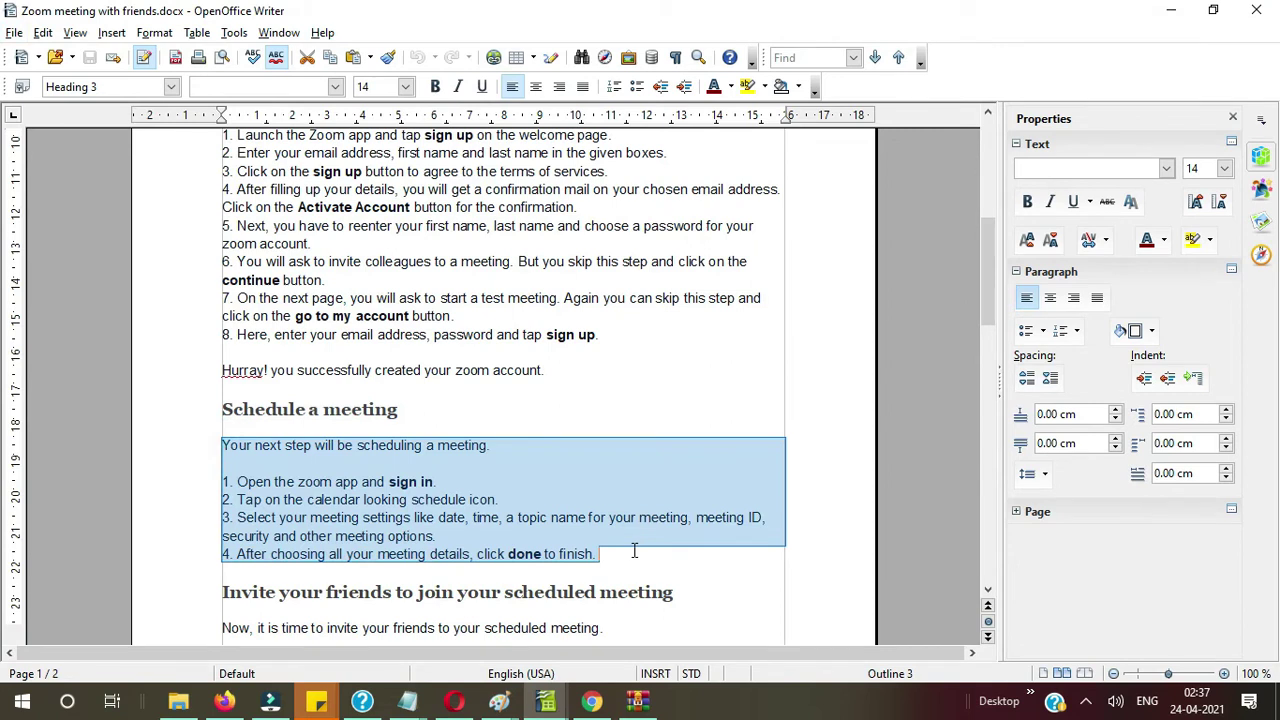
key(ctrl+c)
key(alt+Tab)
key(ctrl+v)
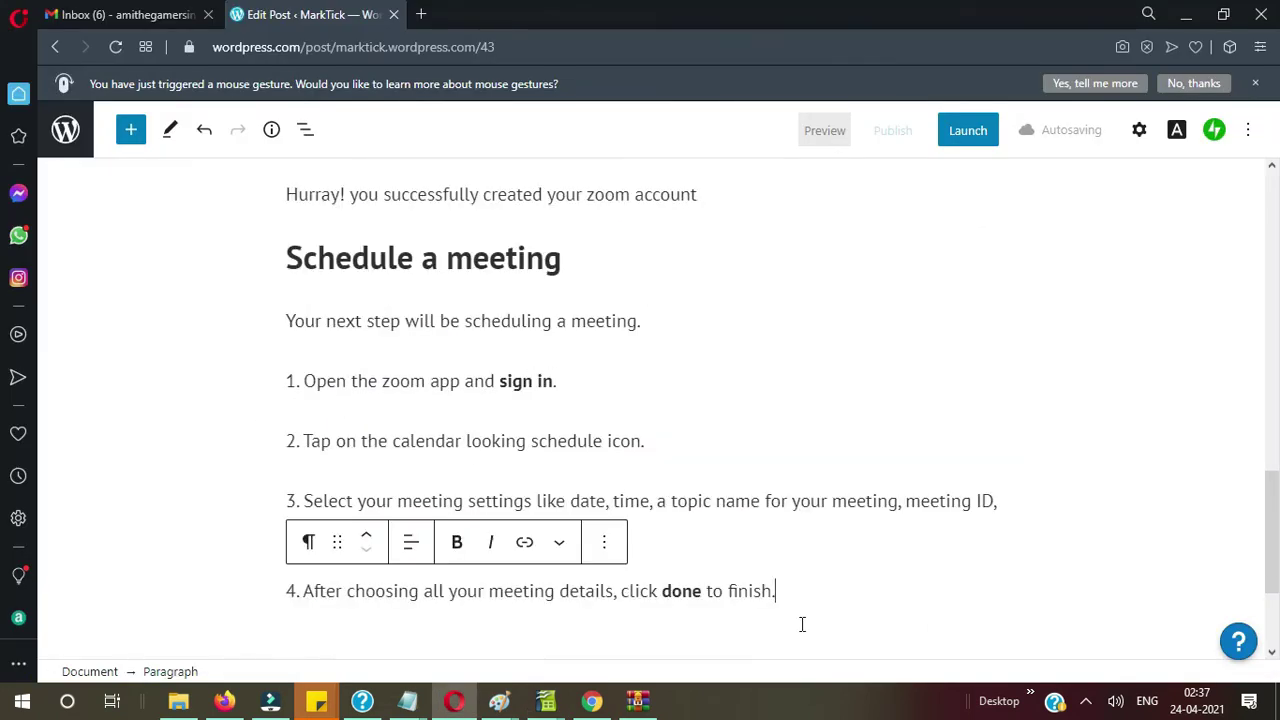
Step: Copy the title "Invite your friends to join your scheduled meeting" from the document into a new paragraph below step 4
key(Return)
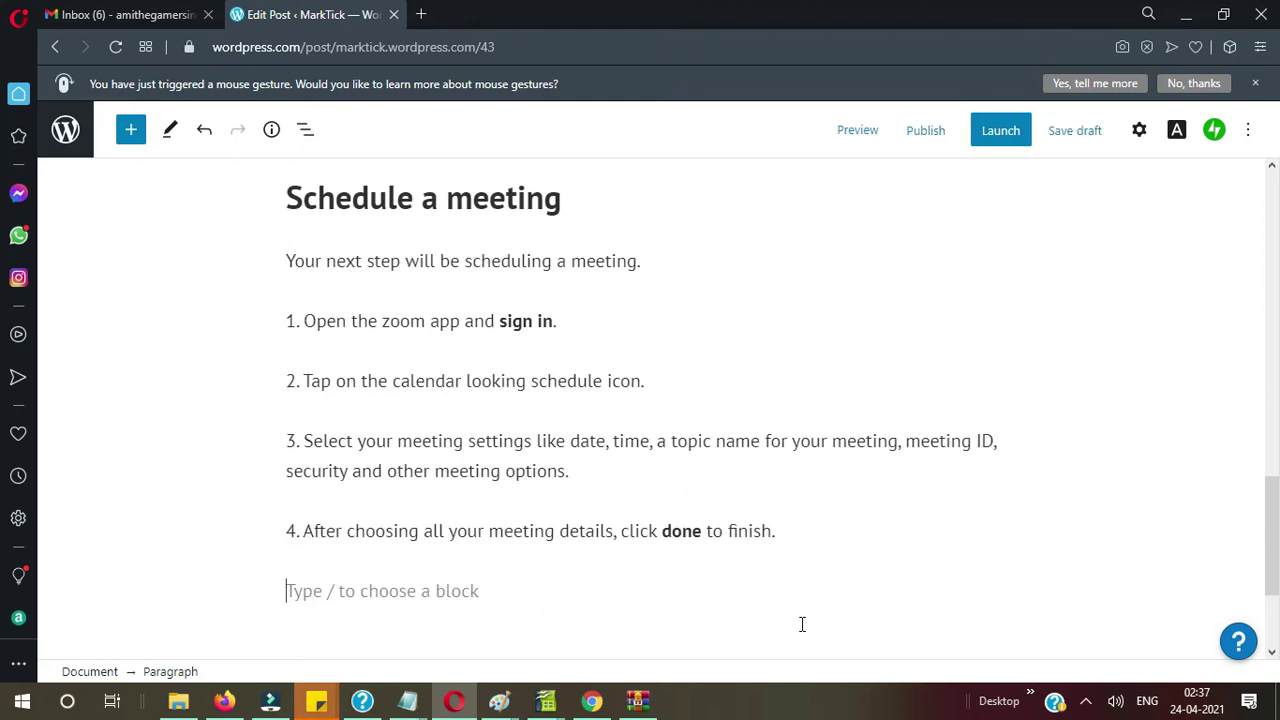
key(alt+Tab)
scroll(802, 624, down, 6)
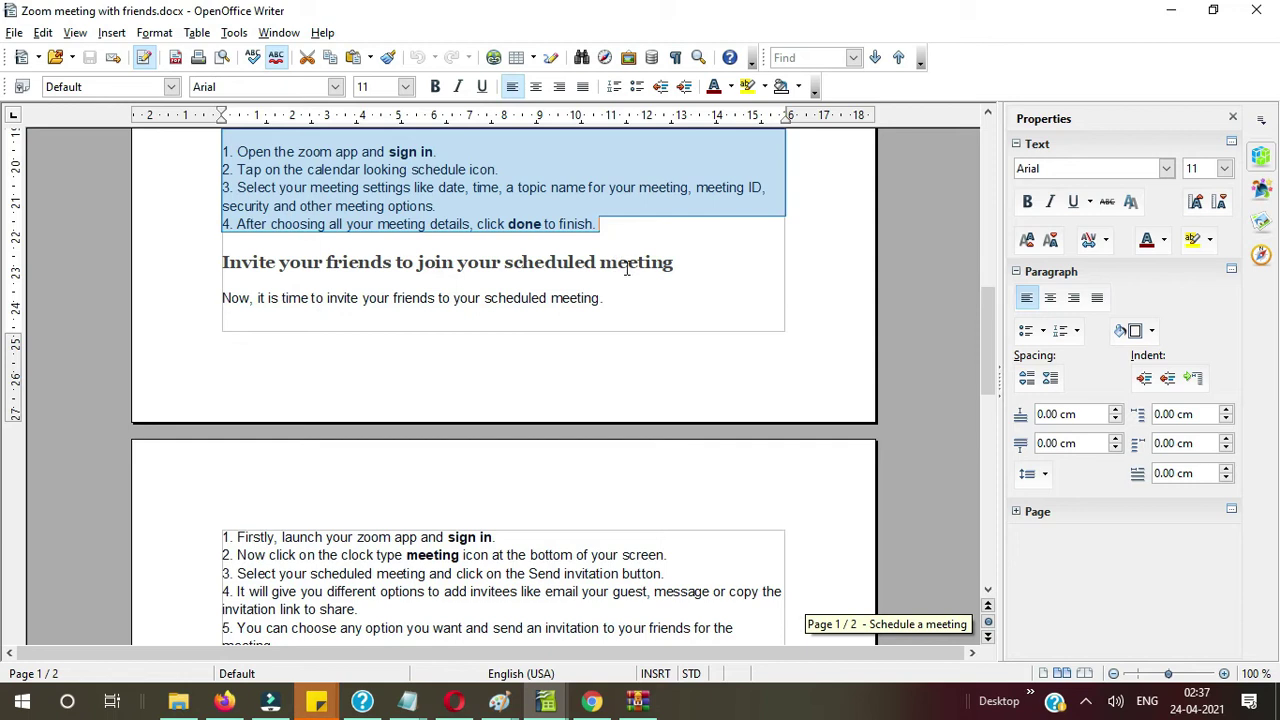
drag(690, 262, 222, 262)
key(ctrl+3)
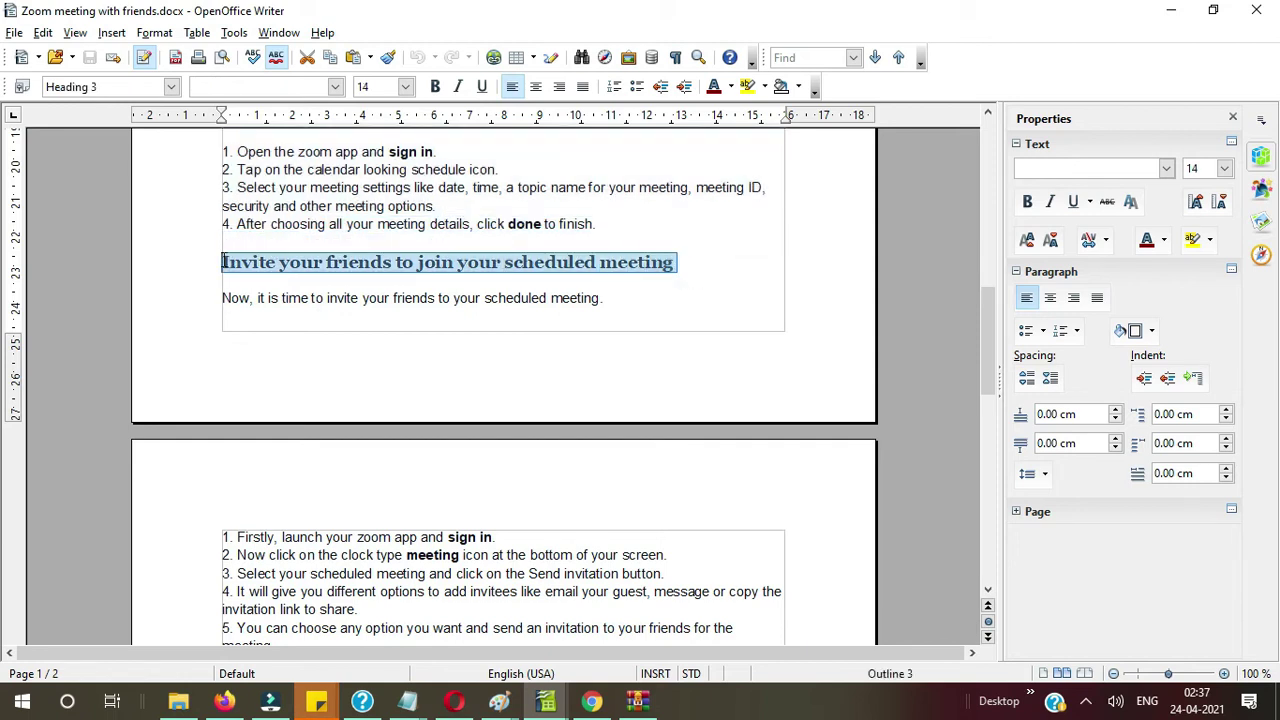
key(alt+Tab)
key(ctrl+v)
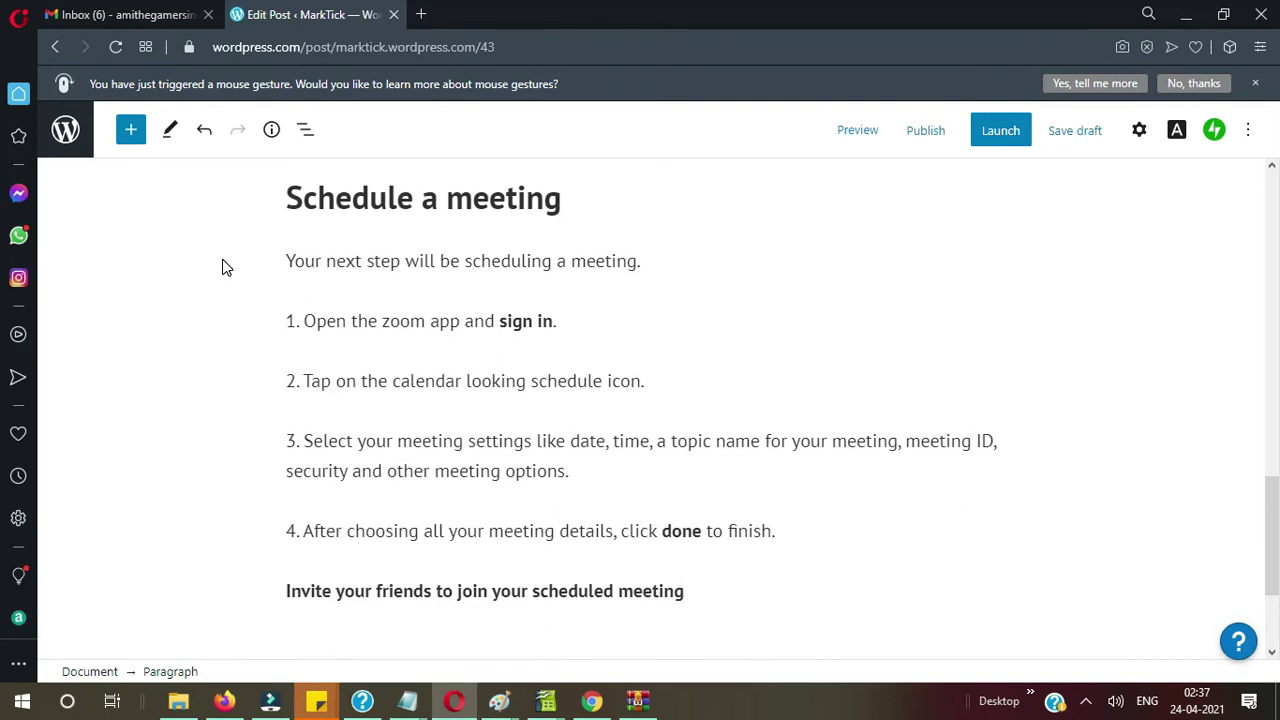
Step: Transform the "Invite your friends to join your scheduled meeting" paragraph into a Heading block at level H3
click(310, 540)
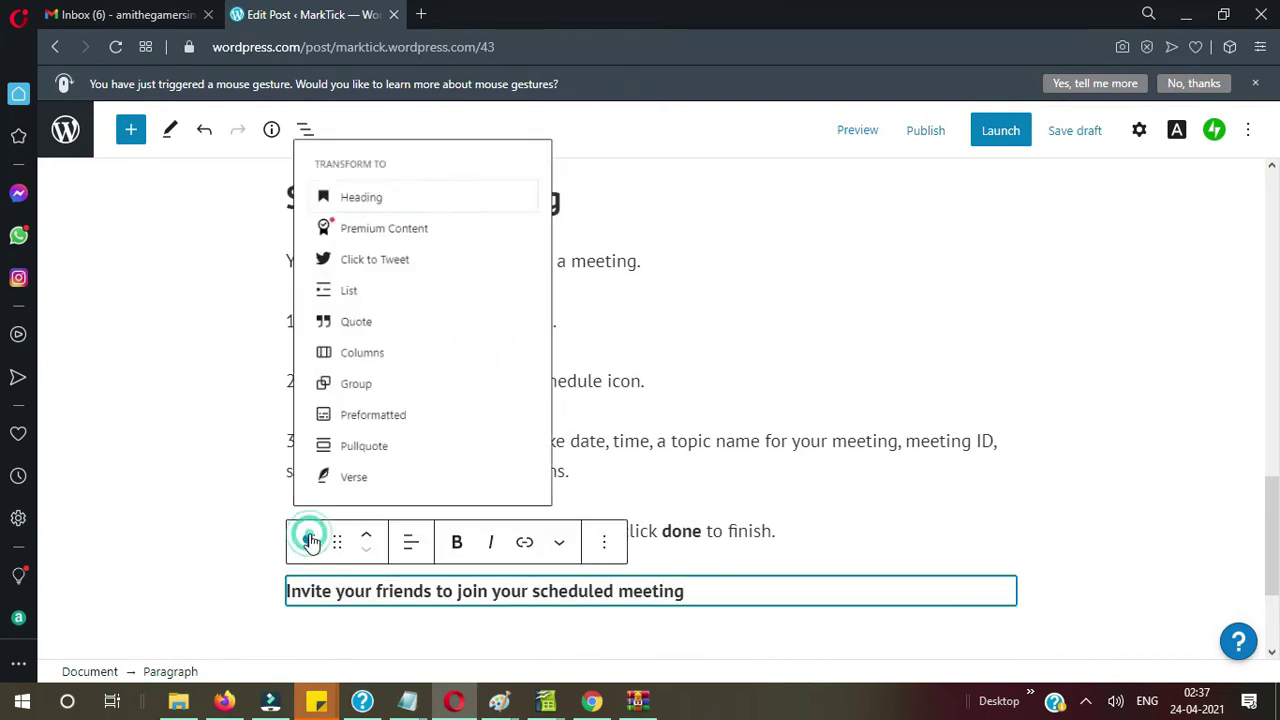
click(347, 180)
click(444, 545)
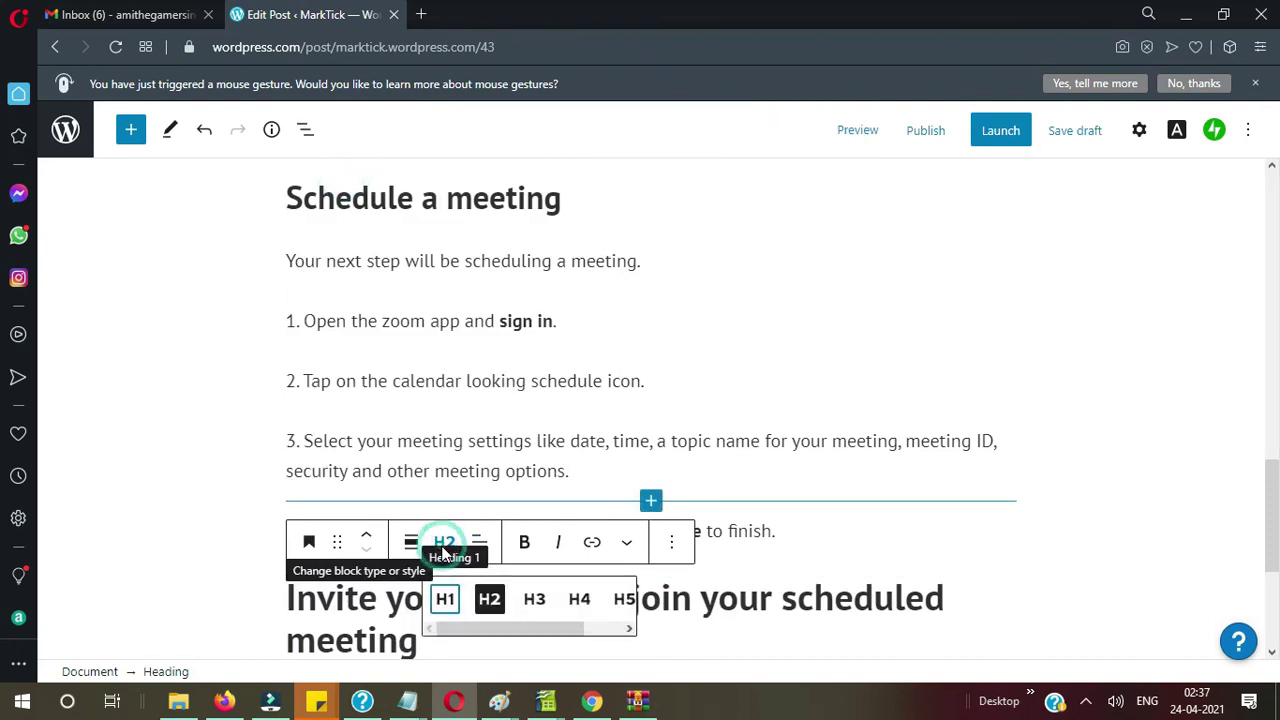
click(534, 598)
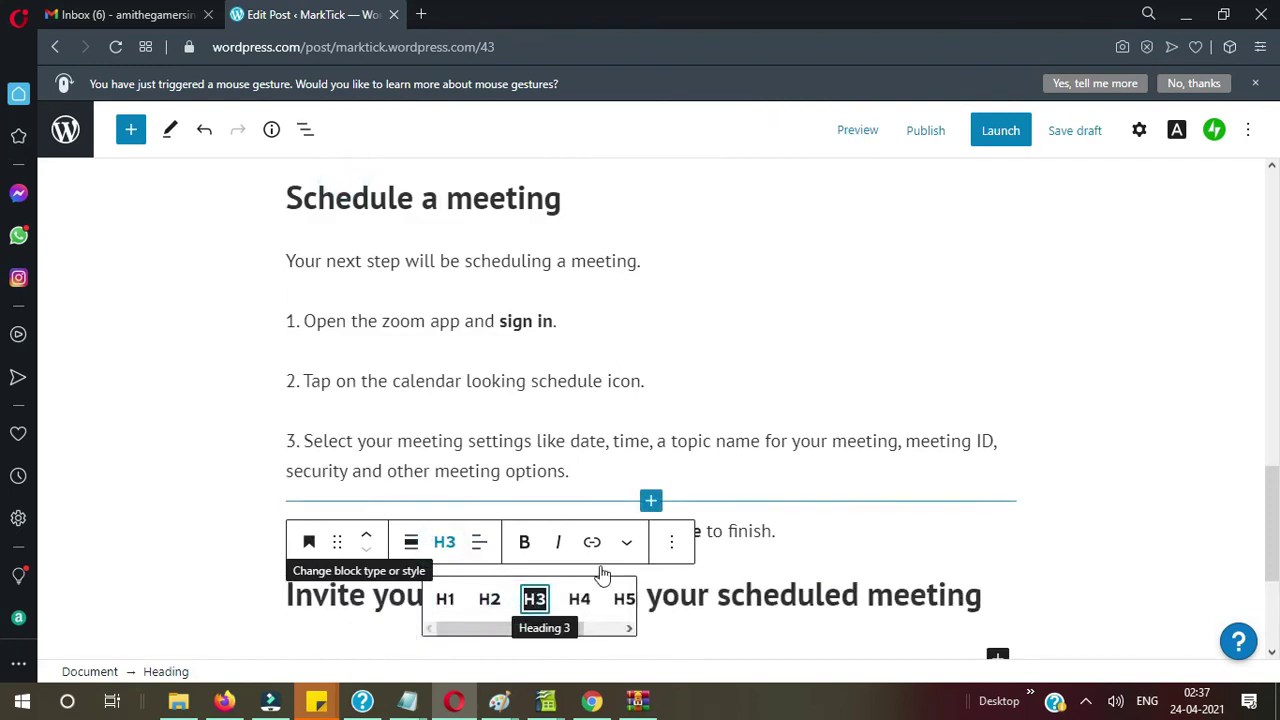
Step: Copy the document text from "Now, it is time to invite your friends" through "scheduled meeting and click start" into the post below the invite heading
click(995, 600)
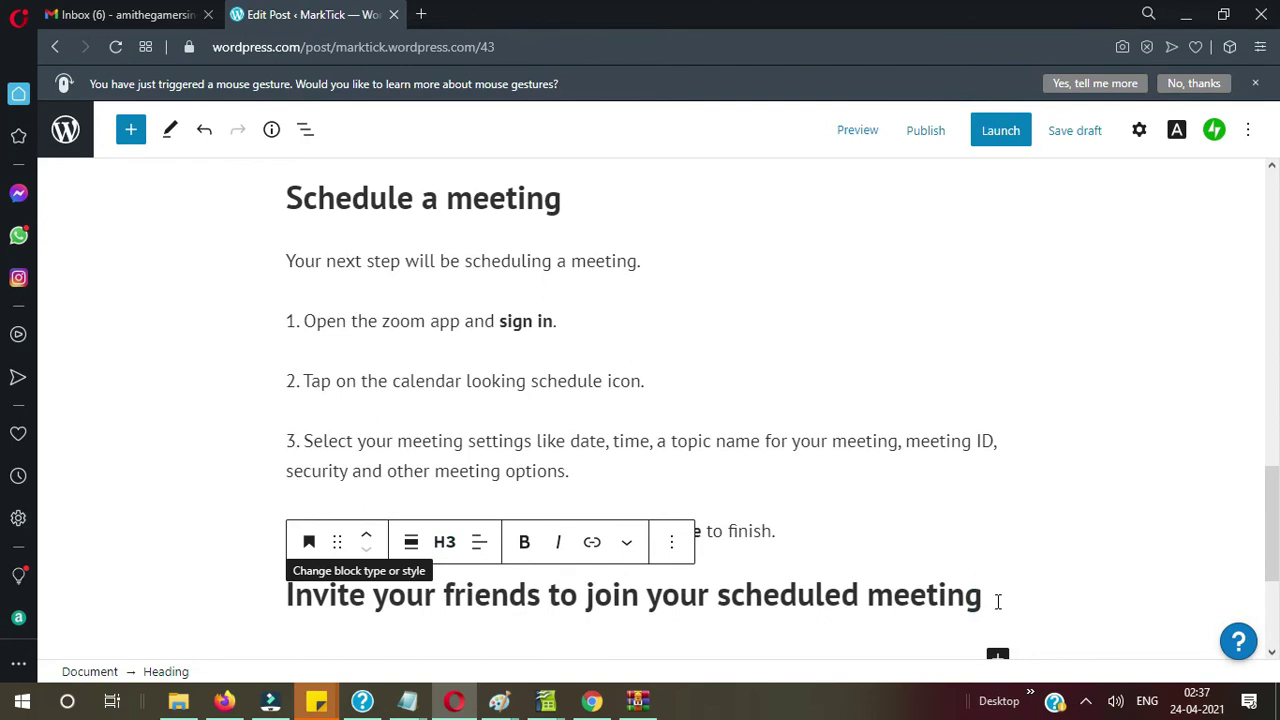
key(Return)
key(alt+Tab)
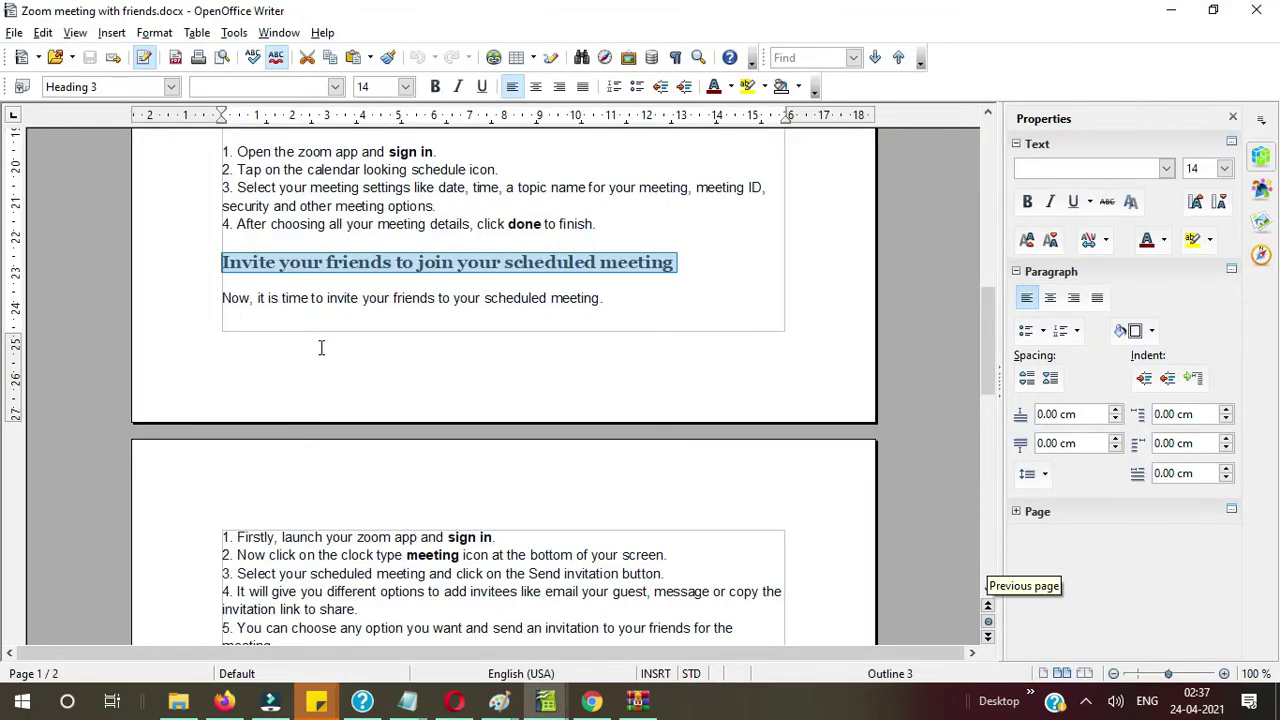
drag(222, 298, 260, 310)
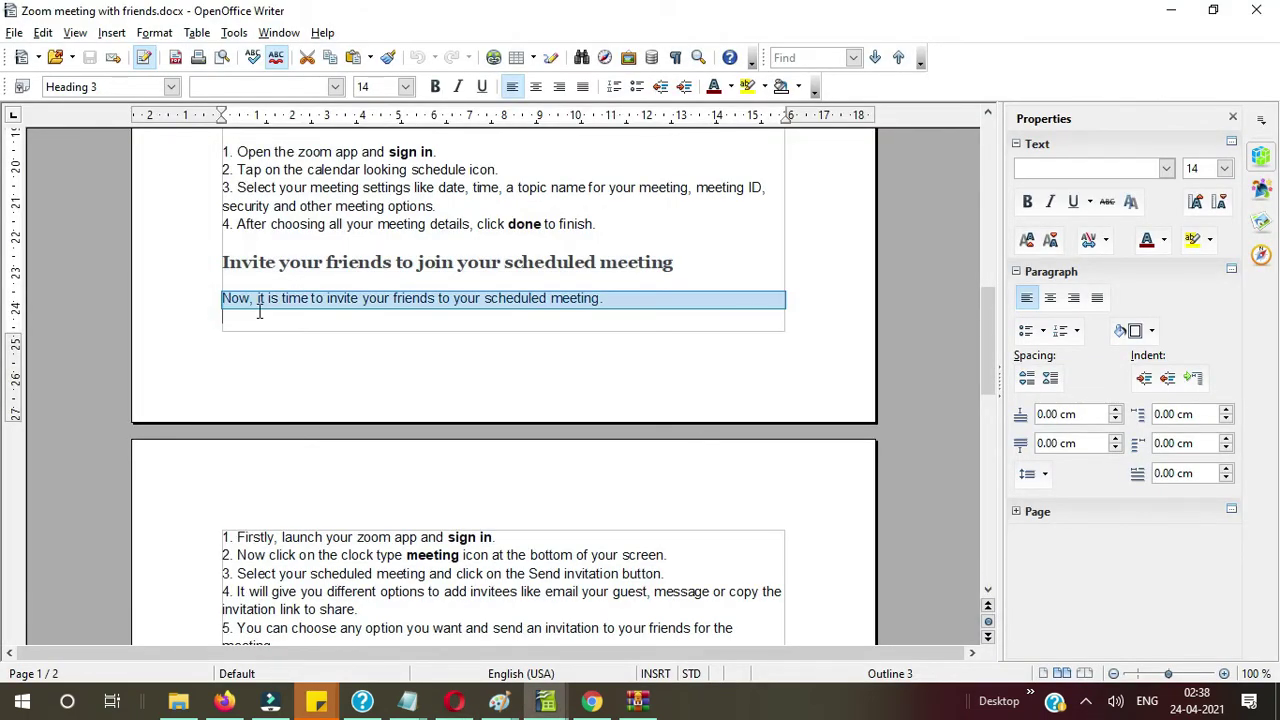
drag(359, 445, 362, 455)
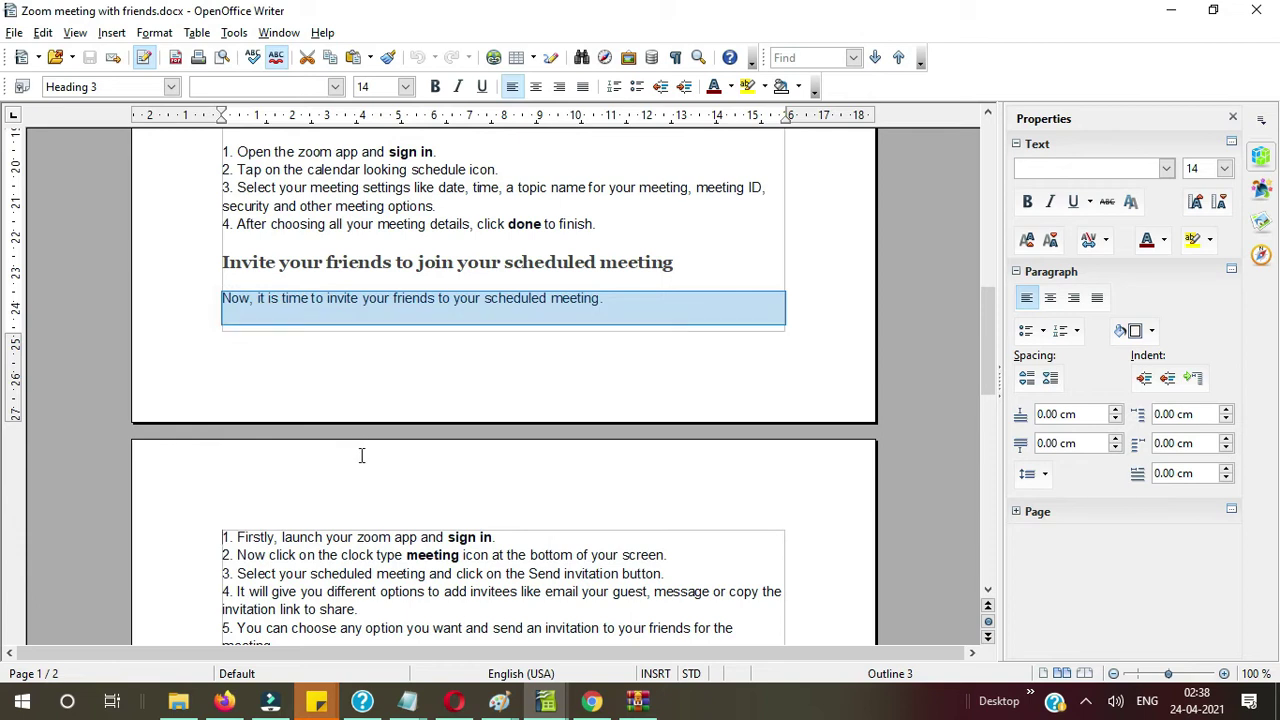
drag(369, 501, 597, 229)
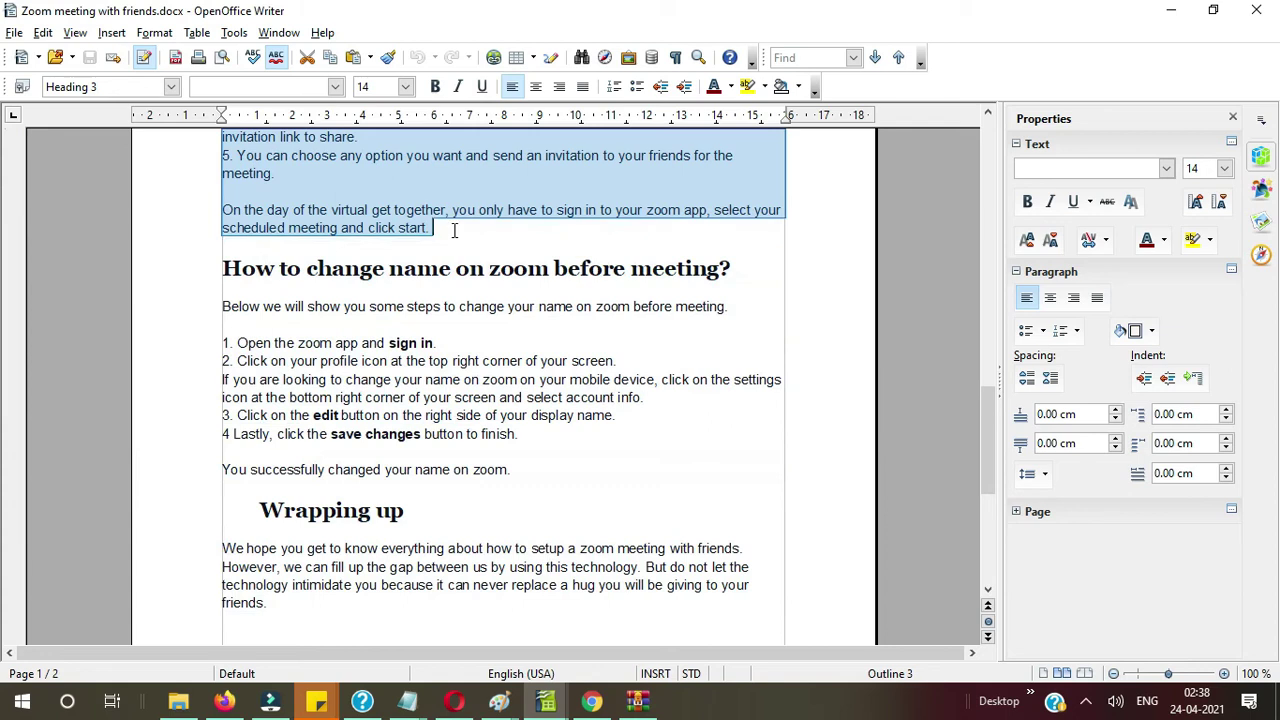
scroll(454, 229, up, 7)
scroll(454, 229, up, 3)
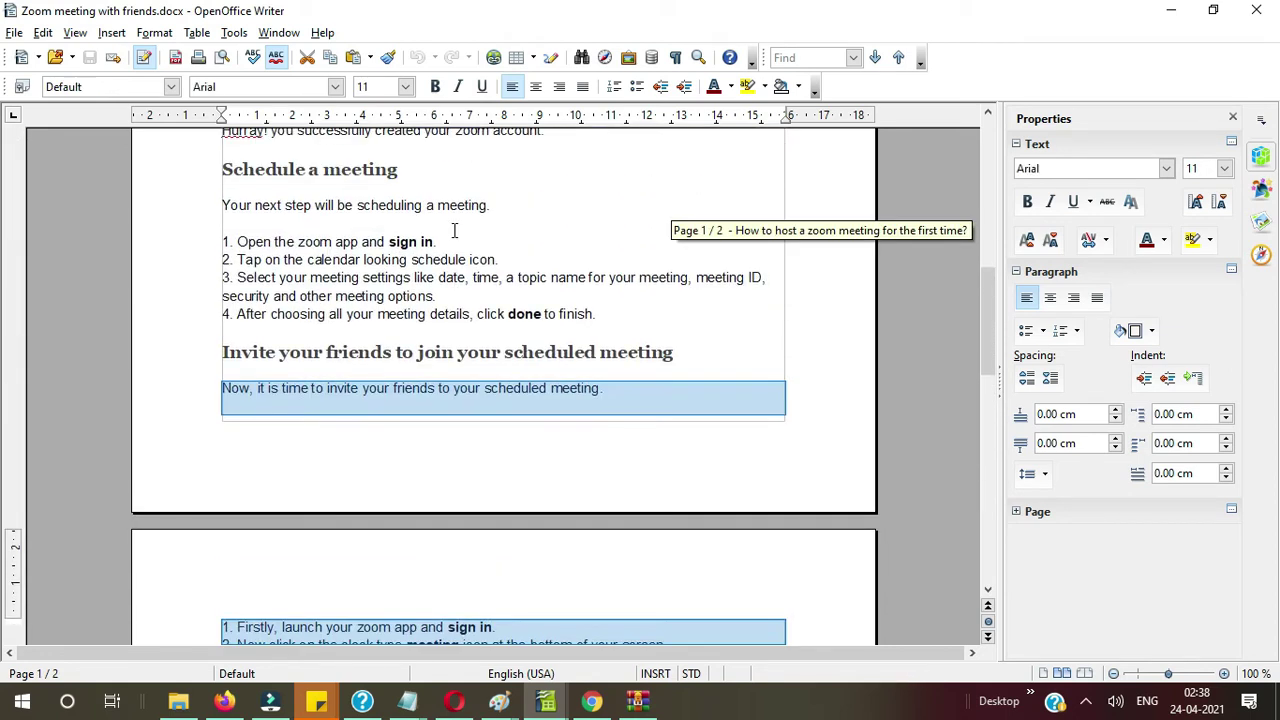
key(alt+Tab)
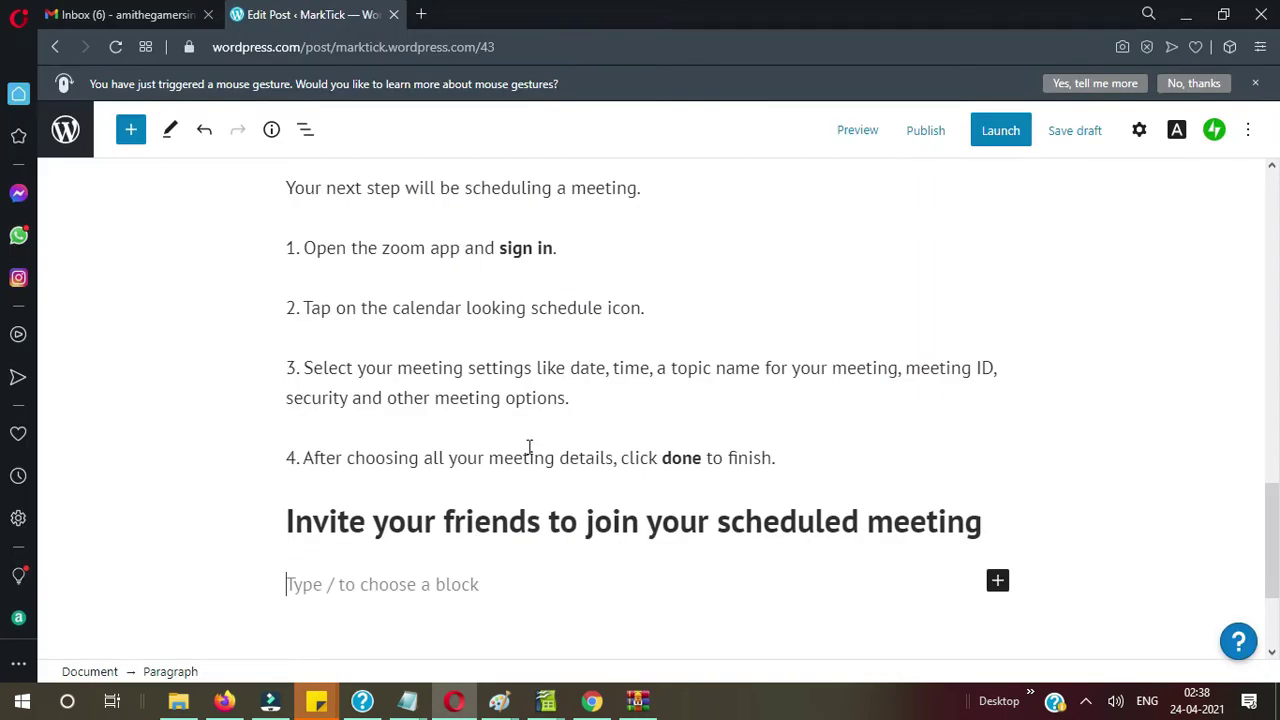
key(ctrl+v)
Step: Copy the title "How to change name on zoom before meeting?" from the document into a new paragraph at the end of the post
click(680, 588)
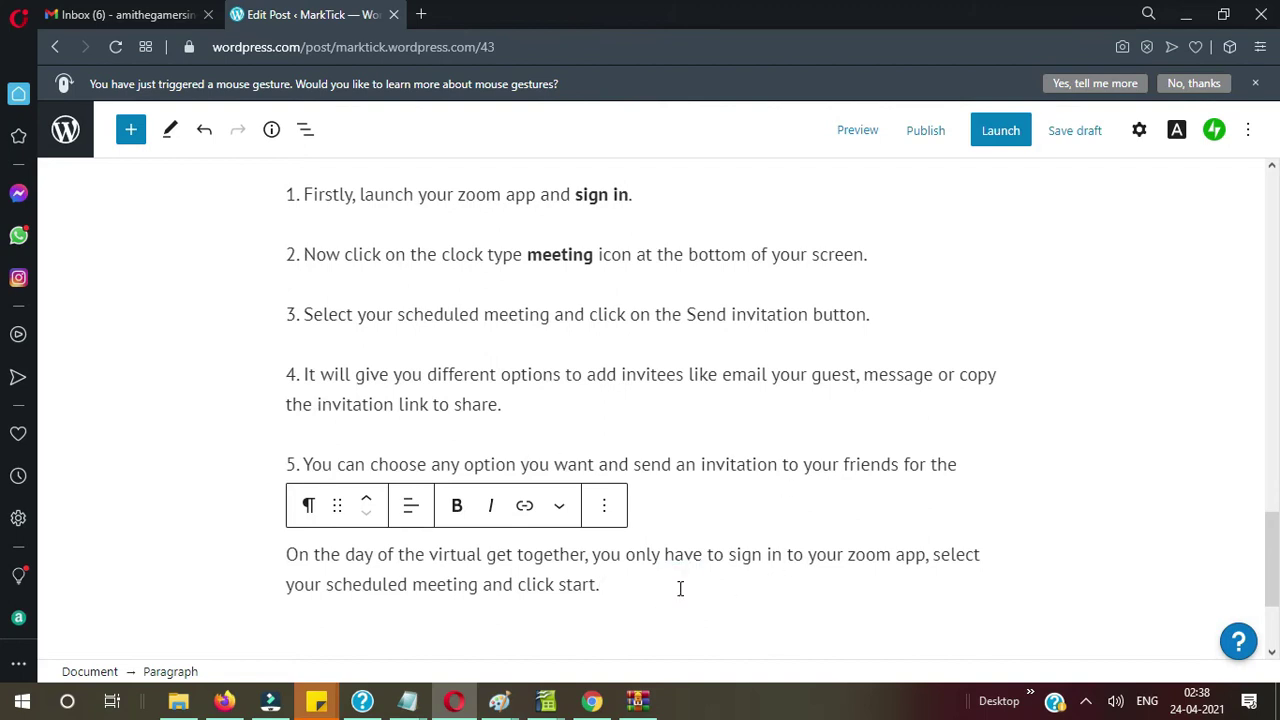
key(Return)
key(alt+Tab)
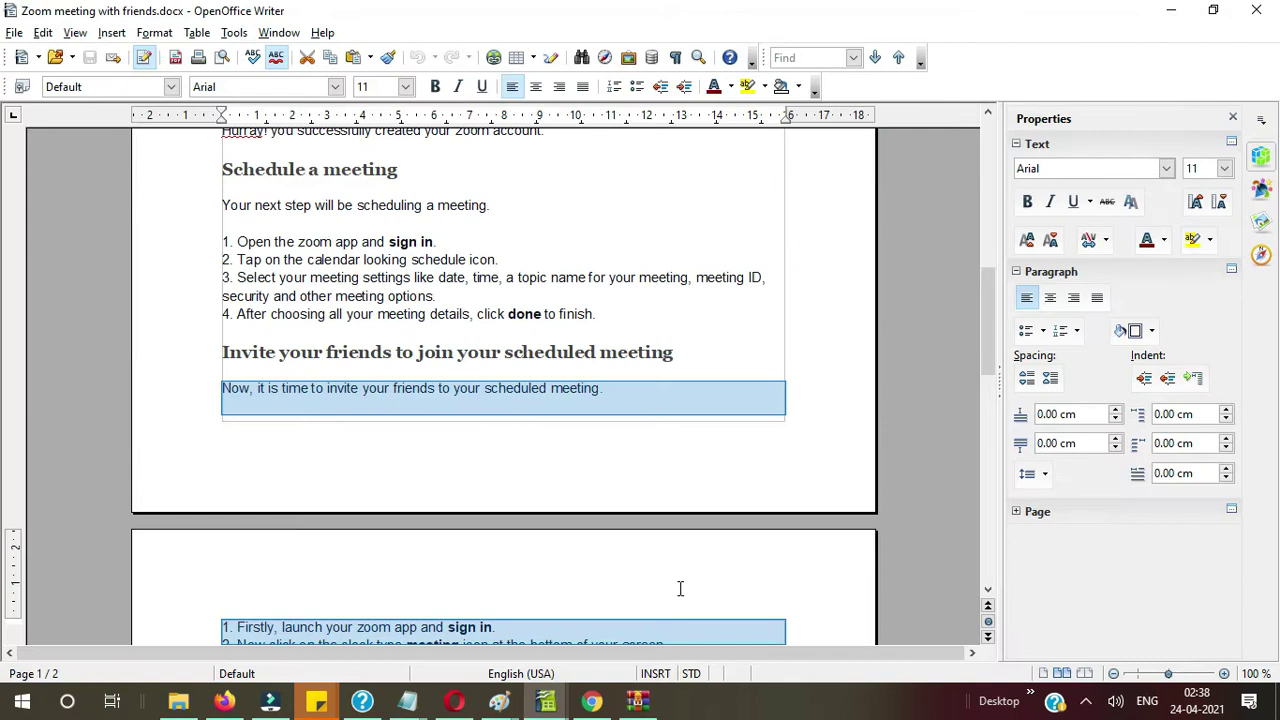
scroll(585, 569, down, 10)
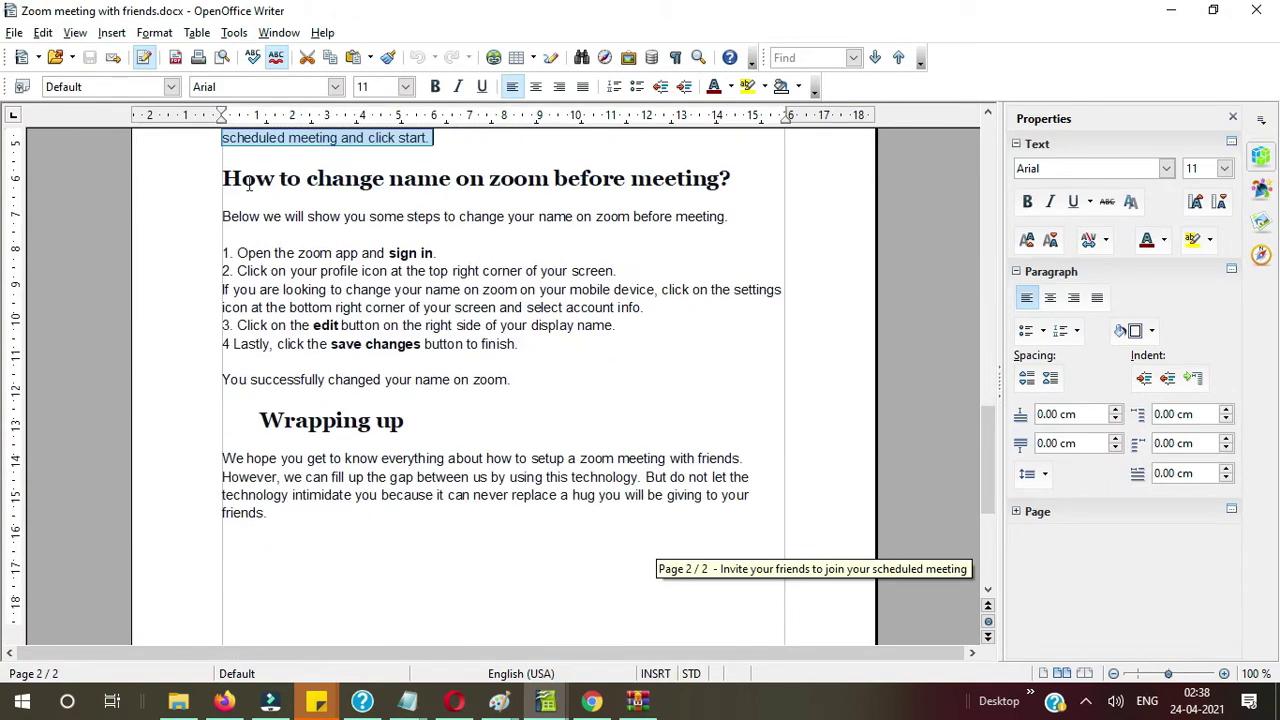
drag(224, 178, 601, 200)
key(ctrl+c)
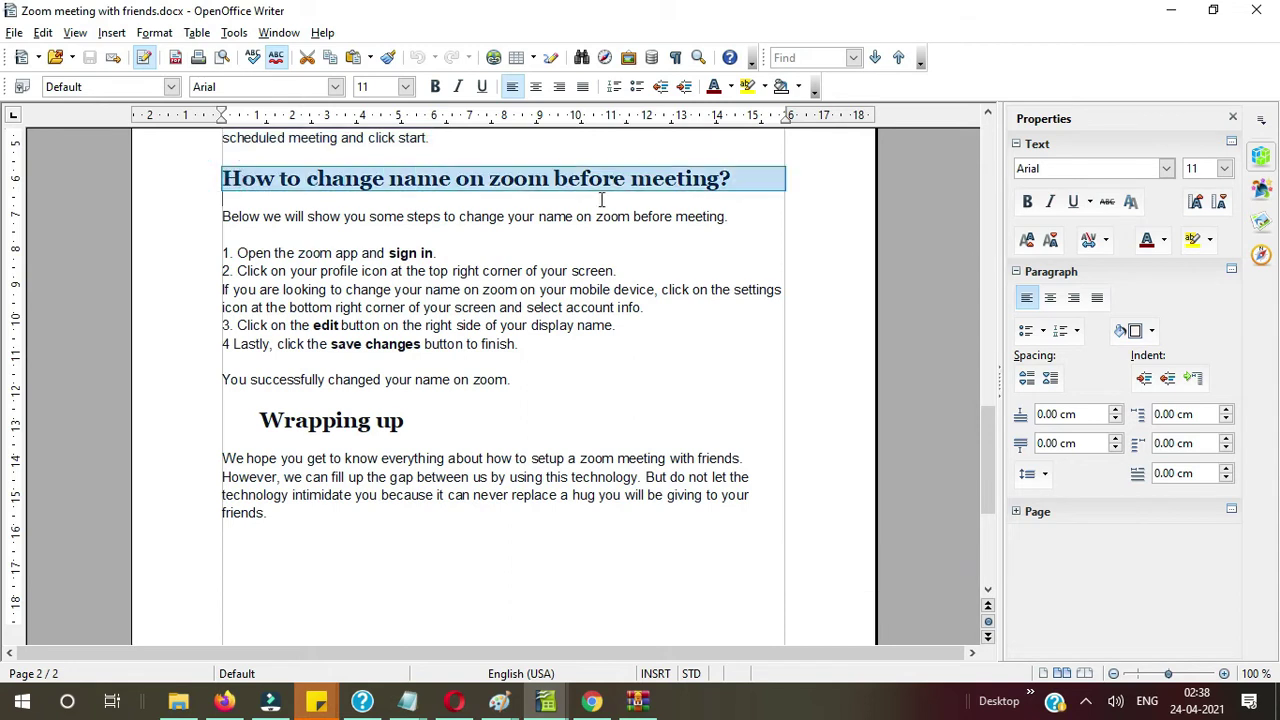
key(alt+Tab)
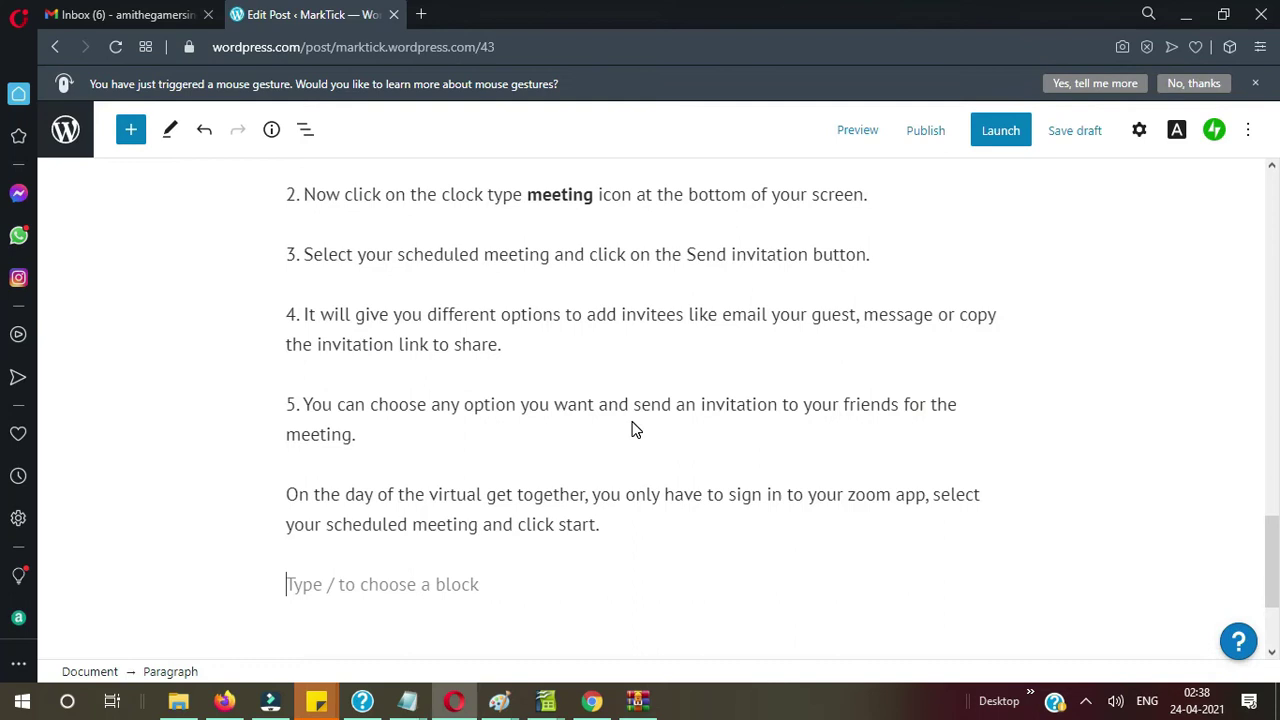
key(ctrl+v)
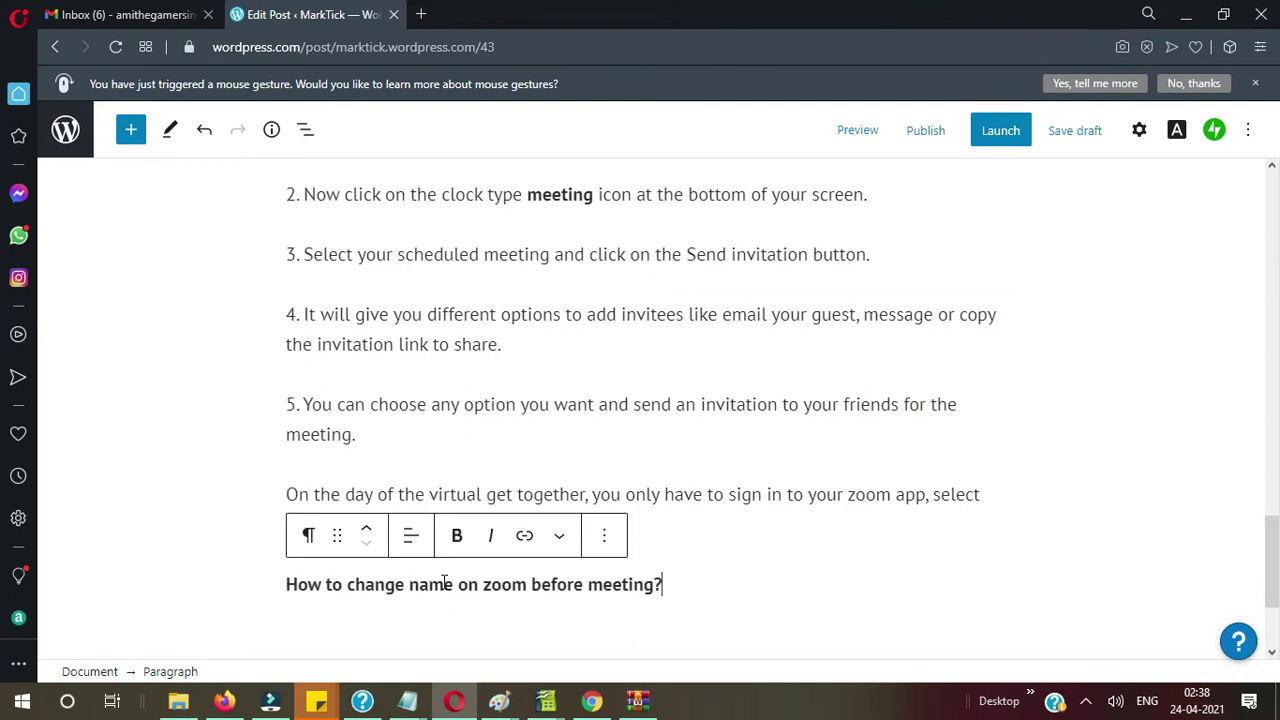
Step: Transform the "How to change name on zoom before meeting?" paragraph into a Heading block at level H3
key(ctrl+a)
key(ctrl+a)
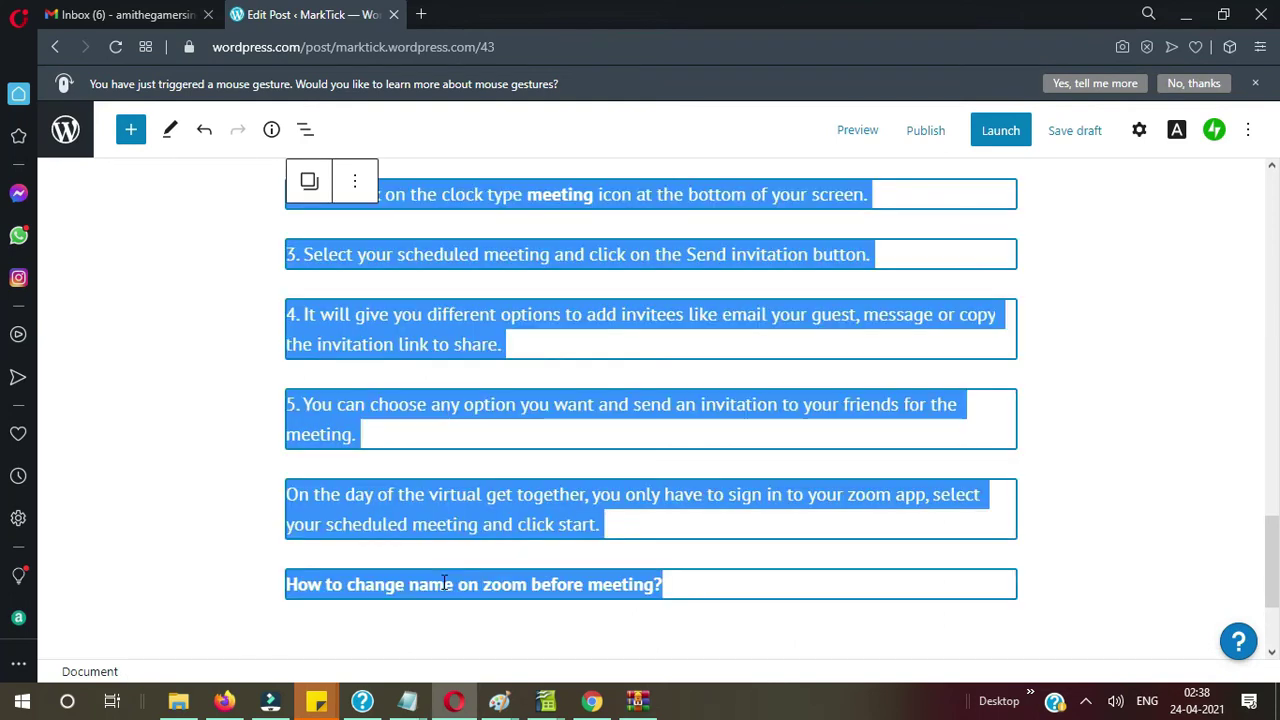
triple_click(443, 584)
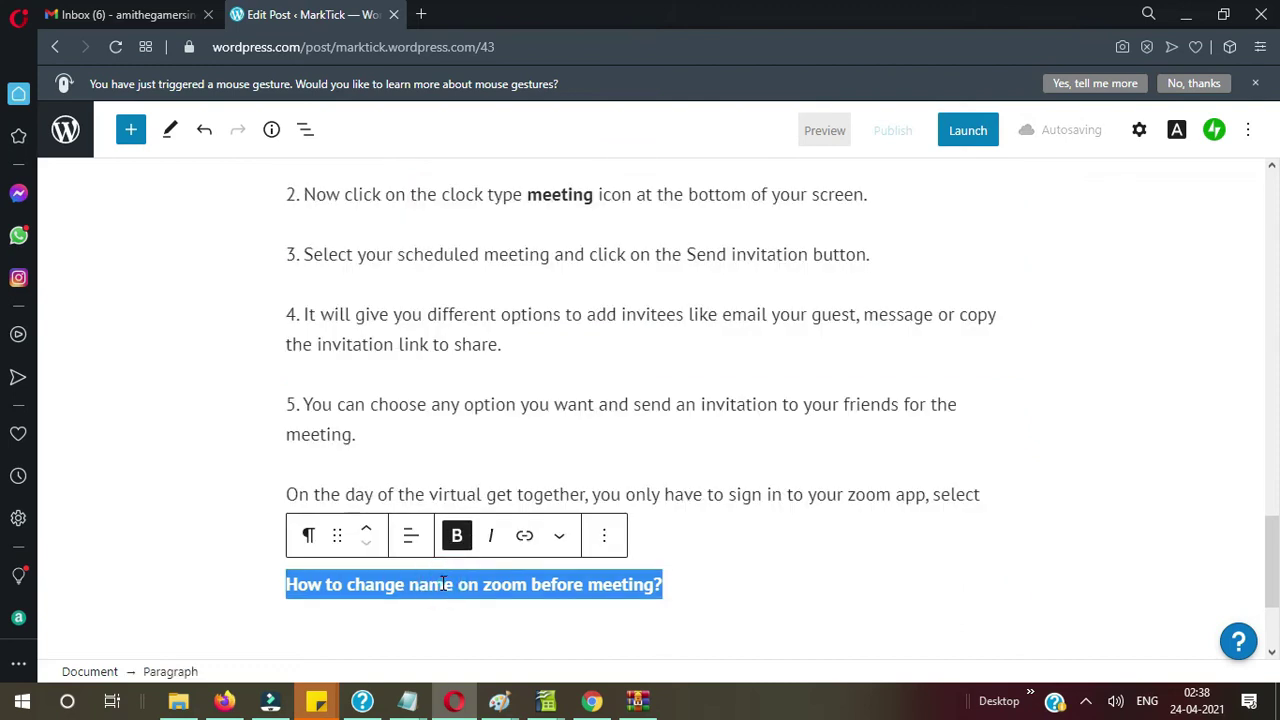
click(318, 537)
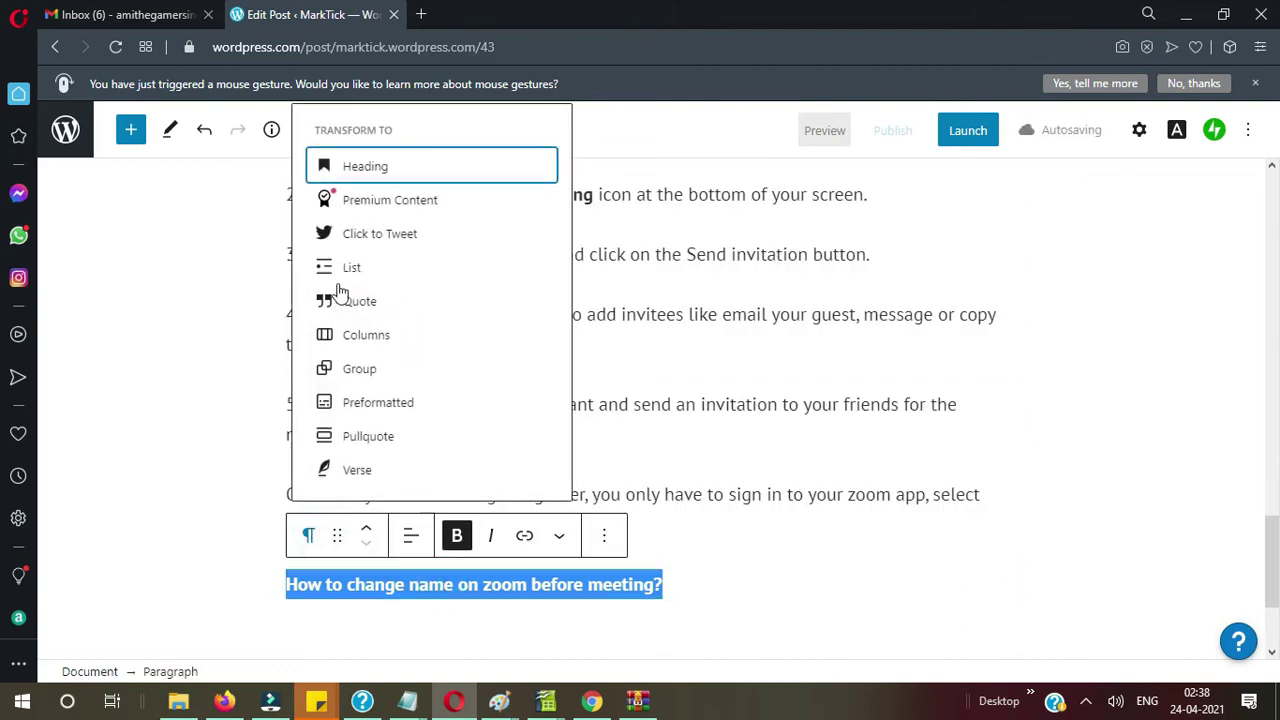
click(352, 168)
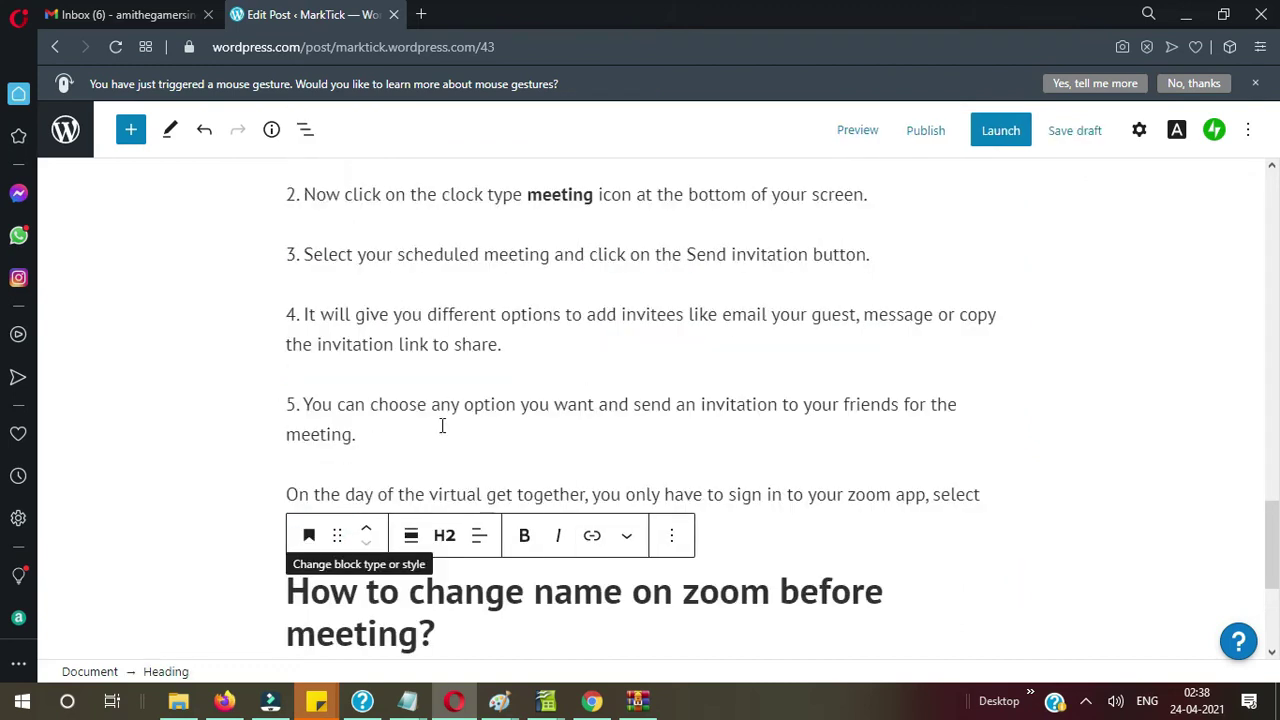
click(444, 535)
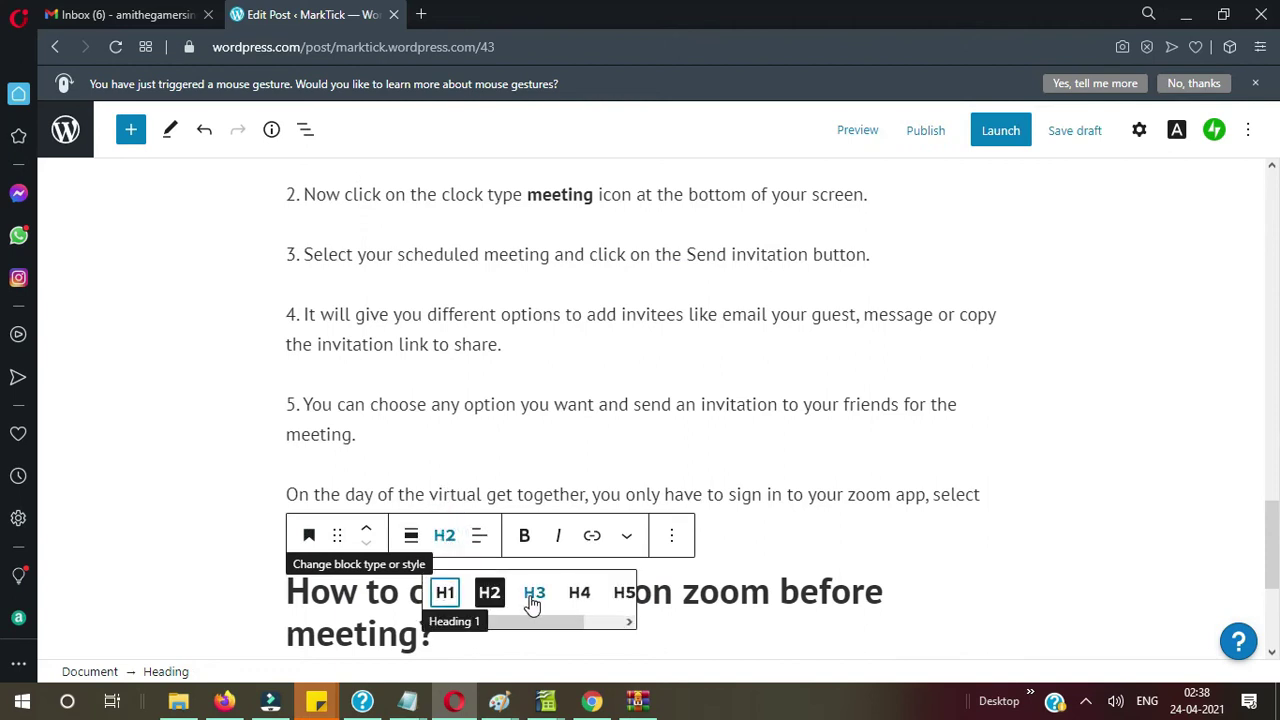
click(533, 593)
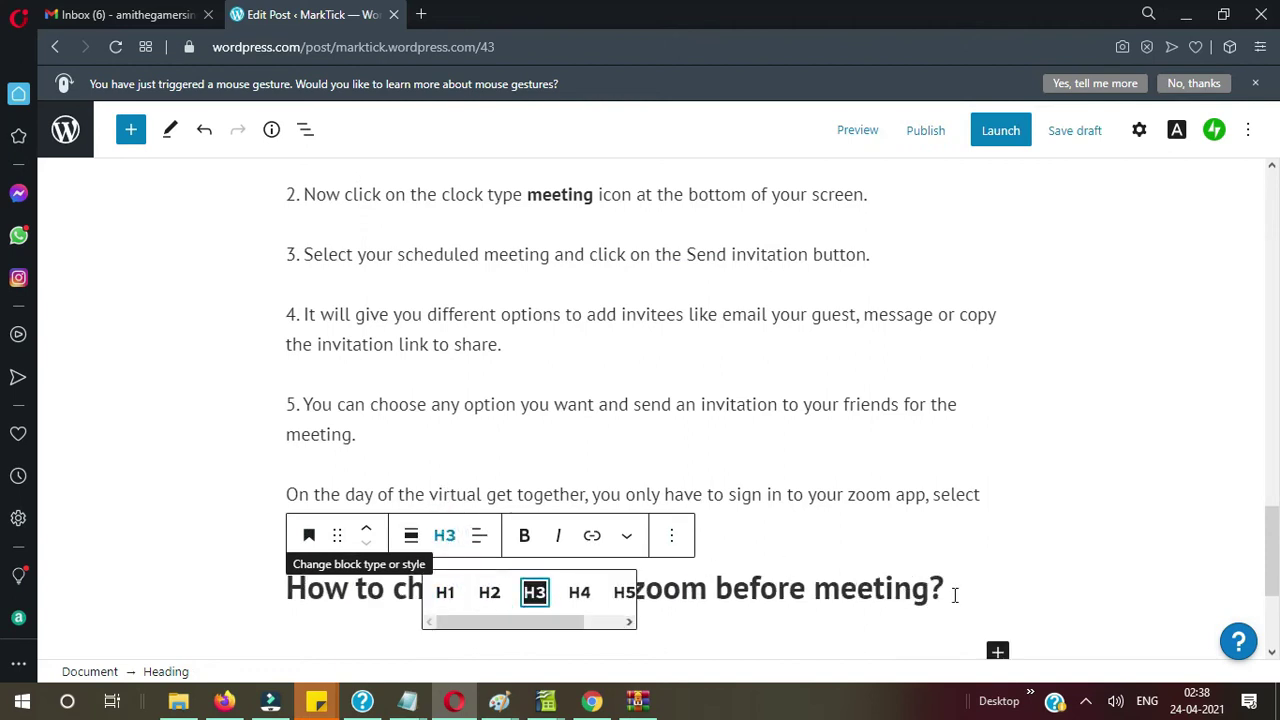
Step: Copy the document text from "Below we will show you some steps" through "You successfully changed your name on zoom." into the post below the name-change heading
click(955, 594)
key(Return)
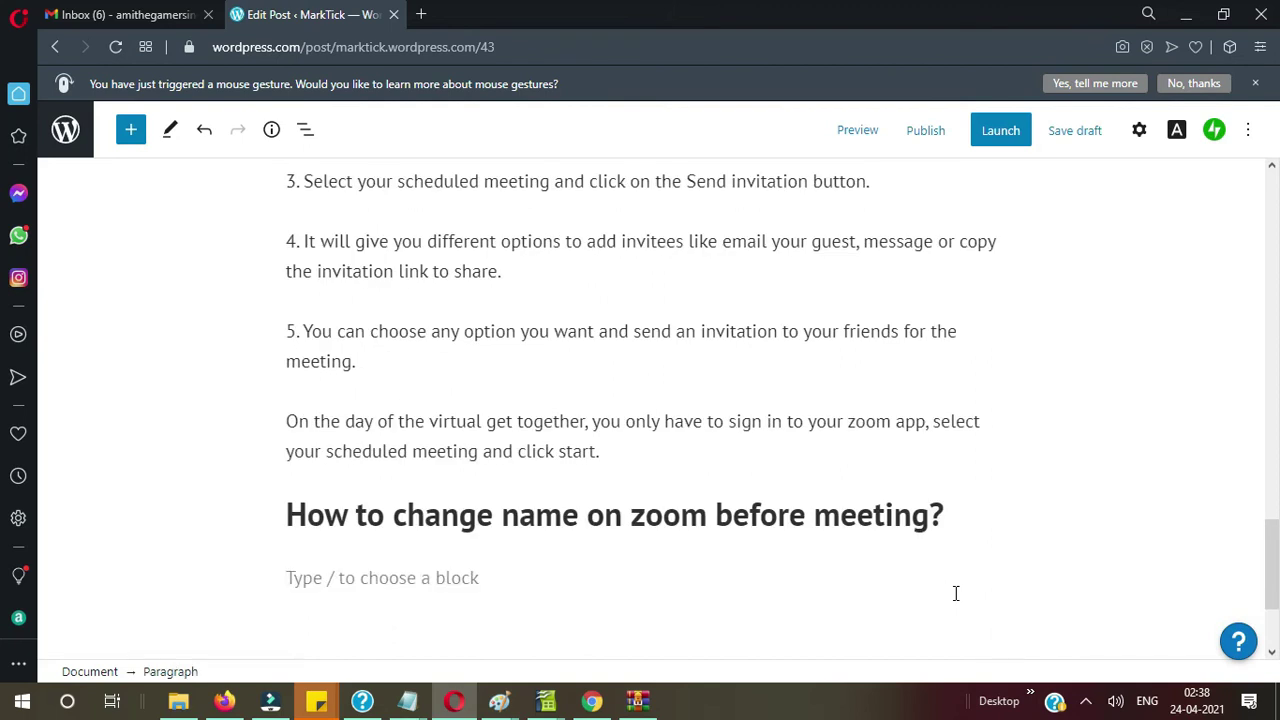
key(alt+Tab)
drag(223, 217, 515, 380)
key(ctrl+c)
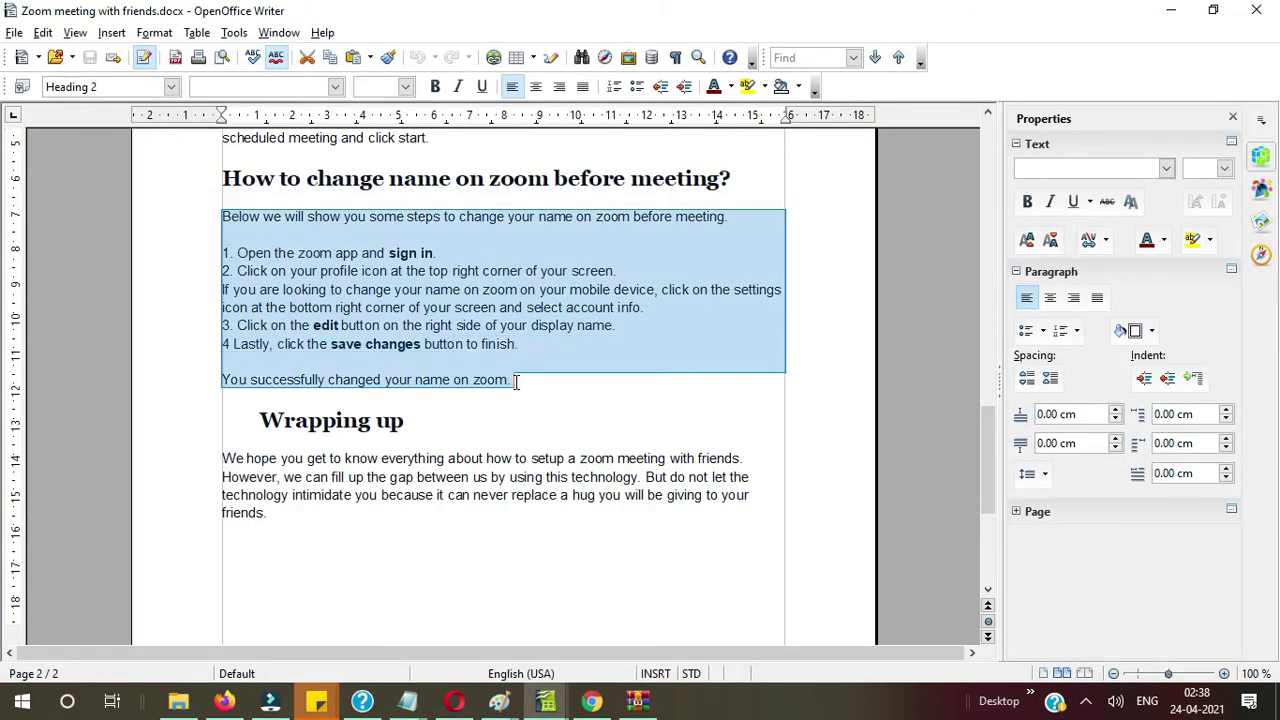
key(alt+Tab)
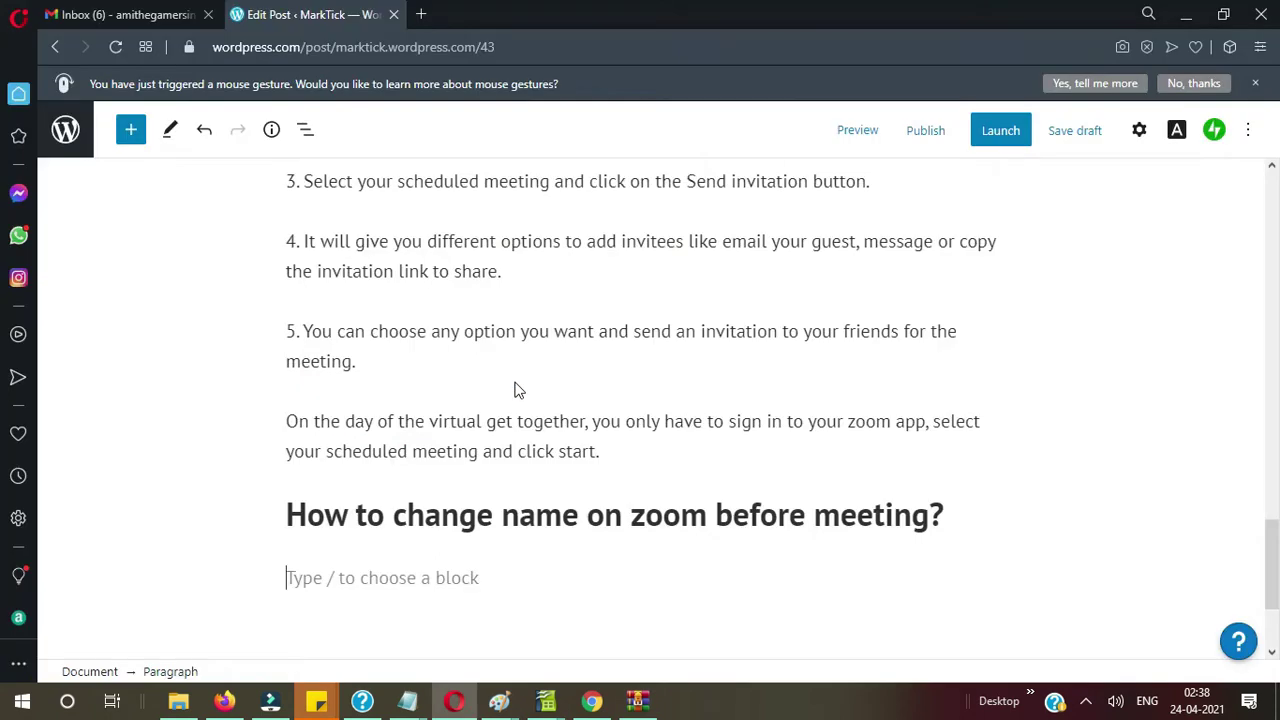
click(531, 606)
key(ctrl+v)
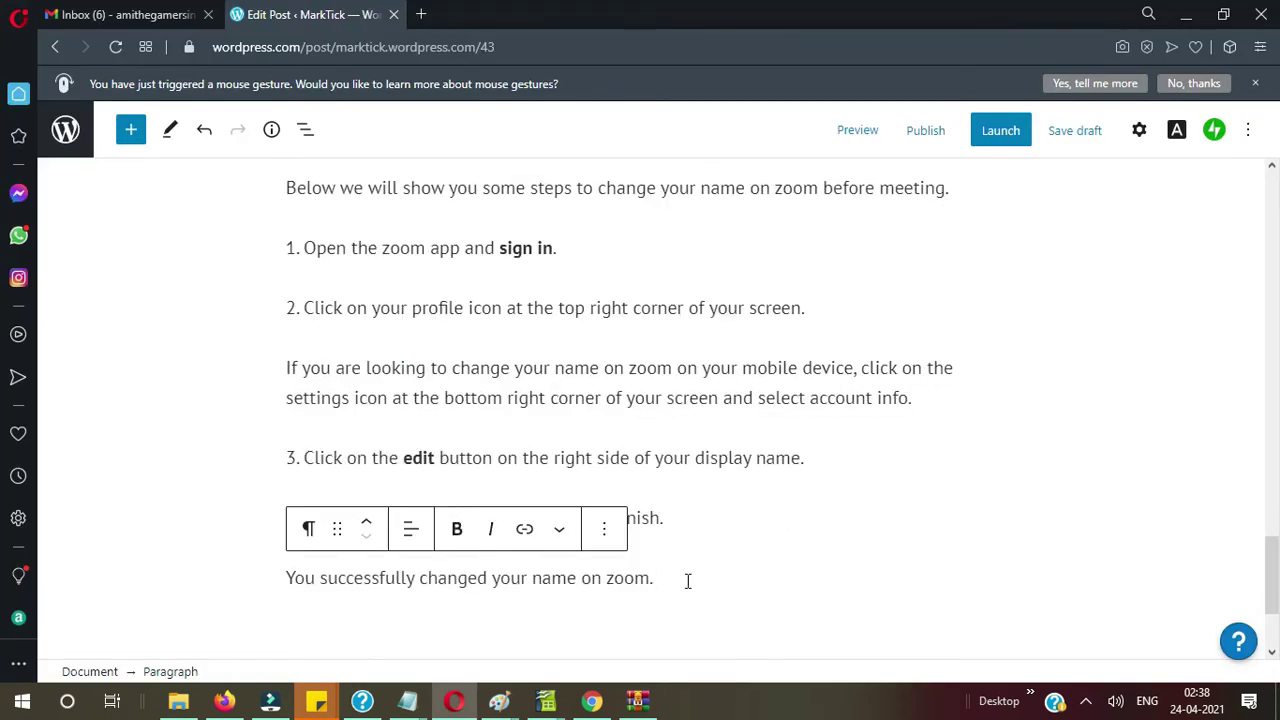
Step: Copy the title "Wrapping up" from the document into a new paragraph at the end of the post
key(Return)
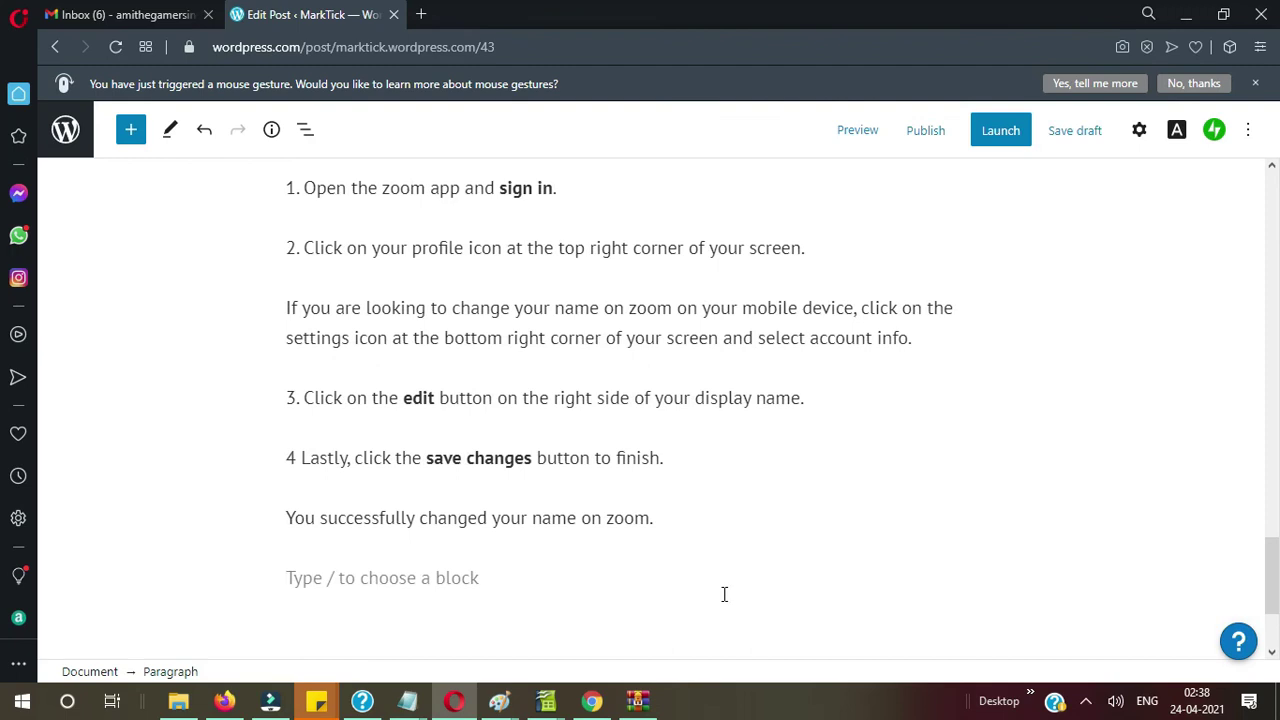
key(alt+Tab)
click(419, 422)
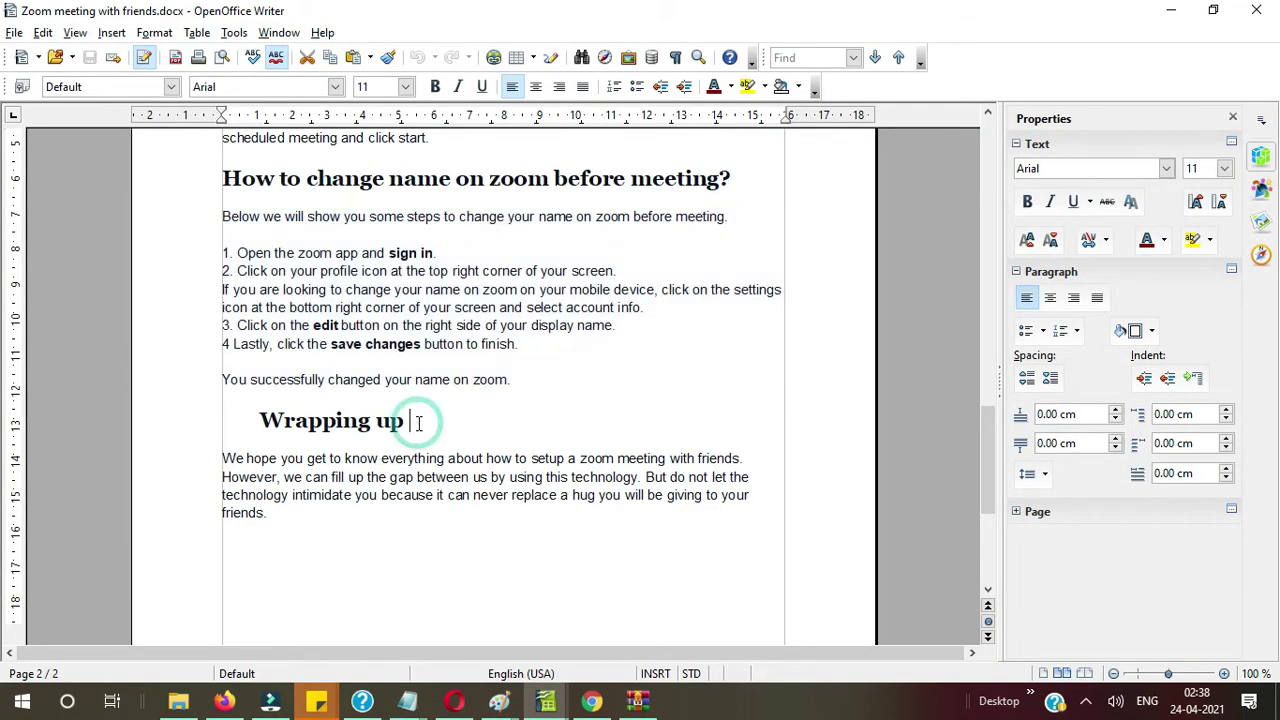
drag(411, 422, 264, 410)
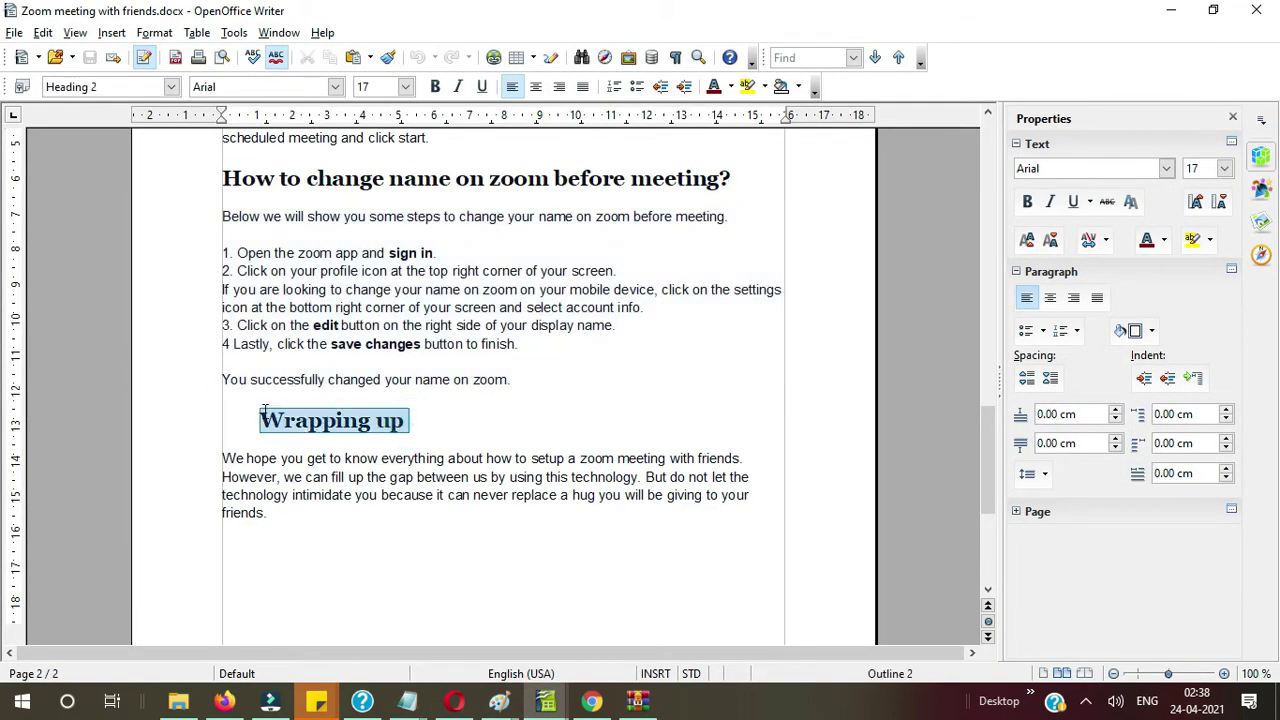
key(ctrl+c)
key(alt+Tab)
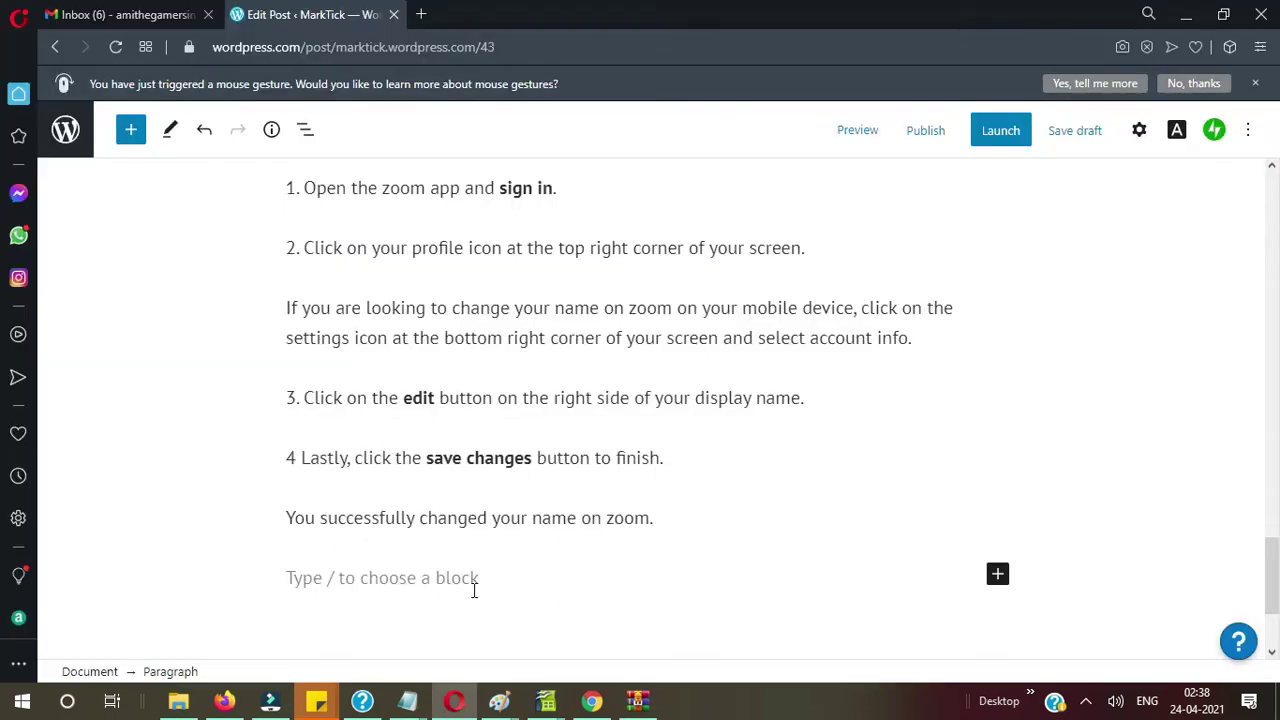
key(ctrl+v)
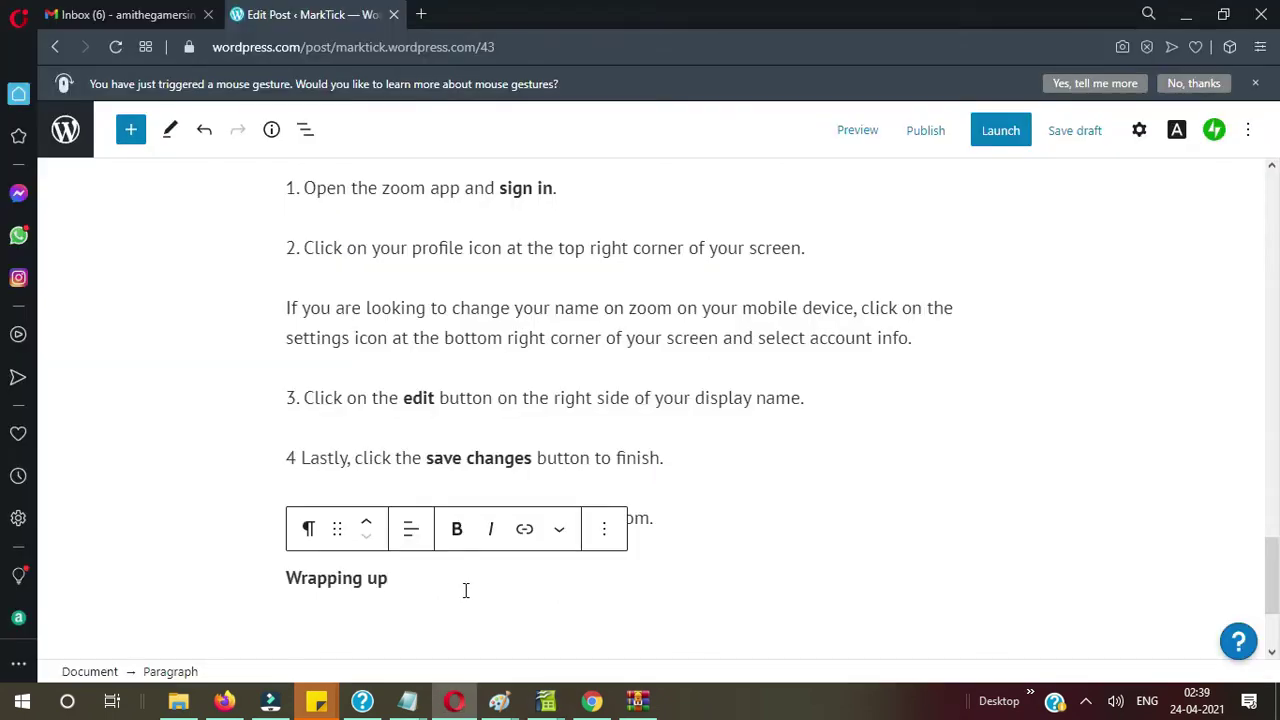
key(ctrl+a)
key(ctrl+a)
triple_click(438, 580)
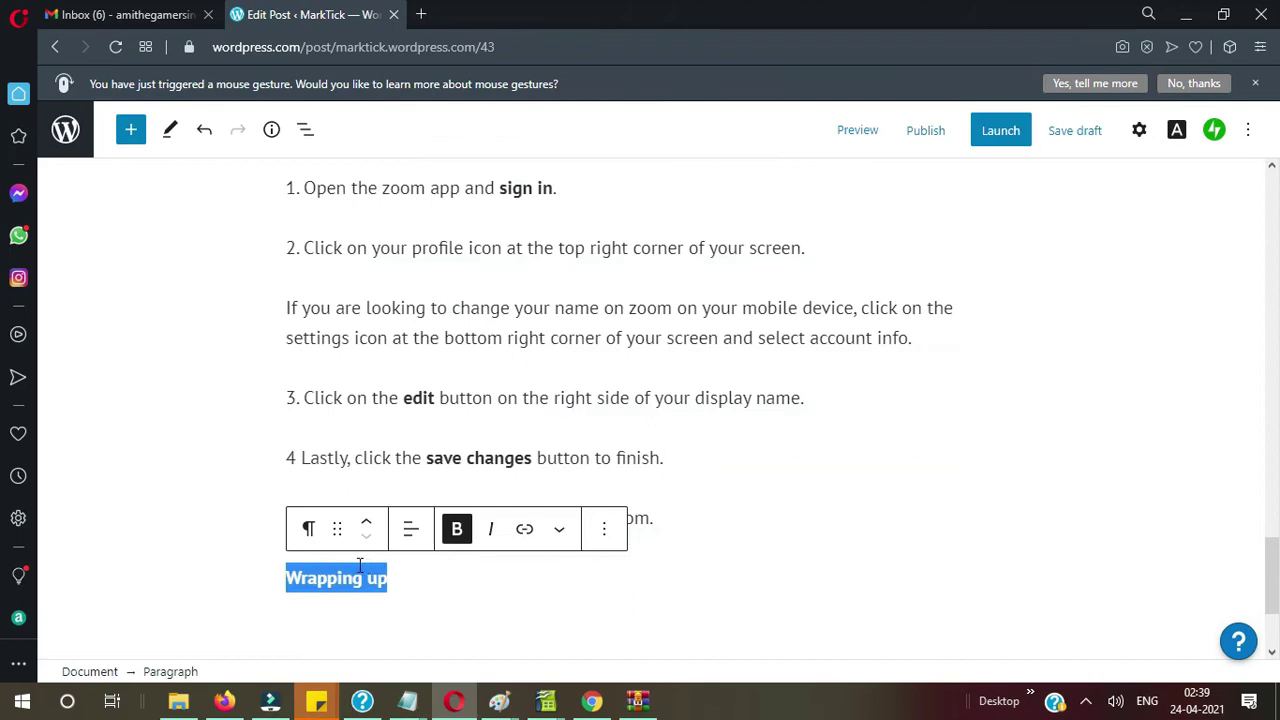
Step: Copy the document's closing paragraph, starting "We hope you get to know everything", into a new paragraph below "Wrapping up"
click(400, 577)
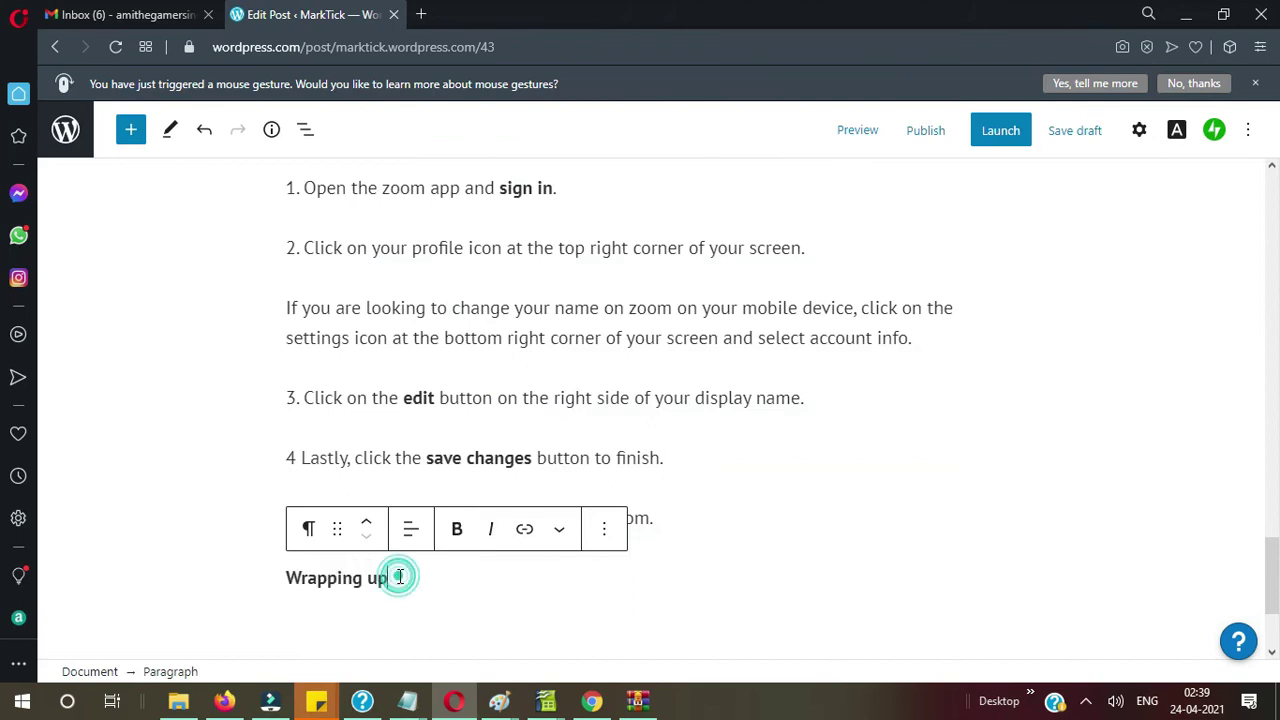
key(Return)
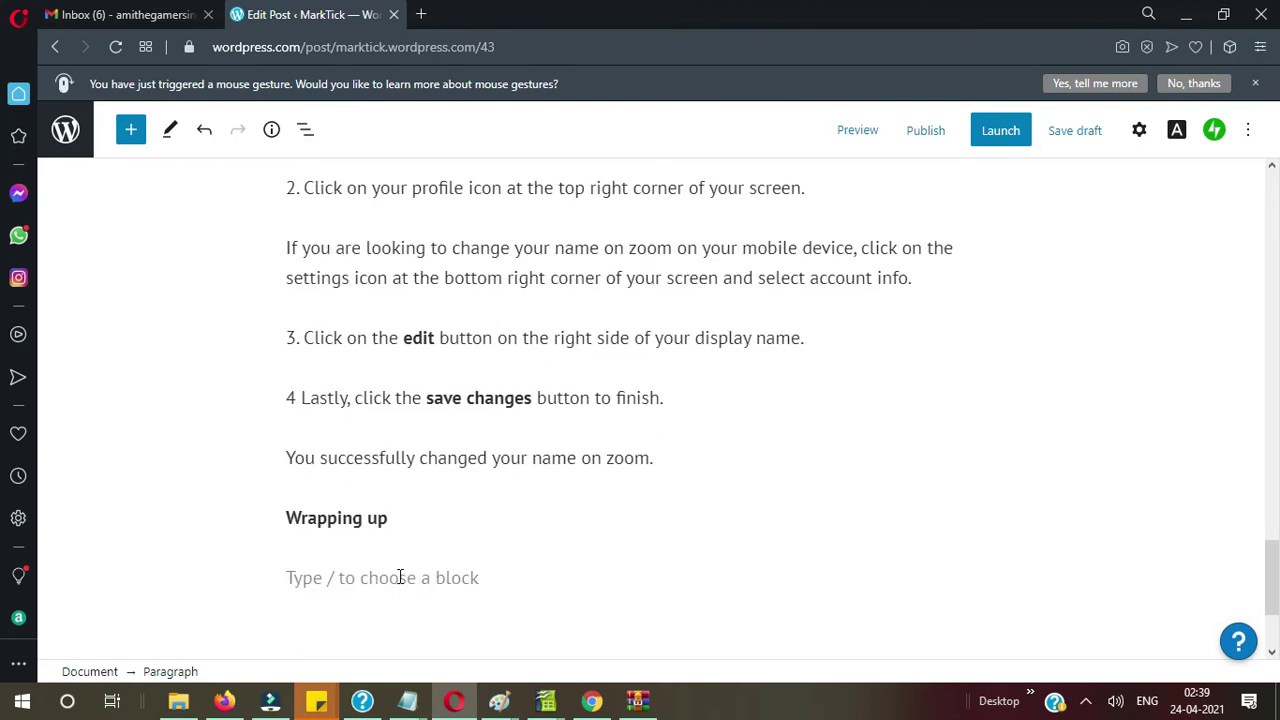
key(alt+Tab)
drag(278, 512, 224, 458)
key(ctrl+c)
key(alt+Tab)
key(ctrl+v)
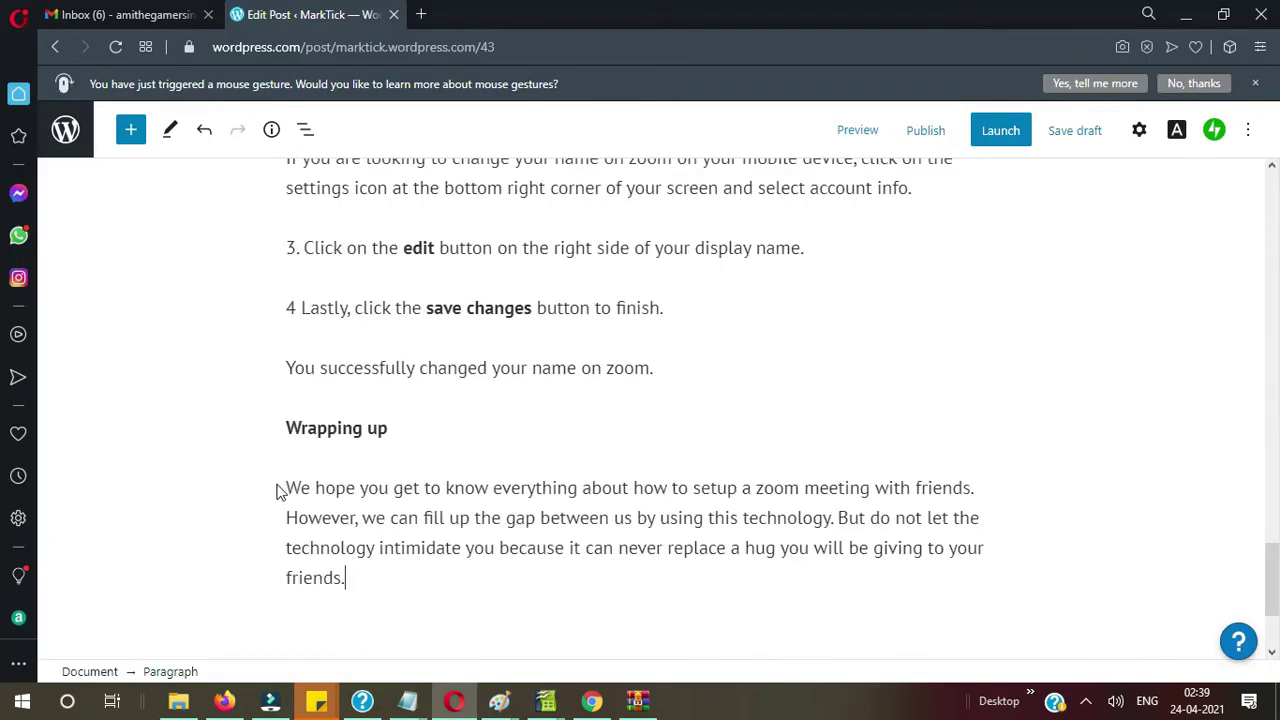
Step: Transform the "Wrapping up" title and the closing paragraph together into a Quote block
drag(345, 578, 319, 437)
click(267, 550)
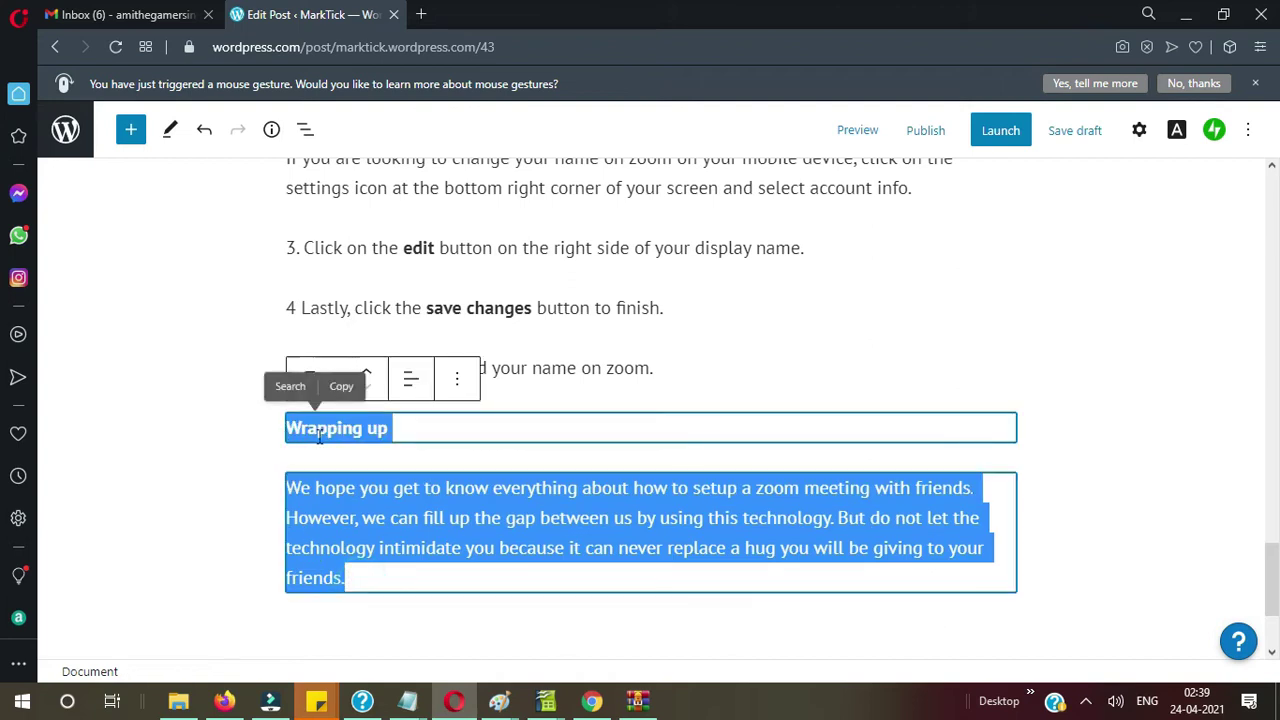
click(310, 375)
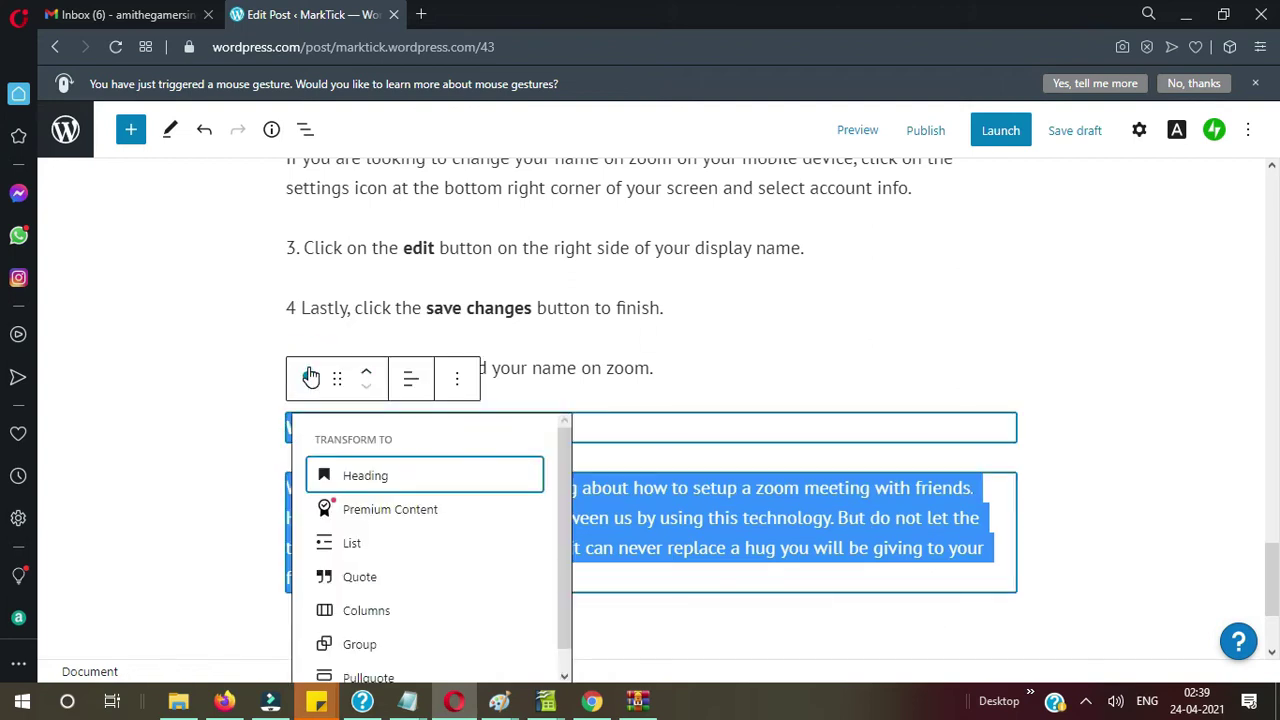
click(388, 580)
click(216, 552)
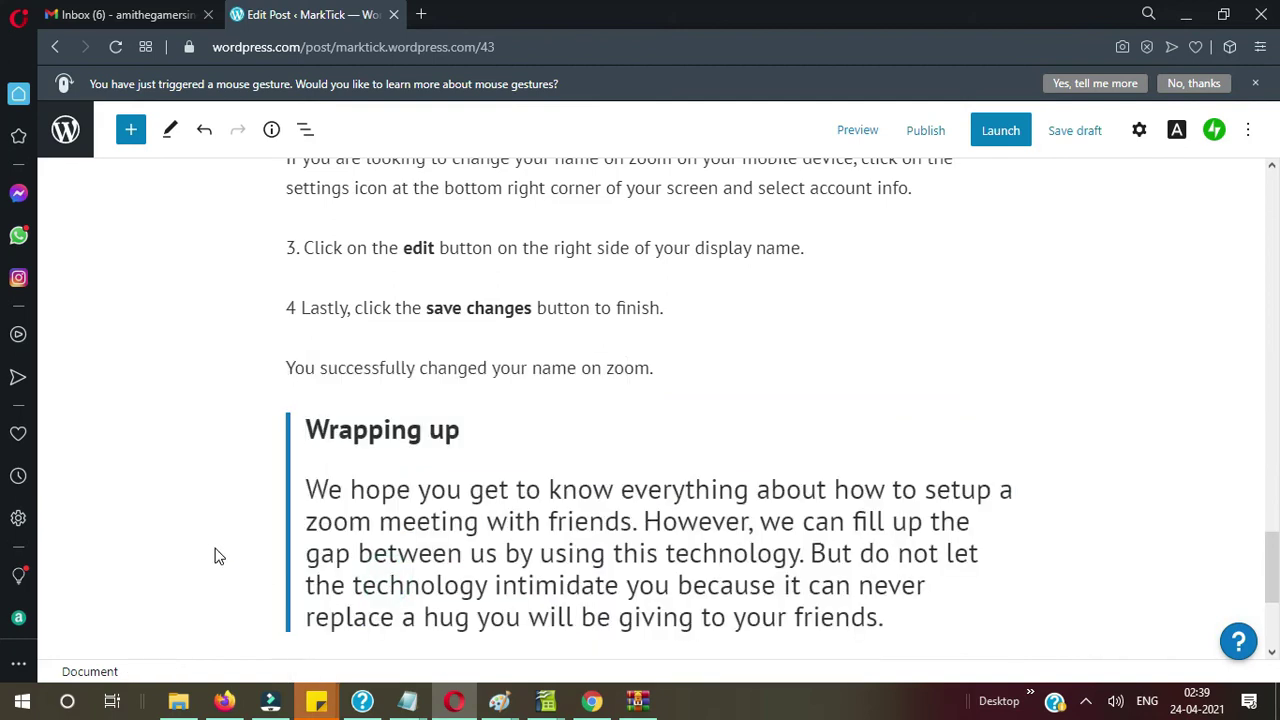
click(1127, 511)
Step: Open a new browser tab and get its address field ready for entry
scroll(1012, 358, down, 3)
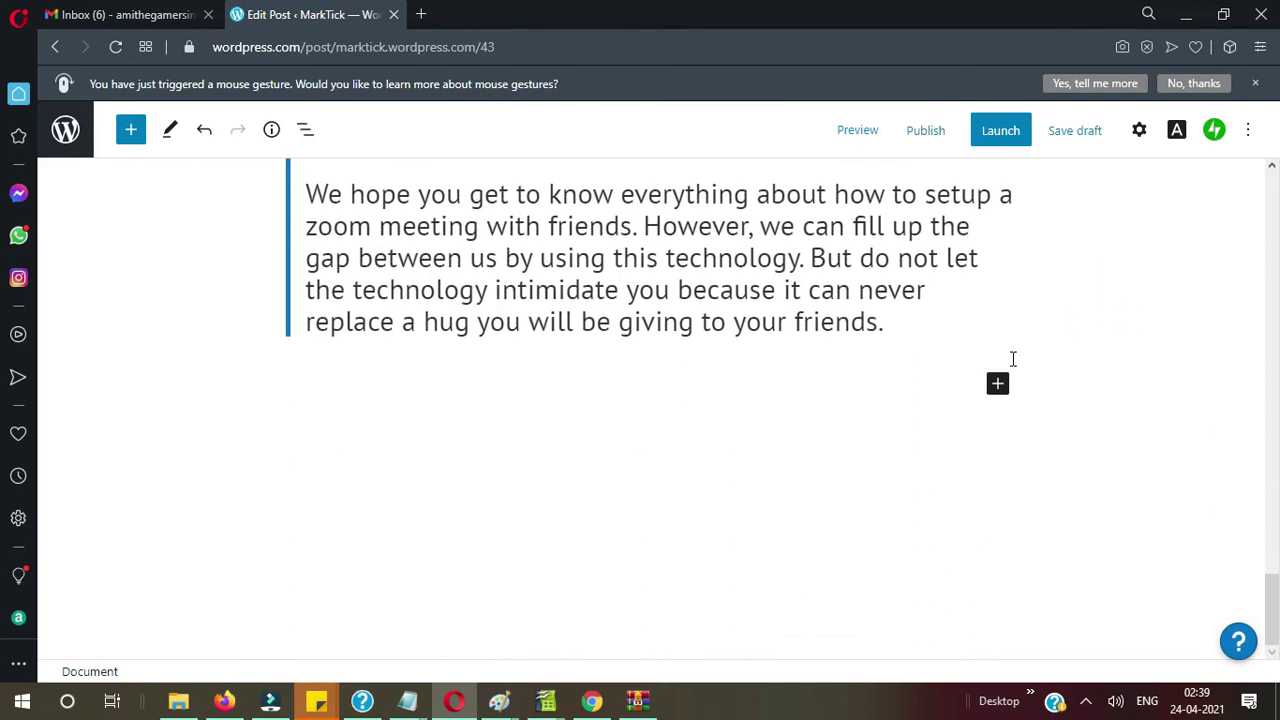
scroll(1012, 360, up, 10)
scroll(1011, 360, up, 10)
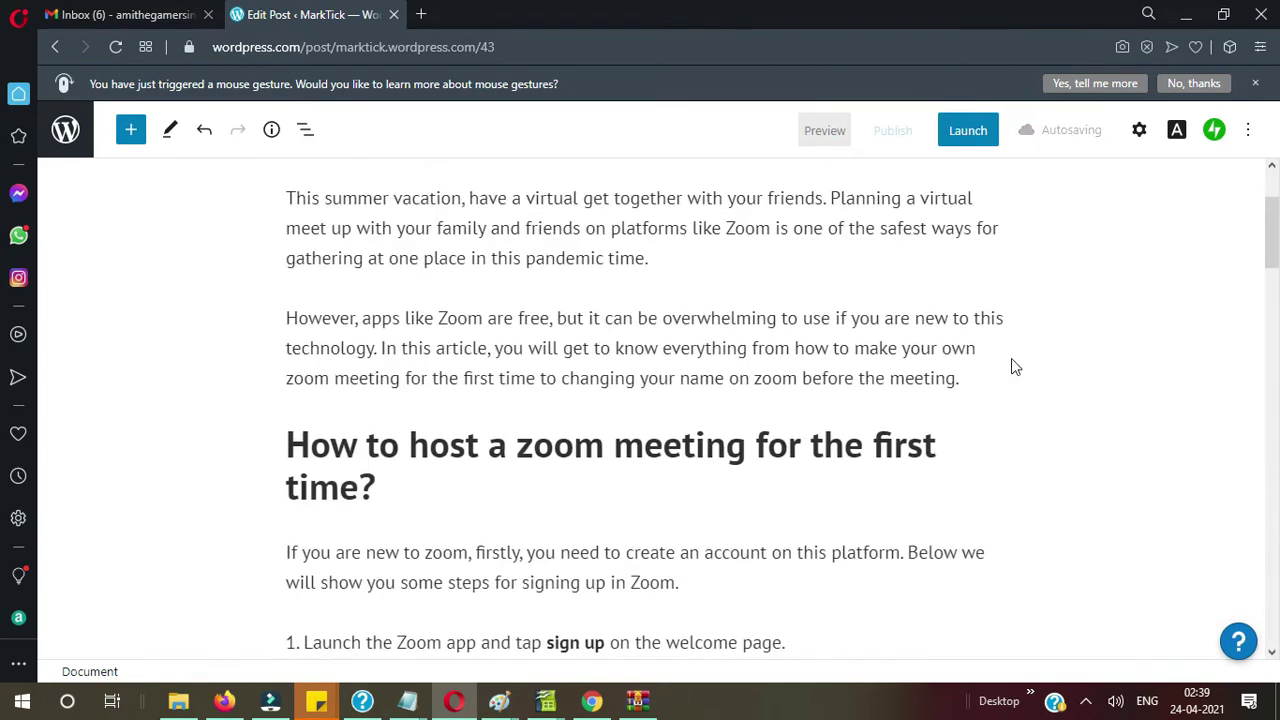
click(422, 15)
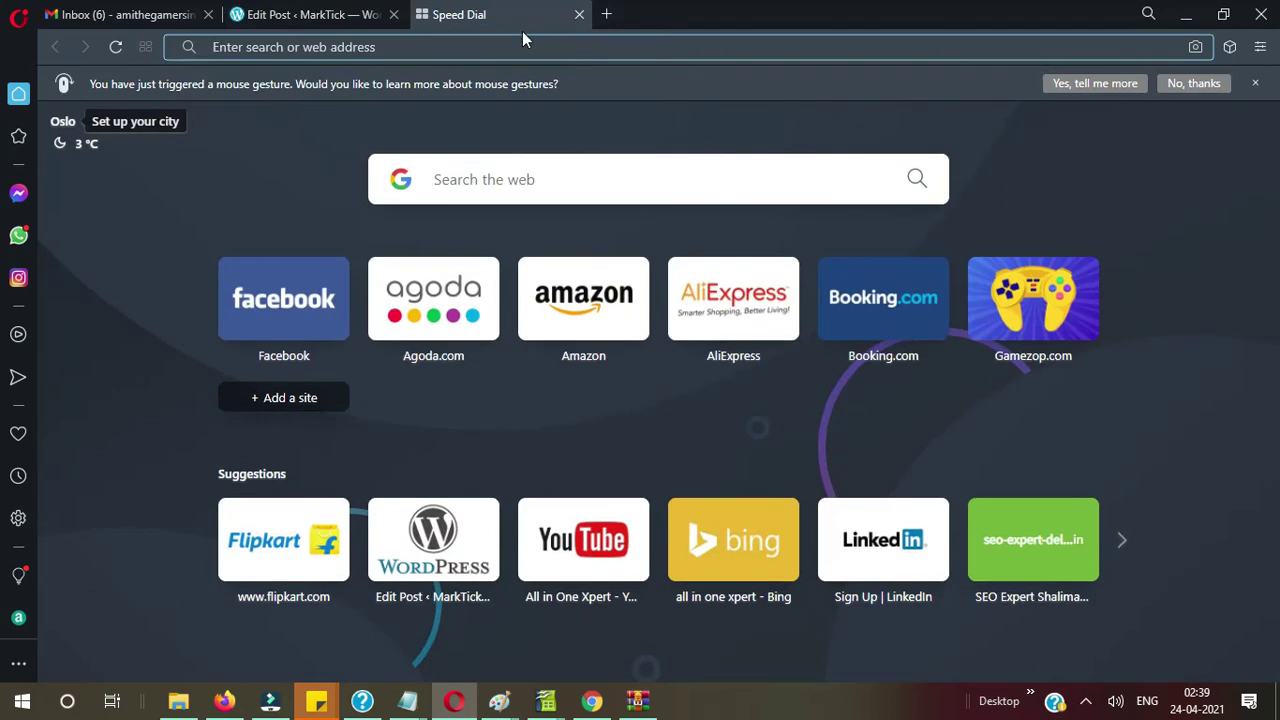
click(504, 47)
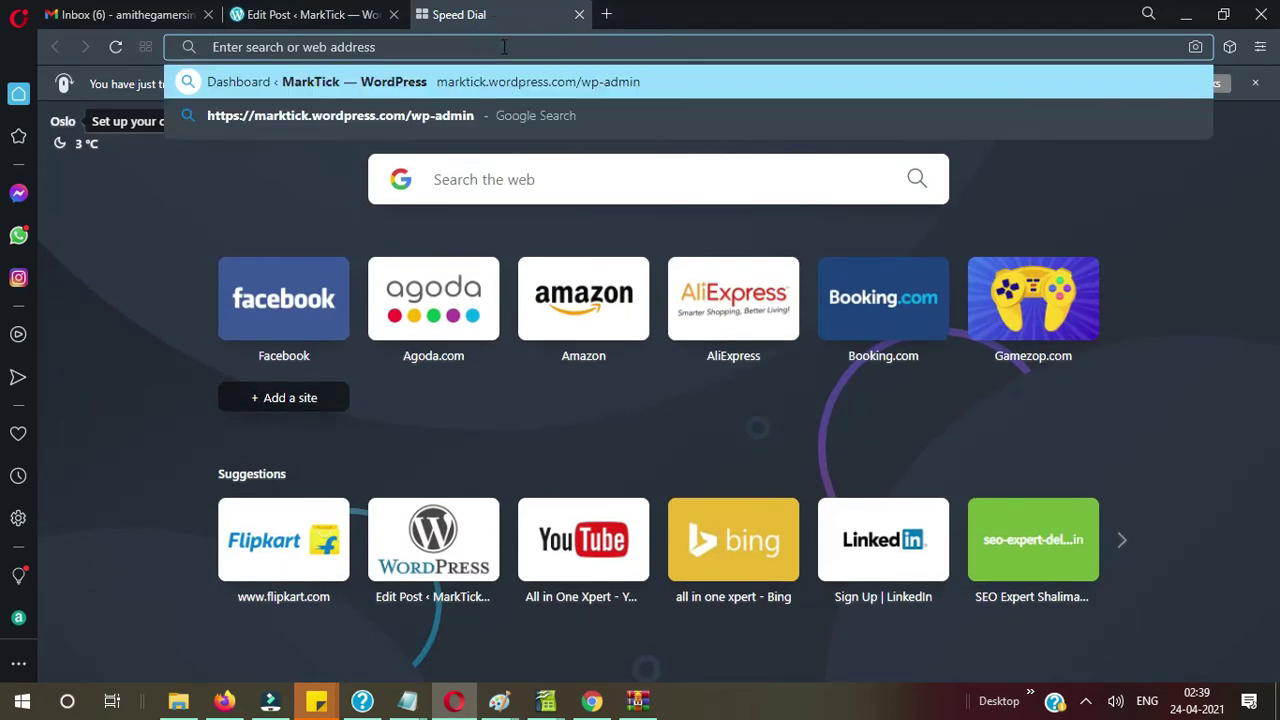
text(you)
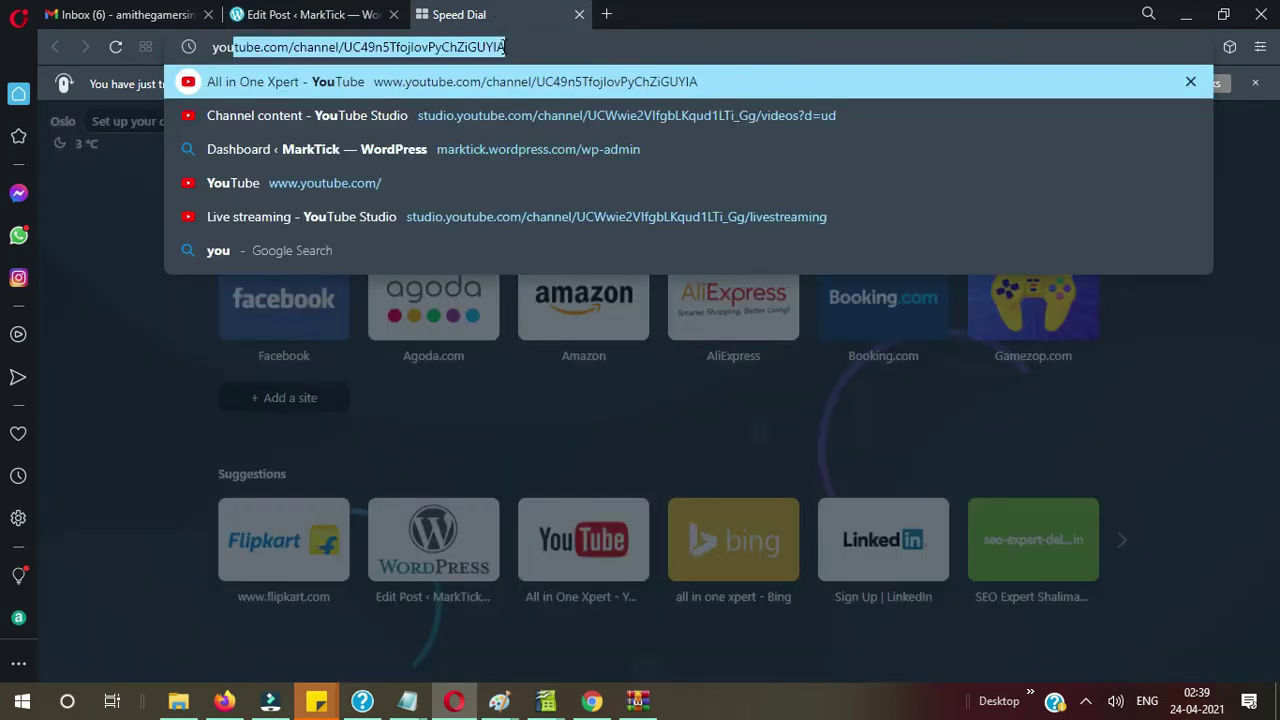
key(End)
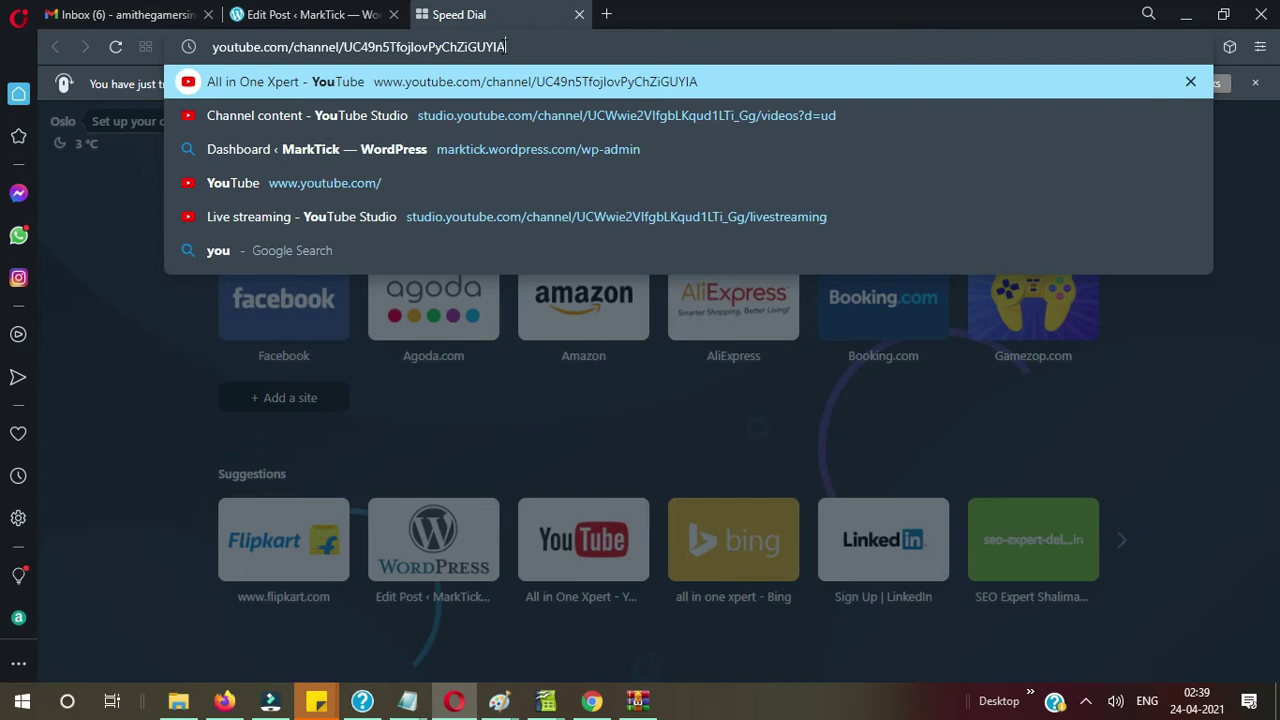
key(shift+Left)
key(shift+Left)
key(shift+Left)
key(shift+Left)
key(shift+Left)
key(shift+Left)
key(shift+Left)
key(shift+Left)
key(shift+Left)
key(shift+Left)
key(shift+Left)
key(shift+Left)
key(shift+Left)
key(shift+Left)
key(shift+Left)
key(shift+Left)
key(shift+Left)
key(shift+Left)
key(shift+Left)
key(shift+Left)
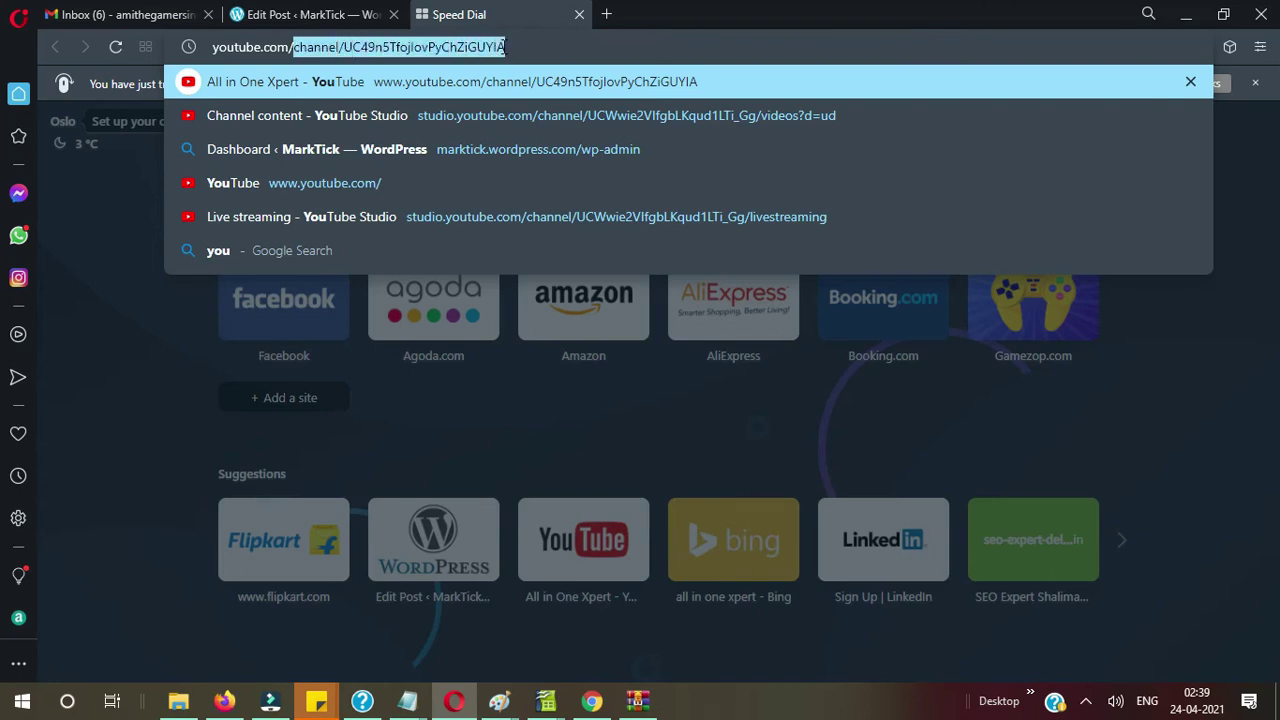
key(Return)
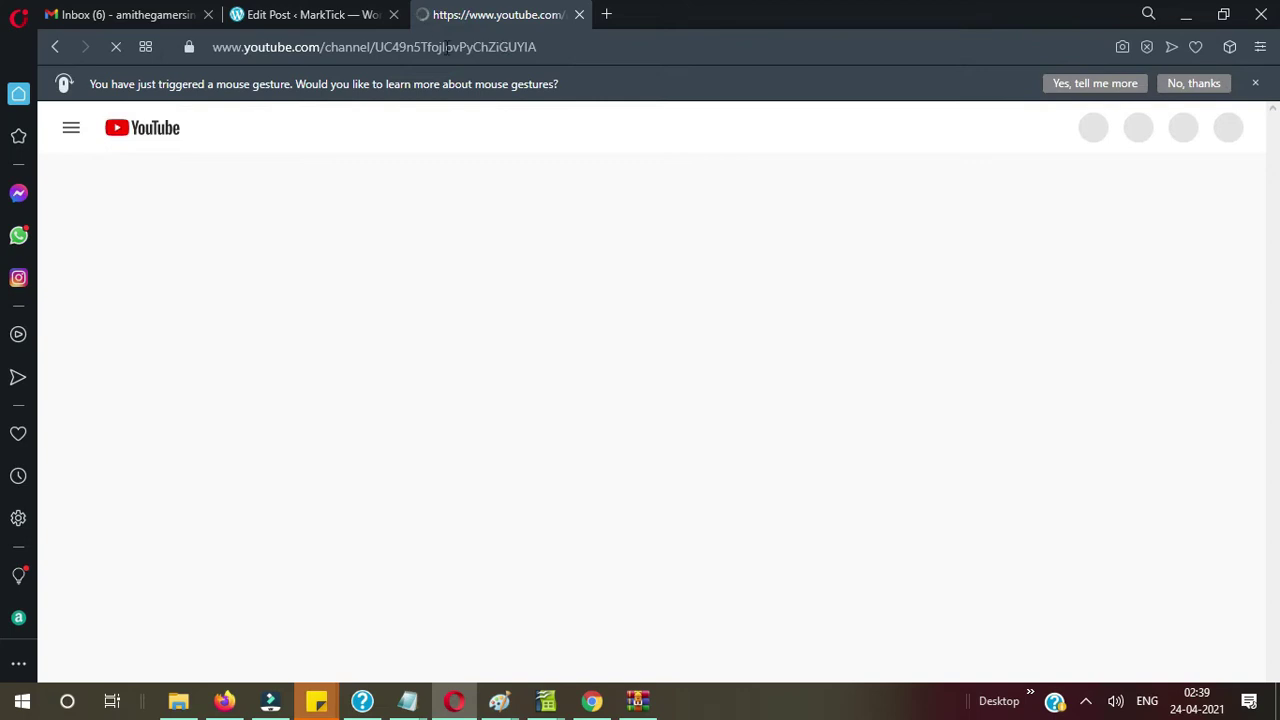
click(327, 47)
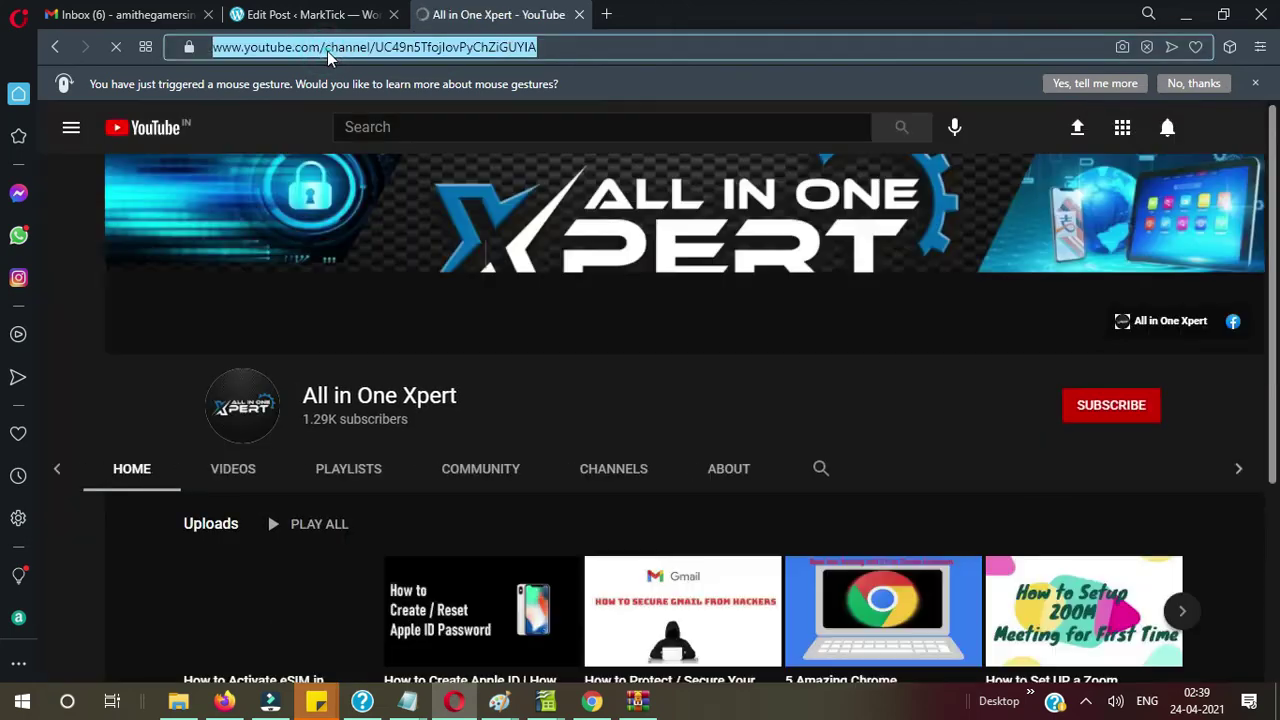
click(327, 47)
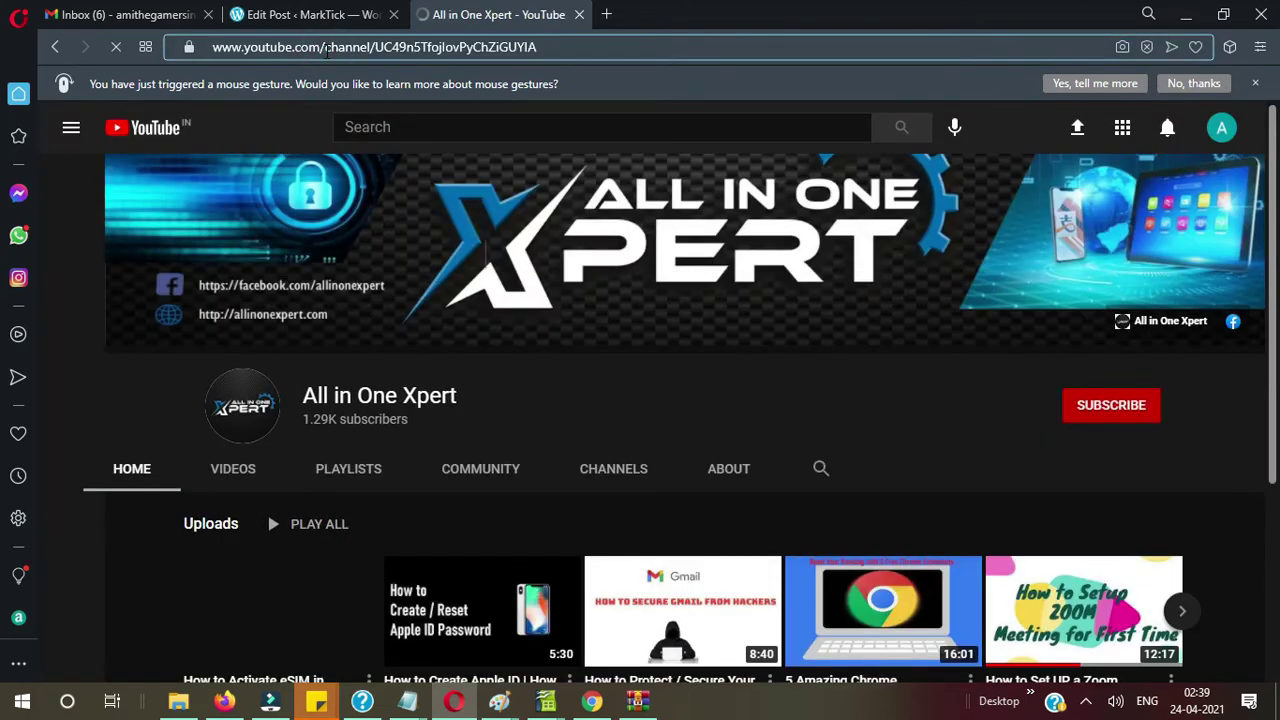
drag(327, 47, 555, 58)
key(BackSpace)
key(Return)
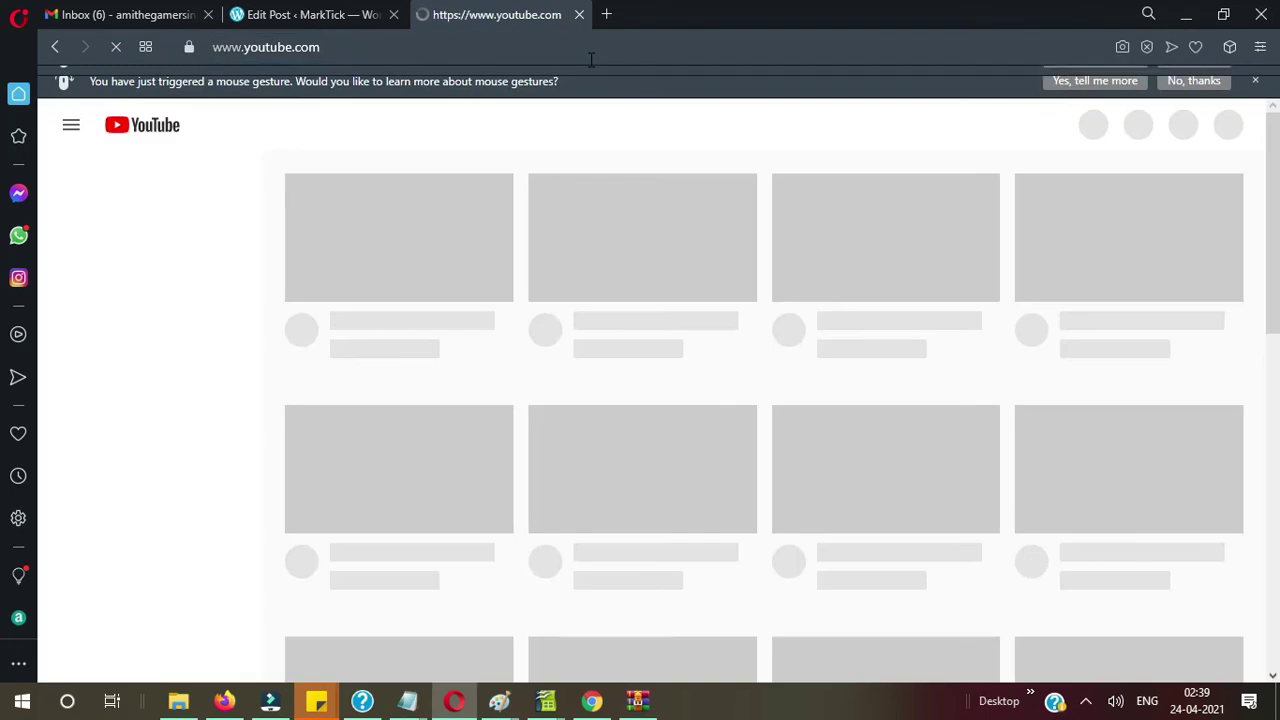
Step: Copy "How to setup a zoom meeting with friends" from the WordPress post's title and search YouTube for it
click(305, 15)
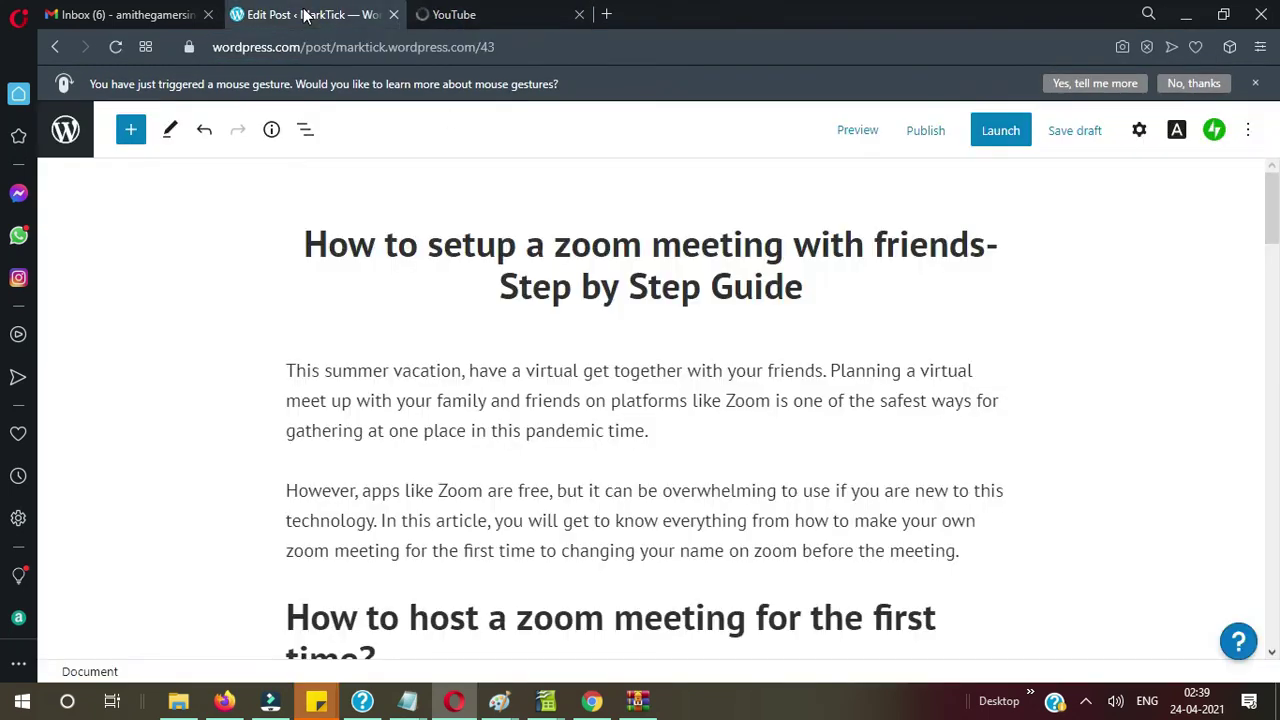
click(310, 242)
drag(310, 242, 988, 249)
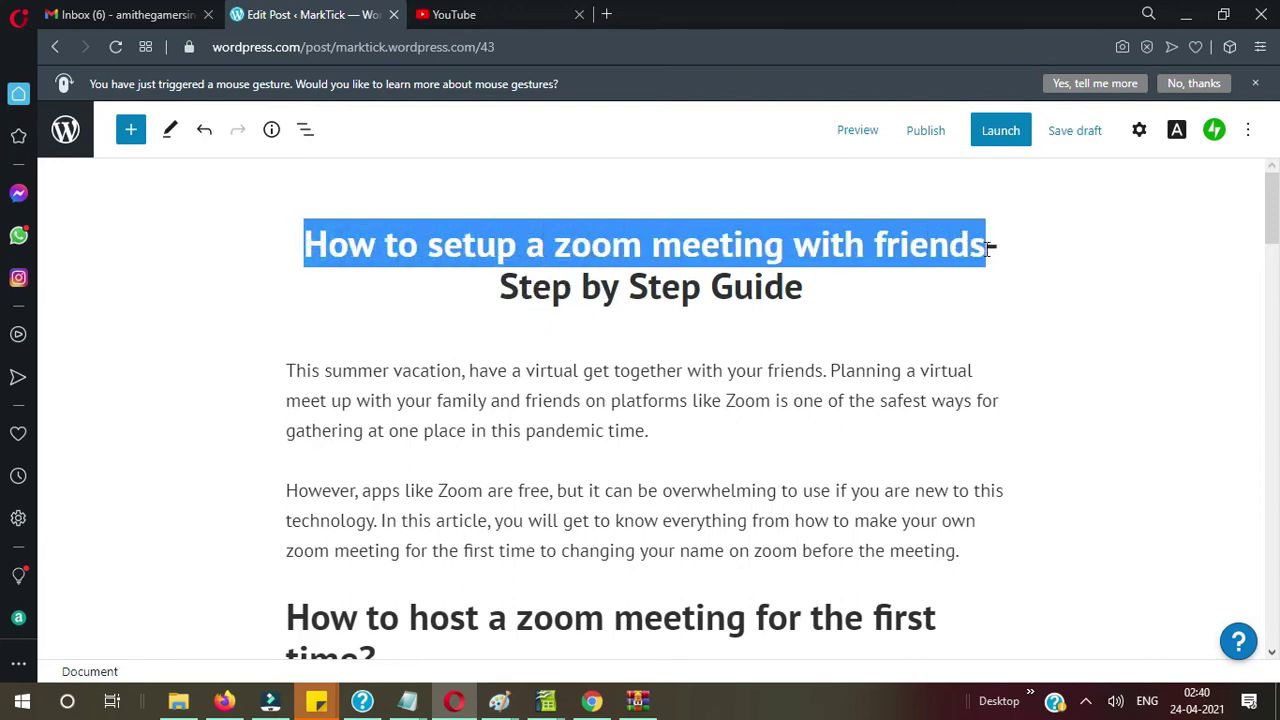
click(560, 24)
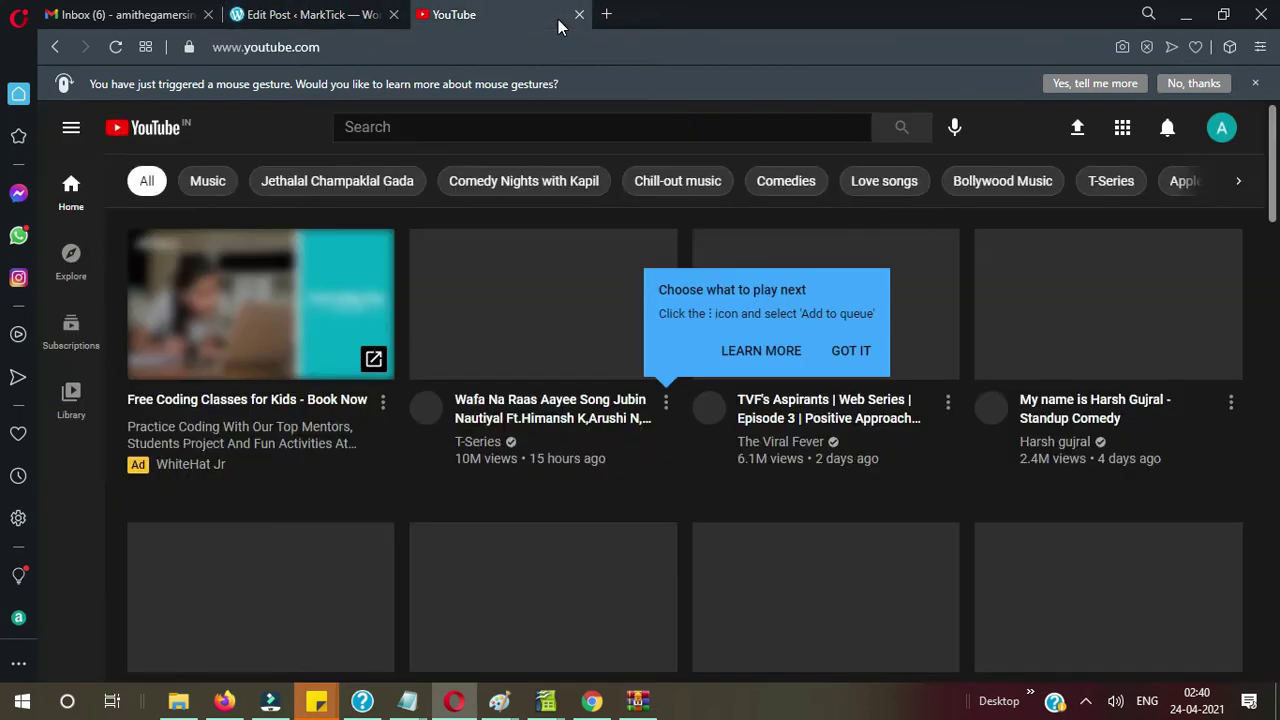
click(433, 129)
text(How to setup a zoom meeting with friends)
key(Return)
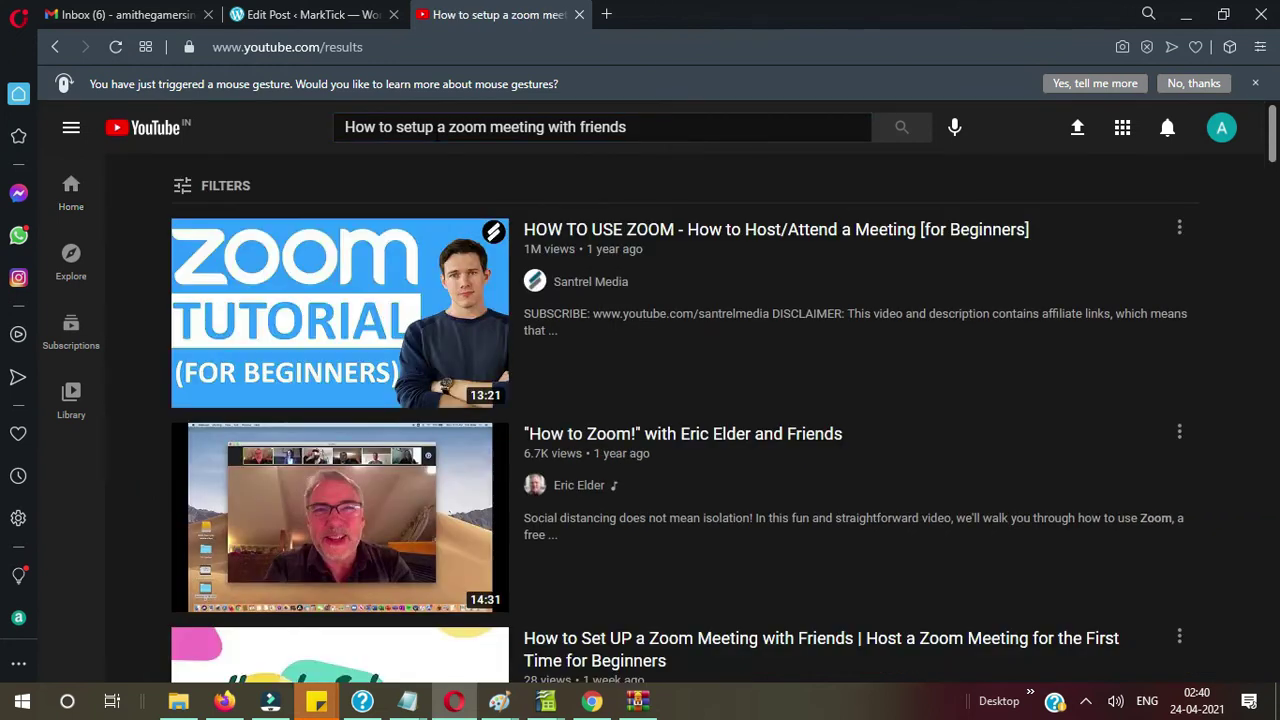
Step: Open All in One Xpert's video "How to Set UP a Zoom Meeting with Friends" from the results and pause it
scroll(672, 362, down, 2)
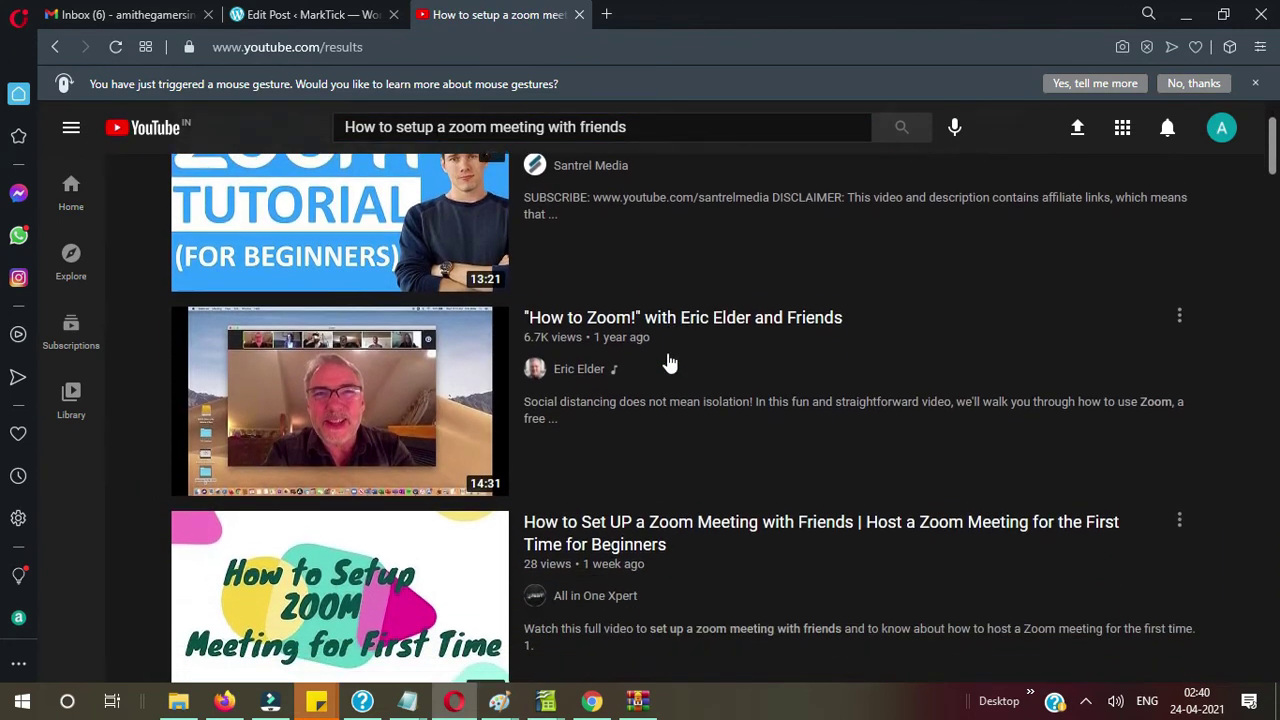
scroll(670, 362, down, 2)
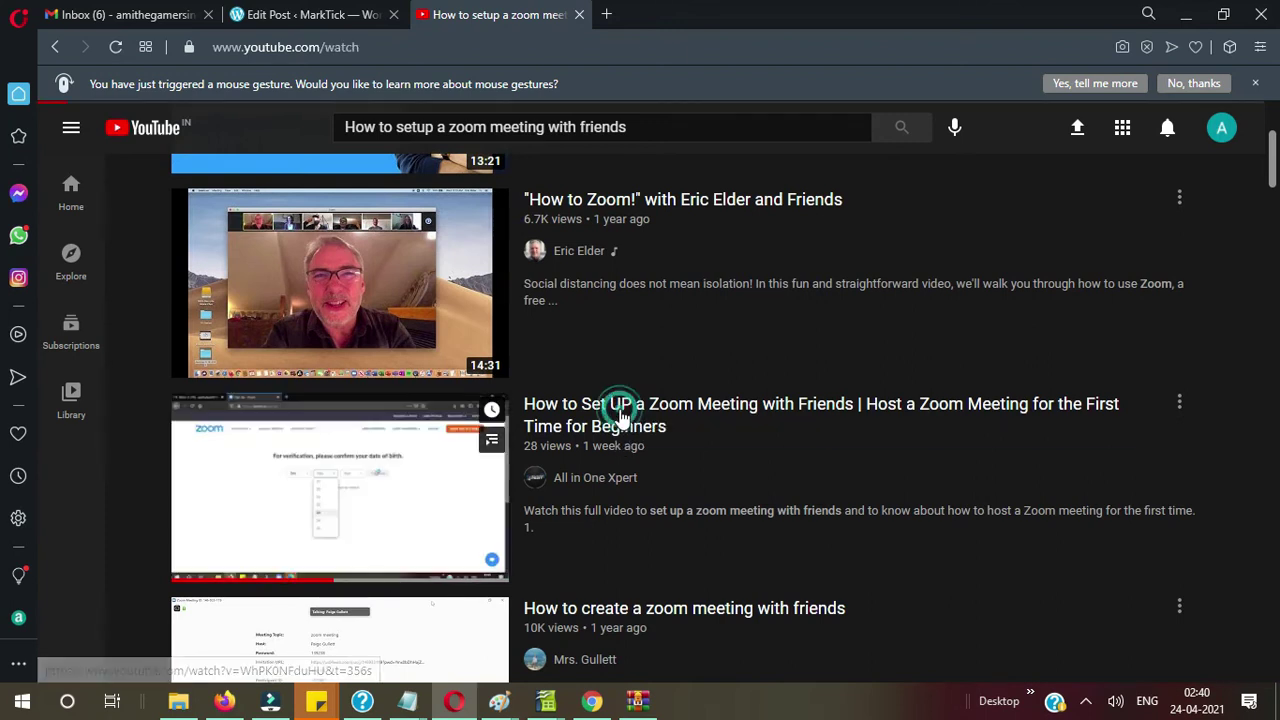
click(618, 416)
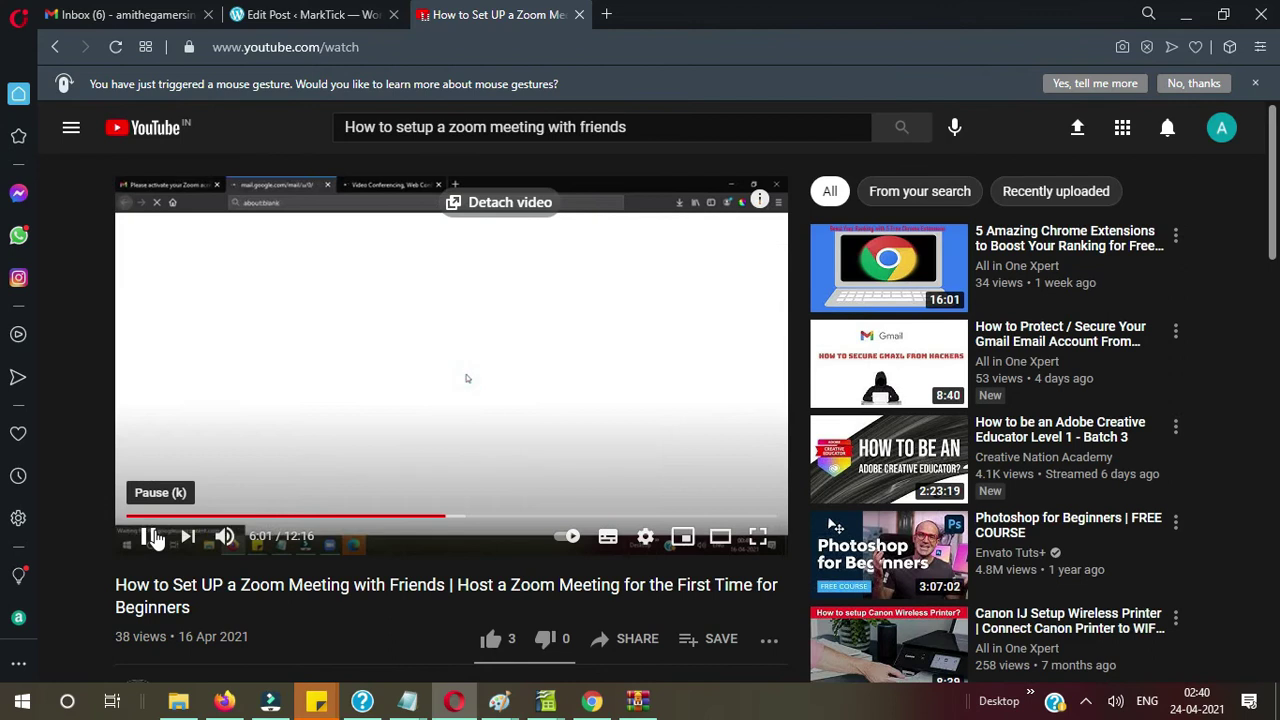
click(150, 540)
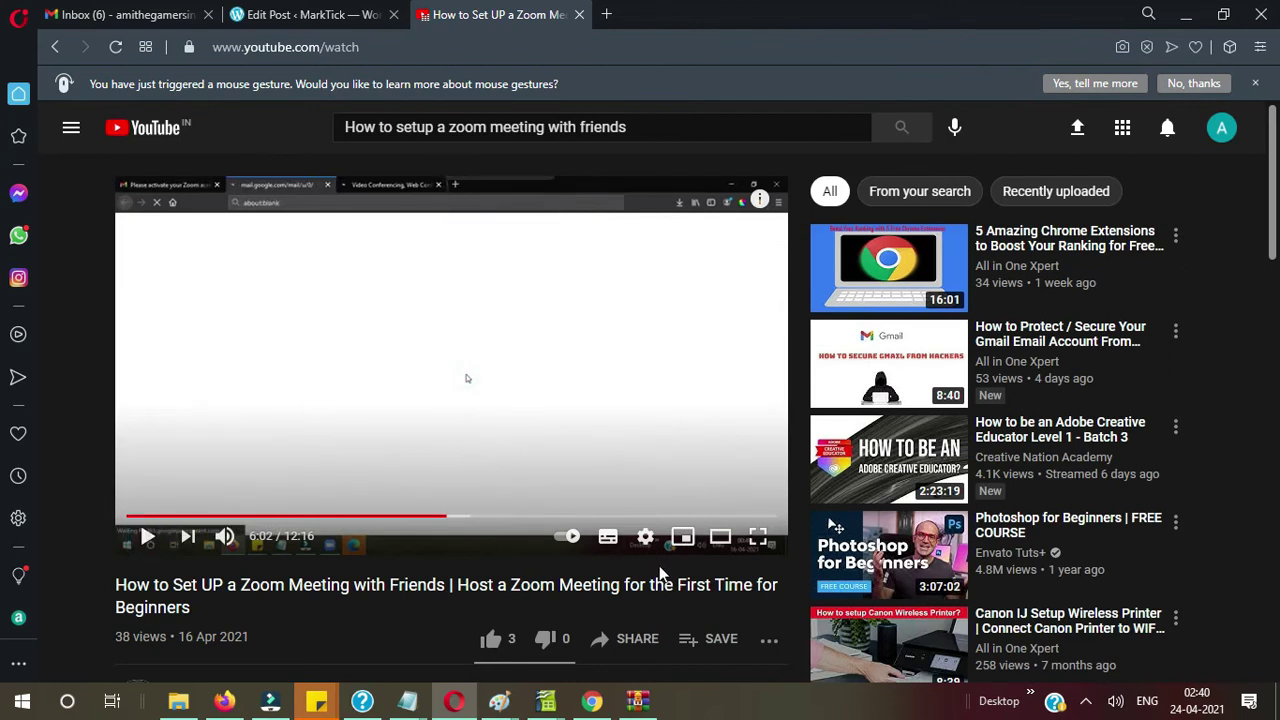
click(646, 540)
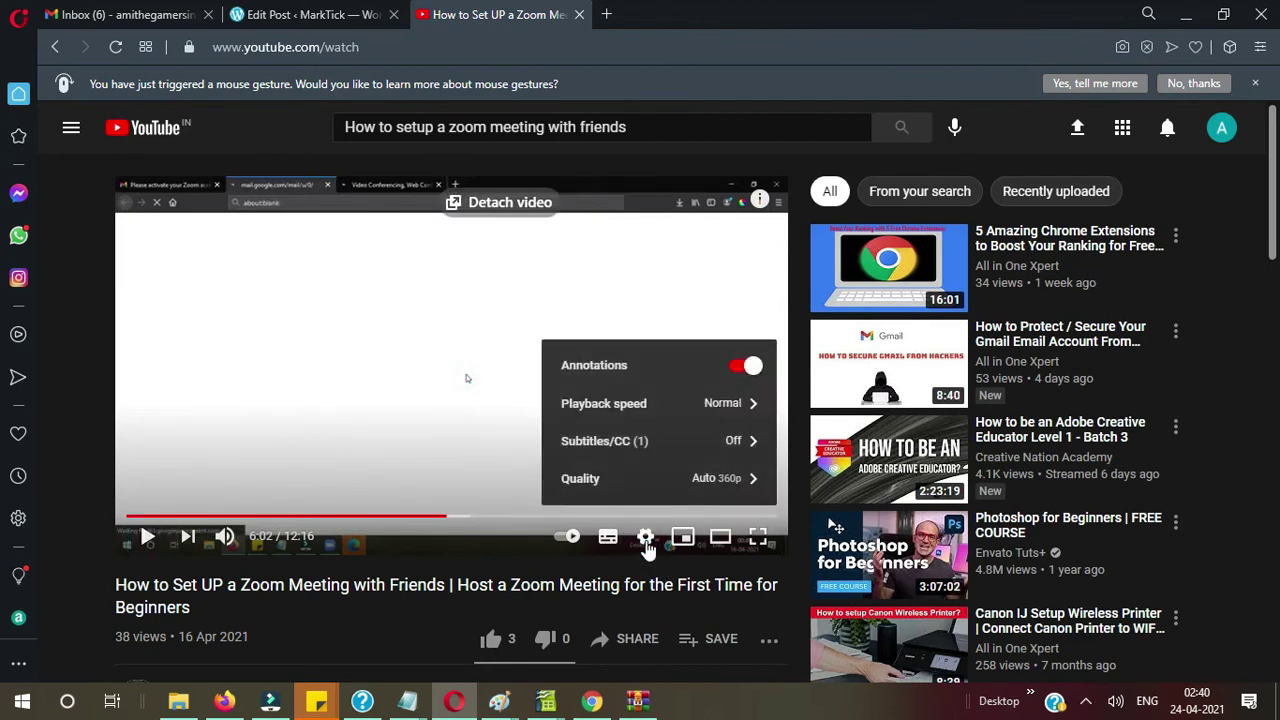
click(646, 540)
Step: Copy the video's iframe embed code from its sharing options
scroll(646, 546, down, 2)
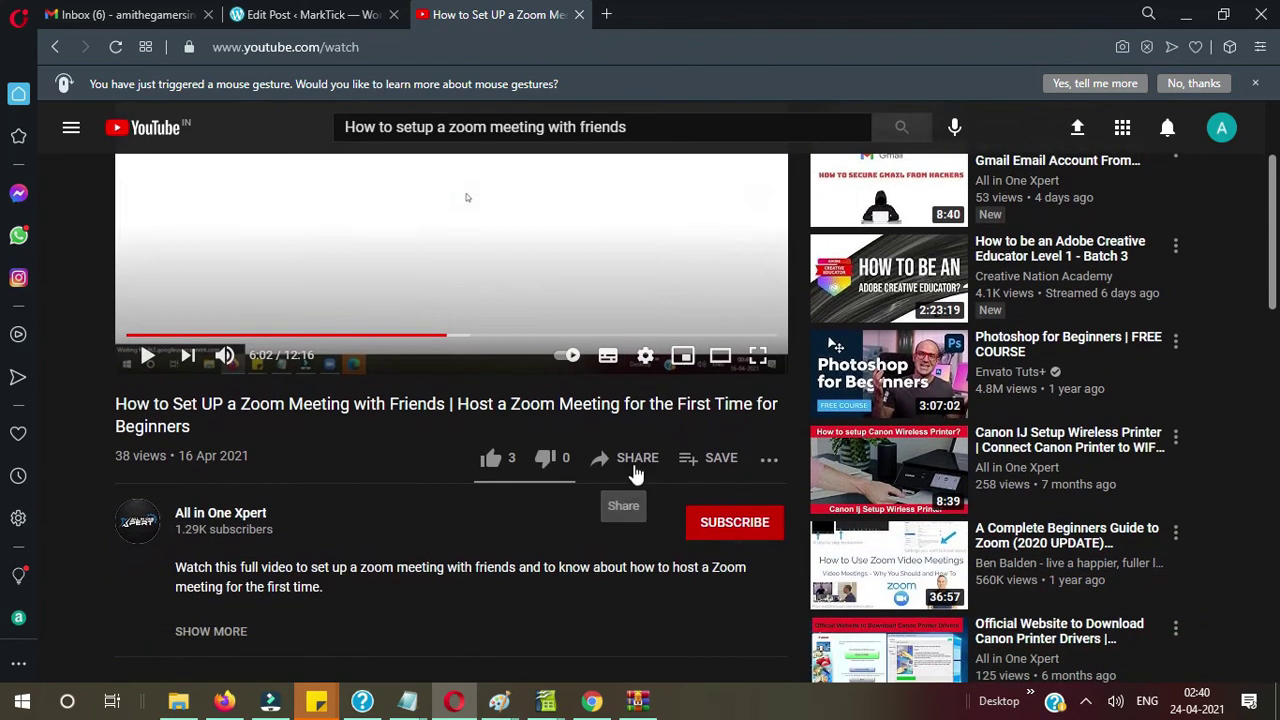
click(633, 465)
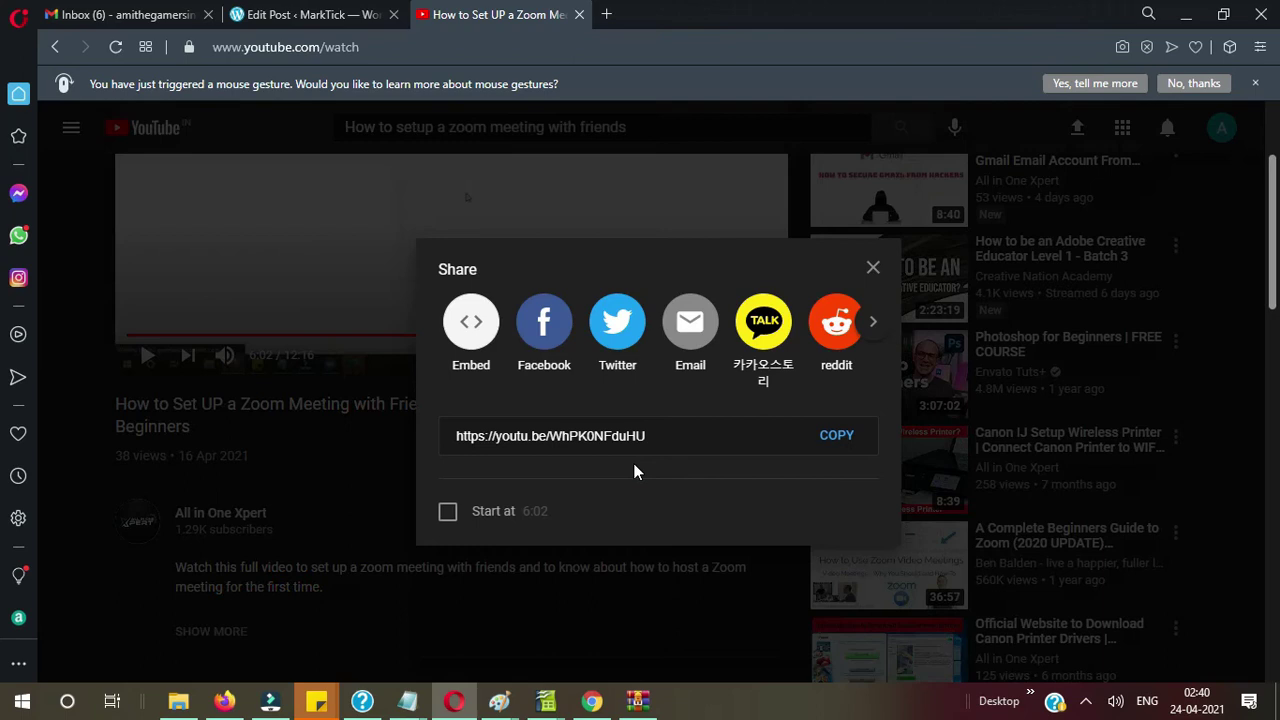
click(468, 321)
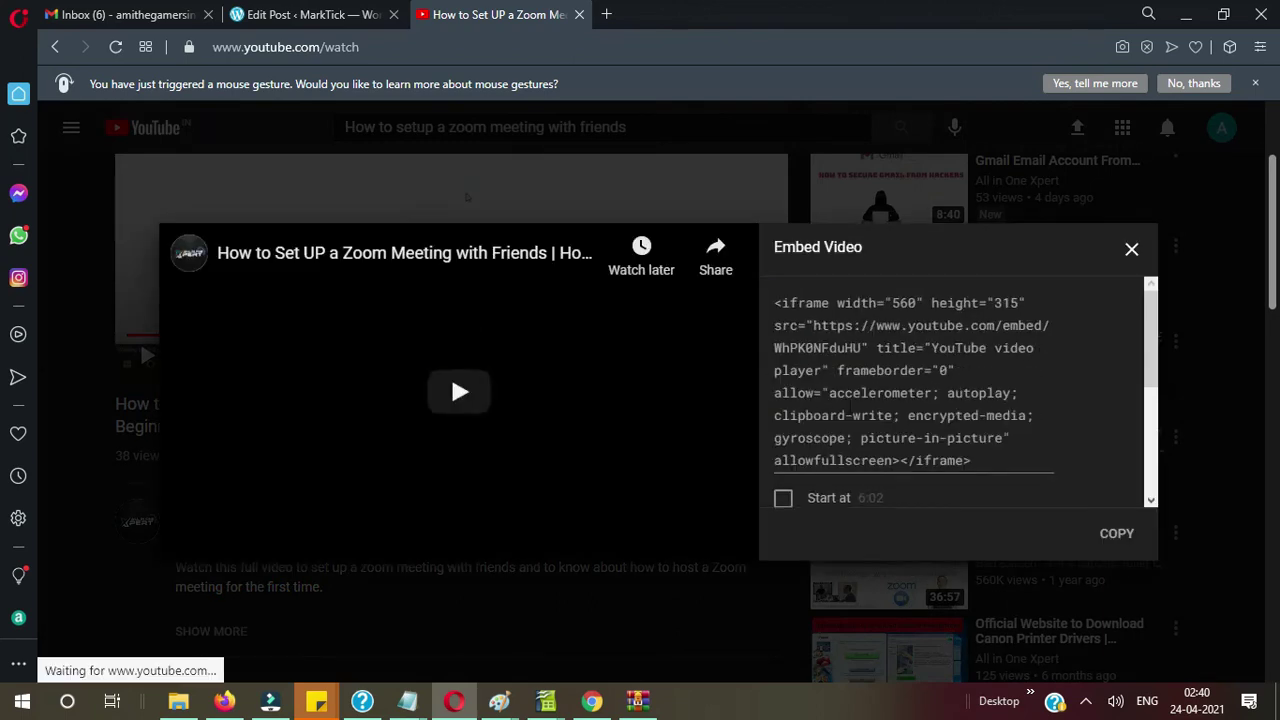
click(851, 410)
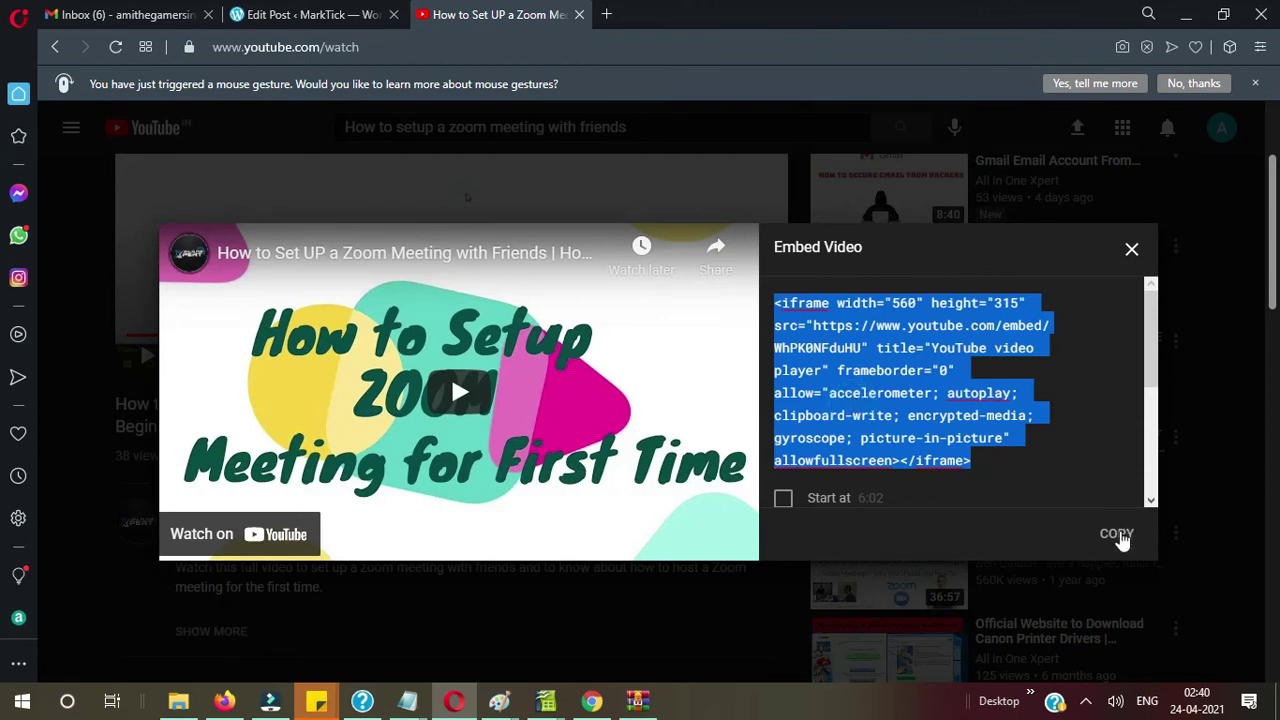
click(1118, 531)
Step: In the WordPress post, add an empty block after the second introductory paragraph, above the heading "How to host a zoom meeting for the first time?"
click(340, 14)
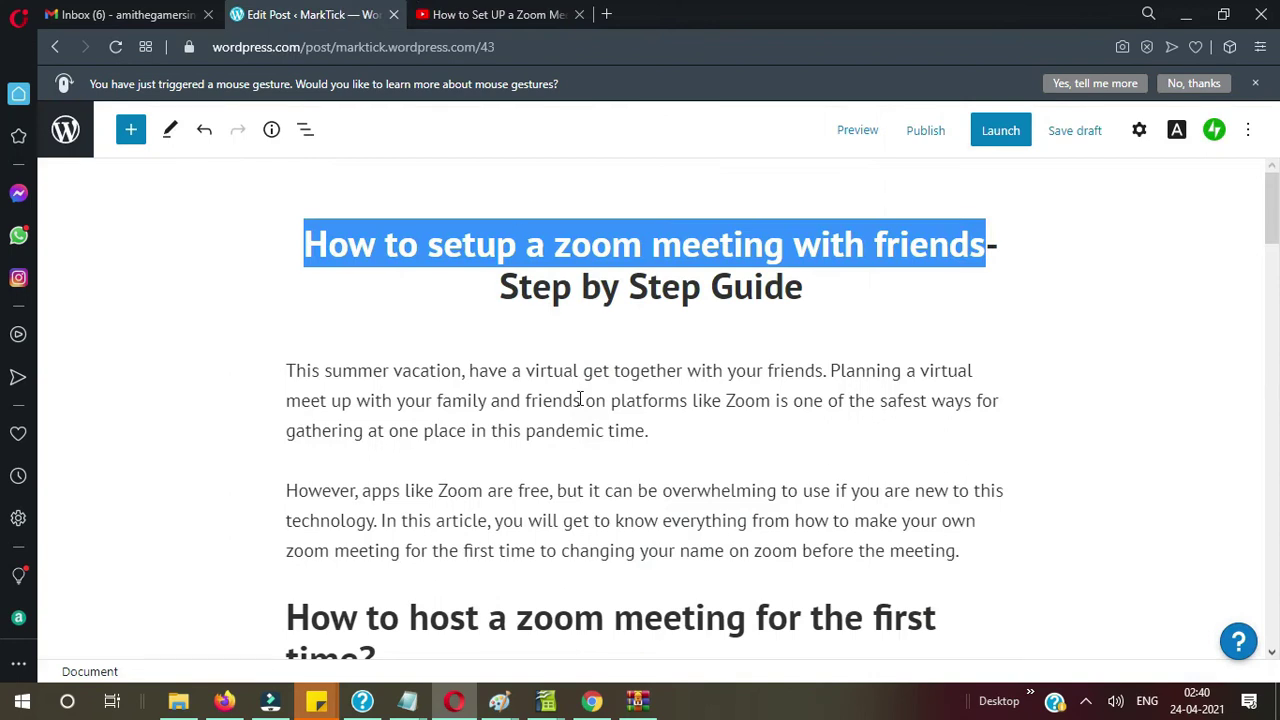
scroll(580, 398, down, 1)
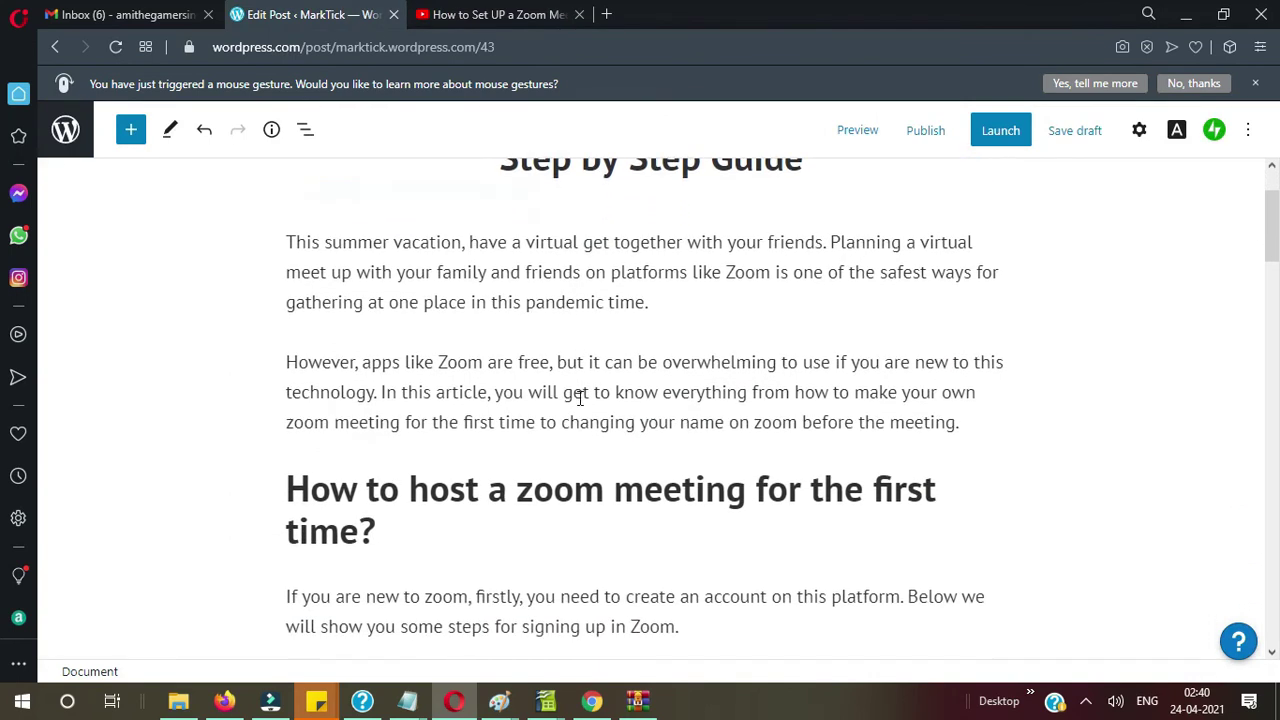
scroll(580, 398, down, 4)
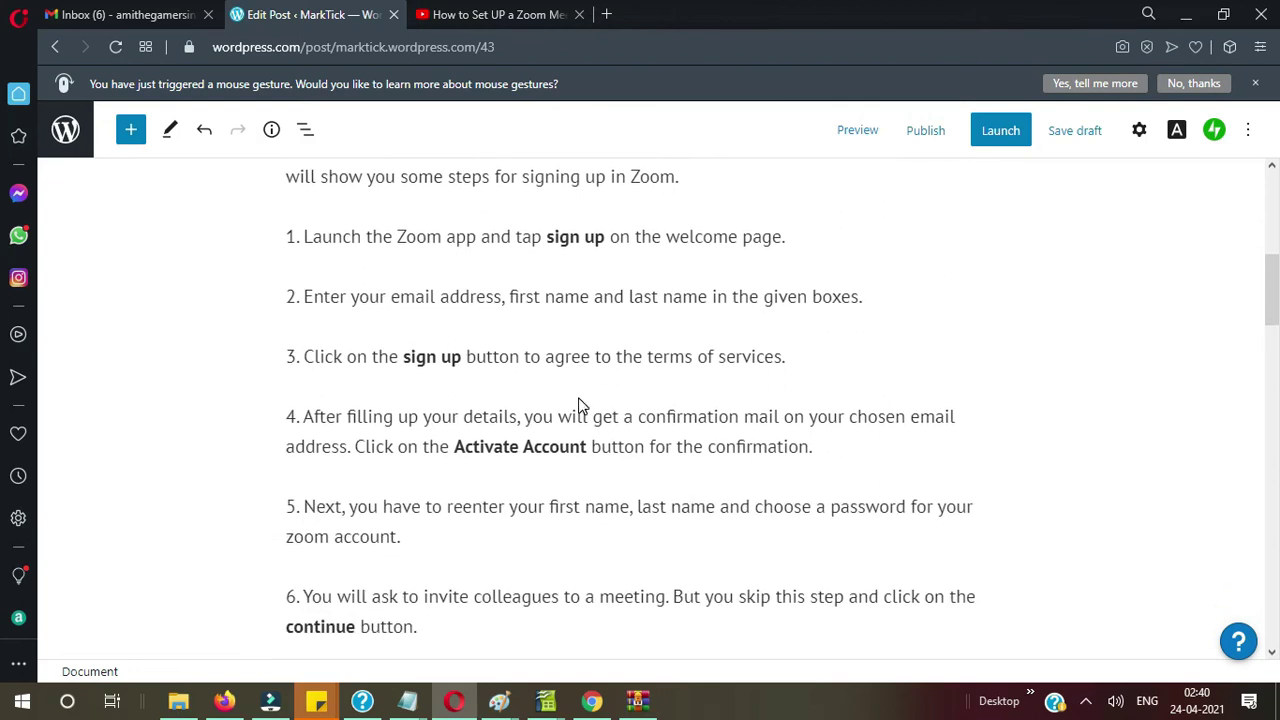
scroll(580, 402, up, 2)
scroll(580, 405, up, 2)
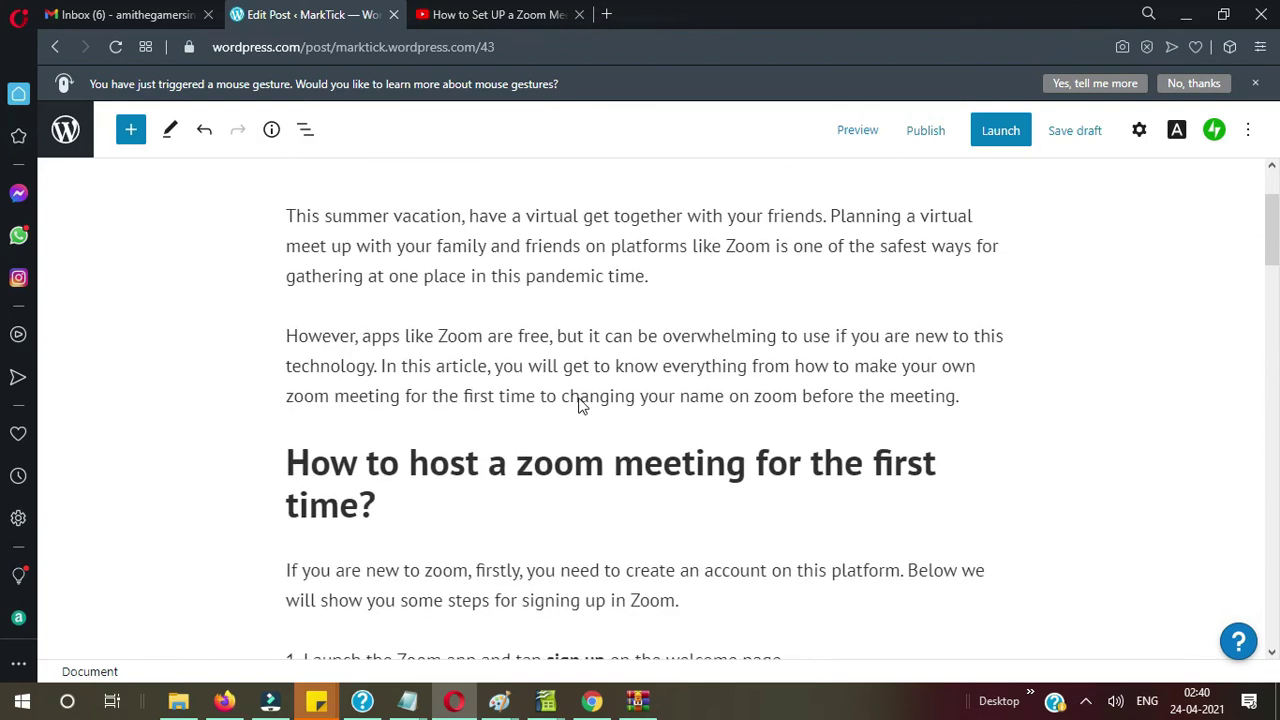
click(970, 400)
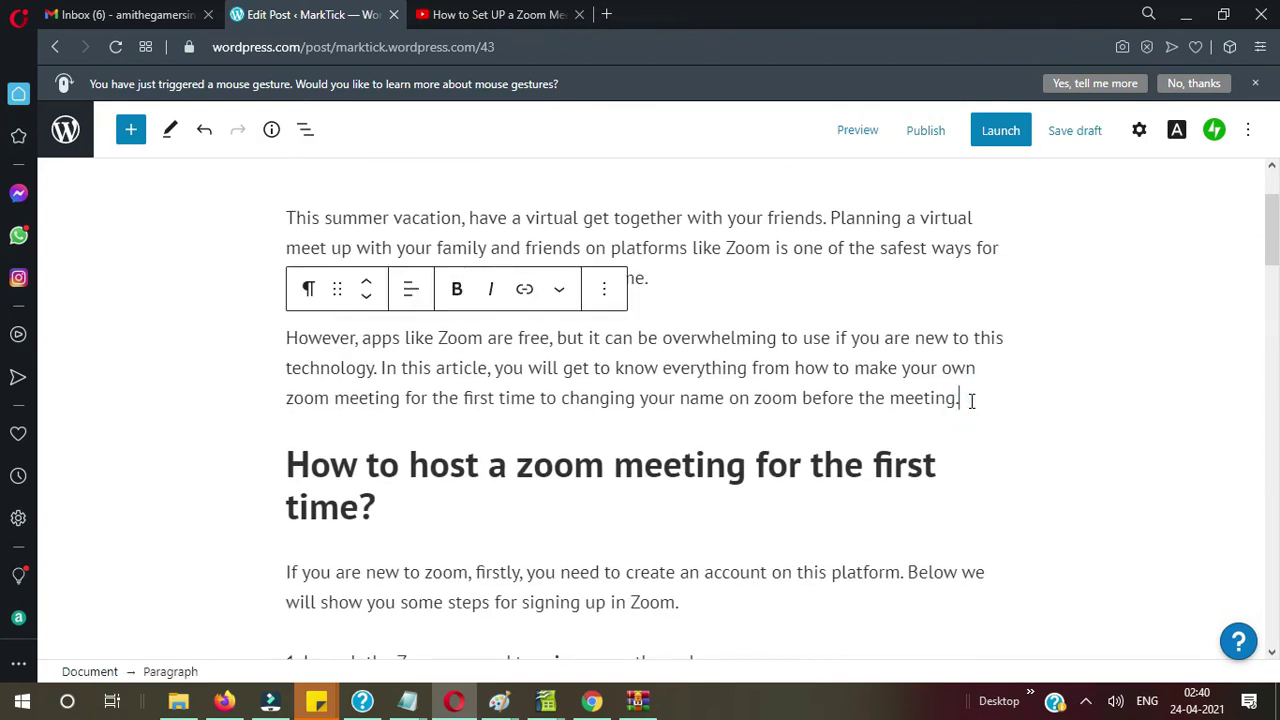
key(Return)
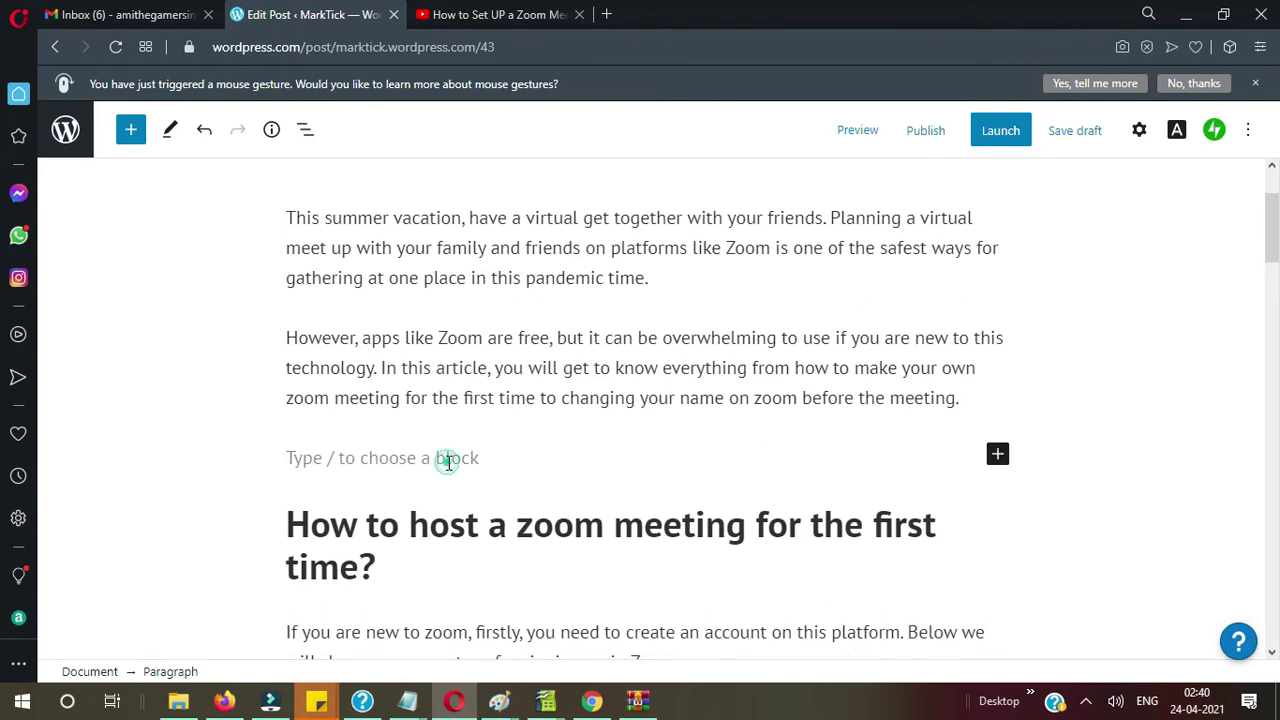
click(331, 460)
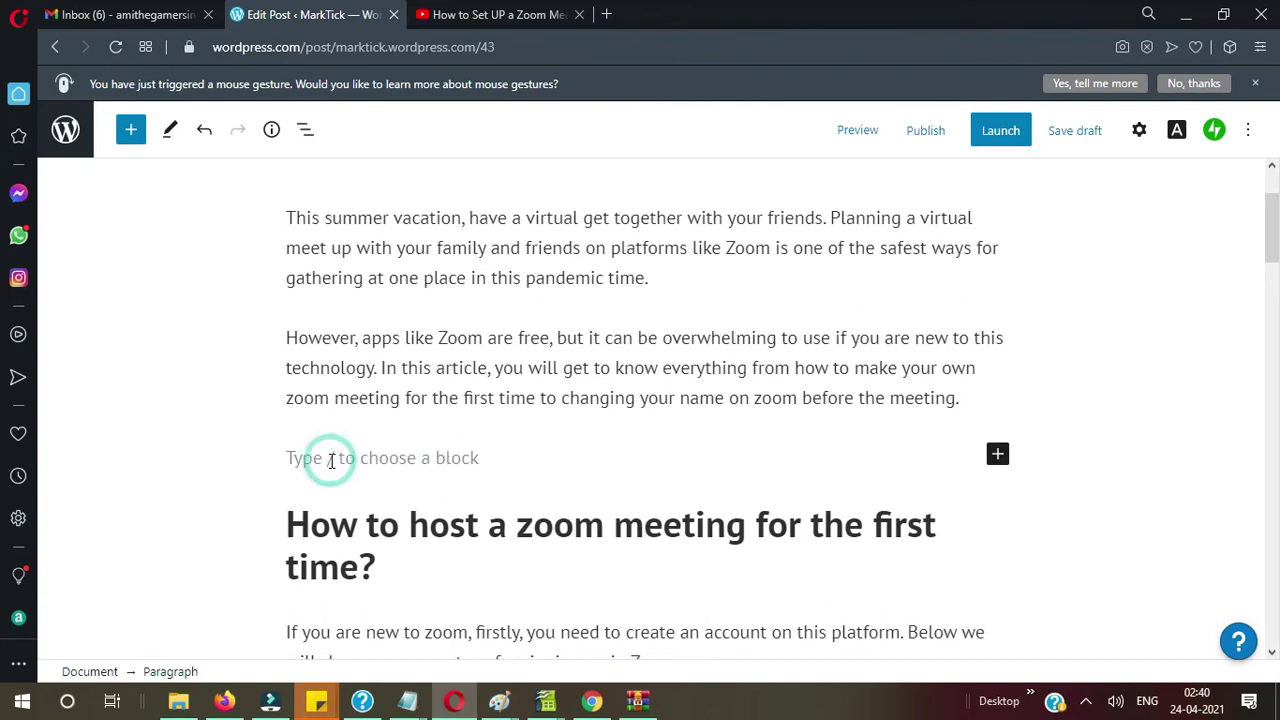
click(305, 460)
click(157, 441)
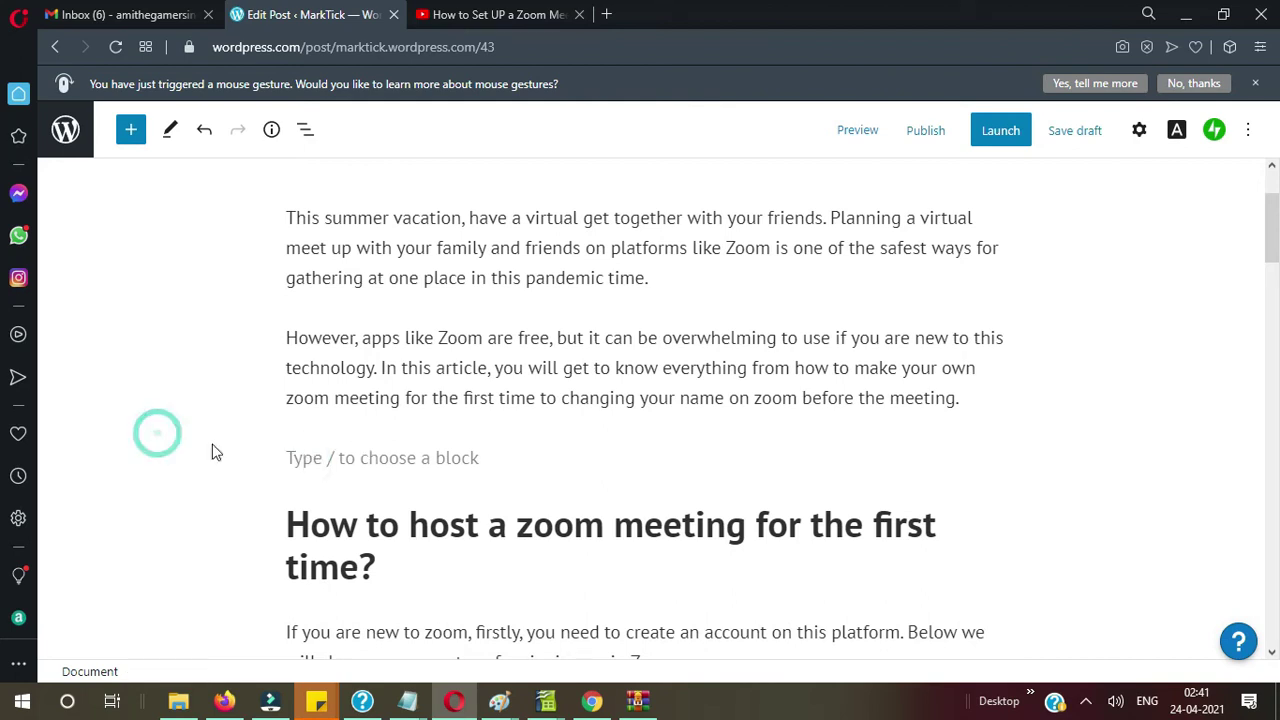
Step: Turn the empty block into a Custom HTML block and paste the copied YouTube embed code into it
click(305, 460)
click(999, 465)
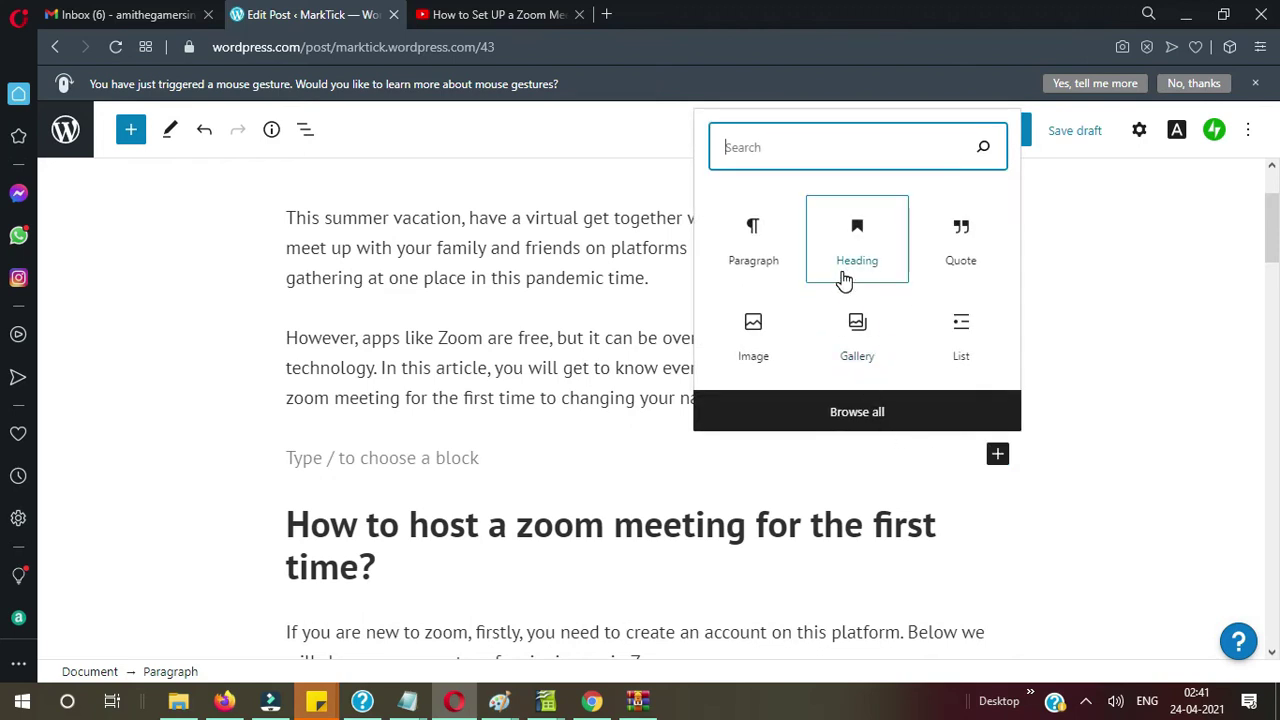
text(html)
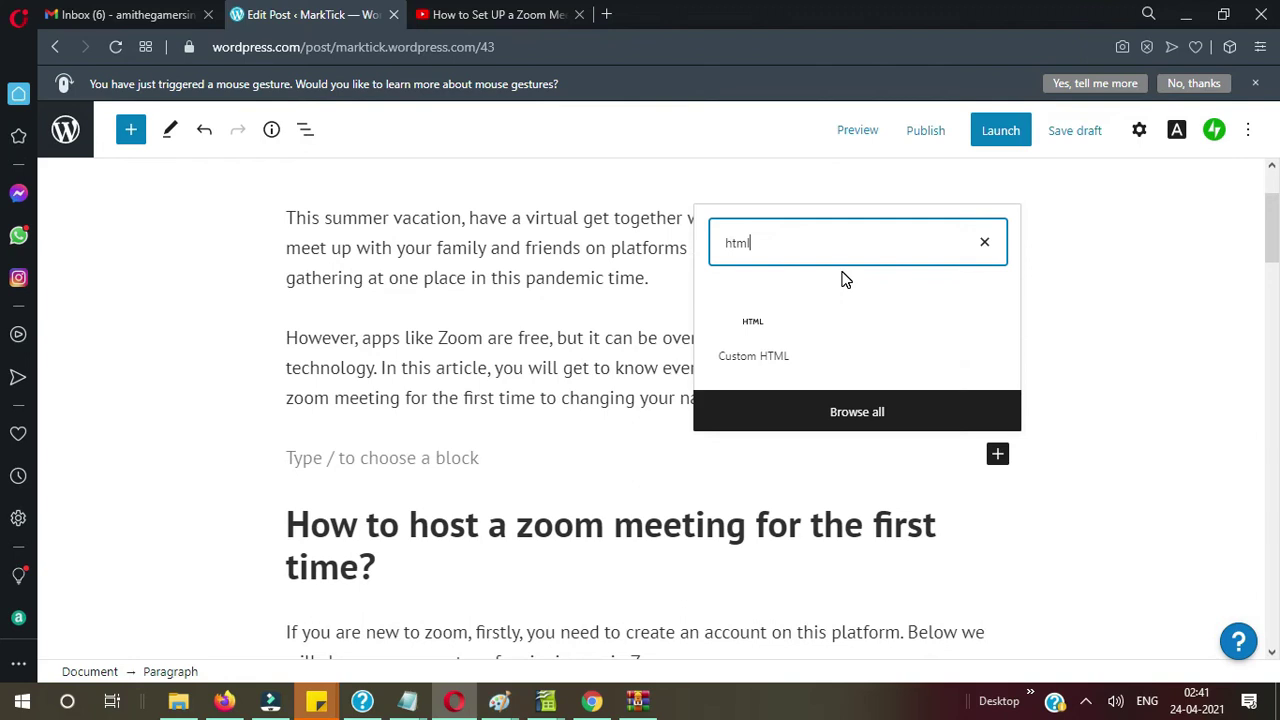
click(748, 340)
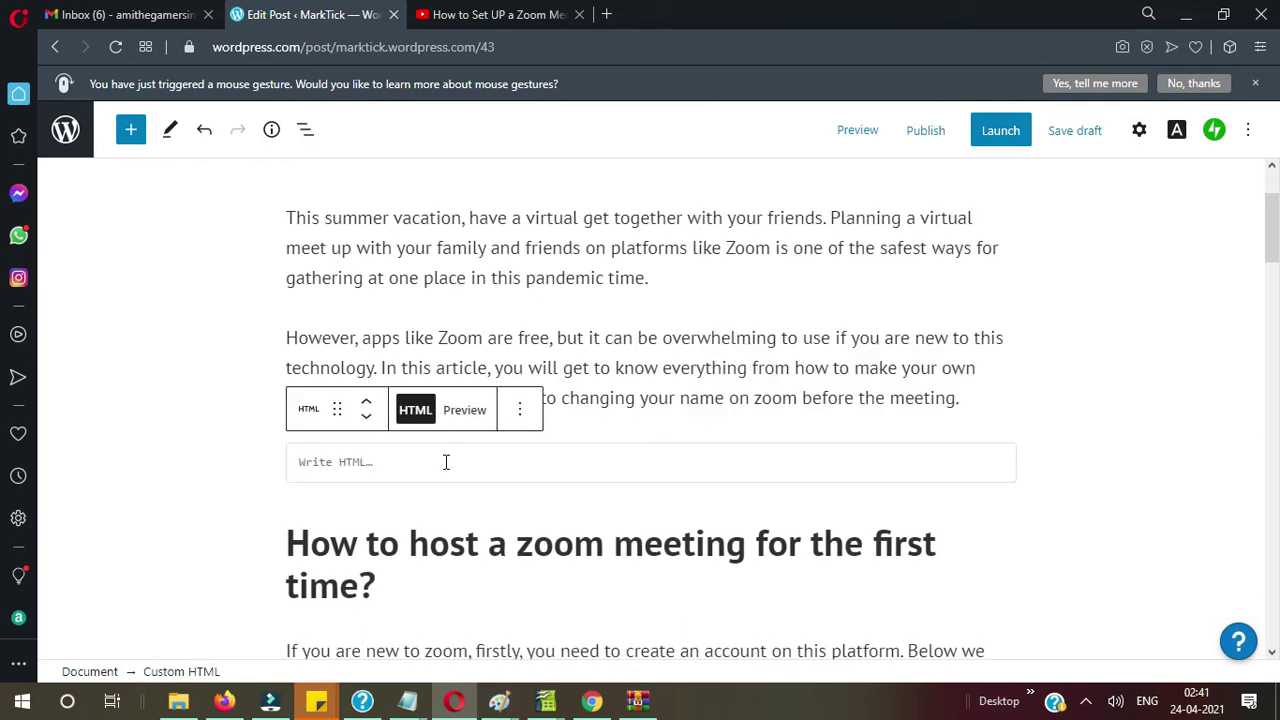
key(ctrl+v)
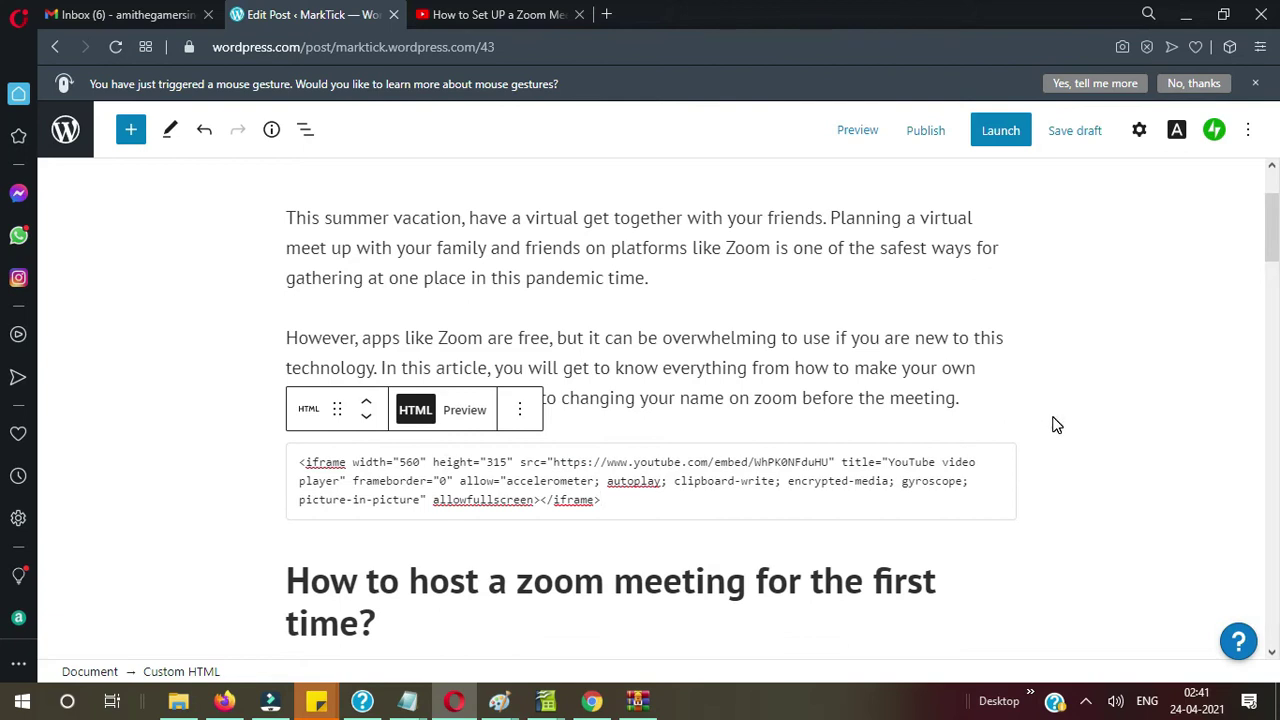
click(1055, 423)
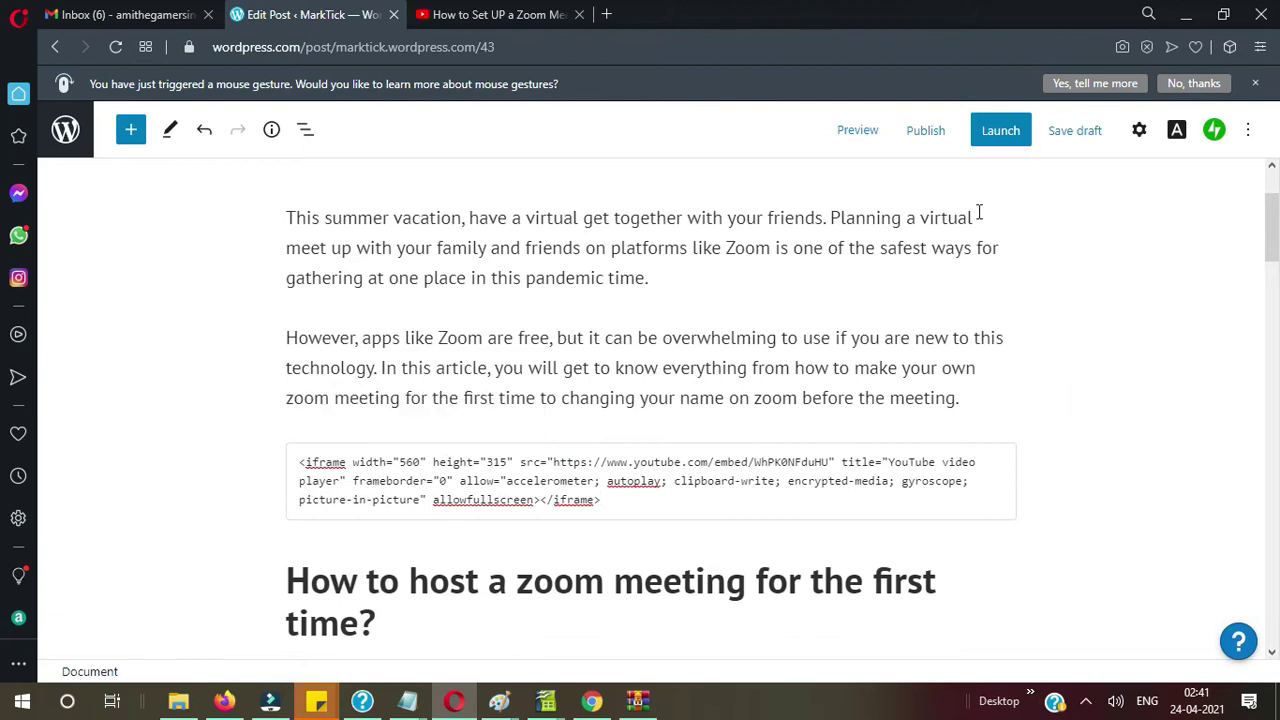
Step: Publish the post immediately with public visibility and confirm the pre-publish check
click(922, 133)
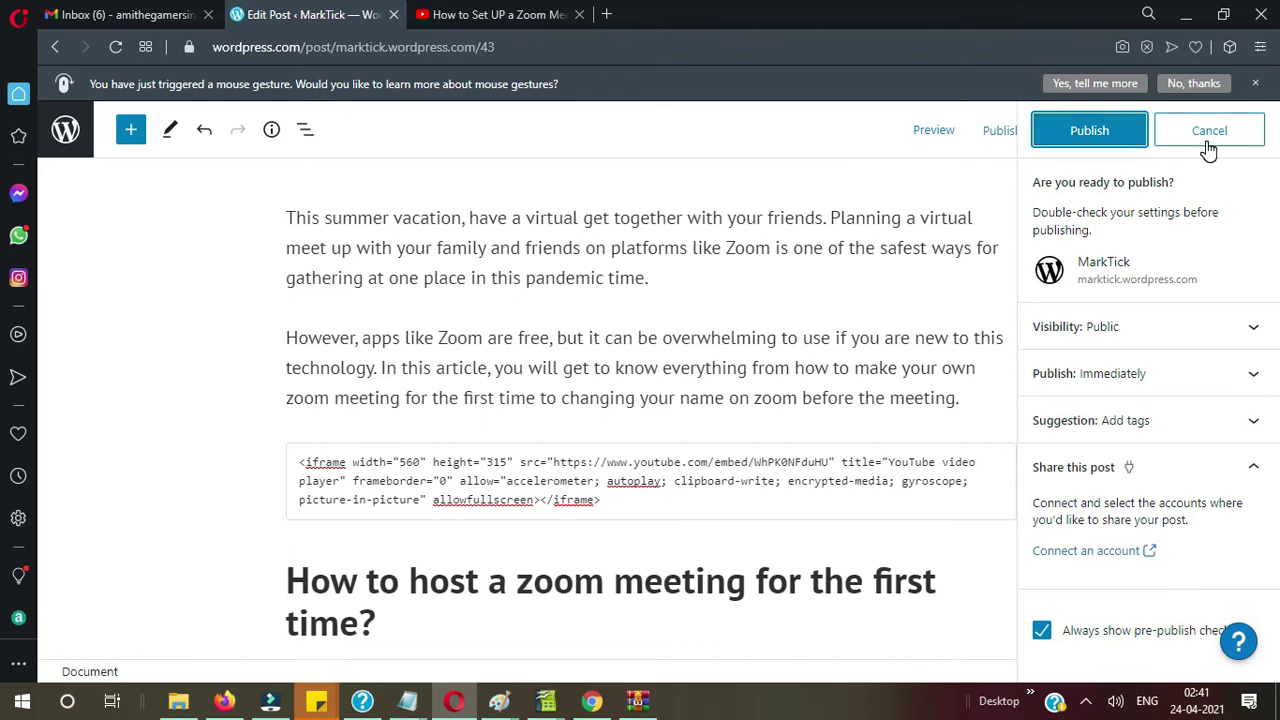
key(Return)
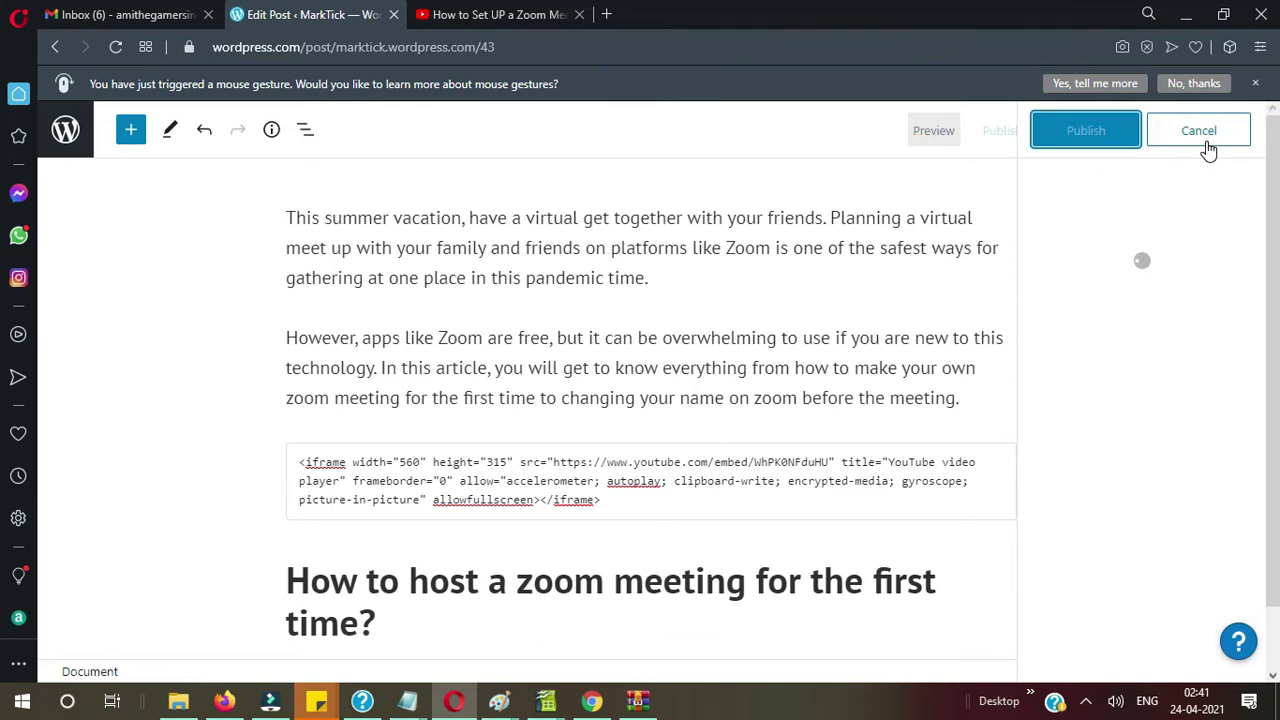
Step: Cancel the pending publish attempt and publish the post again immediately with public visibility
click(1208, 148)
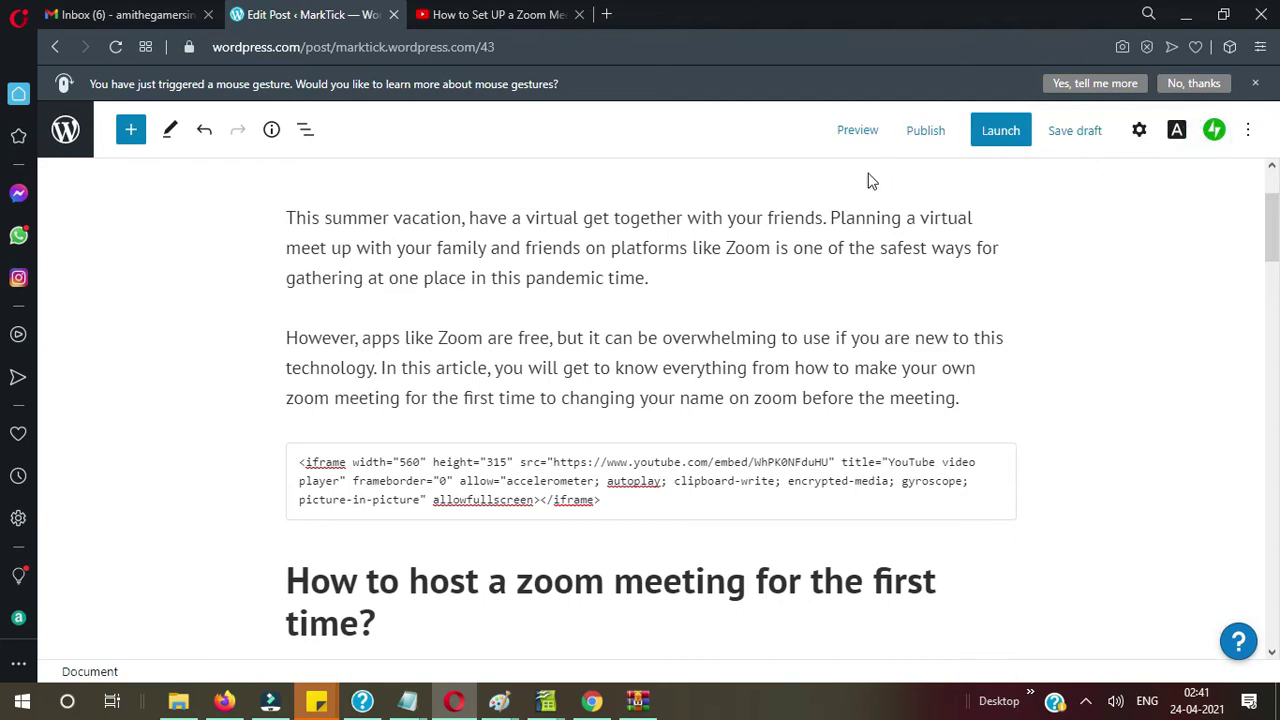
click(930, 132)
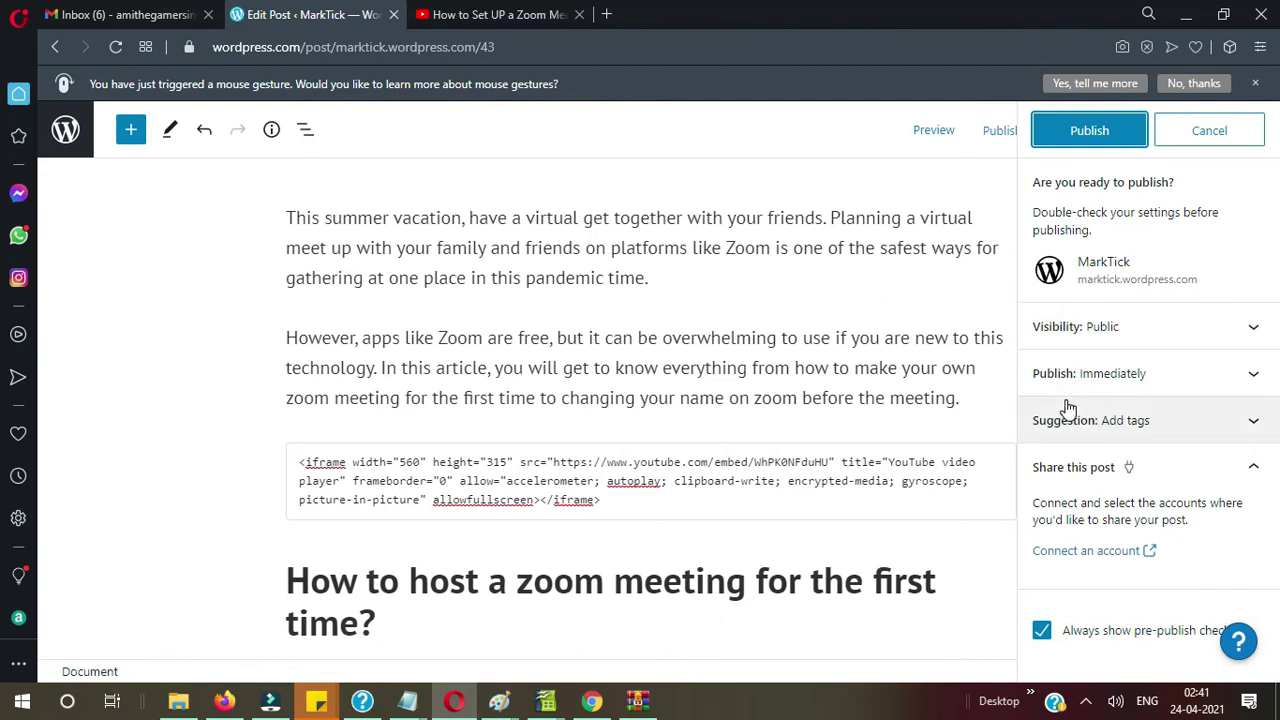
click(1075, 138)
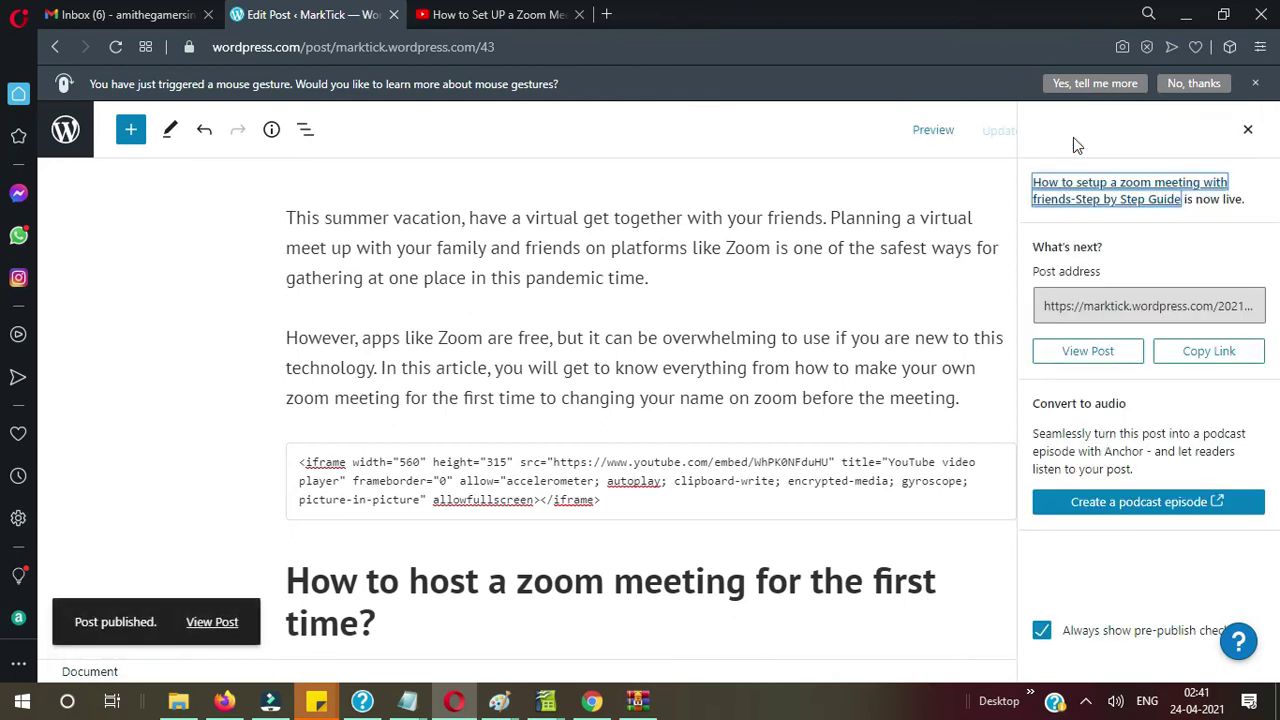
Step: View the published post and check the embedded YouTube video and the article text down to "Wrapping up"
click(213, 623)
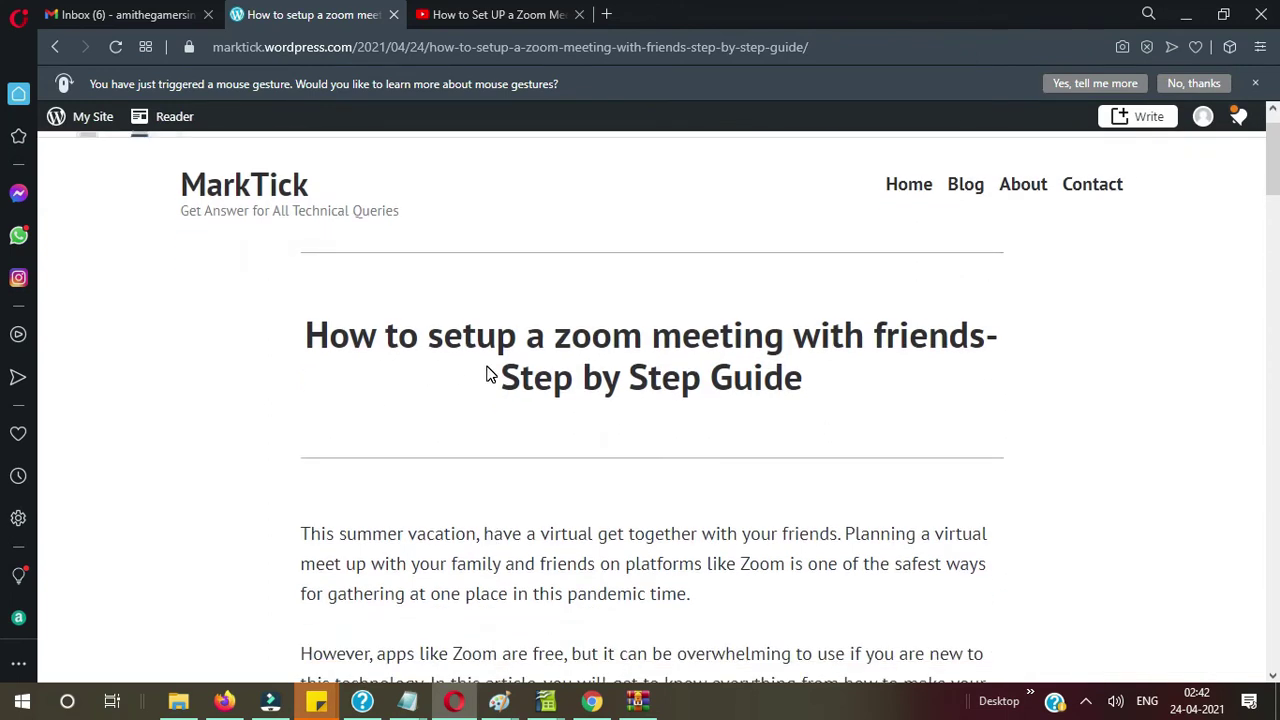
scroll(489, 374, down, 10)
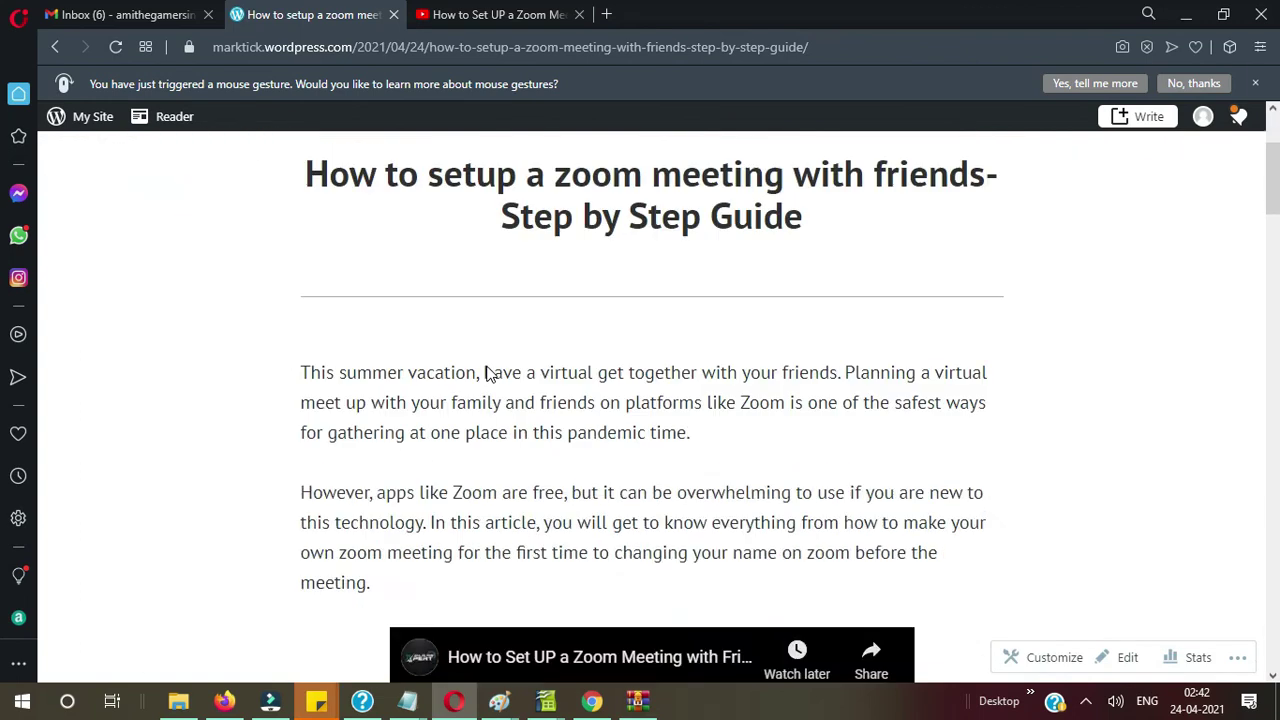
scroll(489, 374, up, 10)
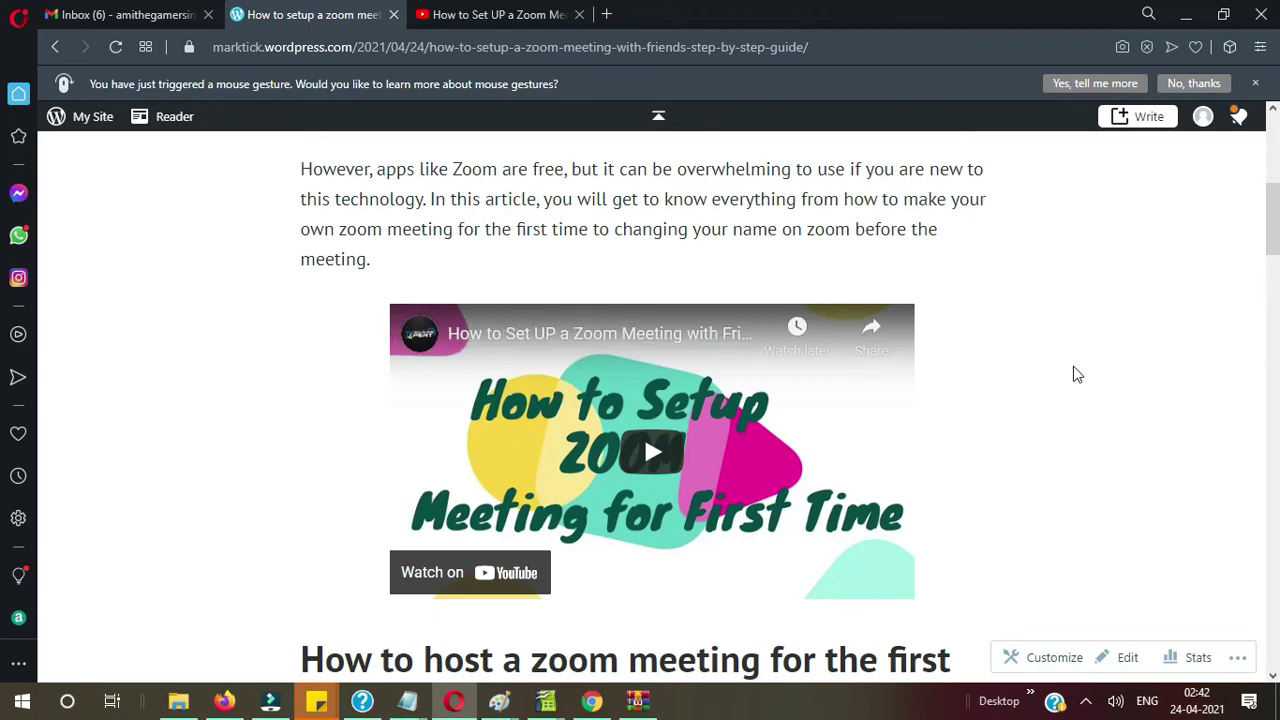
scroll(1077, 374, down, 5)
scroll(1077, 374, down, 20)
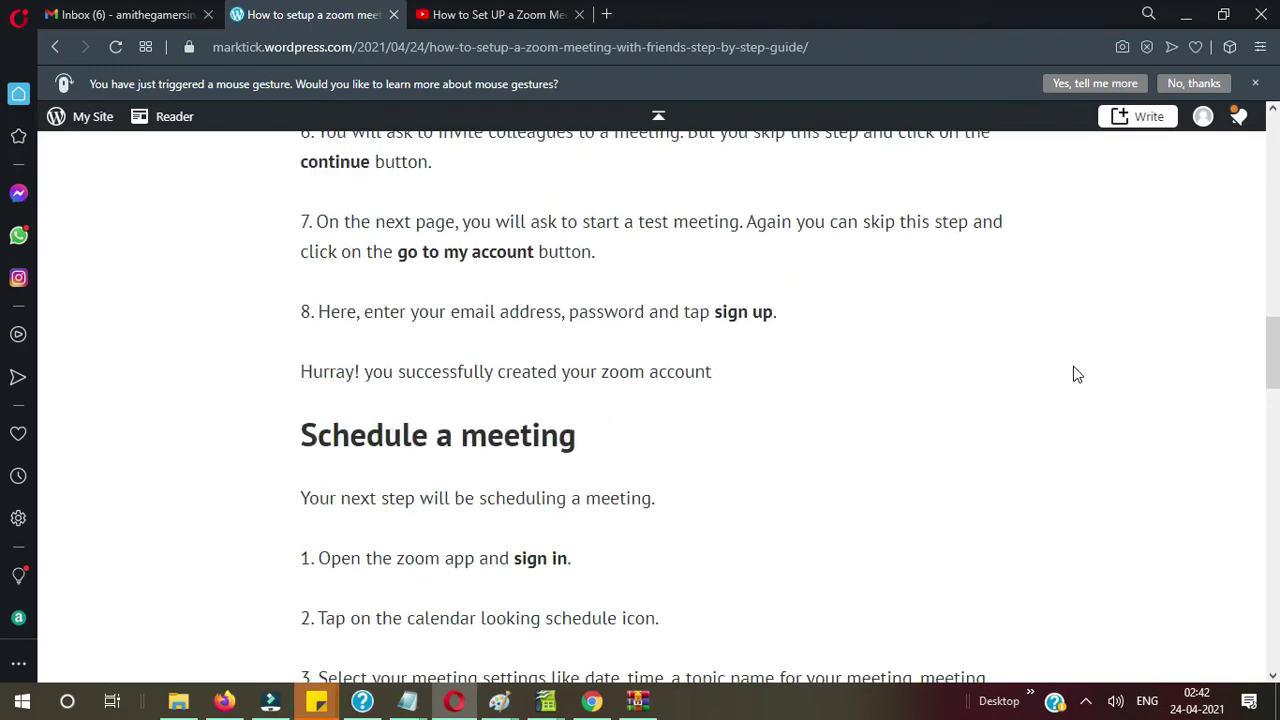
scroll(1077, 374, up, 20)
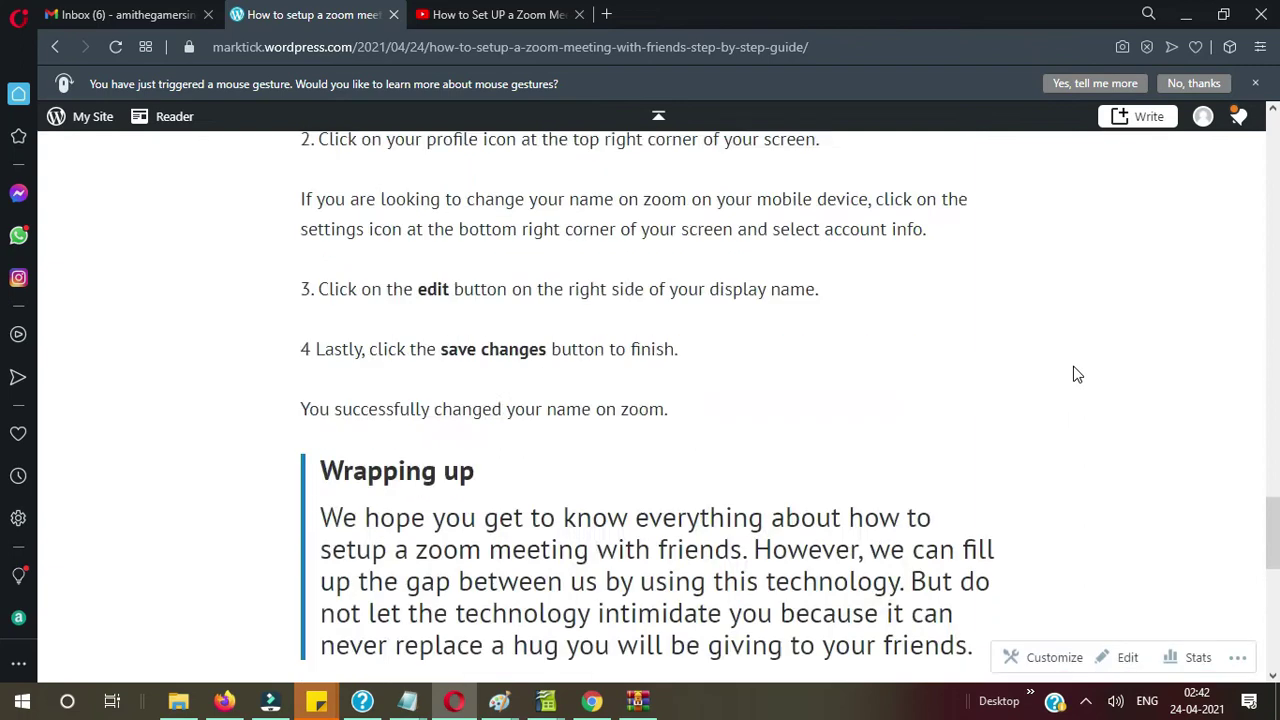
Step: Visit the MarkTick home page and check the post's listing under "Latest from the Blog"
click(903, 262)
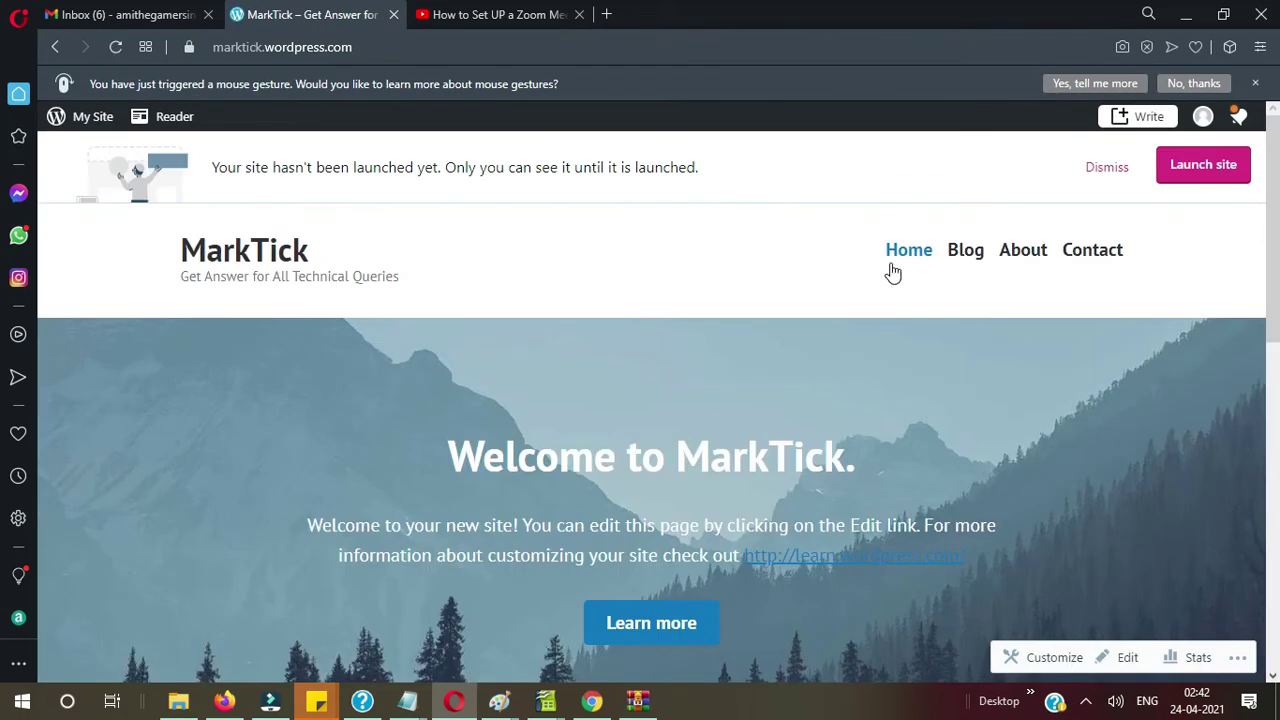
scroll(632, 297, down, 3)
scroll(632, 297, down, 5)
scroll(632, 297, up, 2)
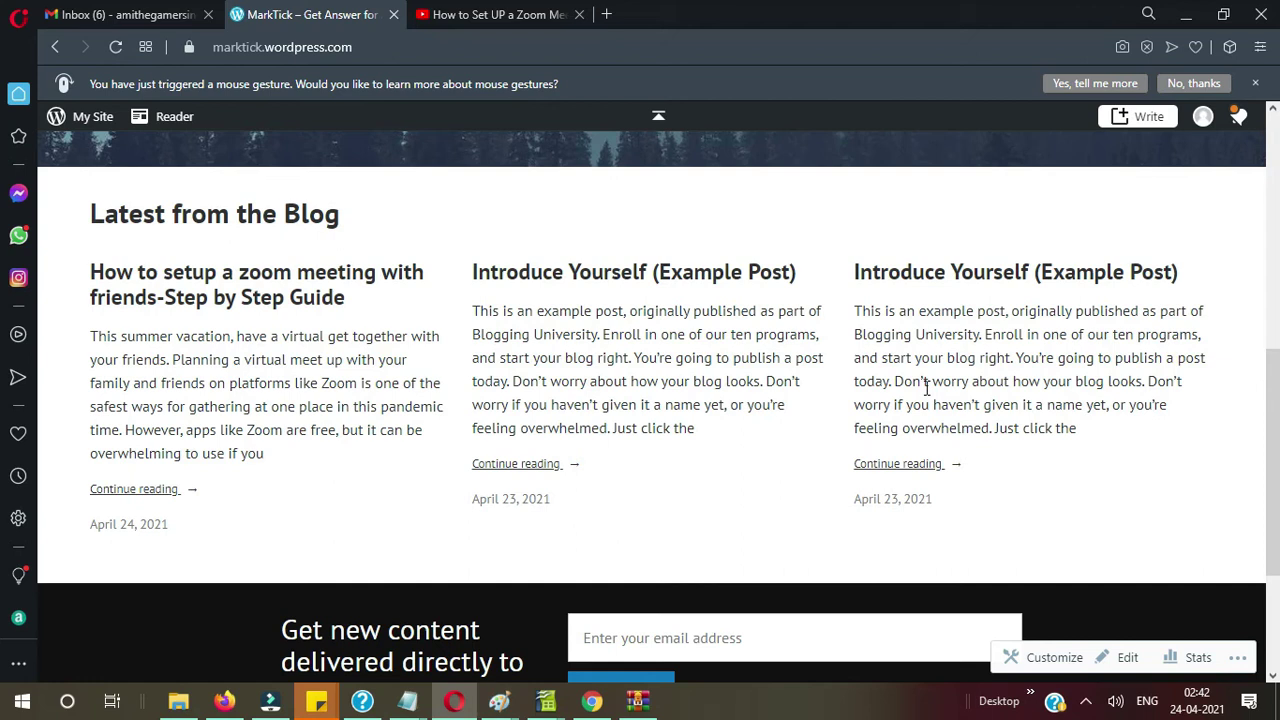
scroll(632, 357, up, 10)
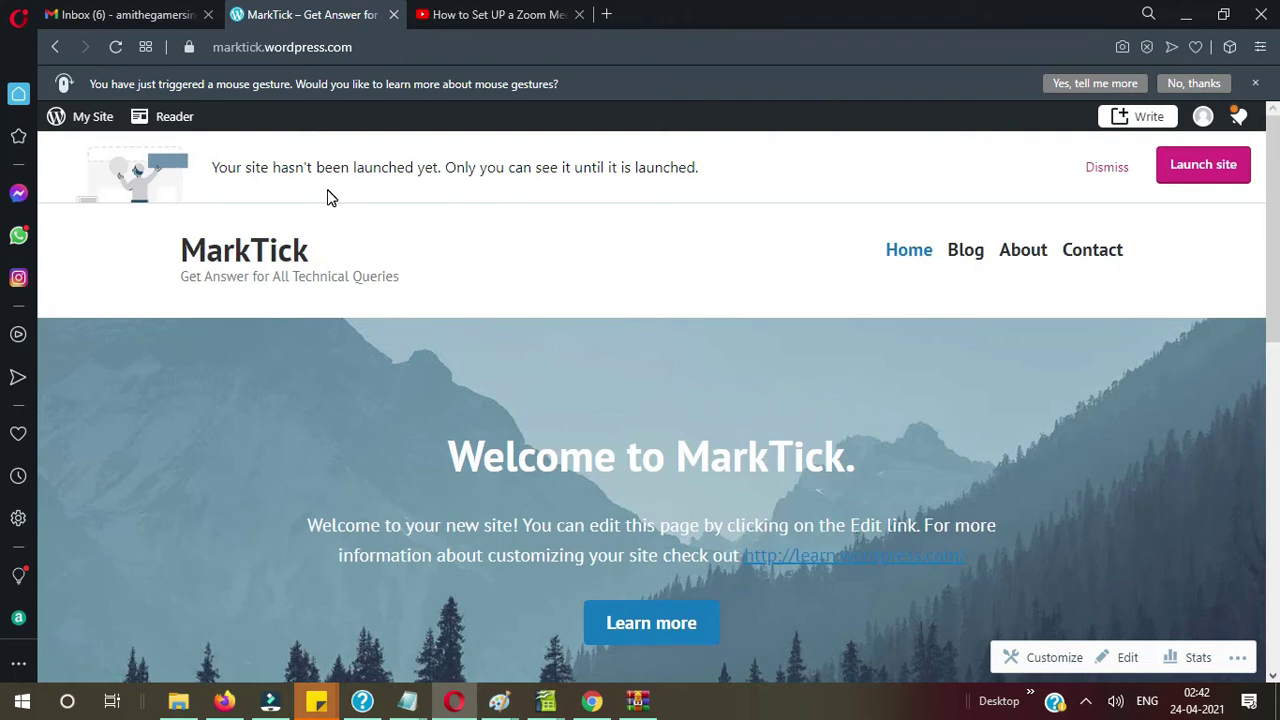
Step: From the site's list of all posts, reopen "How to setup a zoom meeting with friends-Step by Step Guide" for editing
click(77, 118)
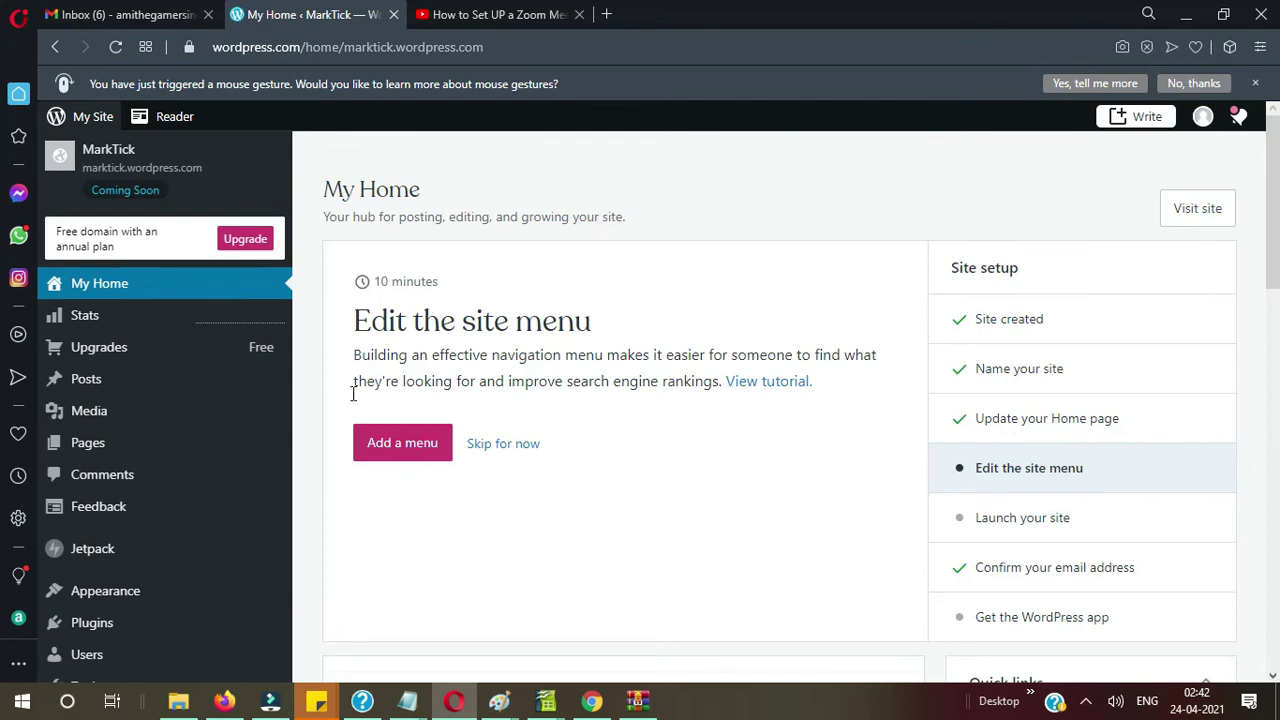
mouse_move(143, 449)
mouse_move(72, 376)
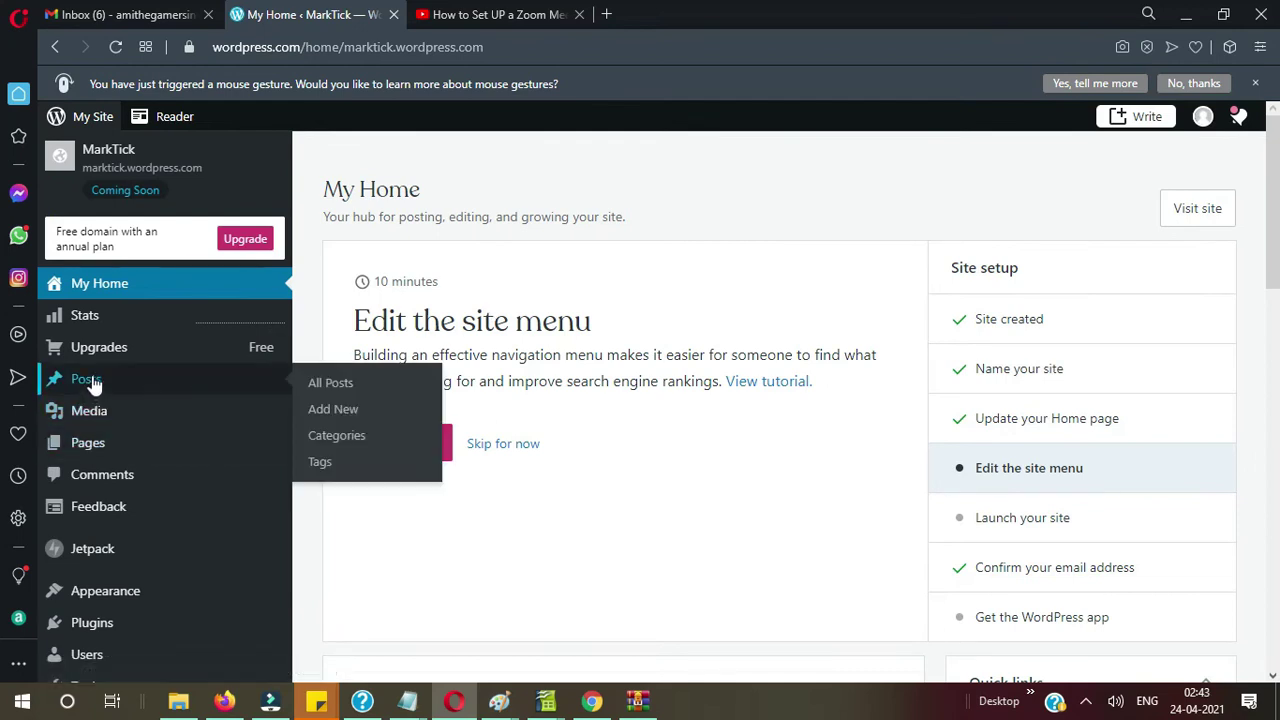
click(323, 388)
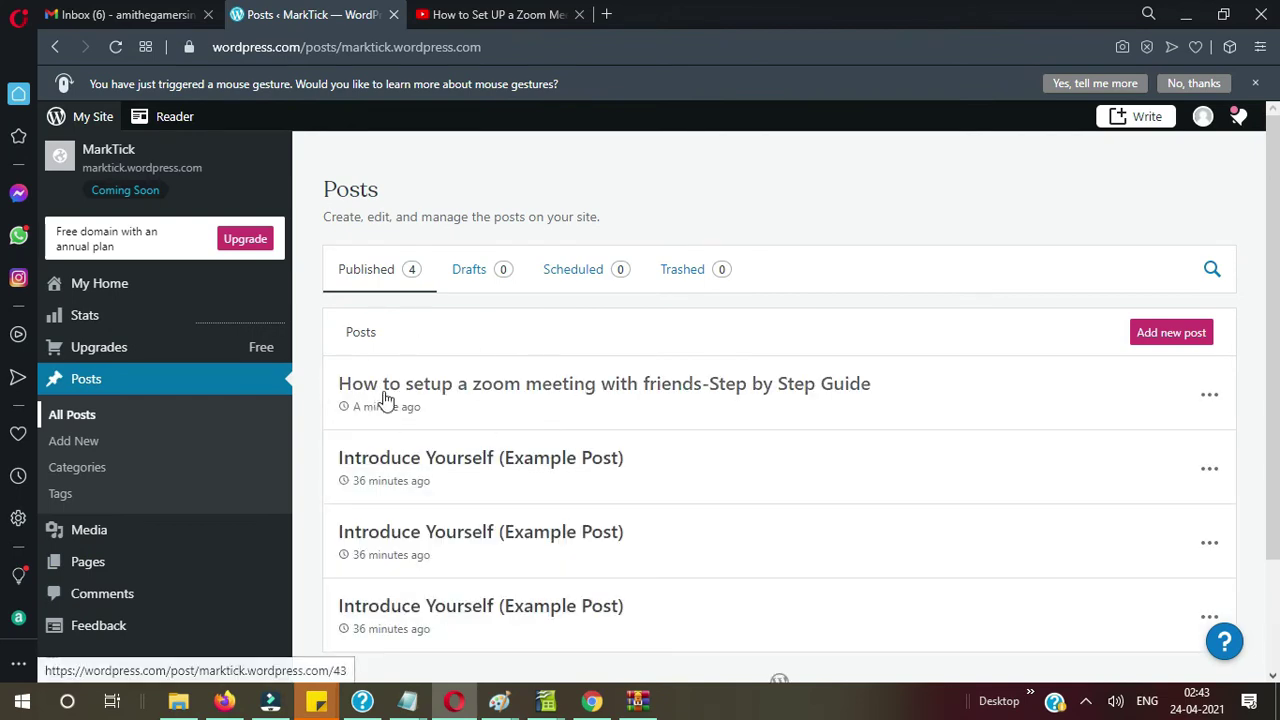
click(1210, 402)
click(1115, 440)
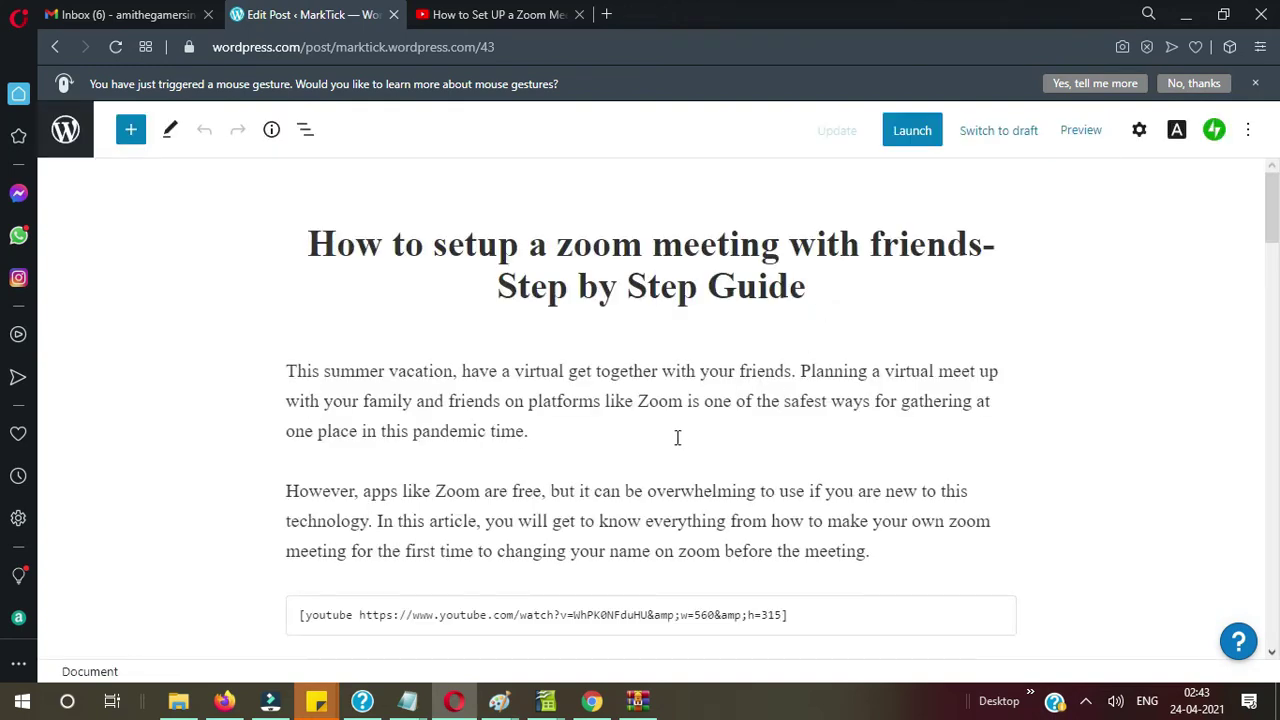
scroll(676, 437, down, 2)
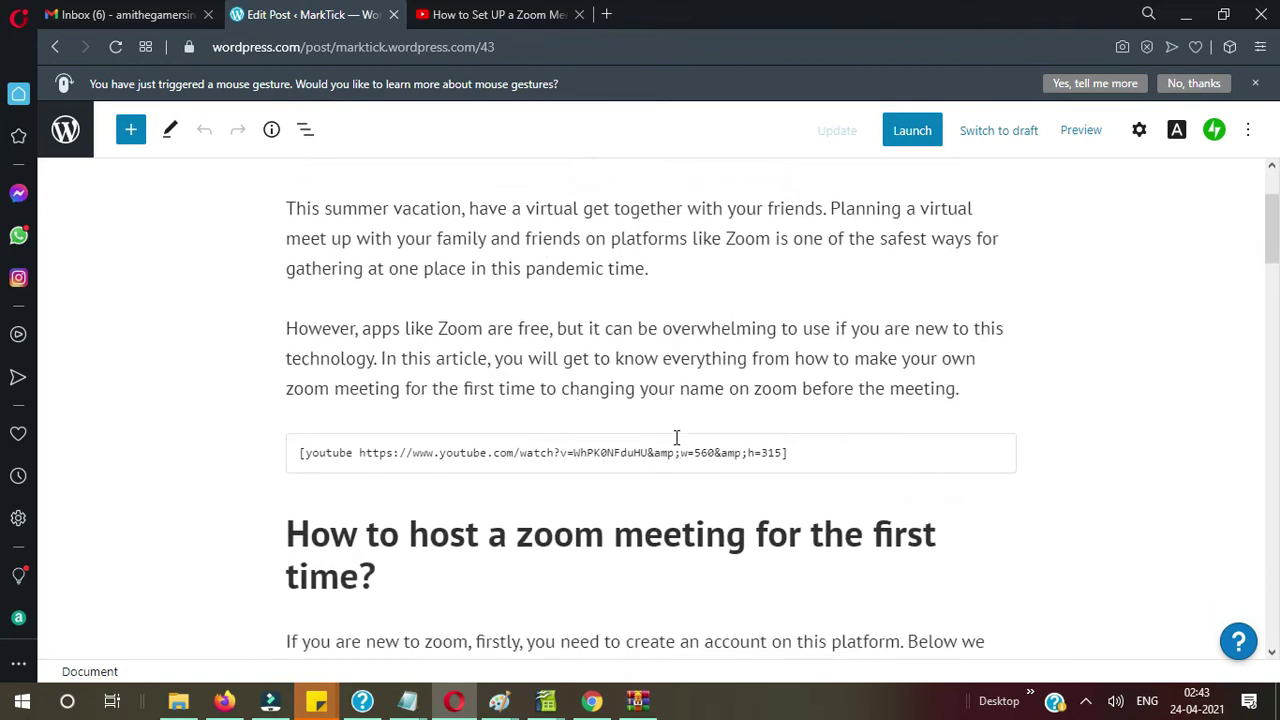
scroll(676, 437, up, 1)
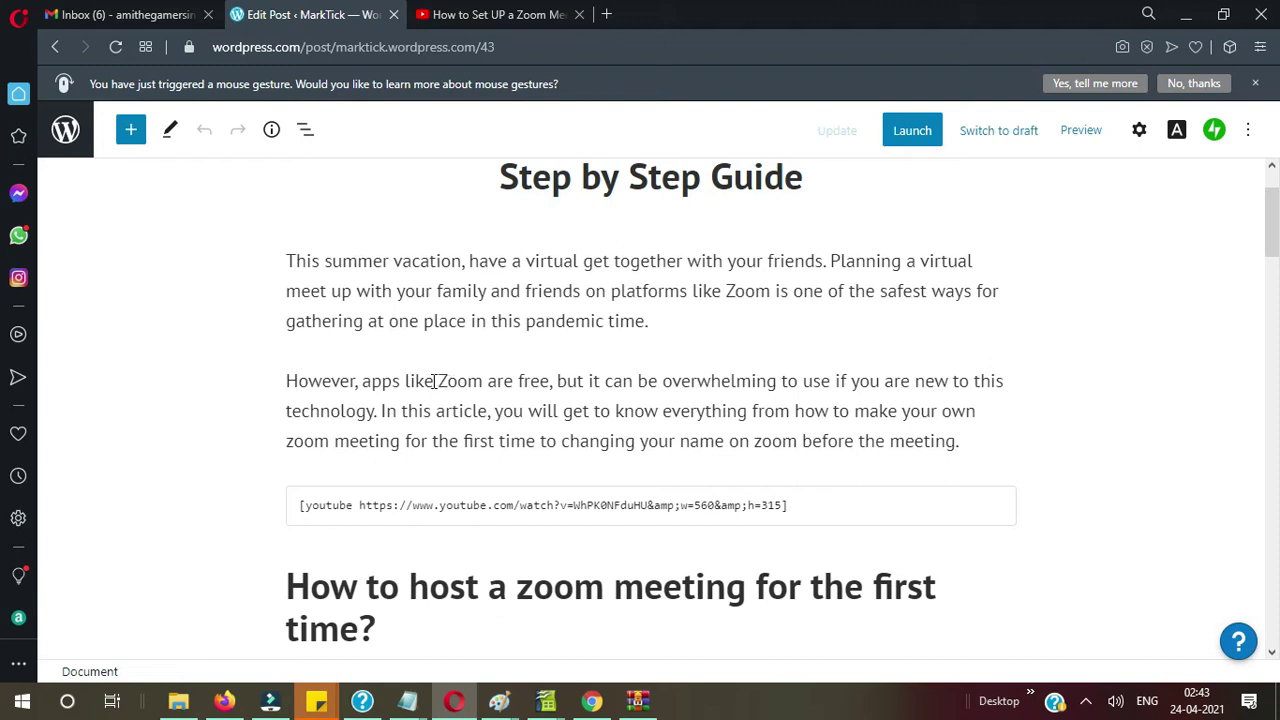
Step: Search the web for "zoom" in a new browser tab, open the zoom.us website and copy its address
click(612, 14)
text(zoom)
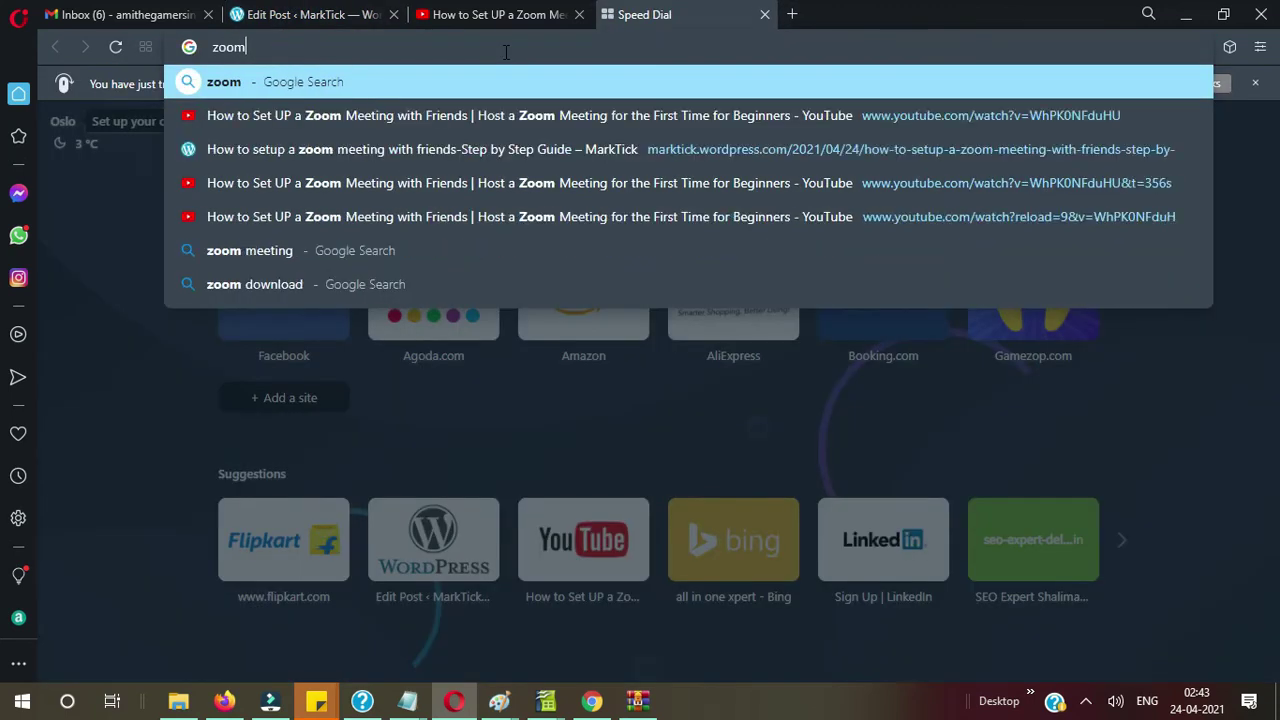
key(Return)
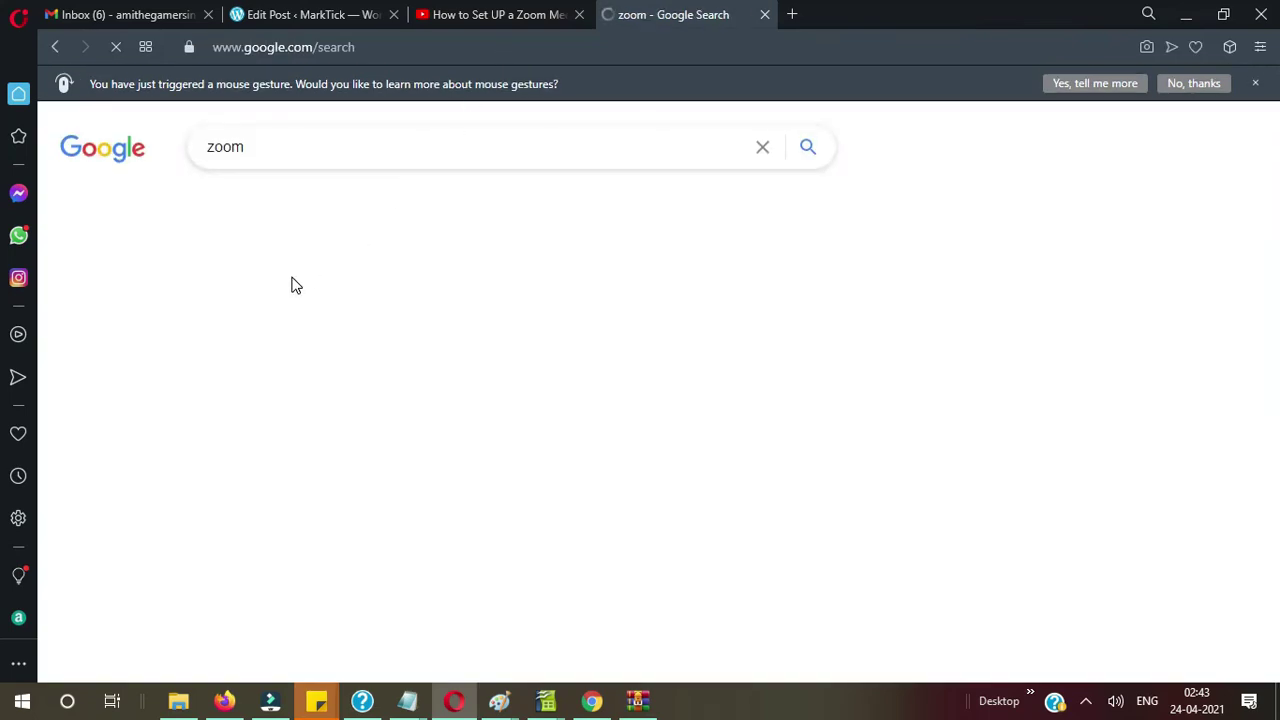
click(281, 318)
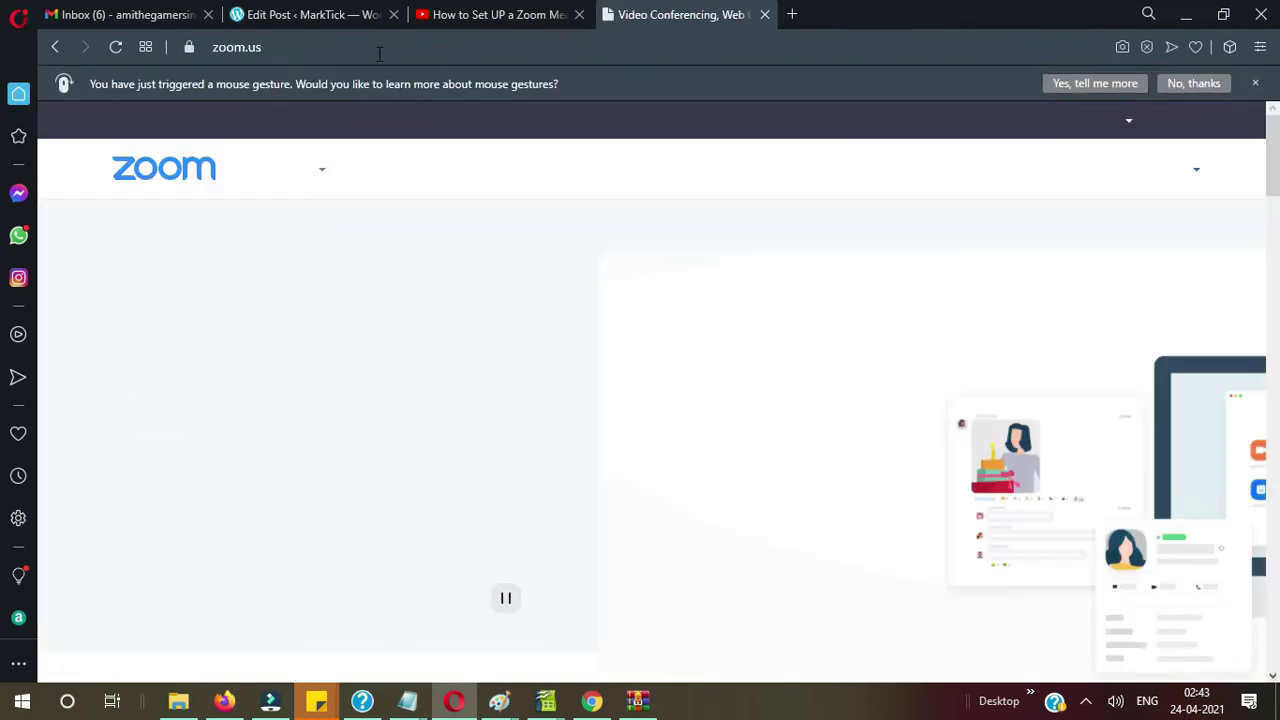
click(378, 50)
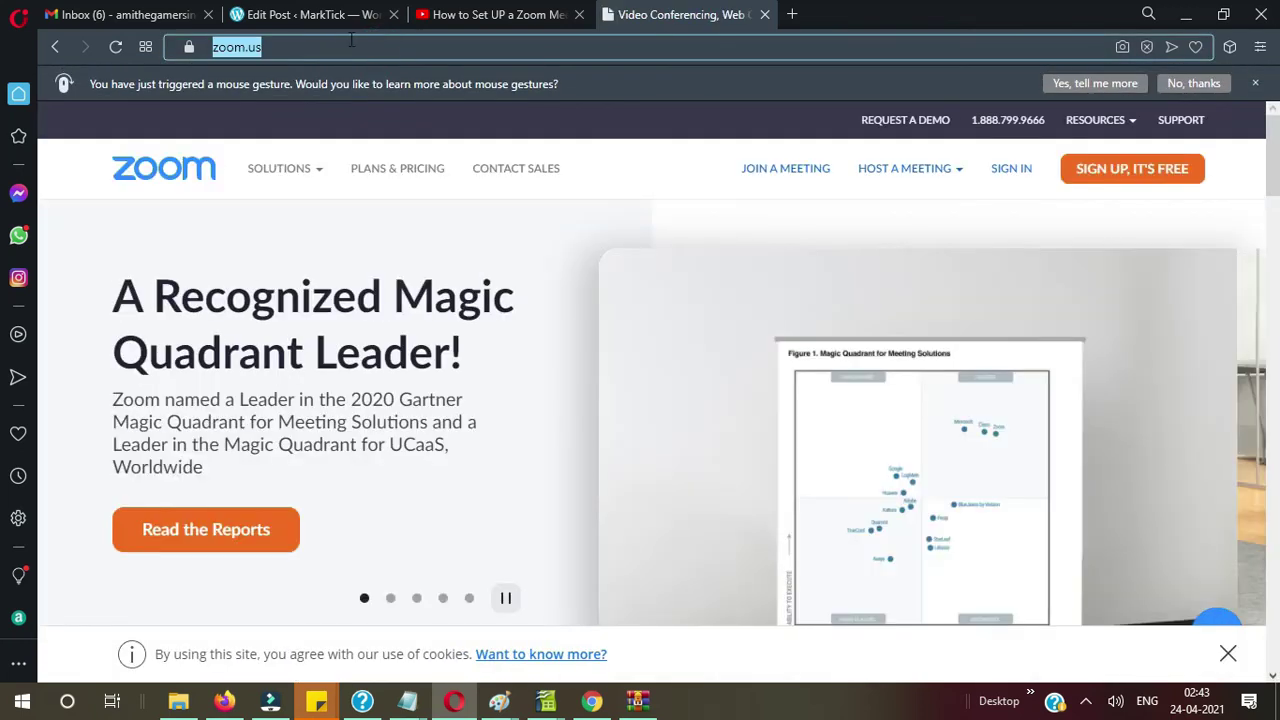
click(330, 16)
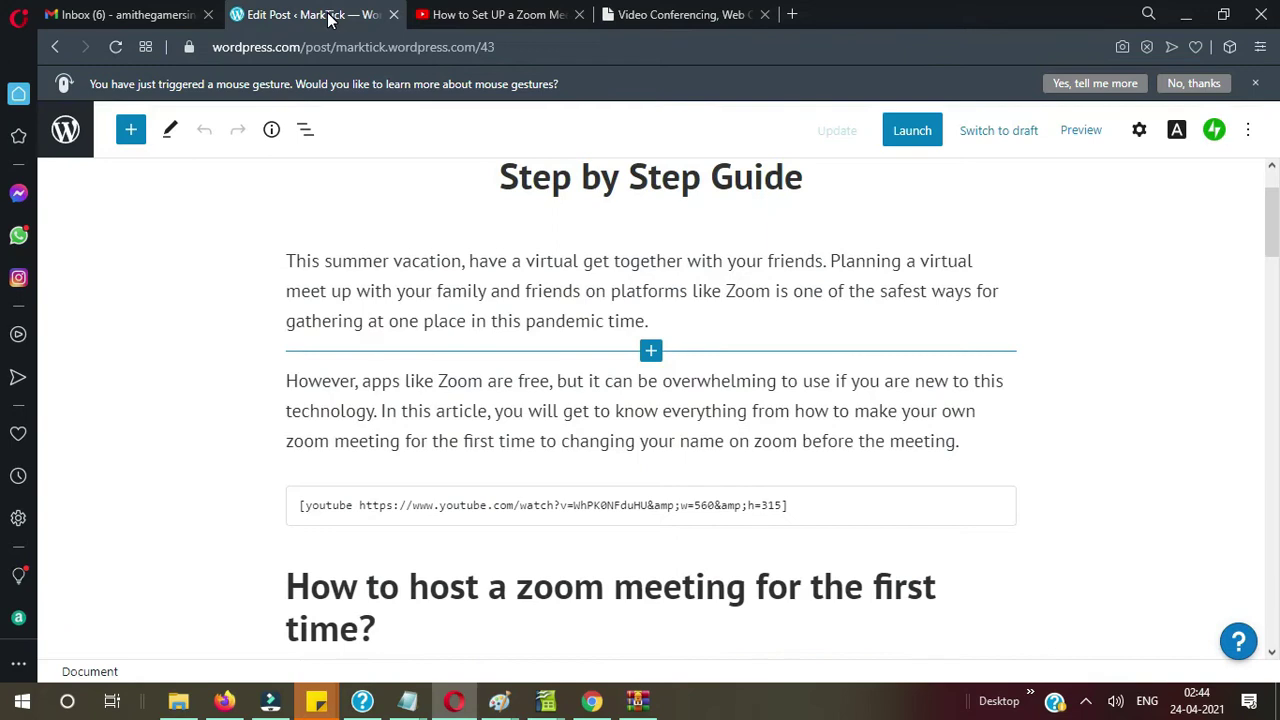
double_click(461, 382)
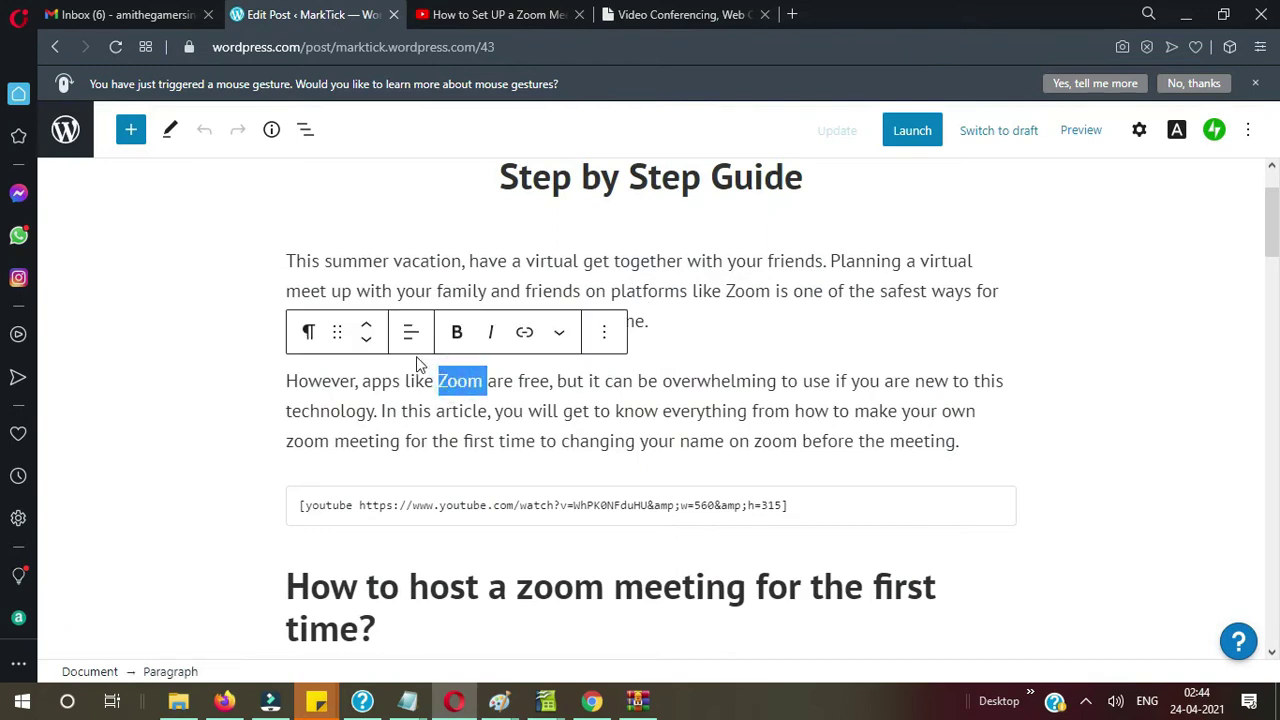
click(525, 333)
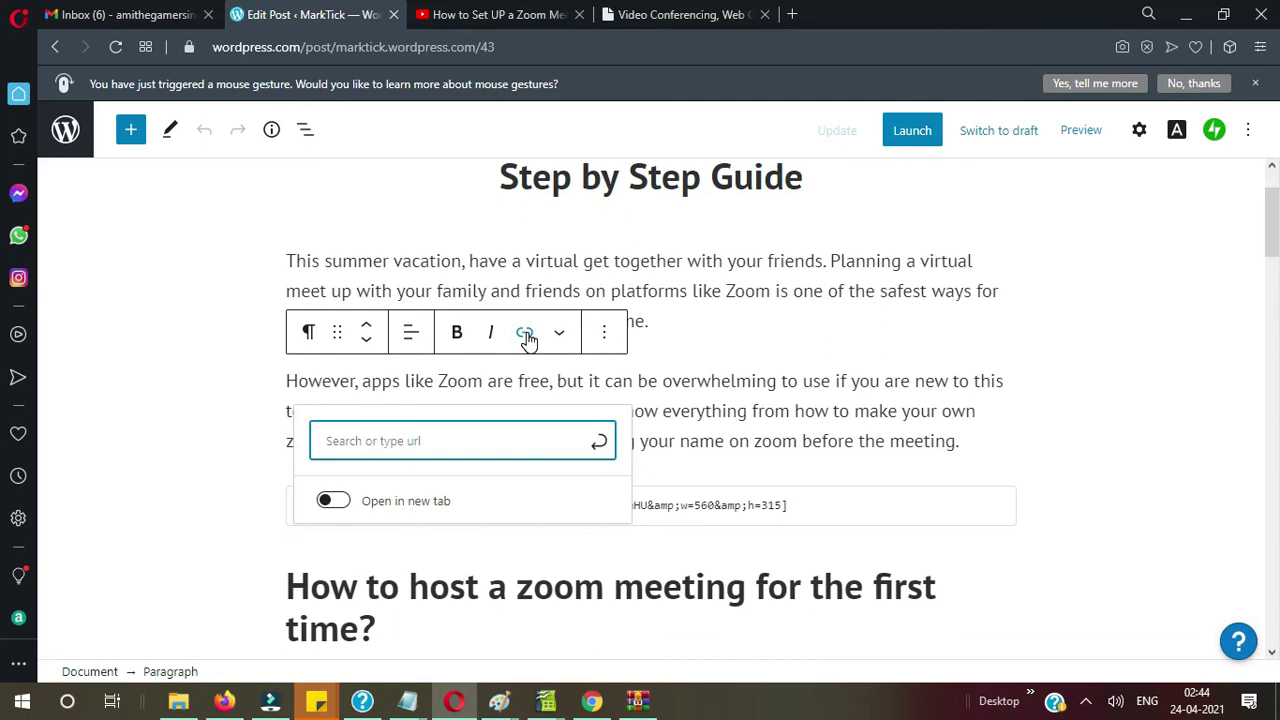
text(https://zoom.us)
click(598, 441)
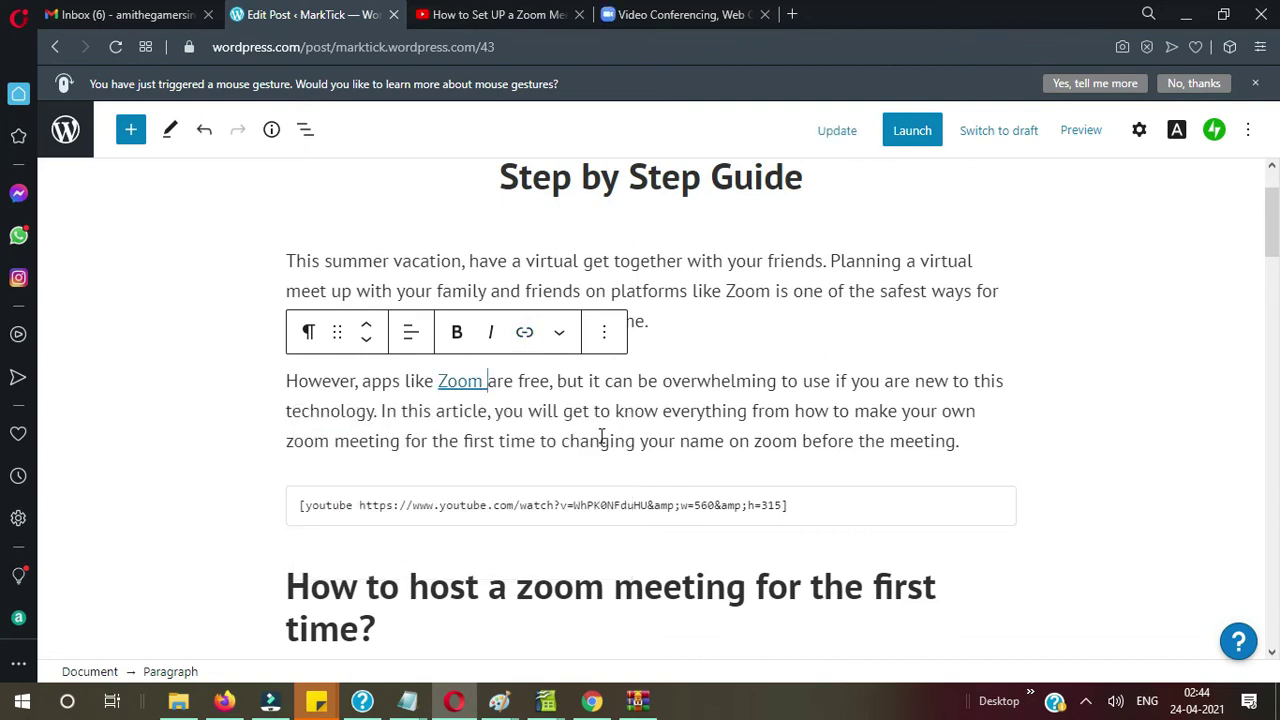
click(510, 441)
Step: Review the rest of the post's content, from the hosting instructions to the "Wrapping up" quote and back
scroll(581, 417, down, 3)
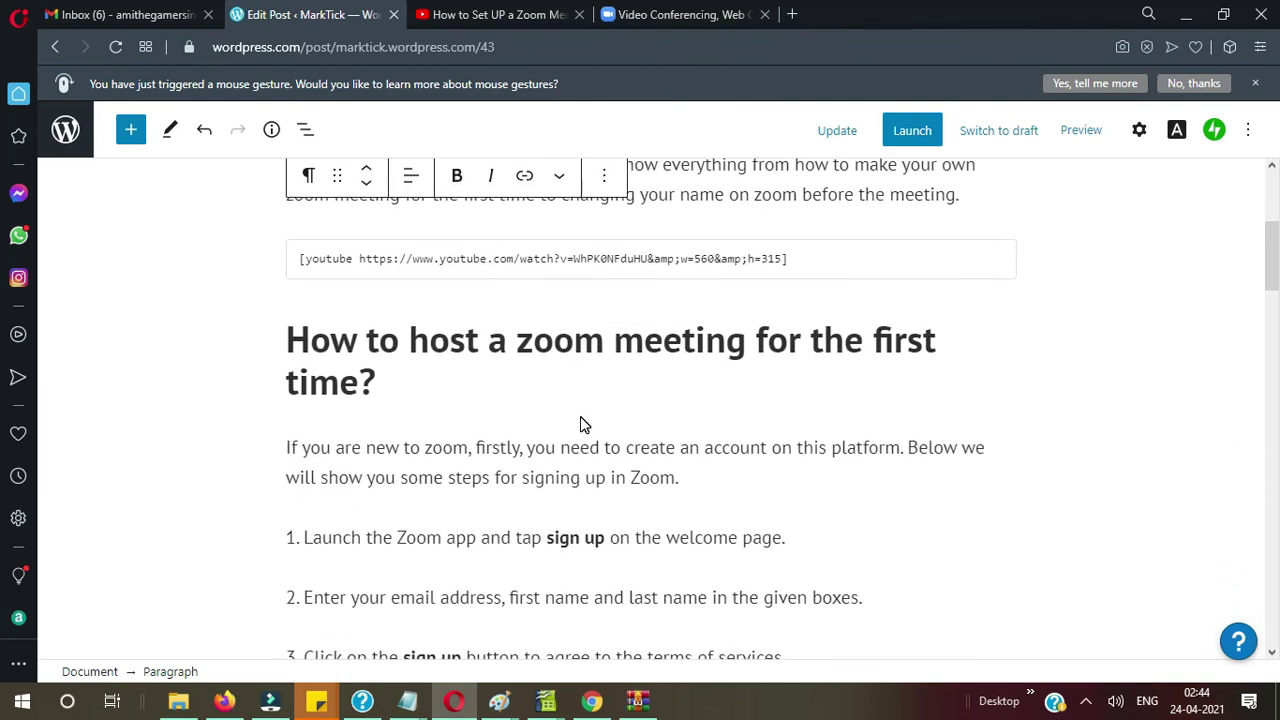
scroll(580, 416, down, 2)
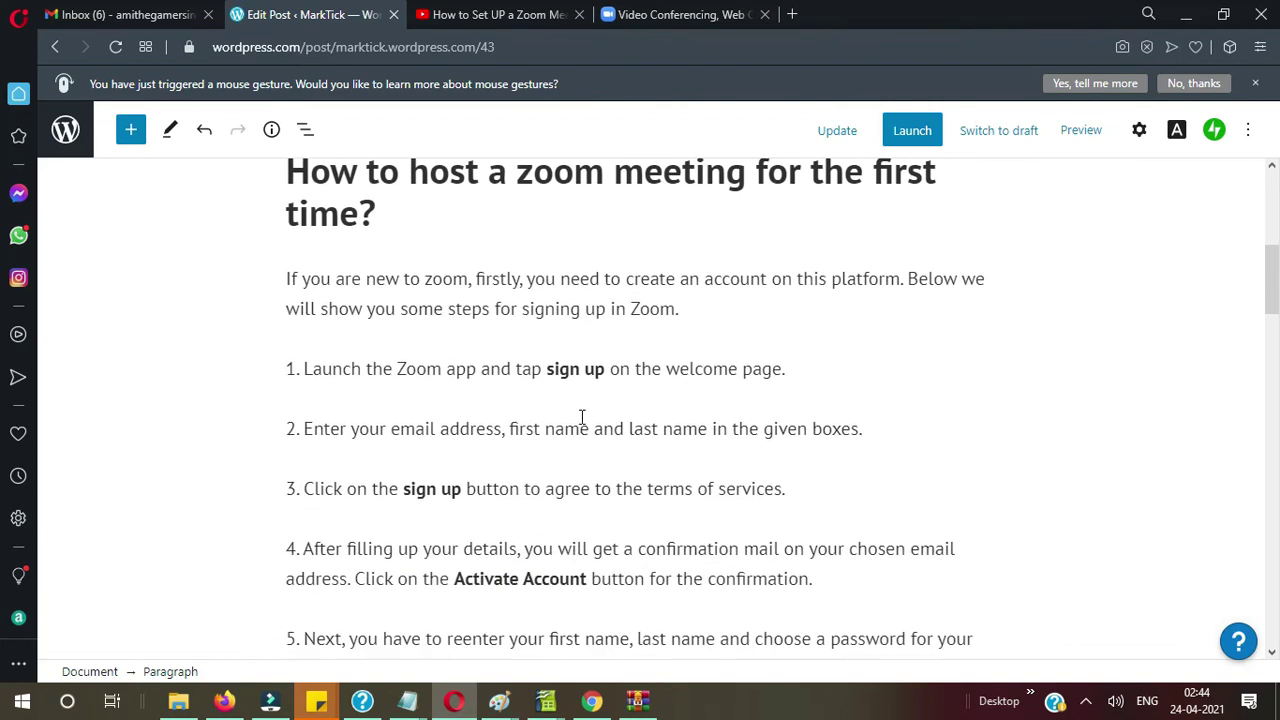
scroll(581, 417, down, 4)
scroll(581, 417, down, 2)
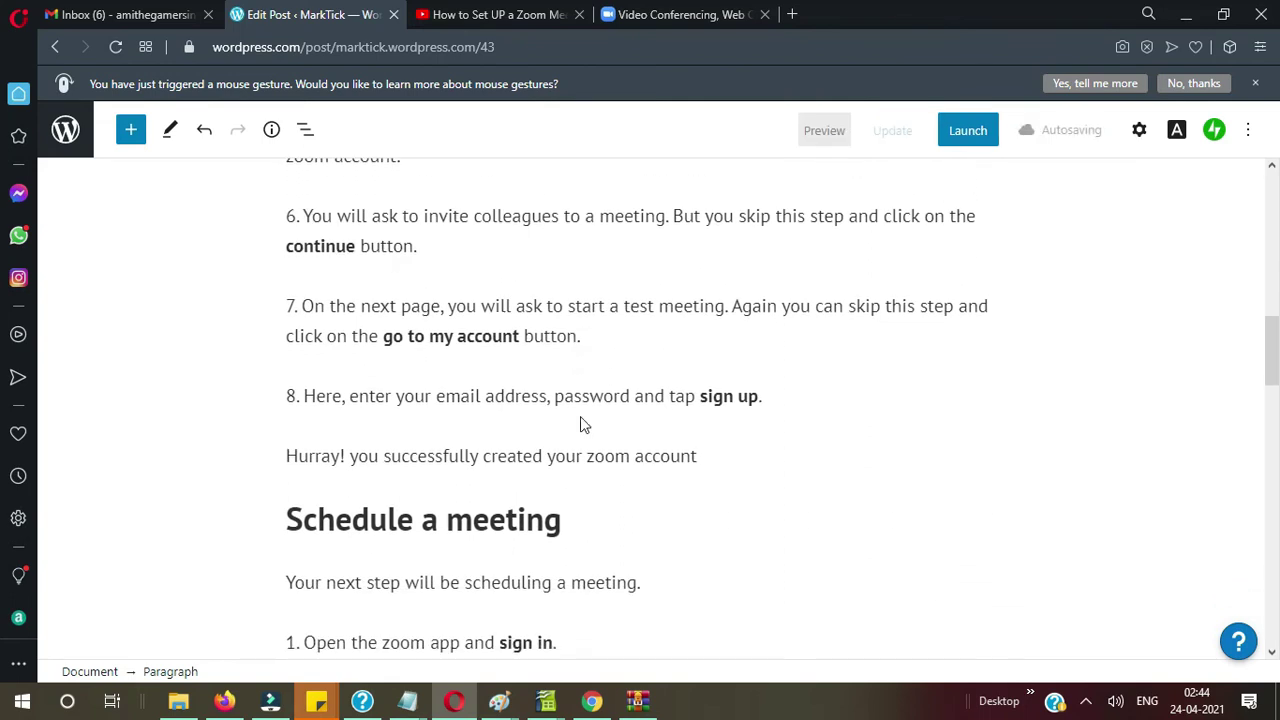
scroll(580, 418, down, 3)
scroll(580, 416, down, 2)
scroll(580, 416, down, 3)
scroll(581, 417, down, 3)
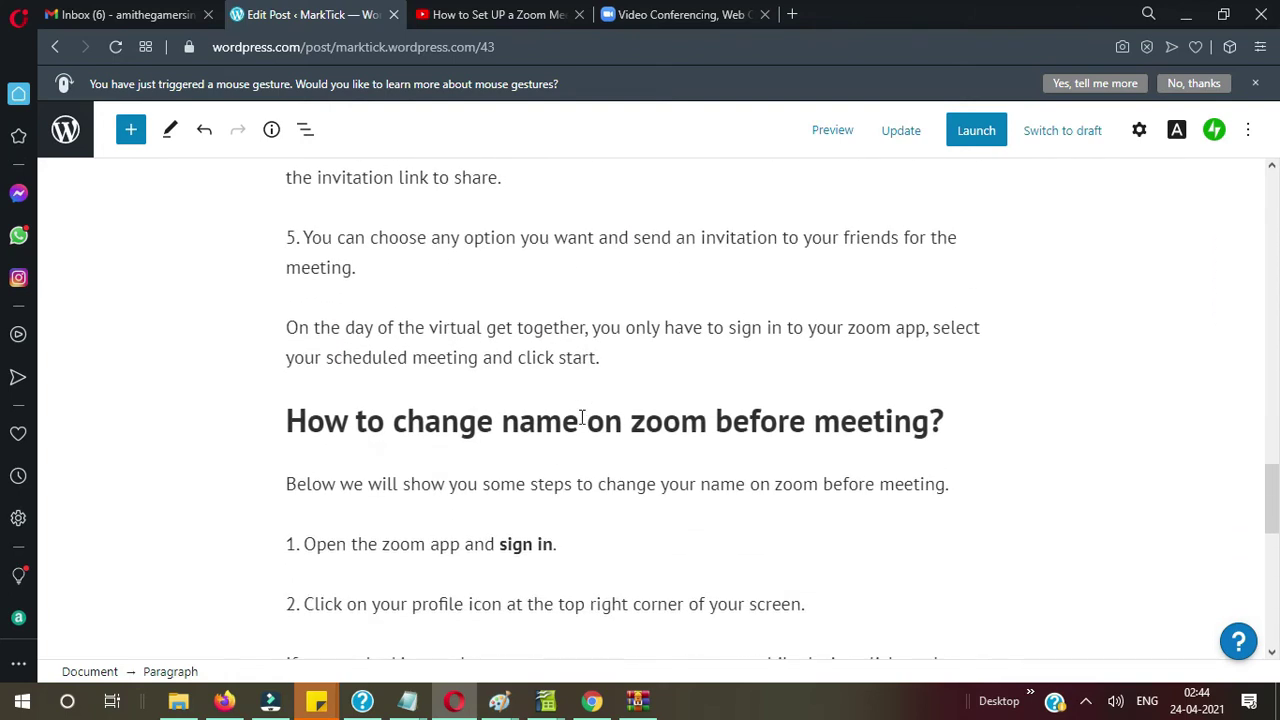
scroll(581, 419, down, 1)
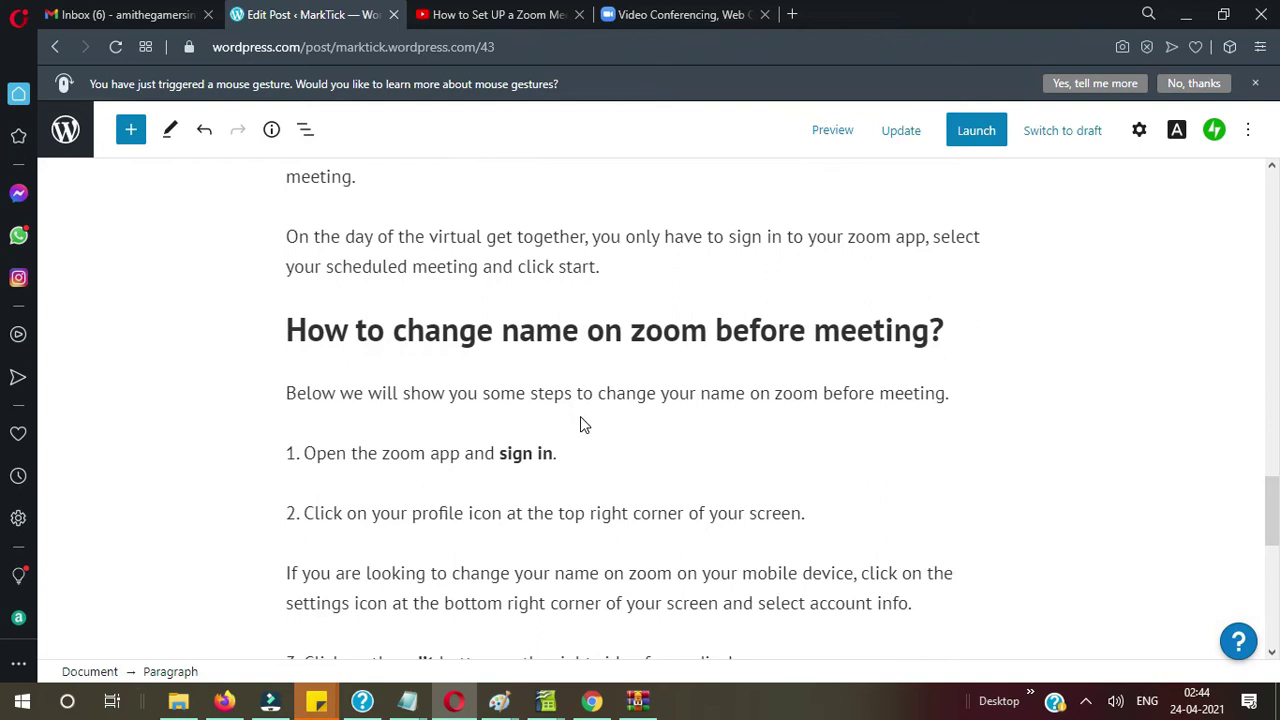
scroll(580, 424, down, 1)
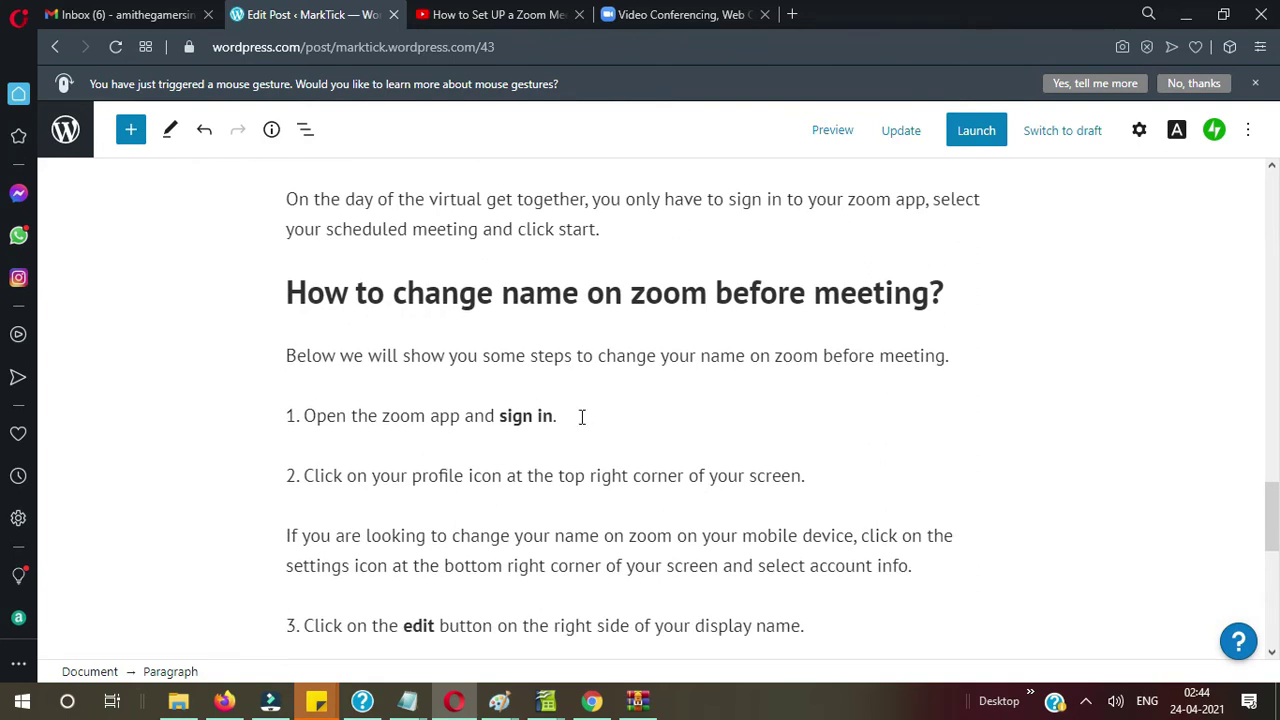
scroll(581, 417, down, 2)
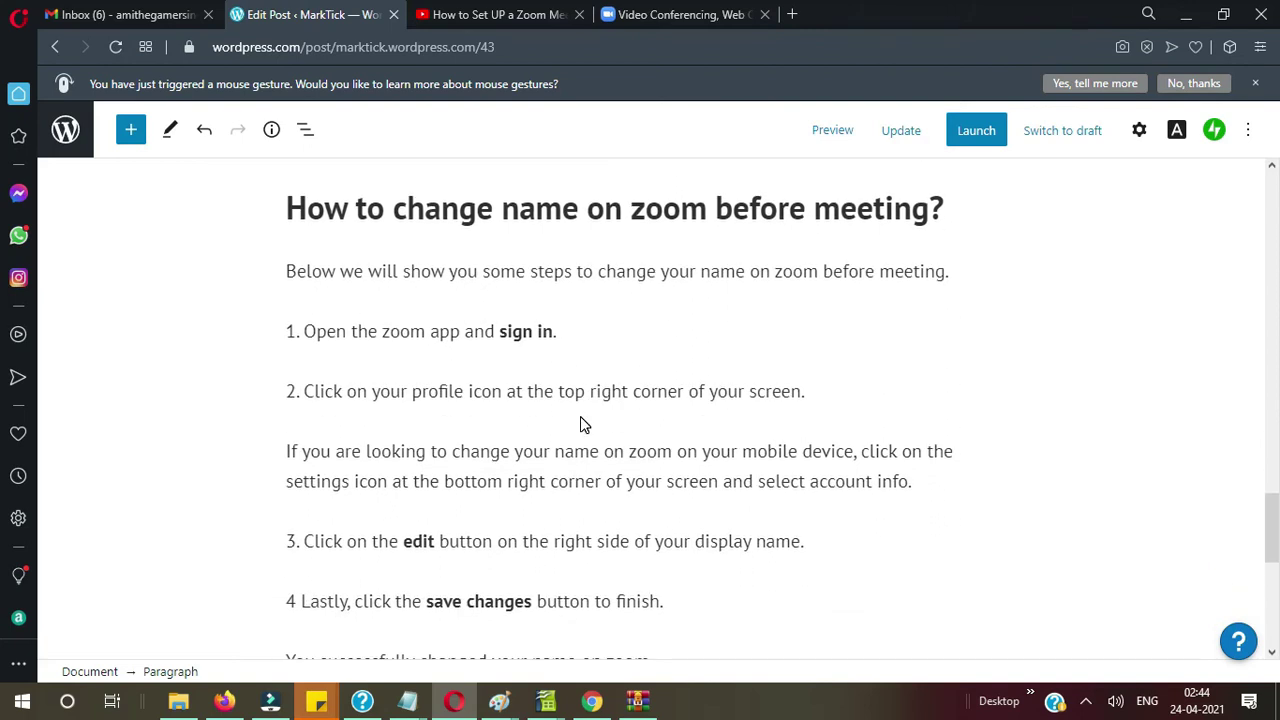
scroll(580, 420, down, 1)
scroll(580, 416, down, 3)
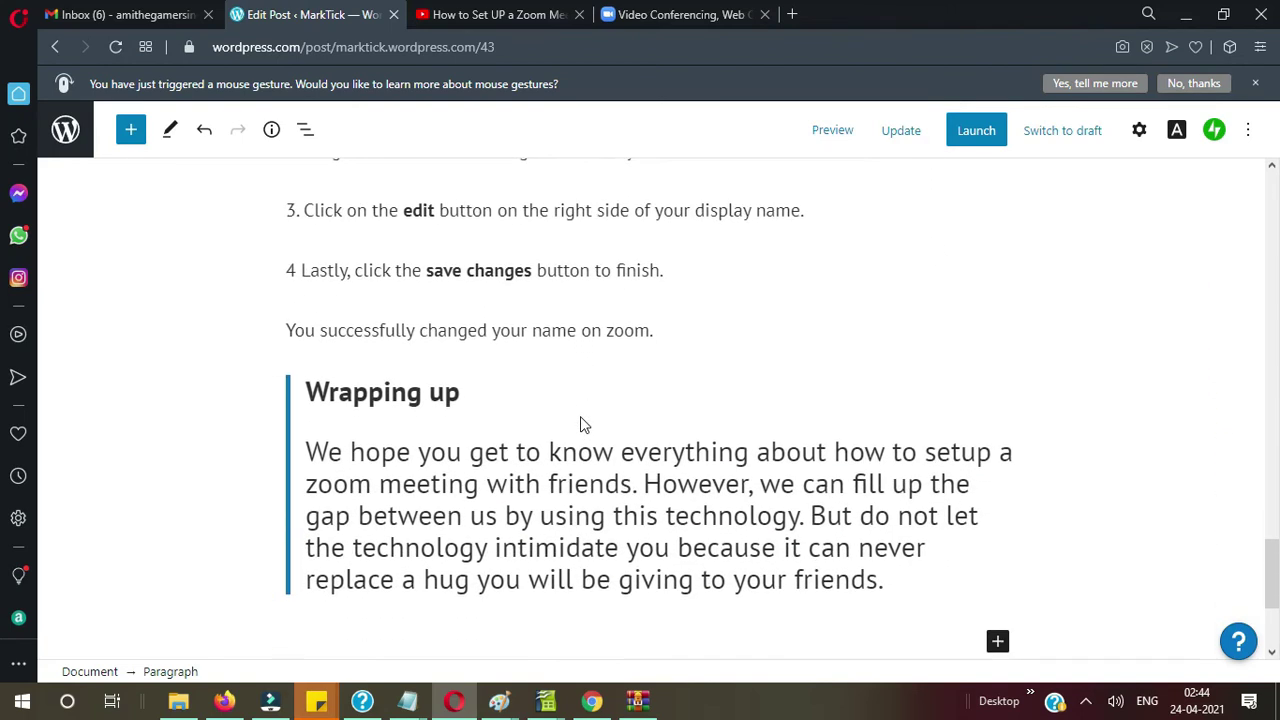
scroll(580, 416, up, 4)
scroll(580, 424, up, 8)
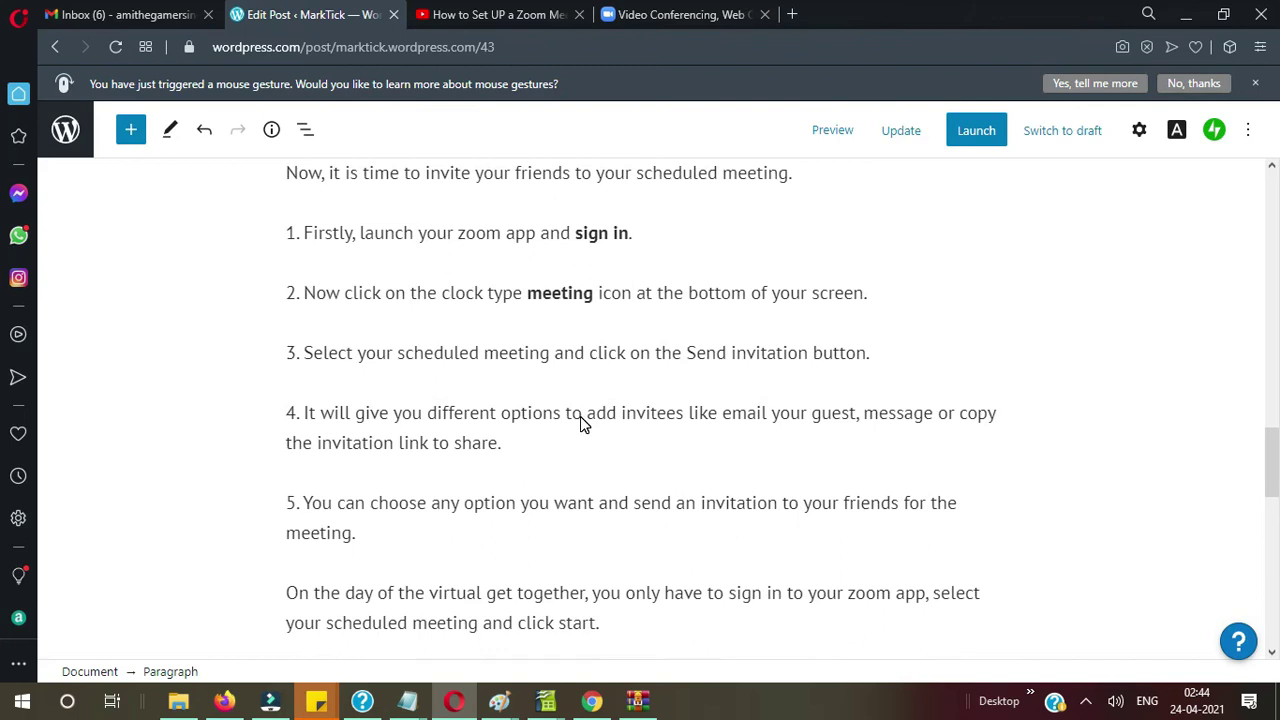
scroll(580, 420, up, 6)
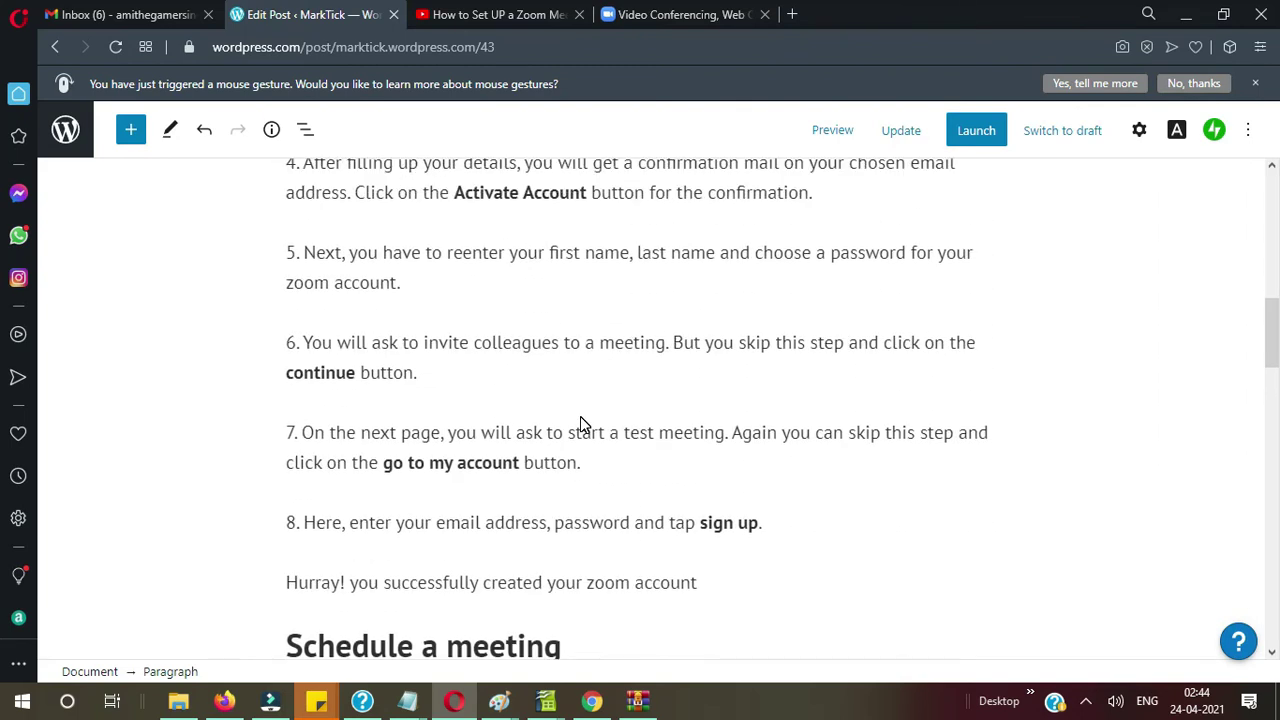
Step: Select the words "created your zoom account" in the "Hurray!" line above the "Schedule a meeting" heading
click(486, 585)
key(shift+Right)
key(shift+Right)
key(shift+Right)
key(shift+Right)
key(shift+Right)
key(shift+Right)
key(shift+Right)
key(shift+Right)
key(shift+Right)
key(shift+Right)
key(shift+Right)
key(shift+Right)
key(shift+Right)
key(shift+Right)
key(shift+Right)
key(shift+Right)
key(shift+Right)
key(shift+Right)
key(shift+Right)
key(shift+Right)
key(shift+Right)
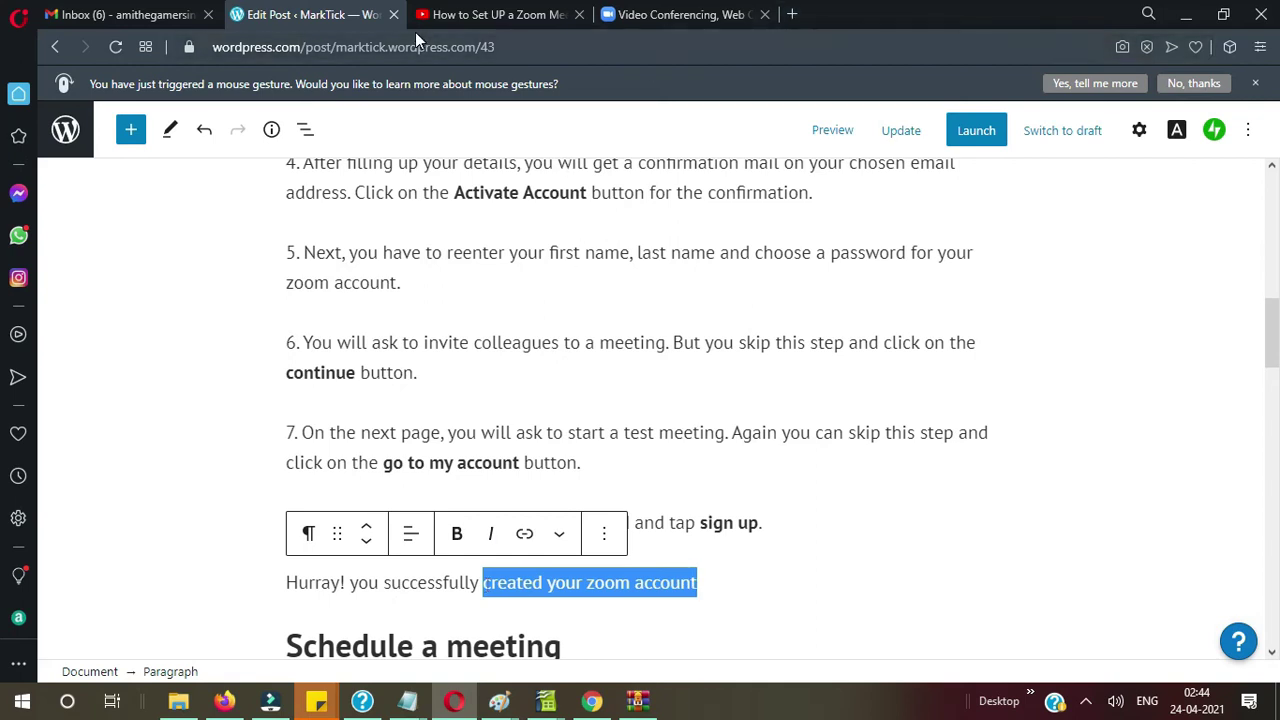
Step: Open the site's home page, marktick.wordpress.com, in a new browser tab and copy its address
drag(338, 50, 474, 52)
key(ctrl+c)
click(792, 14)
key(ctrl+v)
key(Return)
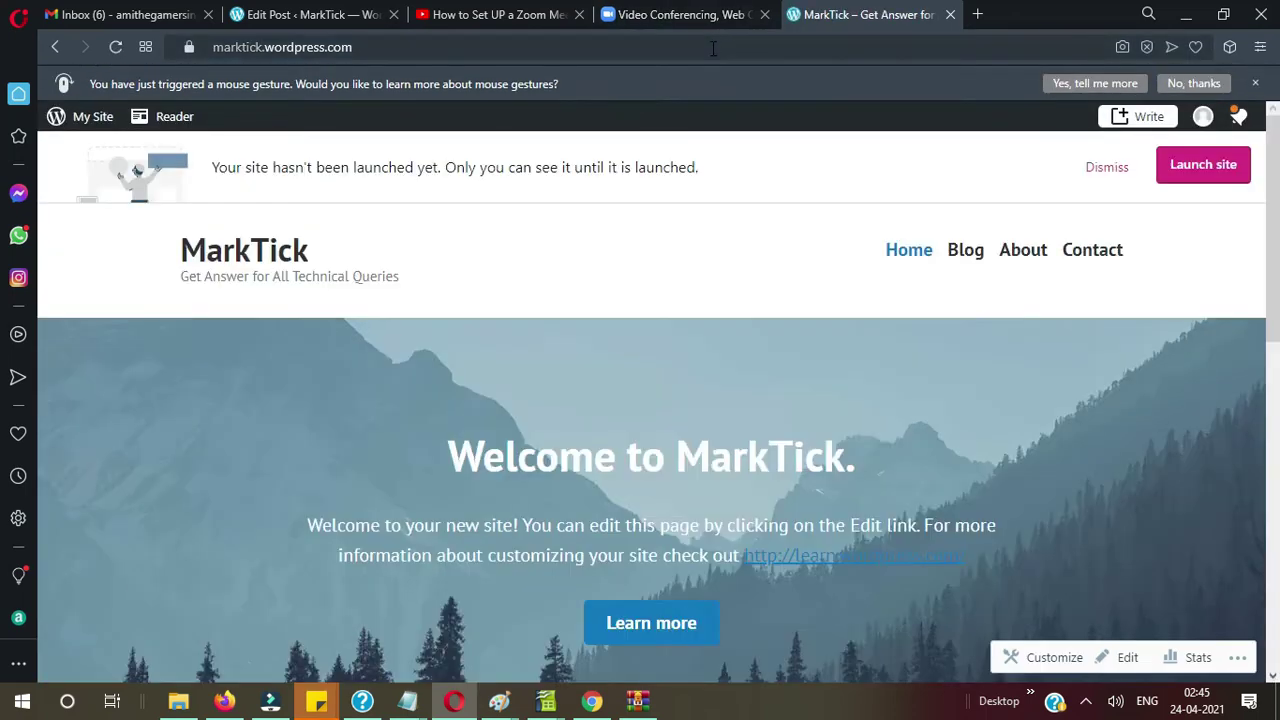
click(712, 47)
key(ctrl+c)
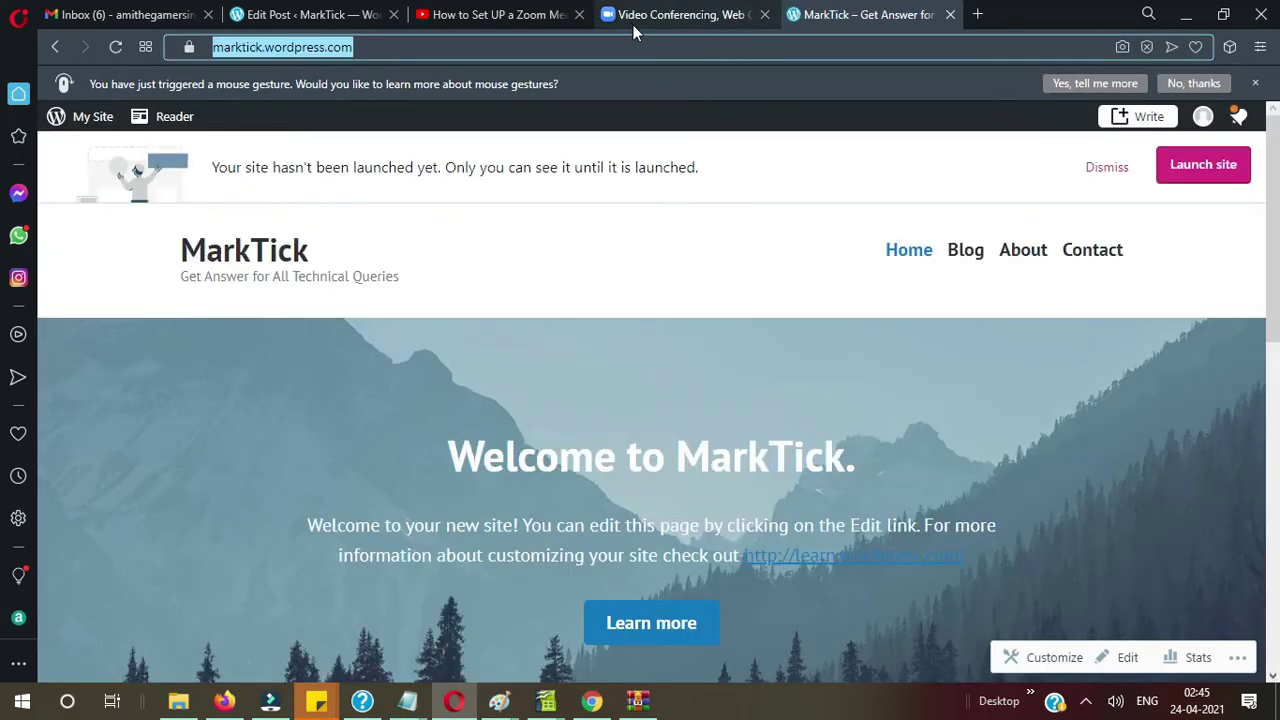
Step: Back in the post editor, link the selected words "created your zoom account" to the copied marktick.wordpress.com address
click(279, 20)
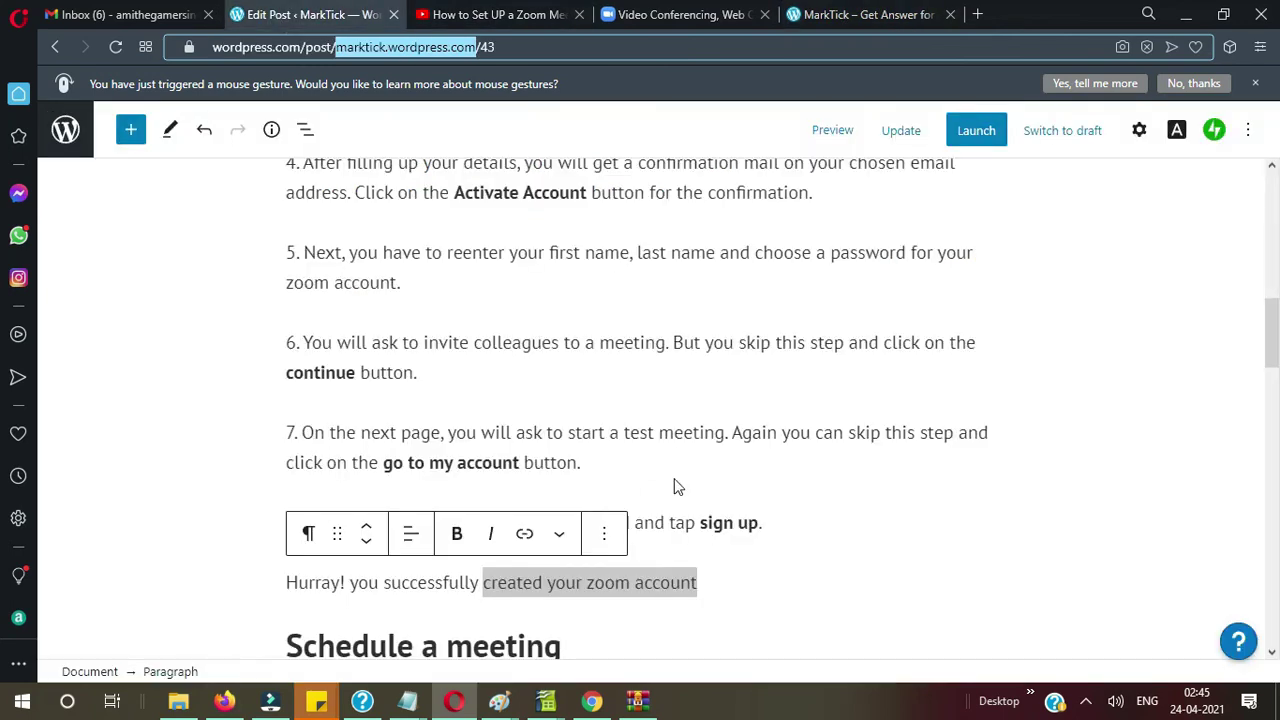
click(524, 533)
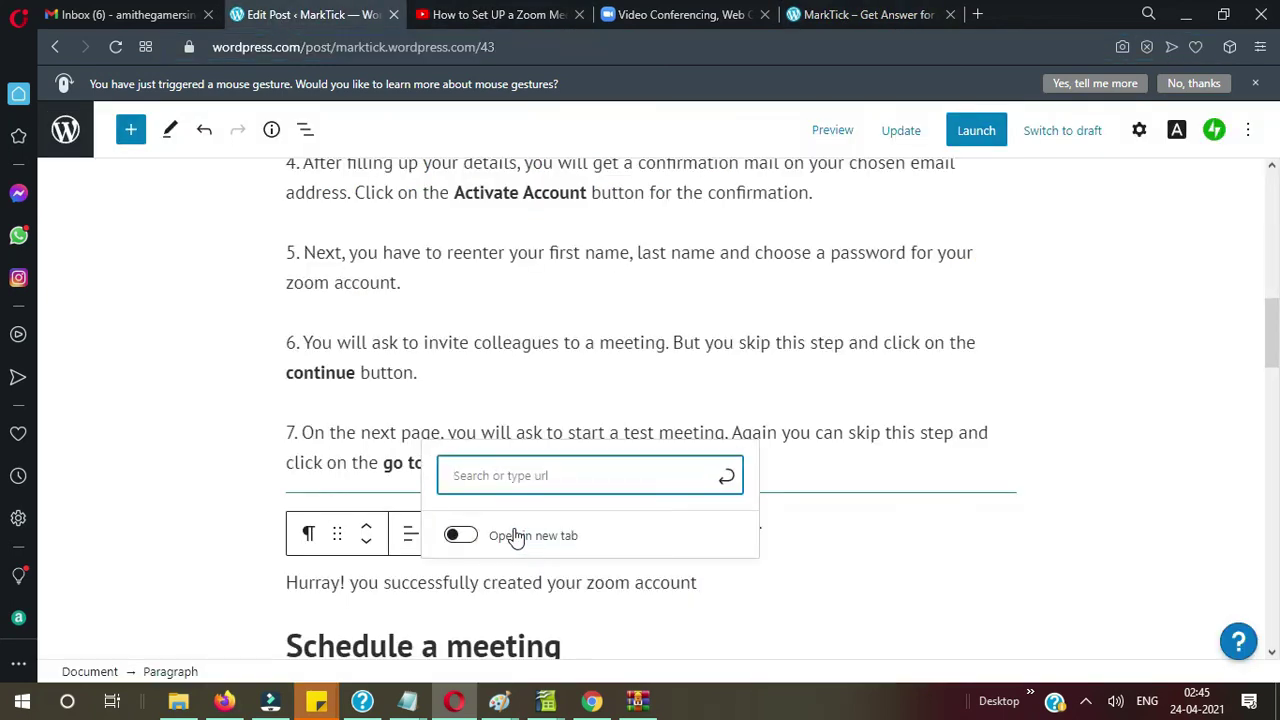
key(ctrl+v)
key(Return)
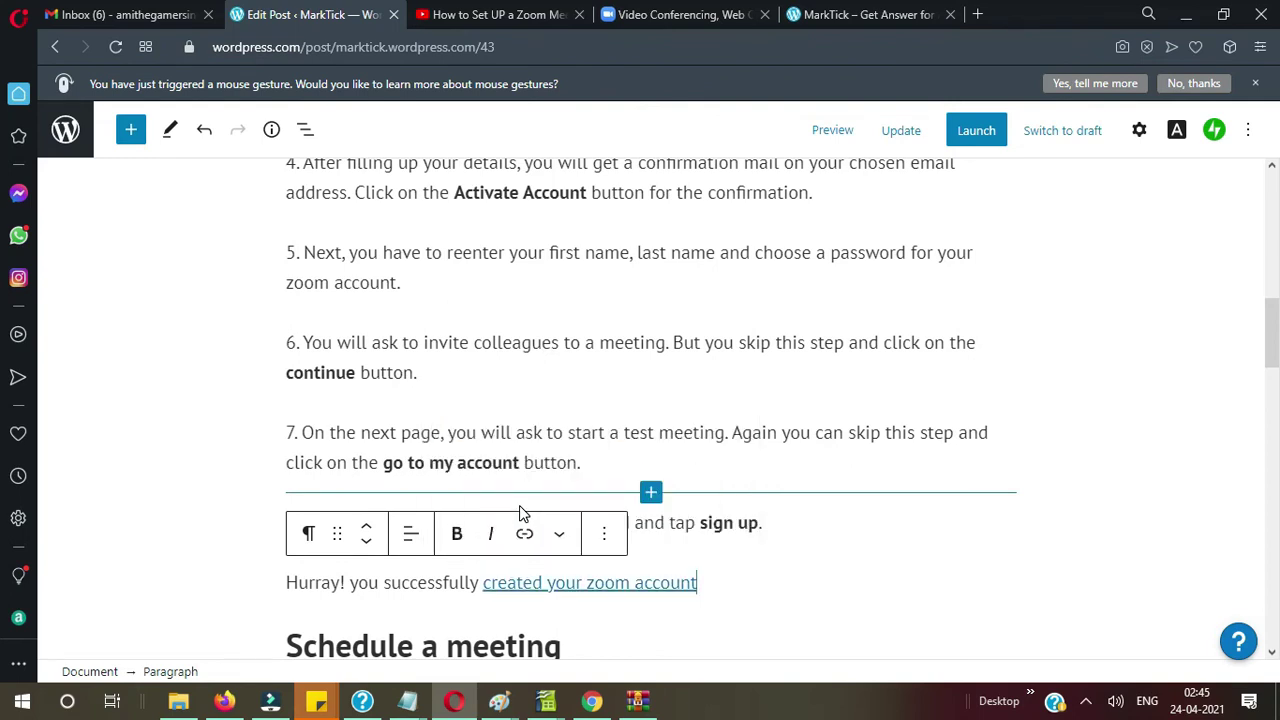
click(1121, 528)
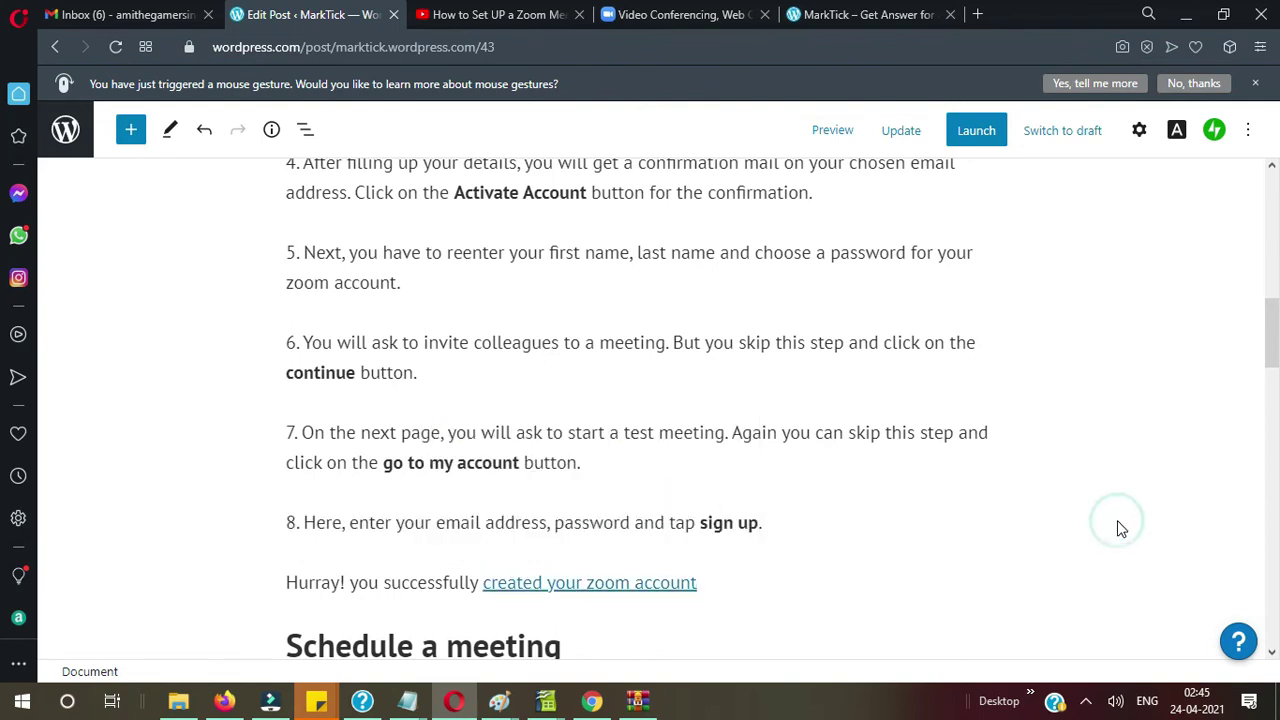
Step: Review the post from its title and introduction through the sign-up instructions to the "Schedule a meeting" section
scroll(875, 351, up, 15)
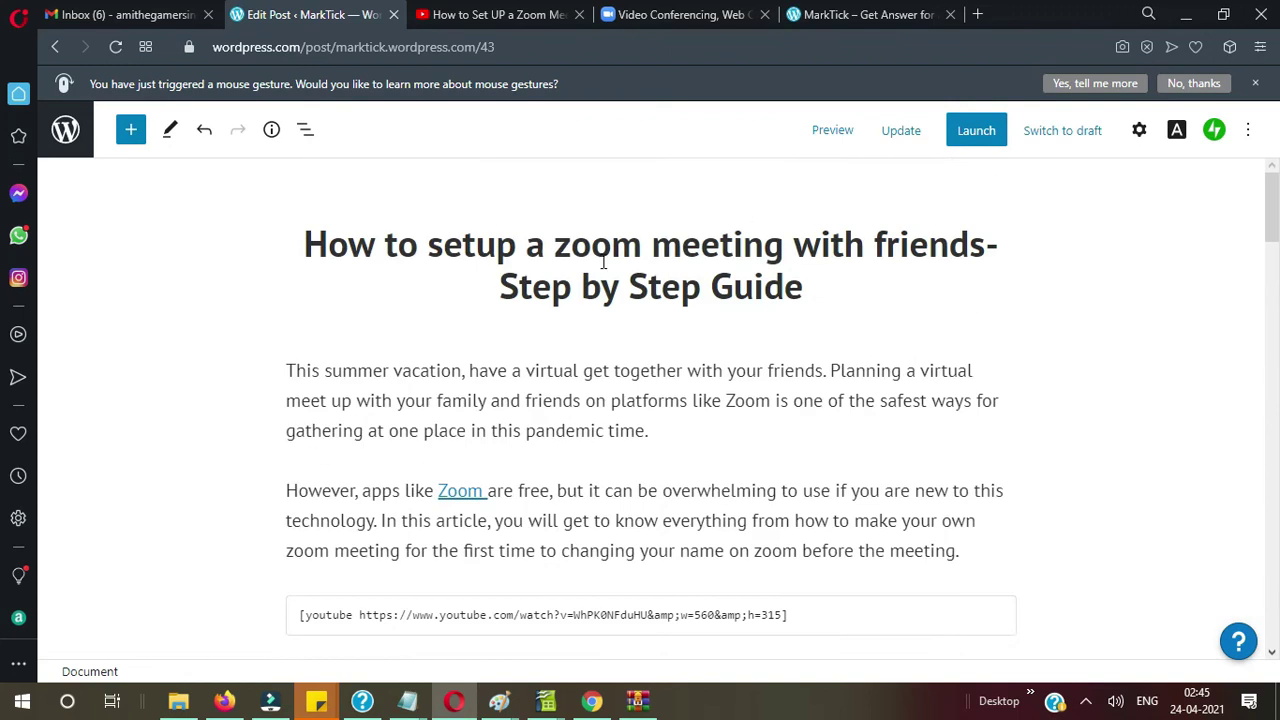
click(303, 243)
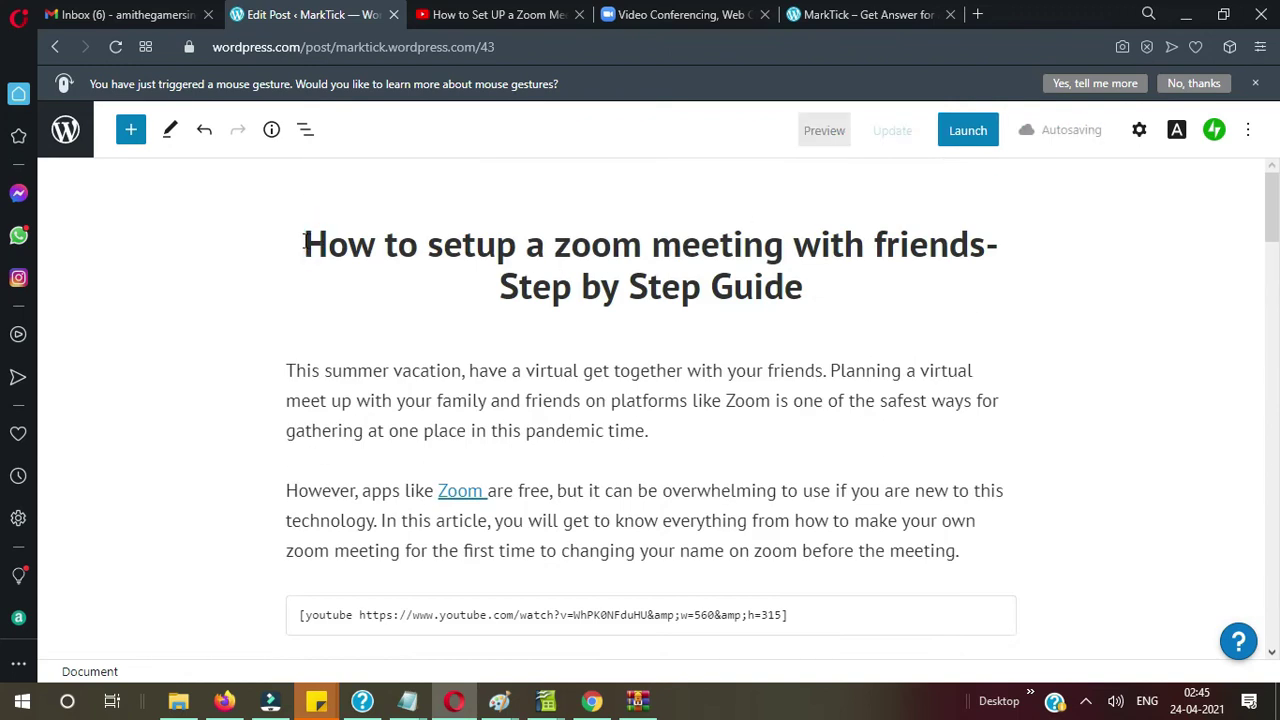
drag(303, 243, 980, 250)
click(1150, 315)
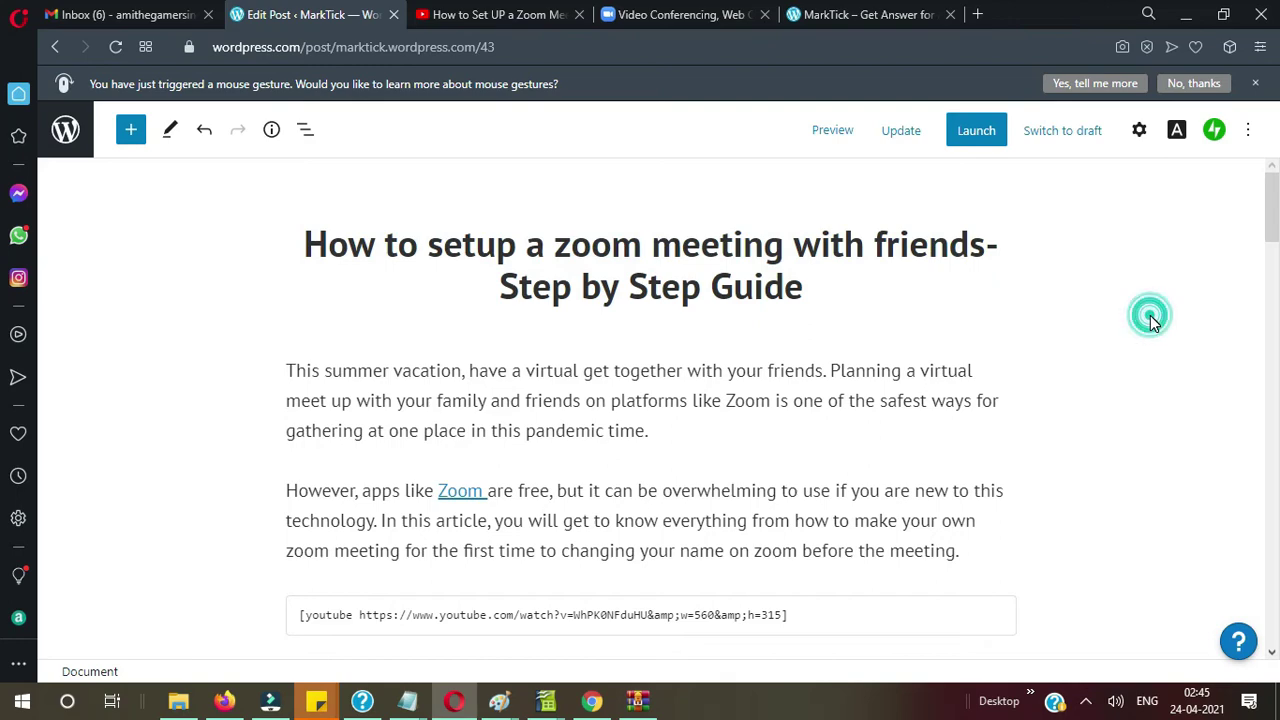
scroll(966, 366, down, 10)
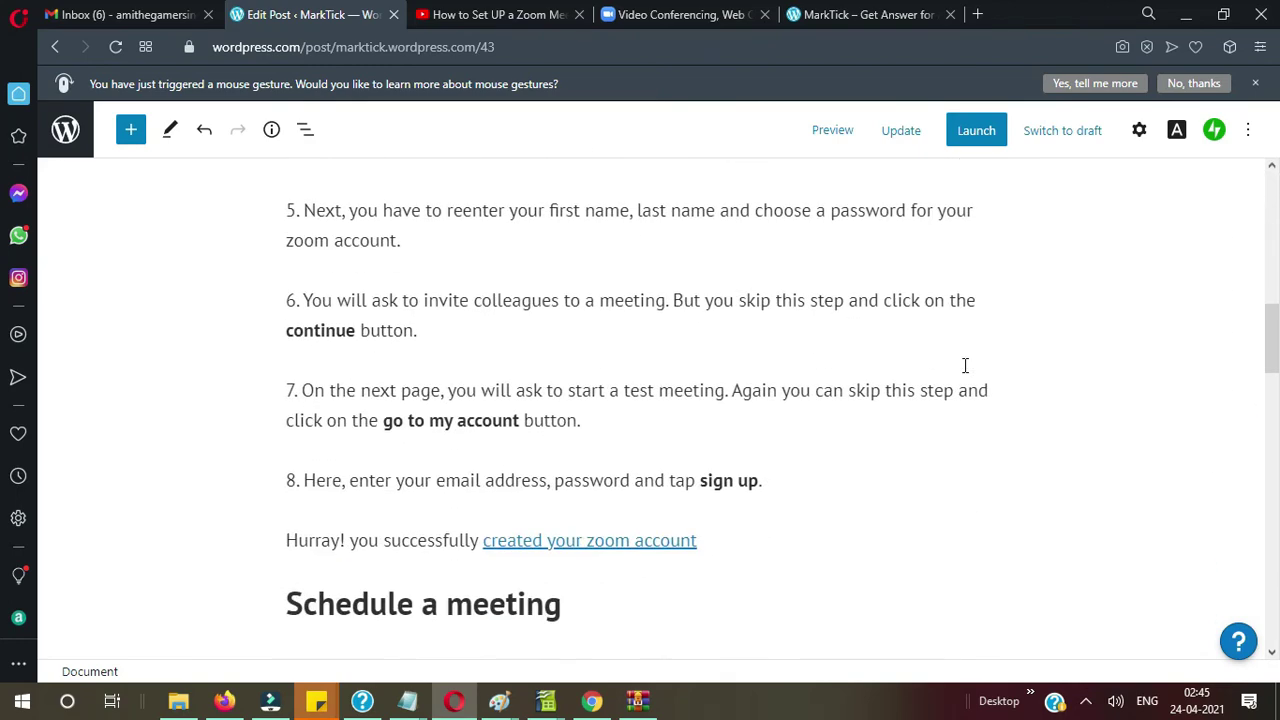
scroll(963, 370, up, 10)
scroll(966, 370, down, 10)
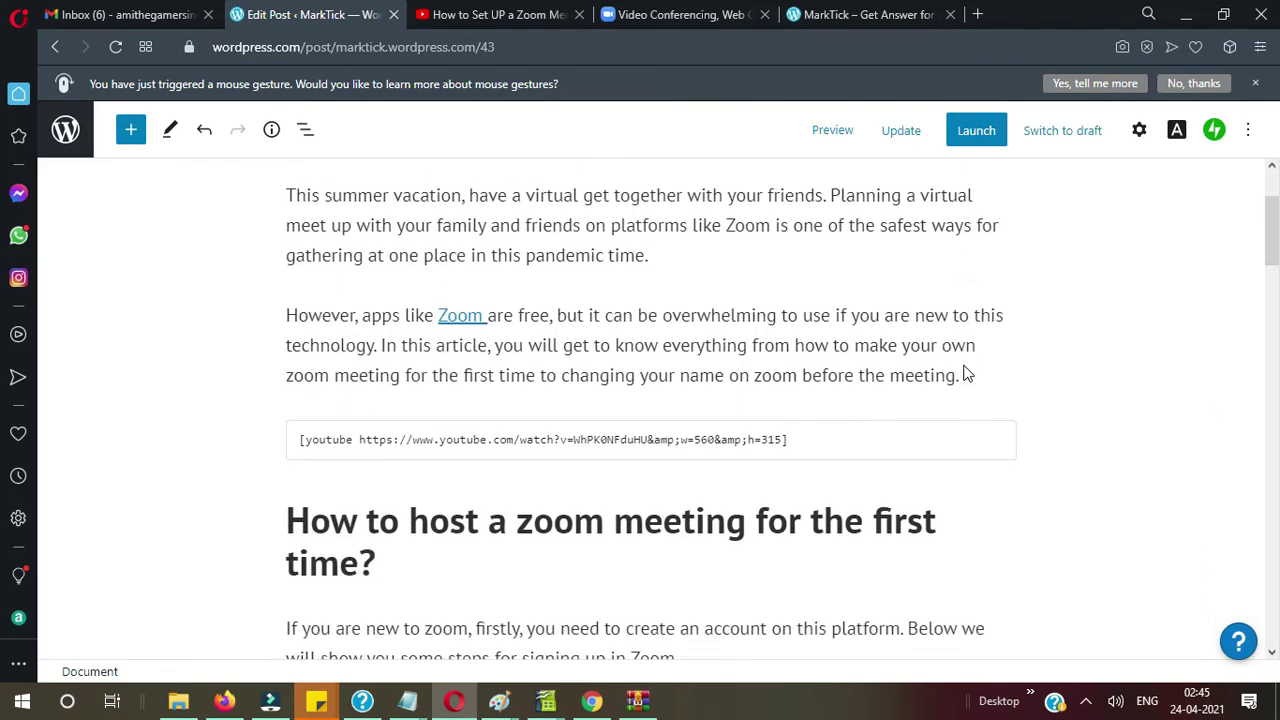
scroll(966, 373, down, 4)
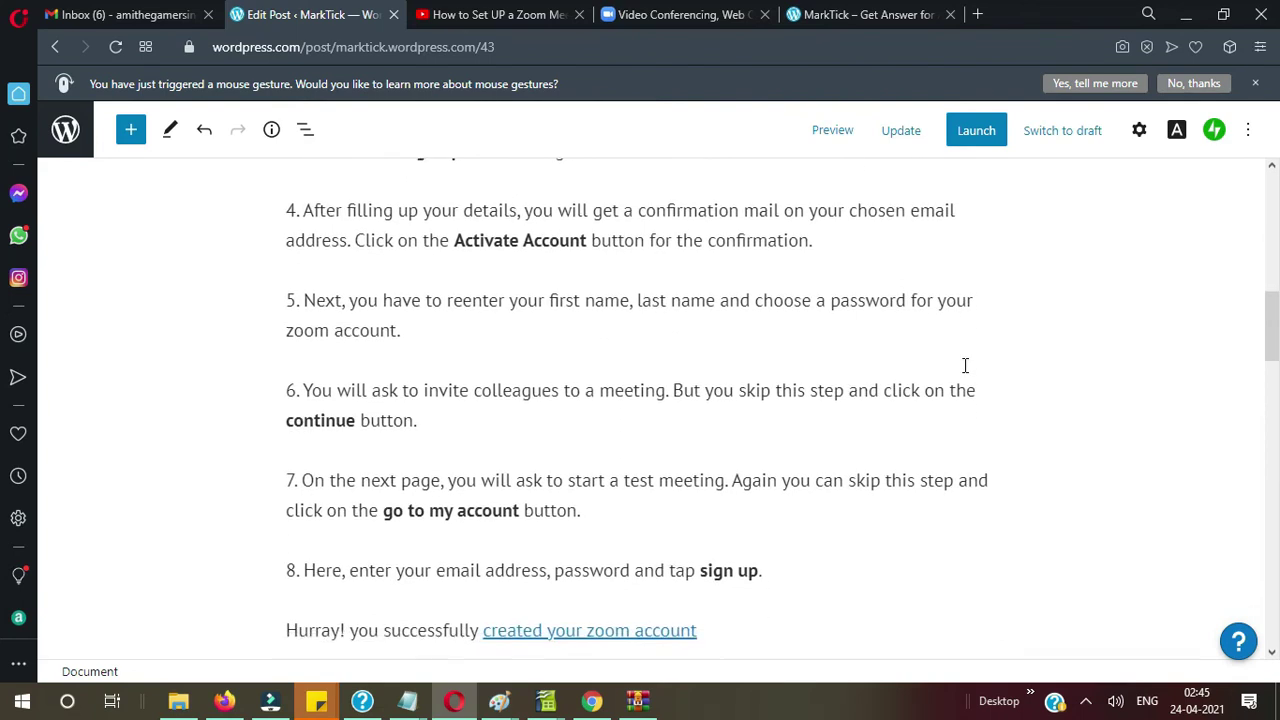
scroll(966, 373, down, 1)
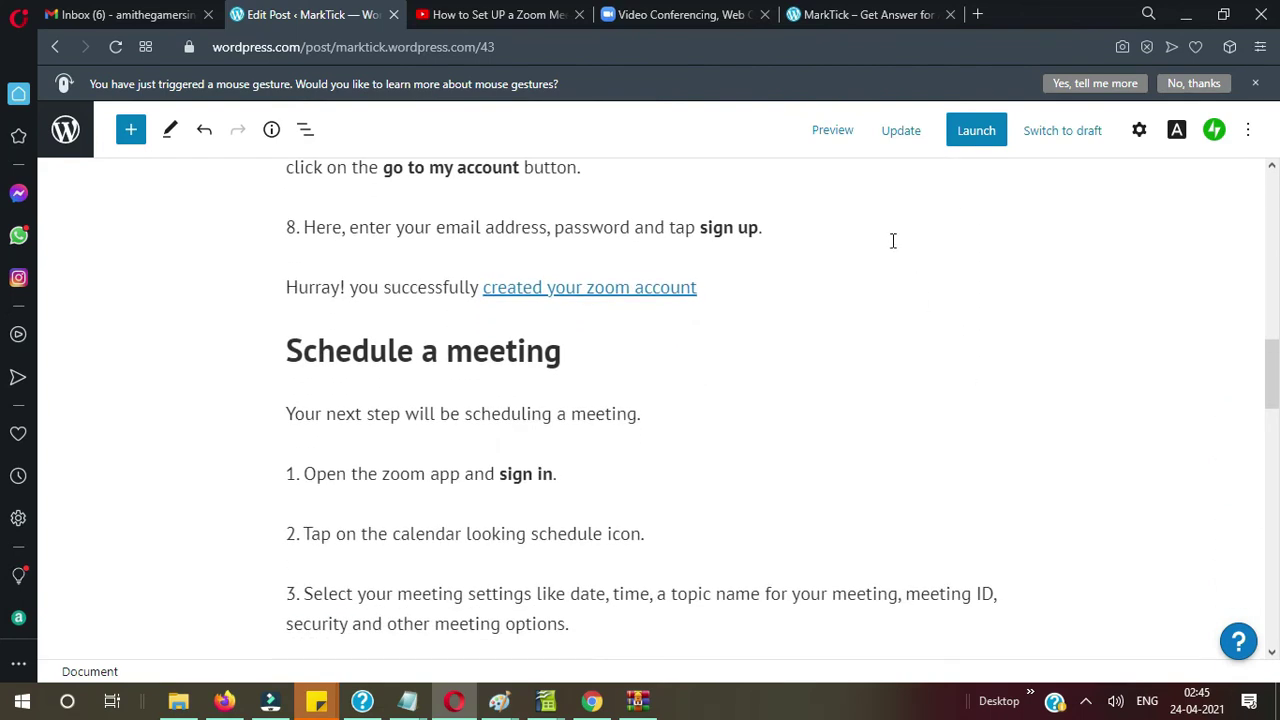
Step: Insert an image block between the "Hurray!" line and the "Schedule a meeting" heading and upload MT.jpg into it
click(761, 287)
key(Return)
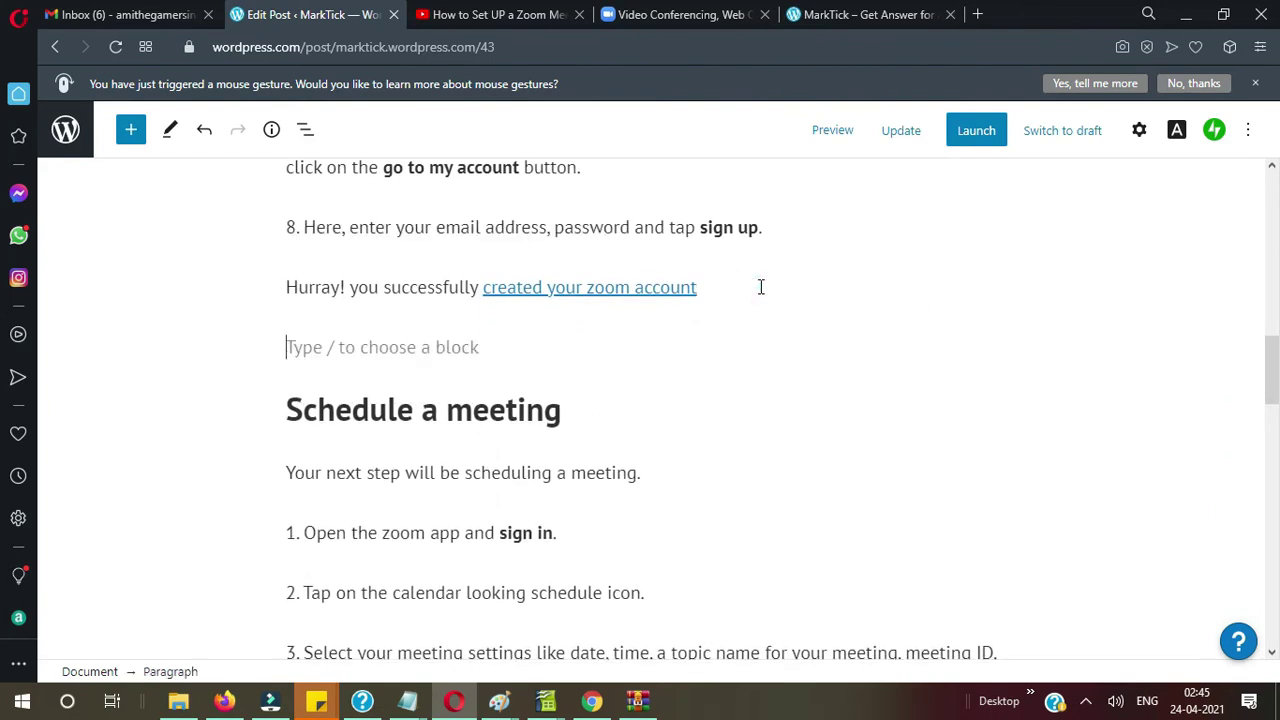
click(462, 344)
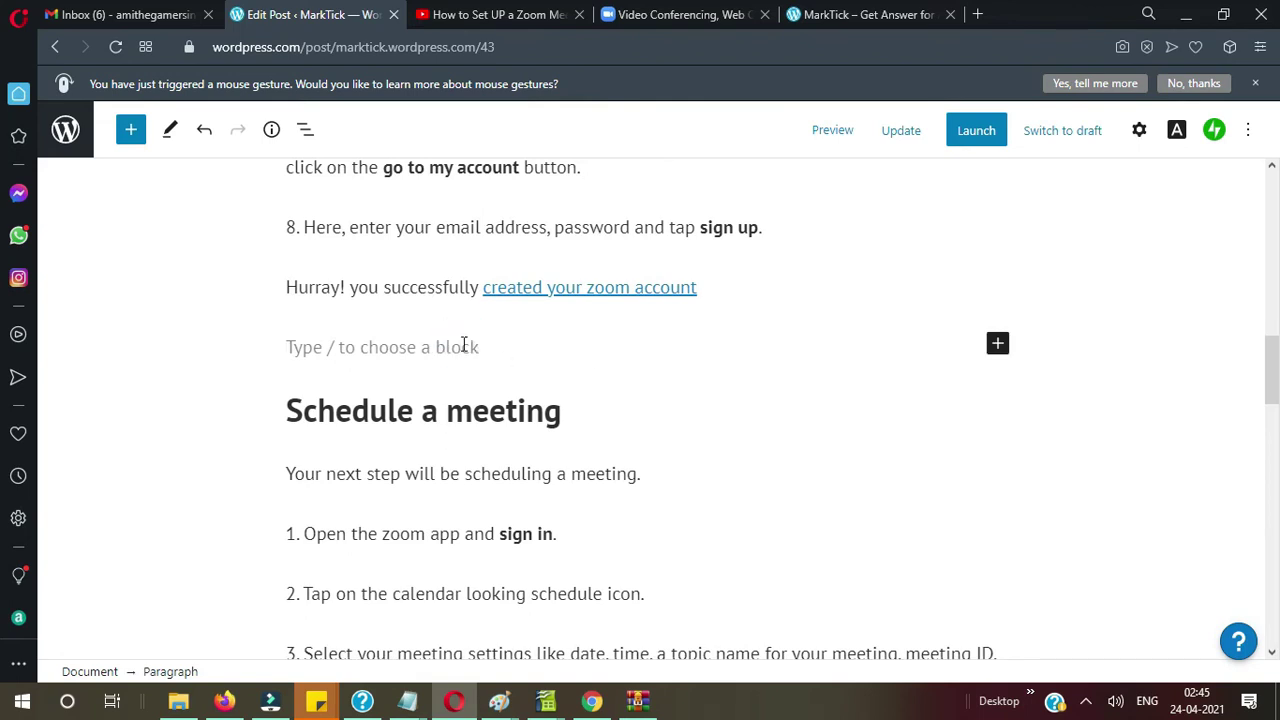
click(997, 345)
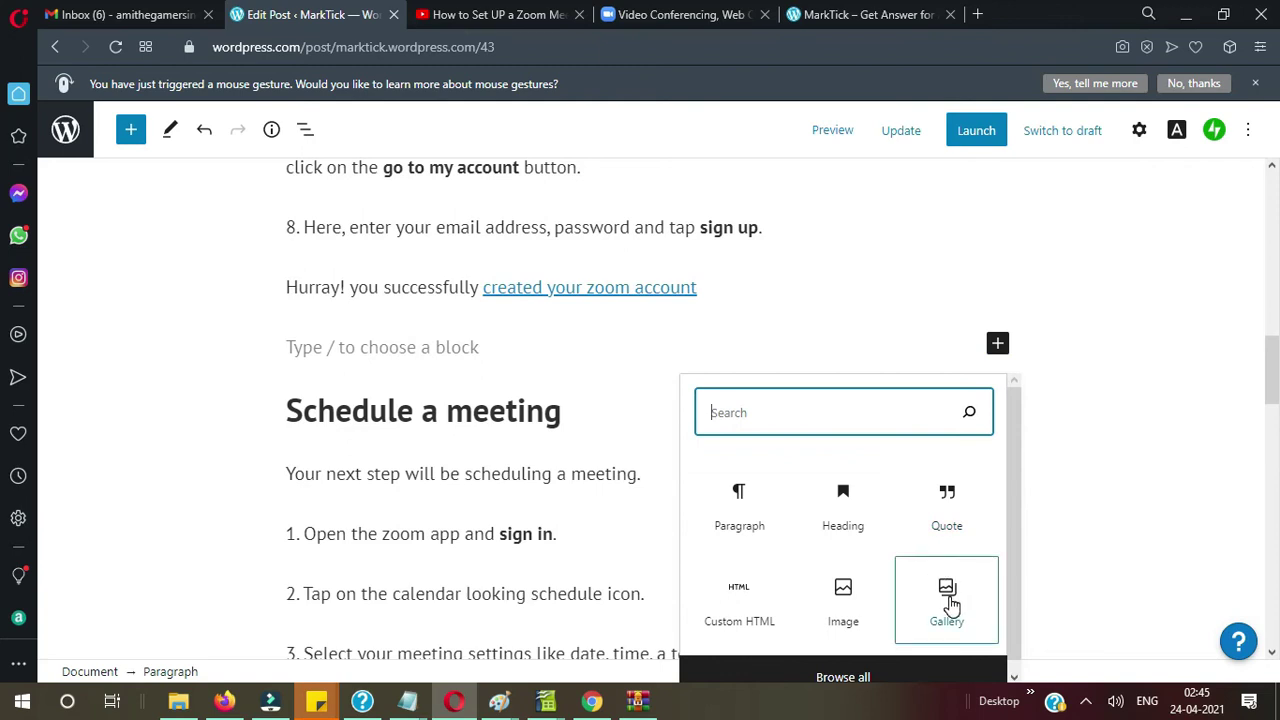
click(840, 605)
click(840, 605)
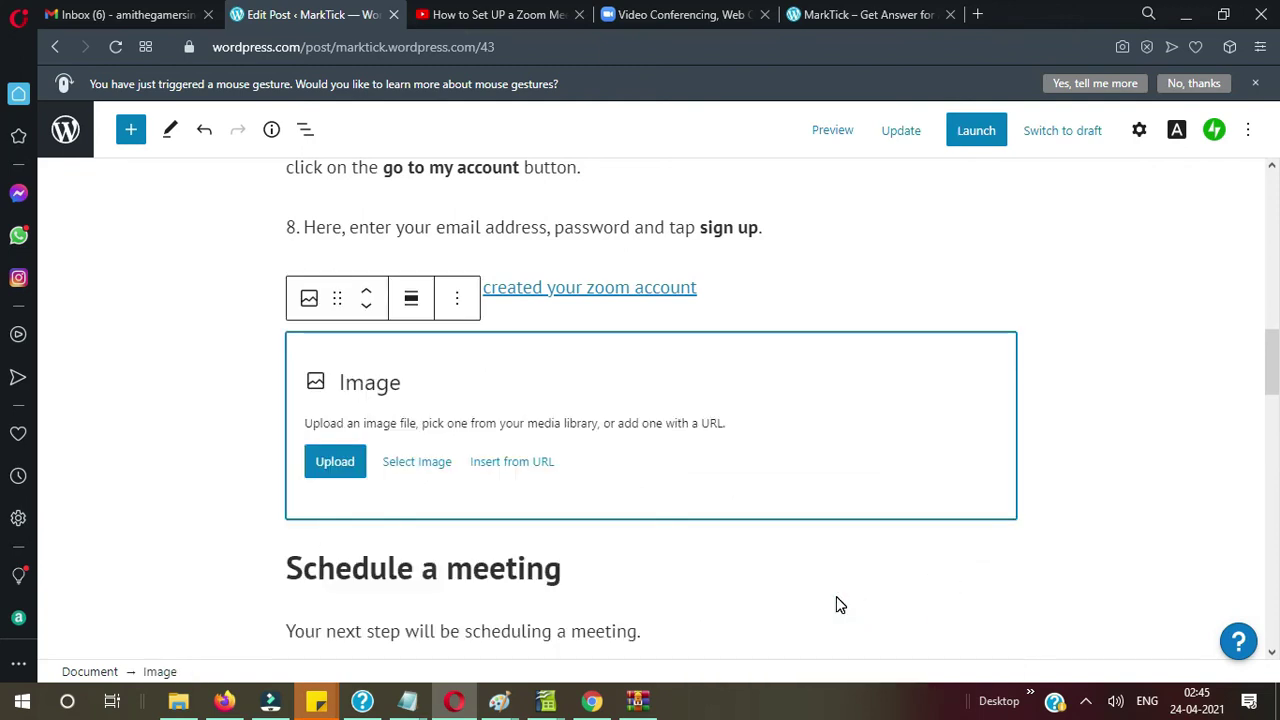
click(330, 464)
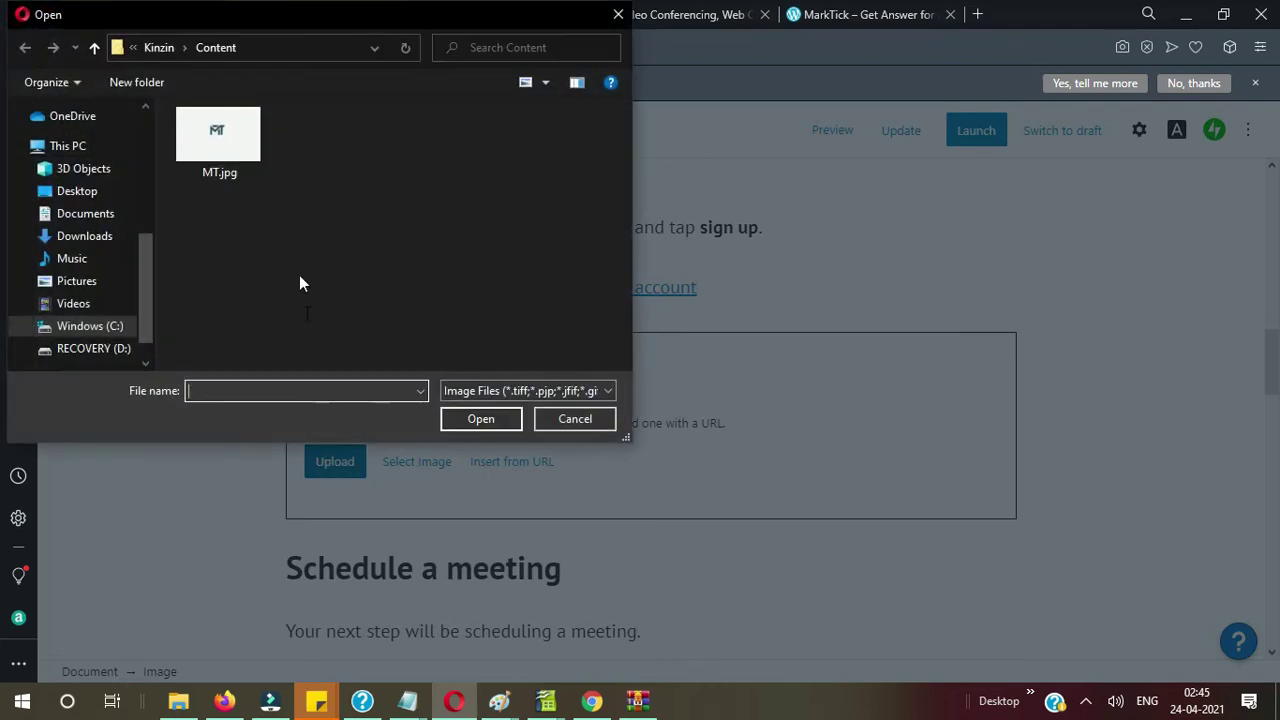
double_click(231, 145)
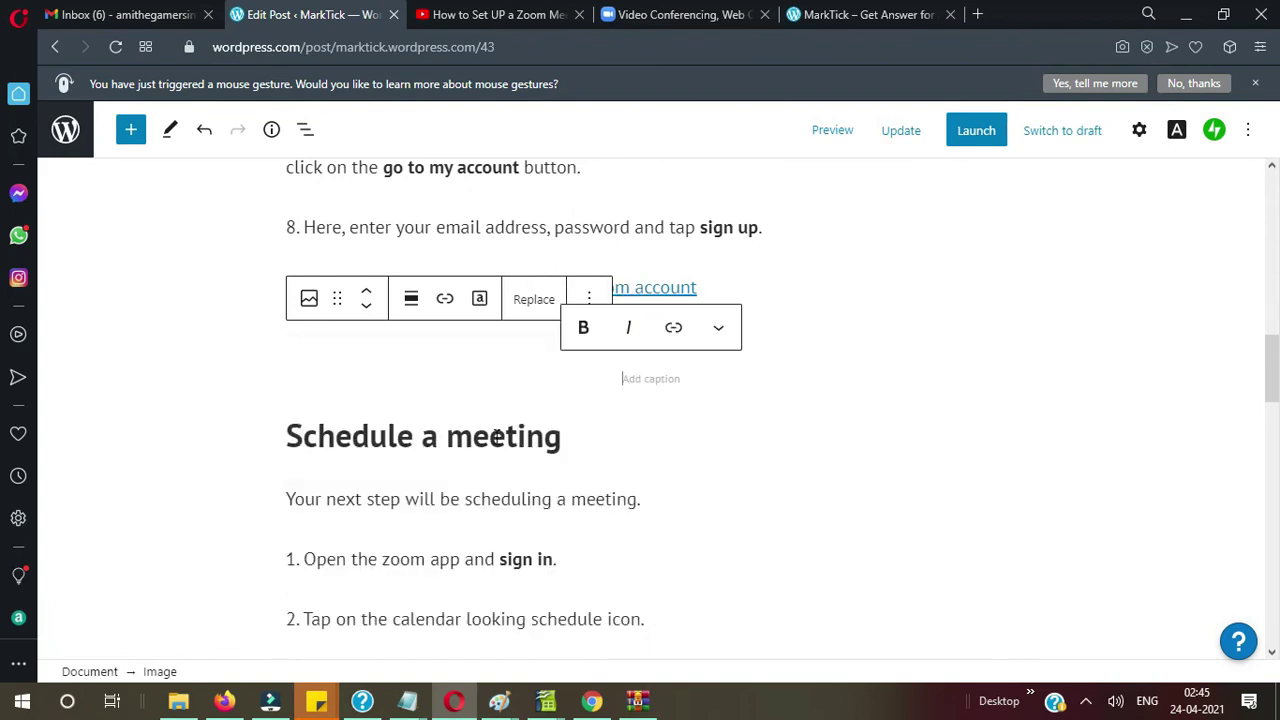
Step: Examine the inserted MT logo image and the options offered for its block
click(443, 297)
scroll(445, 298, up, 5)
scroll(445, 298, up, 1)
scroll(445, 298, down, 6)
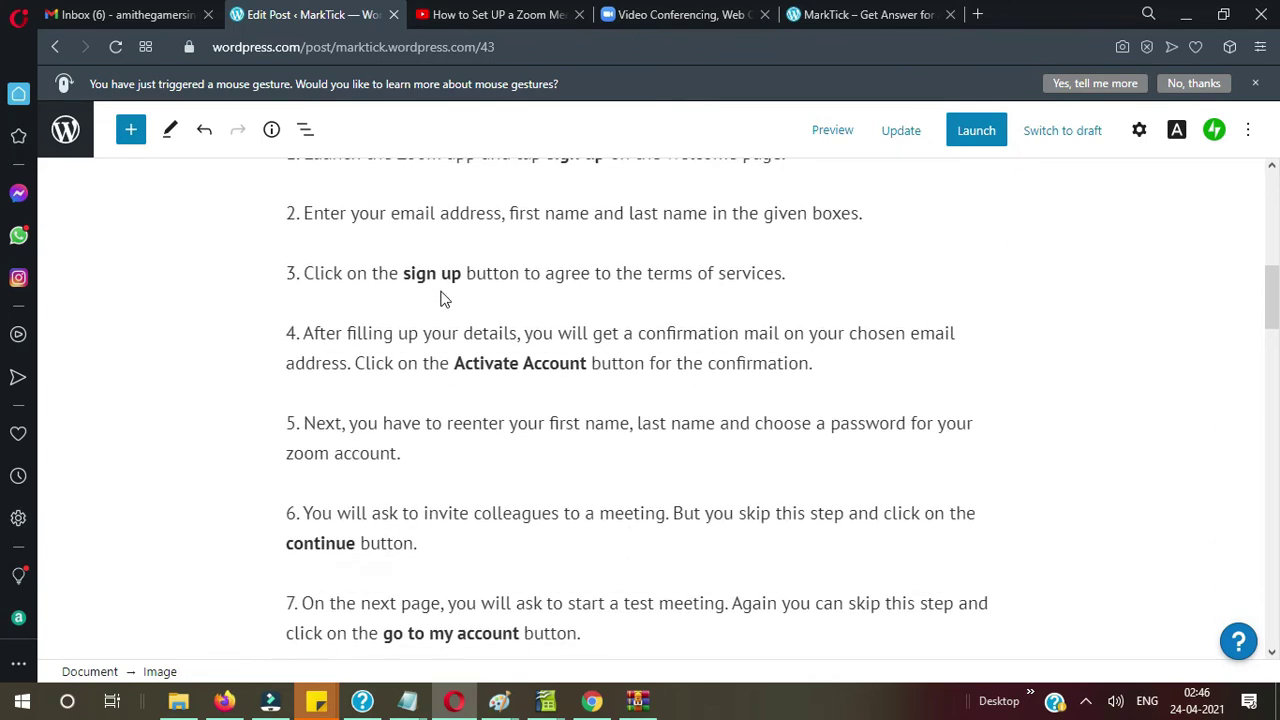
click(422, 390)
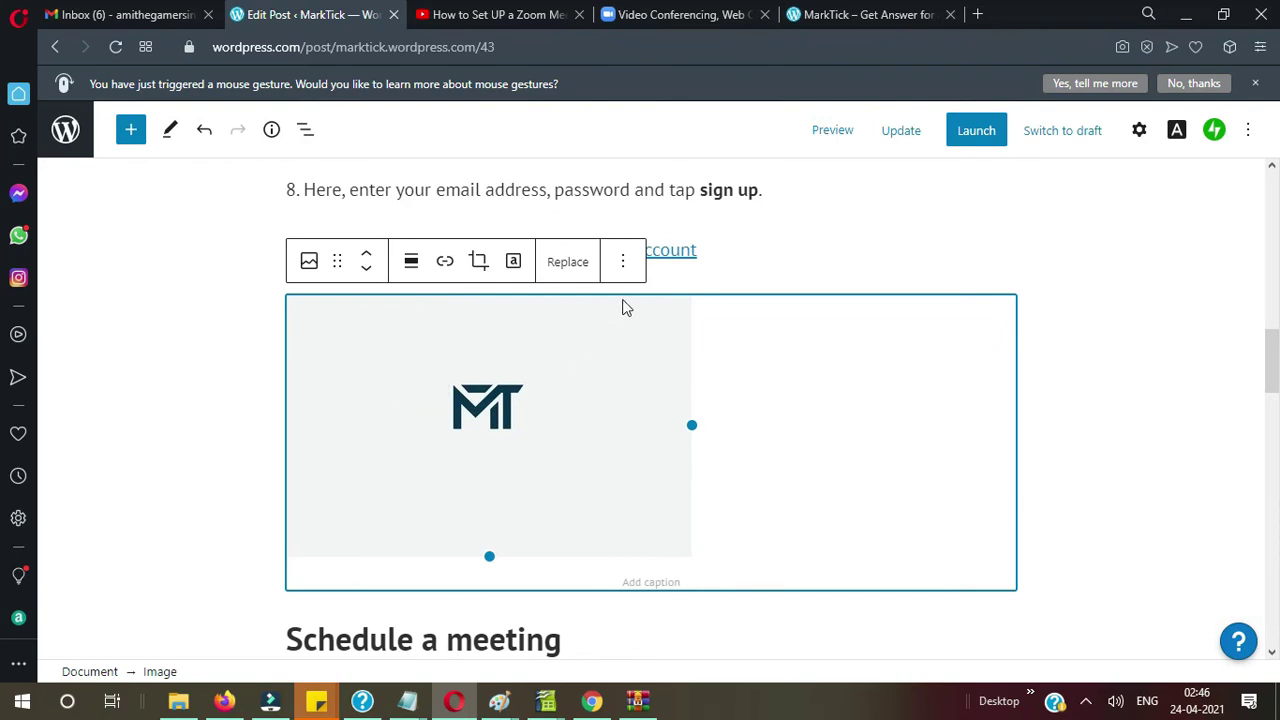
click(626, 263)
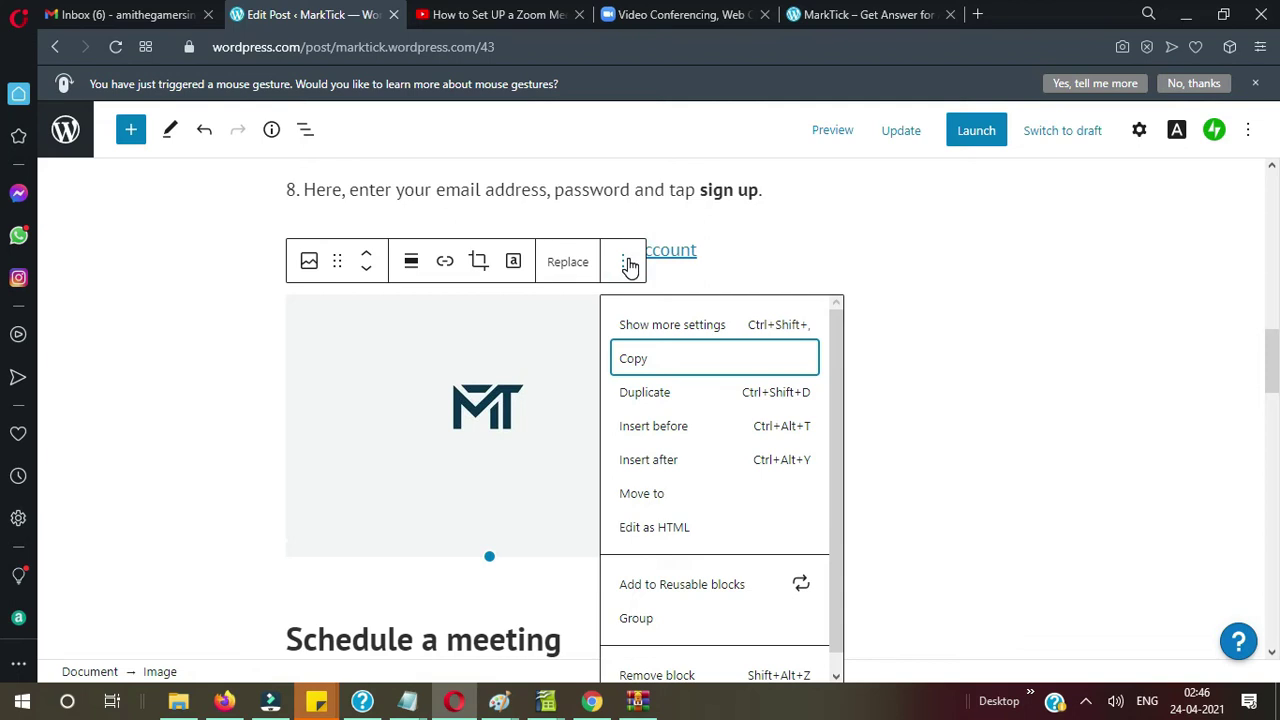
click(464, 448)
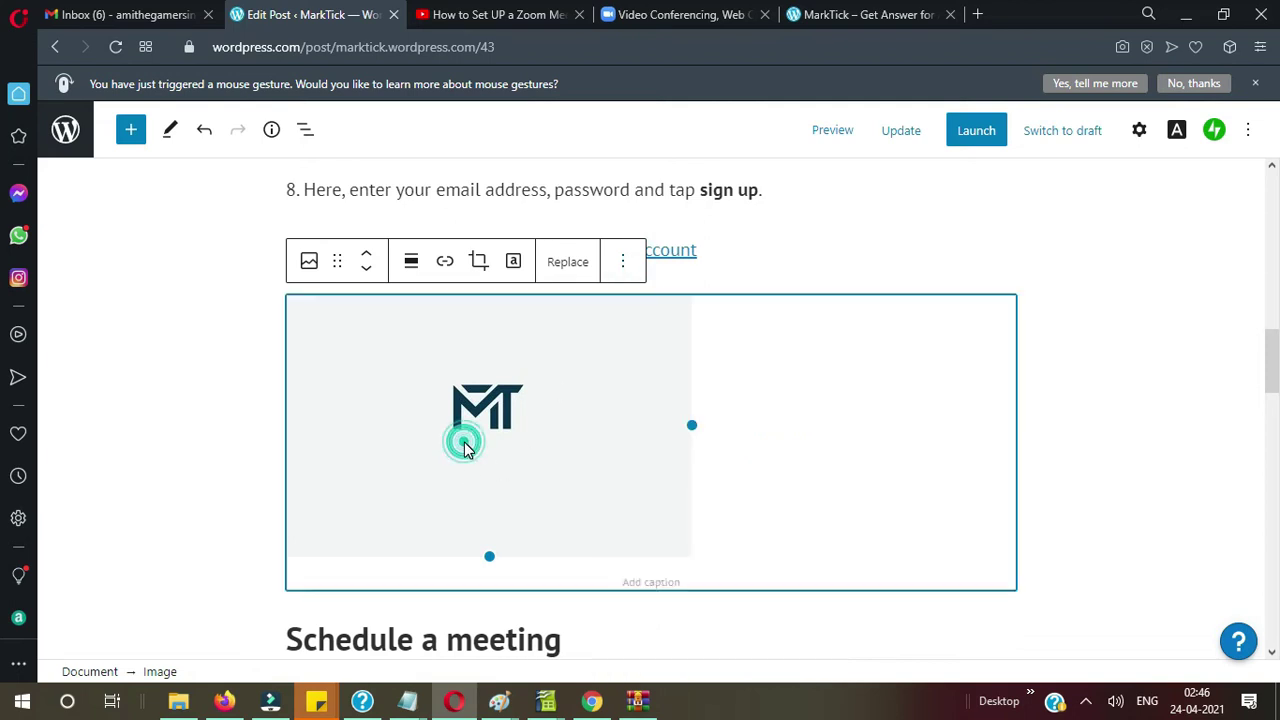
click(1046, 394)
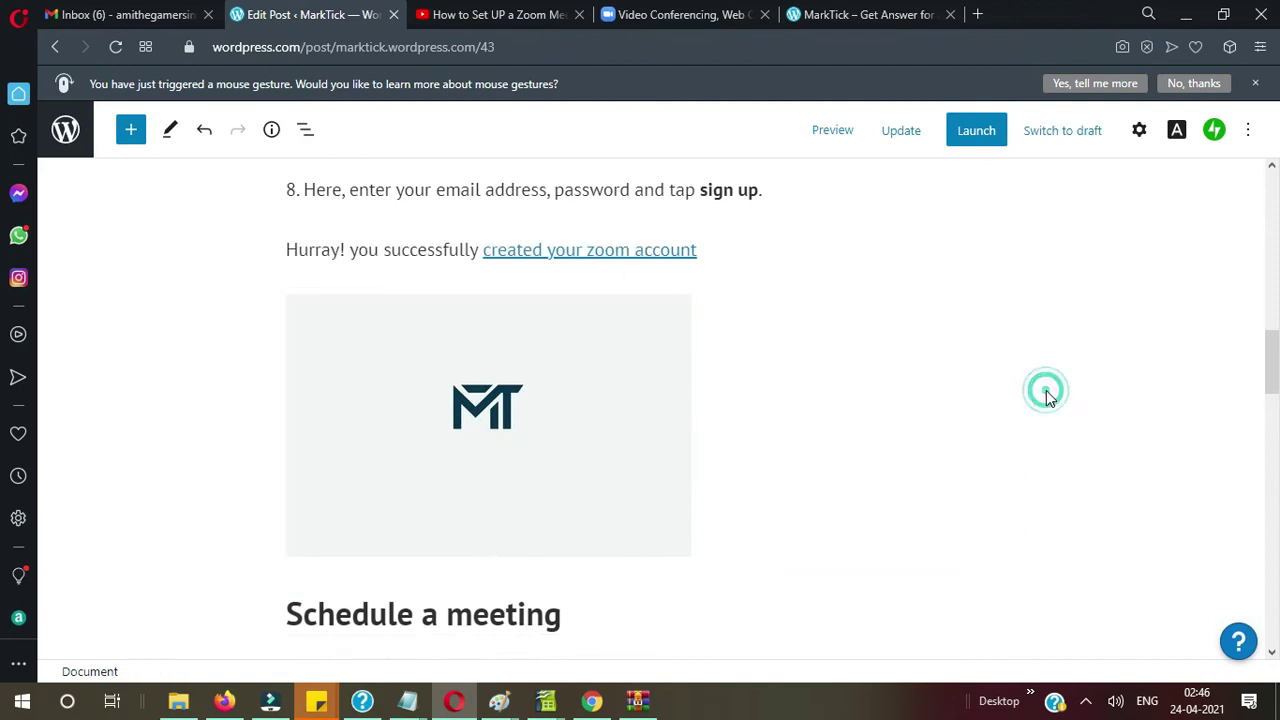
Step: Update the post and open "How to setup a zoom meeting with friends-Step by Step Guide" from the MarkTick site's home page
click(893, 131)
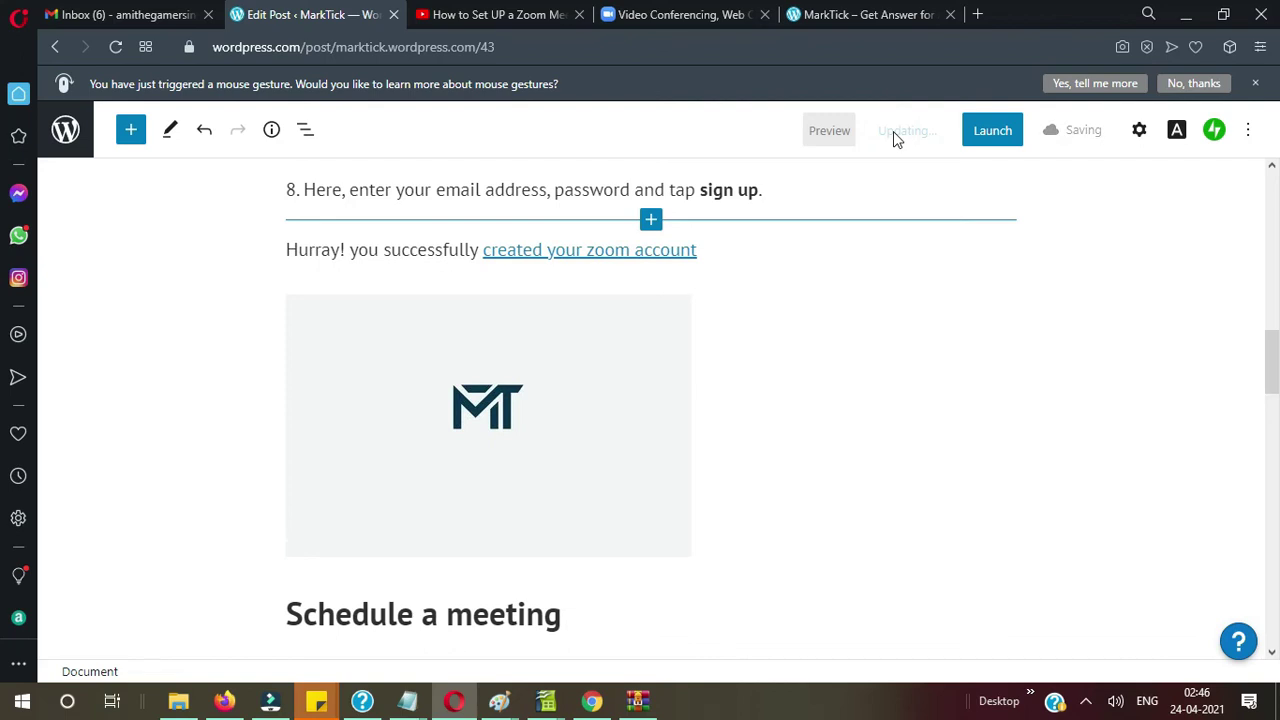
click(840, 16)
key(Return)
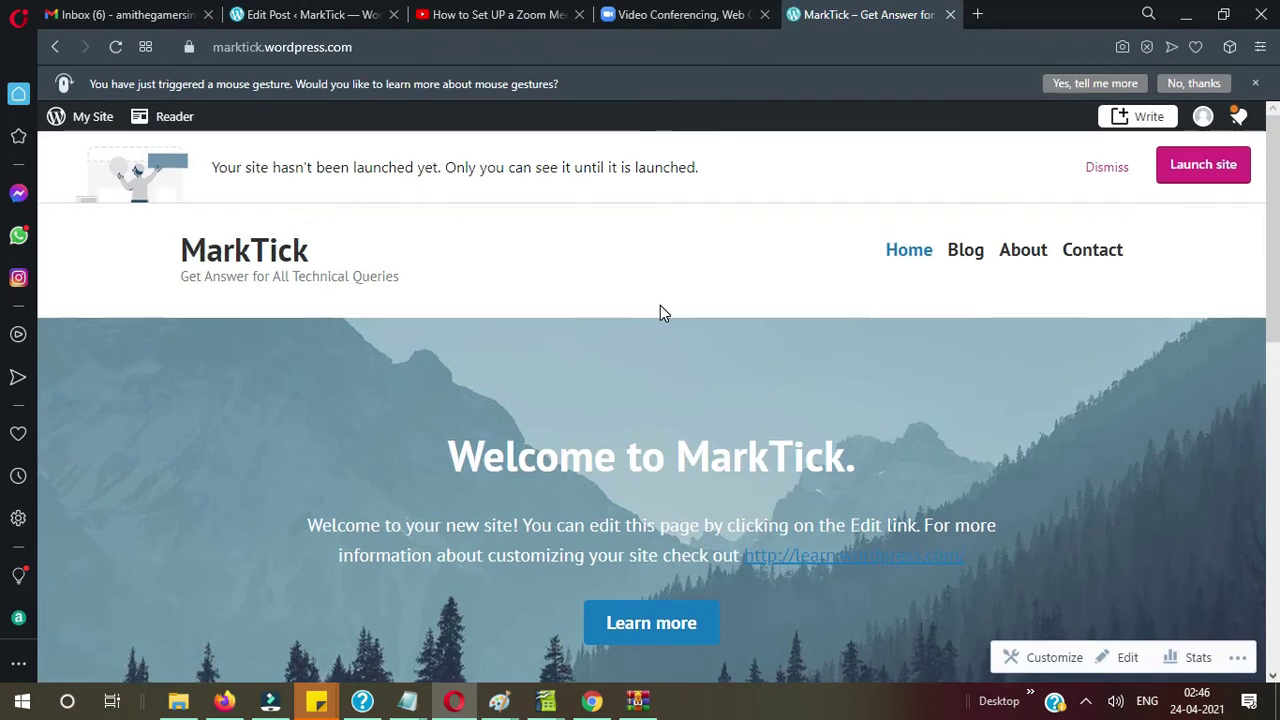
scroll(660, 310, down, 8)
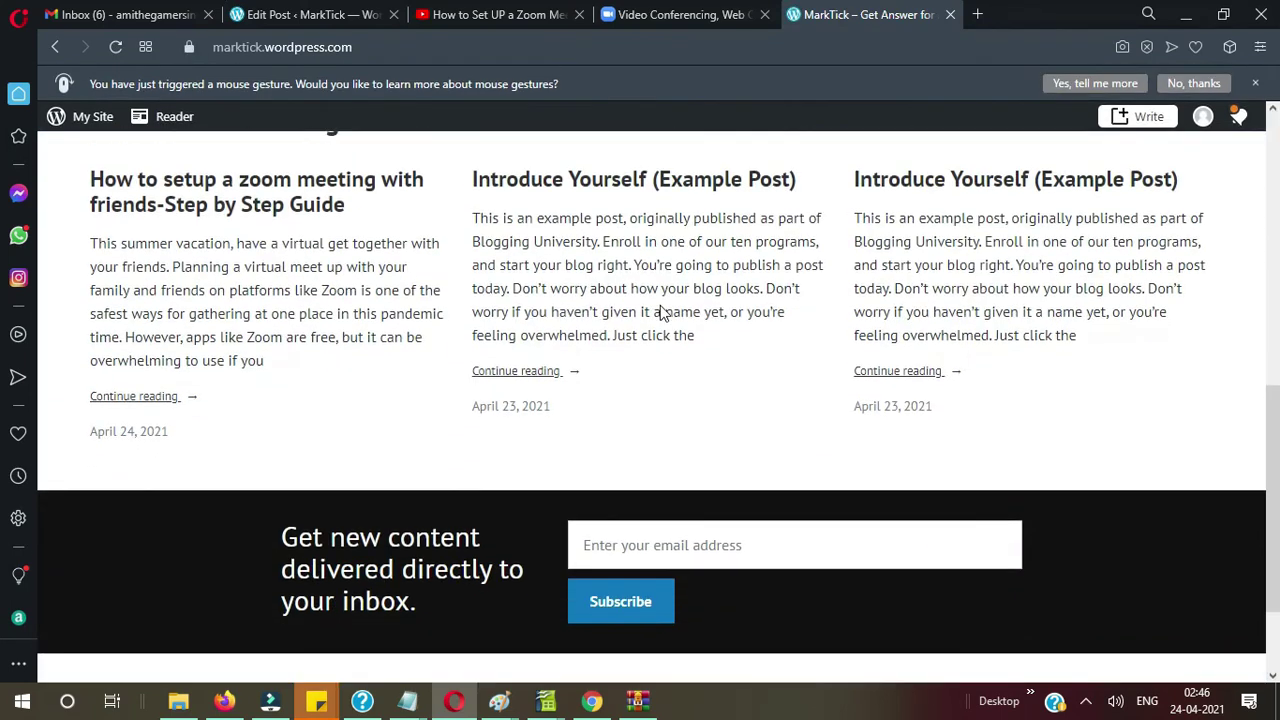
click(338, 185)
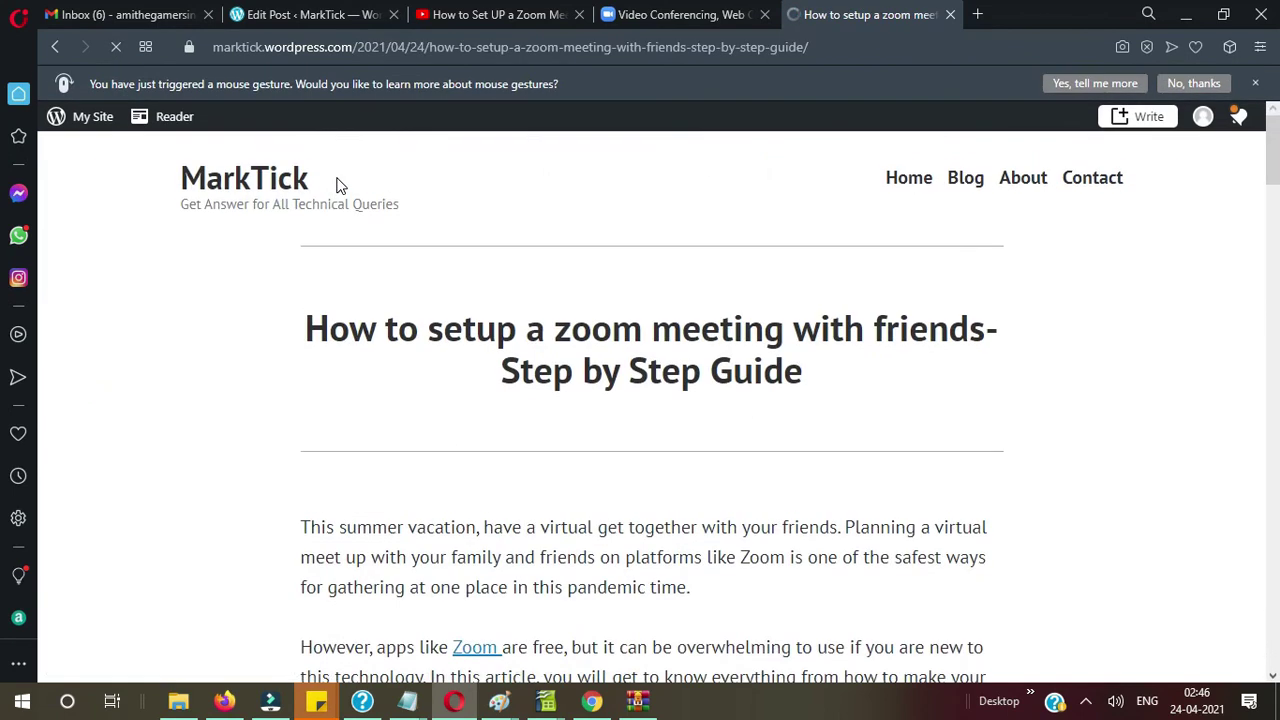
Step: Review the published post from the Zoom link and embedded video through the new link and image to "Wrapping up"
scroll(576, 447, down, 3)
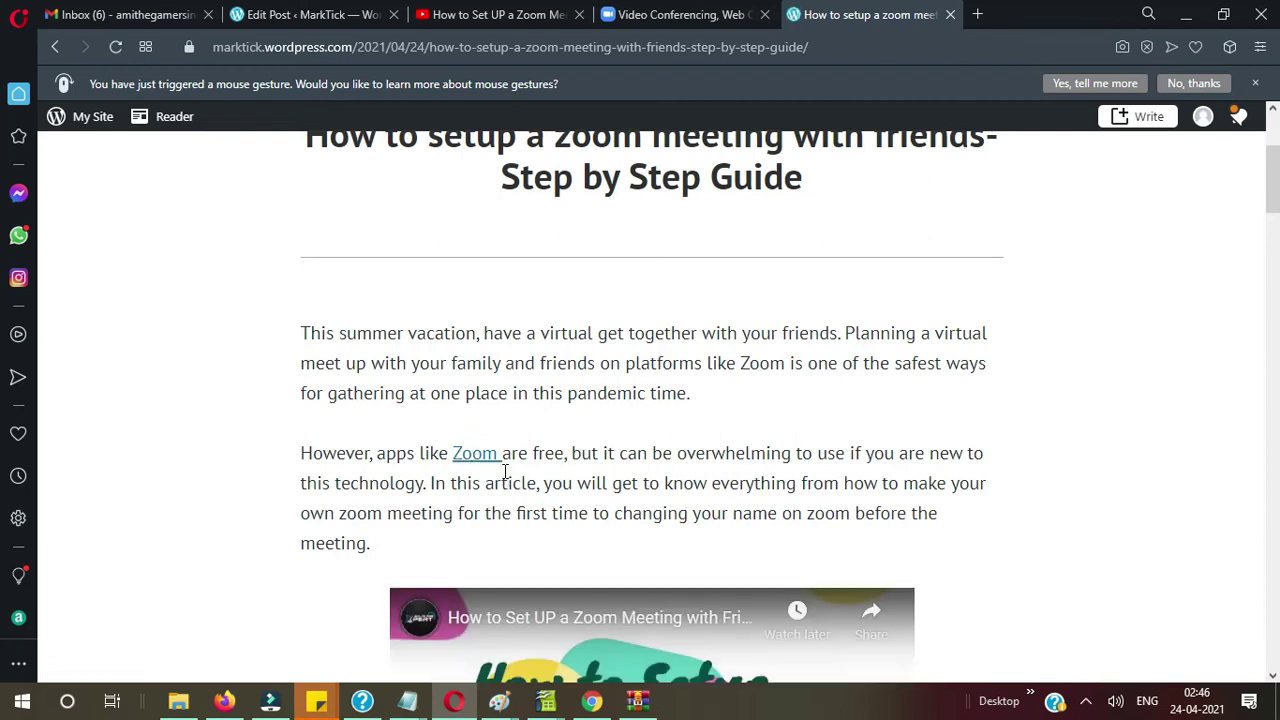
scroll(503, 472, down, 3)
scroll(506, 470, down, 5)
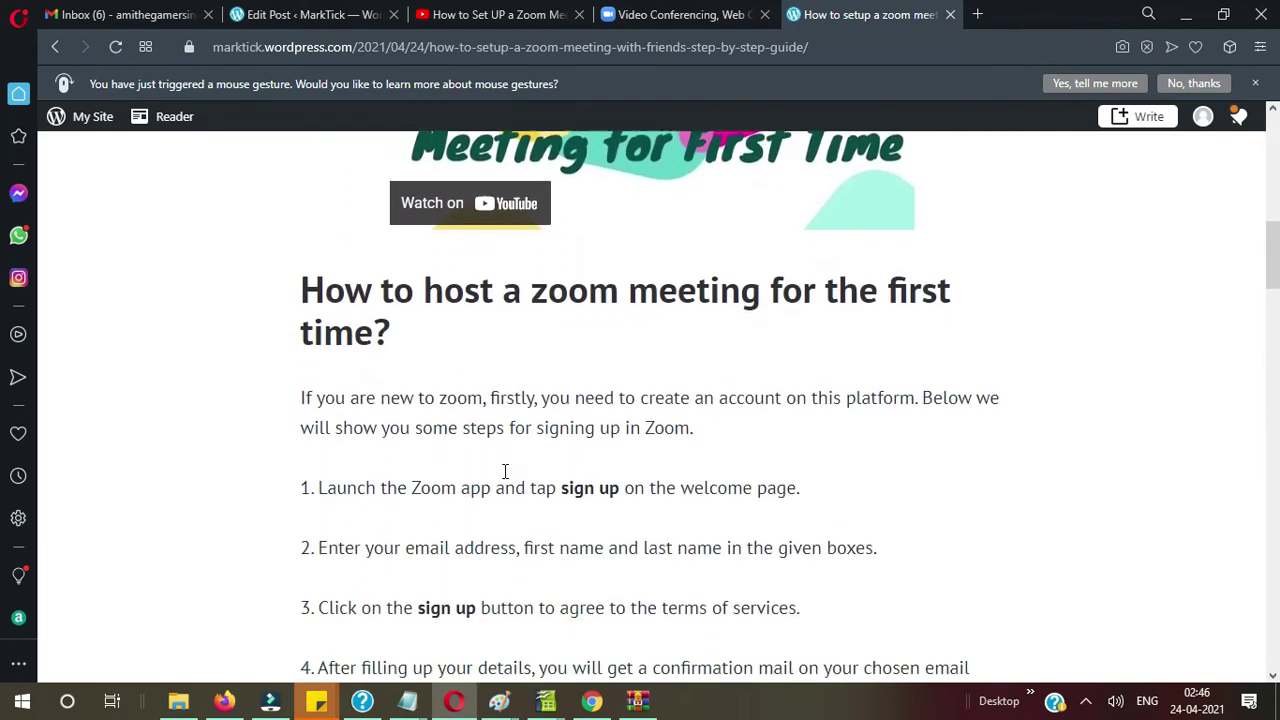
scroll(505, 478, down, 4)
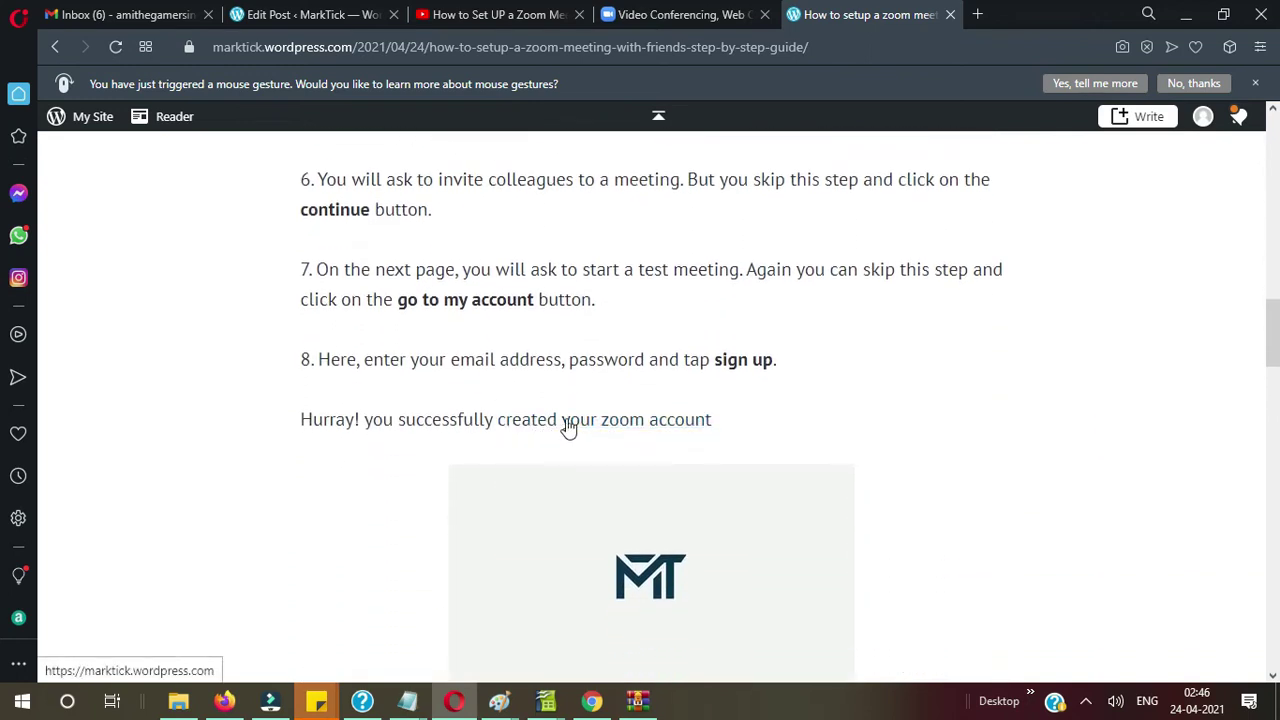
scroll(425, 565, down, 2)
scroll(425, 565, down, 8)
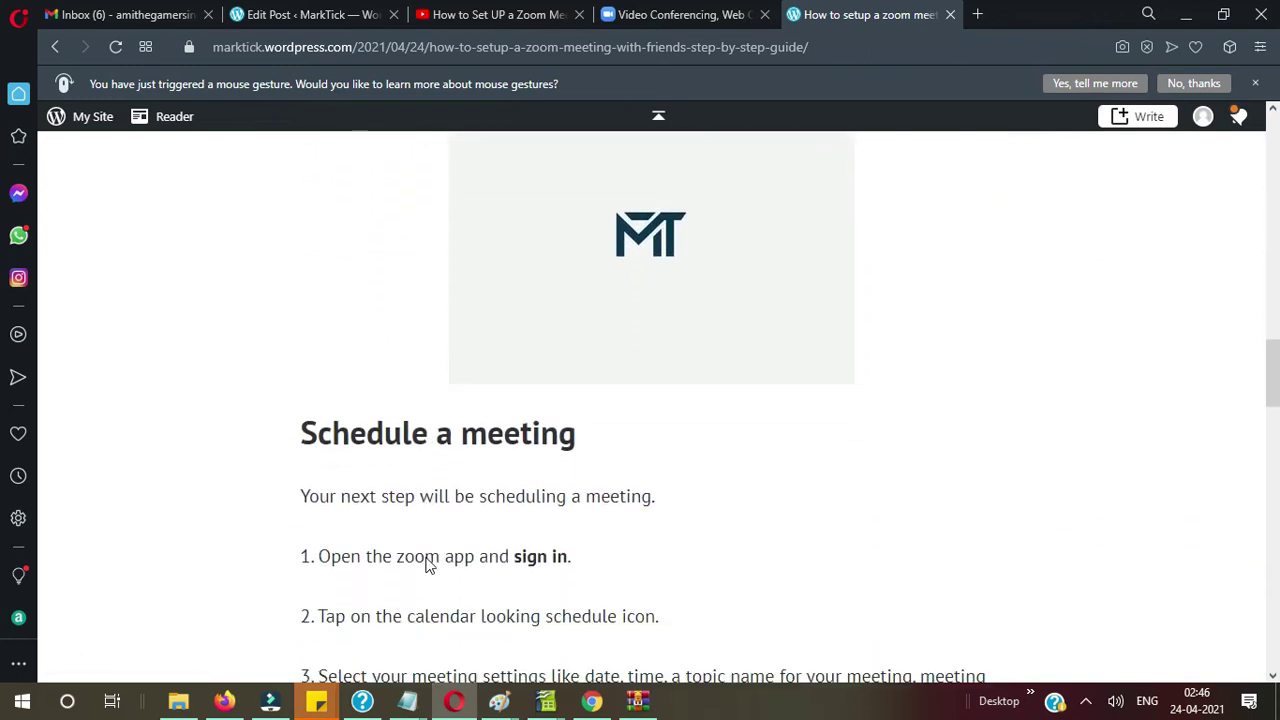
scroll(425, 565, down, 12)
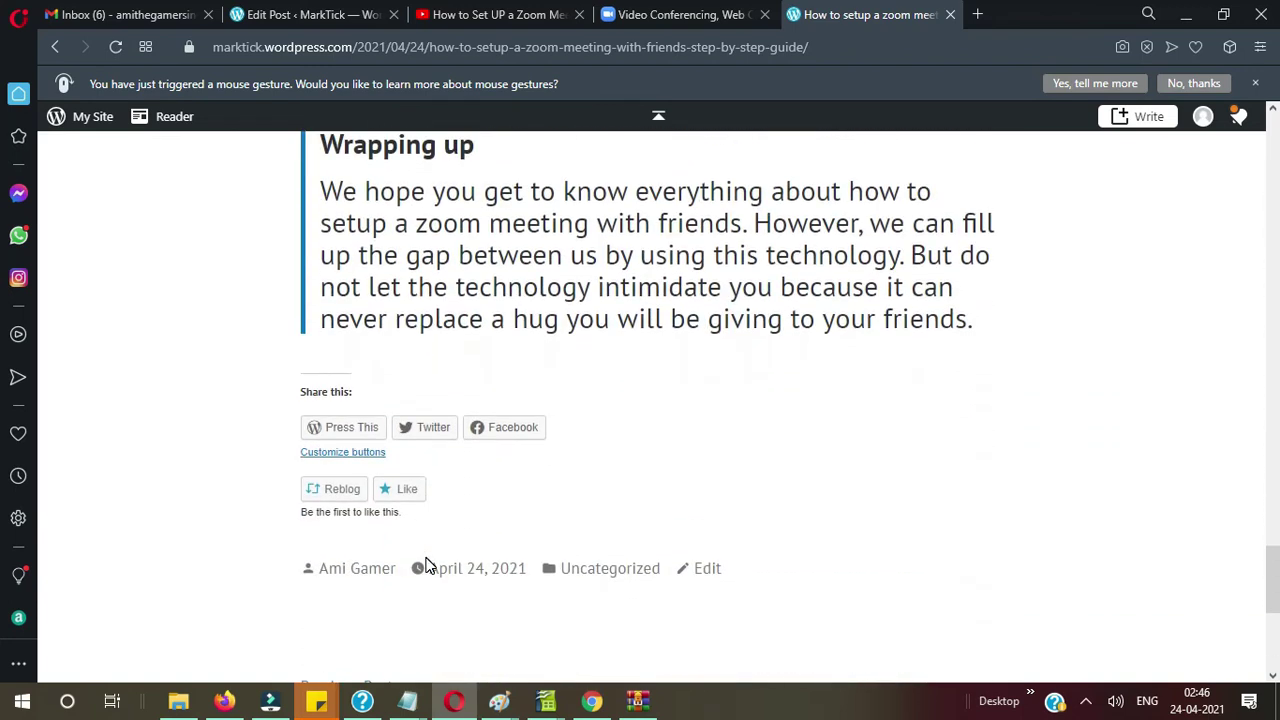
key(Home)
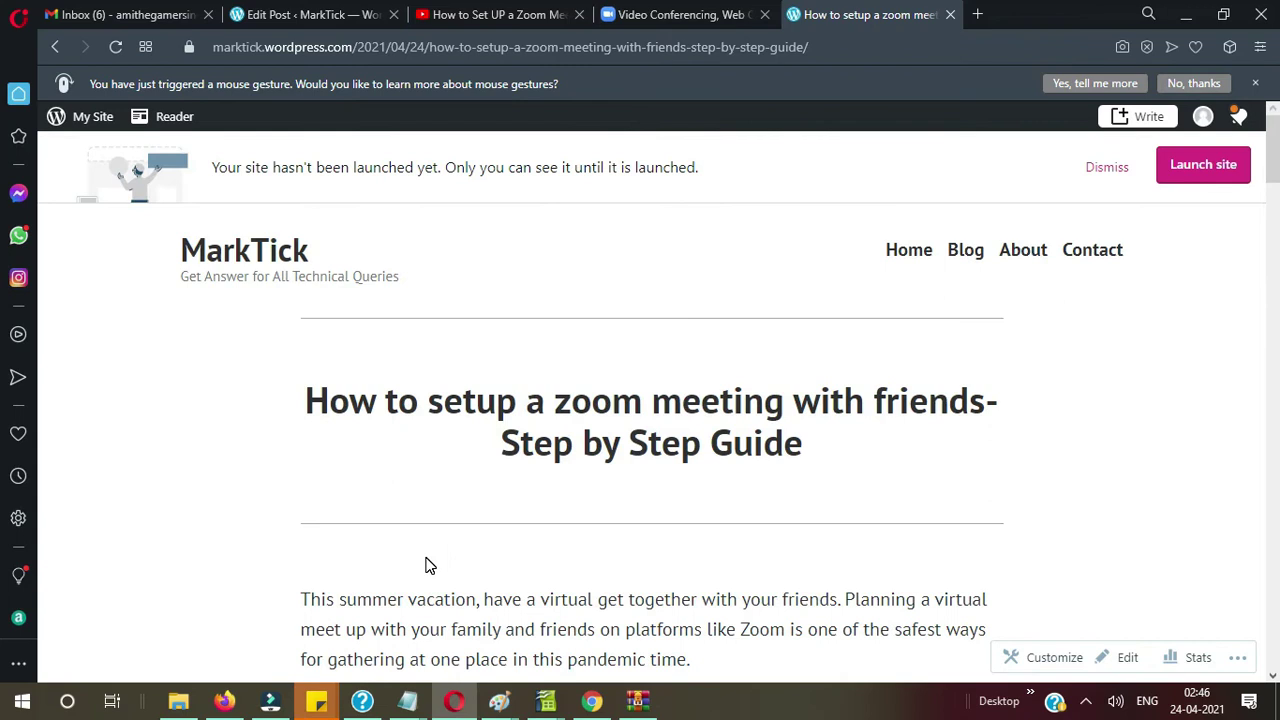
Step: Compare the post in the editor with its published page, down to the category details below the closing quote
click(278, 16)
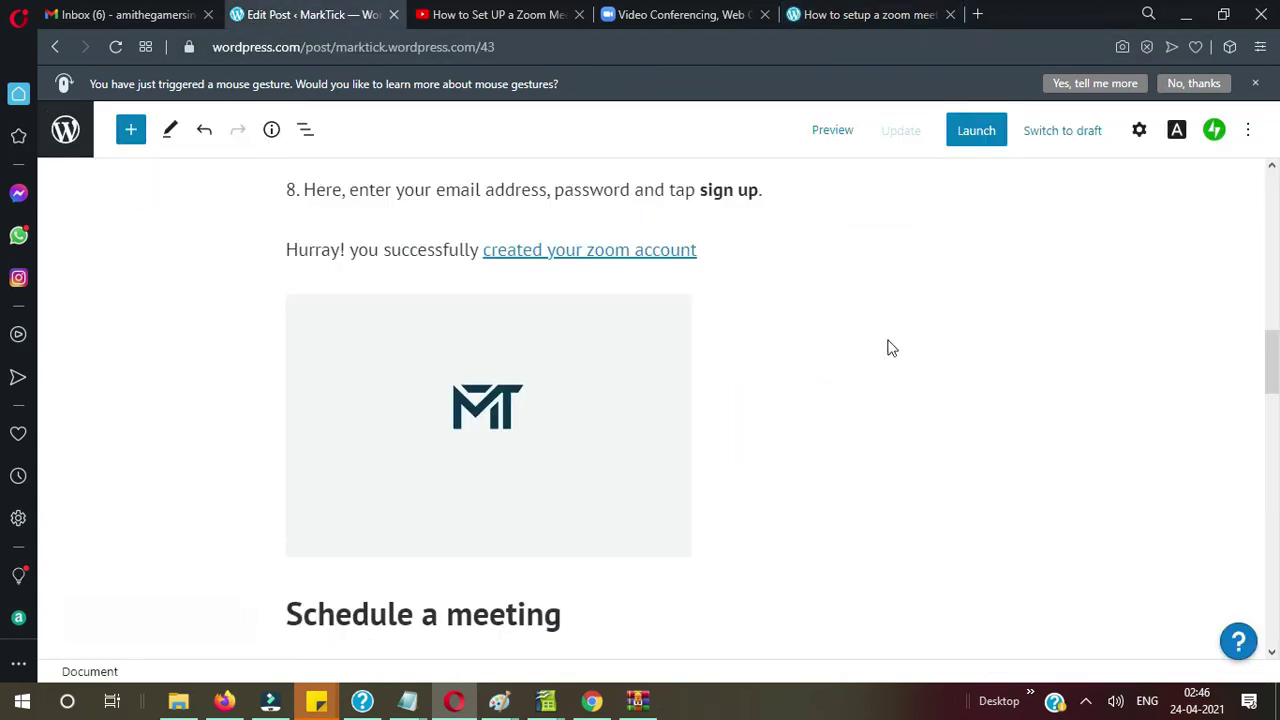
key(Home)
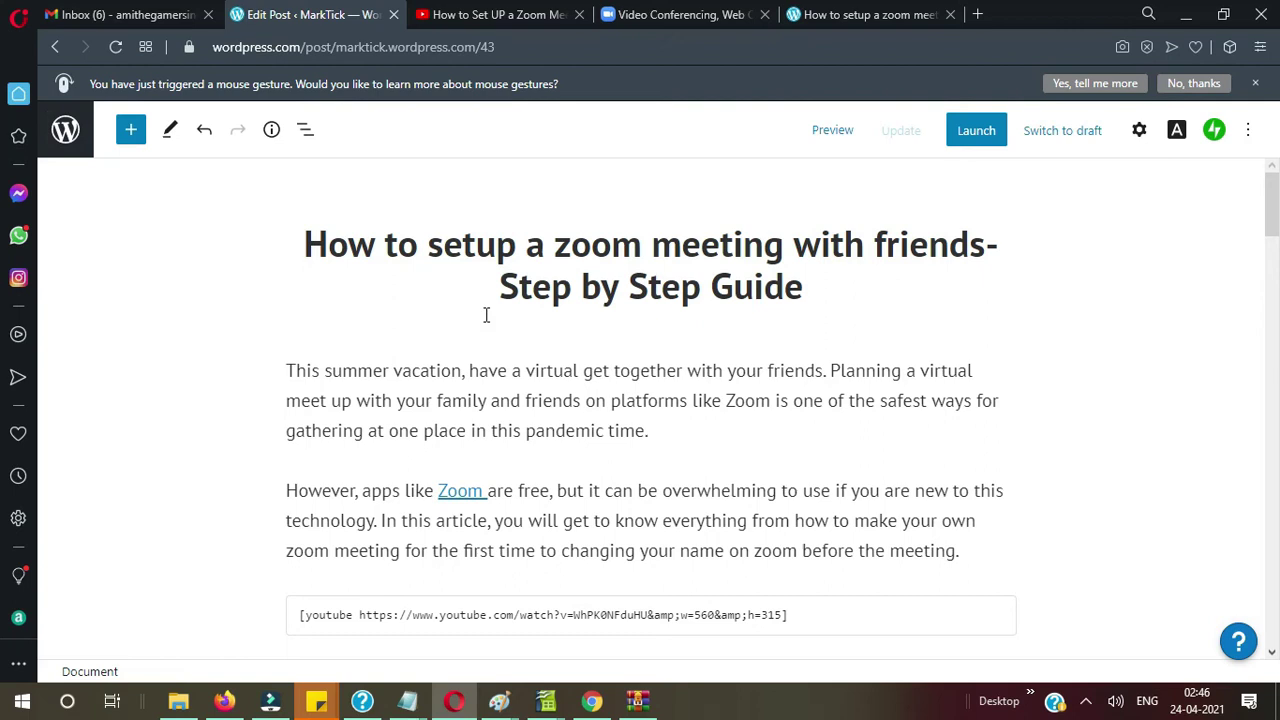
click(815, 15)
scroll(554, 511, down, 10)
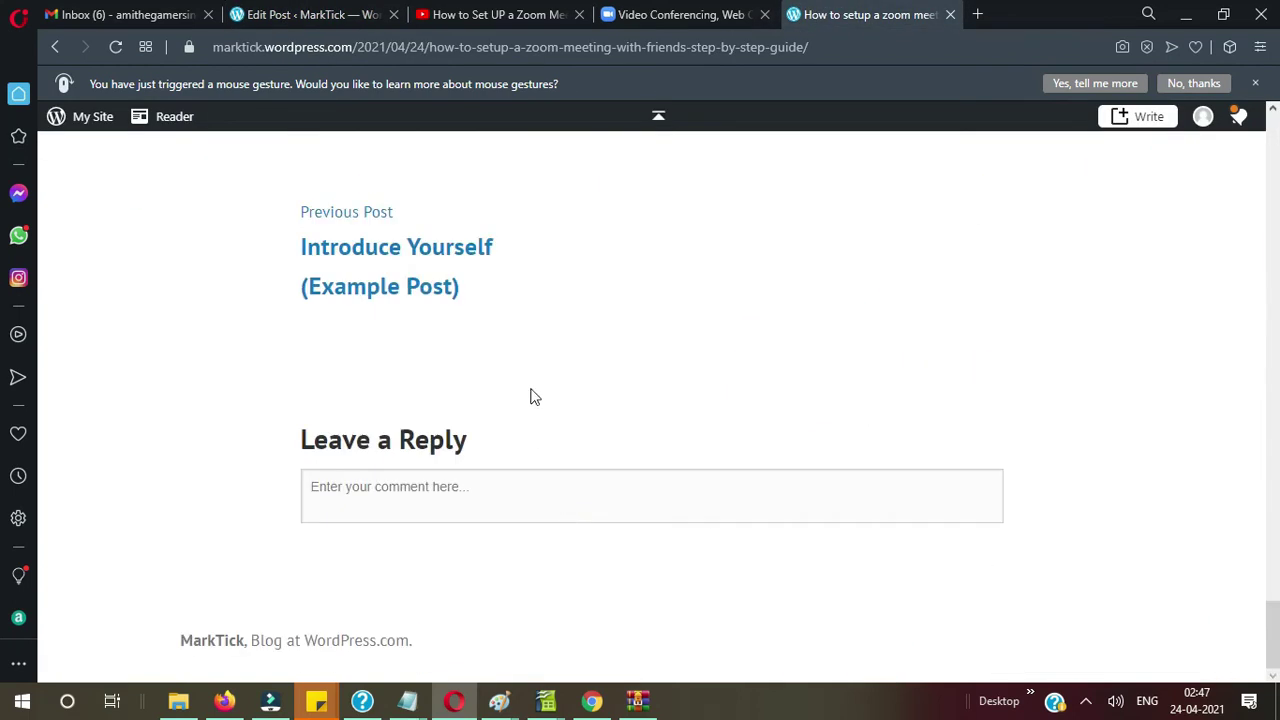
scroll(529, 394, up, 3)
scroll(533, 372, up, 2)
scroll(533, 372, down, 1)
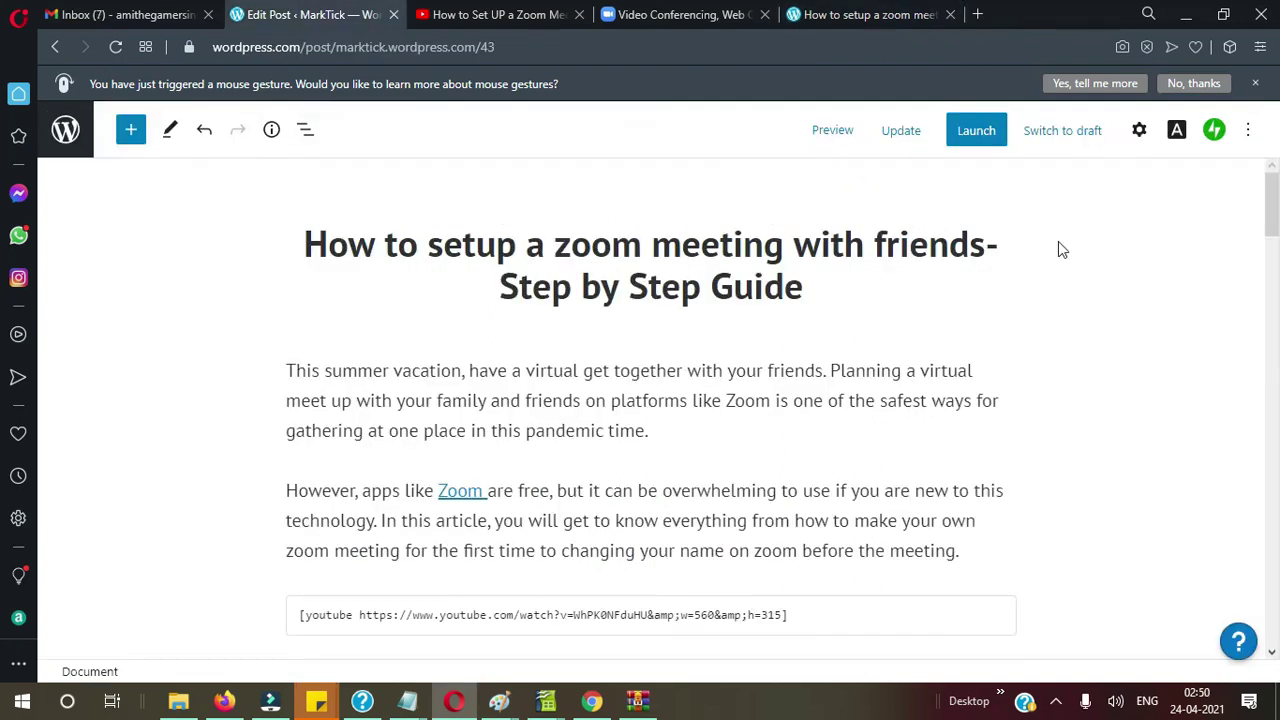
Step: Add a new category "Online Meetings" to the post in its settings and deselect Uncategorized
click(1139, 133)
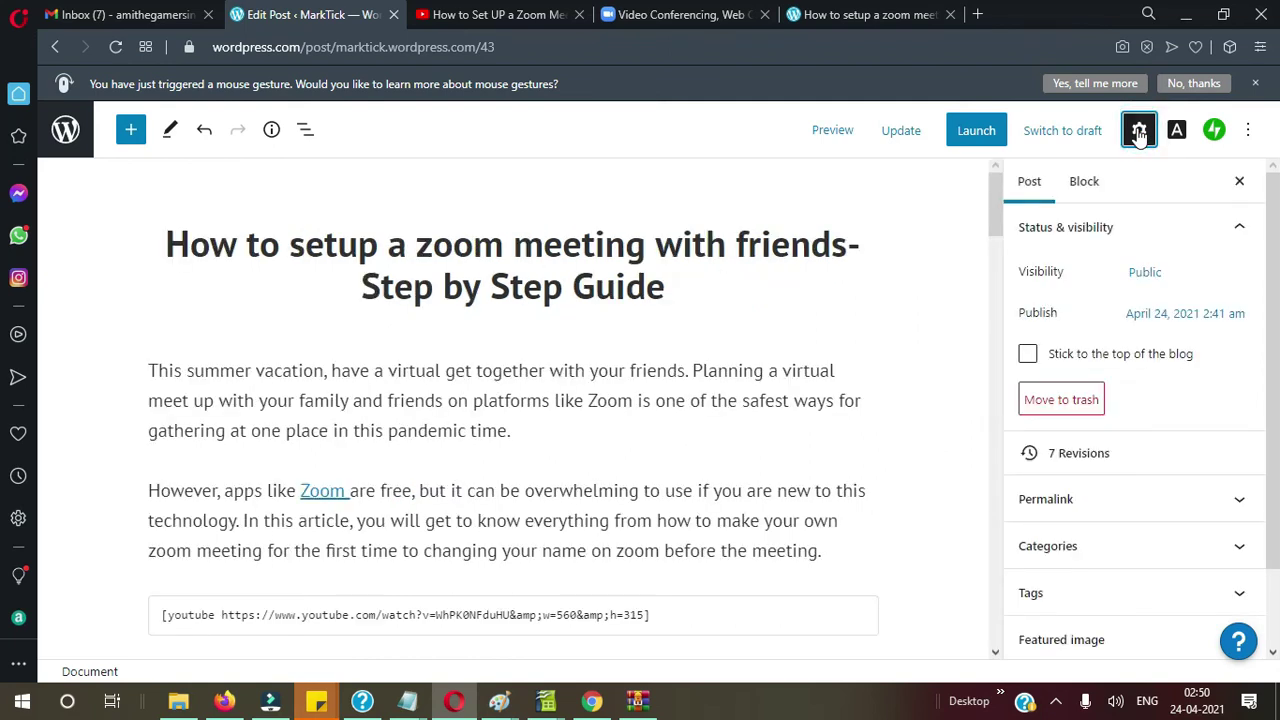
click(1034, 189)
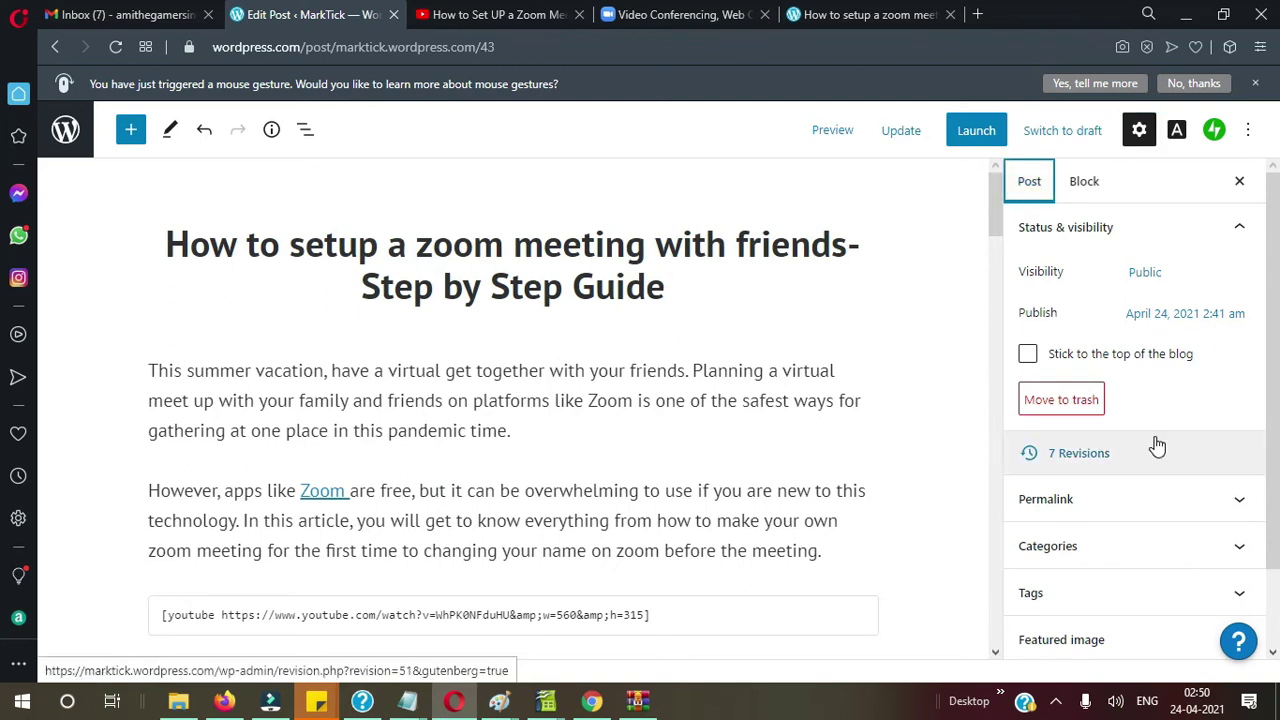
click(1090, 548)
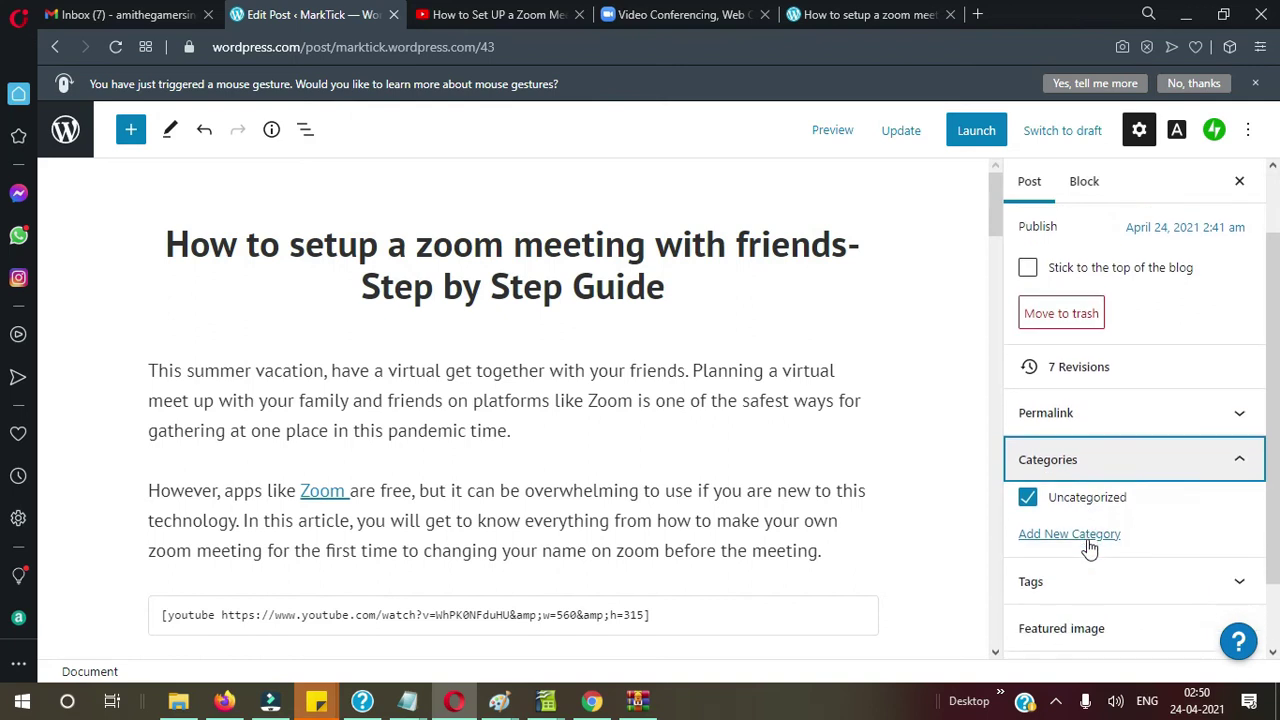
click(1040, 482)
click(1055, 545)
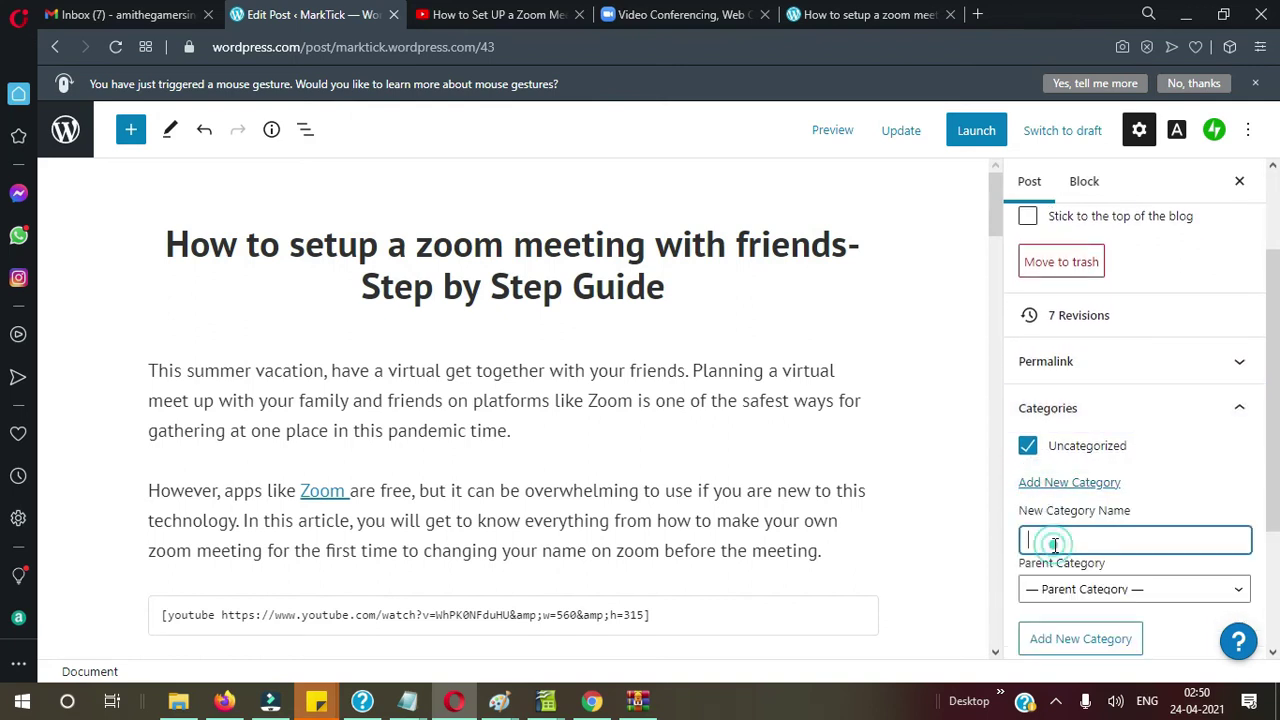
text(Online Meetings)
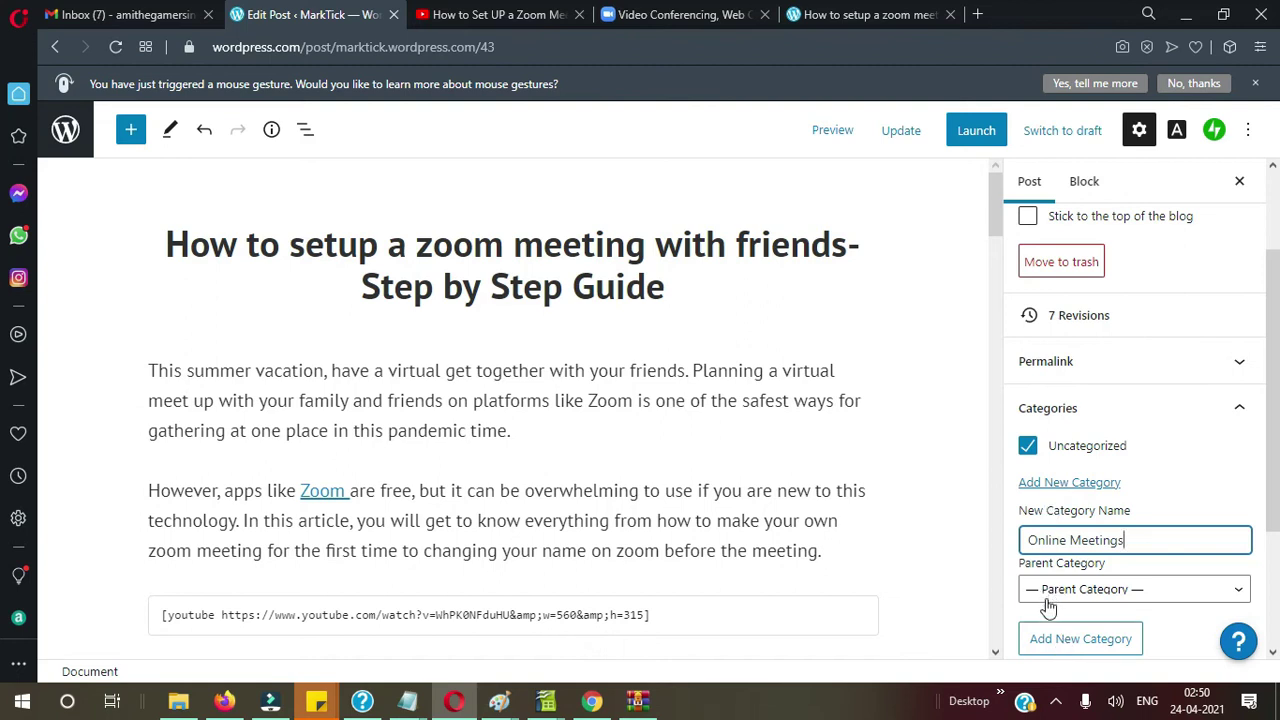
click(1053, 638)
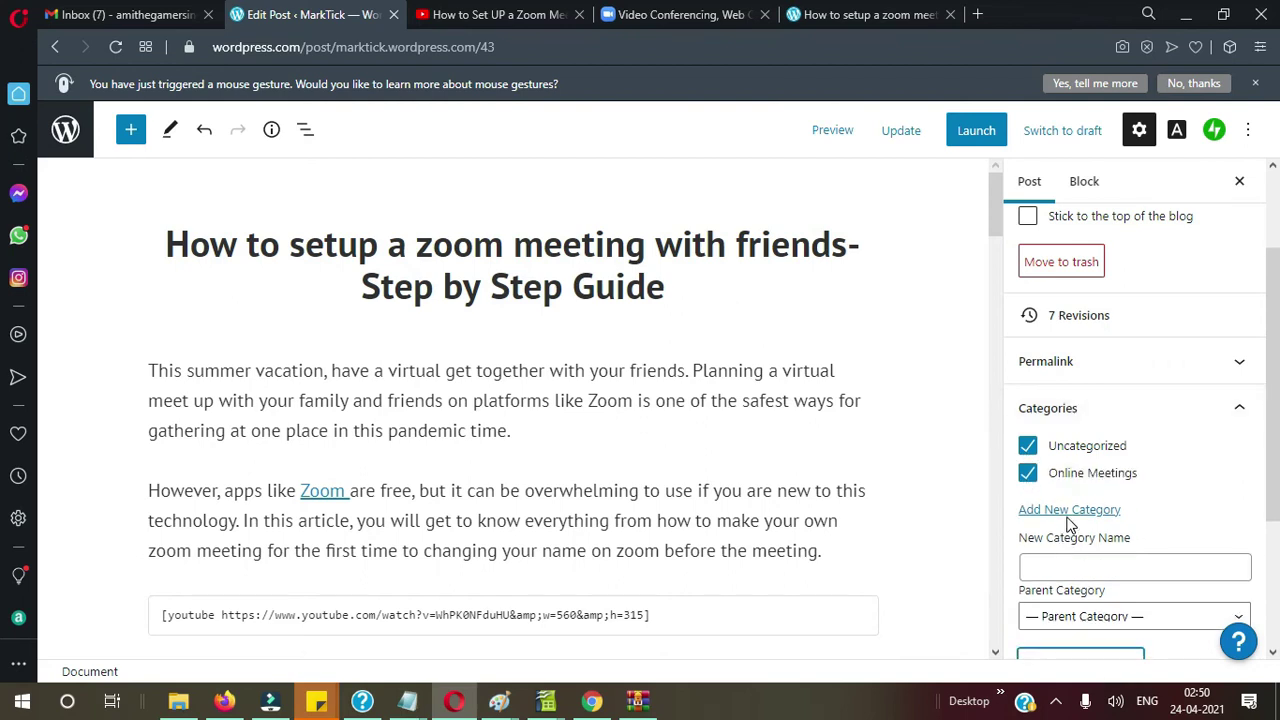
click(1031, 453)
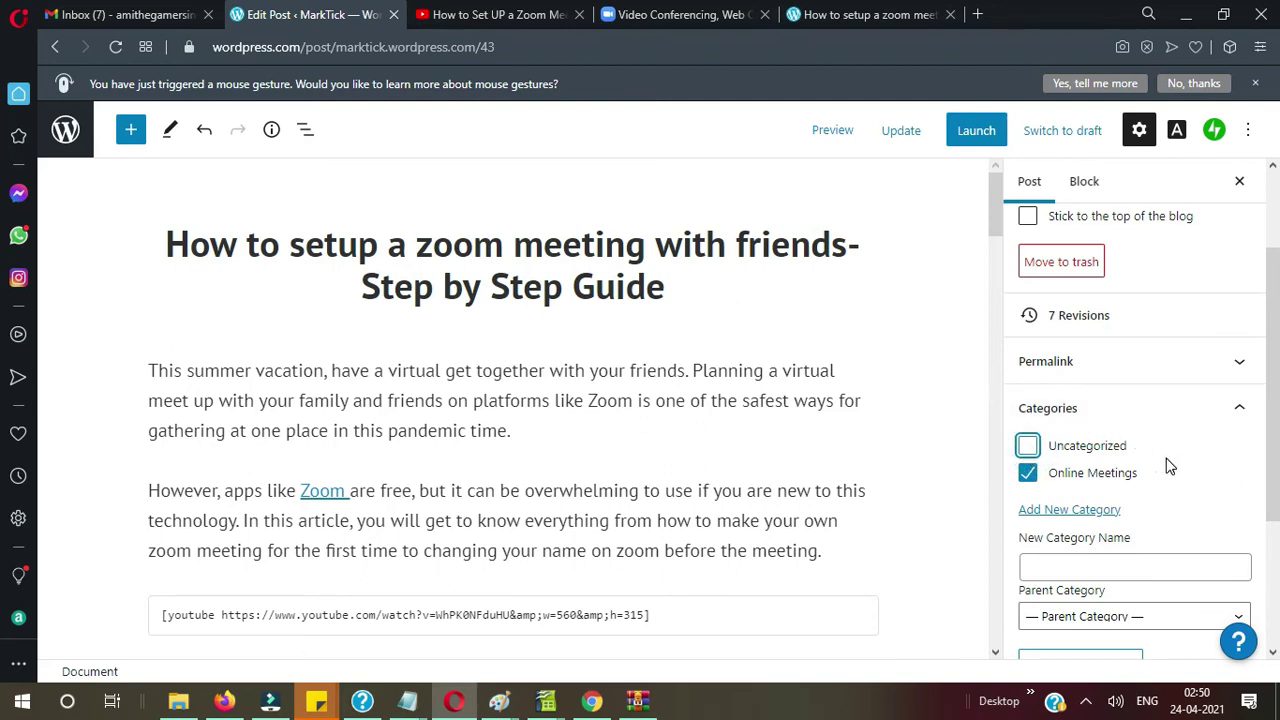
Step: Add a new category "Zoom" with Online Meetings as its parent category
scroll(1170, 467, down, 1)
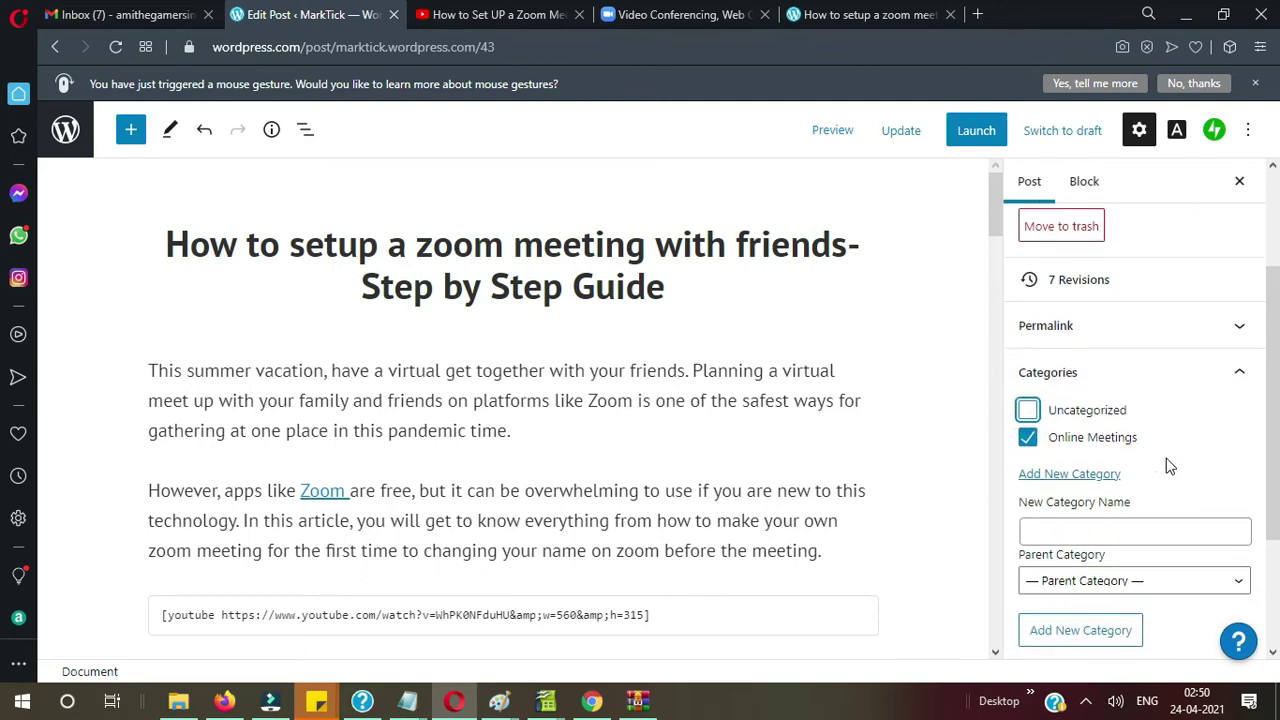
click(1063, 508)
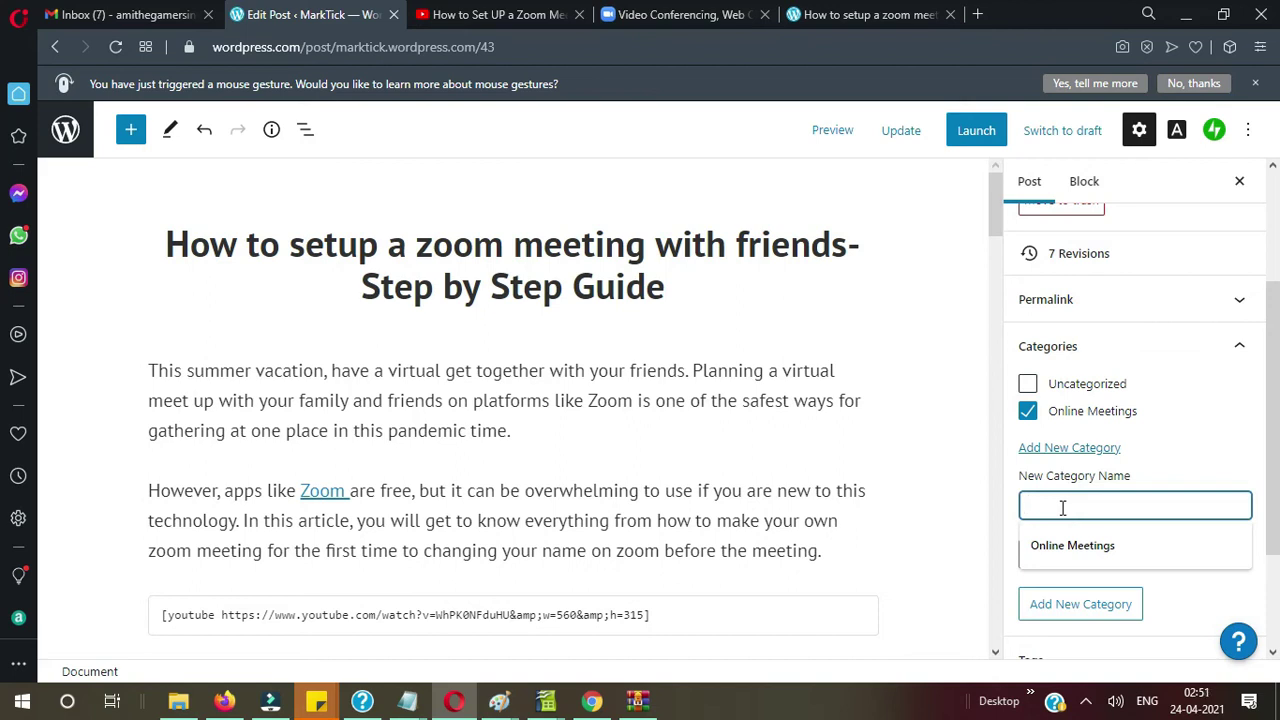
text(Zoom)
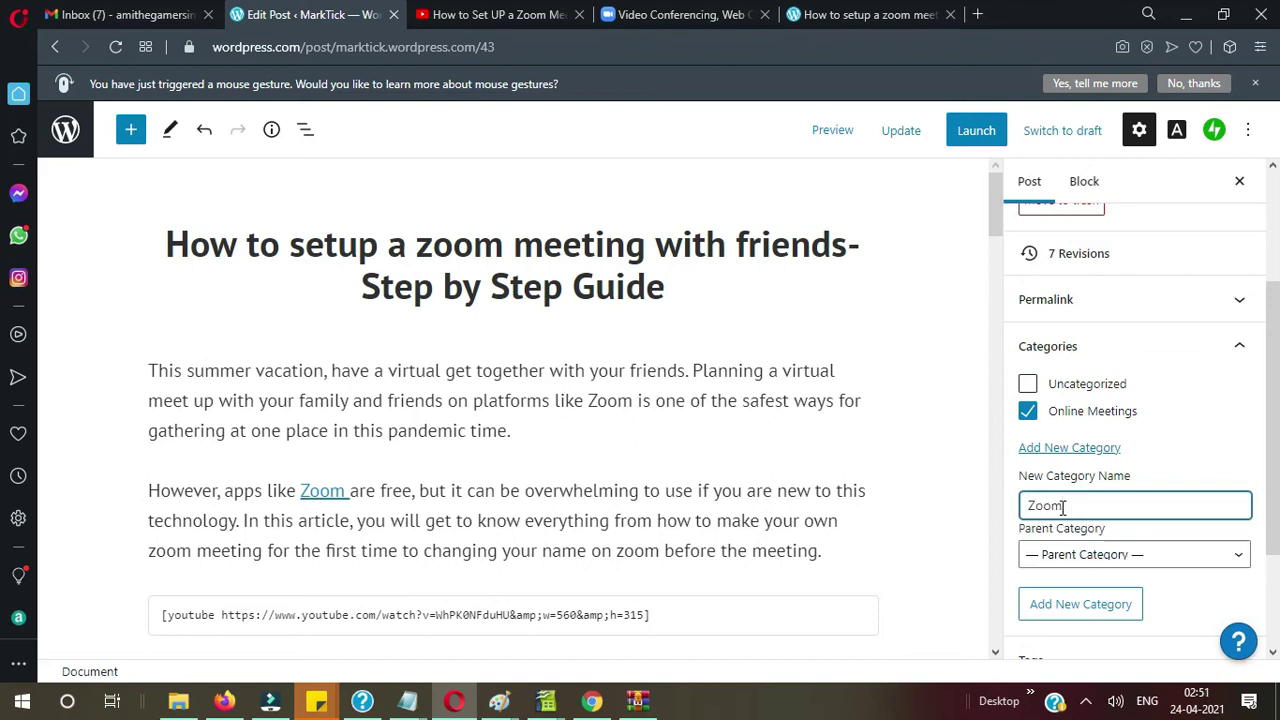
click(1064, 562)
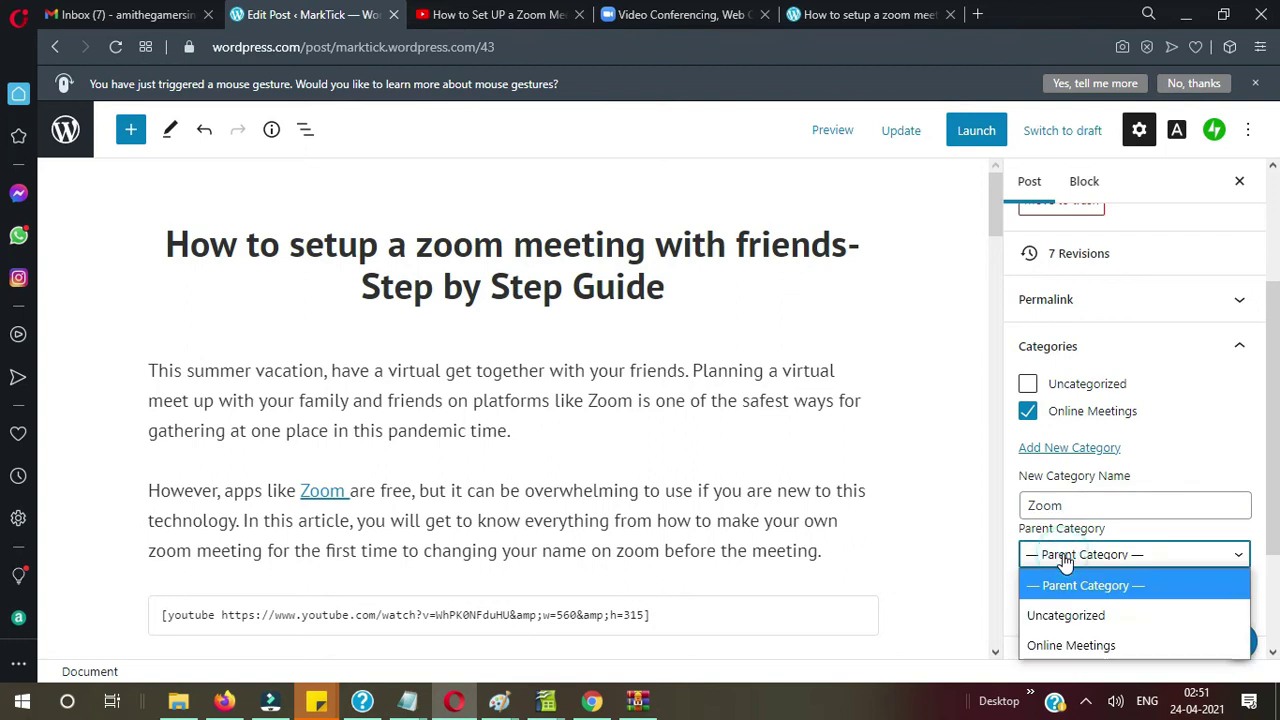
click(1045, 646)
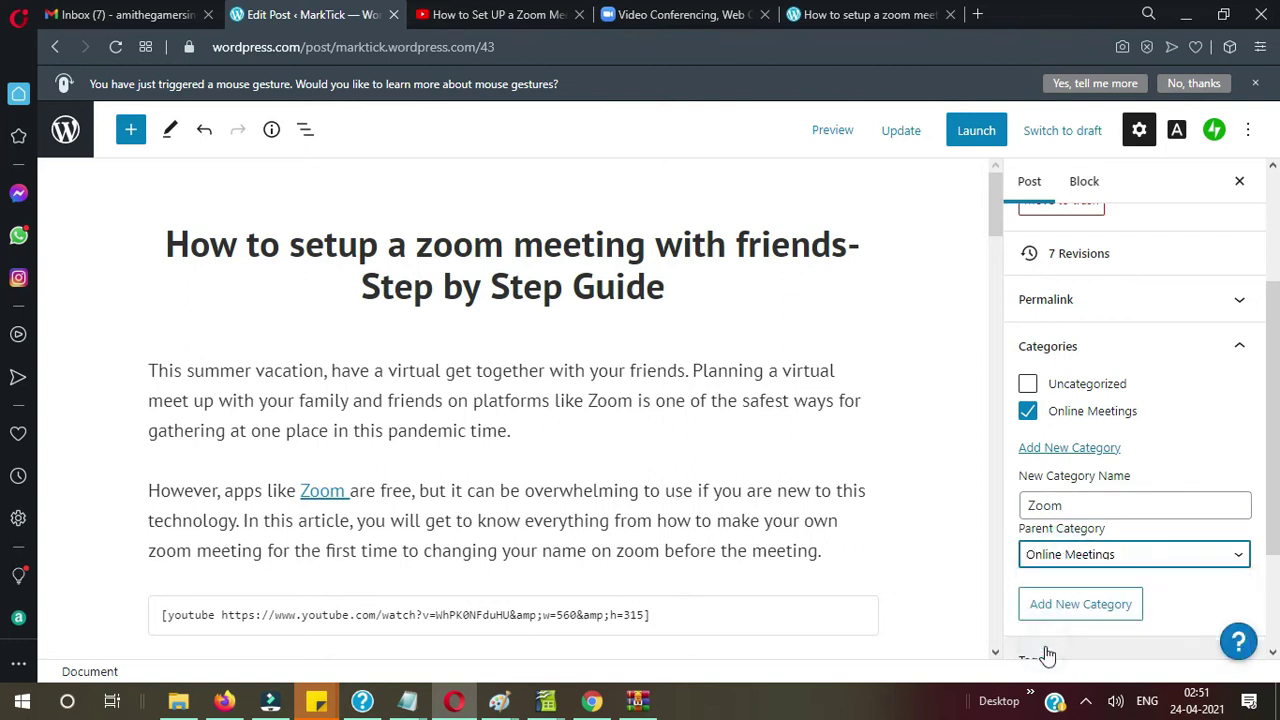
click(1076, 600)
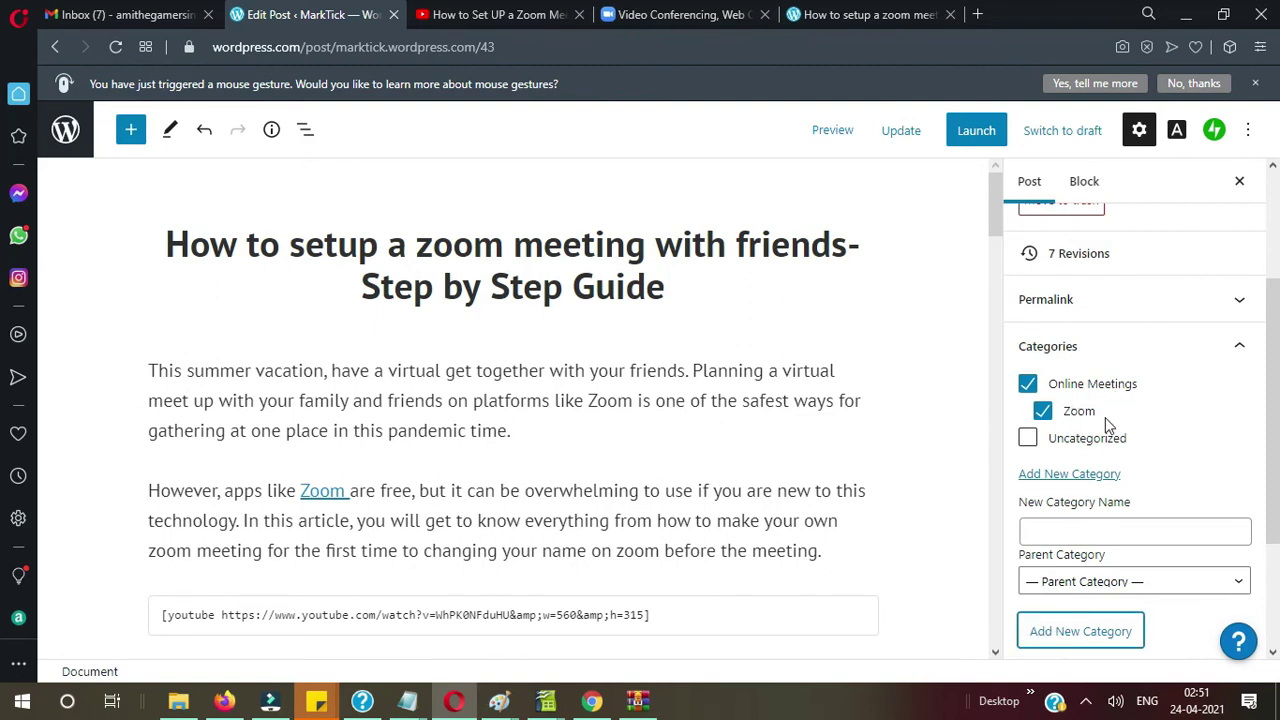
Step: Reload the published post to check the categories listed below its text
click(868, 16)
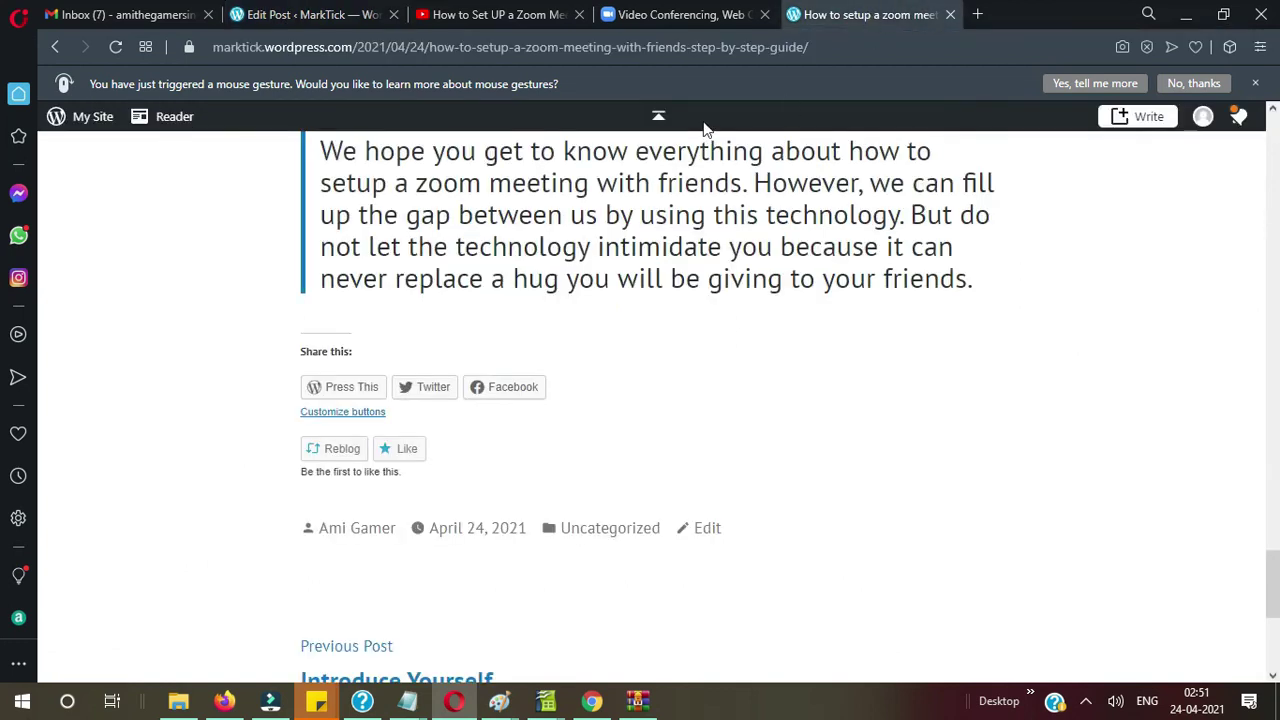
click(677, 49)
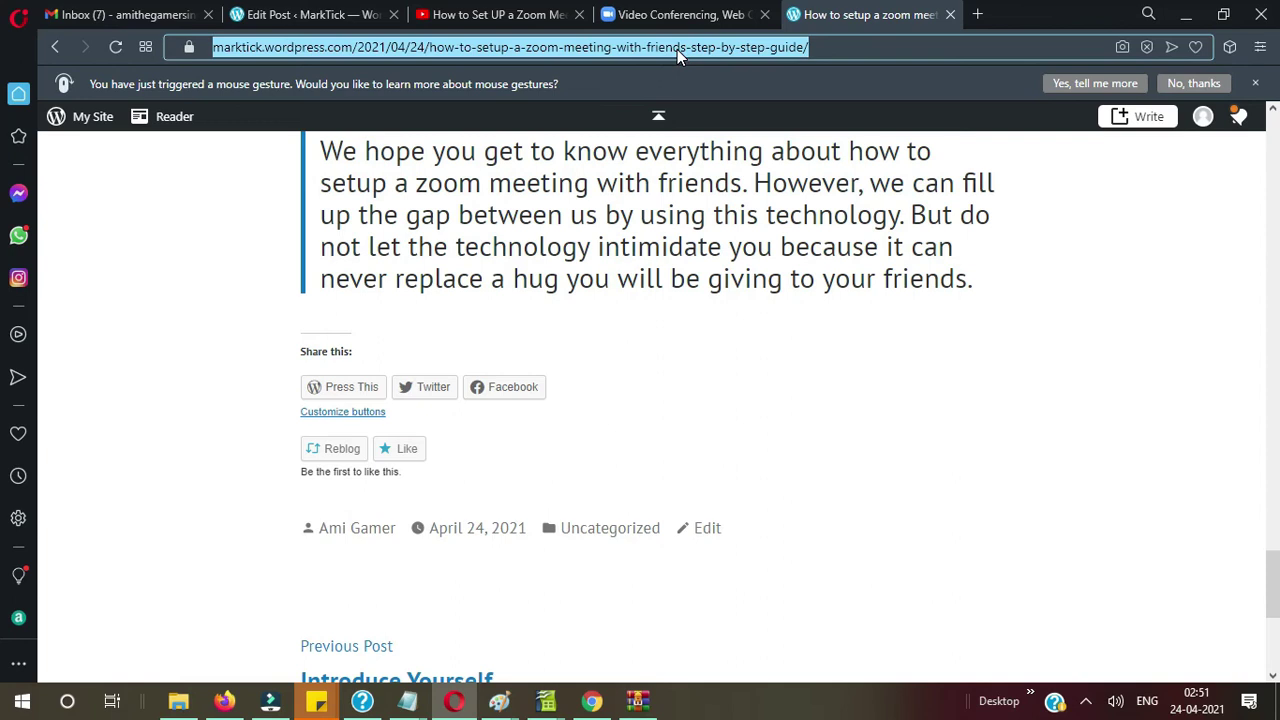
key(Return)
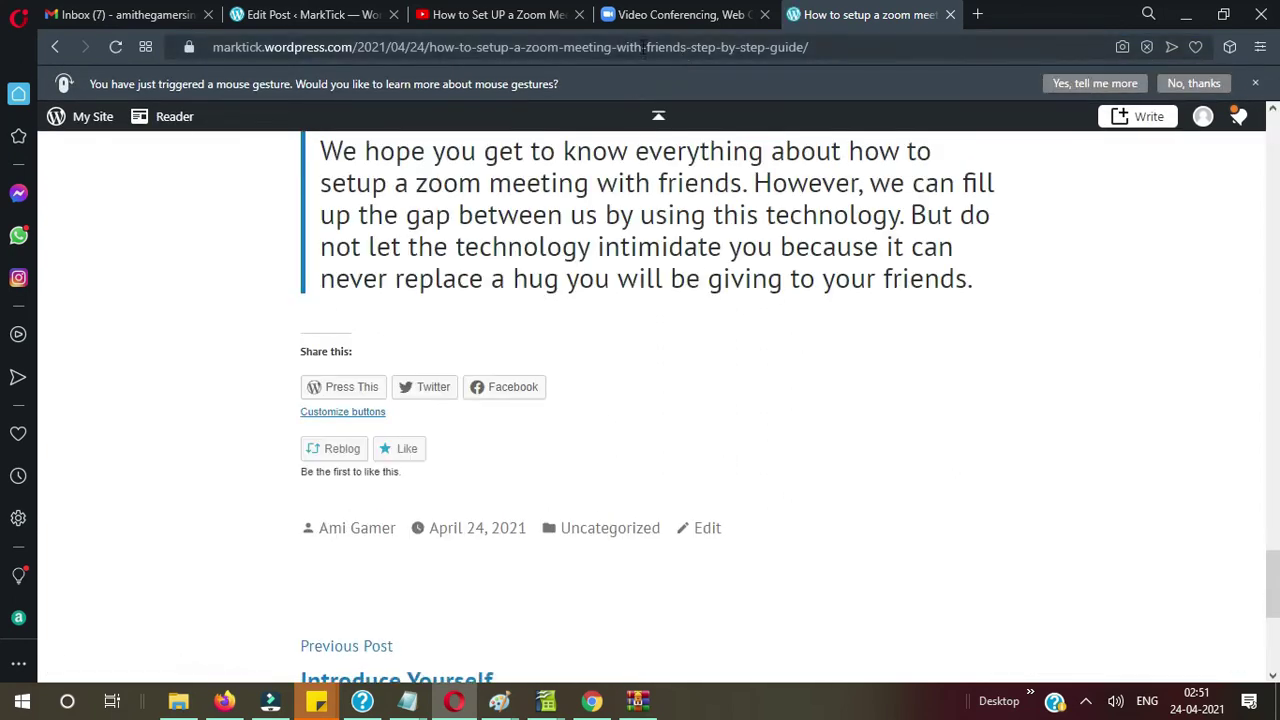
click(643, 47)
click(647, 23)
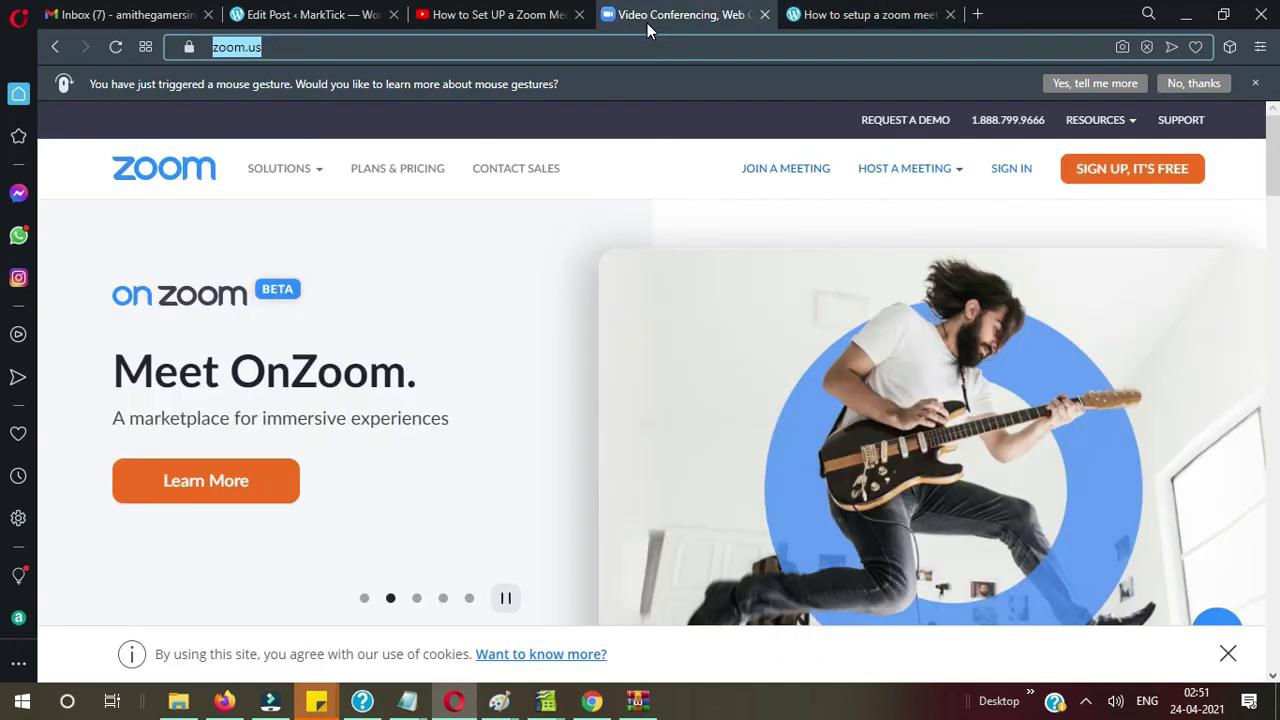
Step: Update the post with its new categories and reload the published page to check them
click(318, 24)
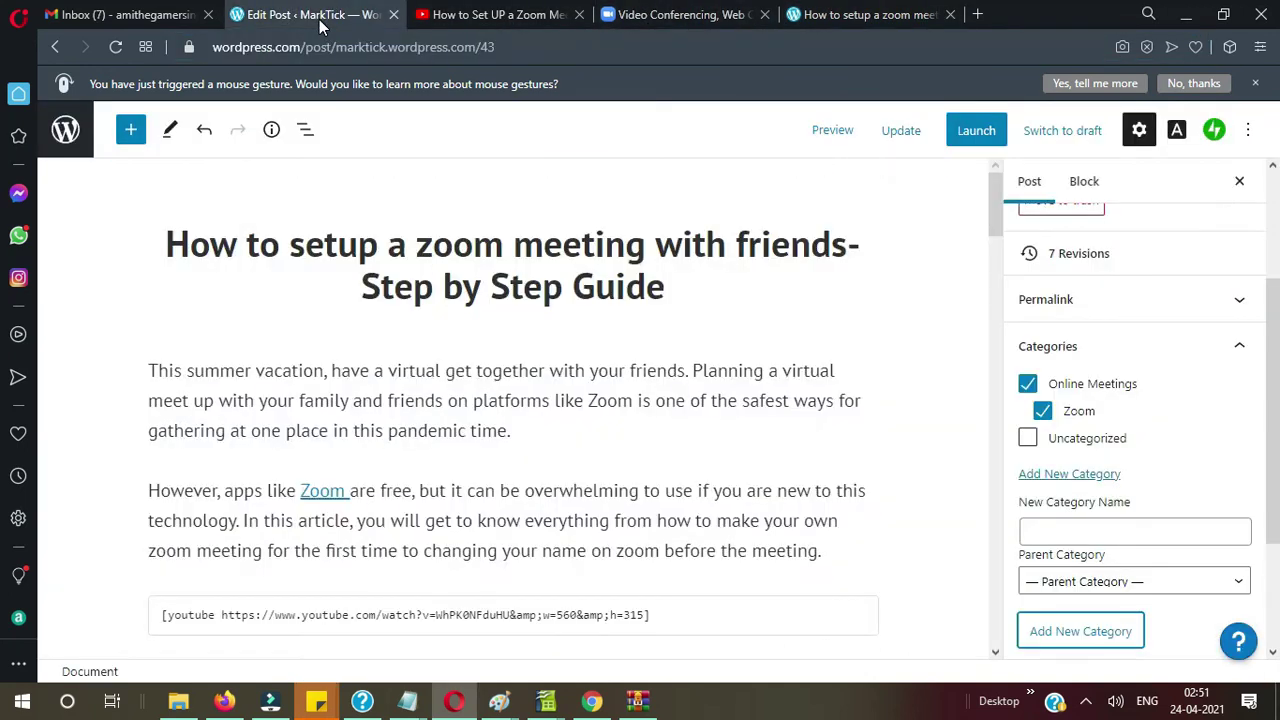
click(897, 135)
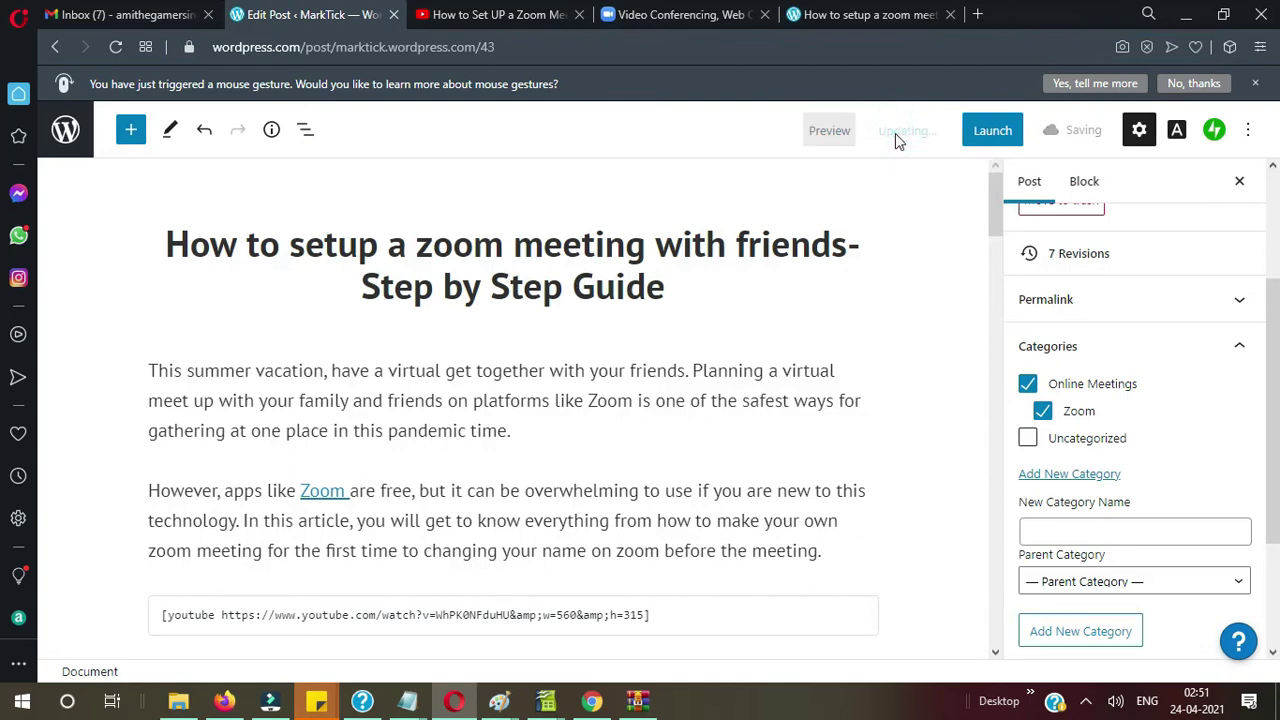
click(857, 16)
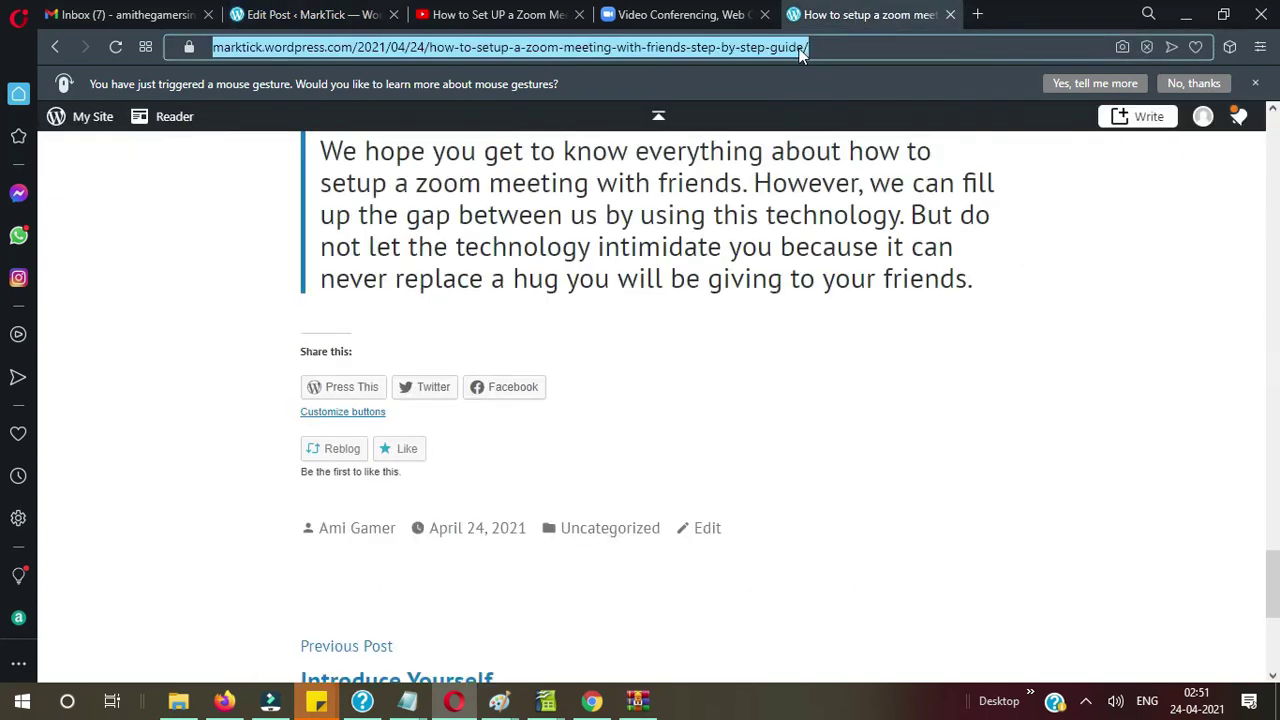
key(Return)
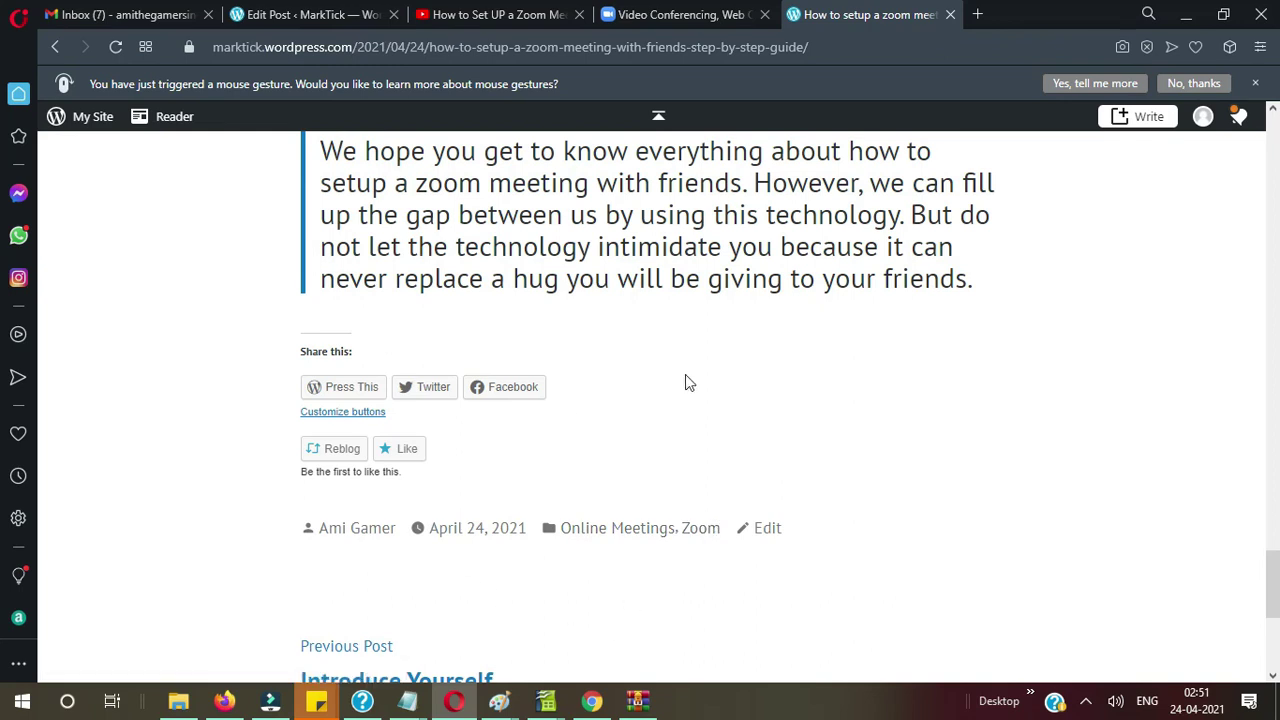
scroll(686, 378, down, 4)
scroll(690, 382, up, 20)
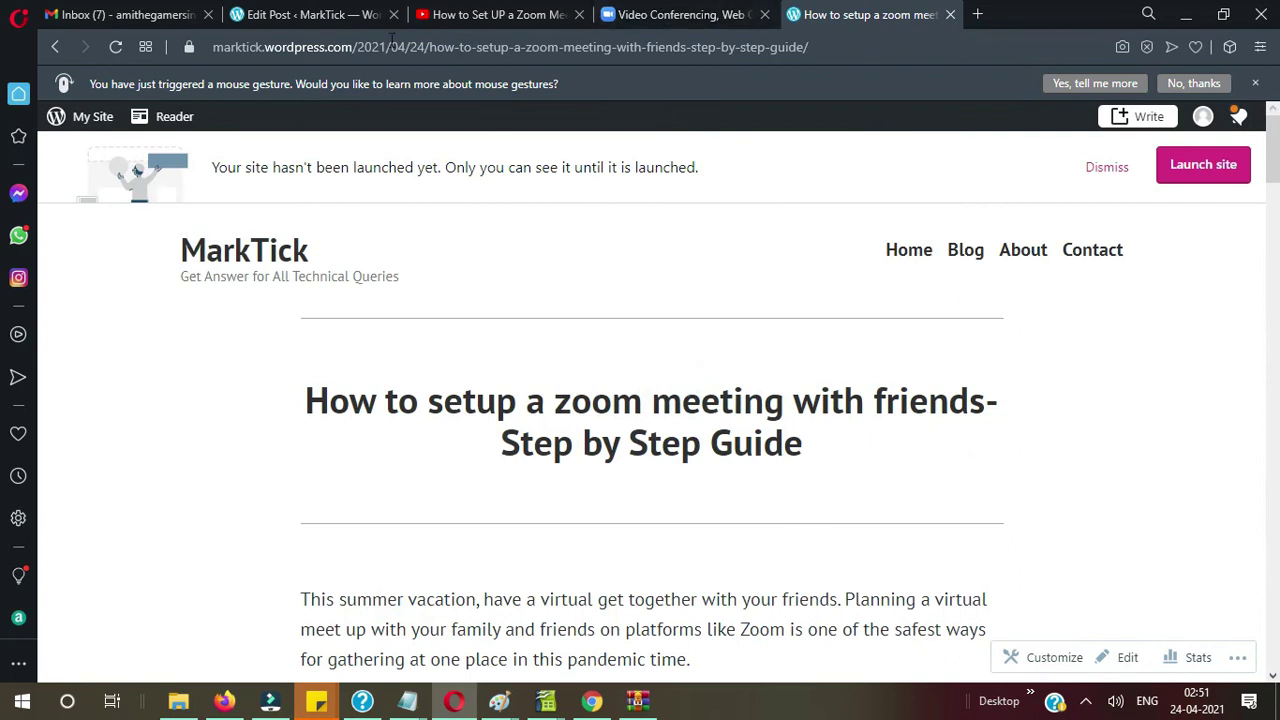
Step: Launch the site with the free plan, skipping the domain purchase and keeping the address marktick.wordpress.com
click(310, 15)
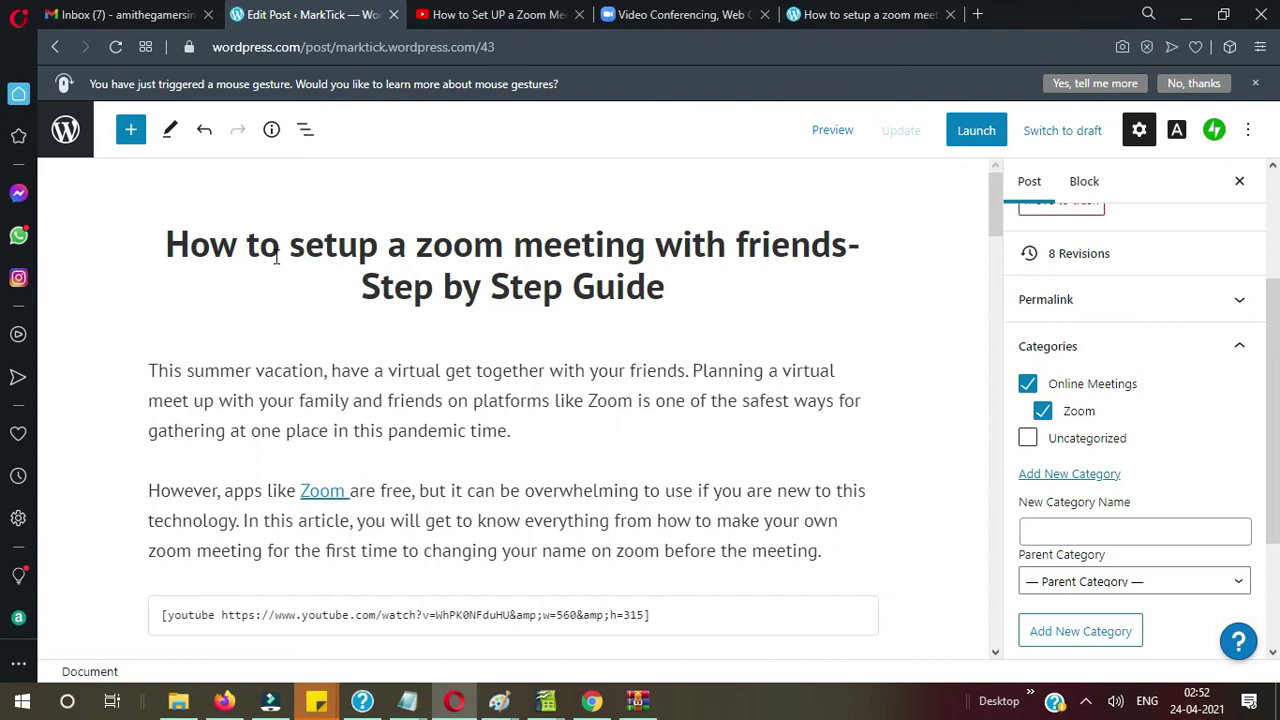
click(976, 140)
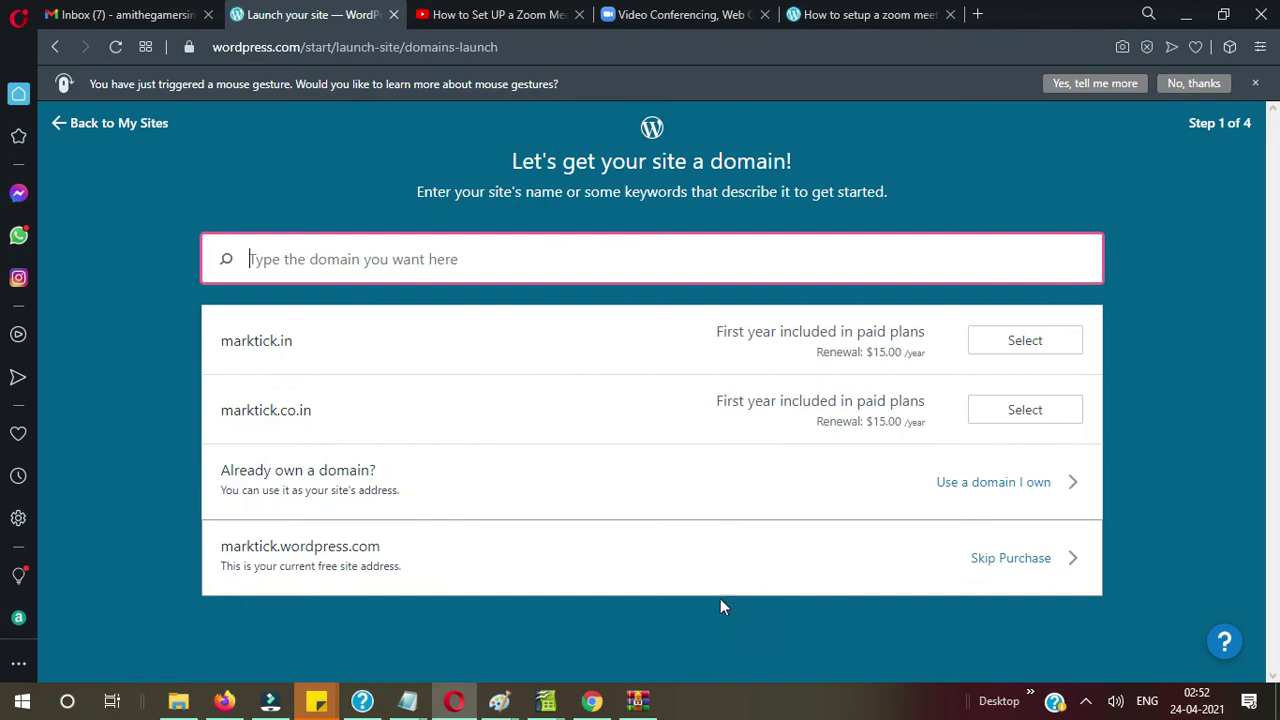
click(1001, 566)
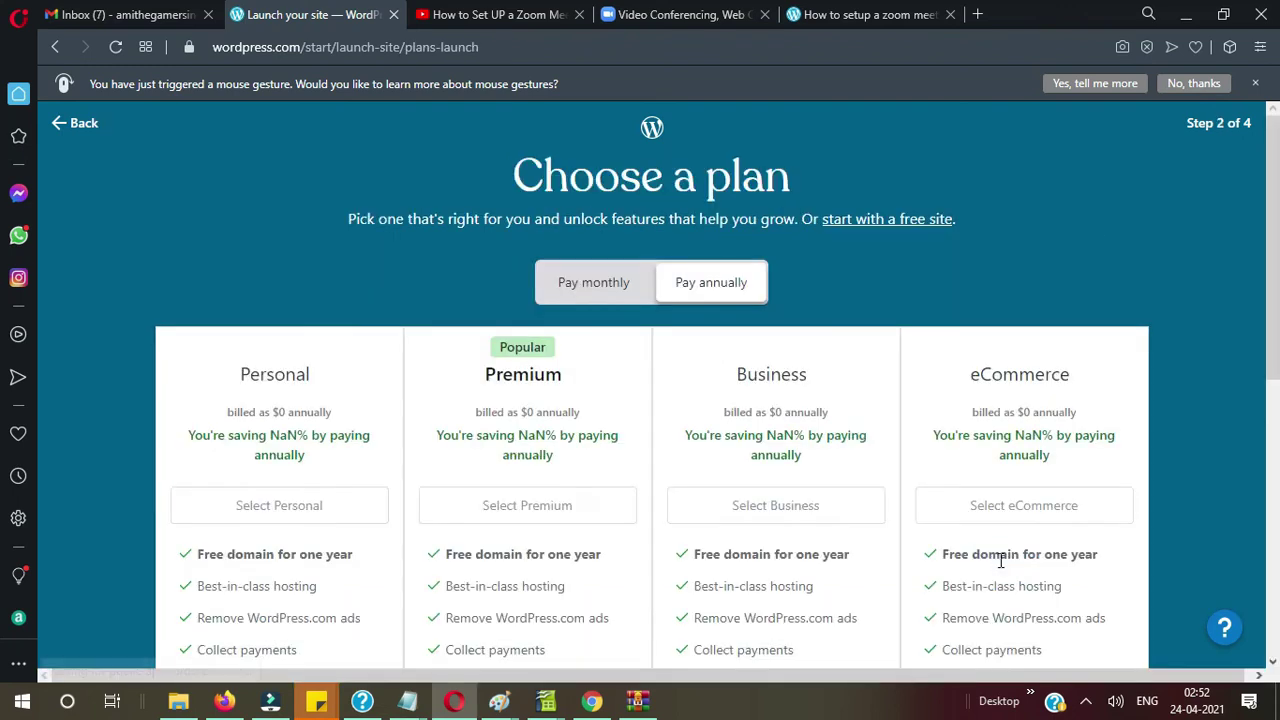
scroll(907, 276, down, 5)
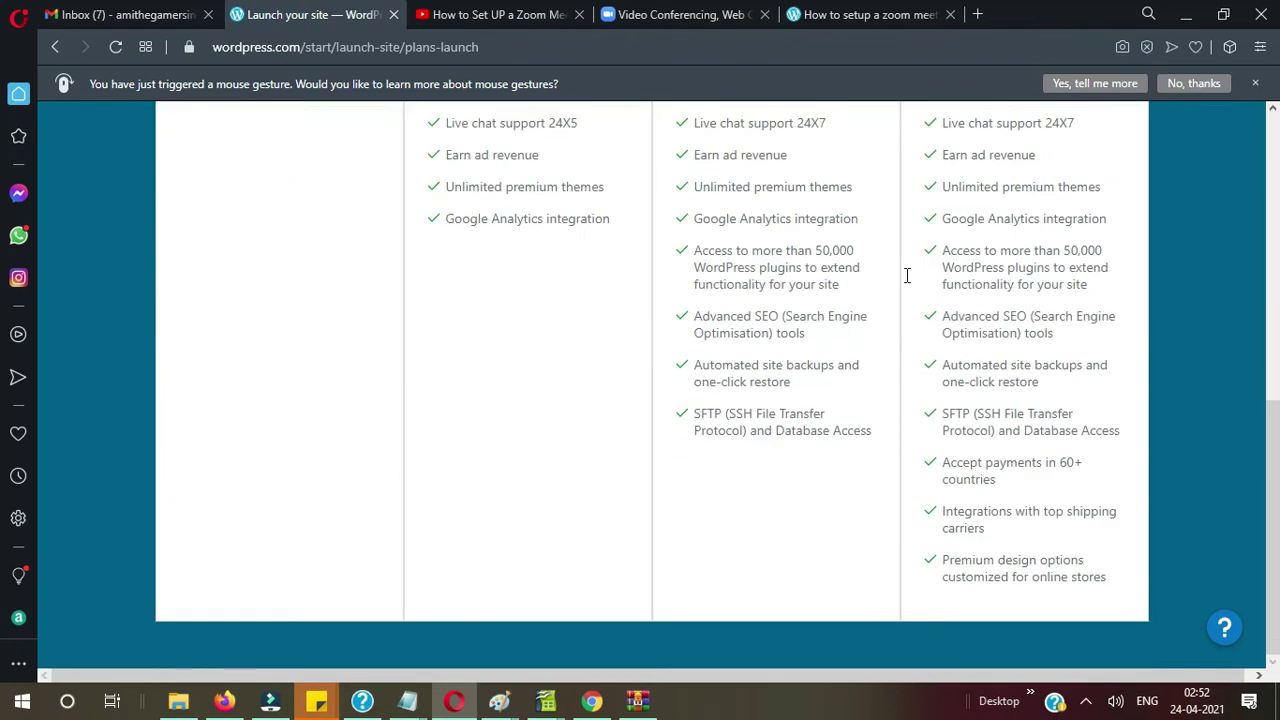
scroll(907, 276, up, 5)
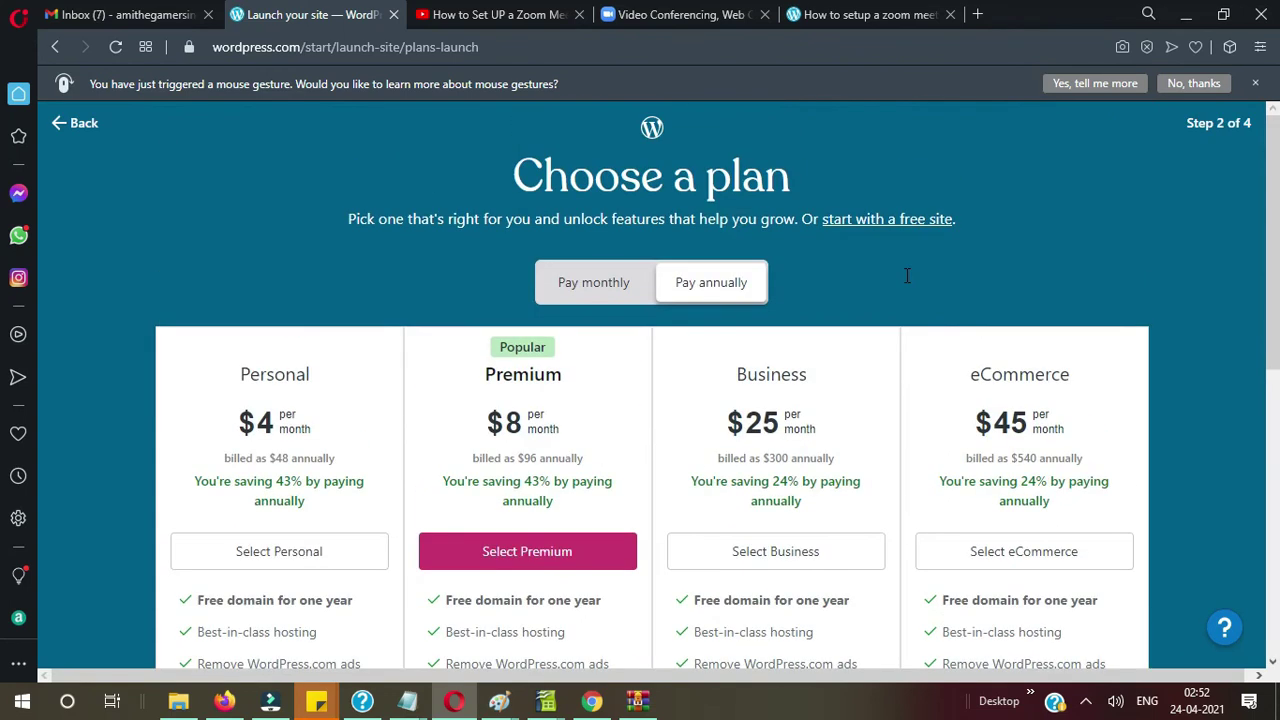
click(889, 221)
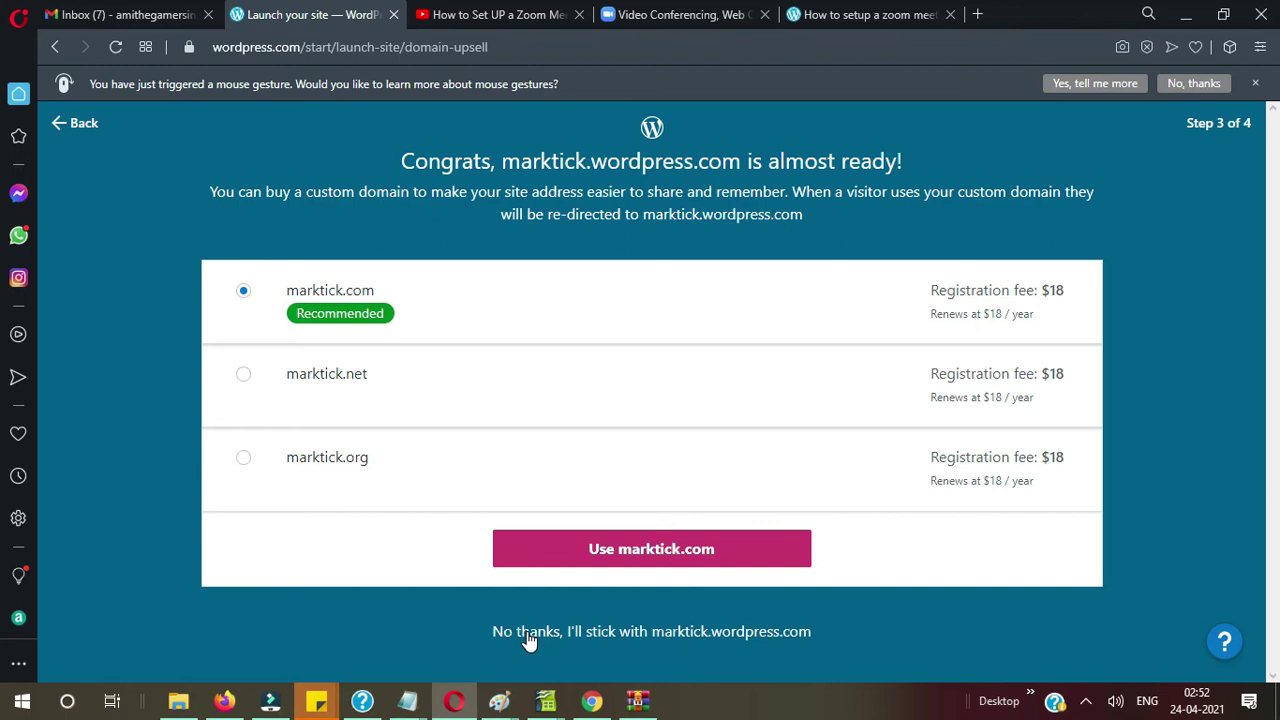
click(607, 635)
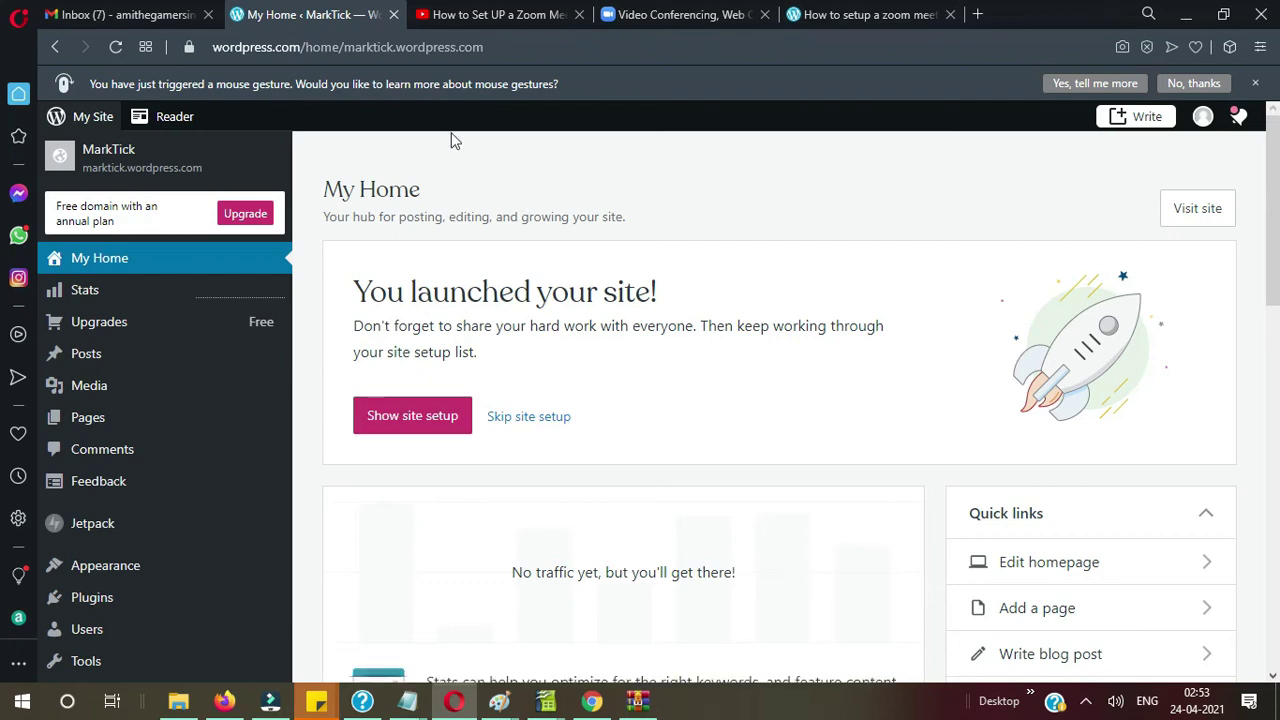
Step: View the launched site's home page from its header down to the footer, and close it again
click(1201, 210)
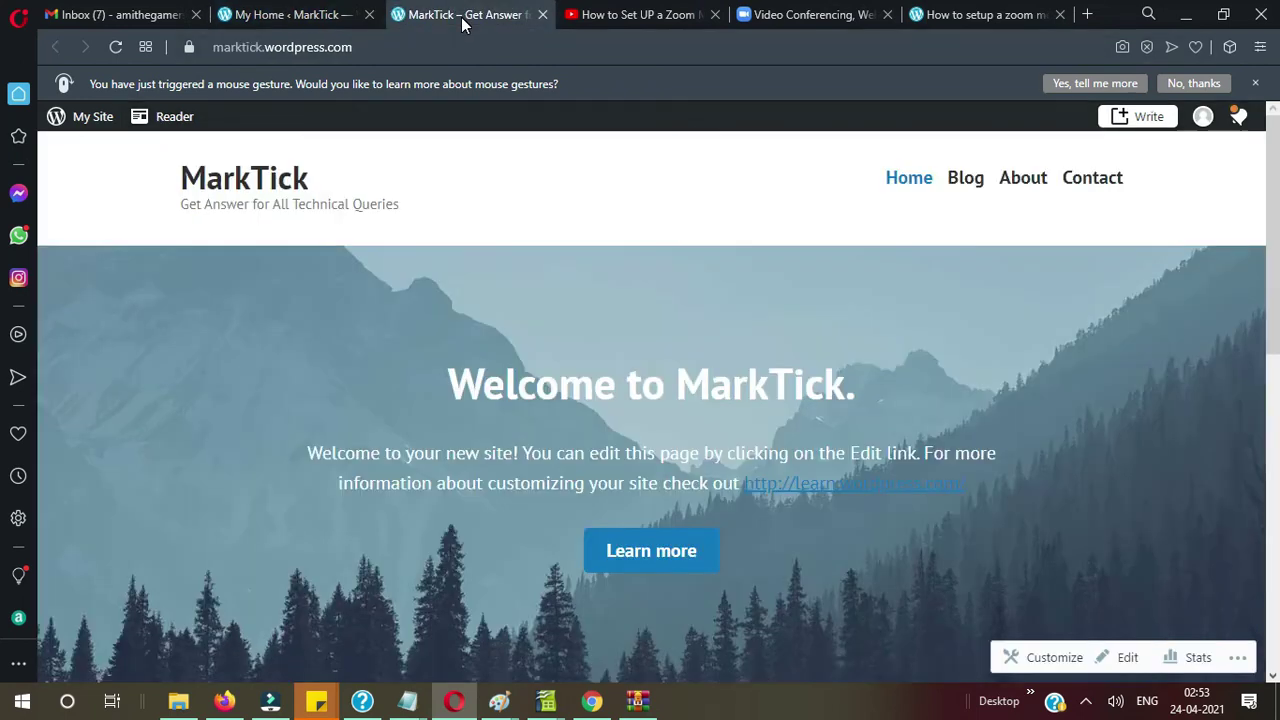
key(End)
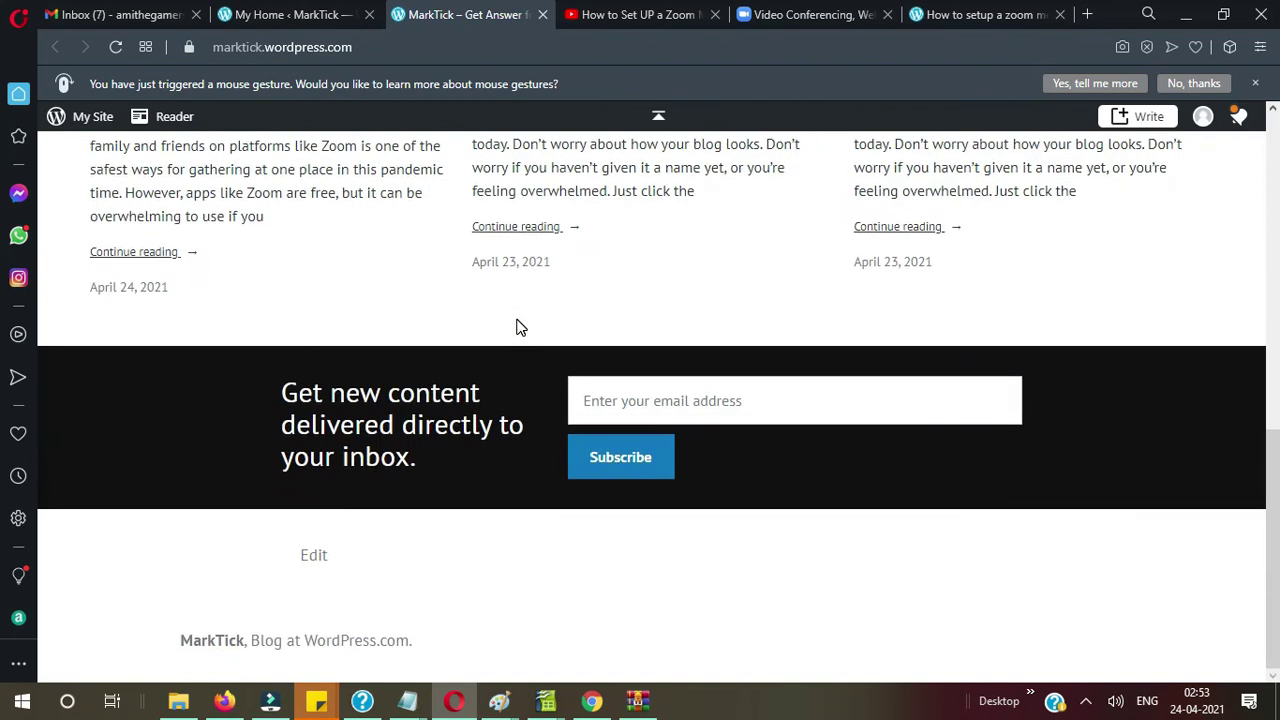
key(Home)
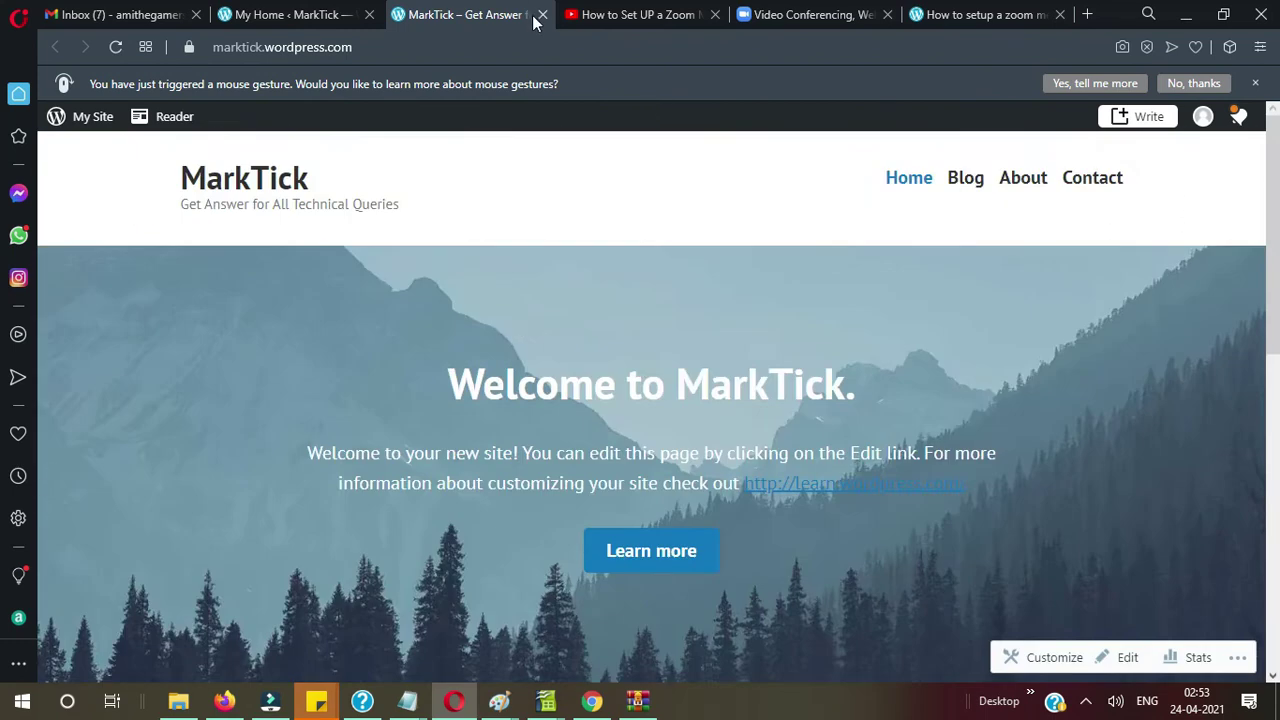
click(541, 15)
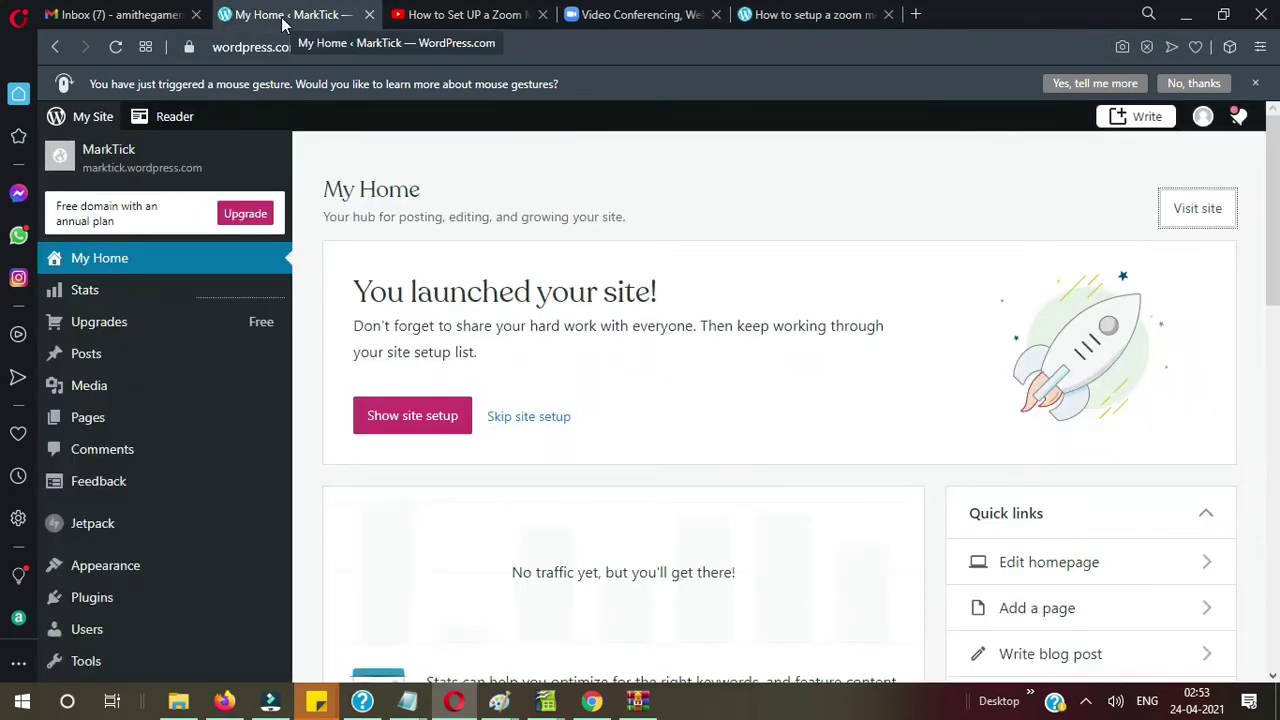
Step: Look through the live site's Contact, About and Home pages via its navigation menu
click(808, 28)
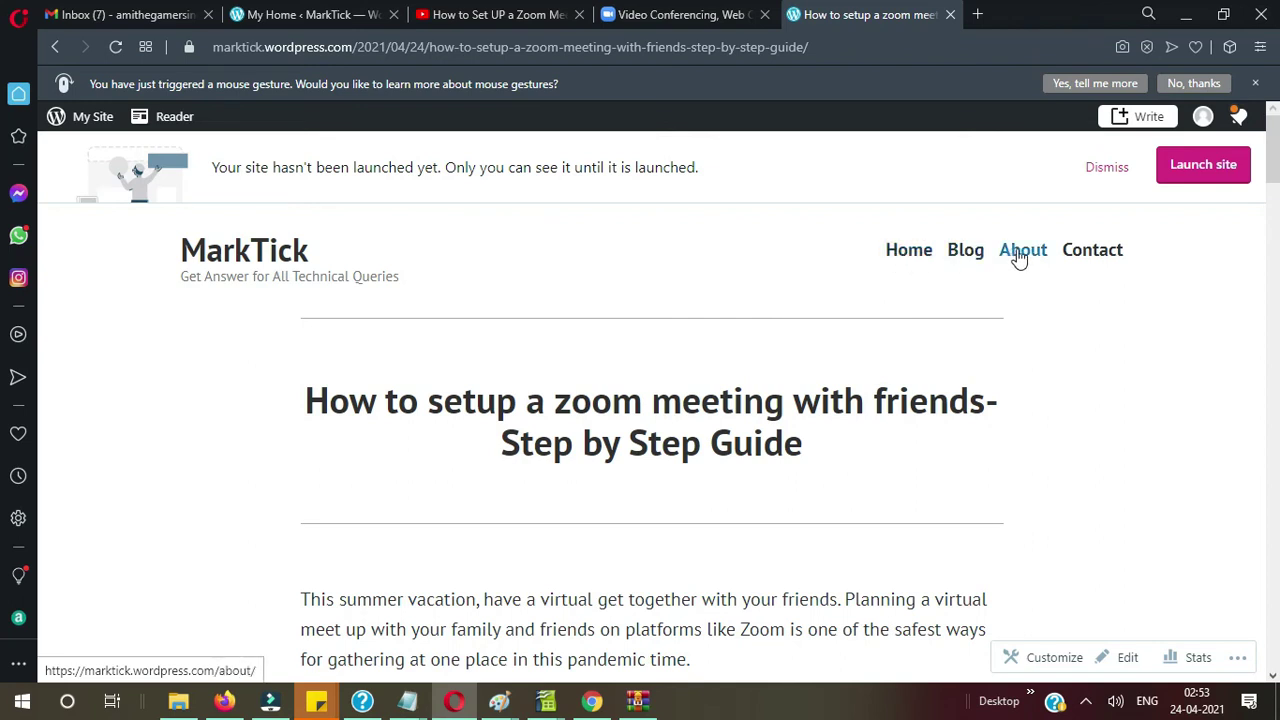
click(1071, 263)
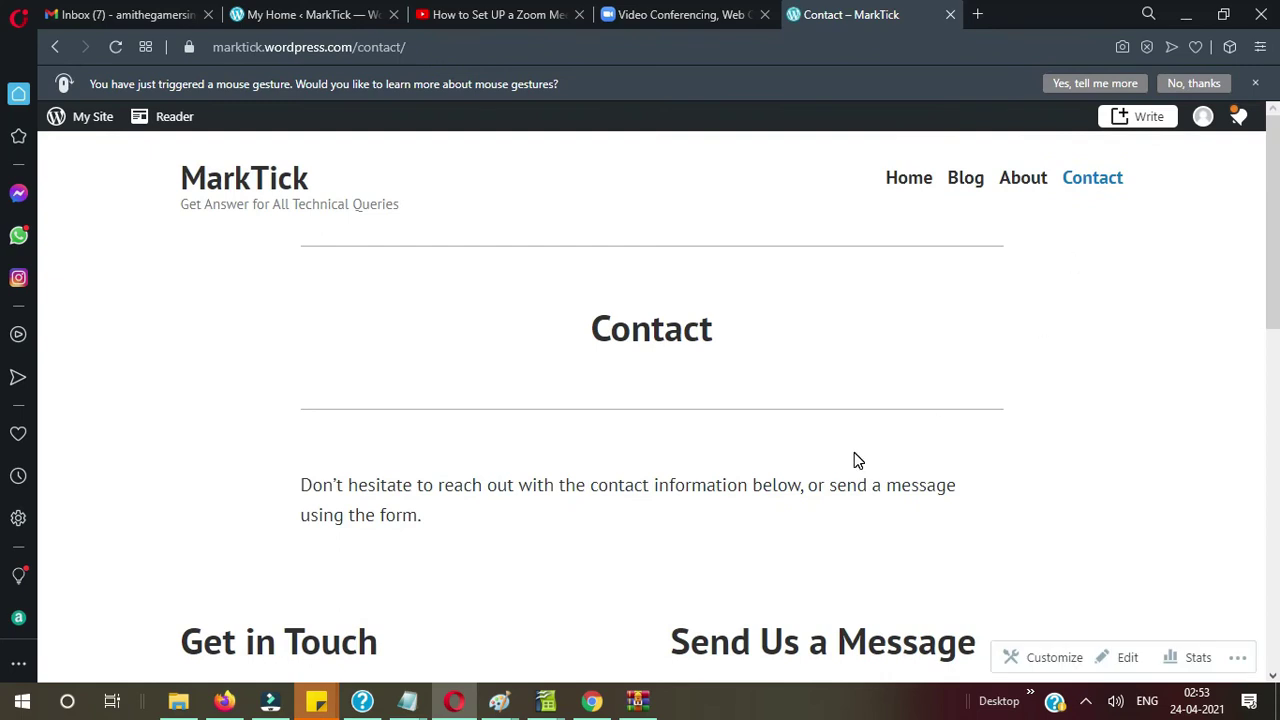
scroll(856, 460, down, 3)
scroll(856, 460, up, 3)
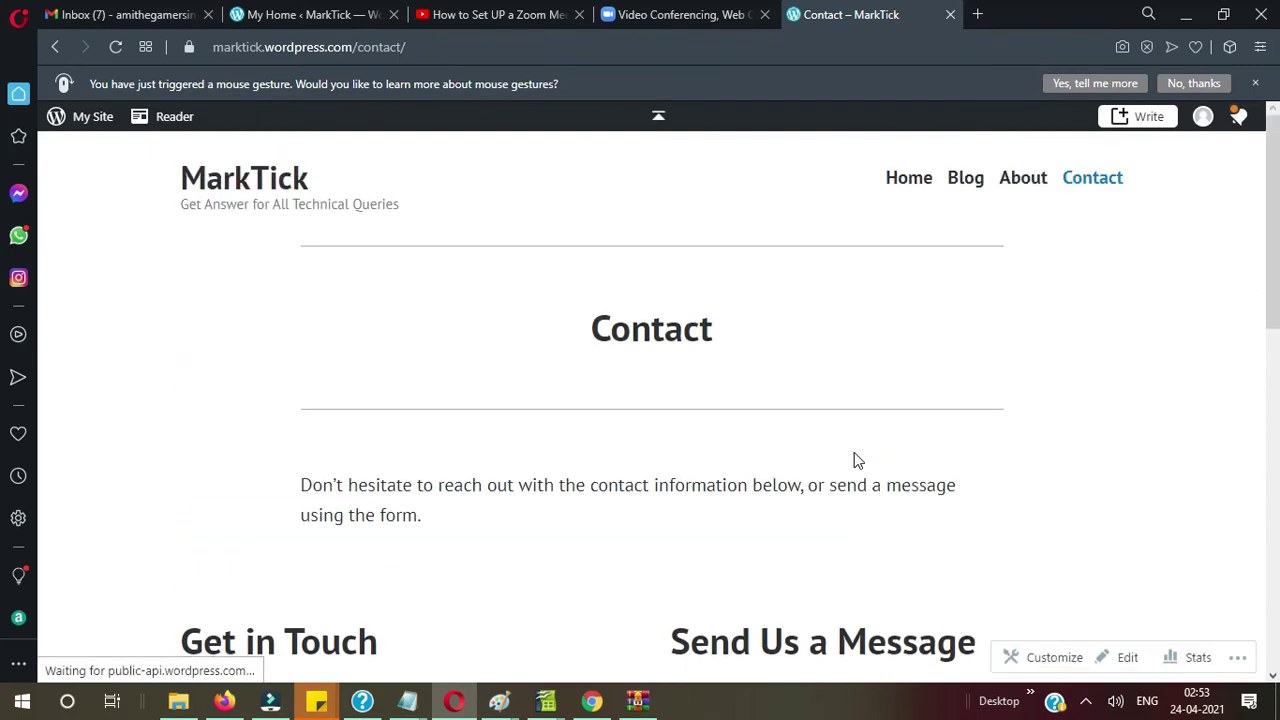
click(1025, 184)
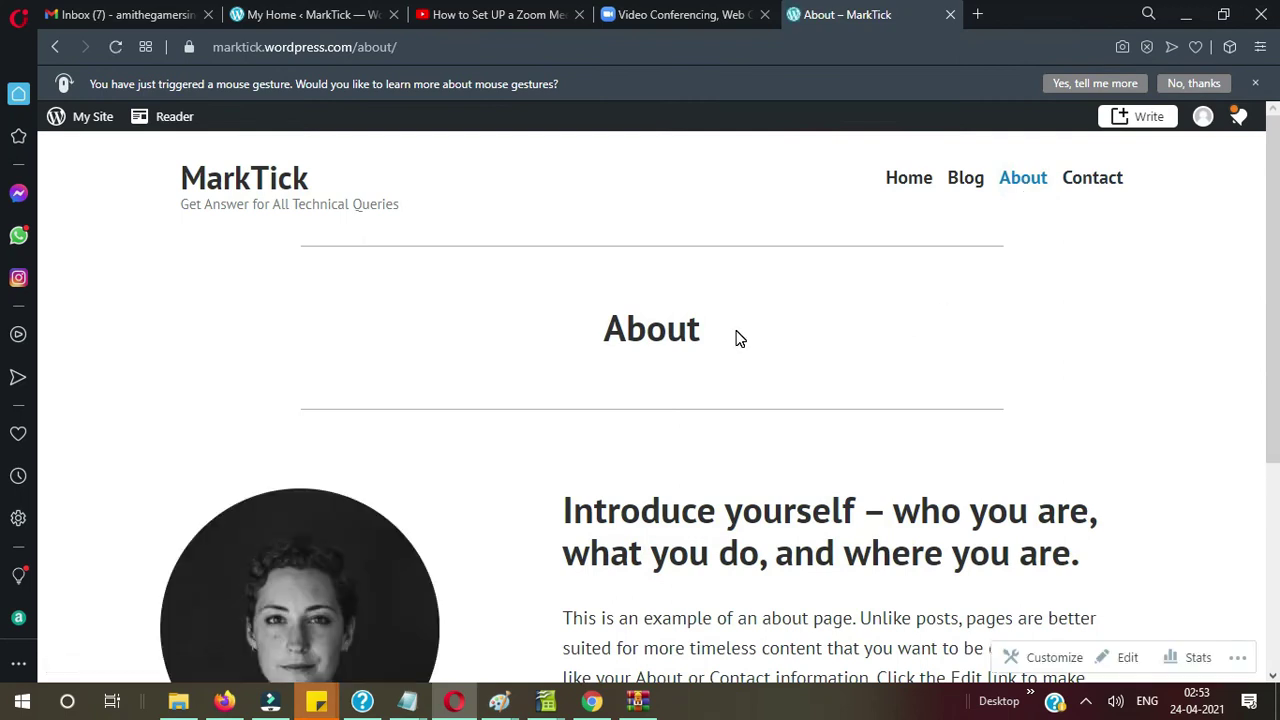
scroll(737, 338, down, 3)
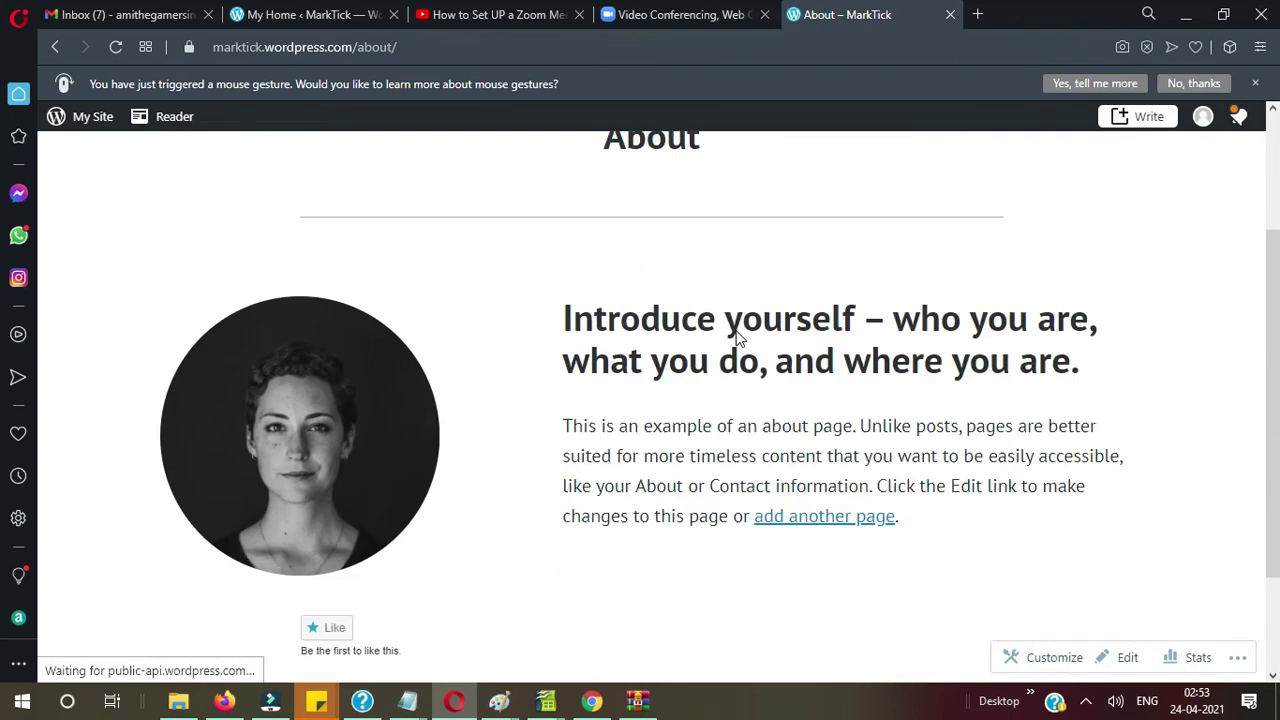
scroll(737, 331, up, 3)
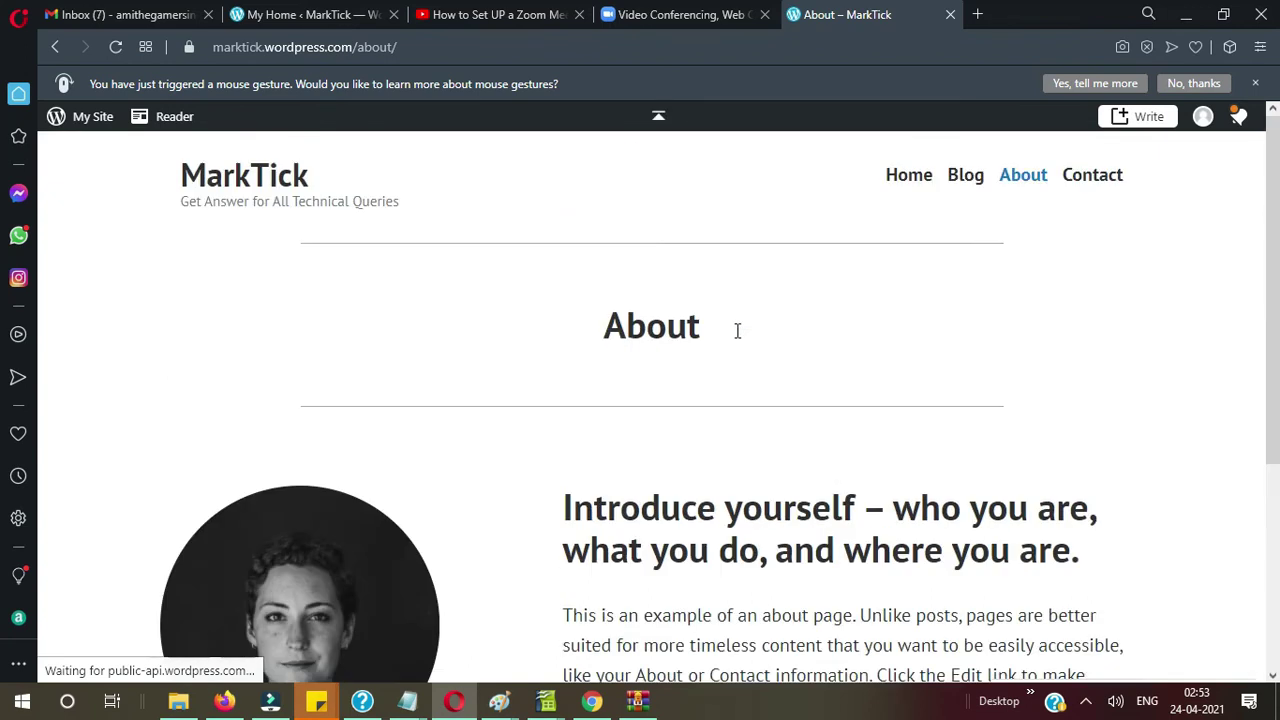
click(900, 195)
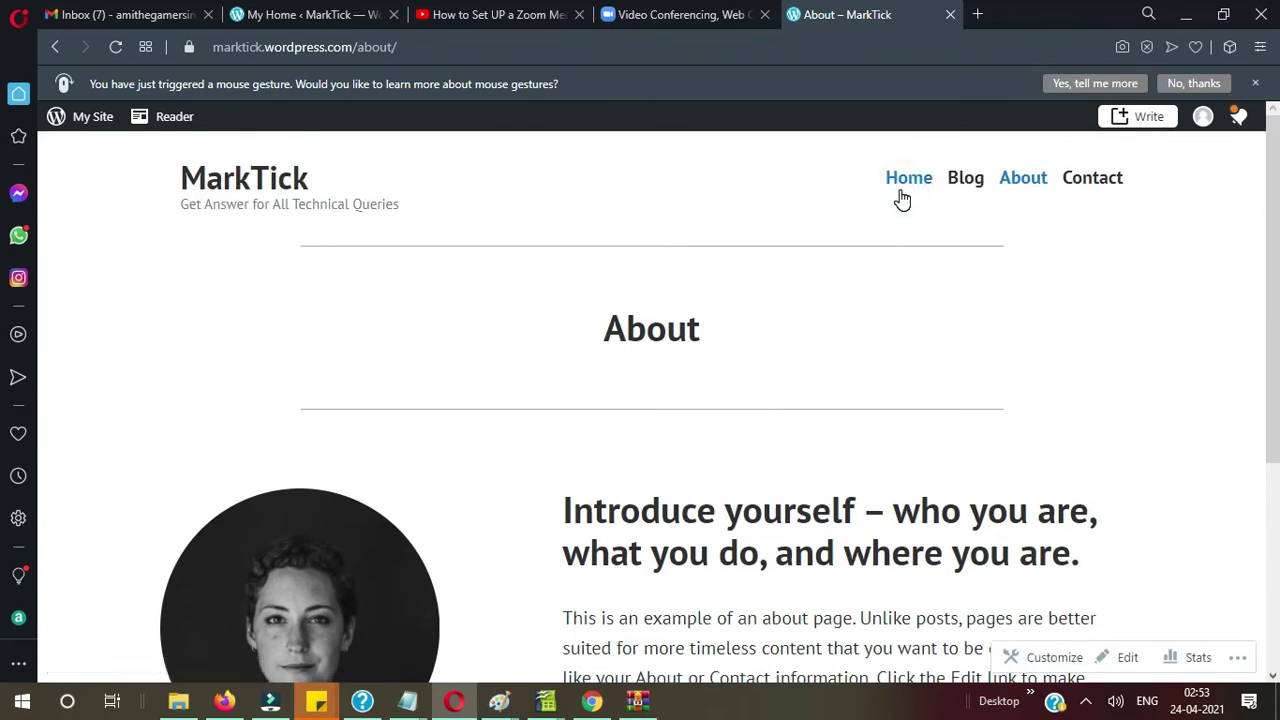
click(903, 190)
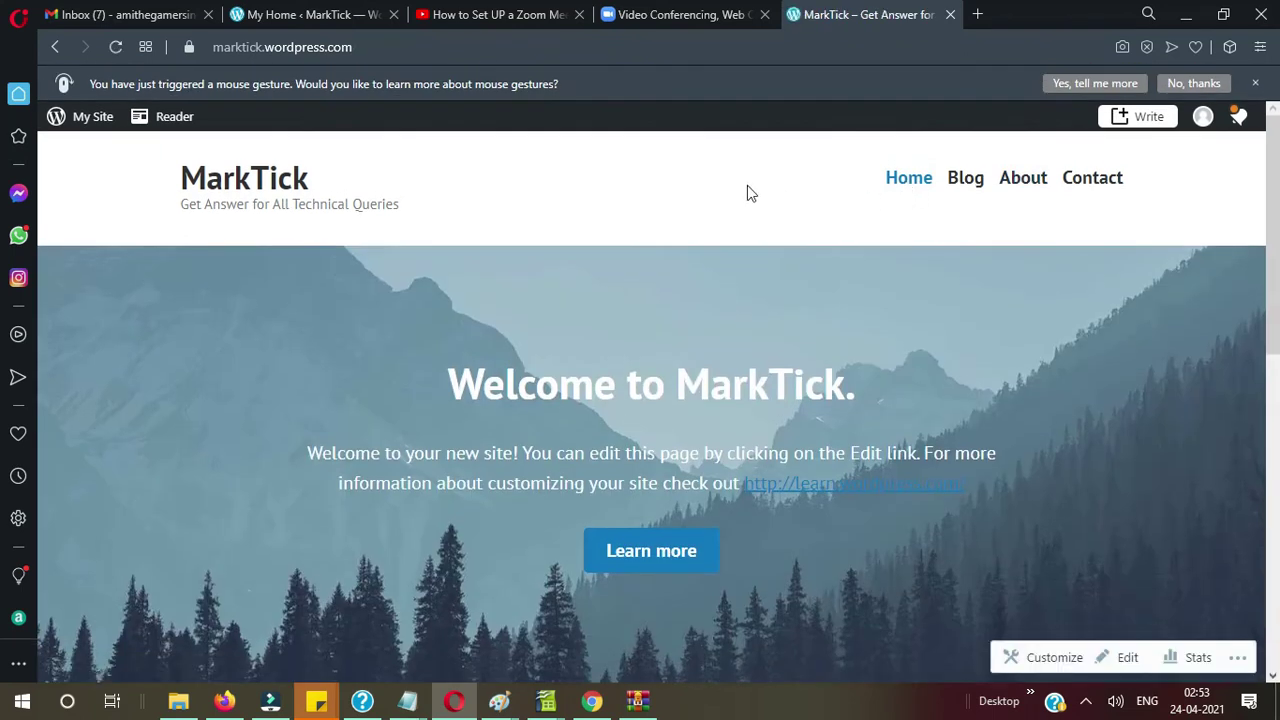
Step: Open the site's Primary menu for editing in the Customizer
click(392, 14)
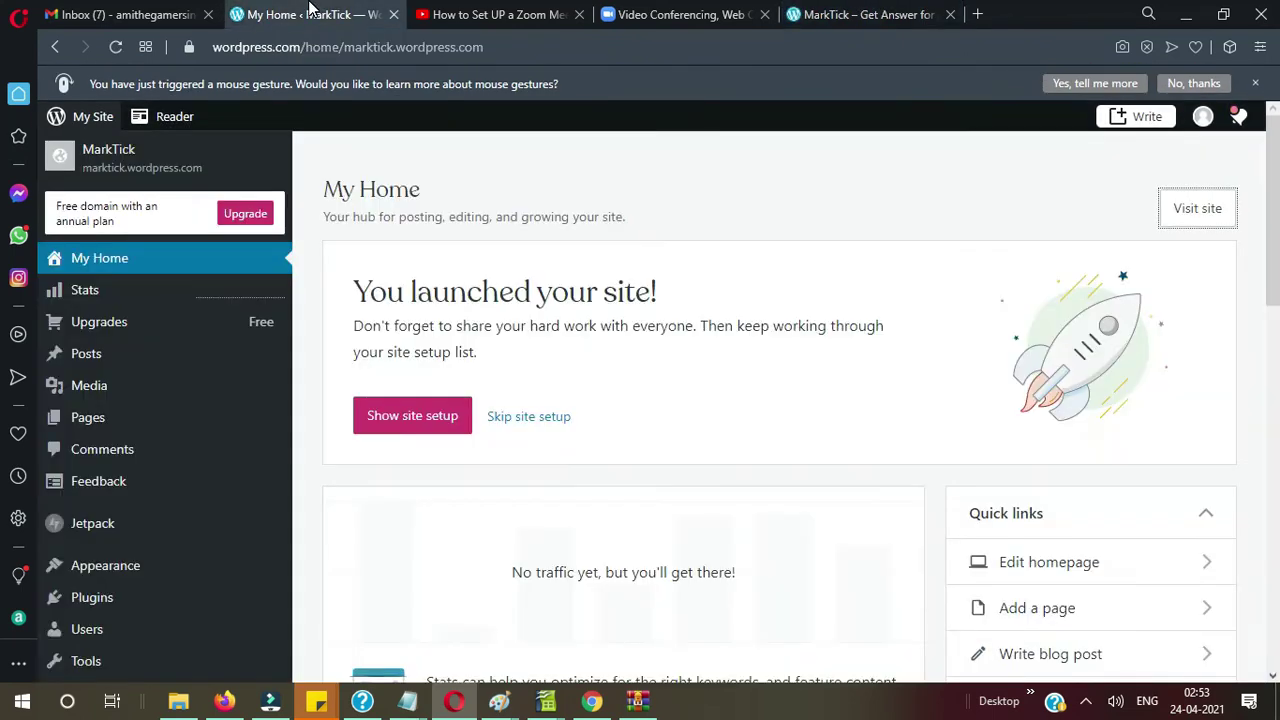
mouse_move(155, 570)
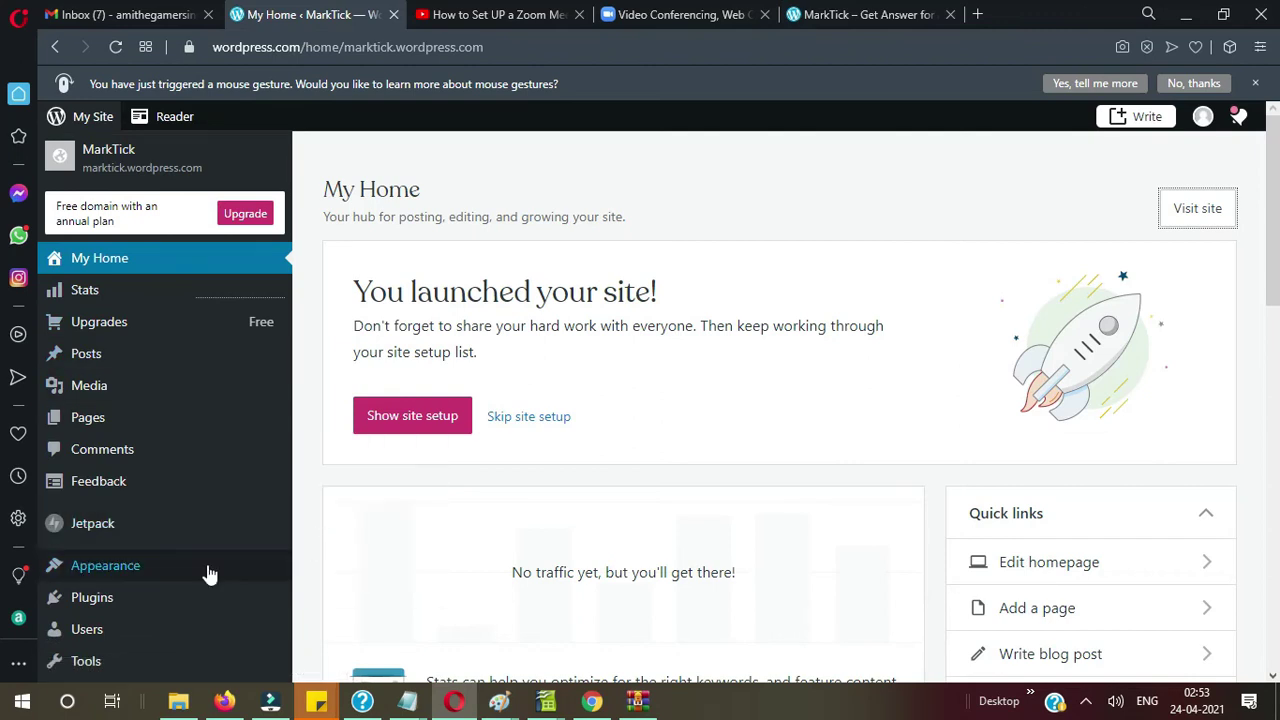
mouse_move(206, 574)
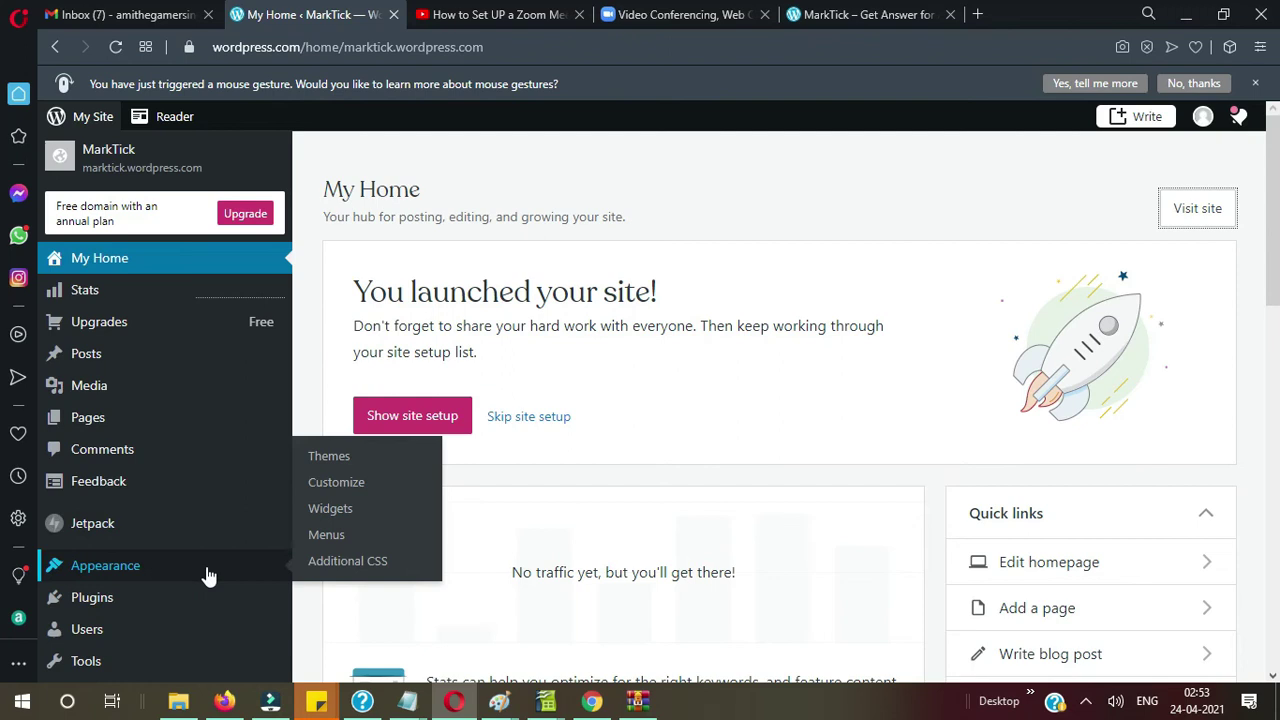
click(314, 534)
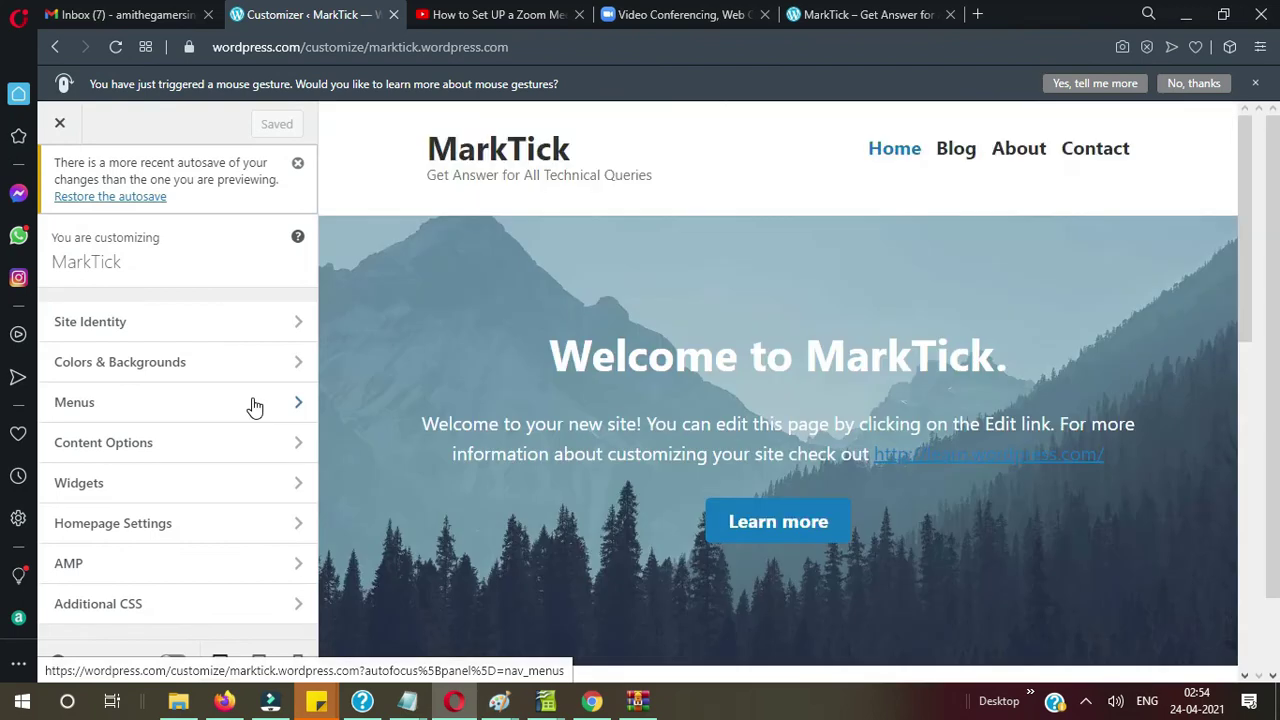
click(254, 405)
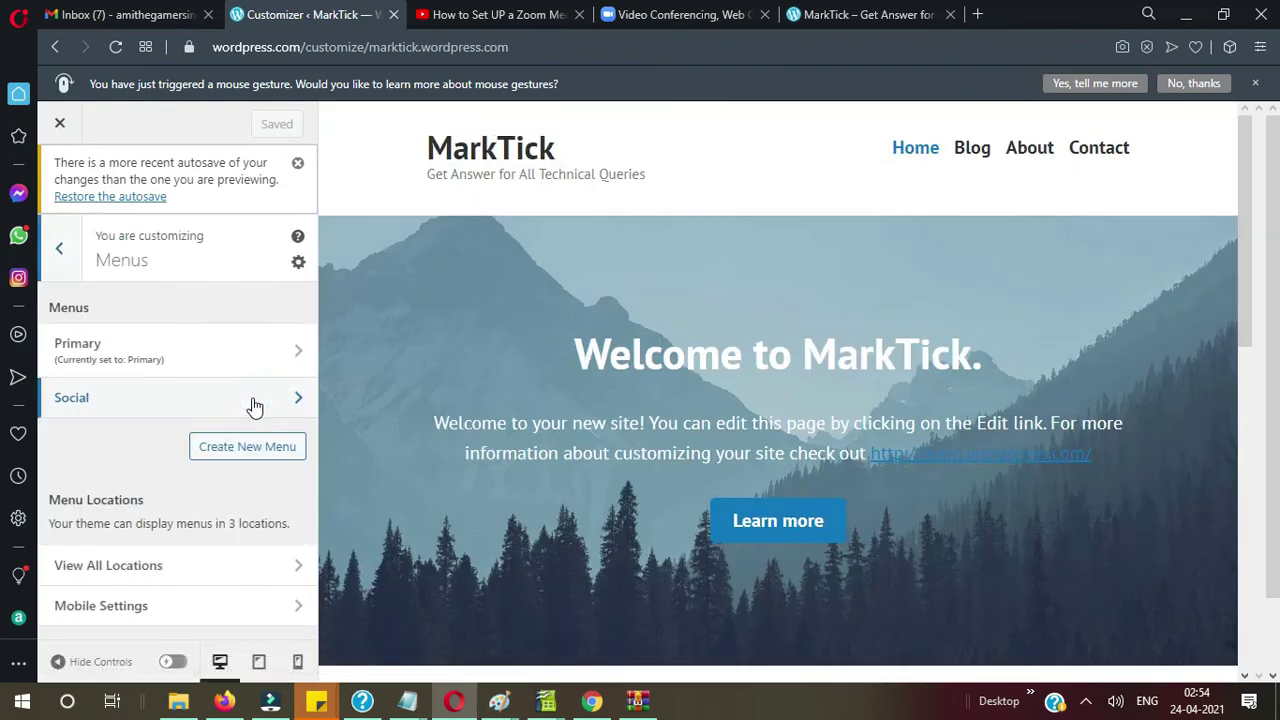
click(171, 355)
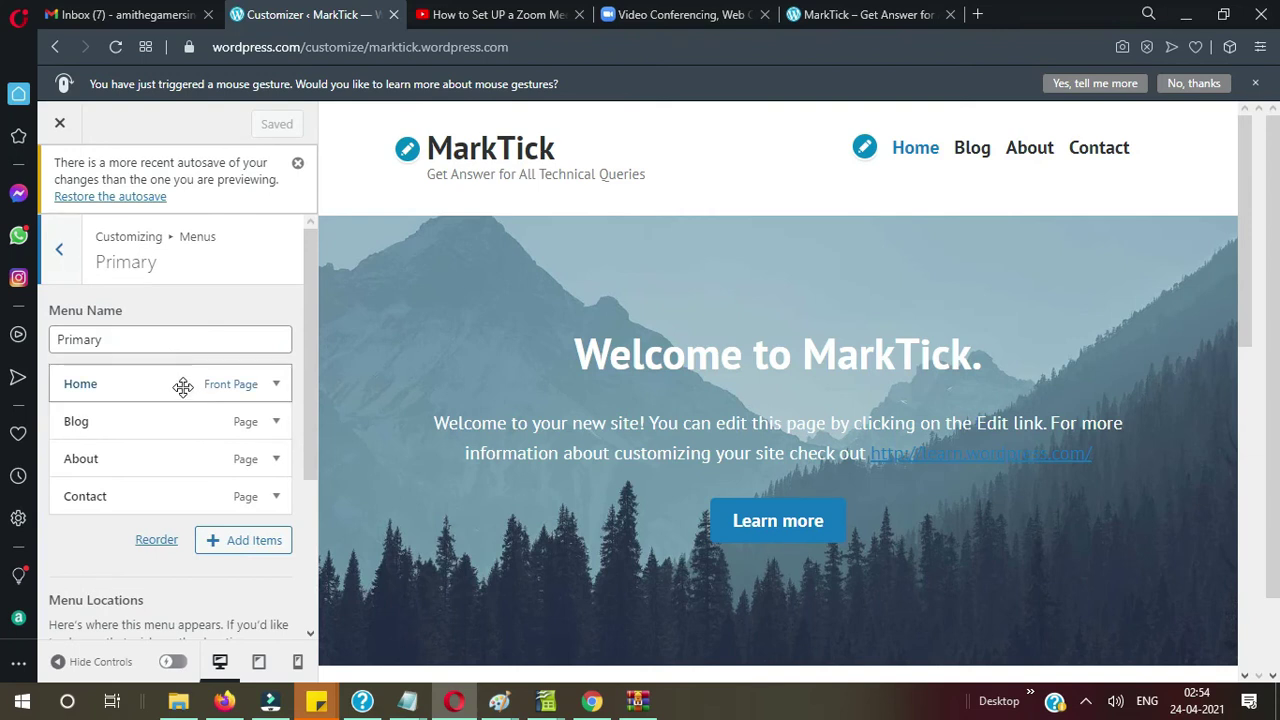
Step: Move Home below Blog in the Primary menu, save the change and reload the live site to check the order
drag(183, 387, 180, 433)
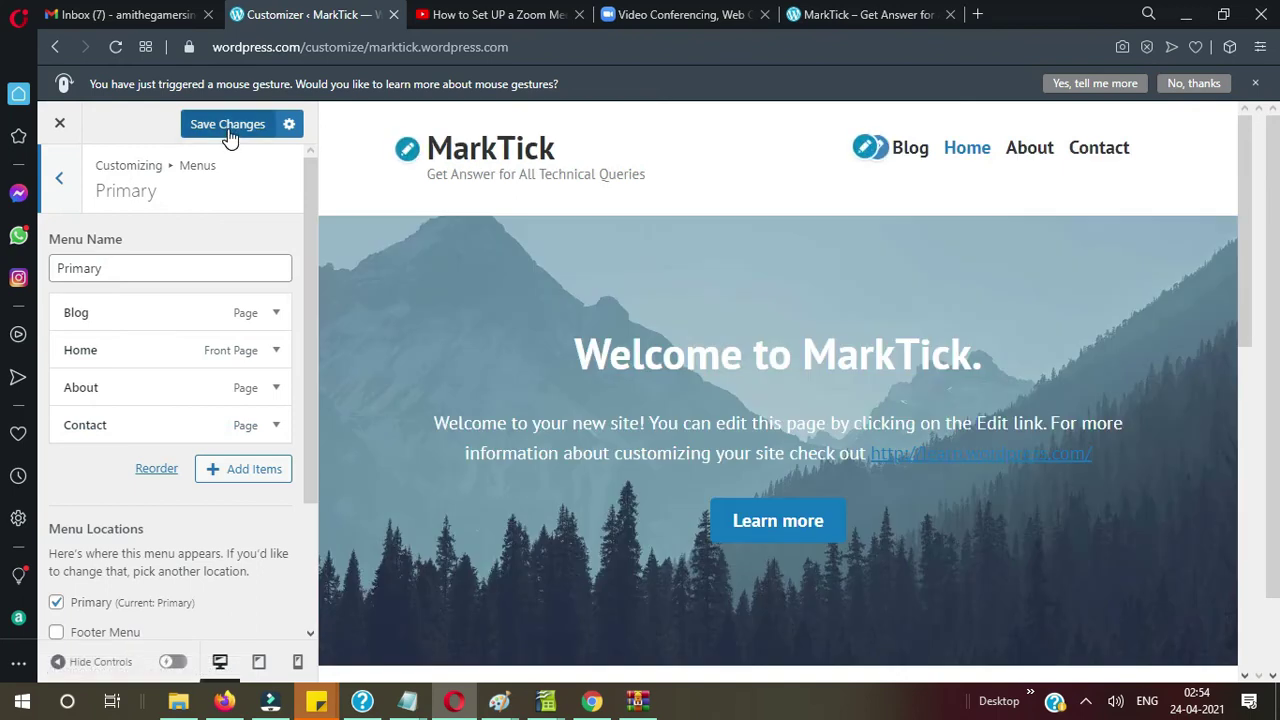
click(228, 128)
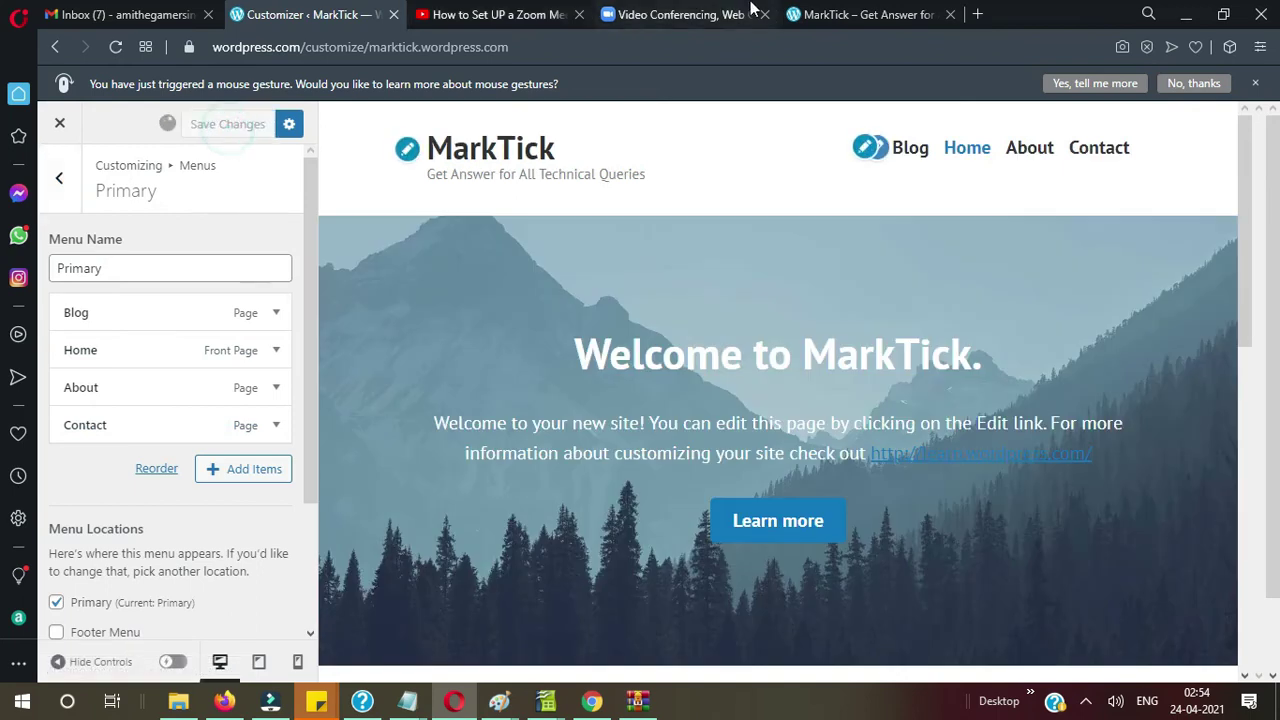
click(813, 16)
click(734, 51)
key(Return)
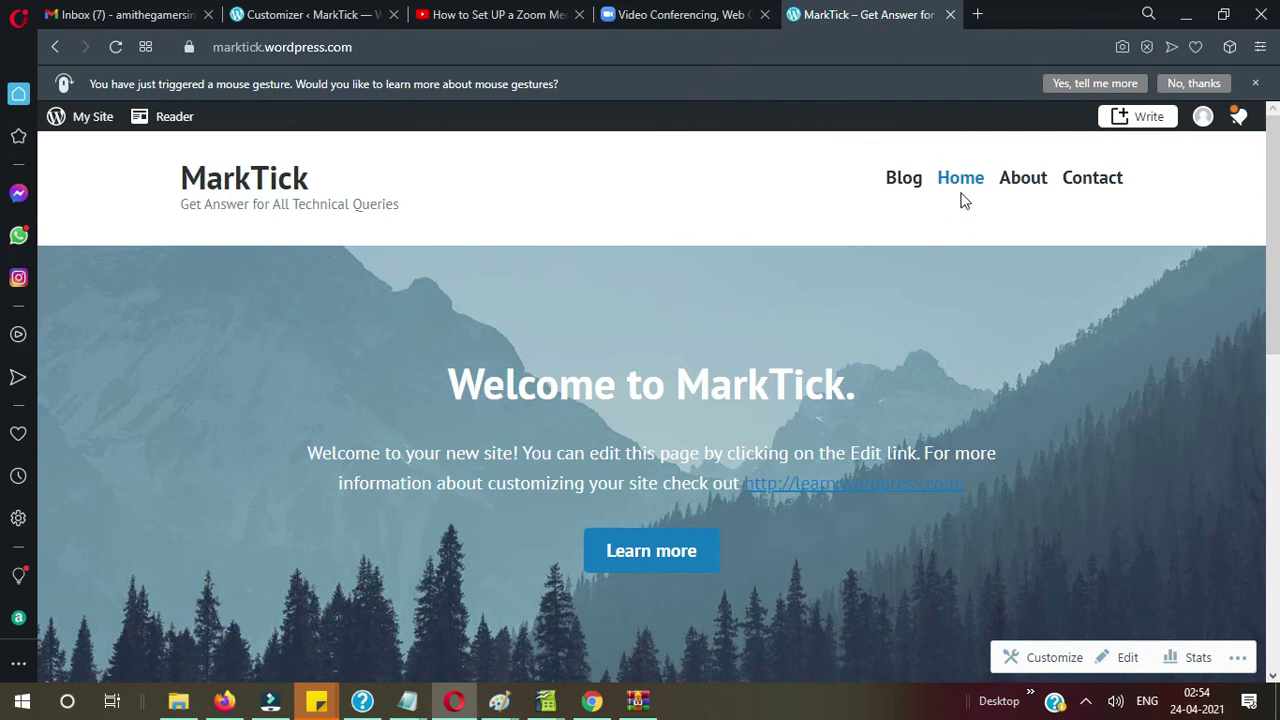
Step: Reorder the Primary menu to Home, About, Blog, Contact, save it and reload the live site to check
click(692, 14)
click(302, 15)
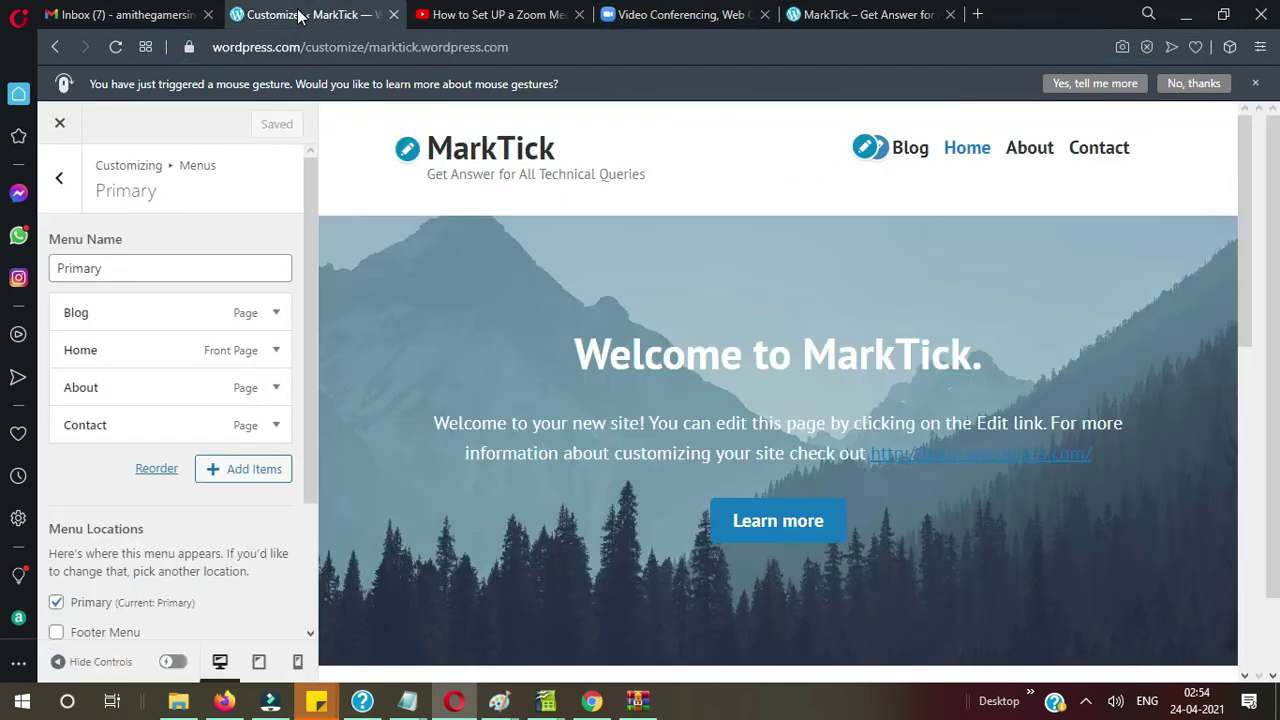
drag(153, 352, 148, 307)
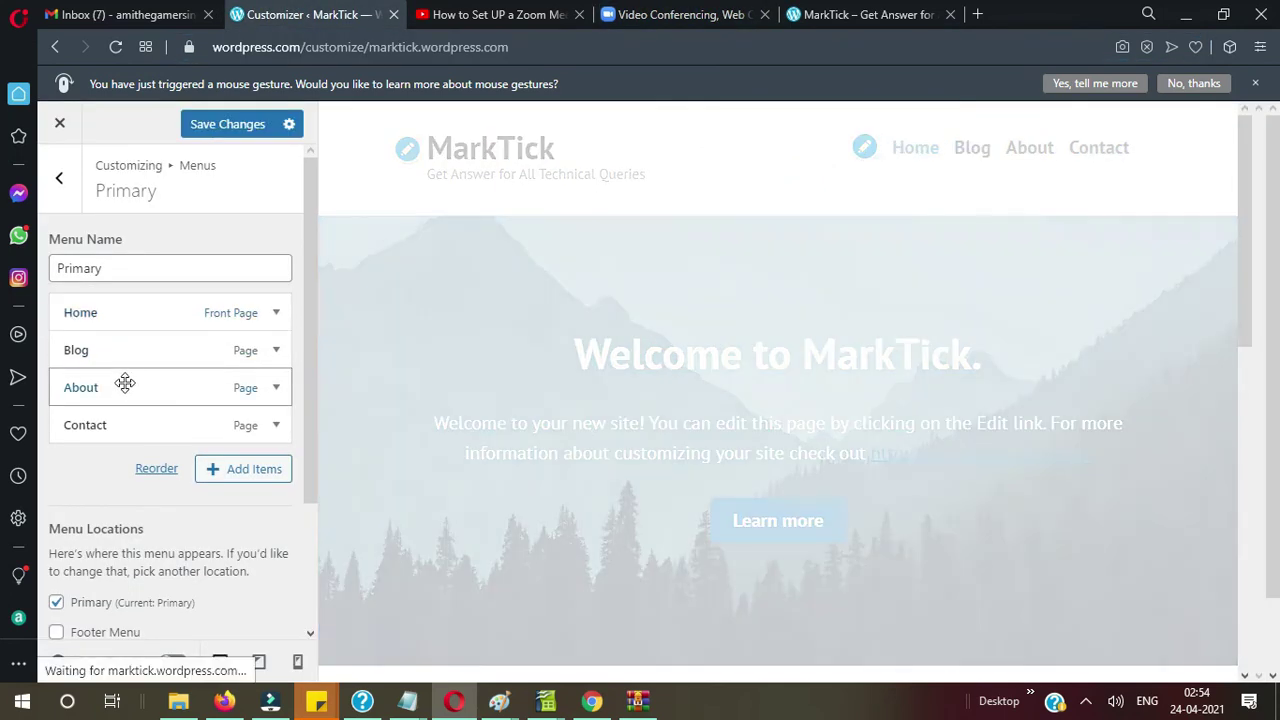
drag(122, 388, 115, 345)
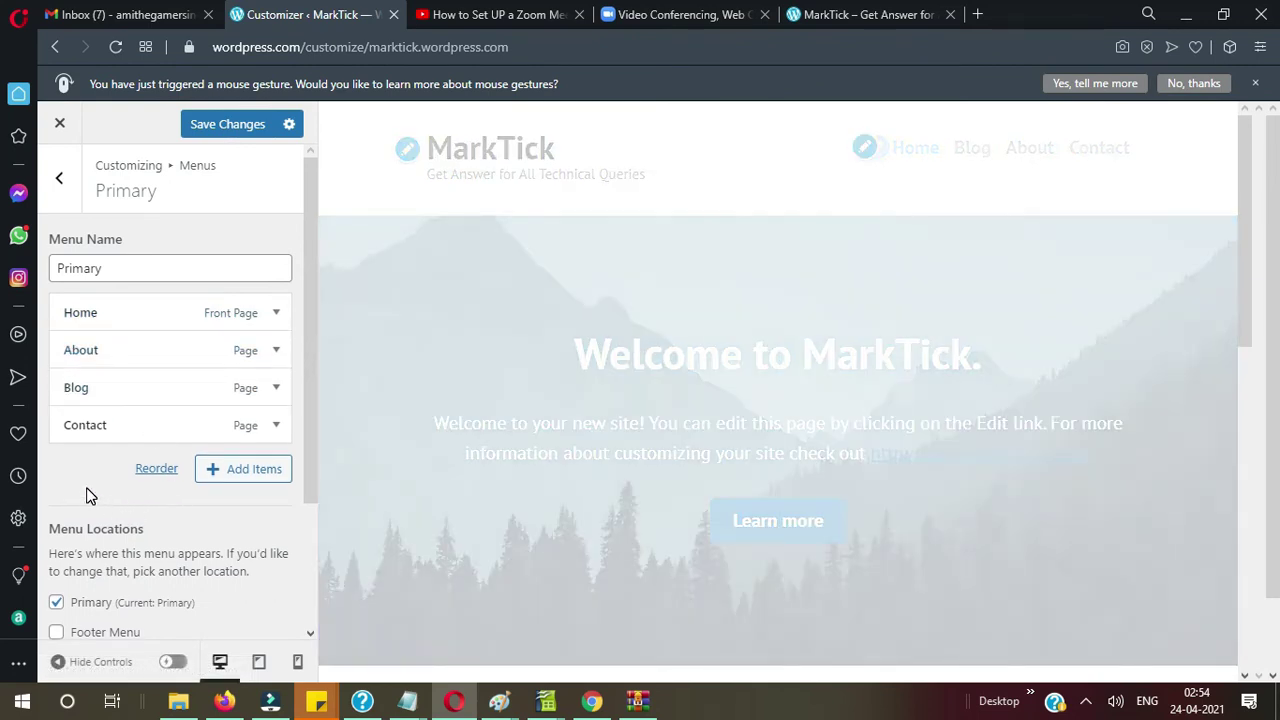
click(229, 126)
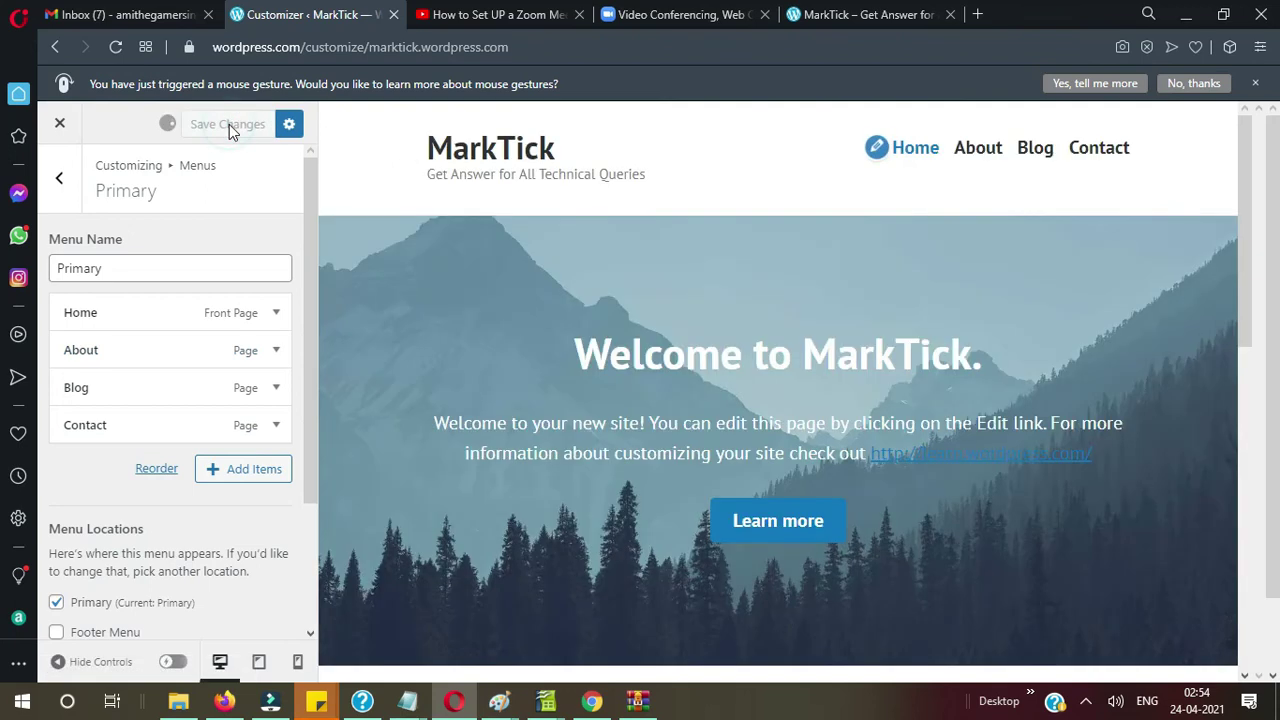
click(852, 20)
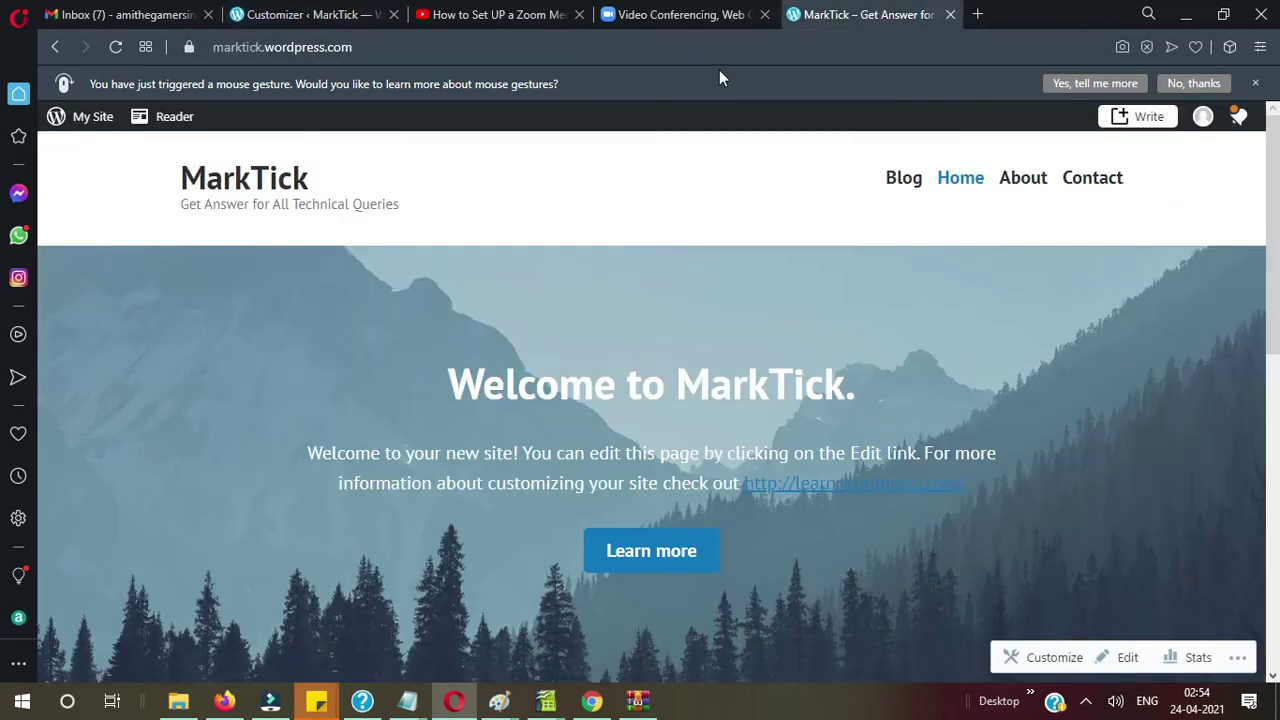
click(708, 58)
key(Return)
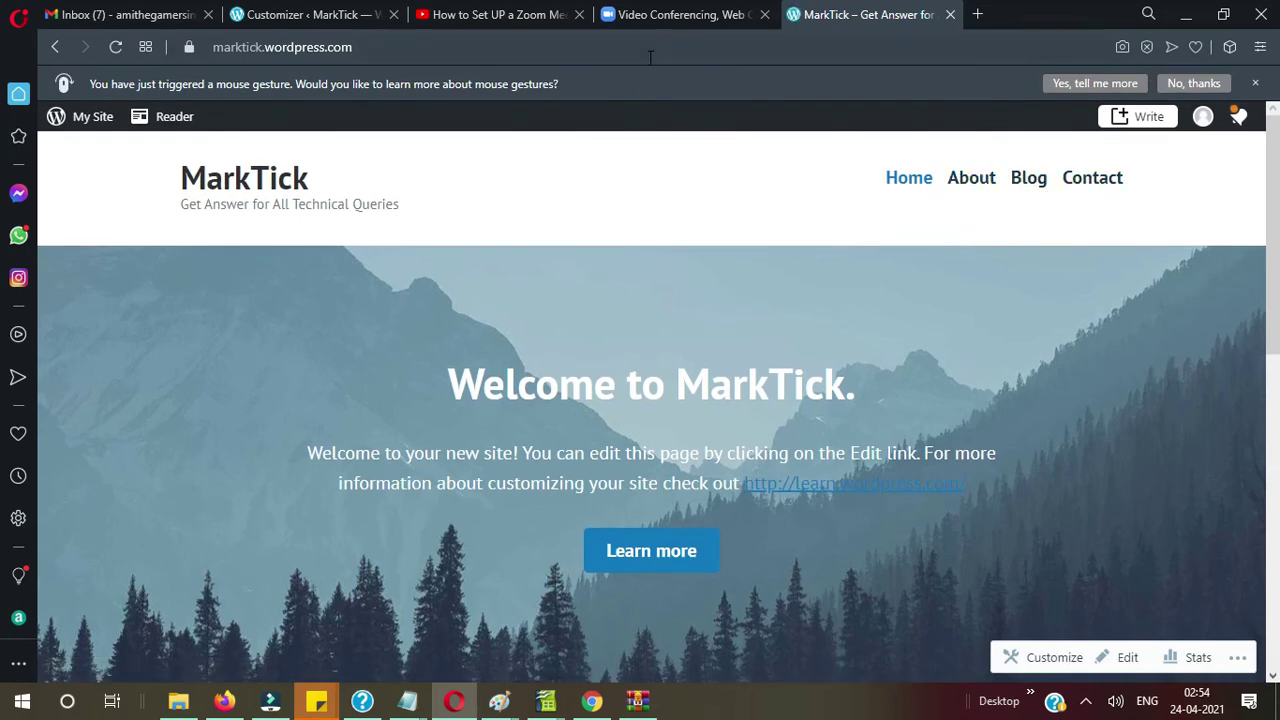
Step: Nest Contact as a sub-item under Blog in the Primary menu, save it and check the Blog menu on the live site
click(343, 16)
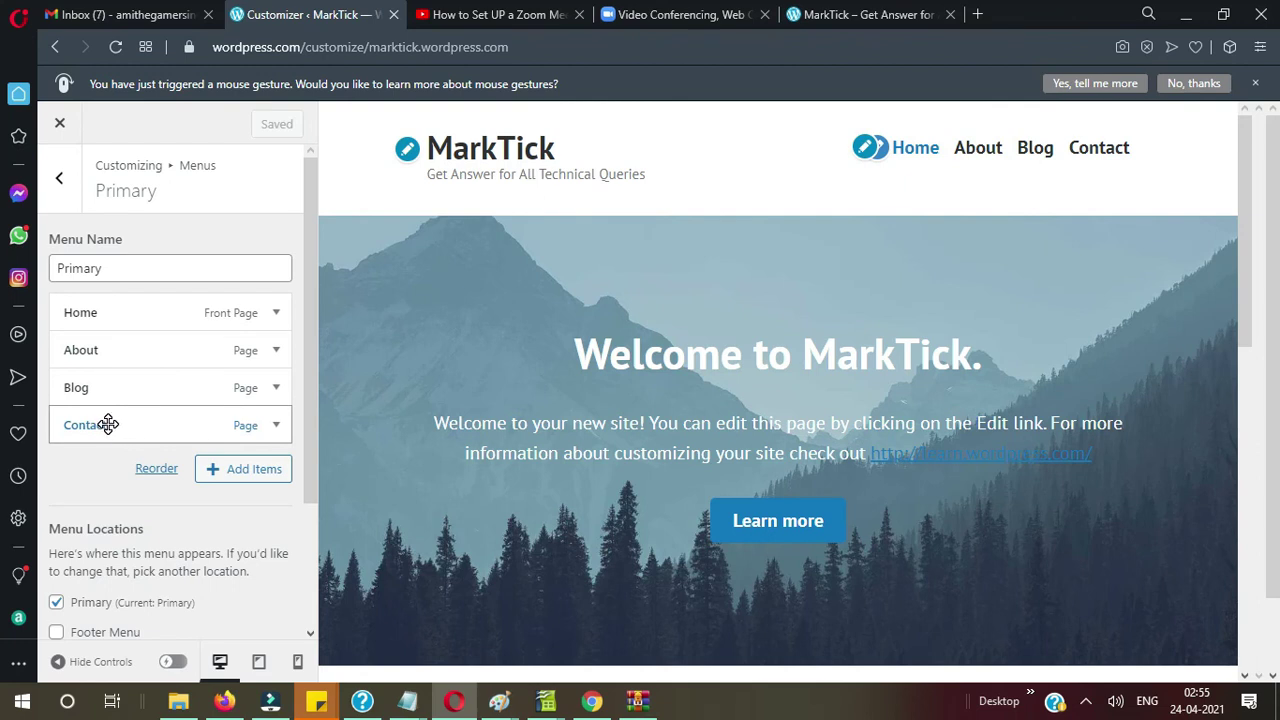
drag(108, 423, 146, 432)
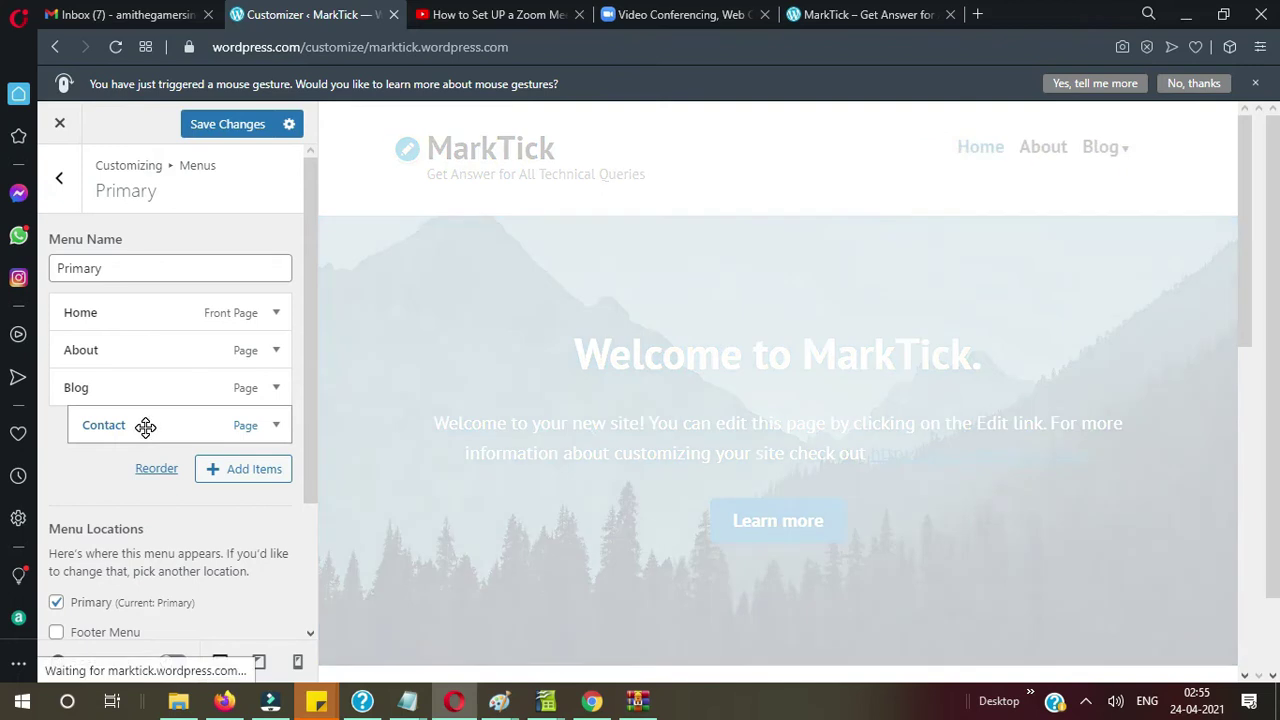
click(219, 125)
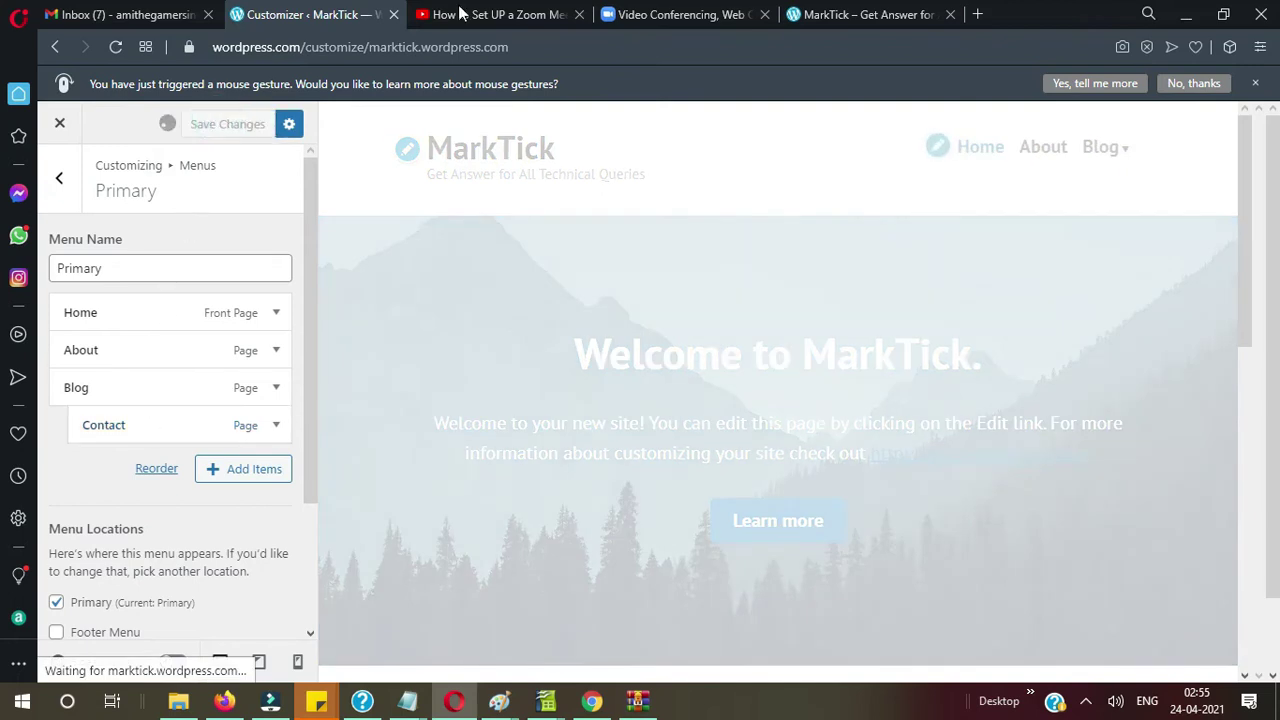
click(865, 14)
click(694, 44)
key(Return)
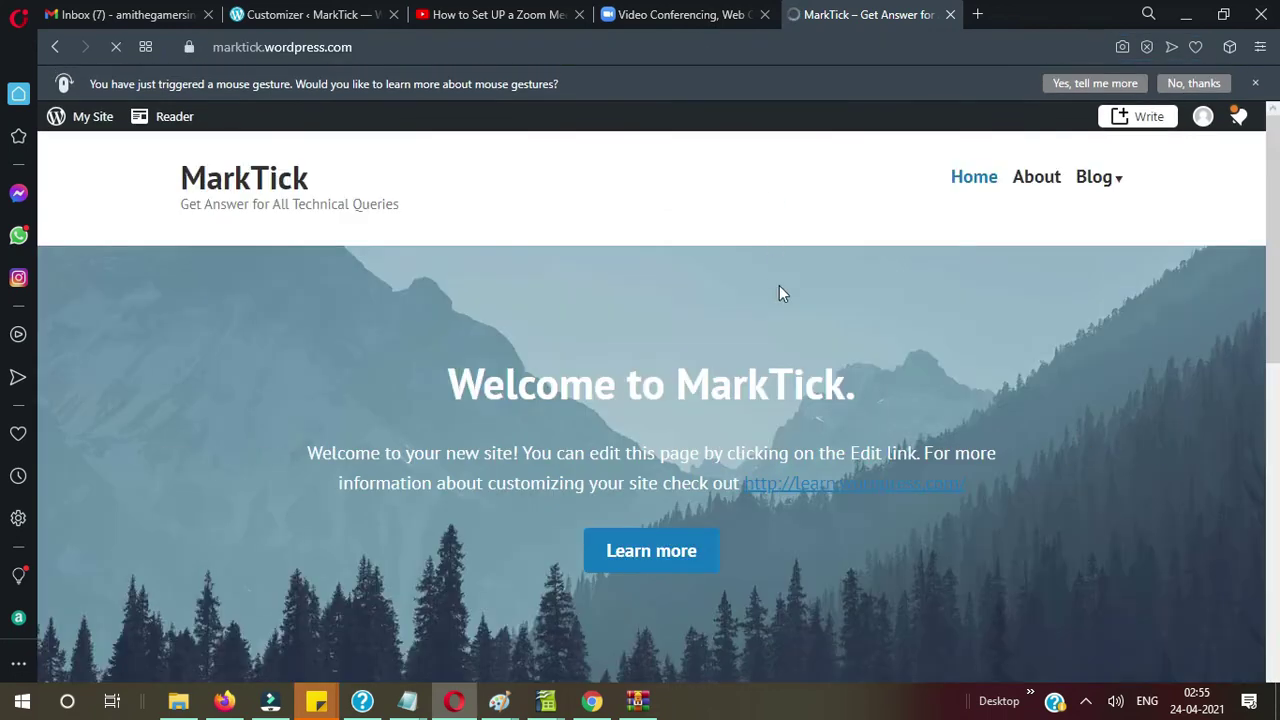
mouse_move(1124, 192)
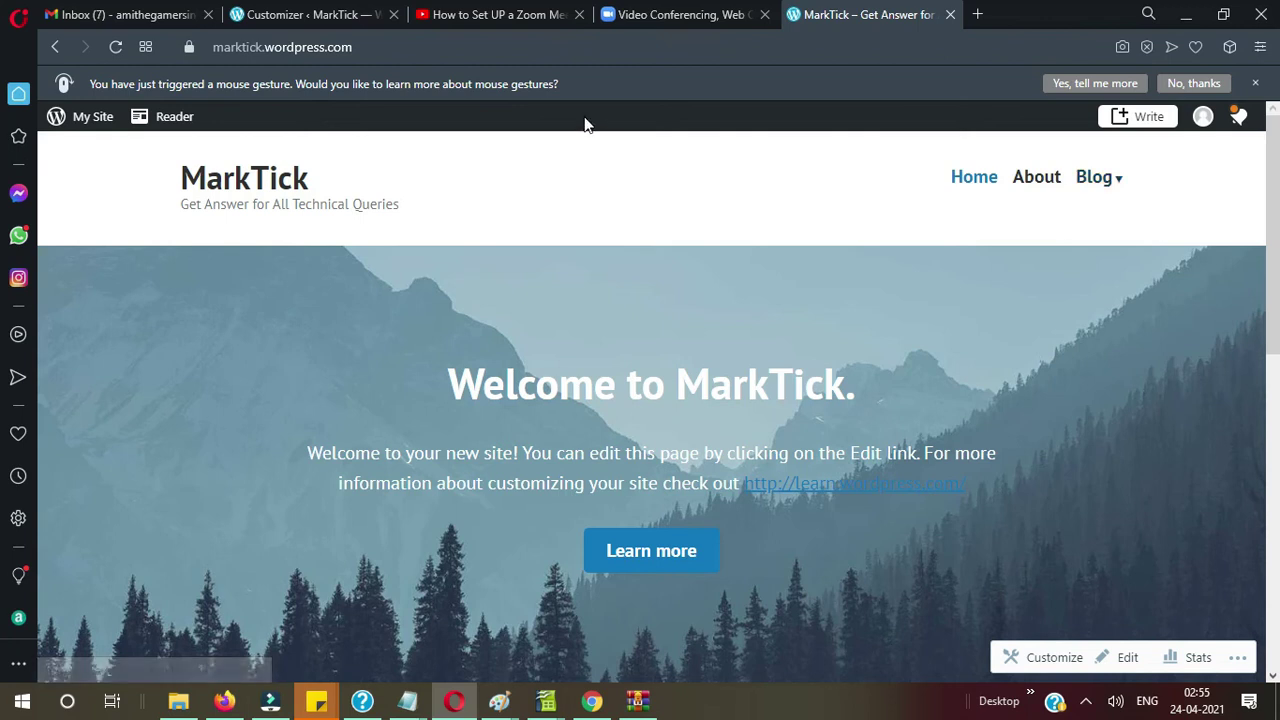
Step: Move Contact back to the top level of the Primary menu, after Blog, and save the change
click(320, 12)
drag(154, 424, 126, 432)
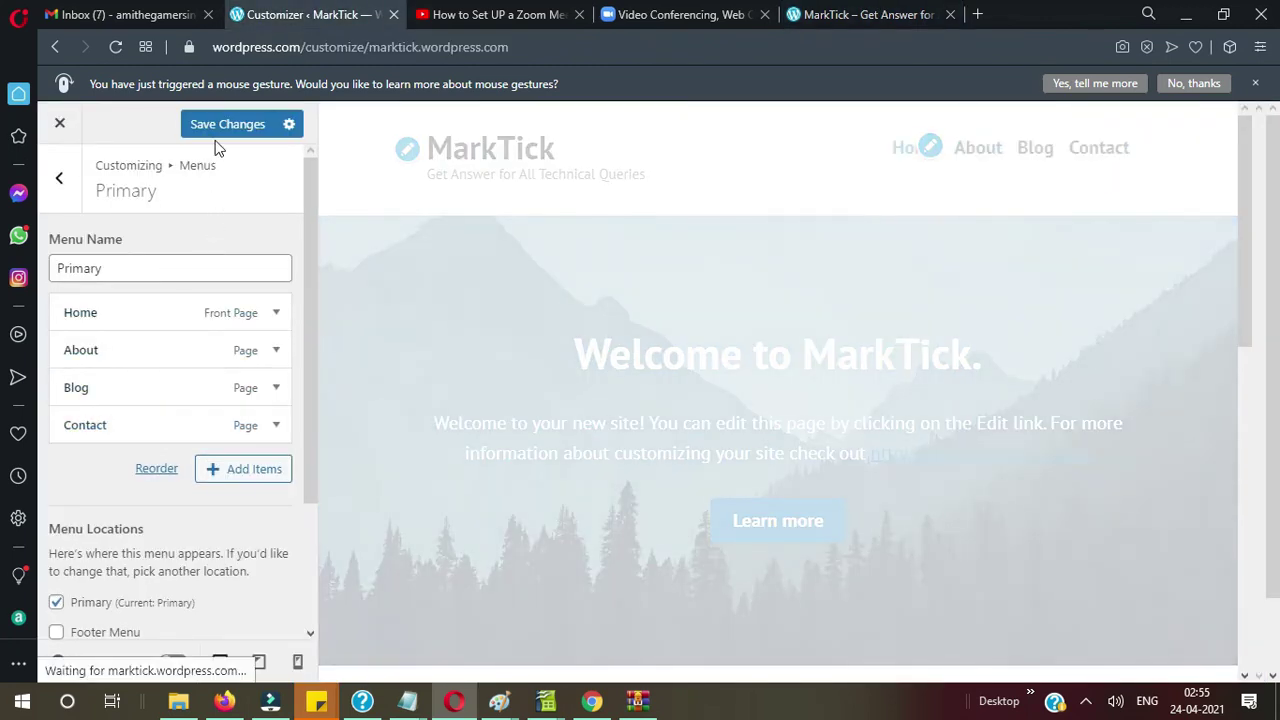
click(211, 128)
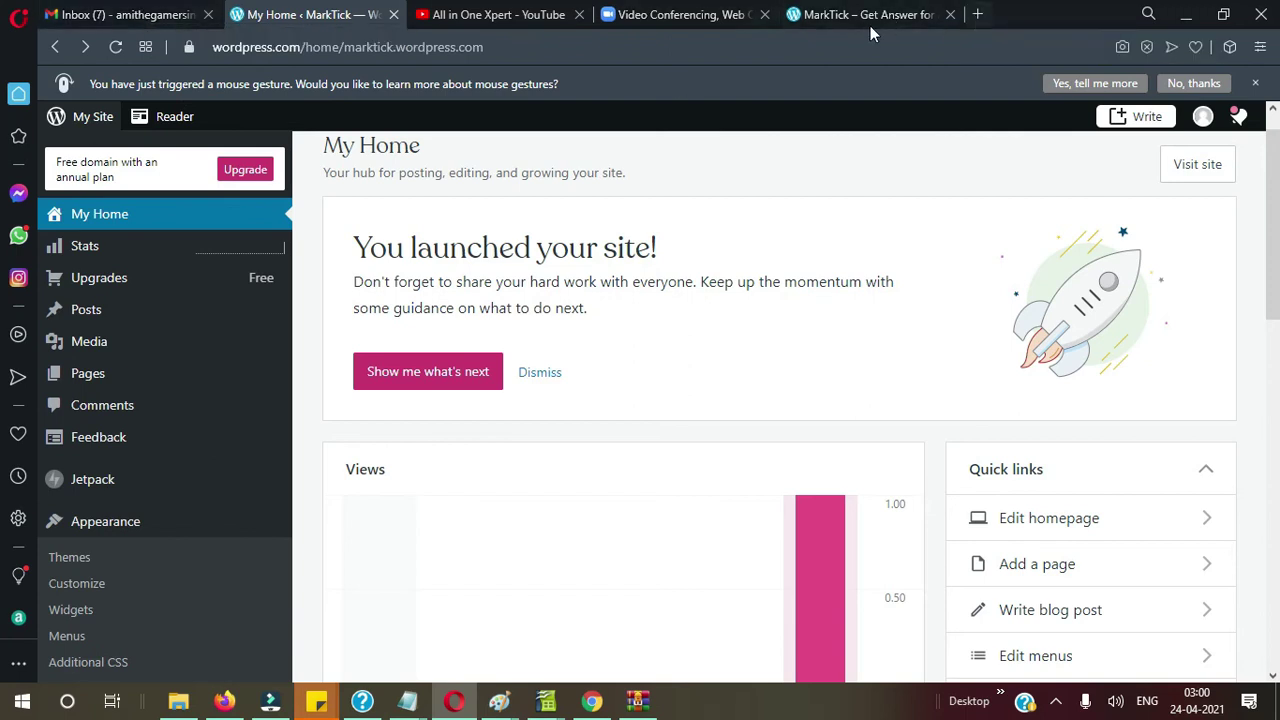
Step: Open Google in a new browser tab and search for "webmaster console"
key(ctrl+t)
text(goo)
key(Return)
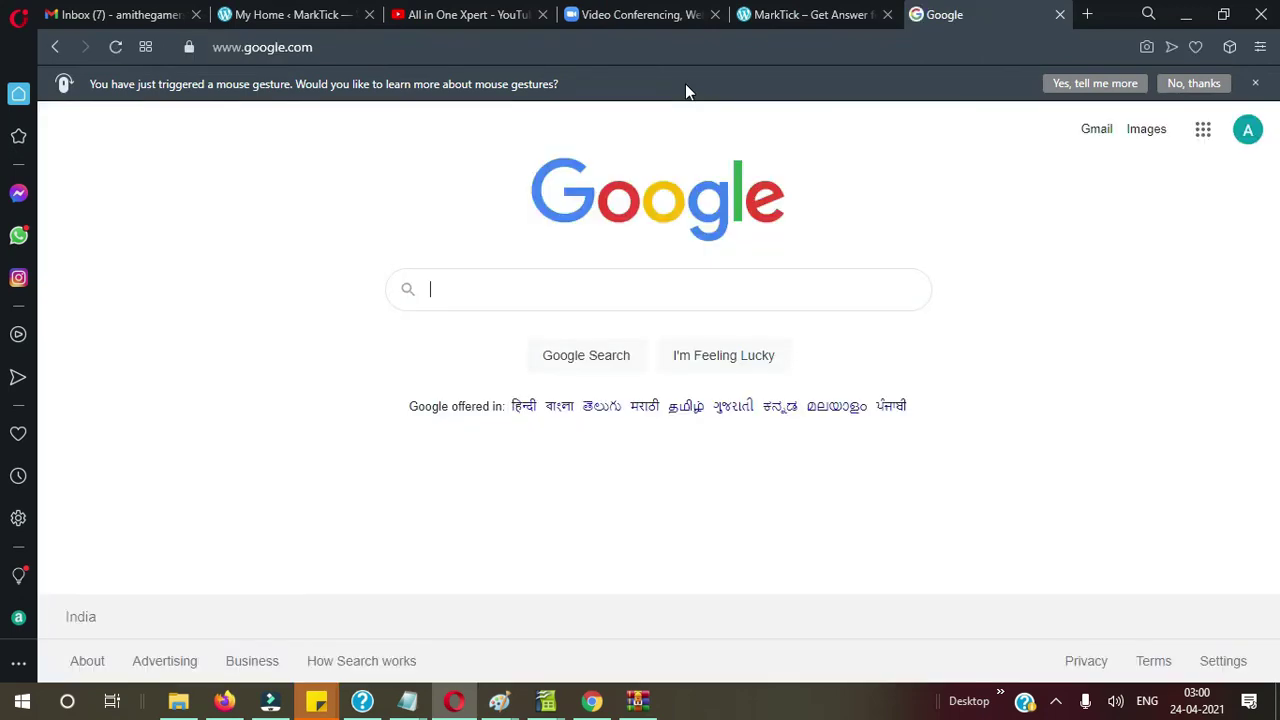
text(webmaster)
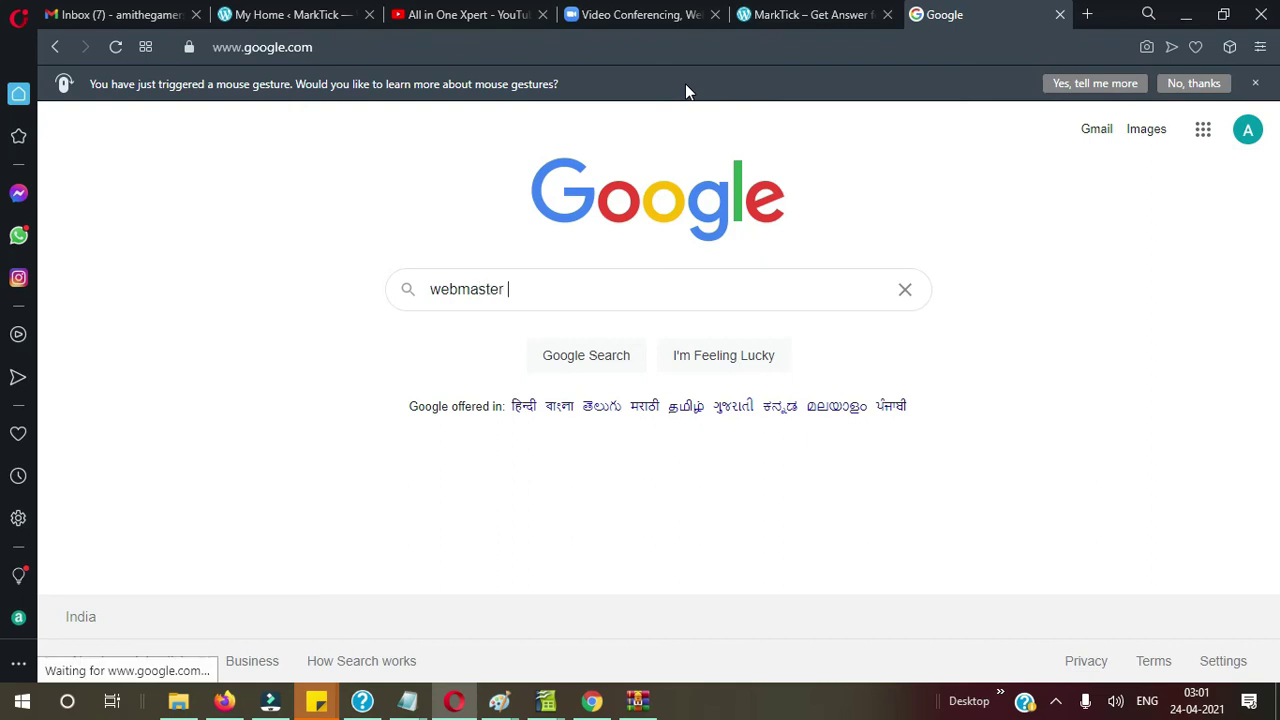
text( console)
key(Return)
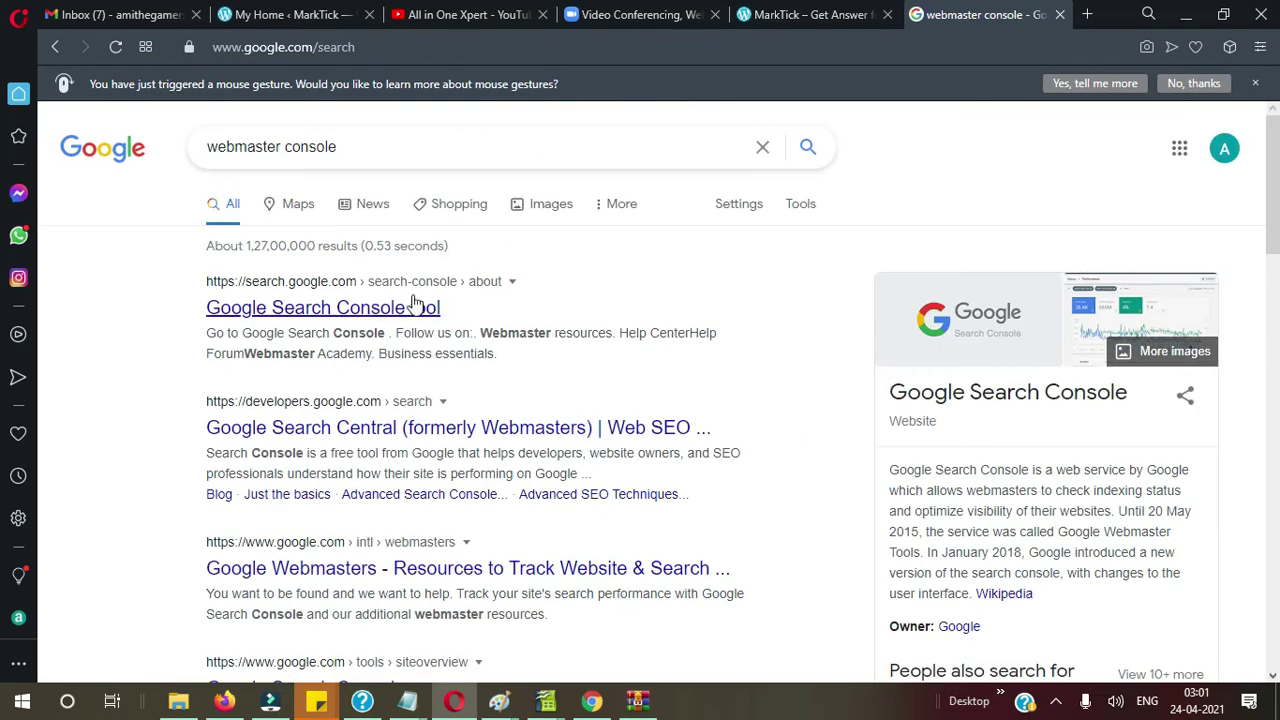
Step: Open the Google Search Console tool from the search results and start it
click(400, 313)
click(400, 313)
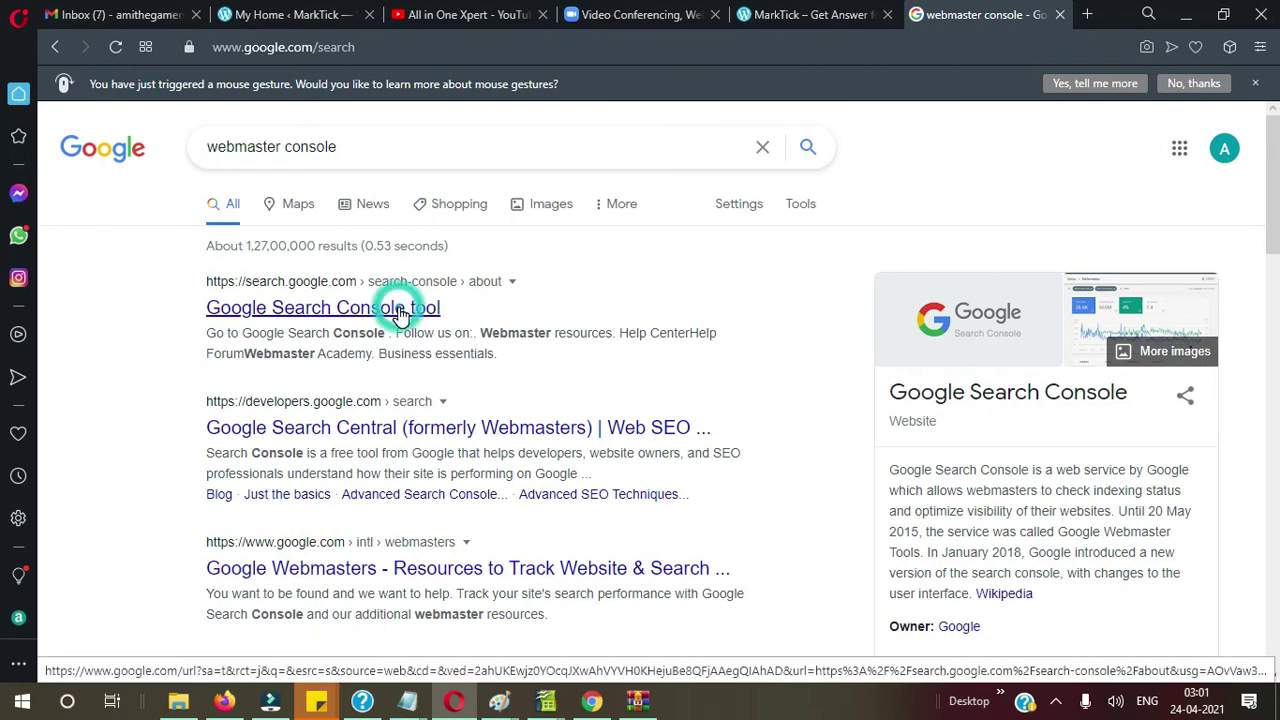
click(400, 313)
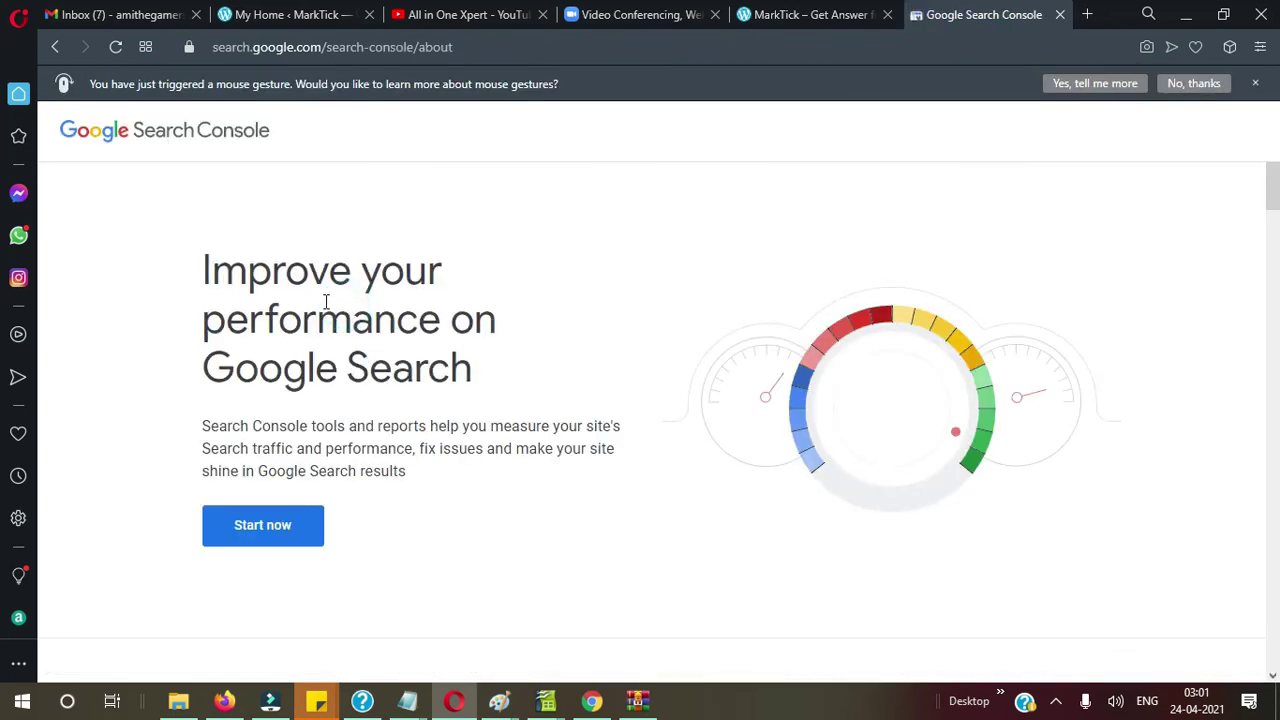
click(244, 521)
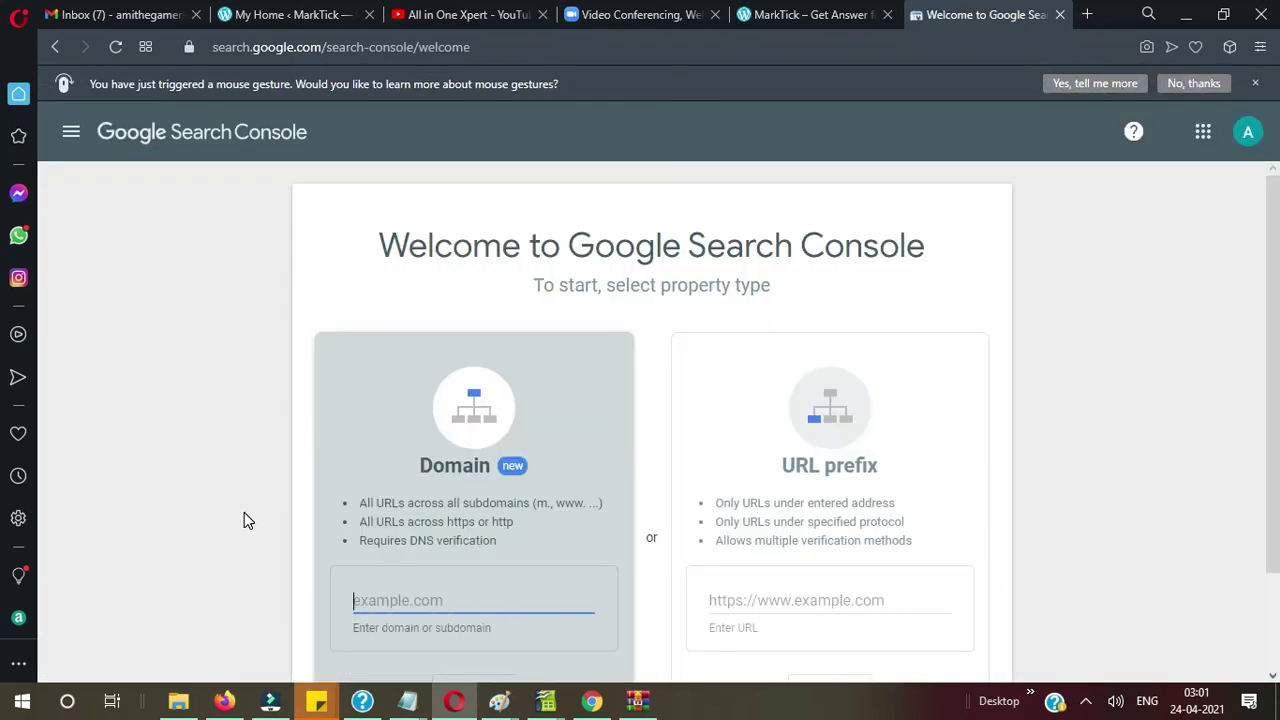
click(738, 597)
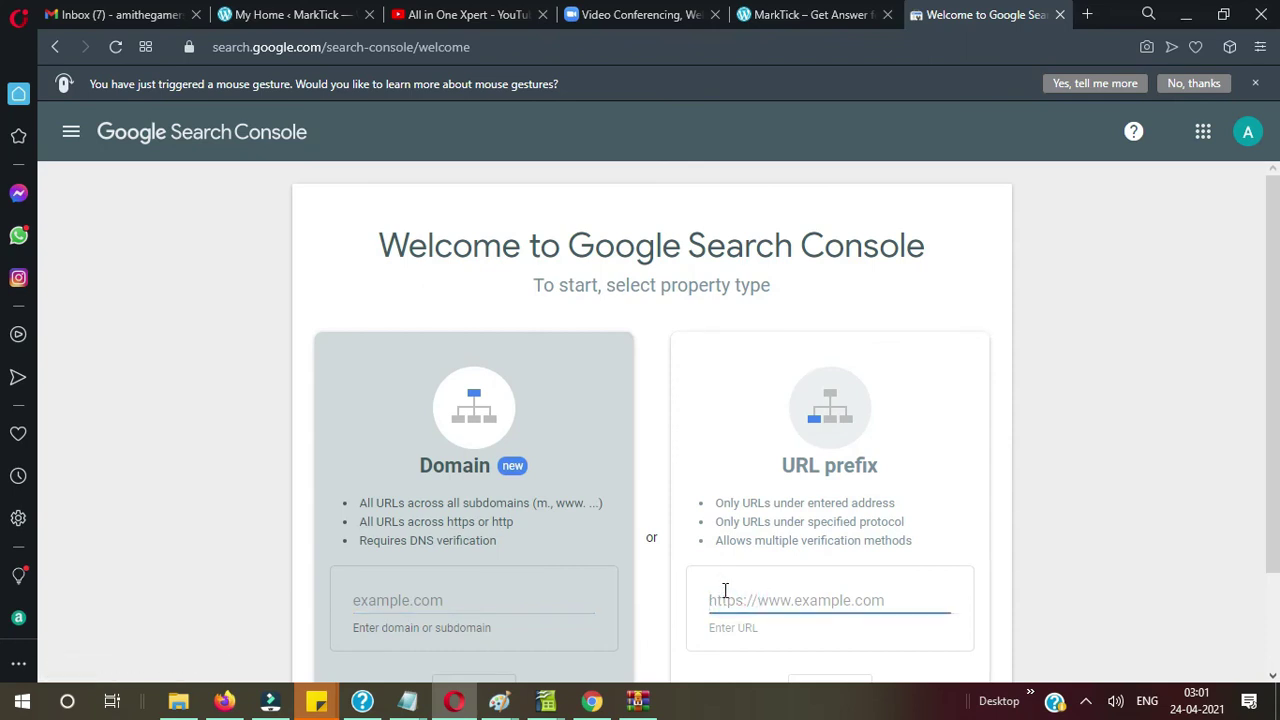
click(790, 12)
click(538, 50)
key(ctrl+c)
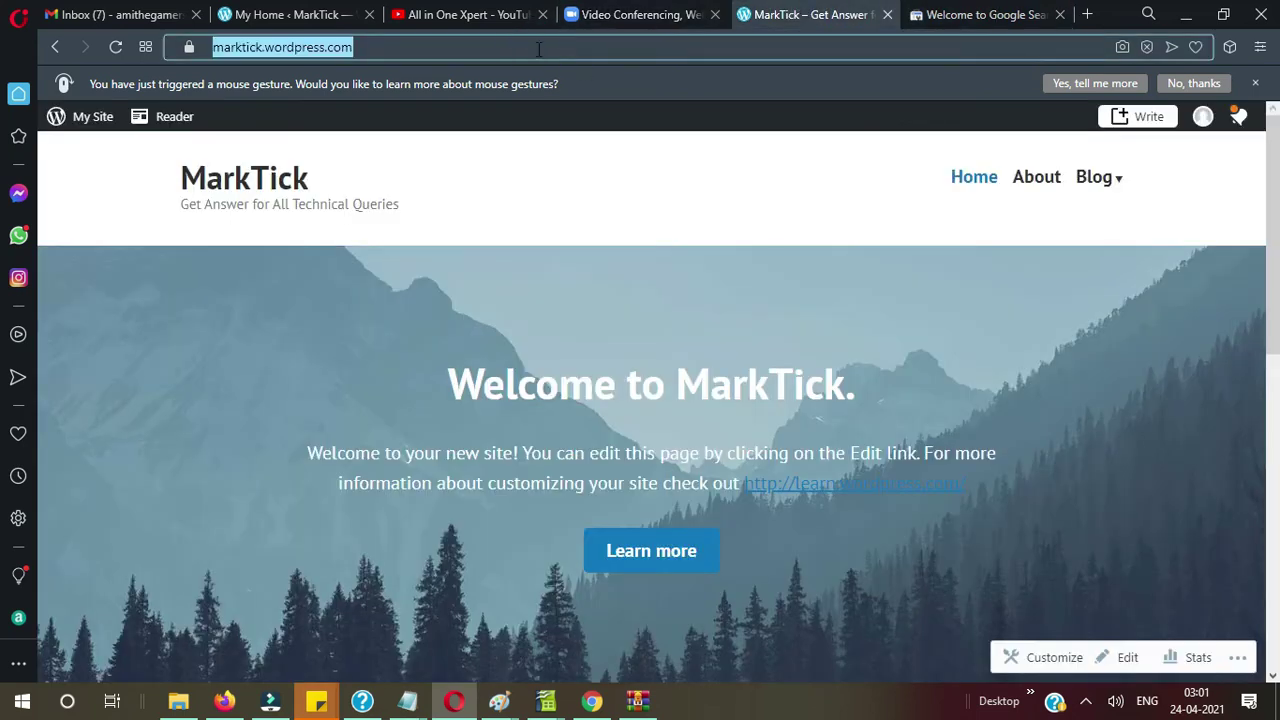
click(955, 15)
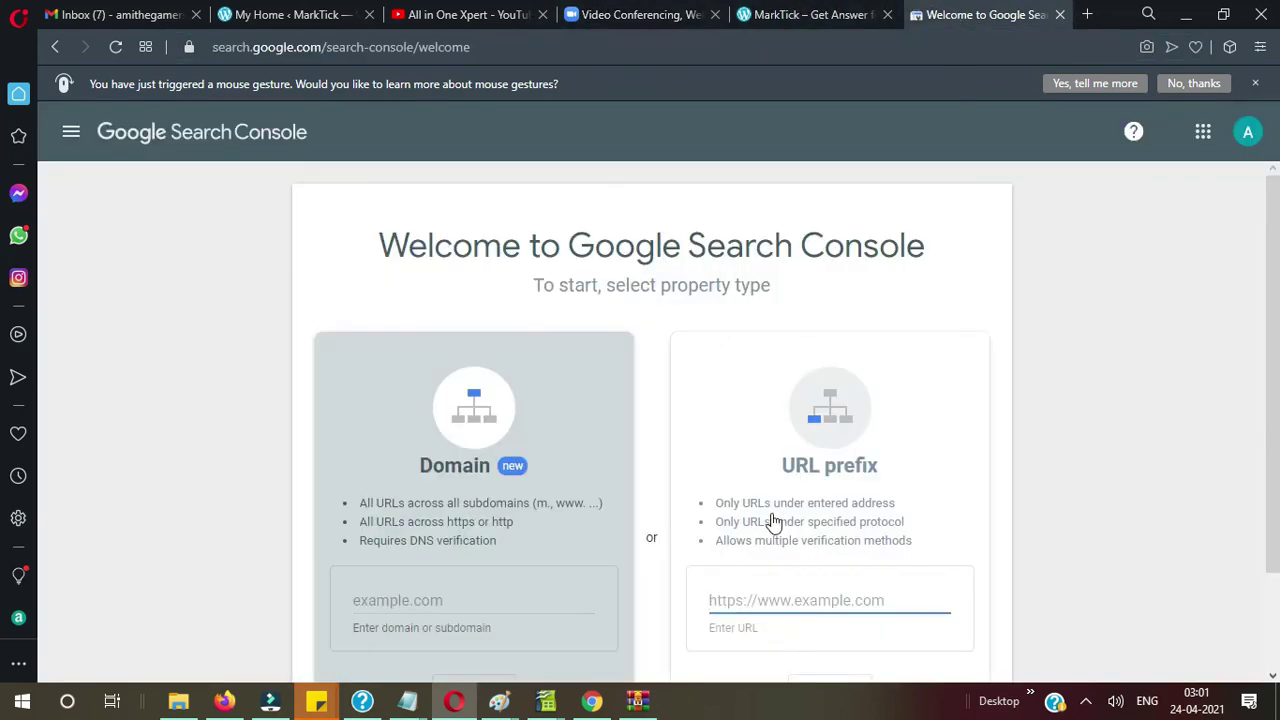
key(ctrl+v)
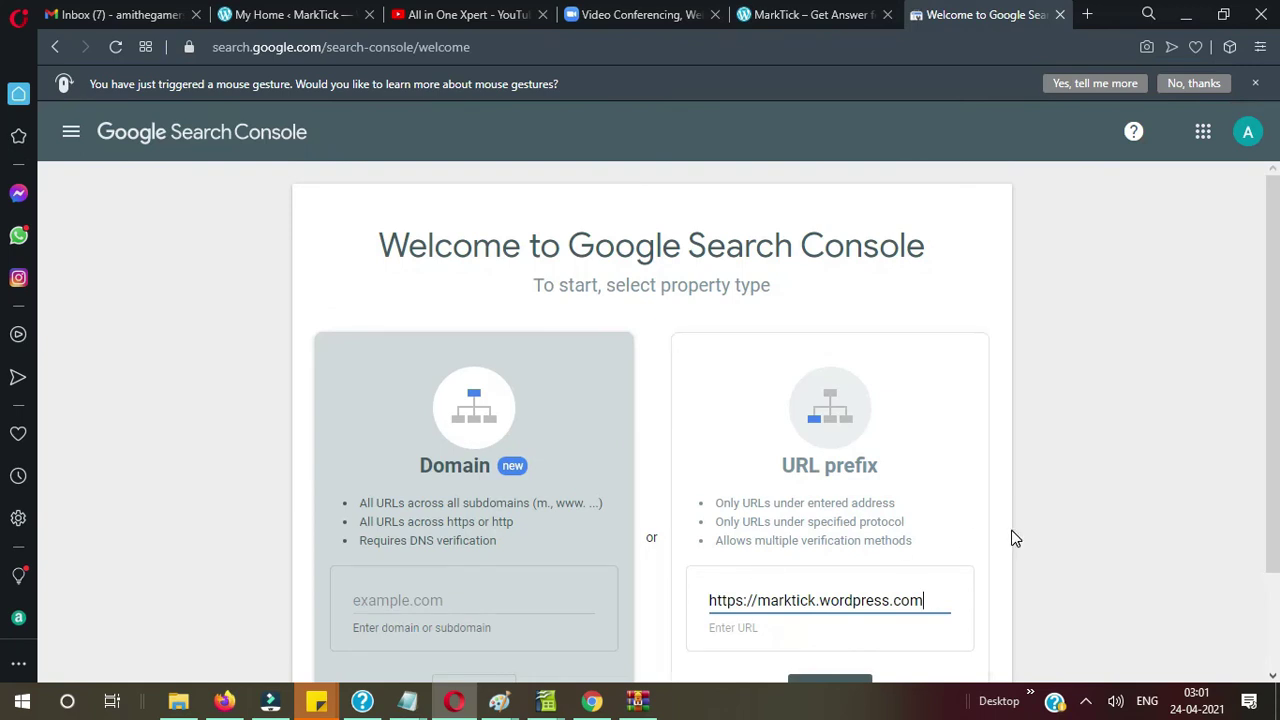
scroll(1013, 536, down, 2)
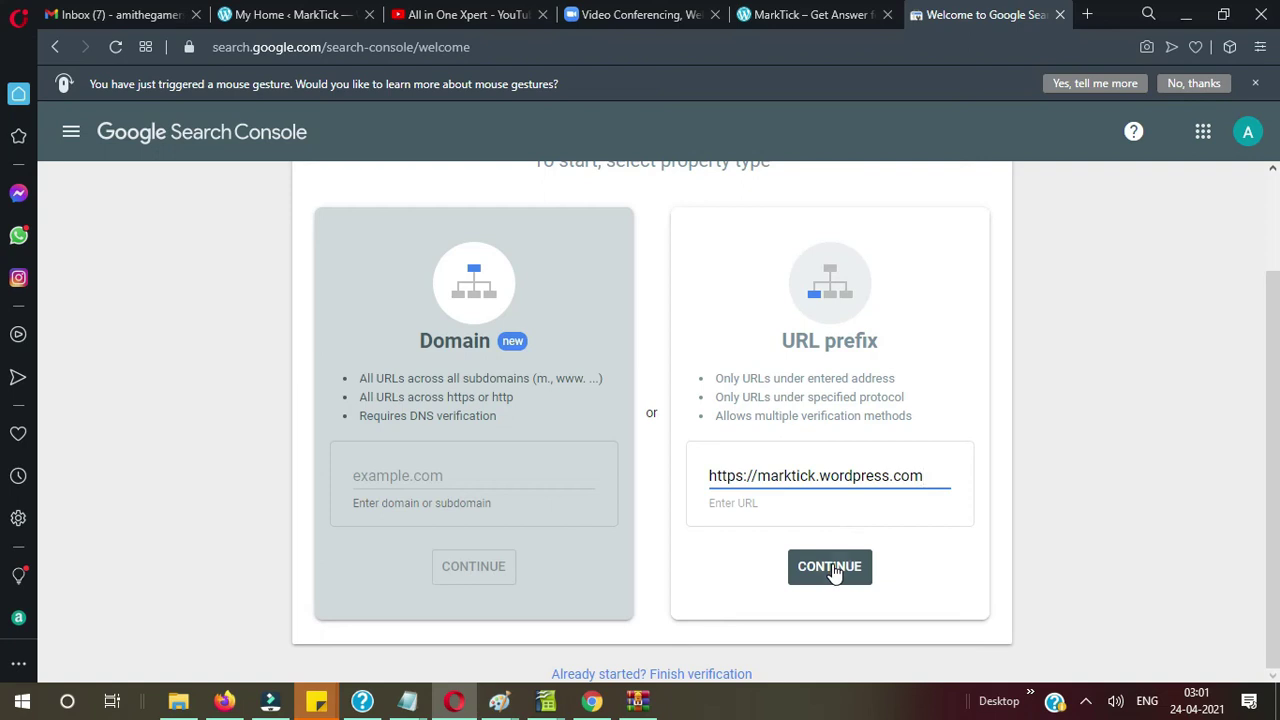
click(833, 569)
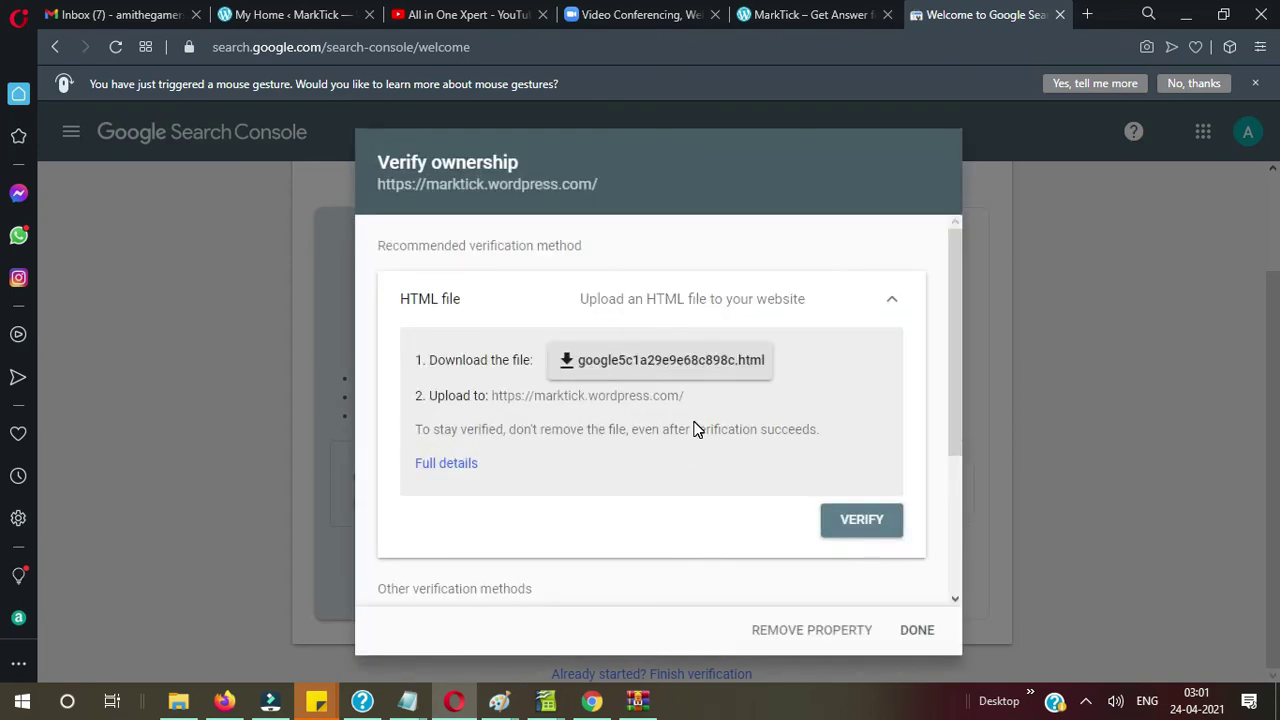
Step: Expand the HTML tag verification method for the property and copy its meta tag
scroll(697, 428, down, 2)
click(556, 450)
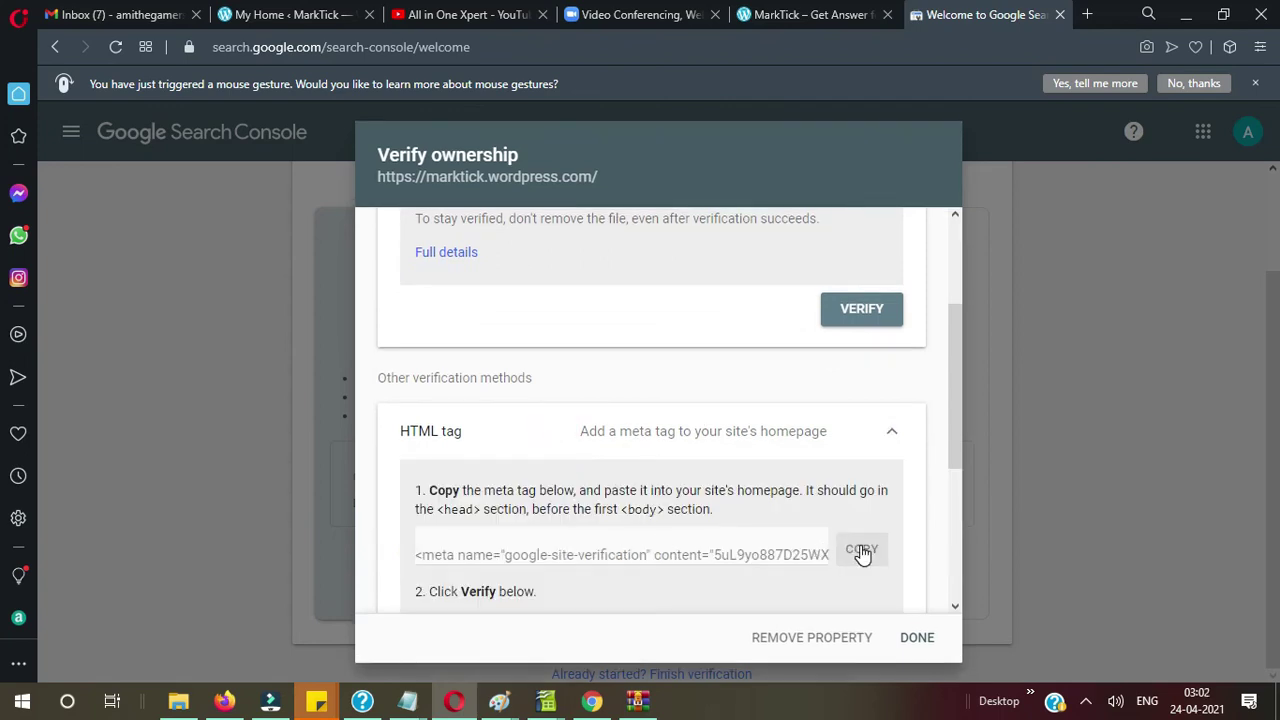
click(862, 553)
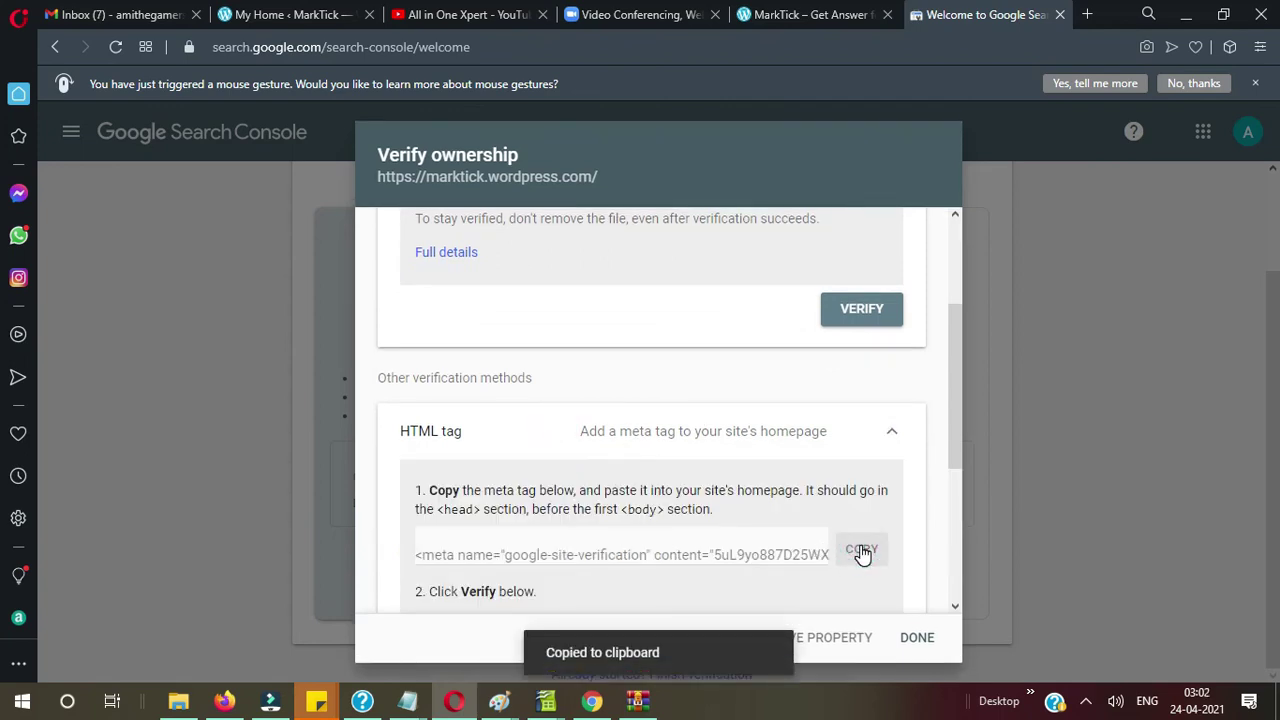
Step: Return to the MarkTick dashboard on WordPress.com and open its marketing tools
click(278, 12)
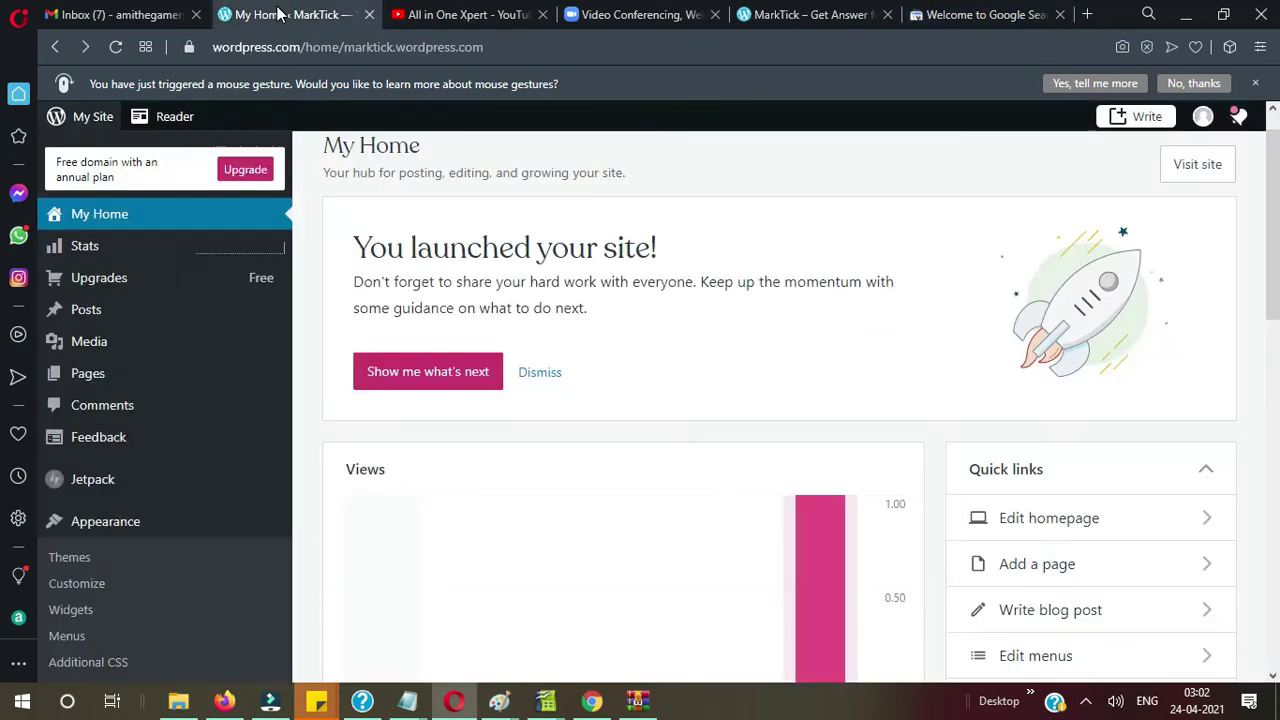
scroll(177, 451, down, 2)
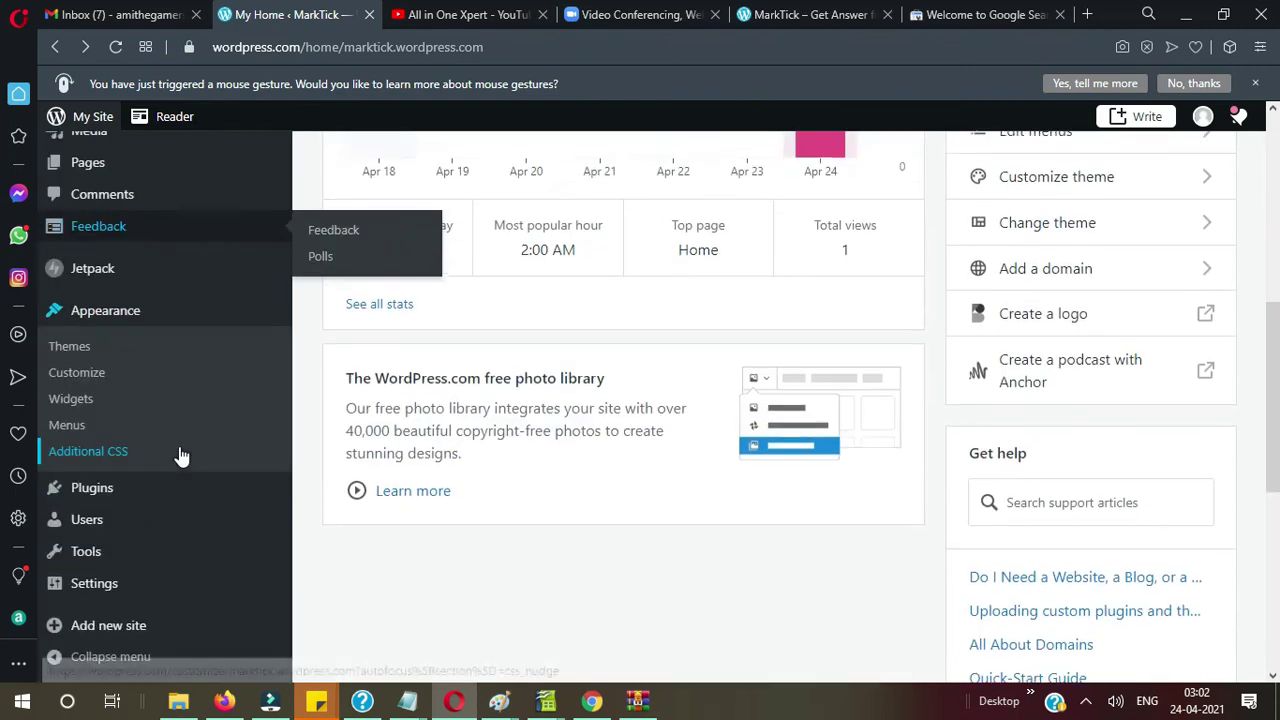
click(93, 558)
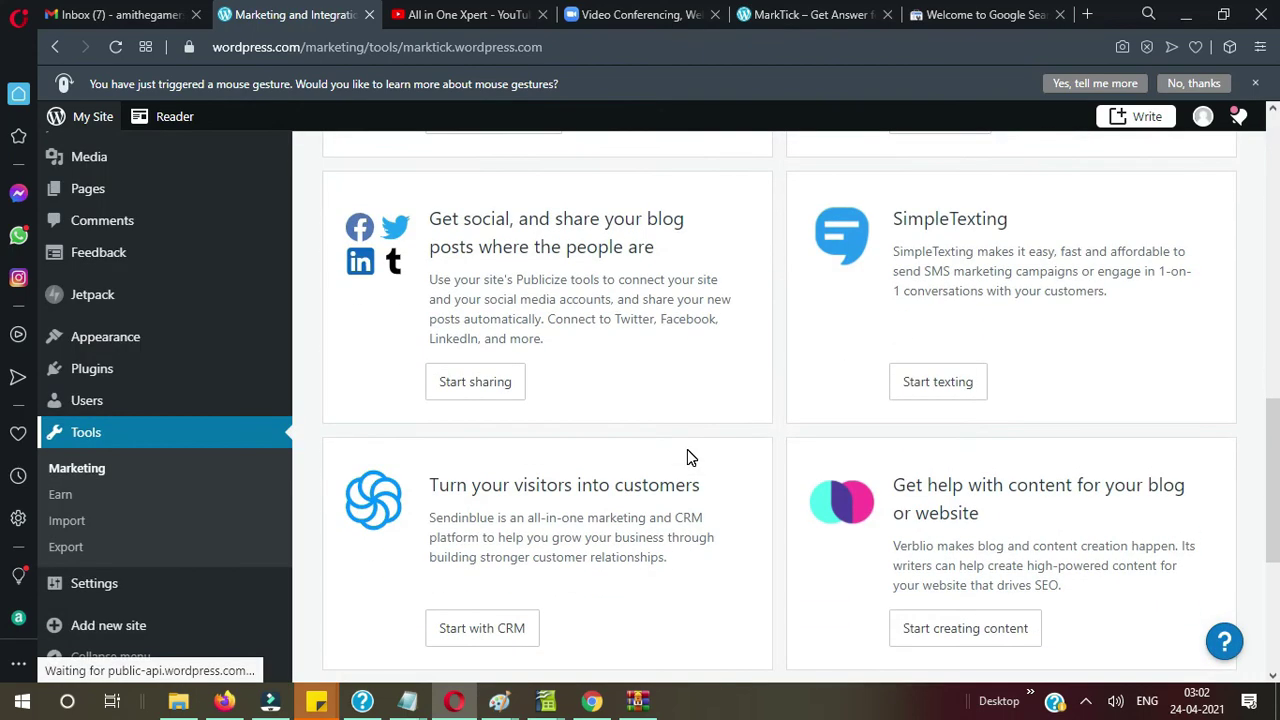
Step: Look through the Marketing Tools page for a place to enter the site verification tag
scroll(687, 449, down, 12)
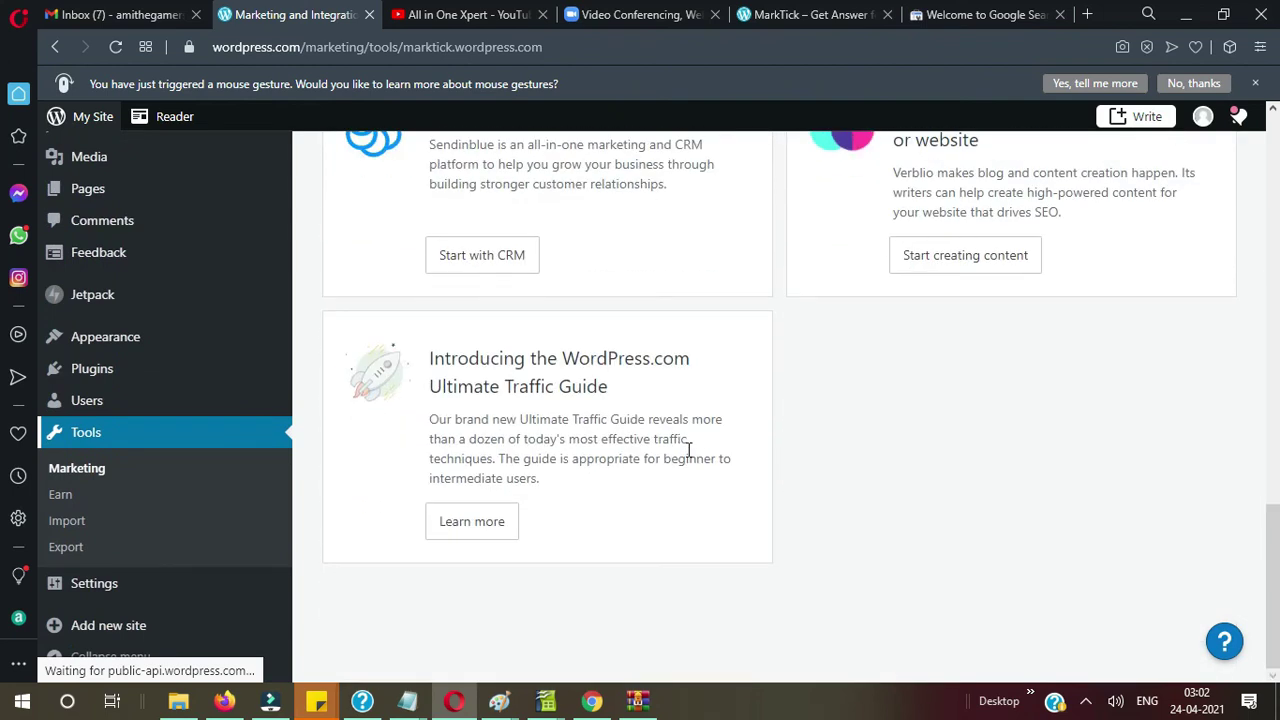
scroll(687, 449, up, 1)
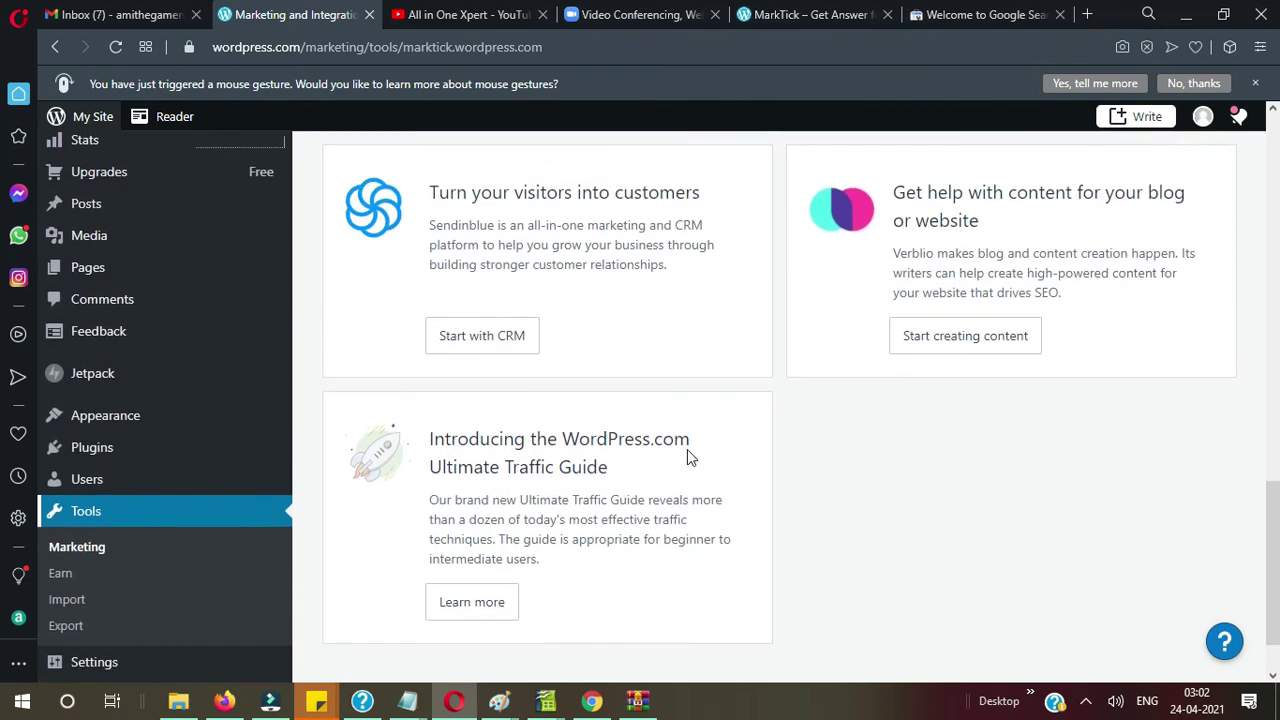
scroll(687, 449, up, 1)
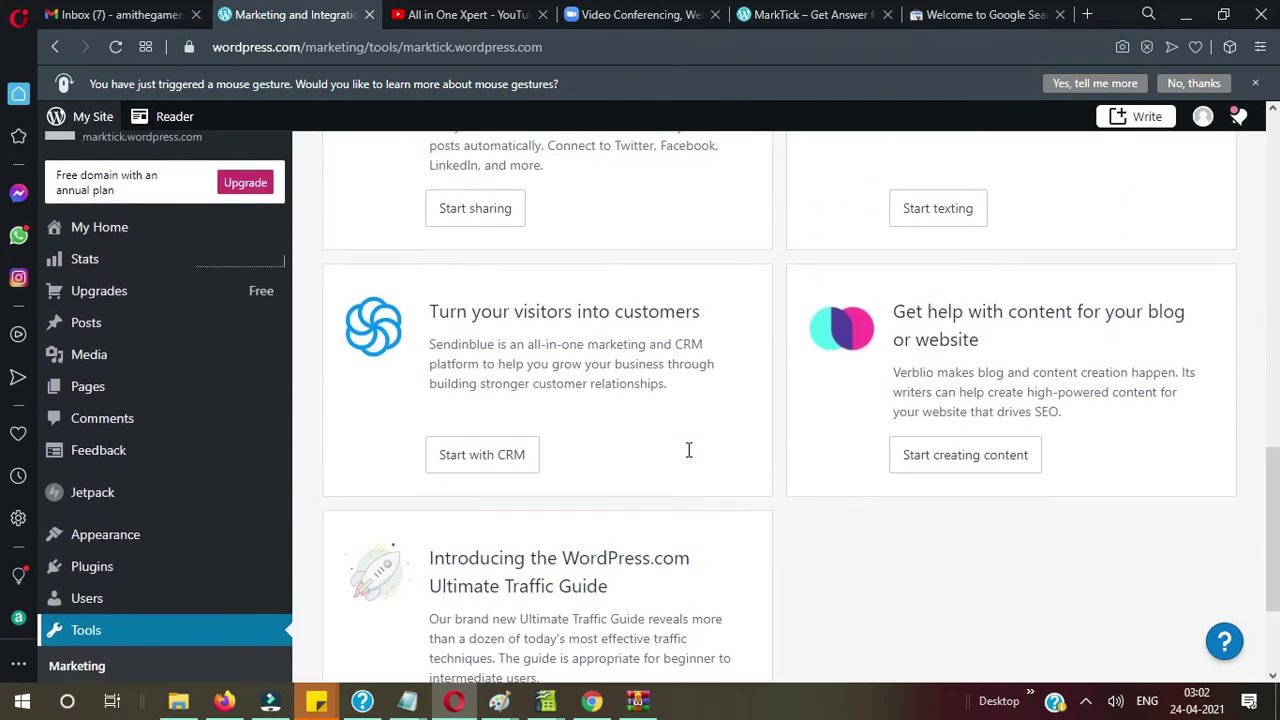
scroll(687, 449, down, 2)
scroll(687, 449, down, 1)
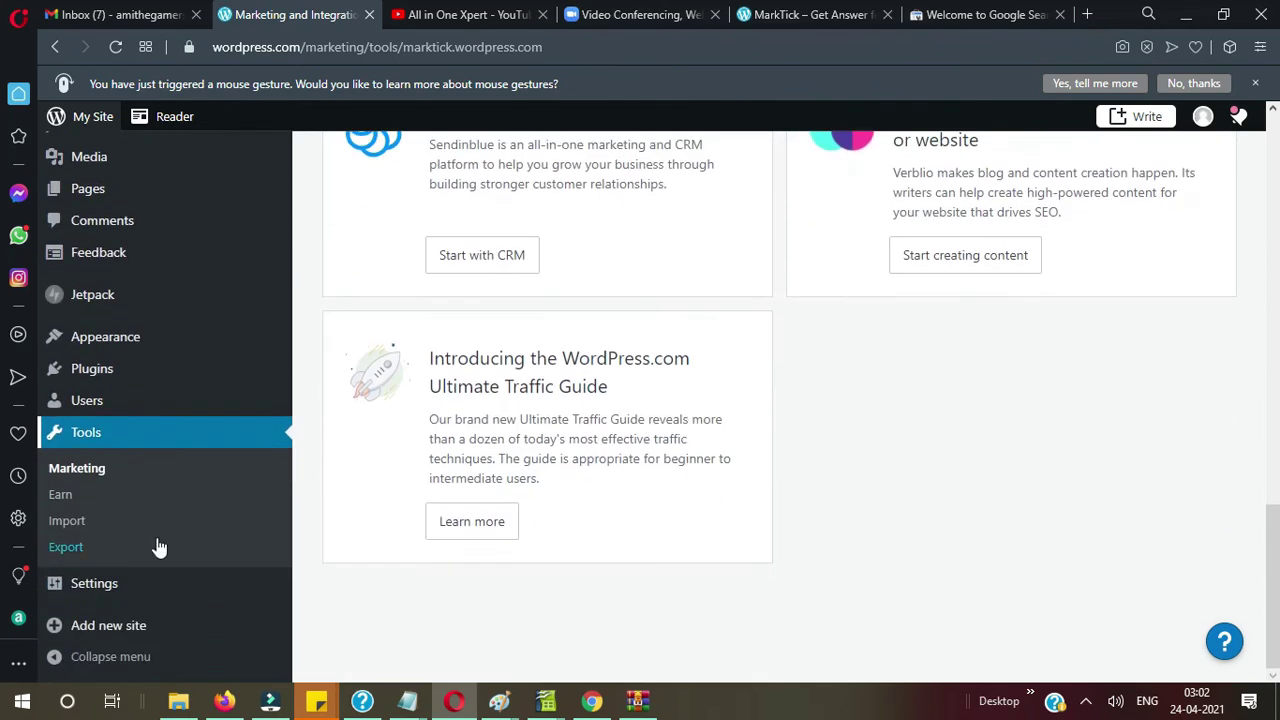
click(85, 470)
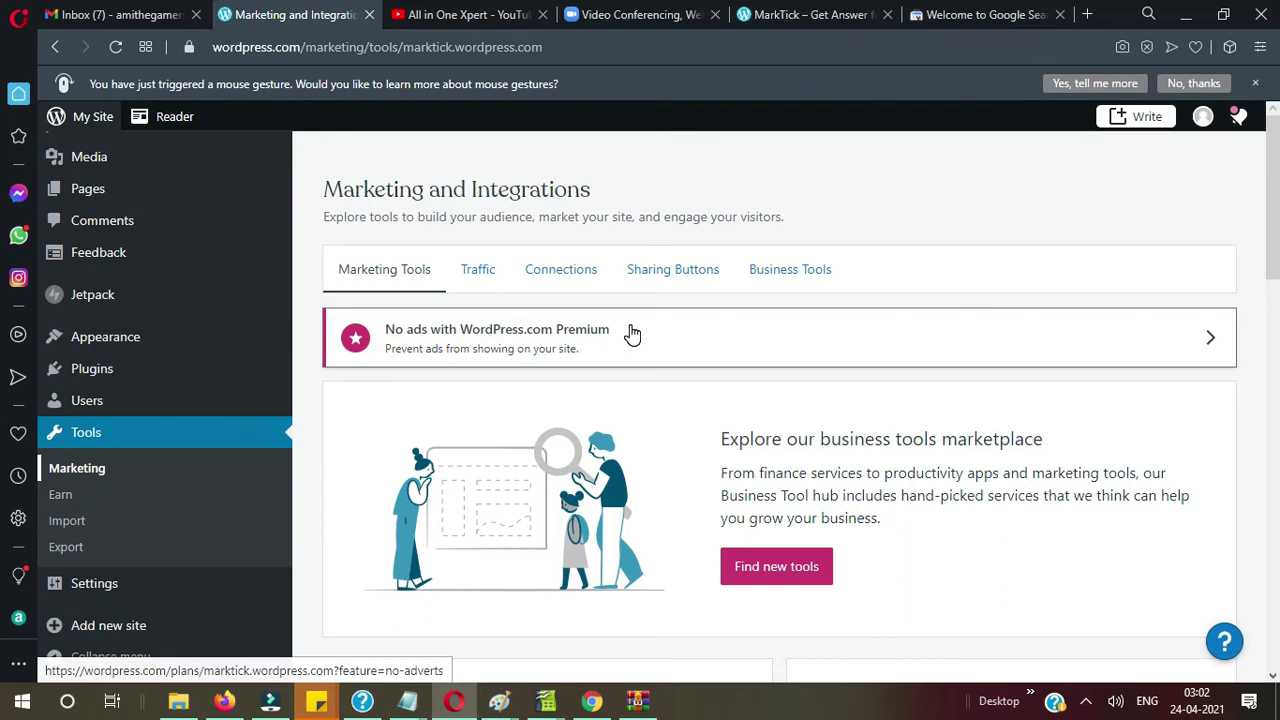
scroll(632, 335, down, 3)
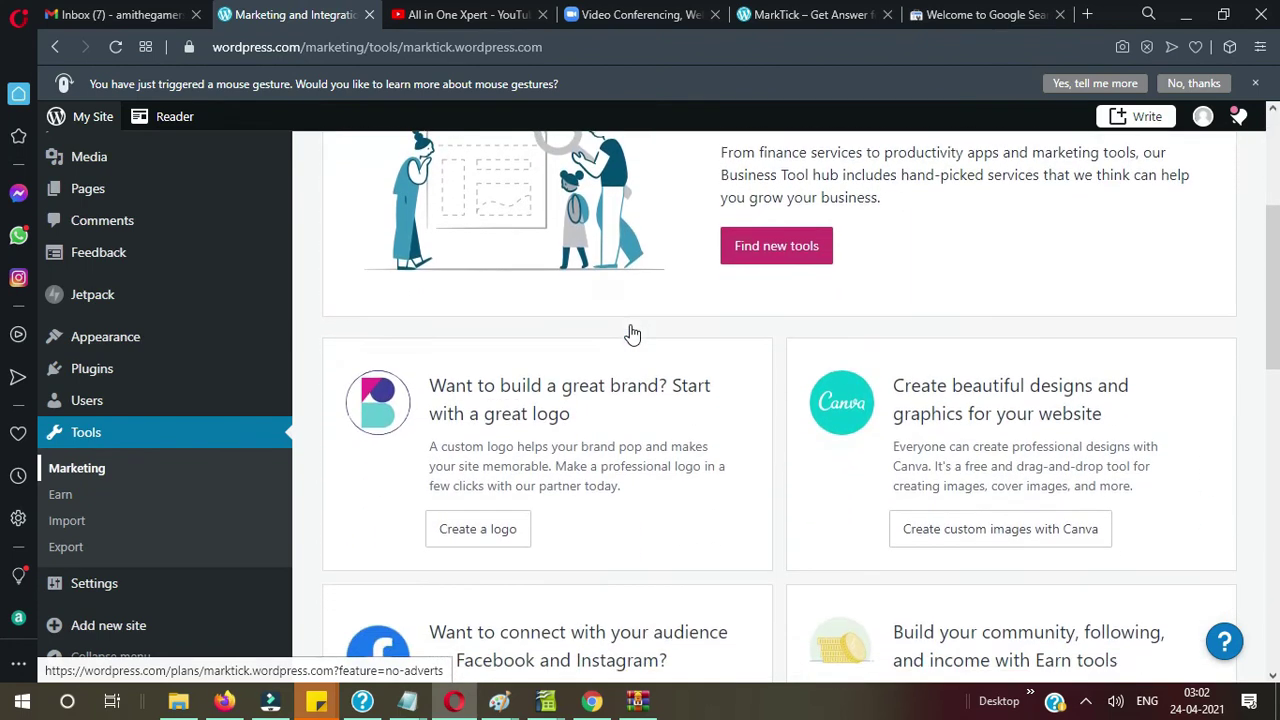
scroll(632, 335, down, 3)
scroll(632, 325, down, 2)
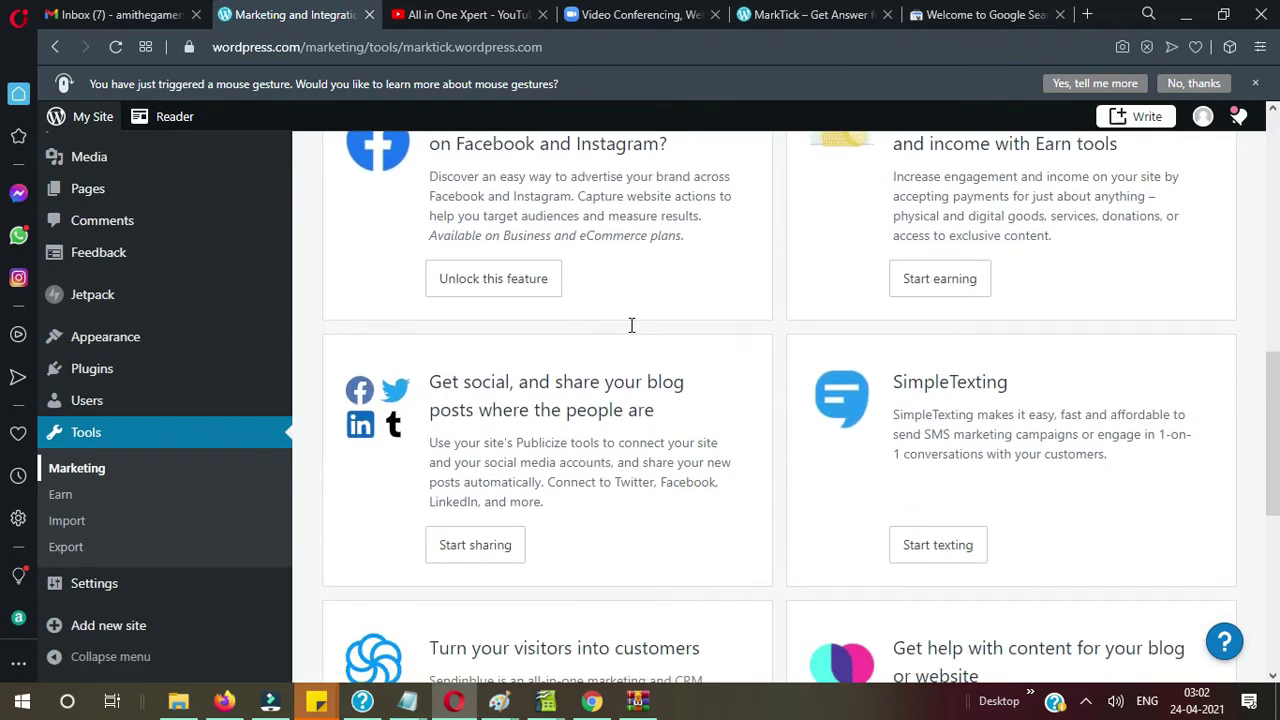
scroll(631, 325, down, 5)
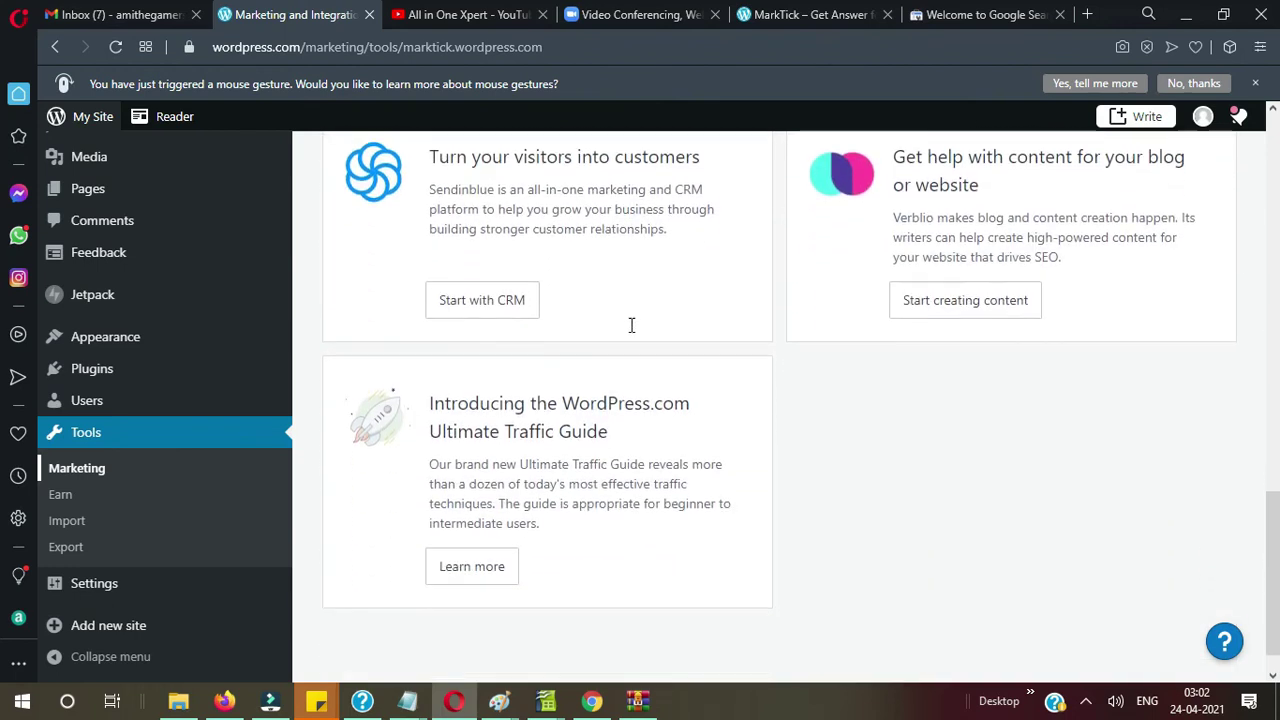
key(Home)
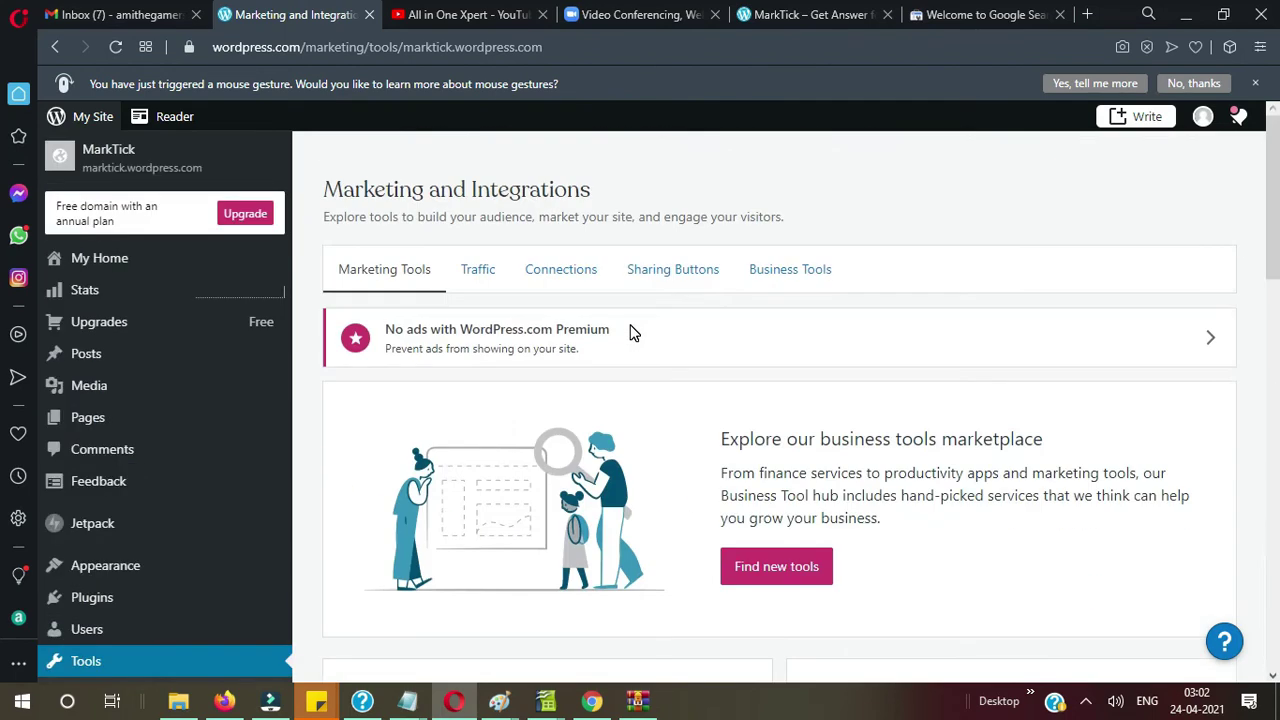
Step: Paste the copied verification meta tag into the Google field of the site verification services in the Traffic settings and save
click(478, 270)
scroll(664, 443, down, 4)
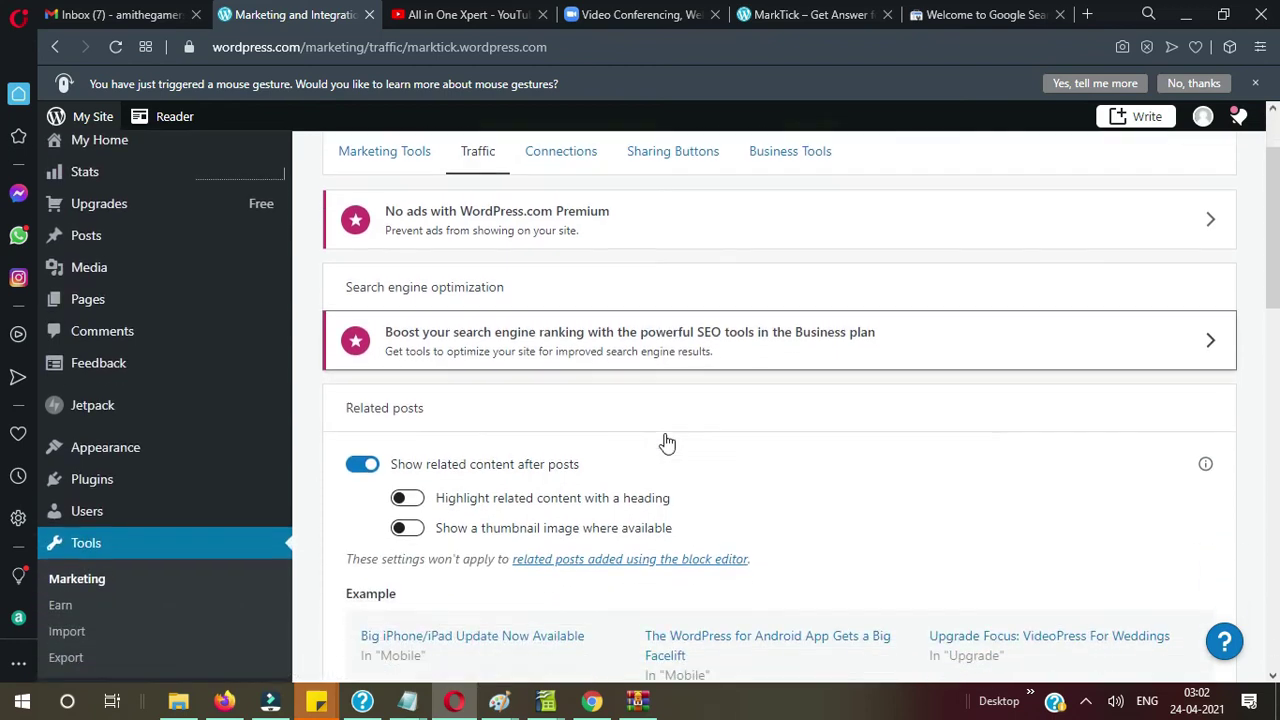
scroll(667, 443, down, 5)
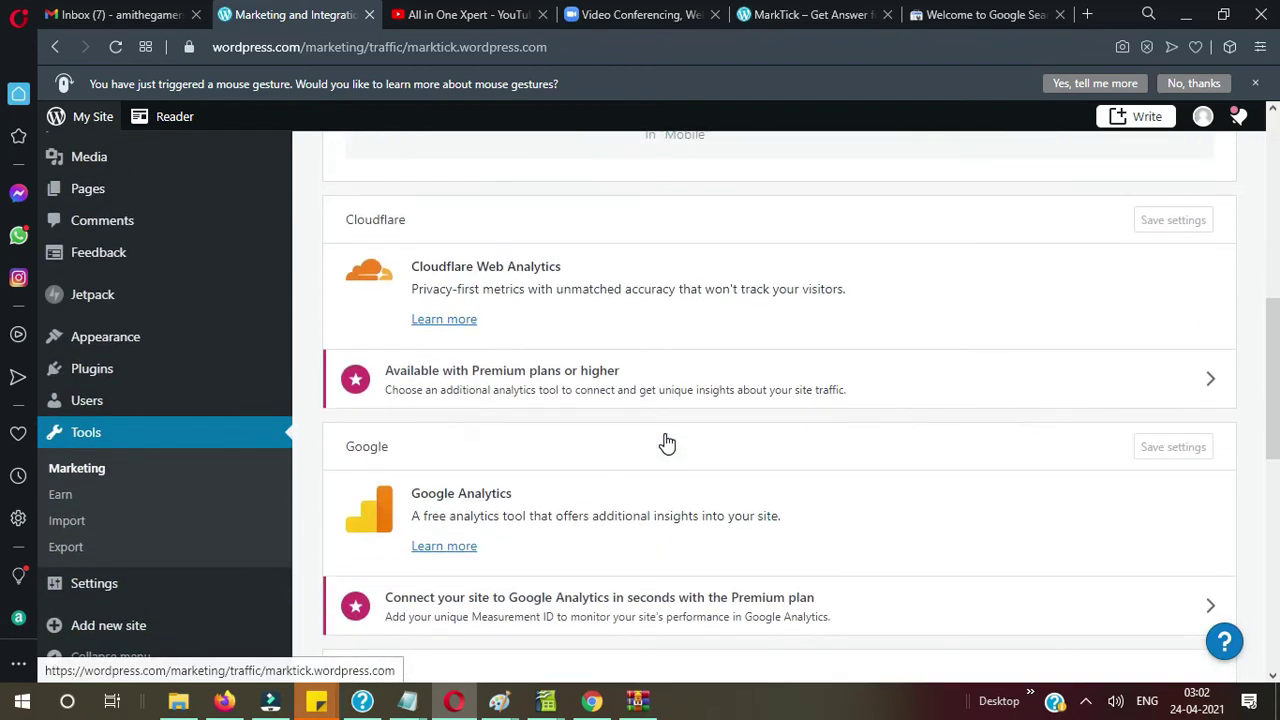
scroll(667, 443, down, 4)
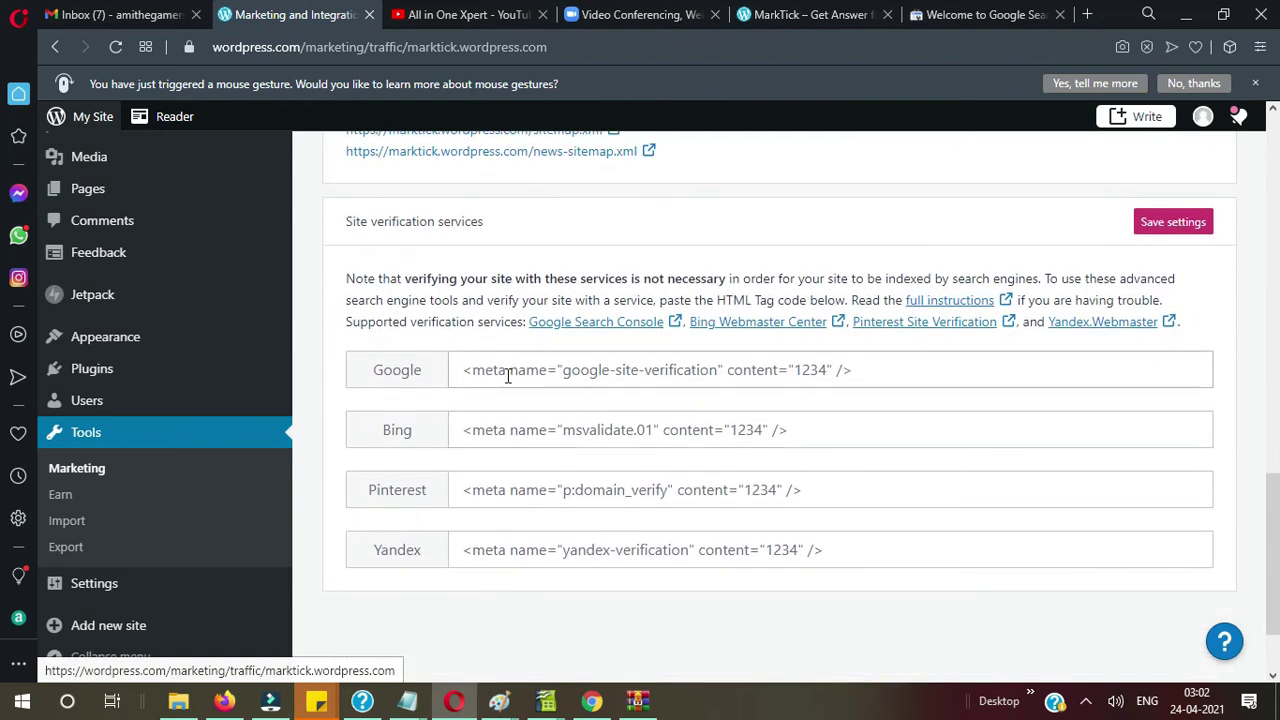
click(493, 371)
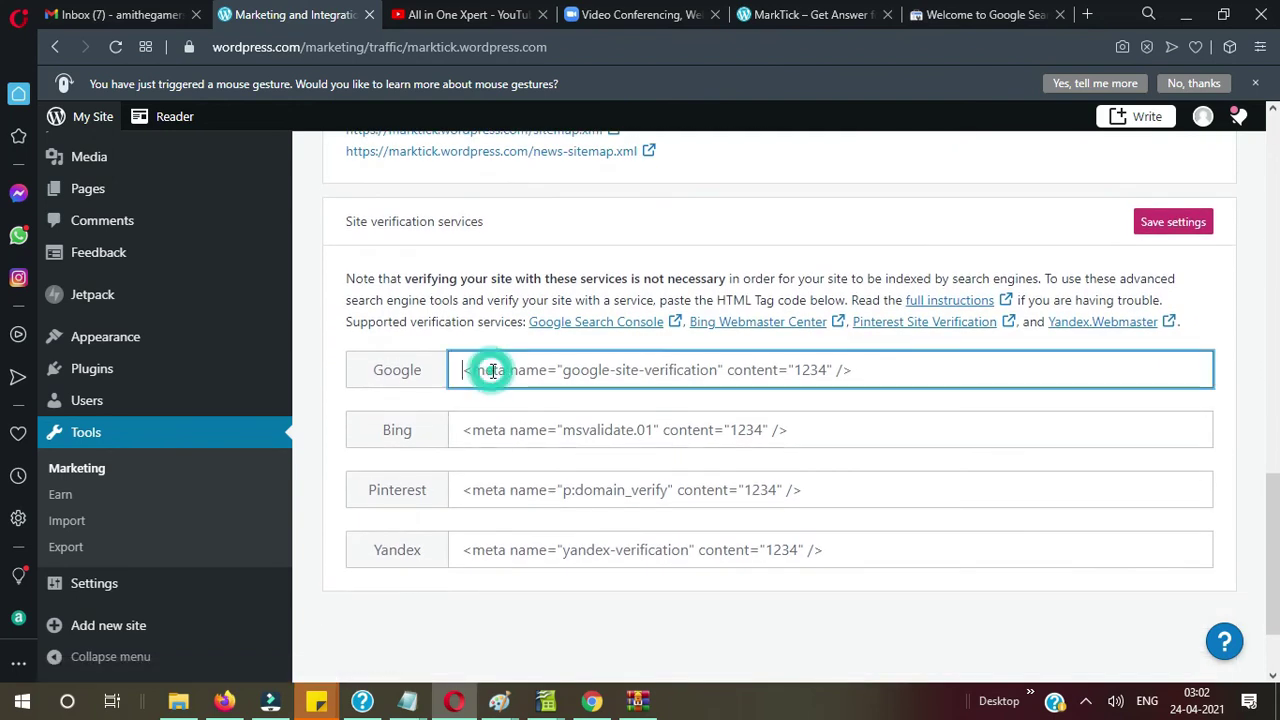
key(ctrl+v)
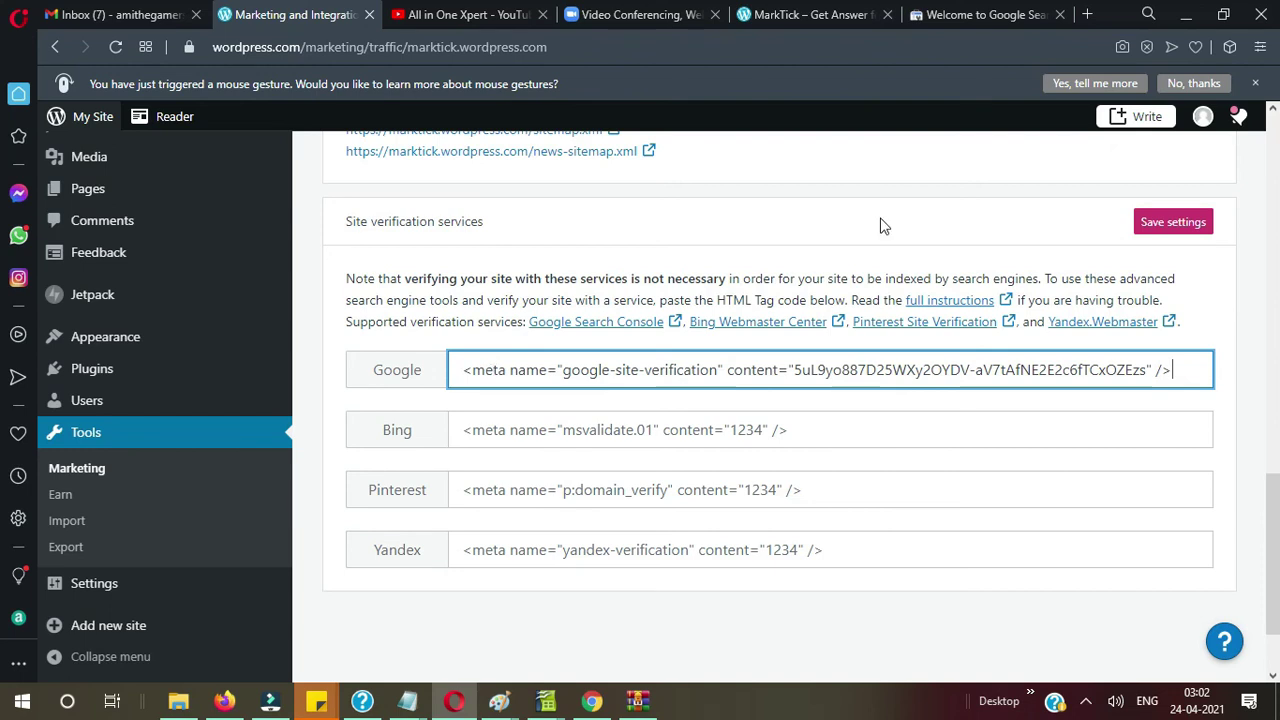
click(1165, 233)
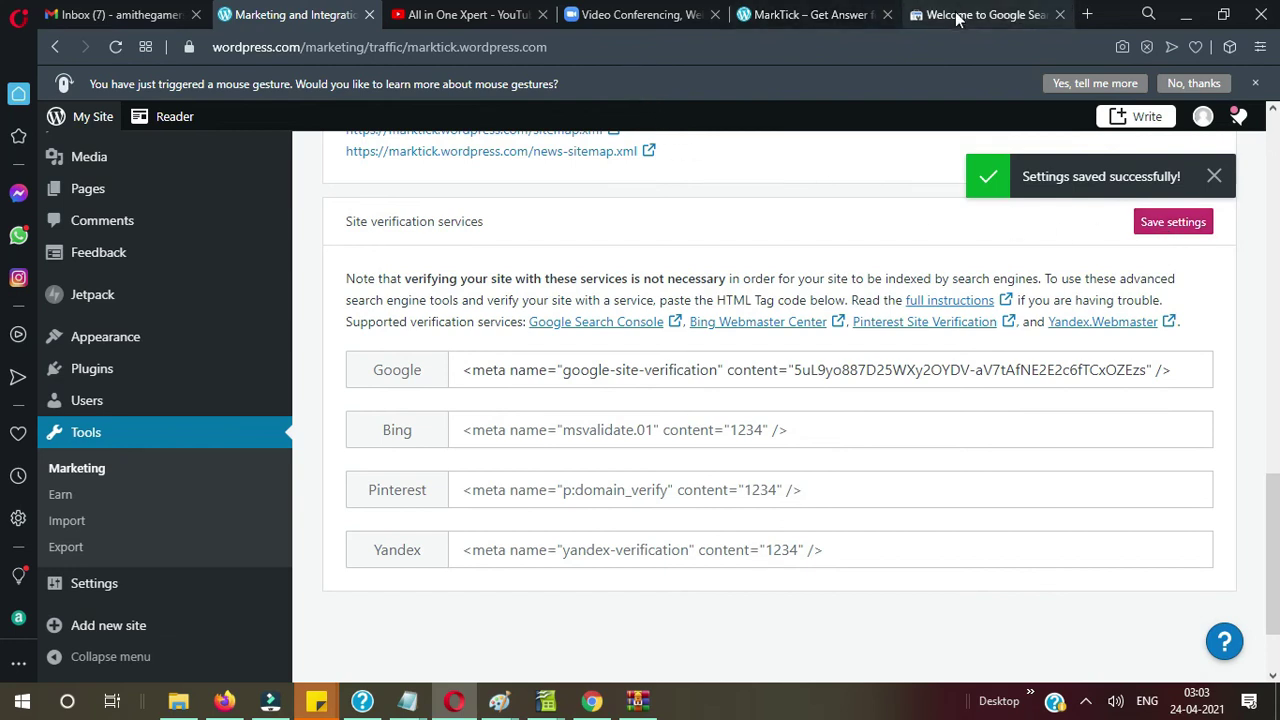
Step: Go back to Google Search Console and verify ownership of the MarkTick property with the HTML tag method
click(956, 19)
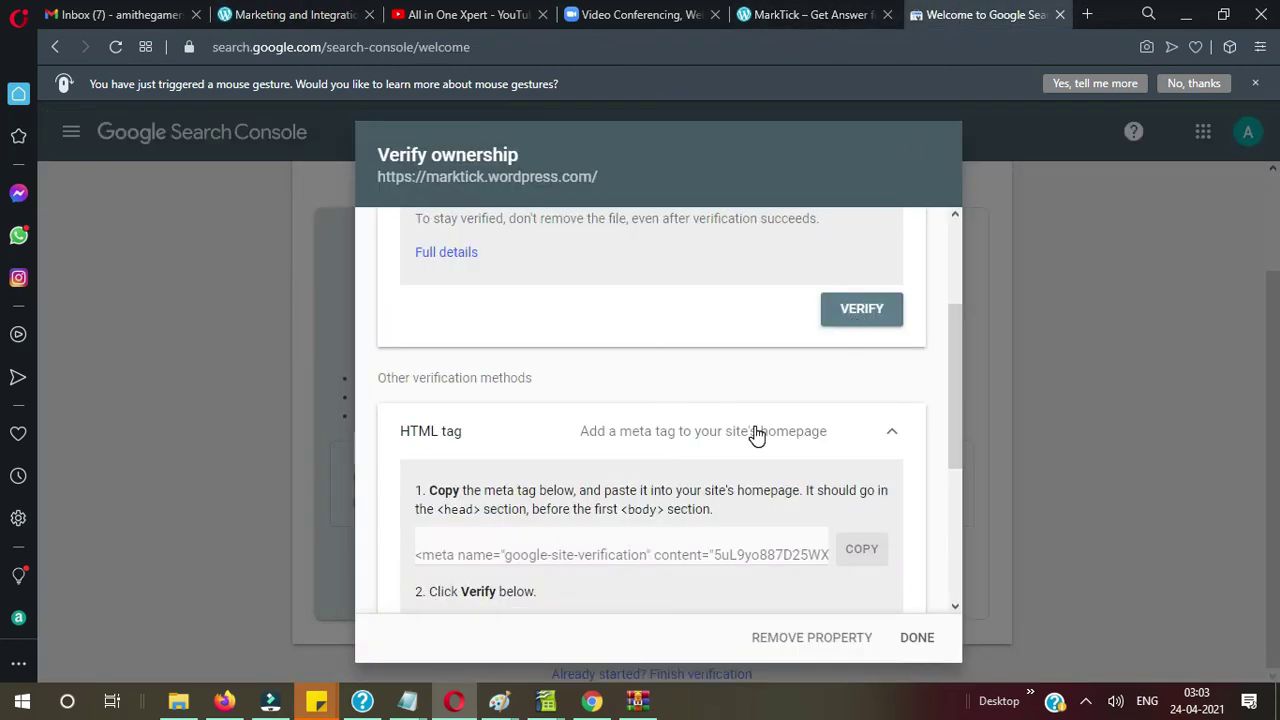
scroll(757, 435, down, 2)
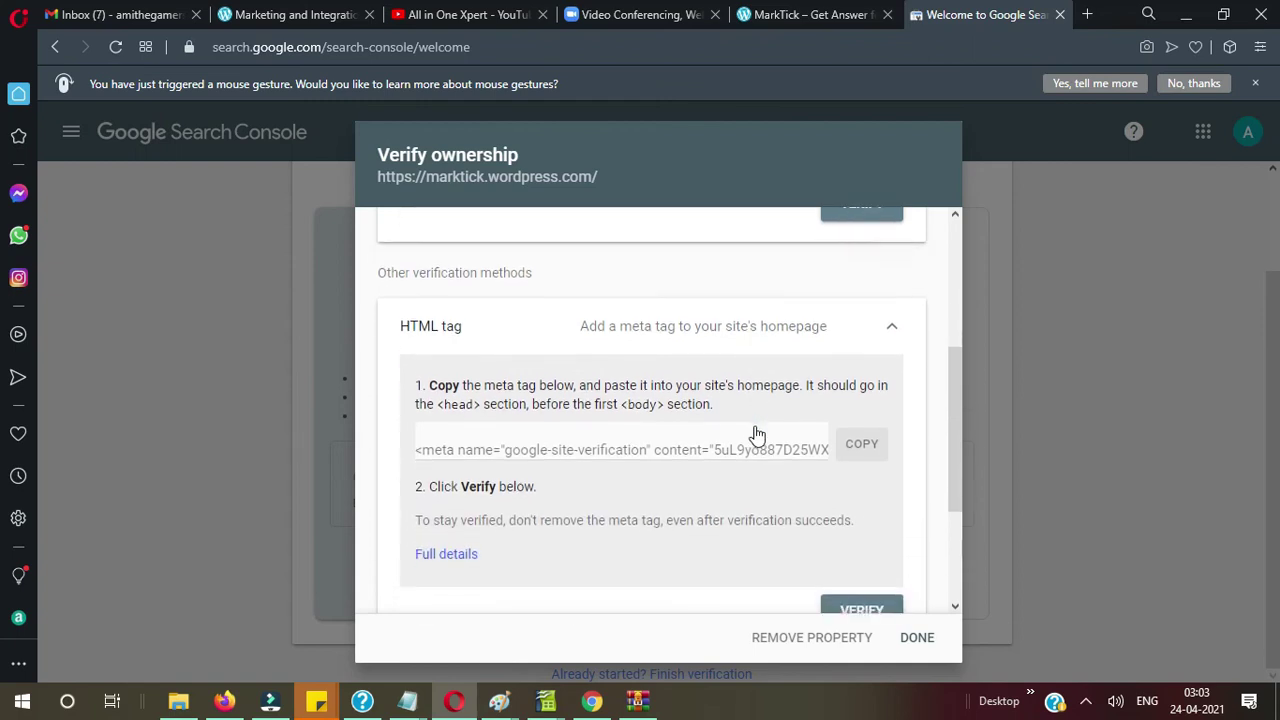
click(859, 440)
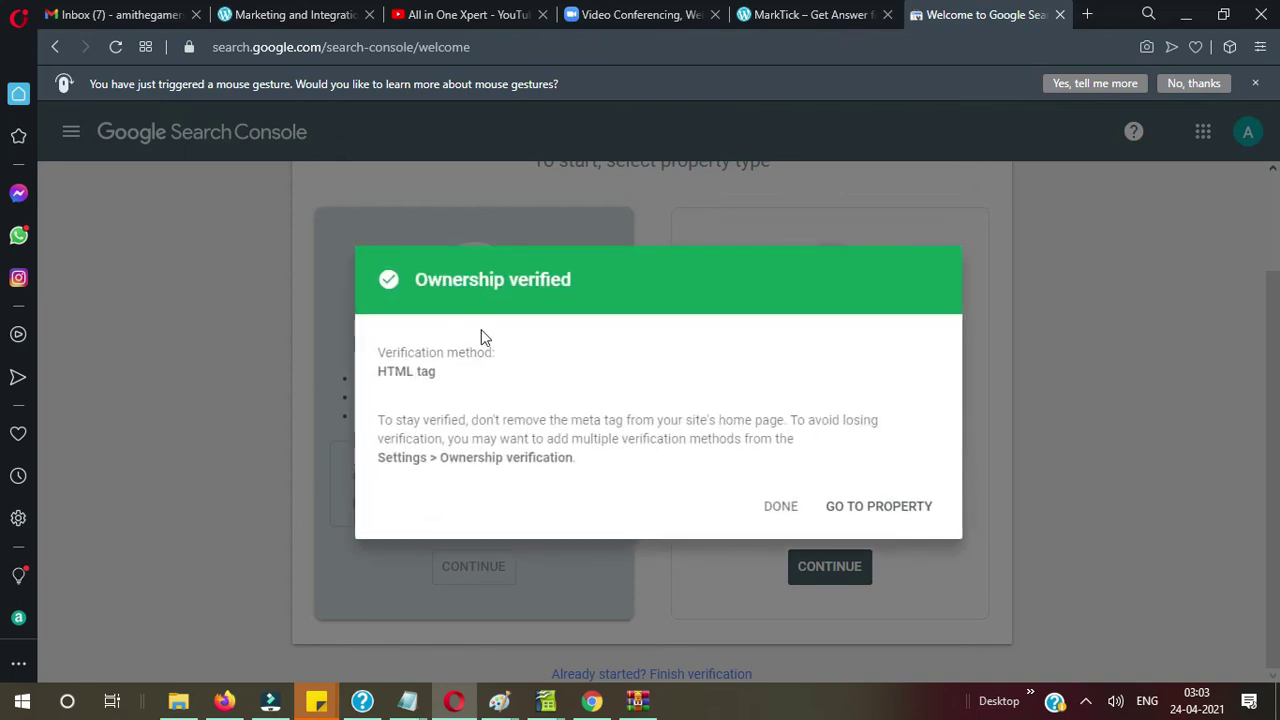
Step: Open the verified MarkTick property in Search Console and dismiss the welcome message and the Overview tip
click(869, 509)
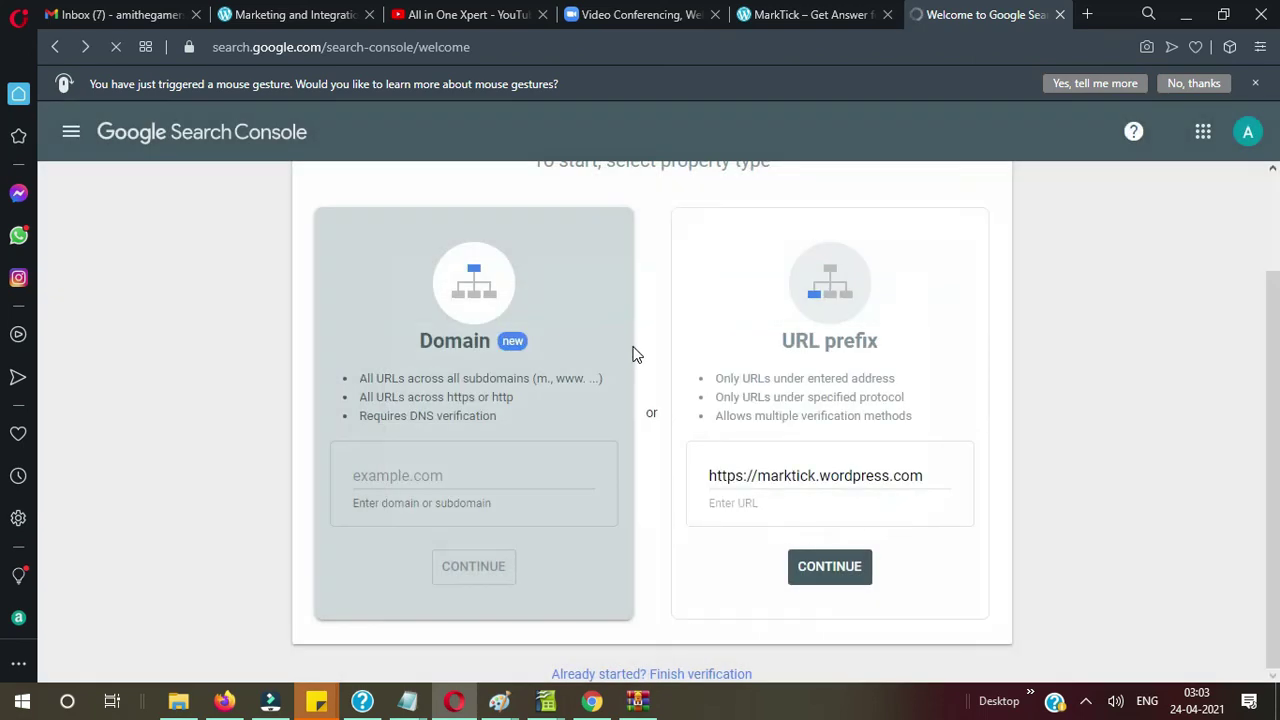
click(795, 16)
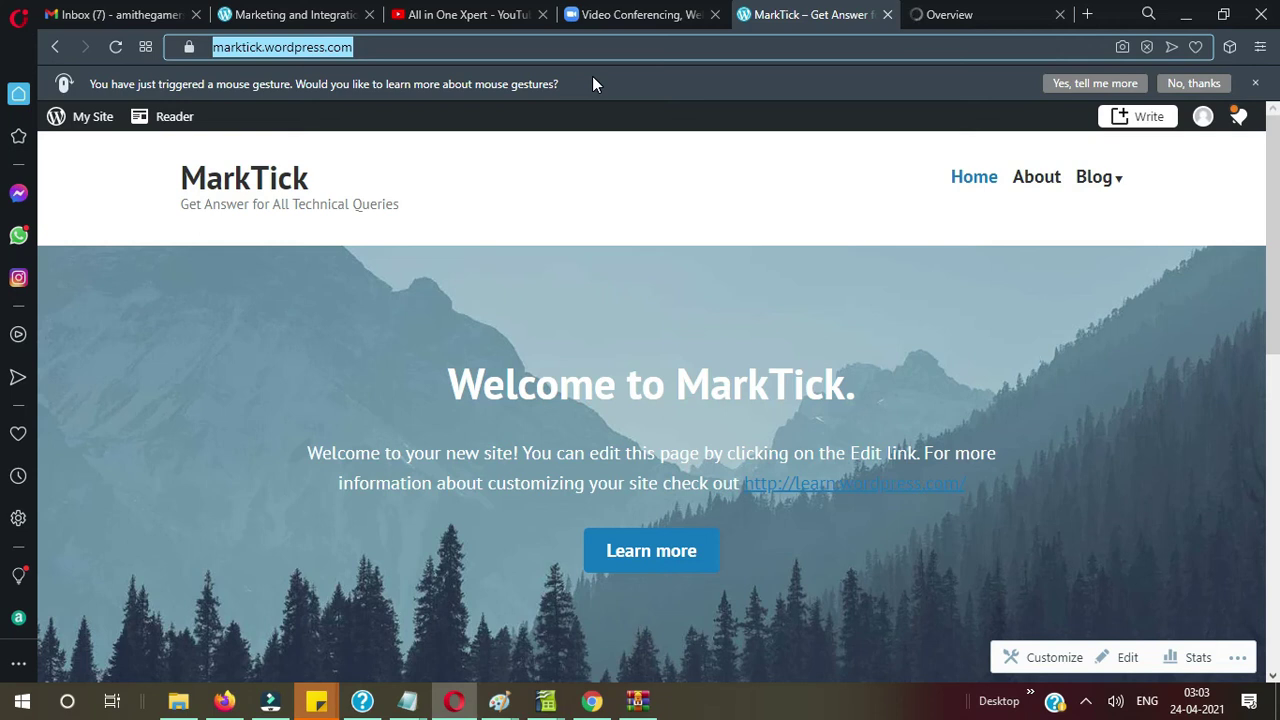
click(955, 15)
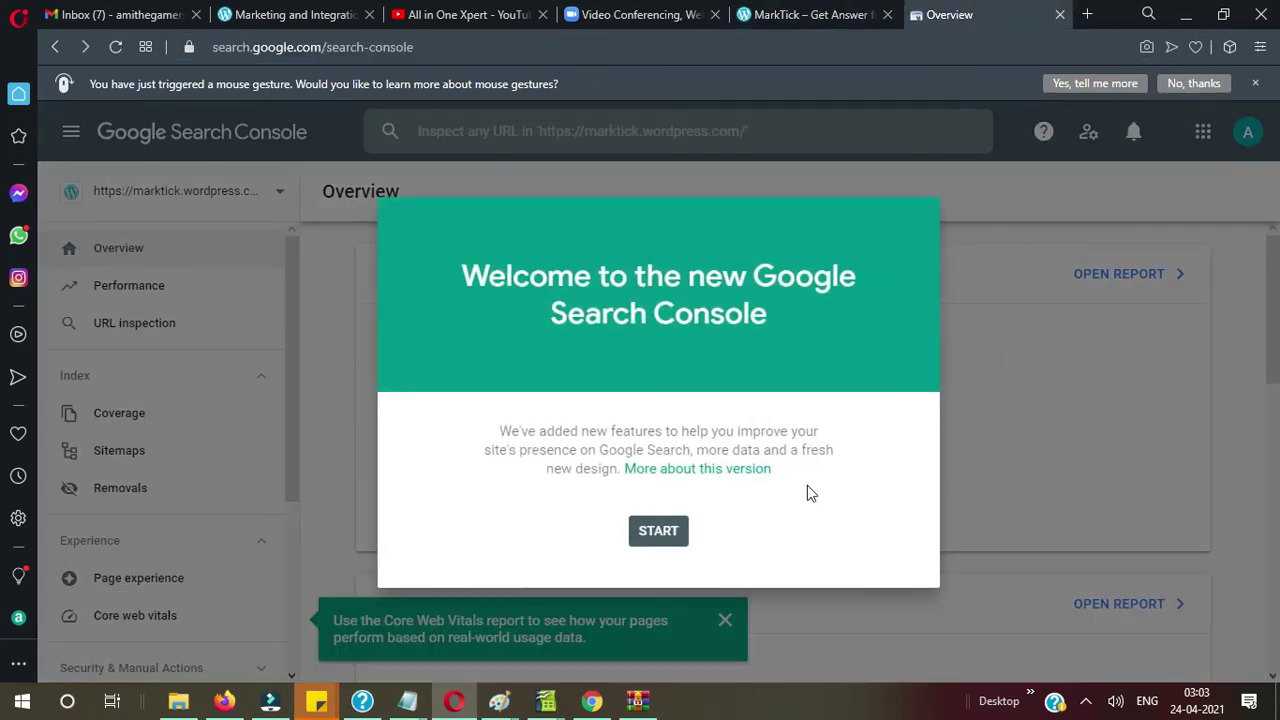
click(678, 531)
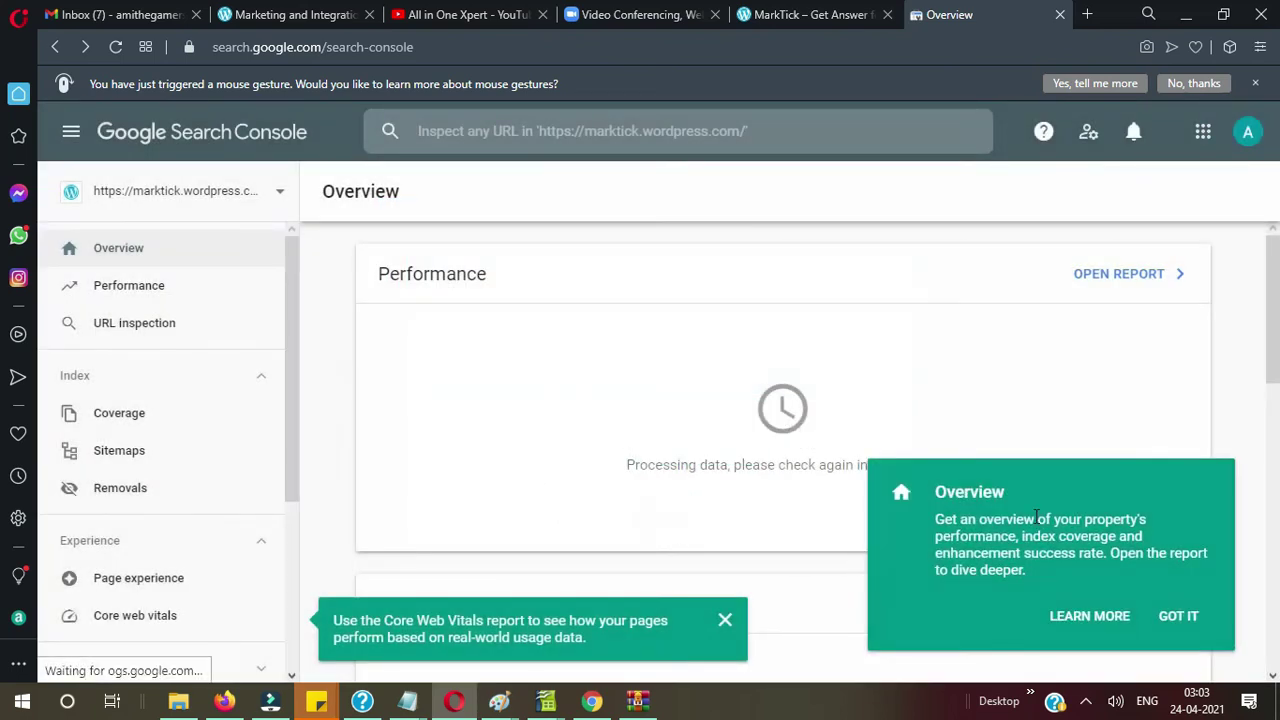
click(1186, 617)
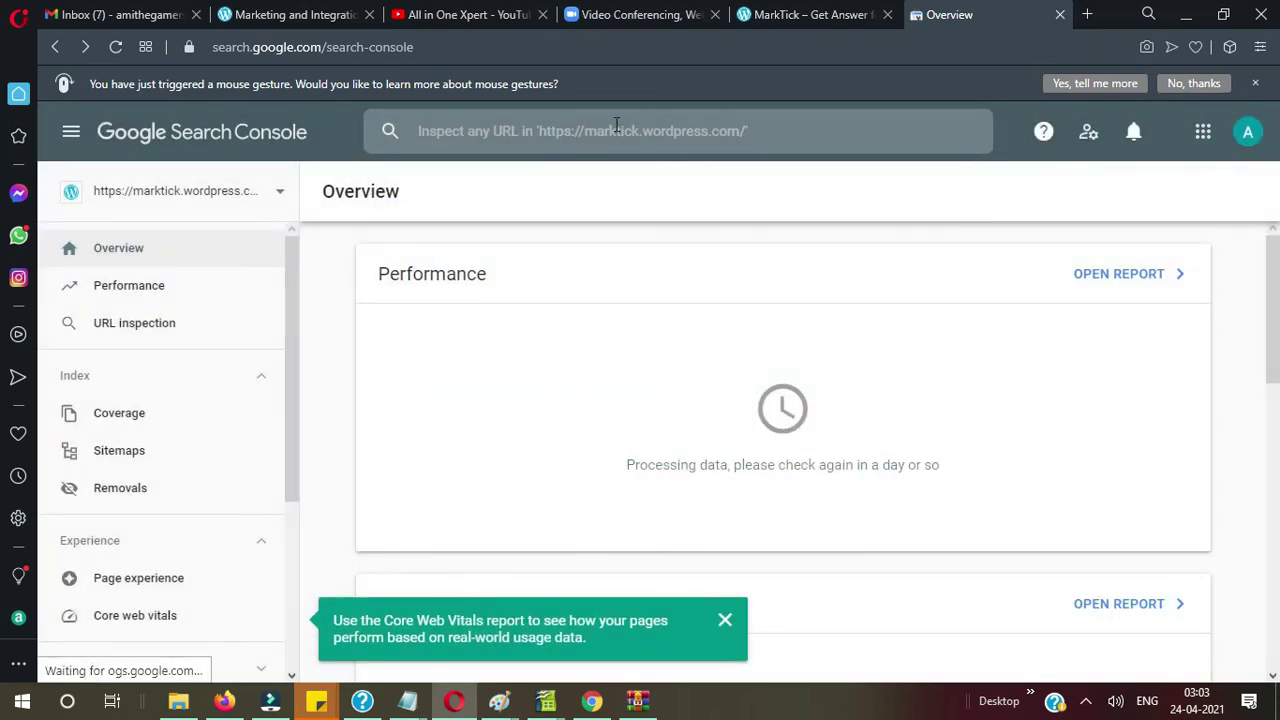
click(616, 125)
text(https://marktick.wordpress.com)
key(Return)
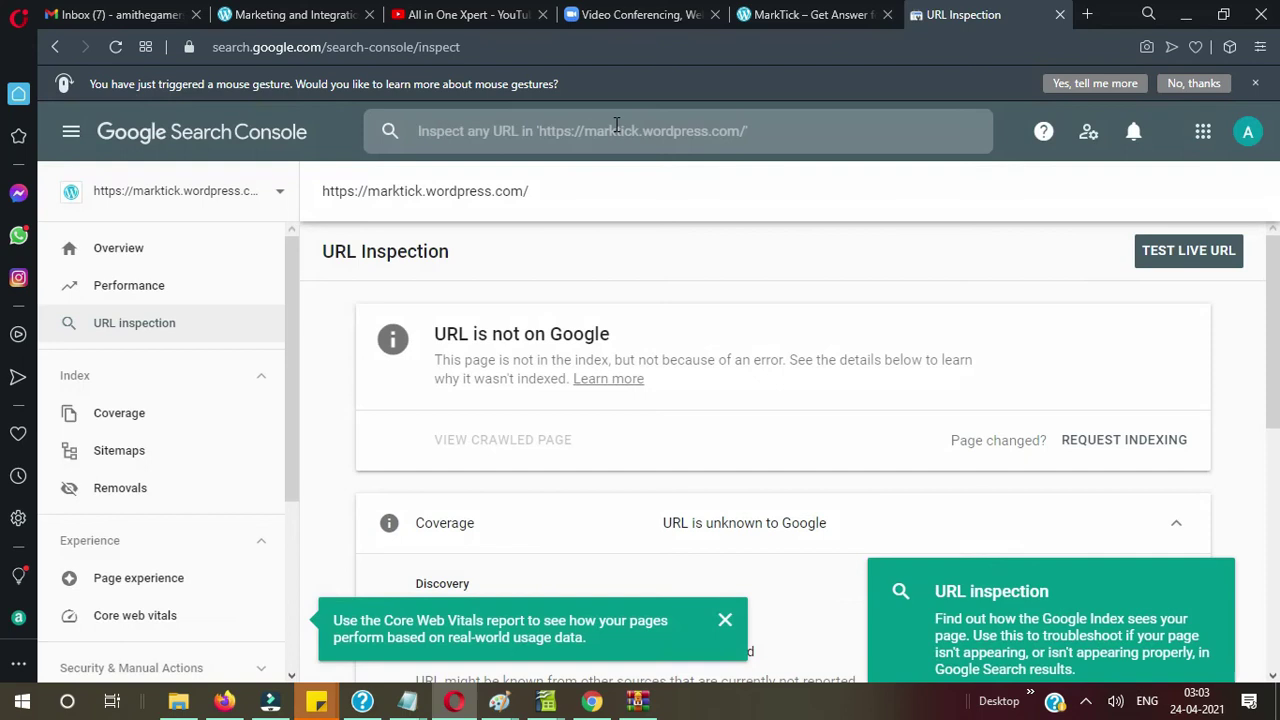
click(1188, 618)
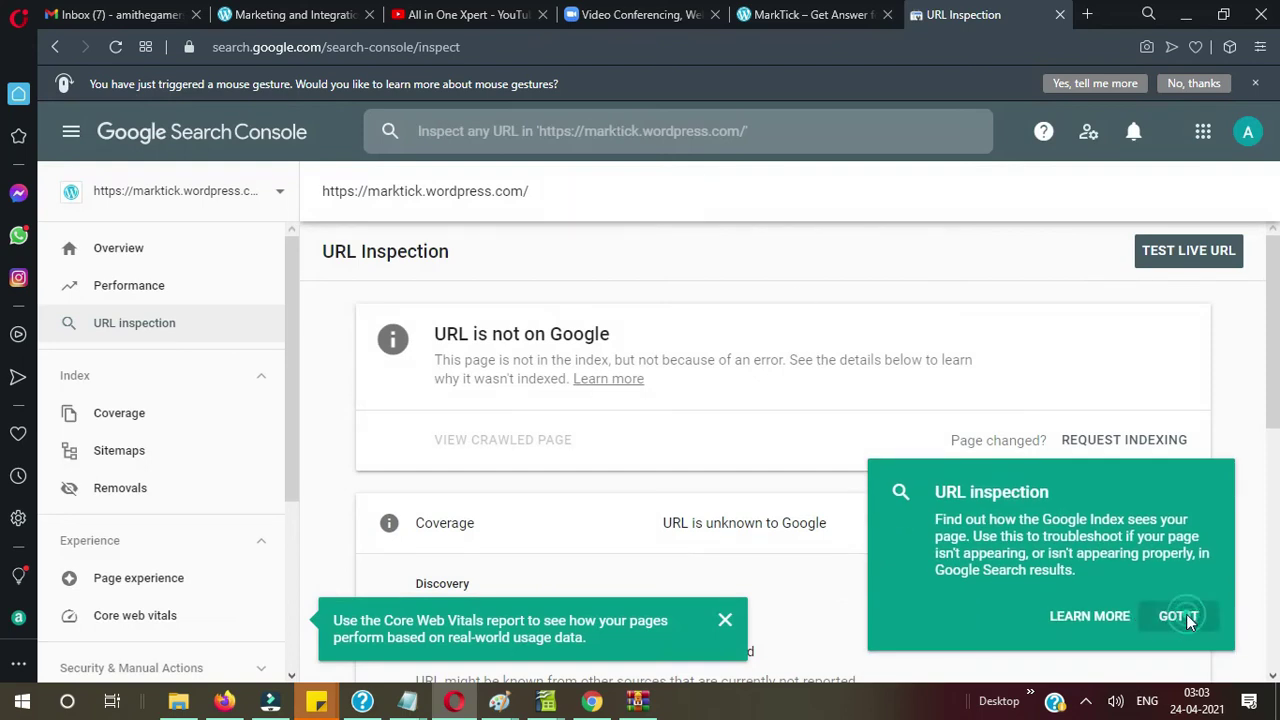
Step: Request indexing of the MarkTick home page, completing the stairs image challenge and closing the confirmation
click(1107, 450)
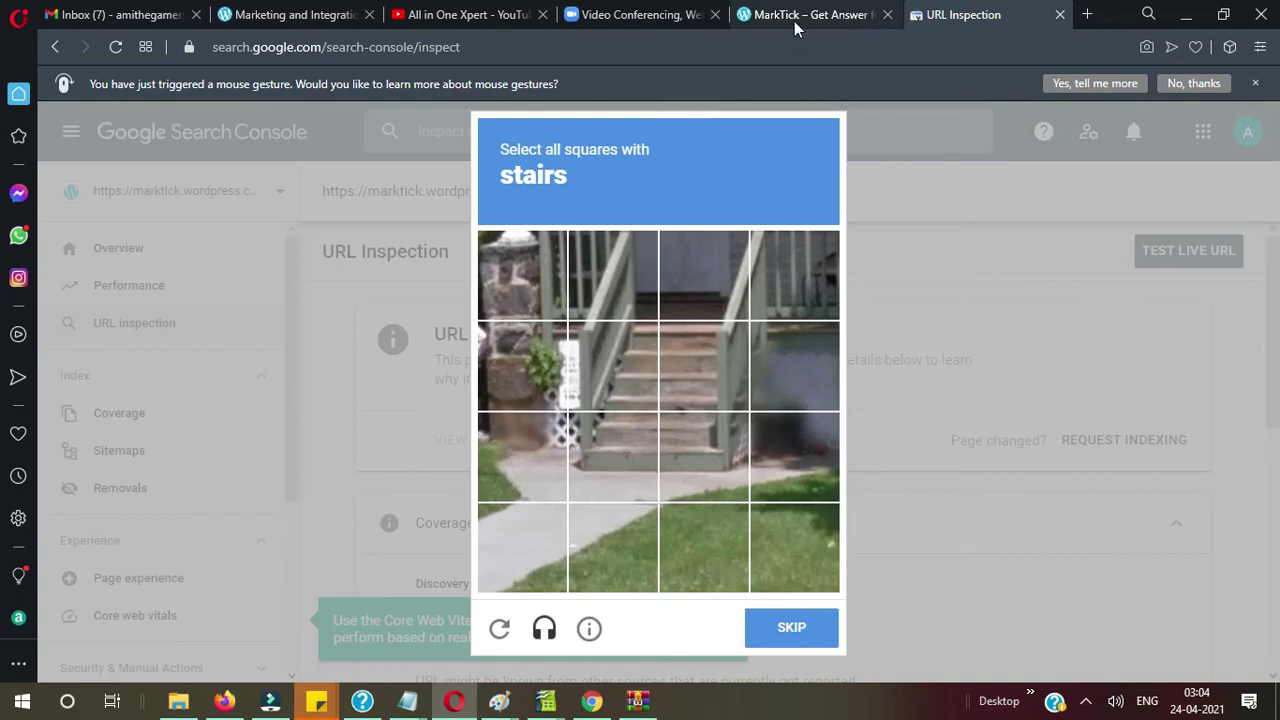
click(678, 456)
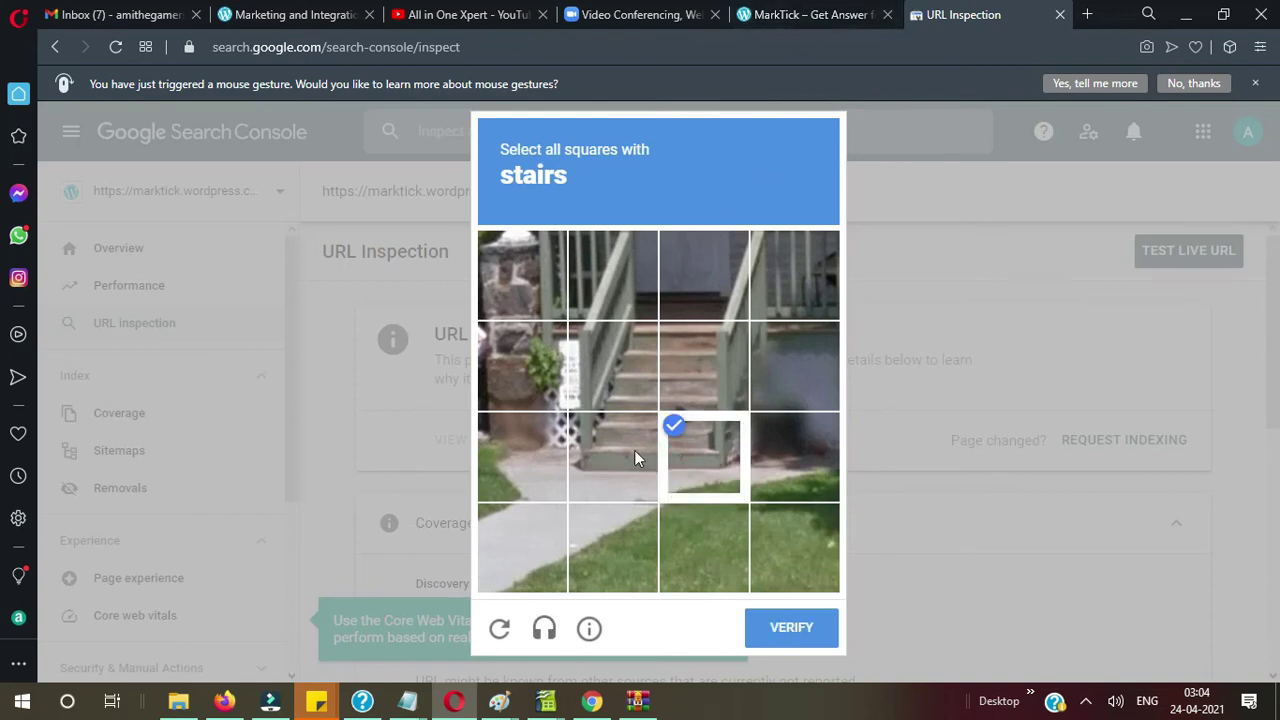
click(628, 449)
click(606, 363)
click(667, 370)
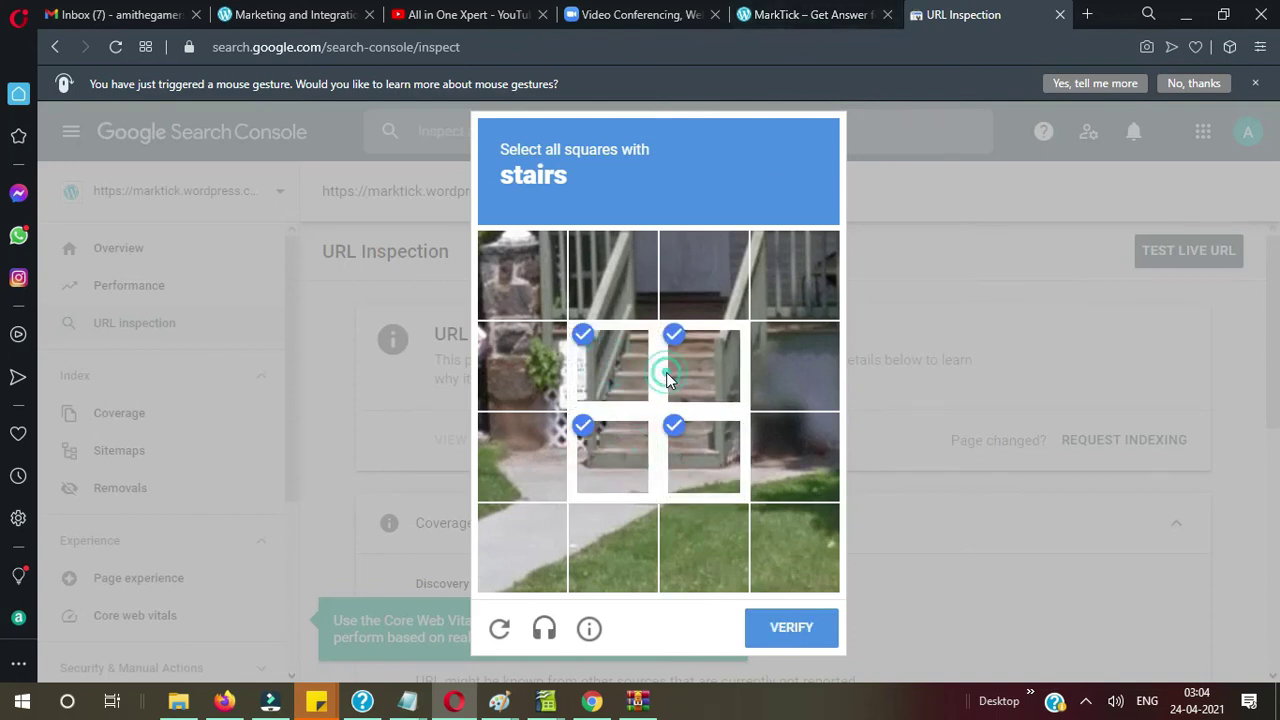
click(669, 296)
click(611, 290)
click(790, 634)
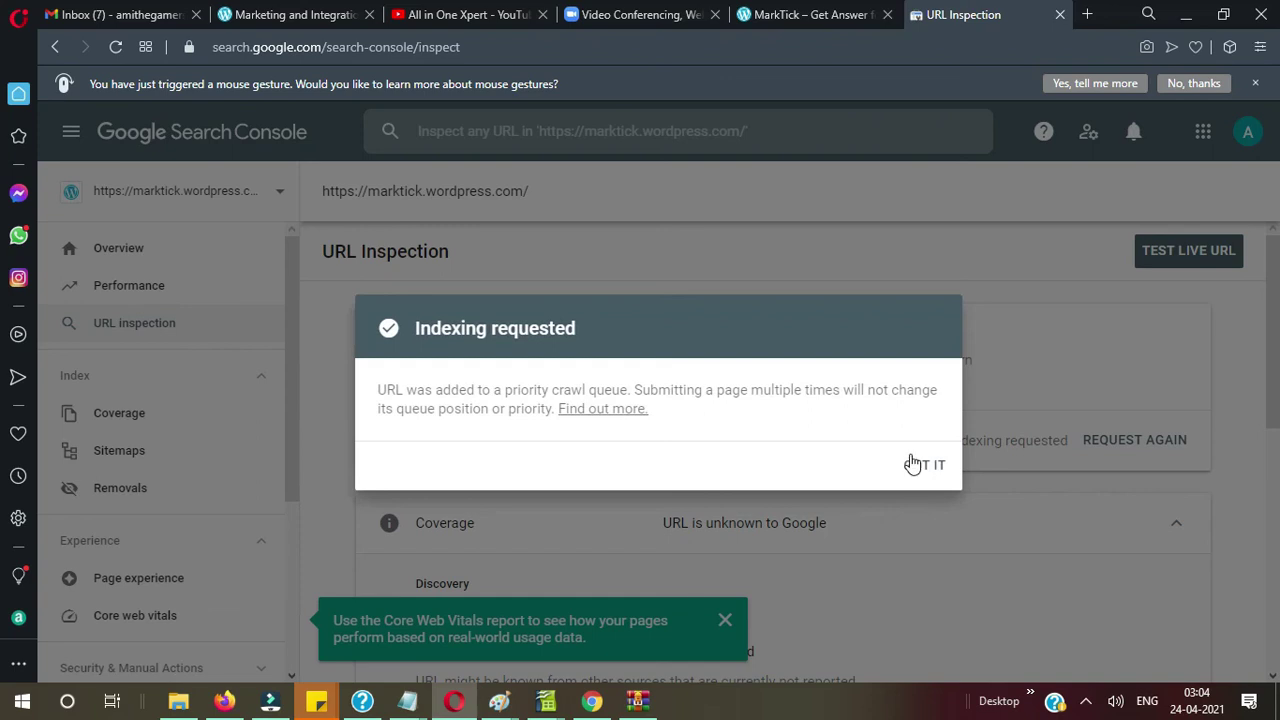
click(912, 466)
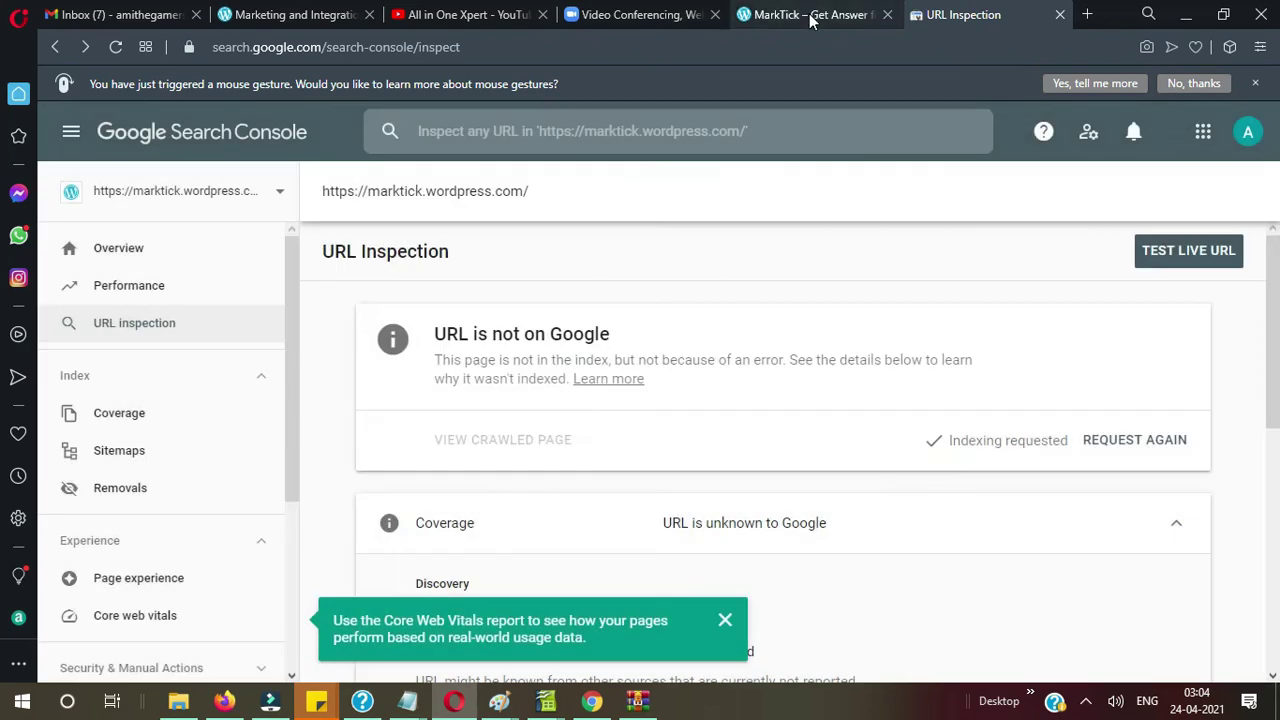
Step: Open the post "How to setup a zoom meeting with friends-Step by Step Guide" on the MarkTick site and copy its web address
click(810, 16)
scroll(557, 290, down, 10)
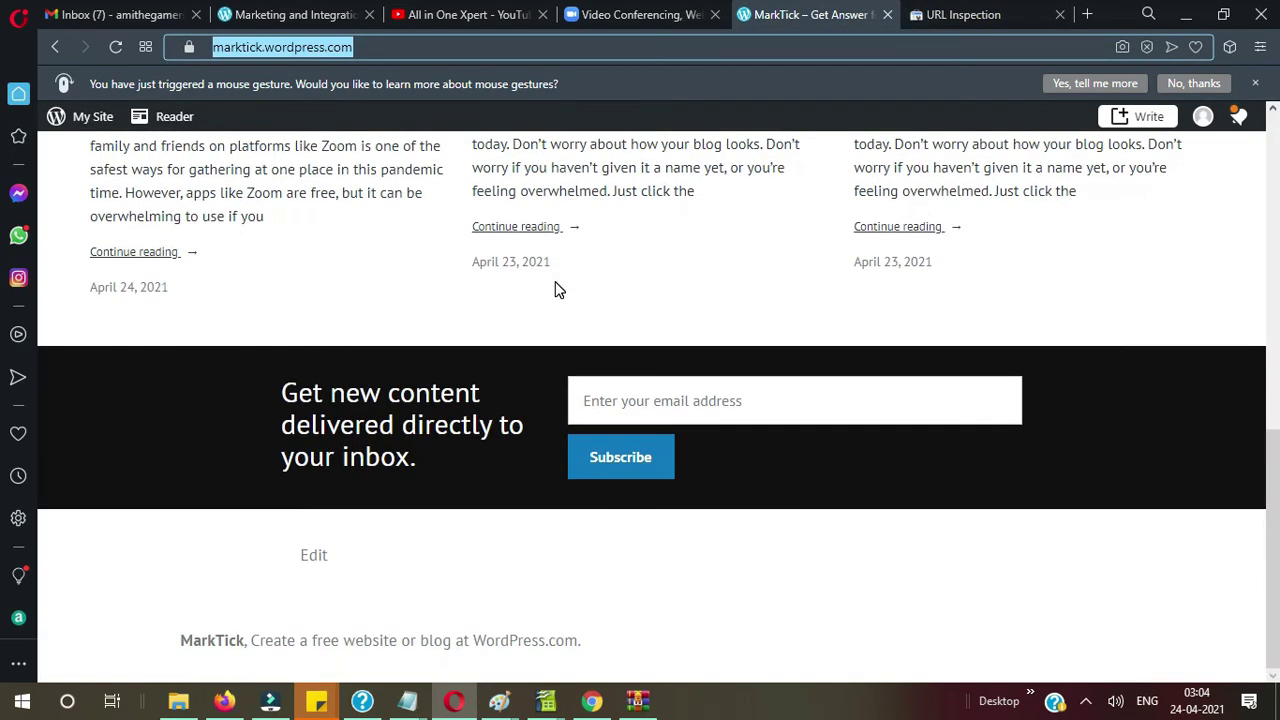
scroll(557, 290, up, 3)
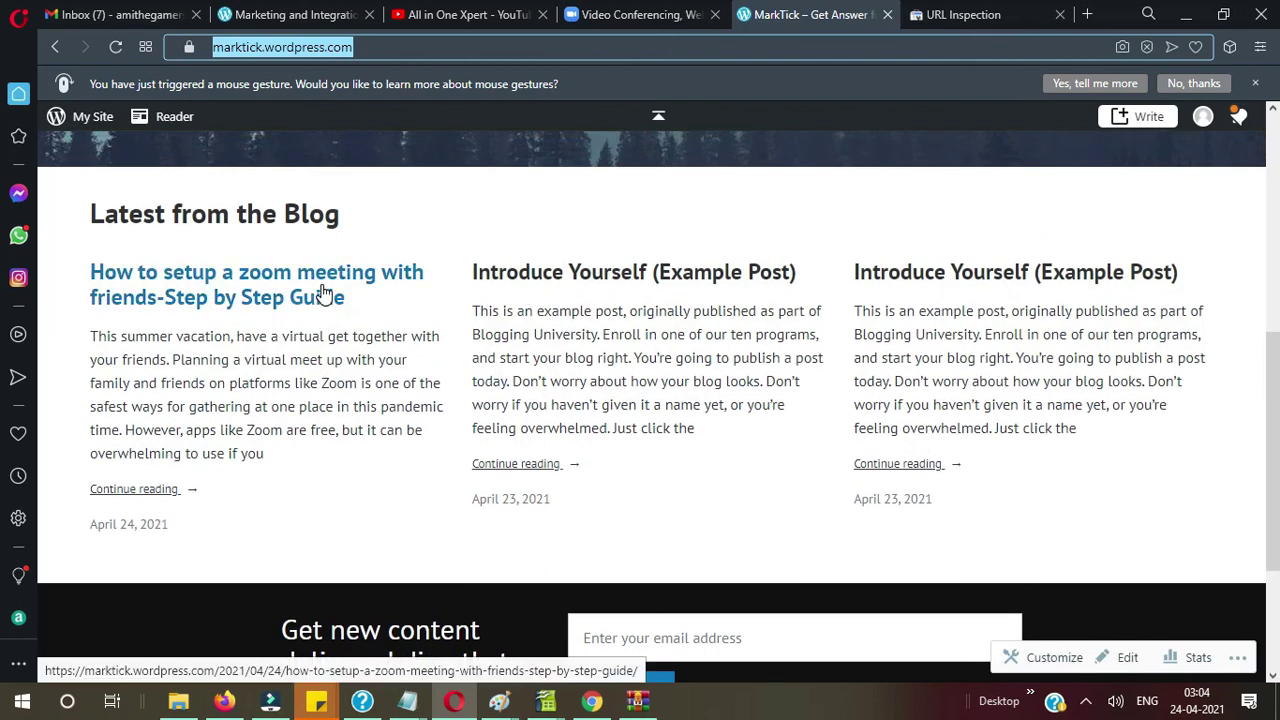
click(322, 292)
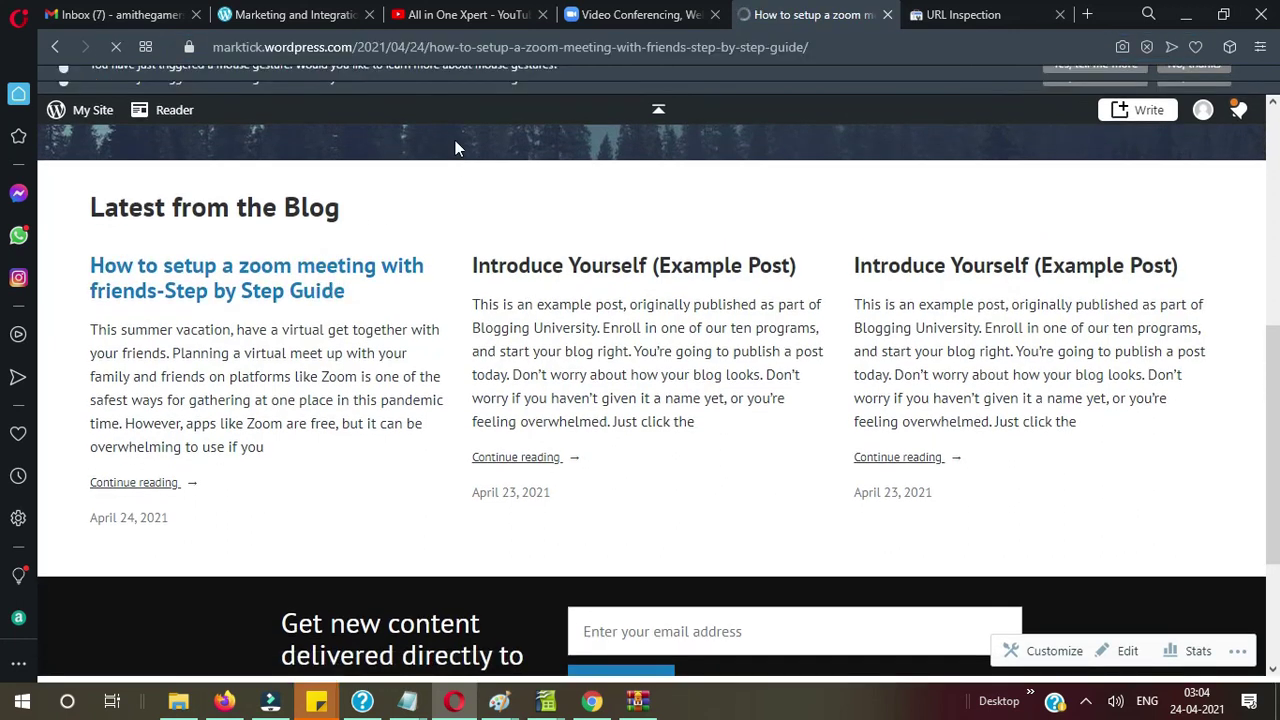
click(479, 50)
key(ctrl+c)
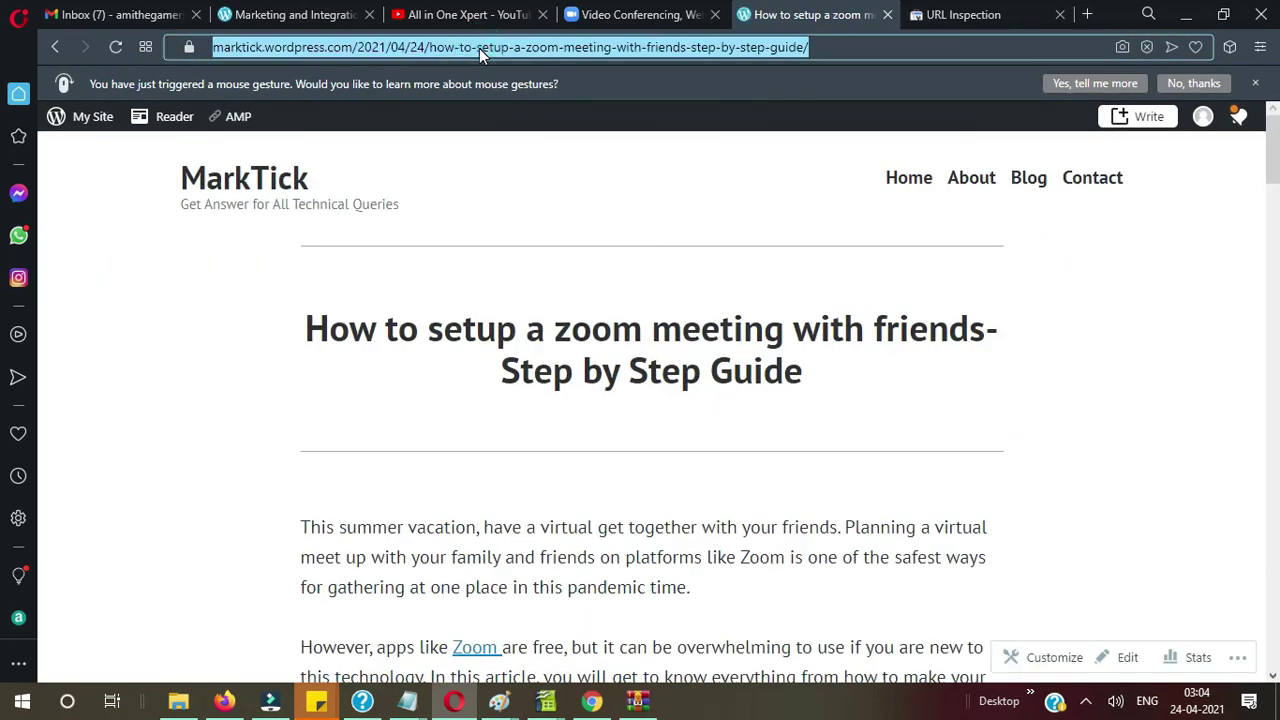
Step: Return to Search Console and inspect the copied URL of the Zoom meeting post
click(925, 14)
click(684, 122)
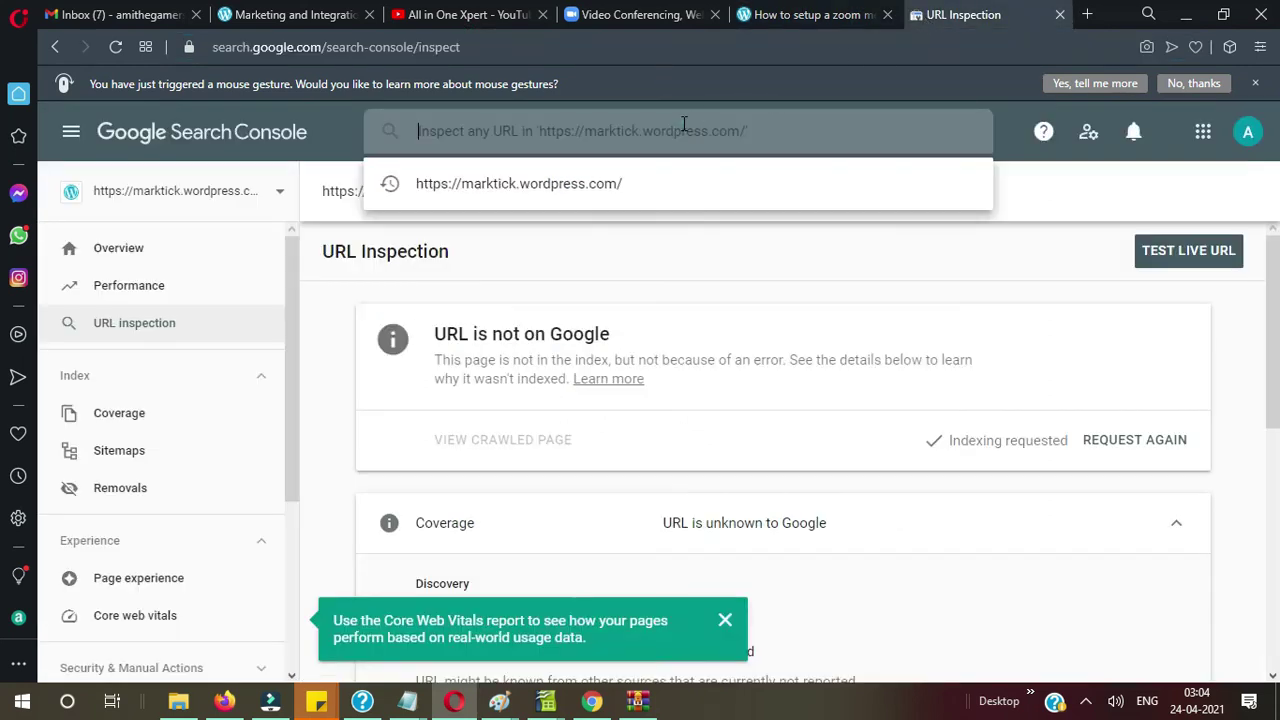
key(ctrl+v)
key(Return)
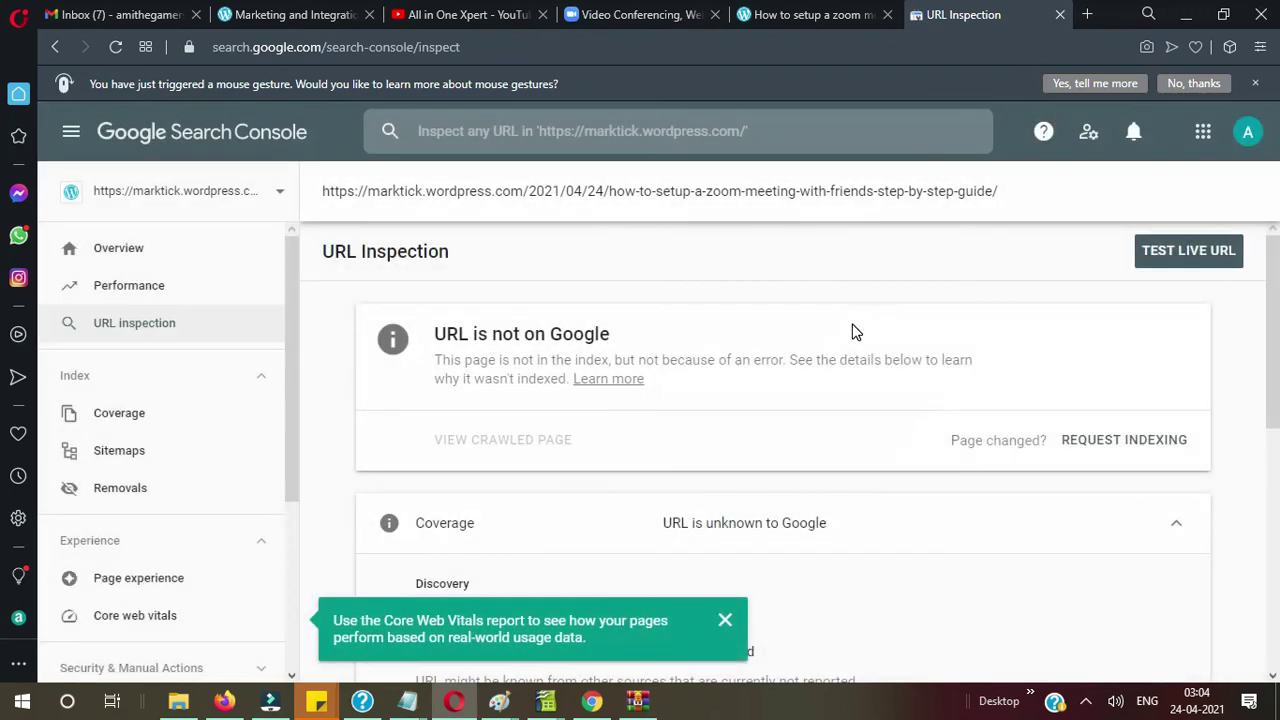
Step: Request indexing of the Zoom meeting post, completing the traffic lights image challenge and closing the confirmation
click(1088, 444)
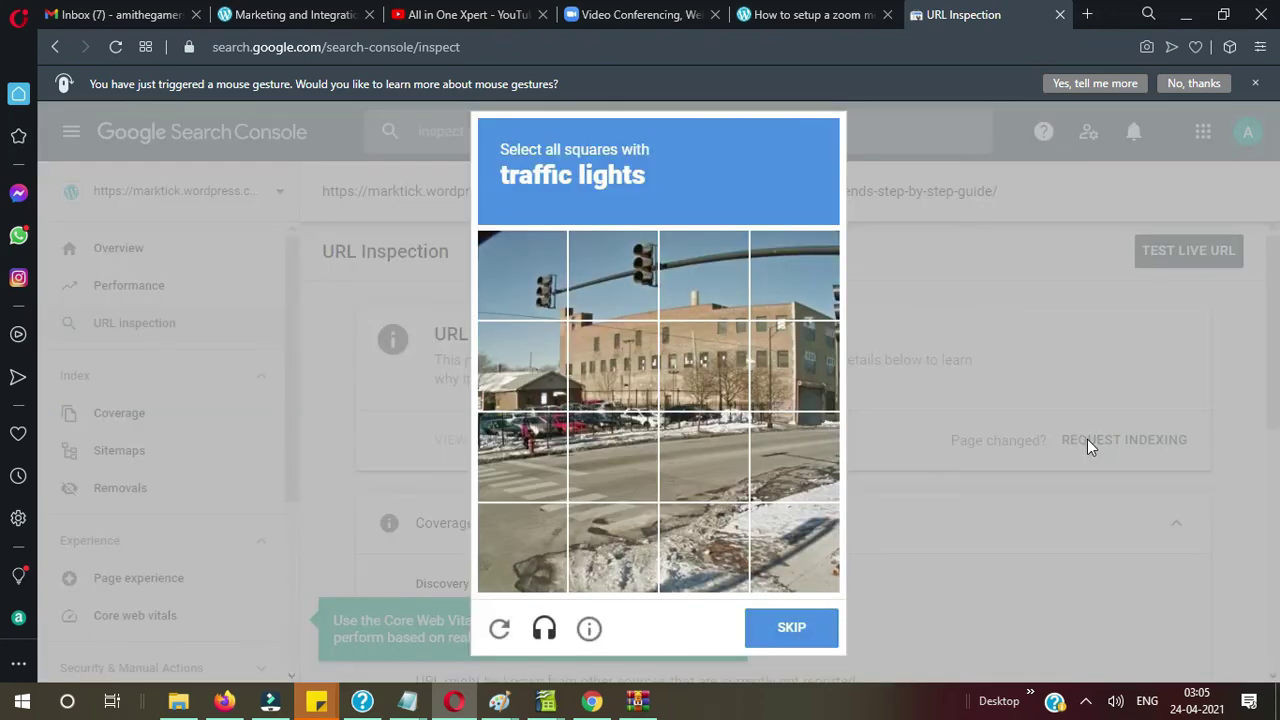
click(533, 269)
click(600, 275)
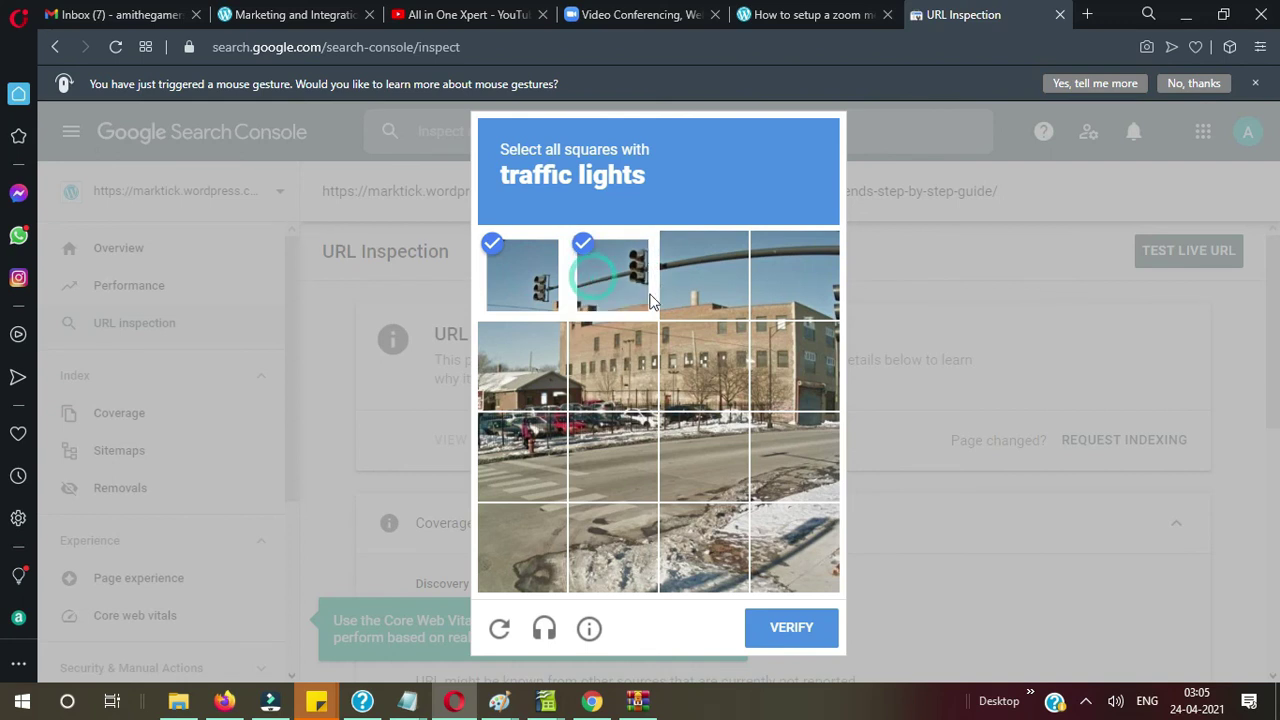
click(801, 264)
click(786, 625)
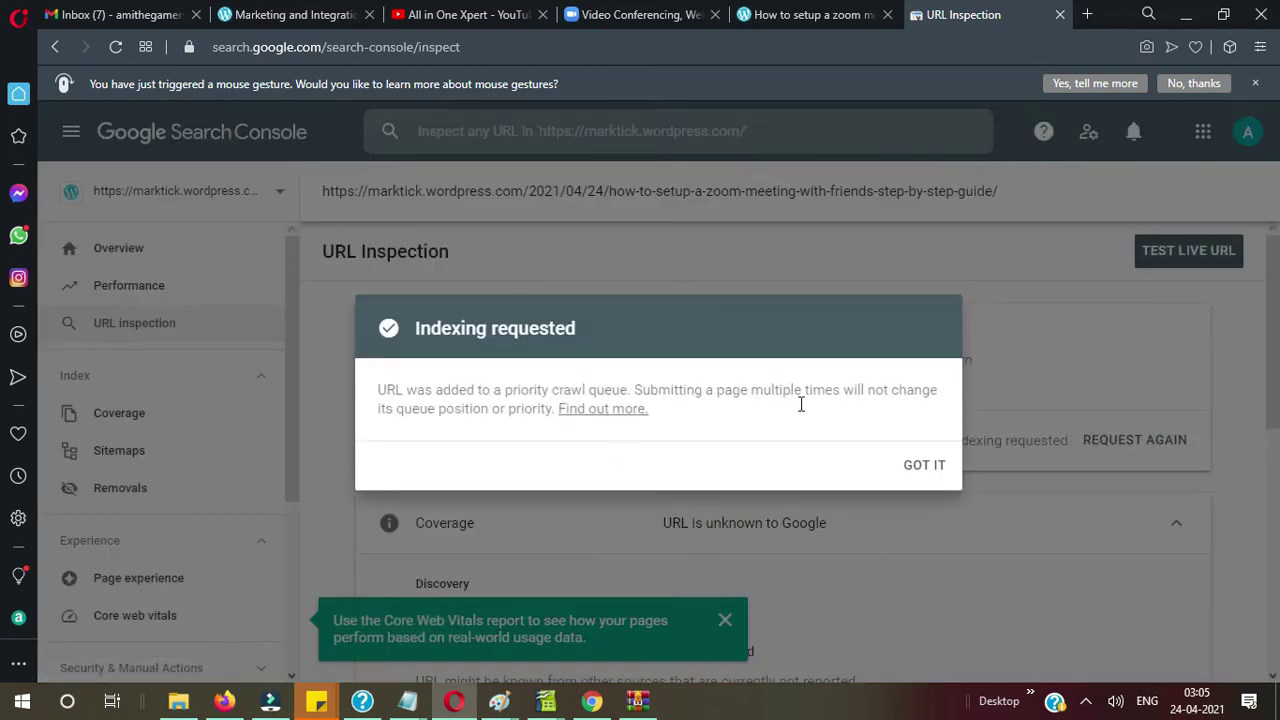
click(921, 467)
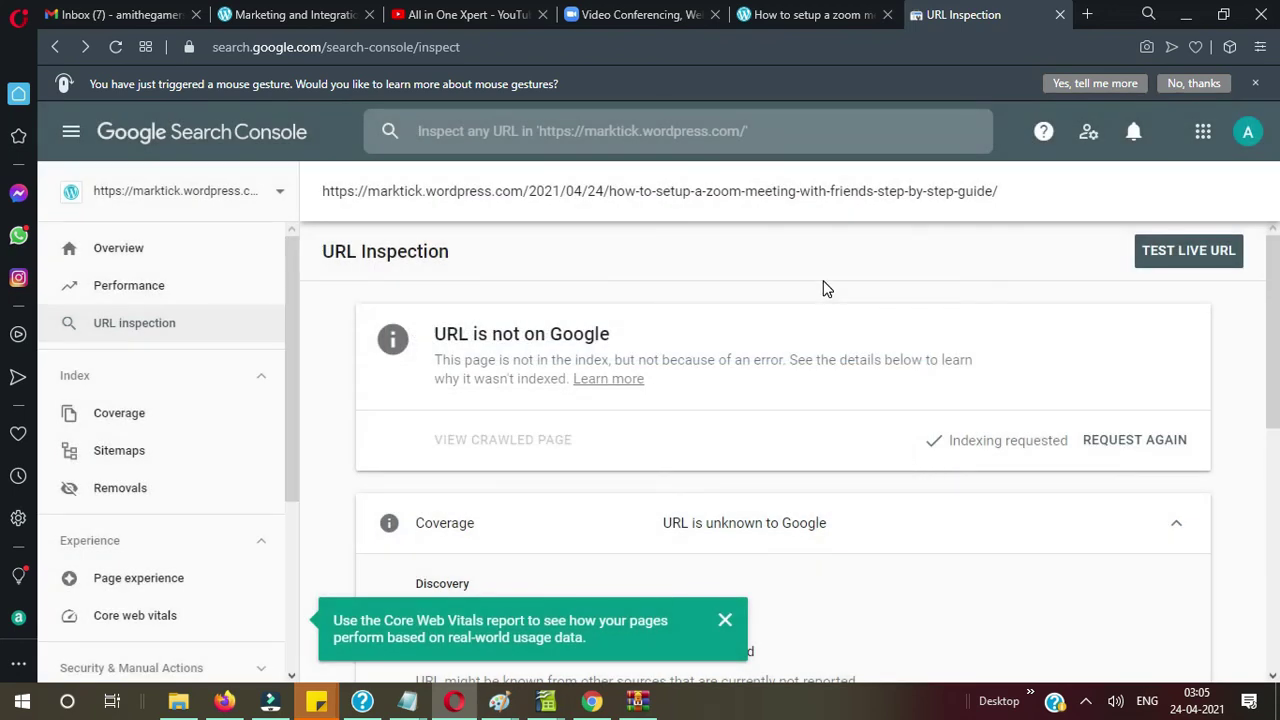
Step: Search the web for "bing webmaster" in a new tab and open the Bing Webmaster Tools site
click(1087, 14)
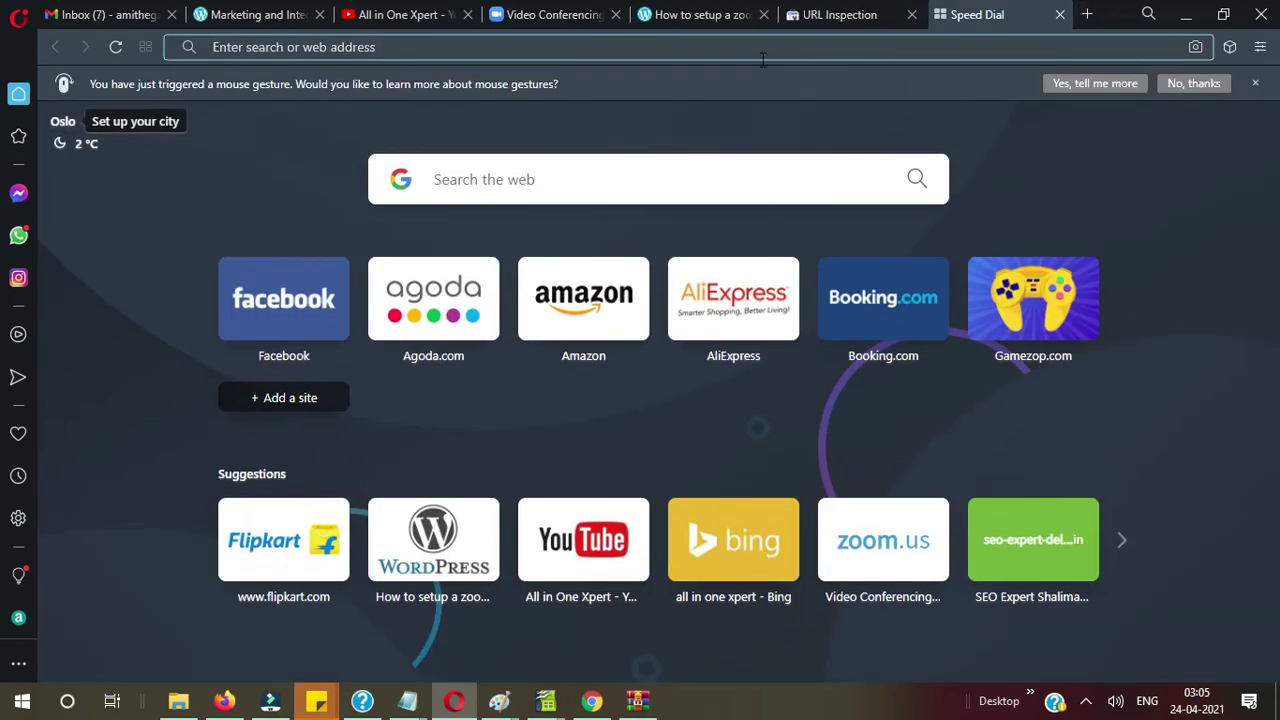
text(bin)
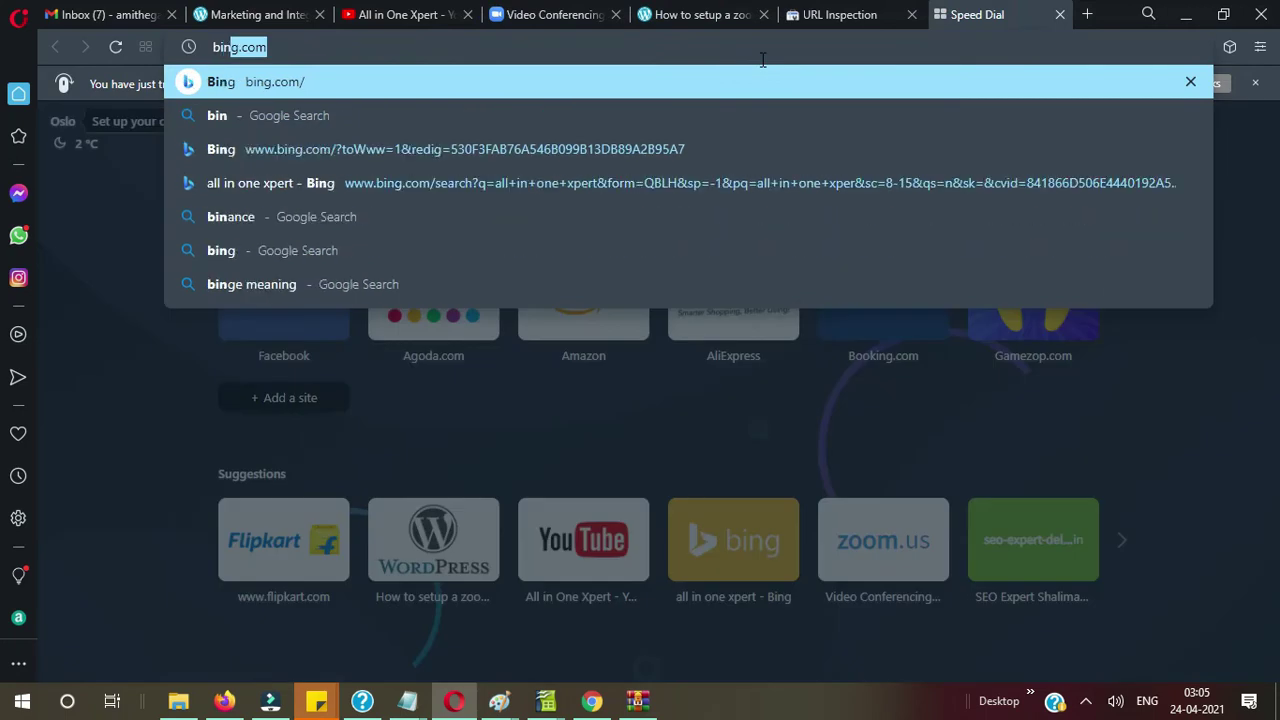
text(g webmaster)
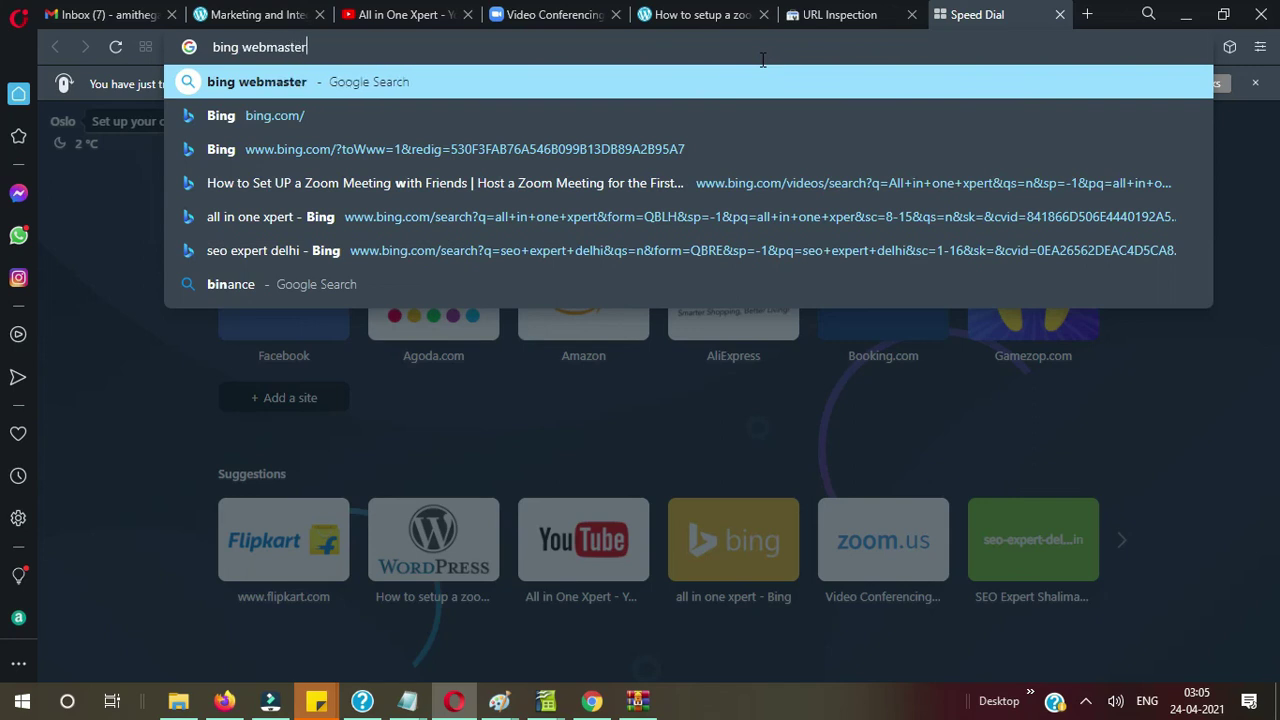
key(Return)
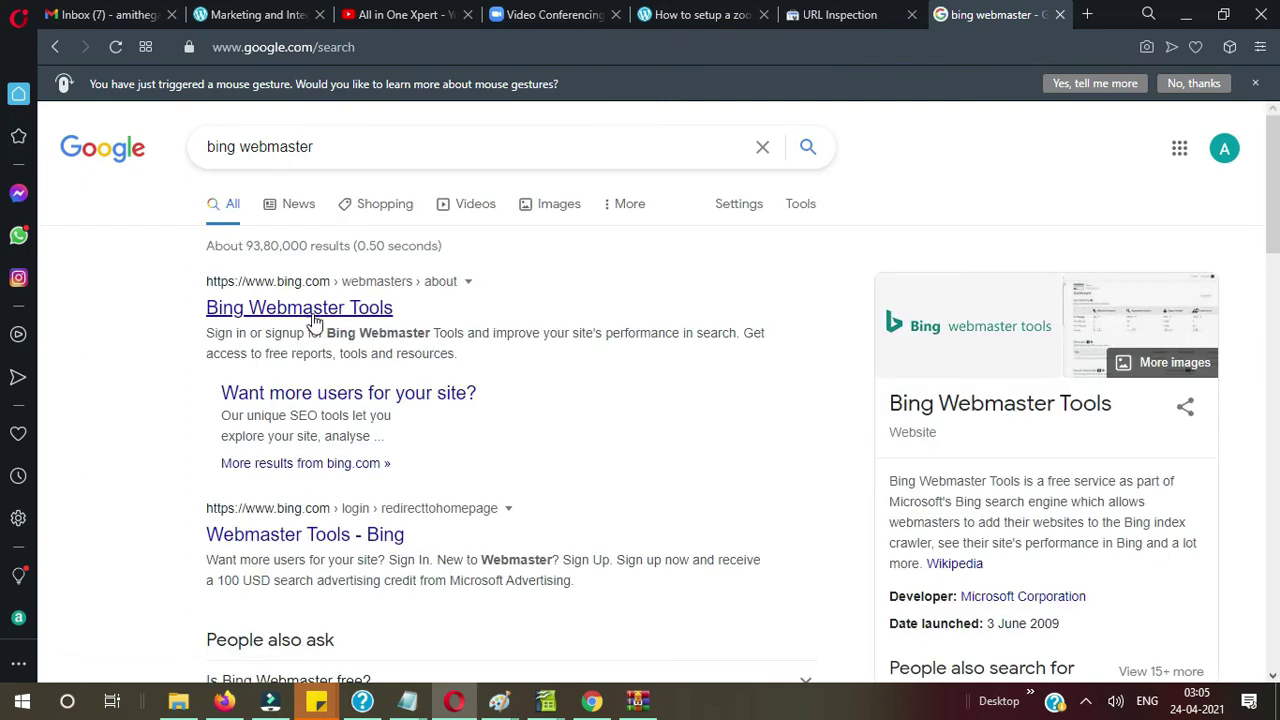
click(313, 316)
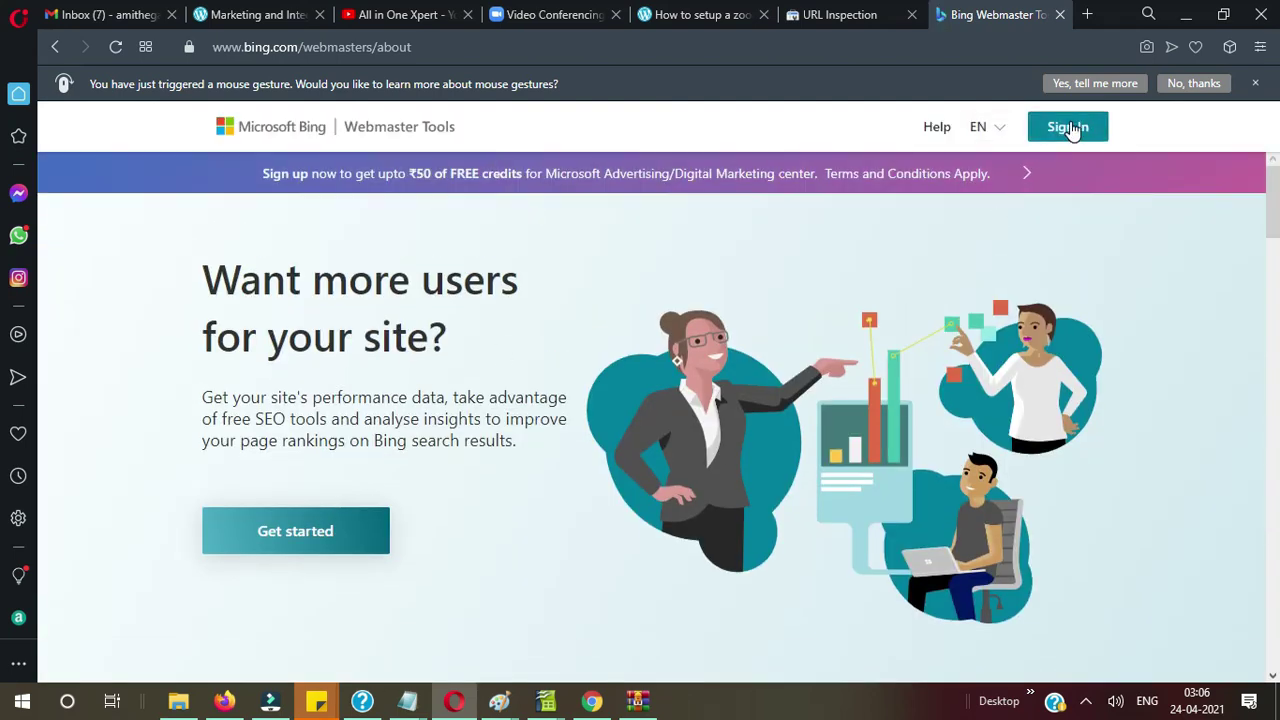
Step: Sign in to Bing Webmaster Tools with the already signed-in Google account and decline the browser's mouse gesture offer
click(316, 530)
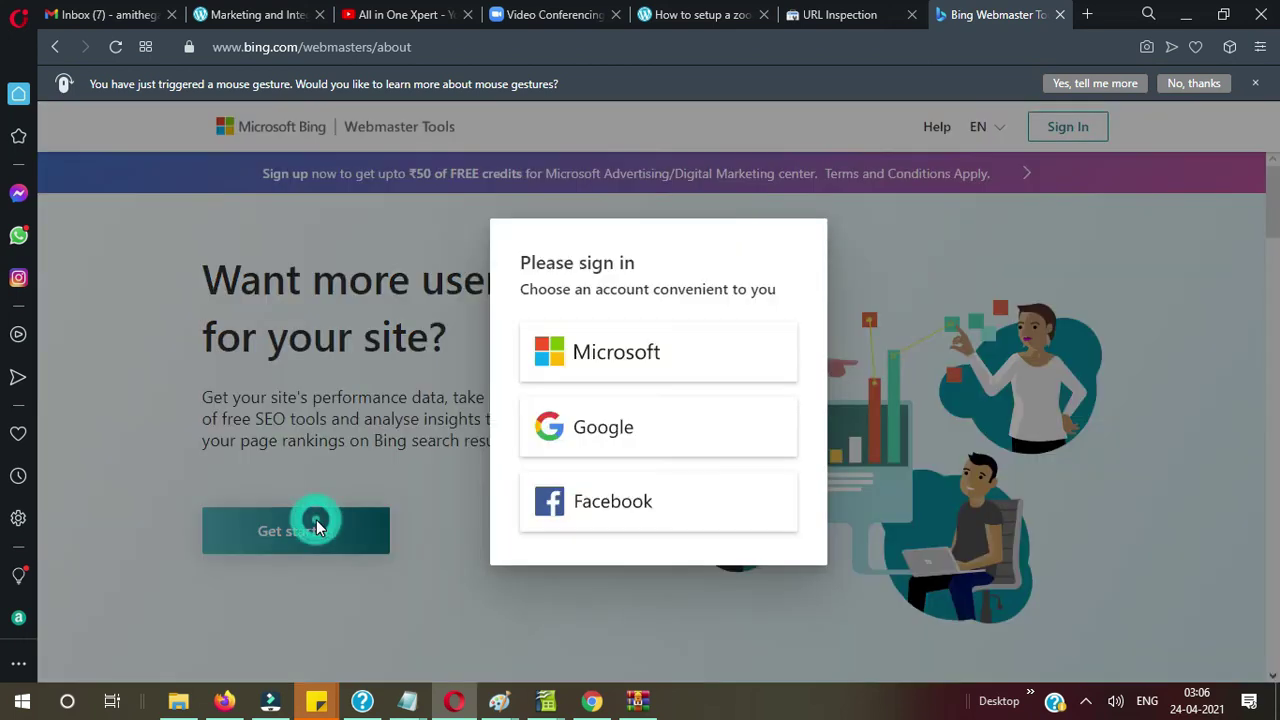
click(627, 441)
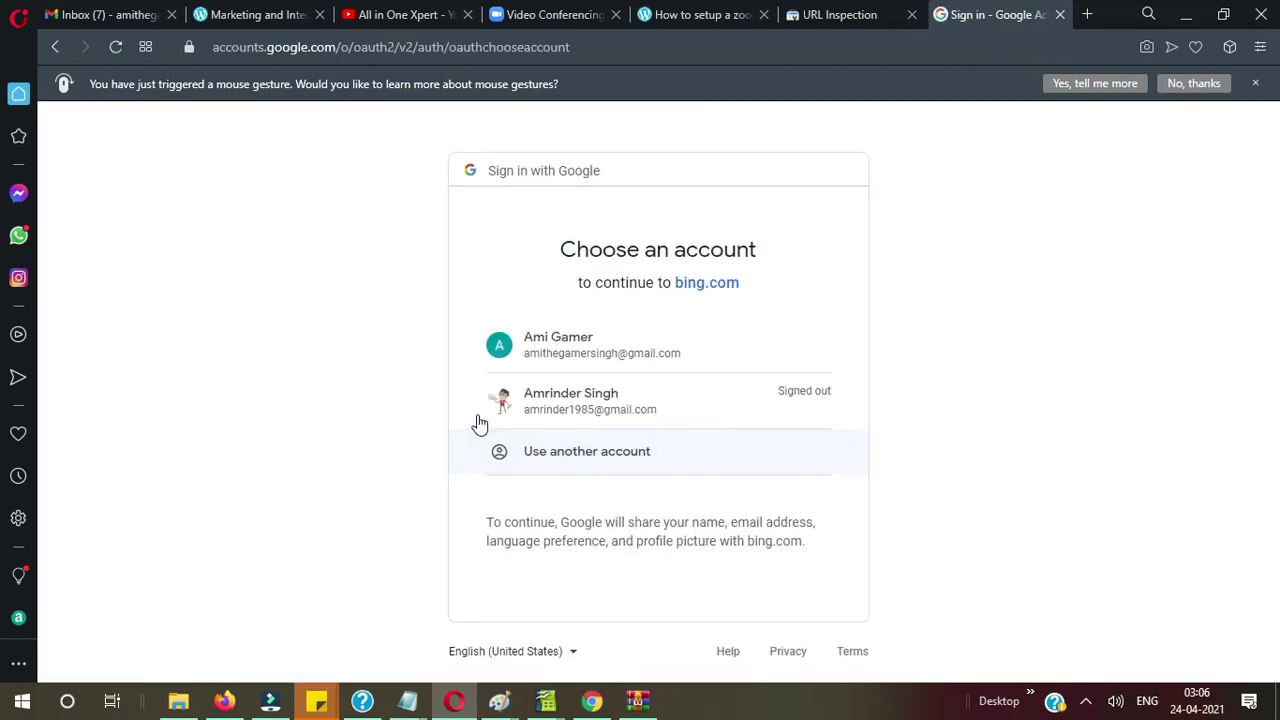
click(555, 352)
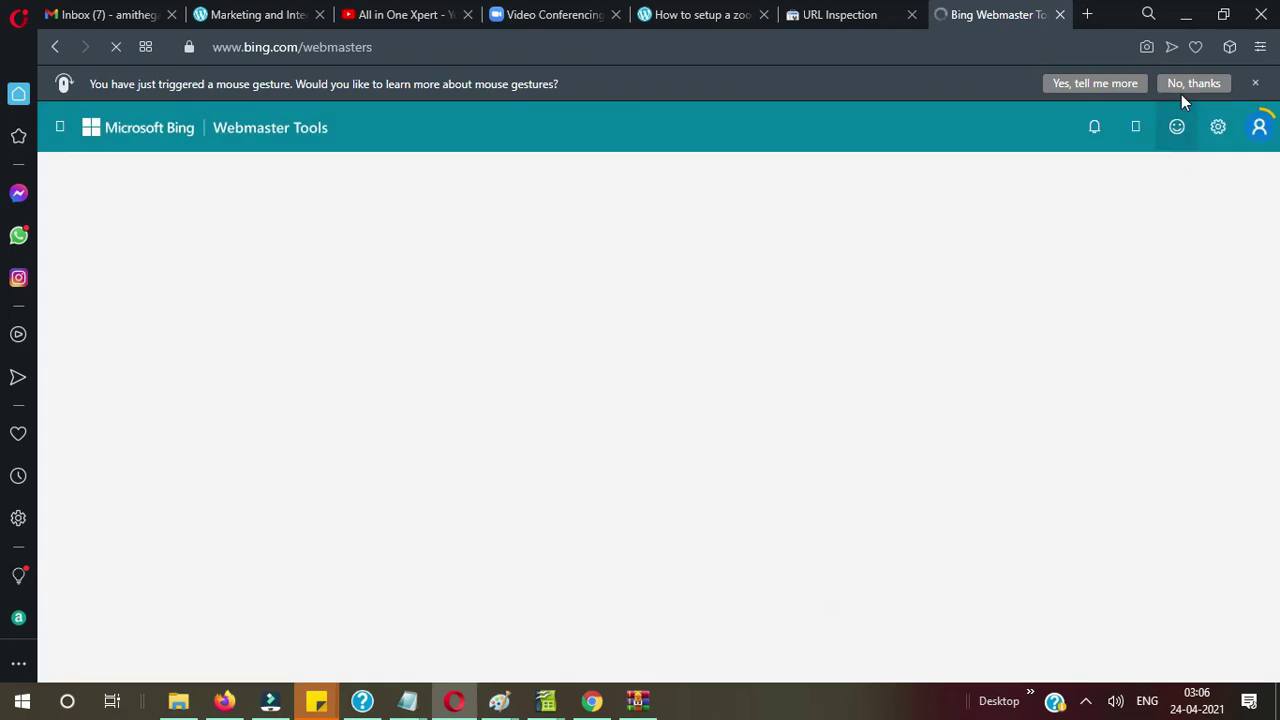
click(1181, 85)
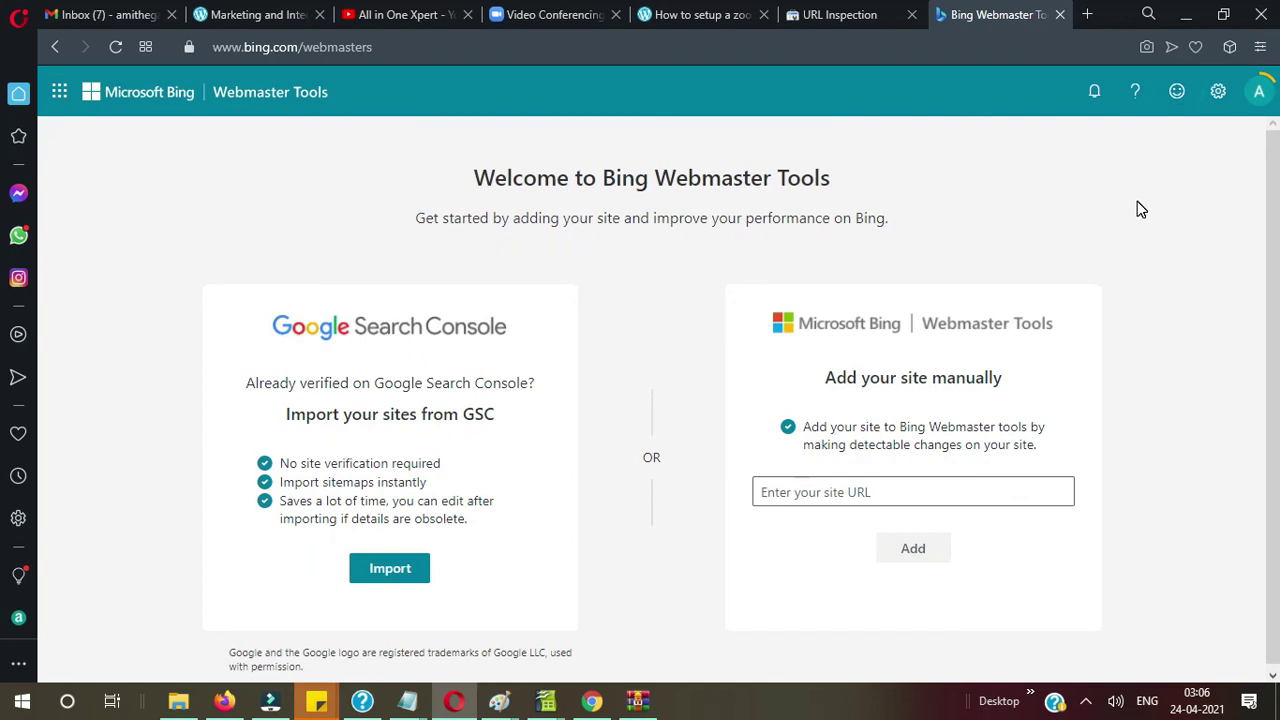
click(806, 493)
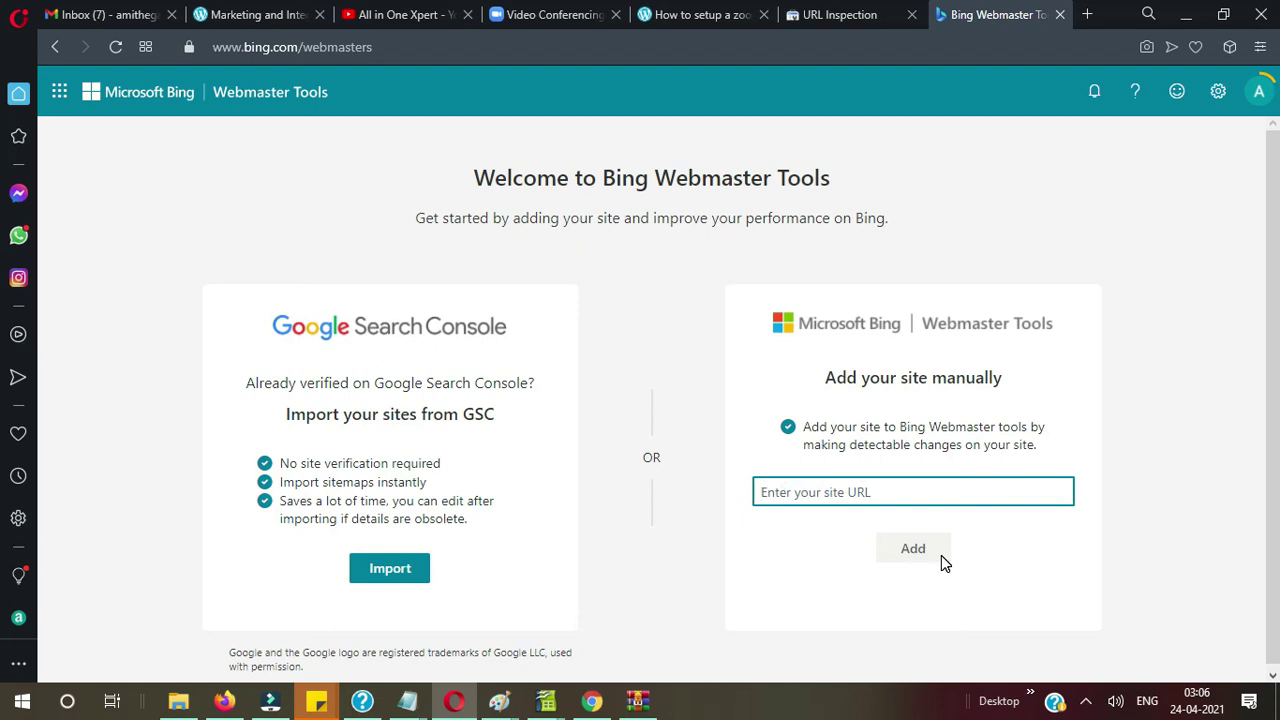
click(255, 14)
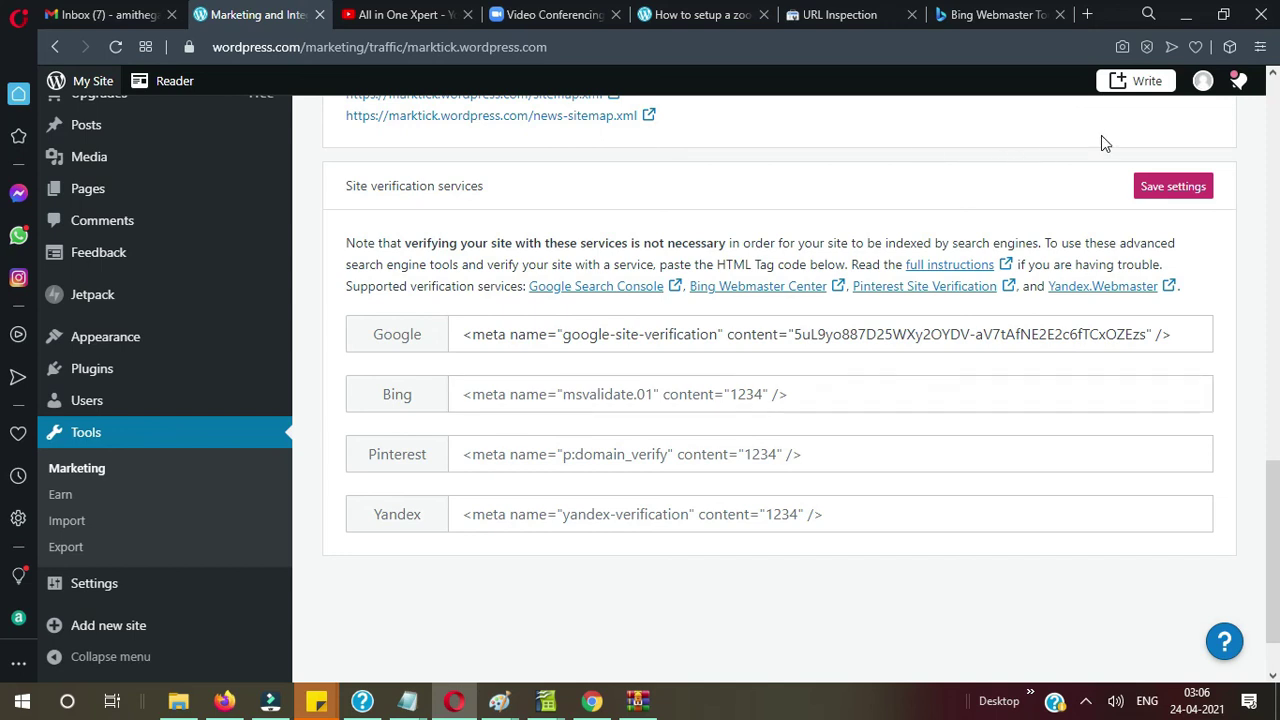
click(993, 14)
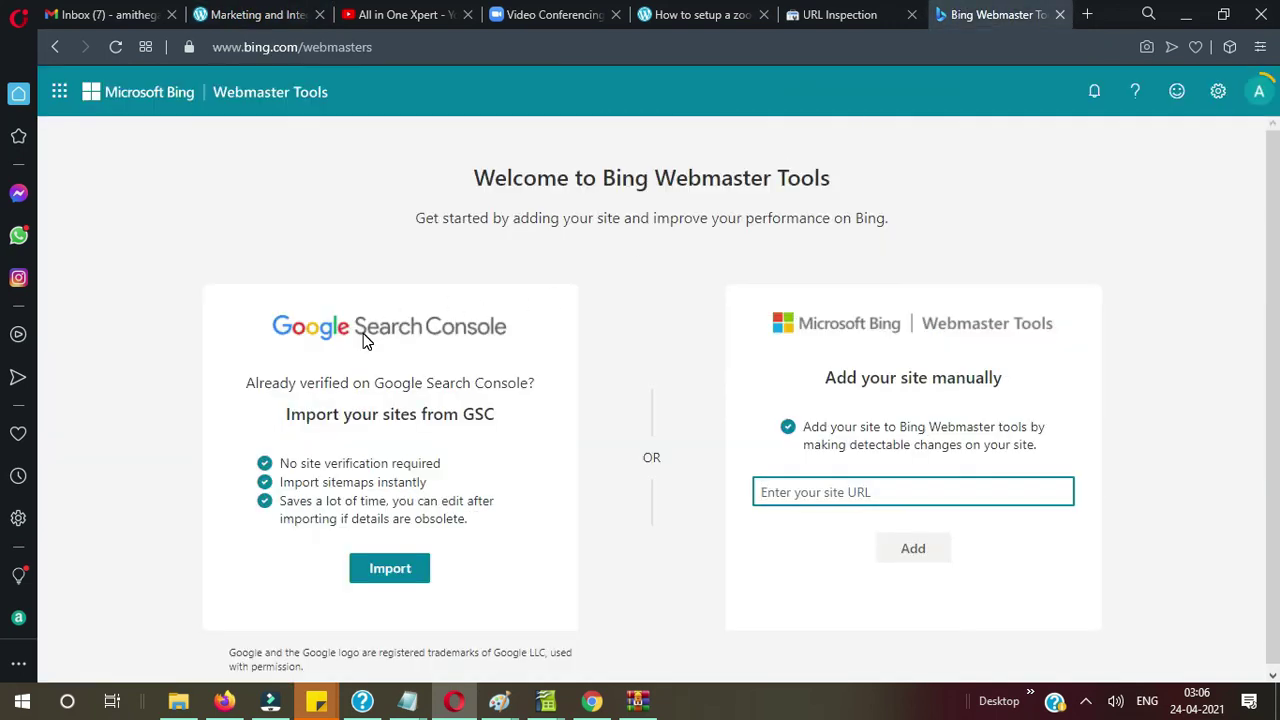
click(376, 578)
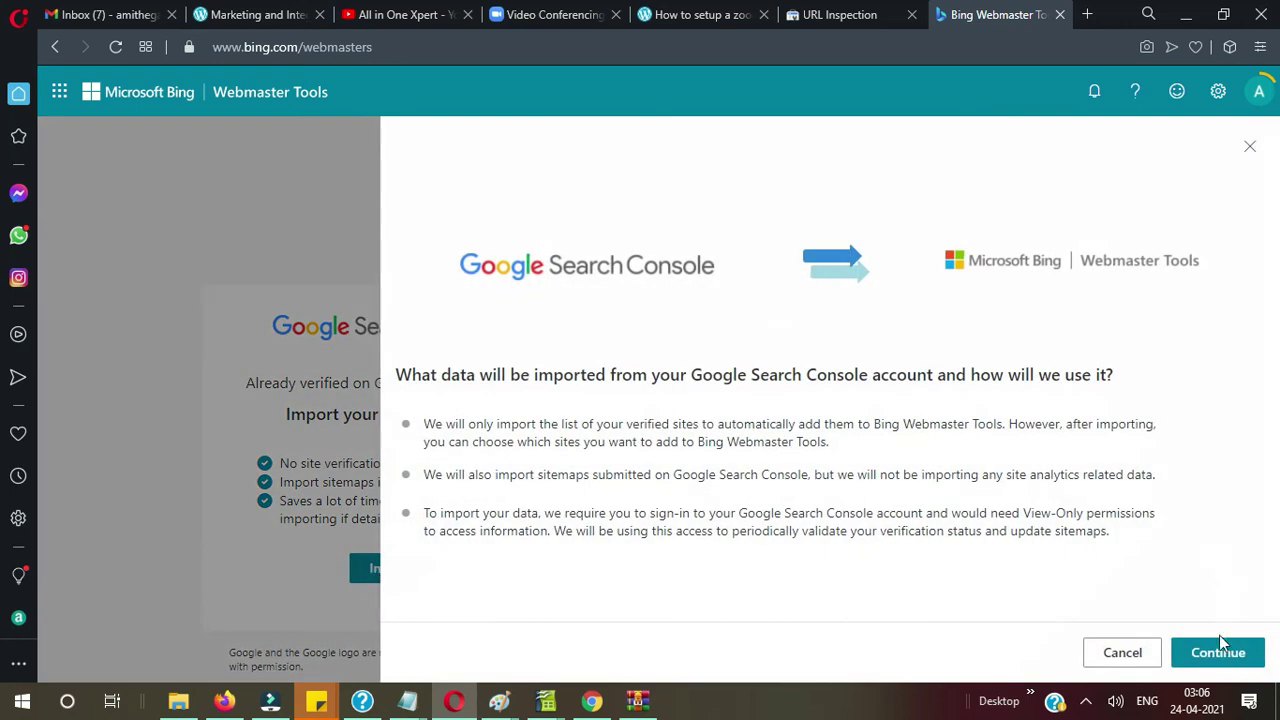
click(1218, 650)
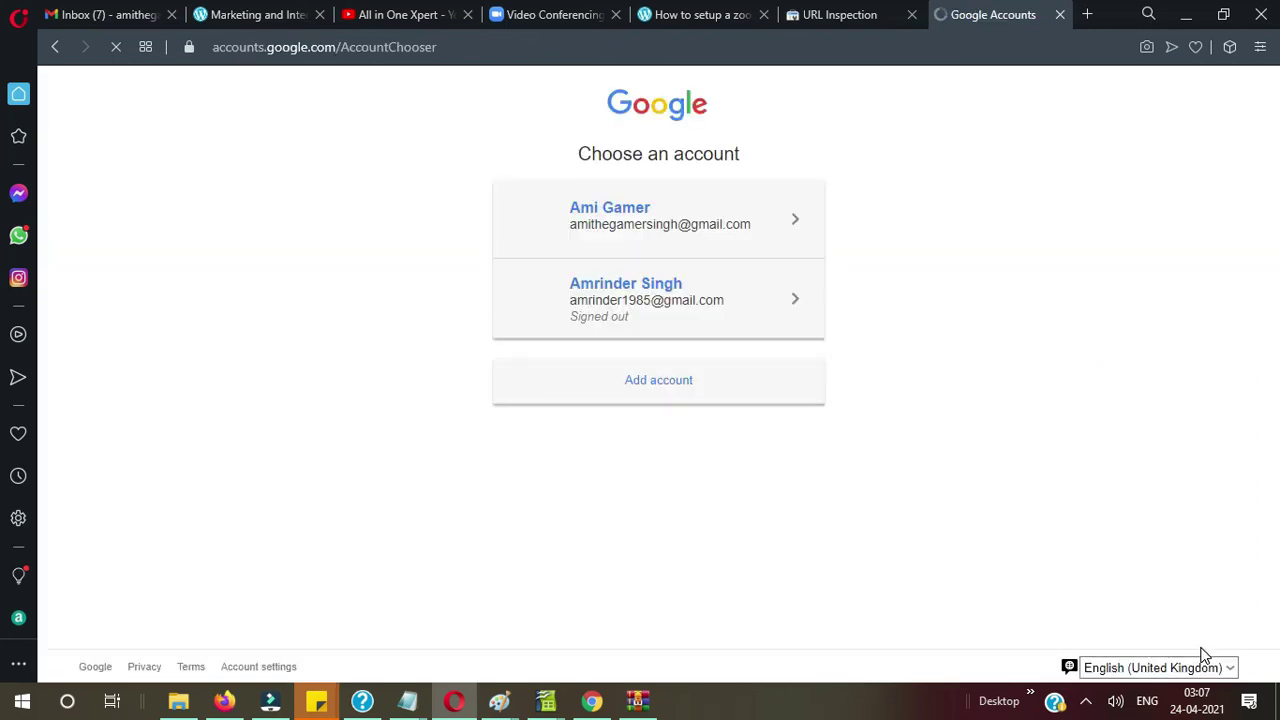
click(740, 228)
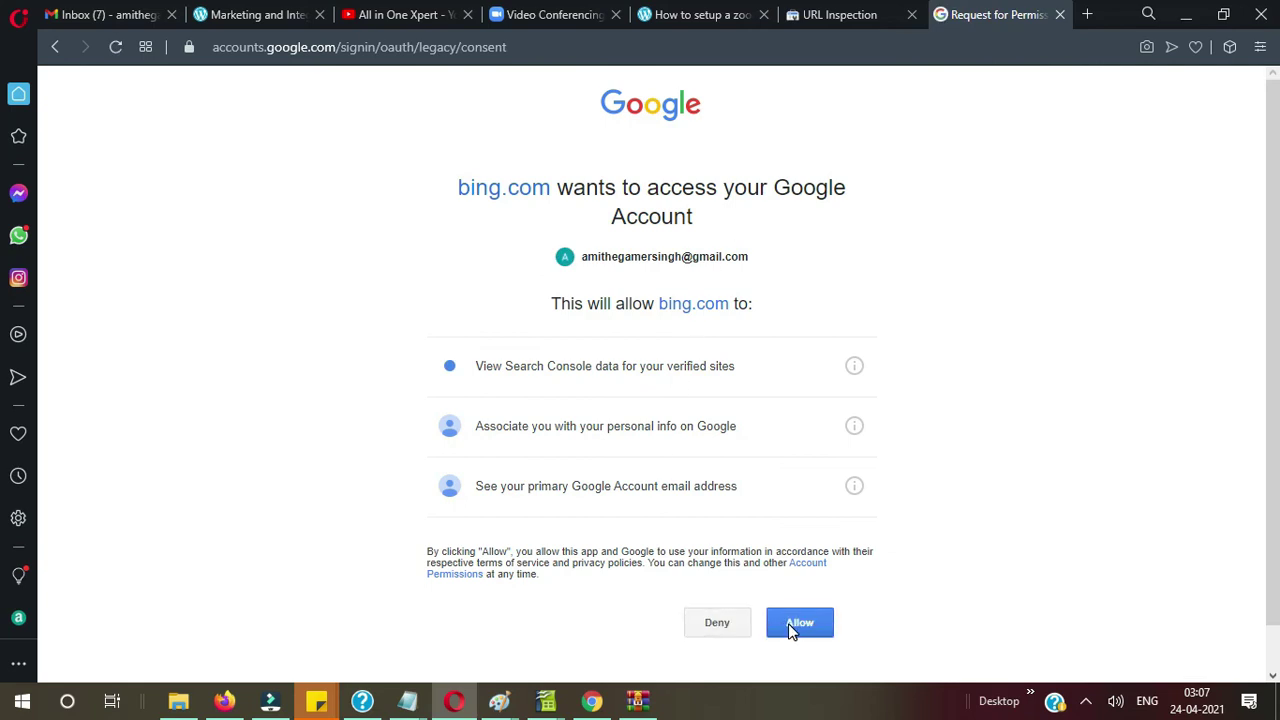
click(793, 626)
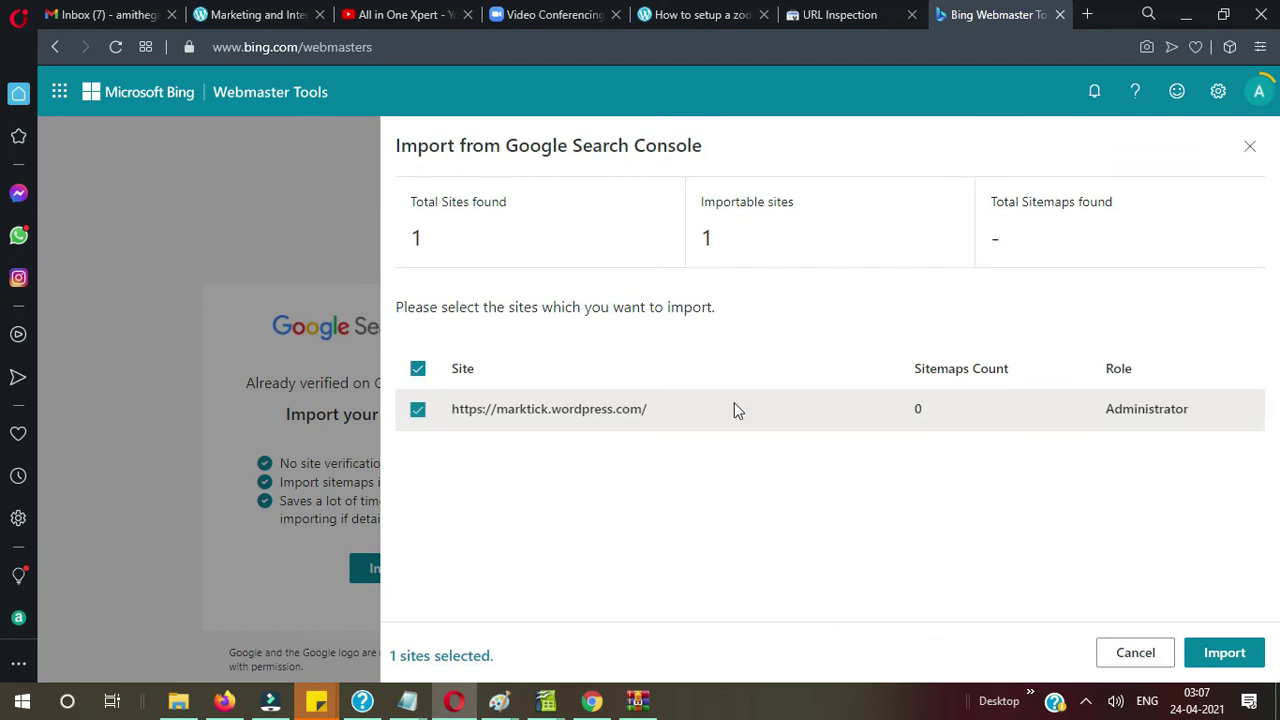
click(1236, 655)
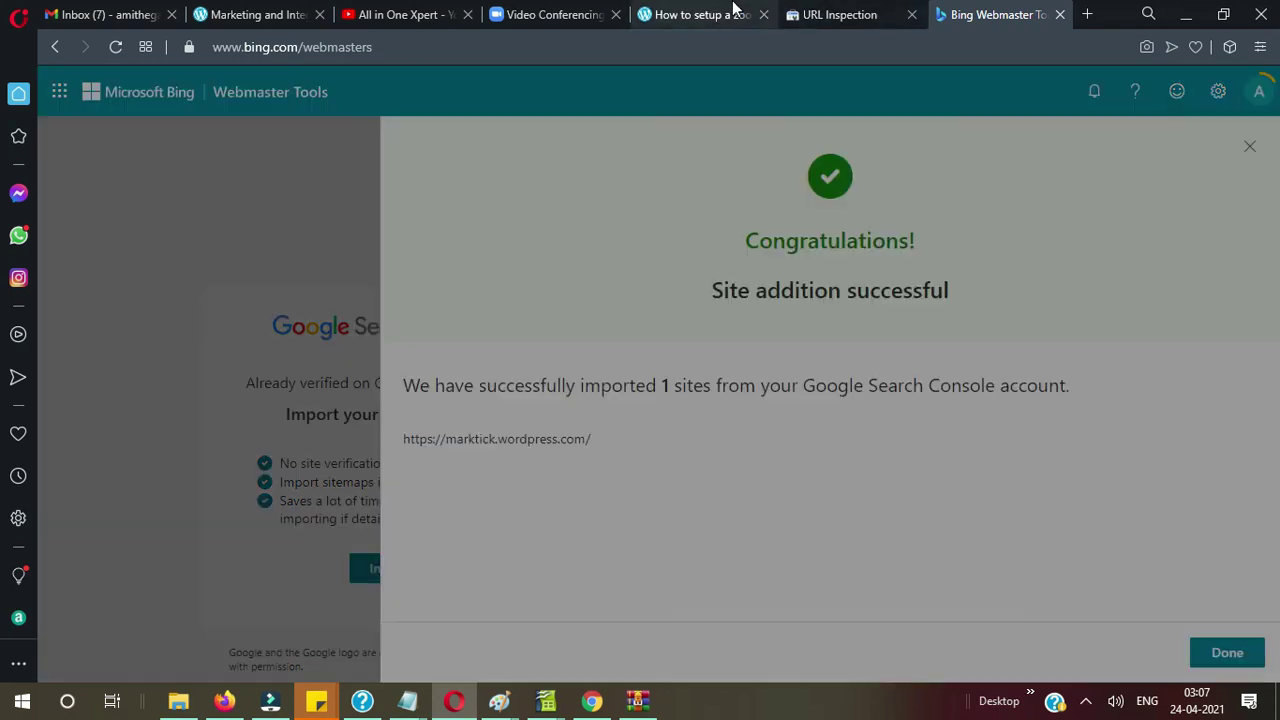
Step: Open marktick.wordpress.com/sitemap.xml in the Zoom meeting post's tab and copy the sitemap's full address
click(703, 9)
click(398, 47)
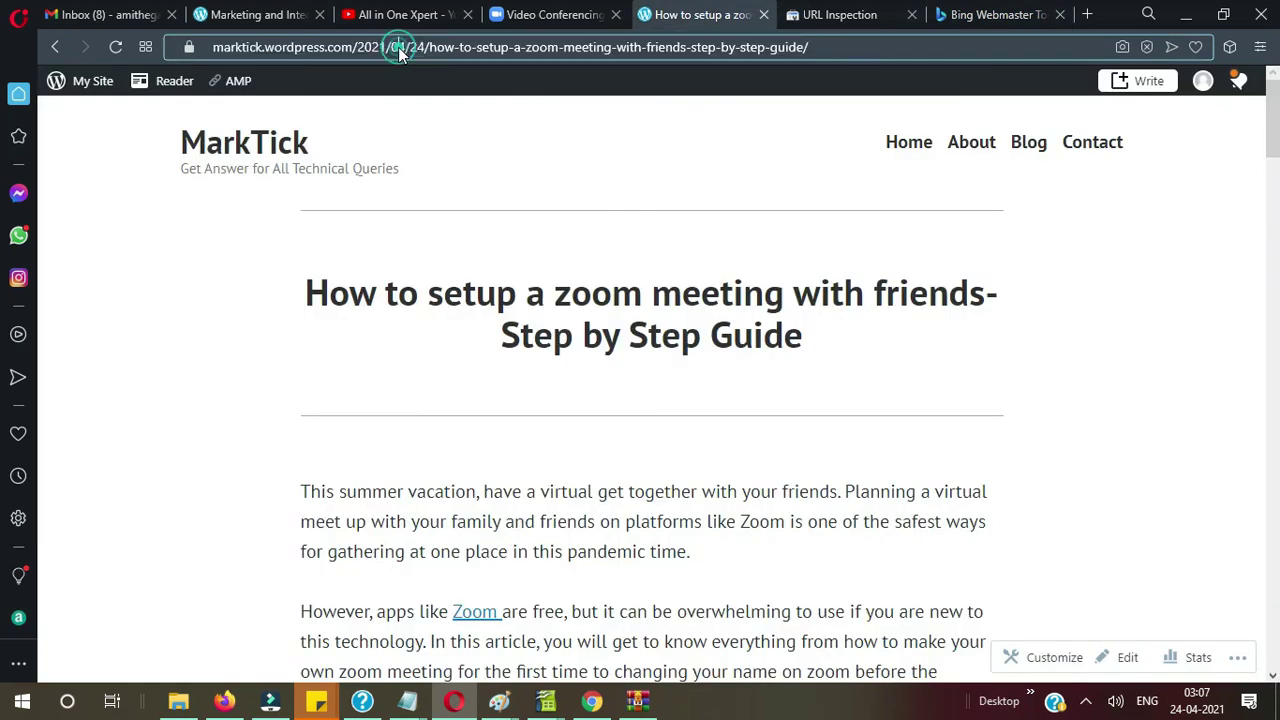
drag(358, 47, 808, 47)
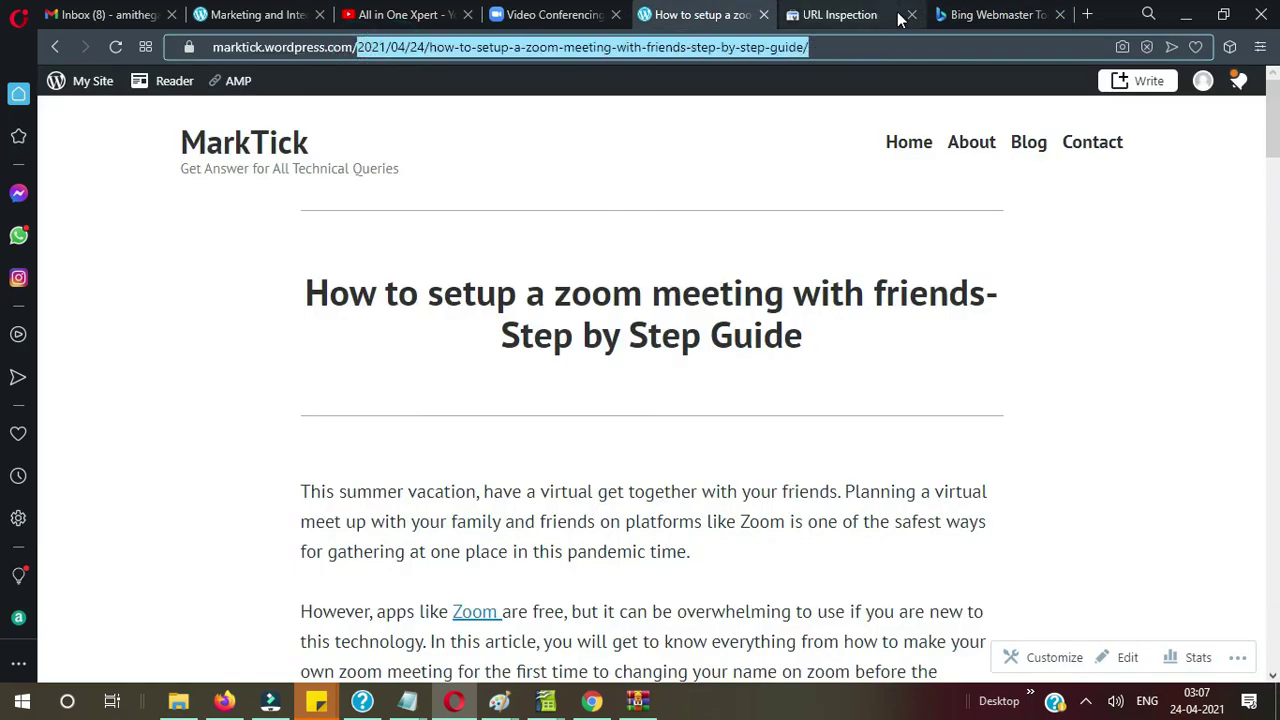
text(sitemap.xml)
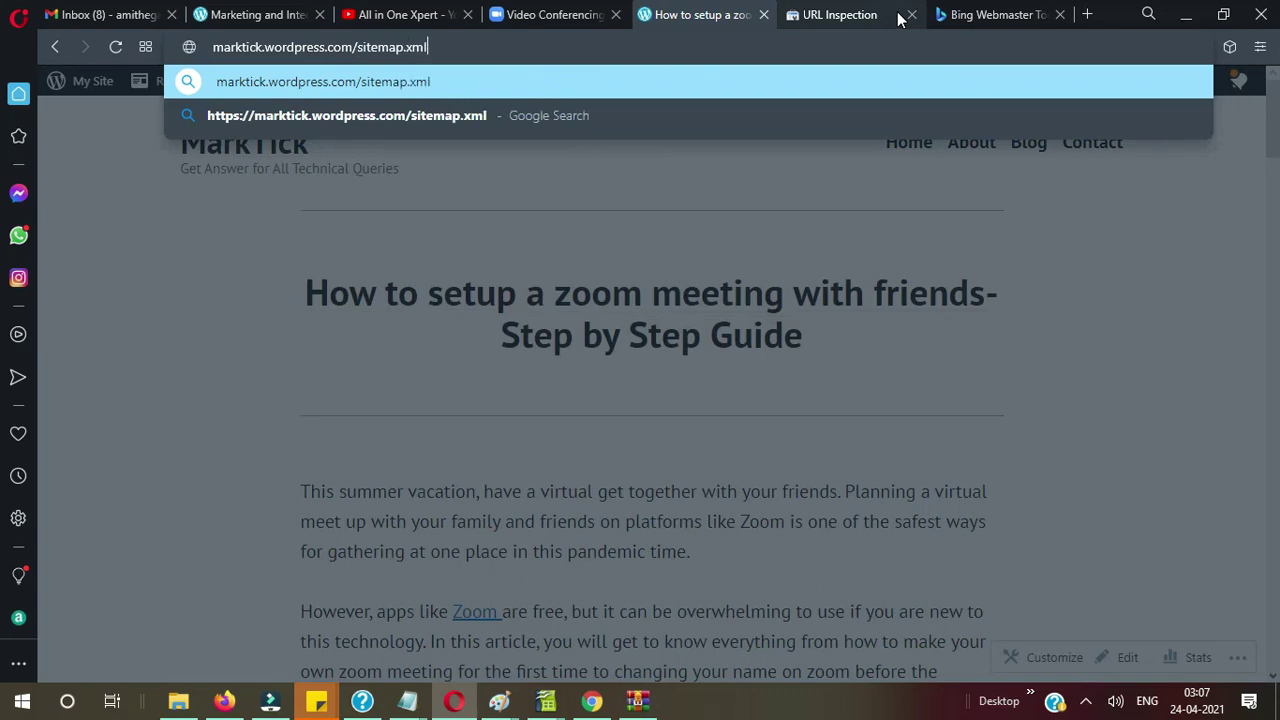
key(Return)
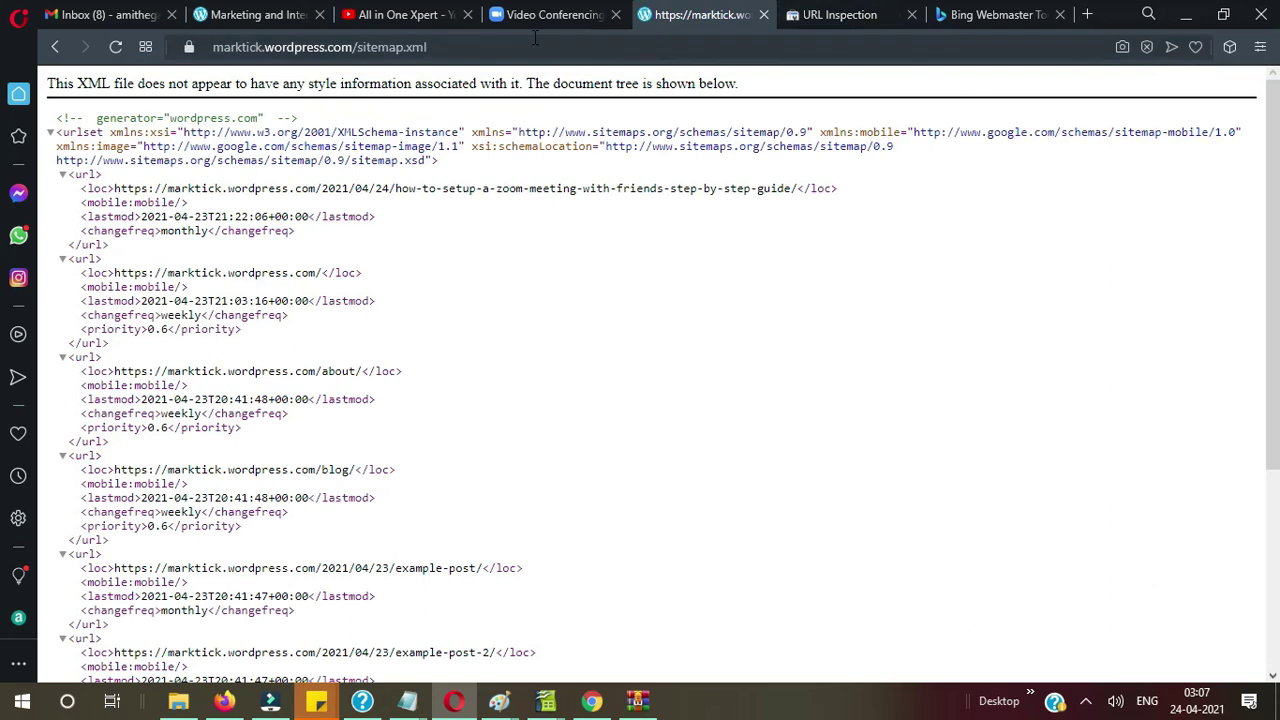
click(430, 47)
key(ctrl+c)
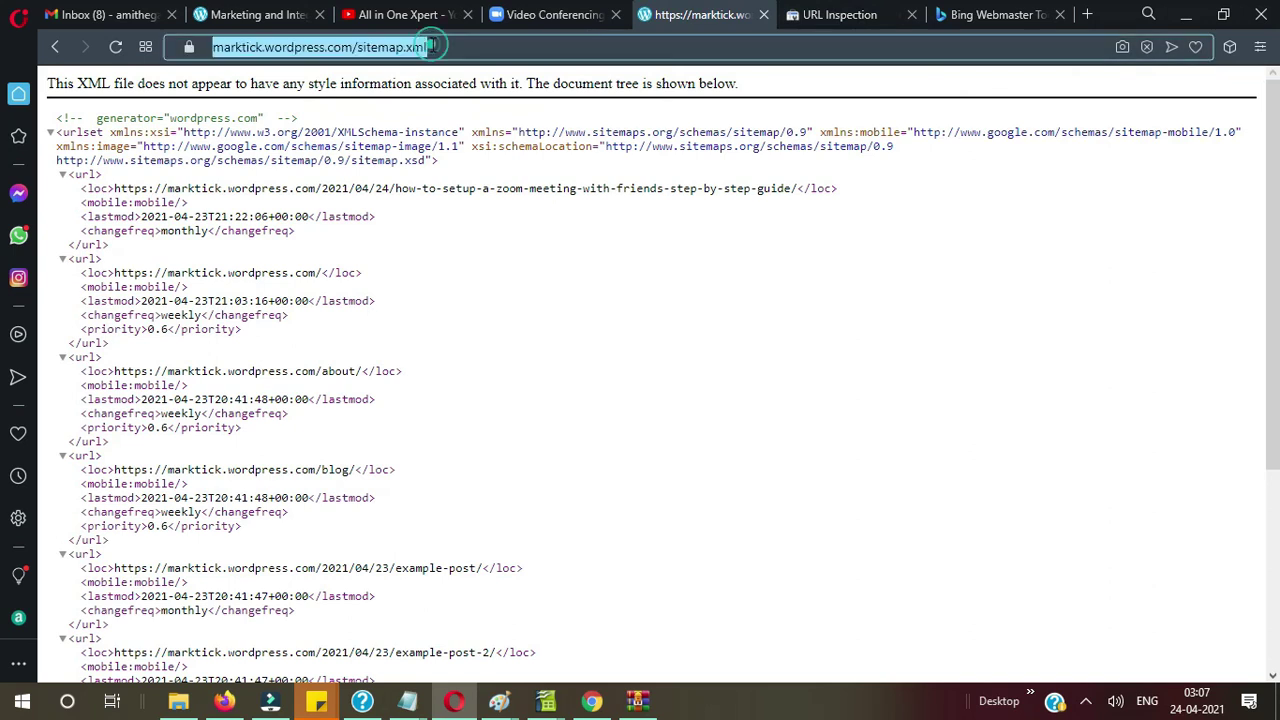
click(1000, 14)
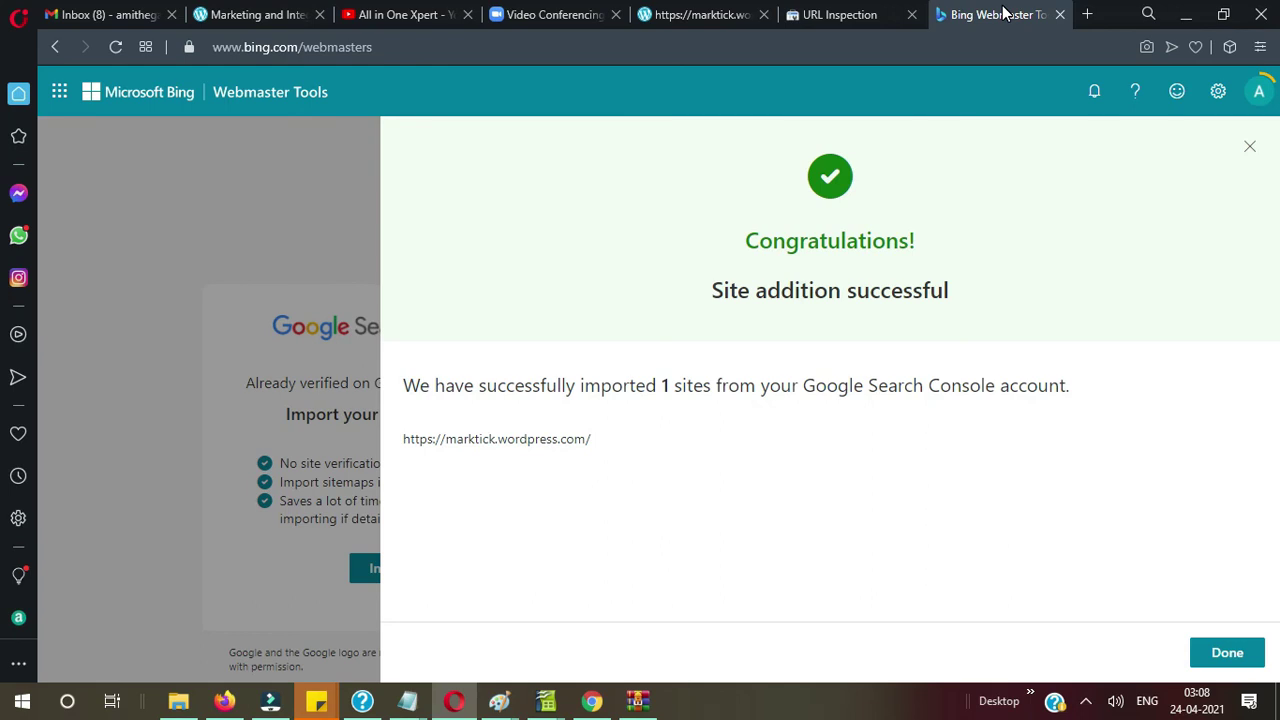
click(1215, 653)
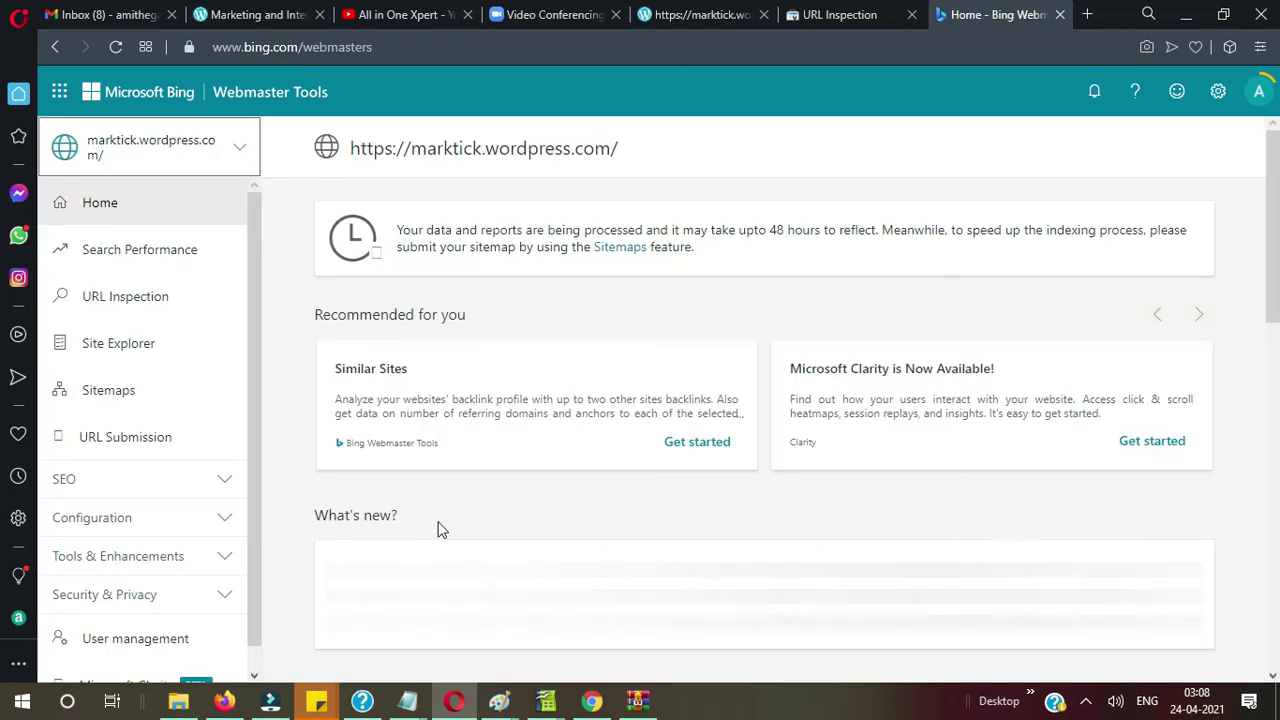
click(140, 389)
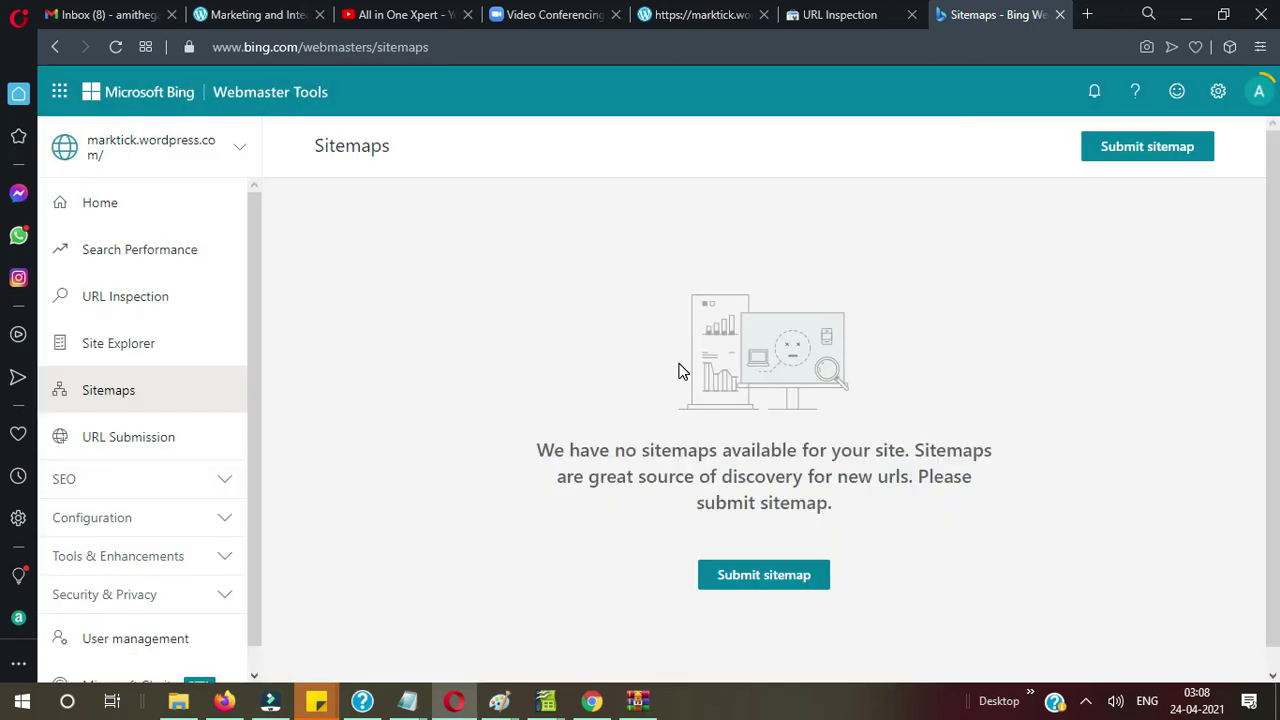
click(1106, 150)
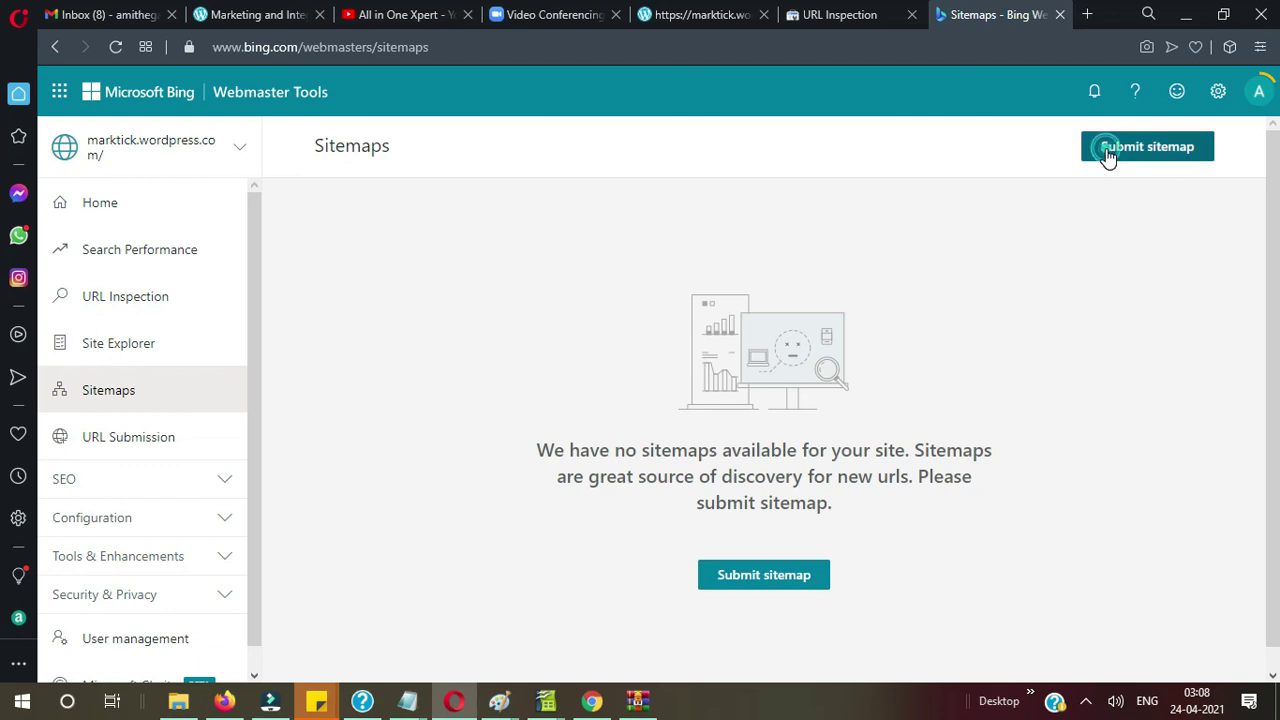
click(694, 351)
key(ctrl+v)
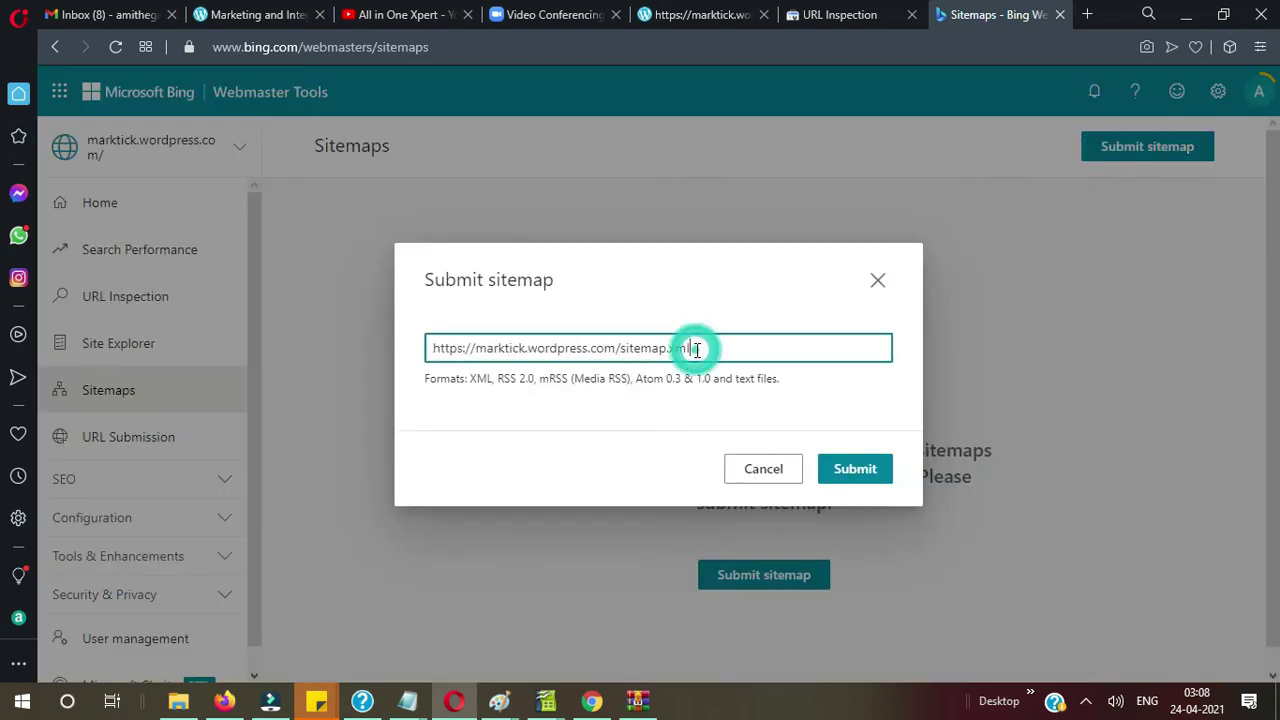
click(845, 474)
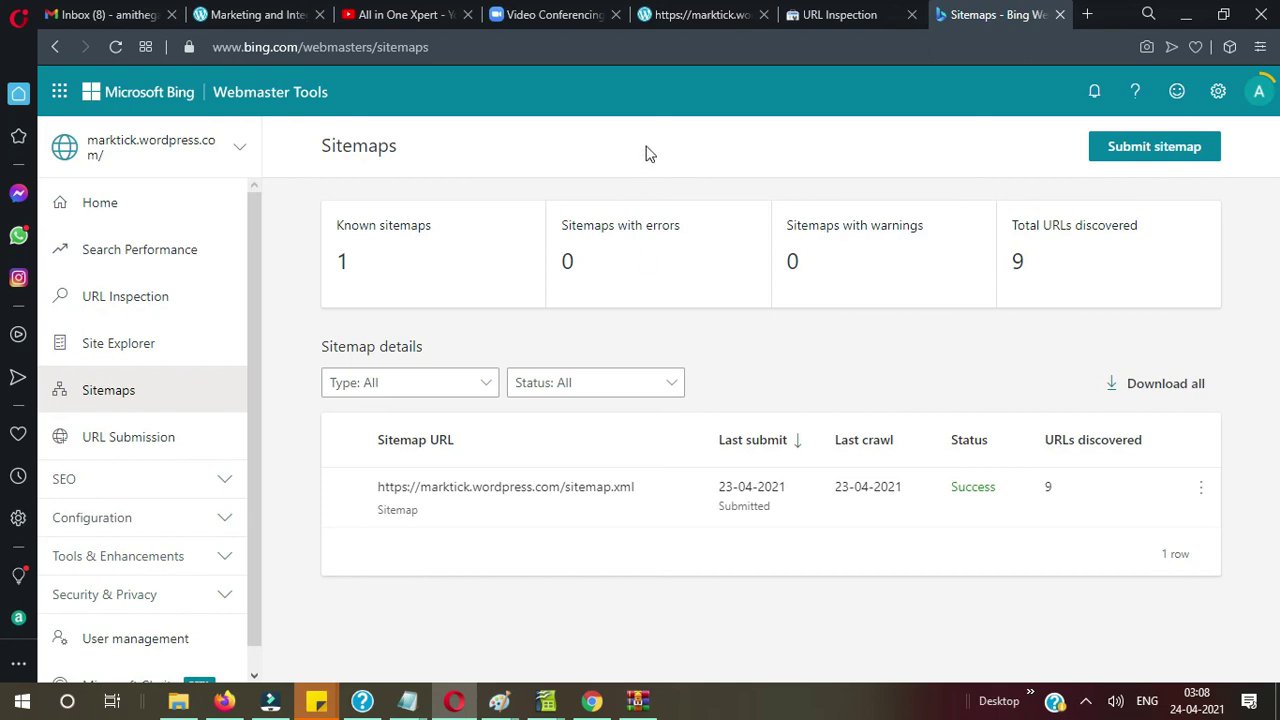
Step: Open the Sitemaps page in Google Search Console and copy "sitemap.xml" from the address of the open sitemap
click(831, 16)
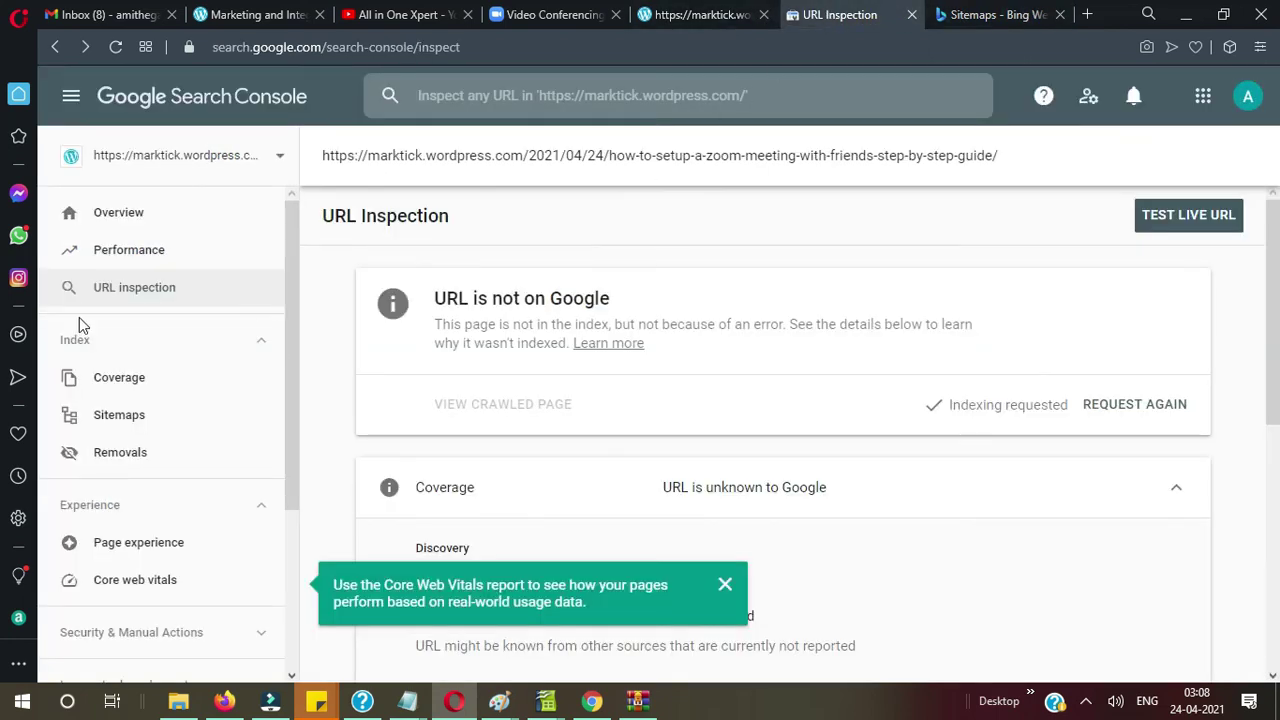
click(136, 424)
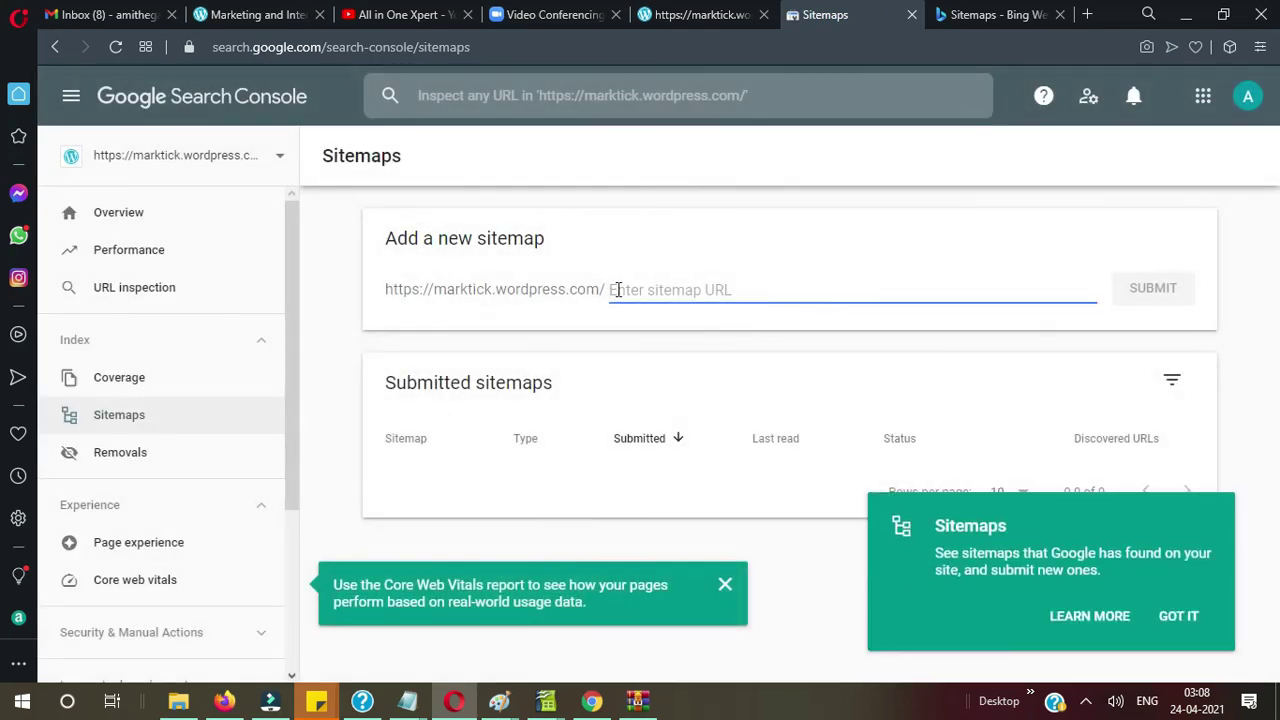
click(686, 23)
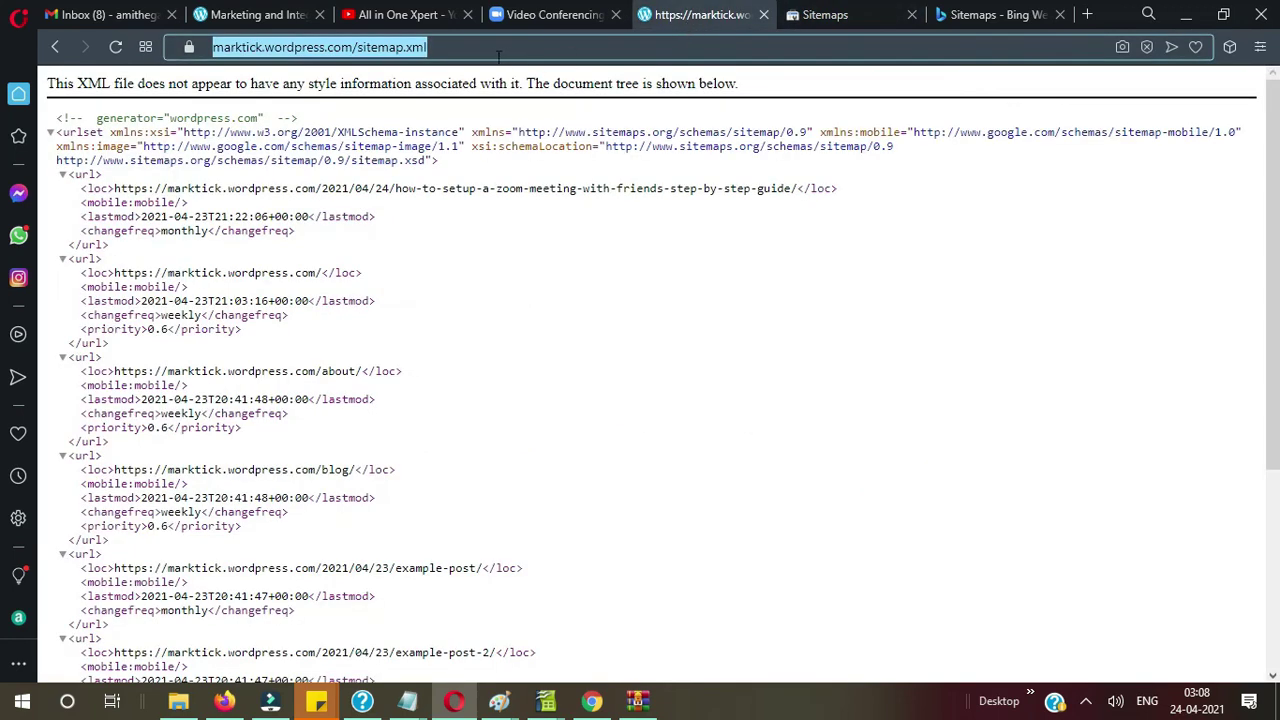
click(490, 50)
drag(451, 49, 360, 60)
key(ctrl+c)
Step: Submit sitemap.xml as a new sitemap in Google Search Console and dismiss the confirmation
click(812, 14)
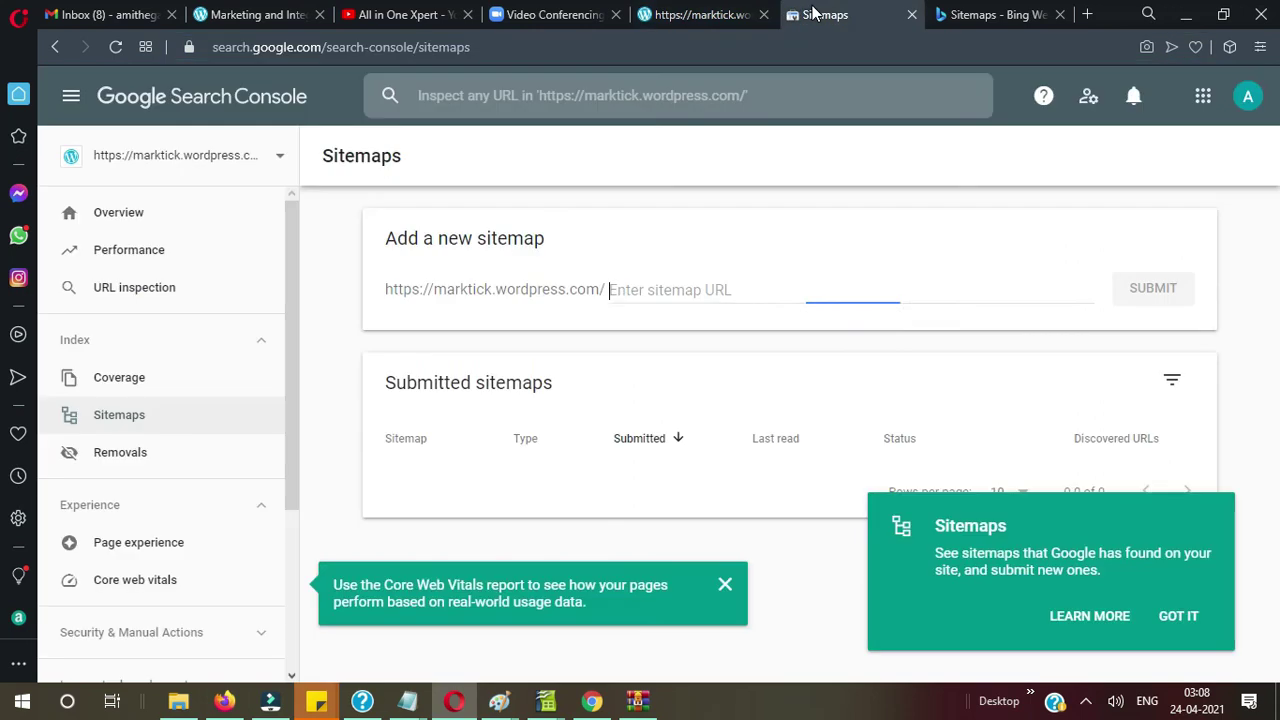
key(ctrl+v)
click(1152, 289)
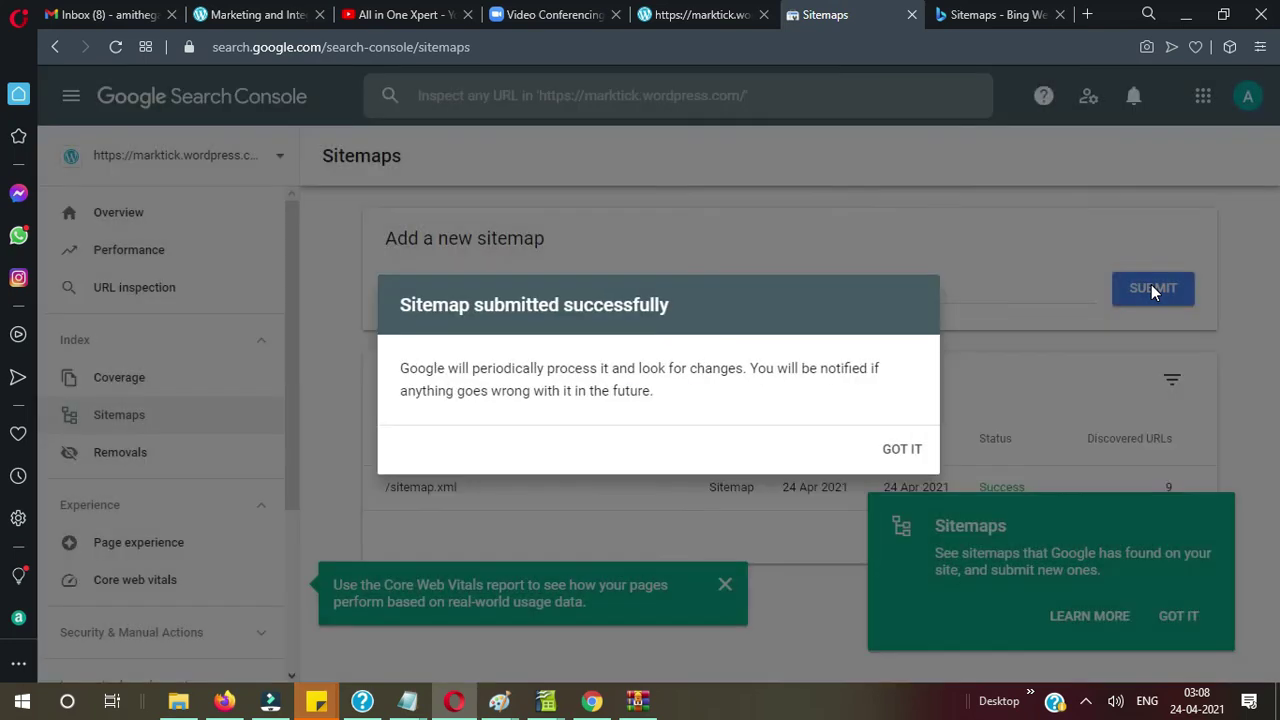
click(905, 449)
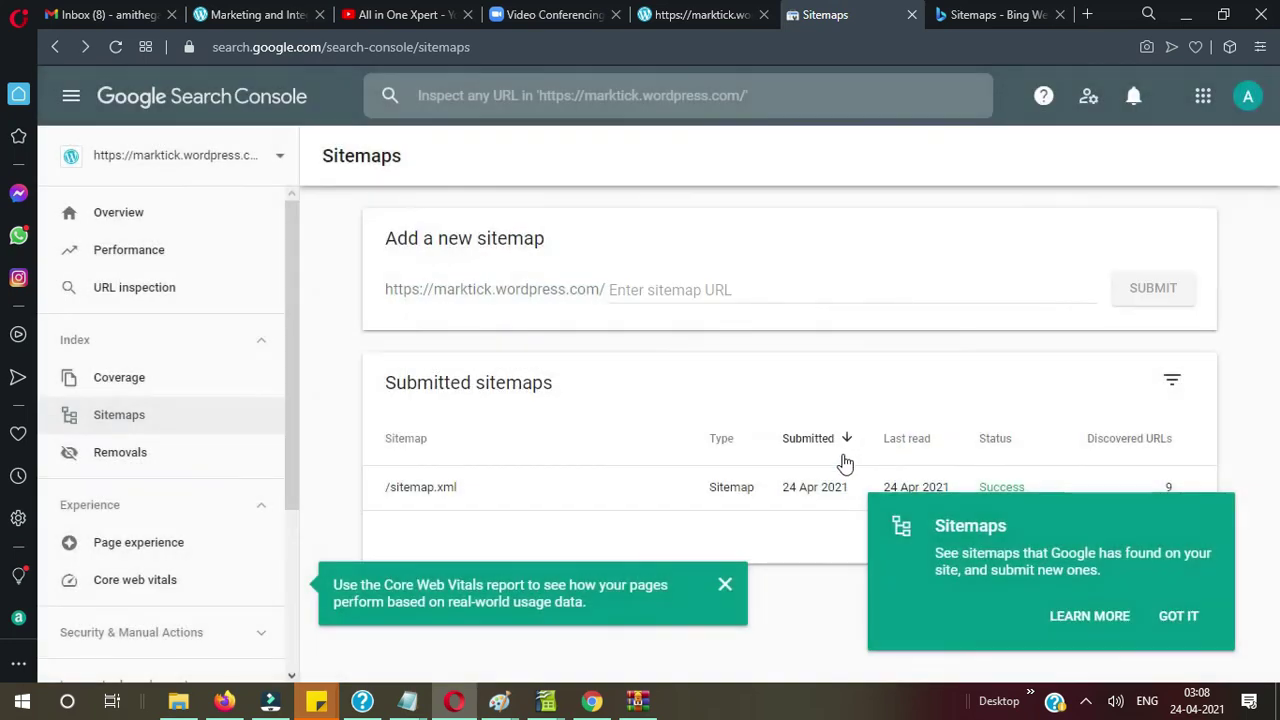
Step: Load the marktick.wordpress.com home page in the sitemap's tab and copy its address
click(733, 10)
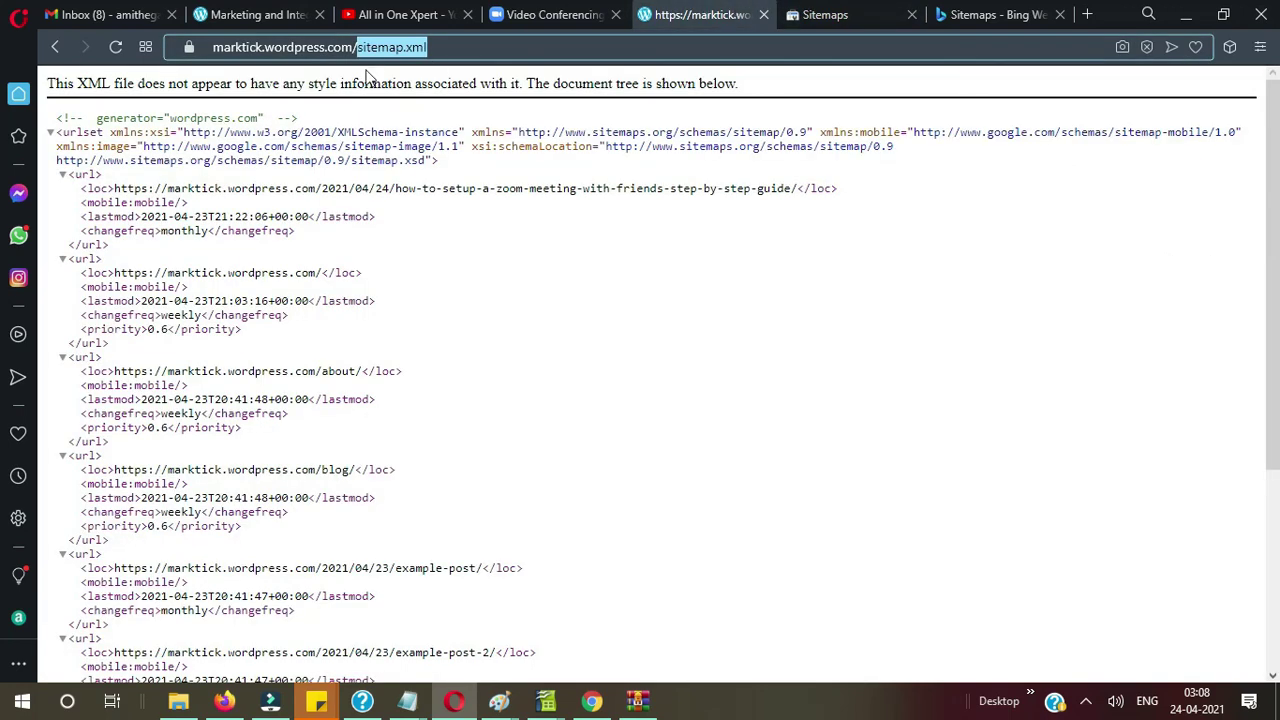
key(BackSpace)
key(Return)
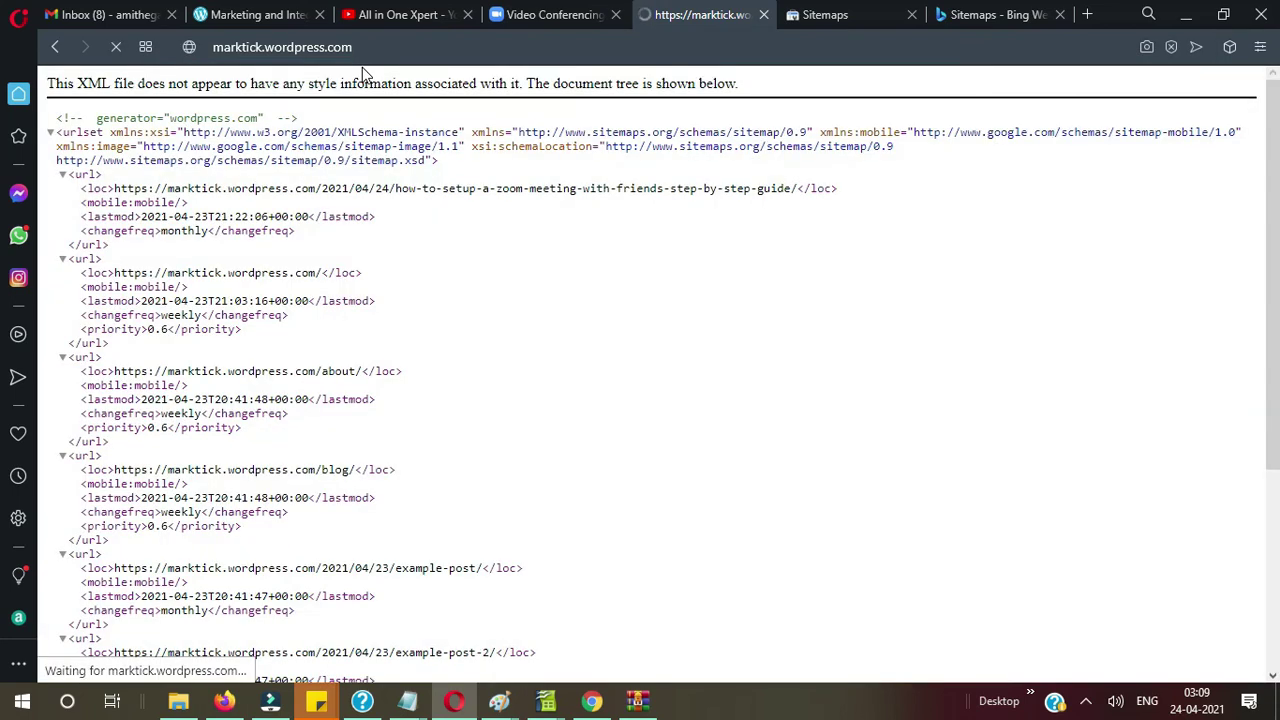
click(366, 50)
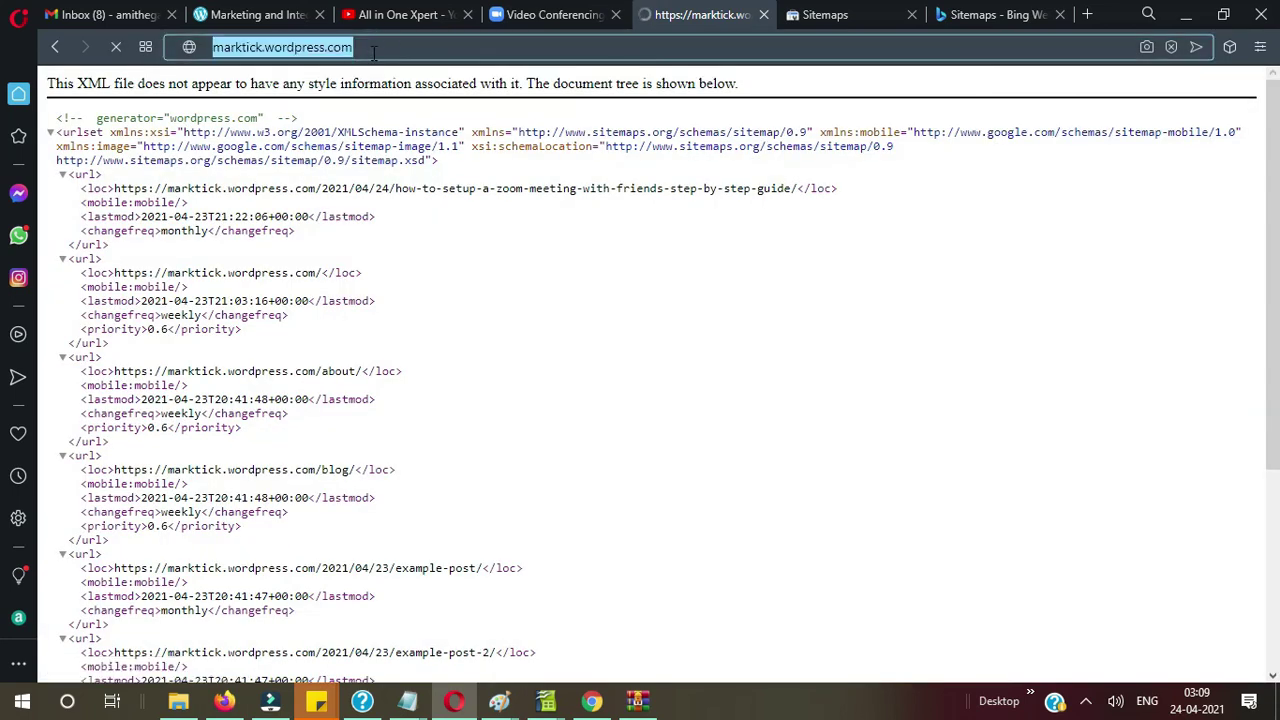
click(965, 10)
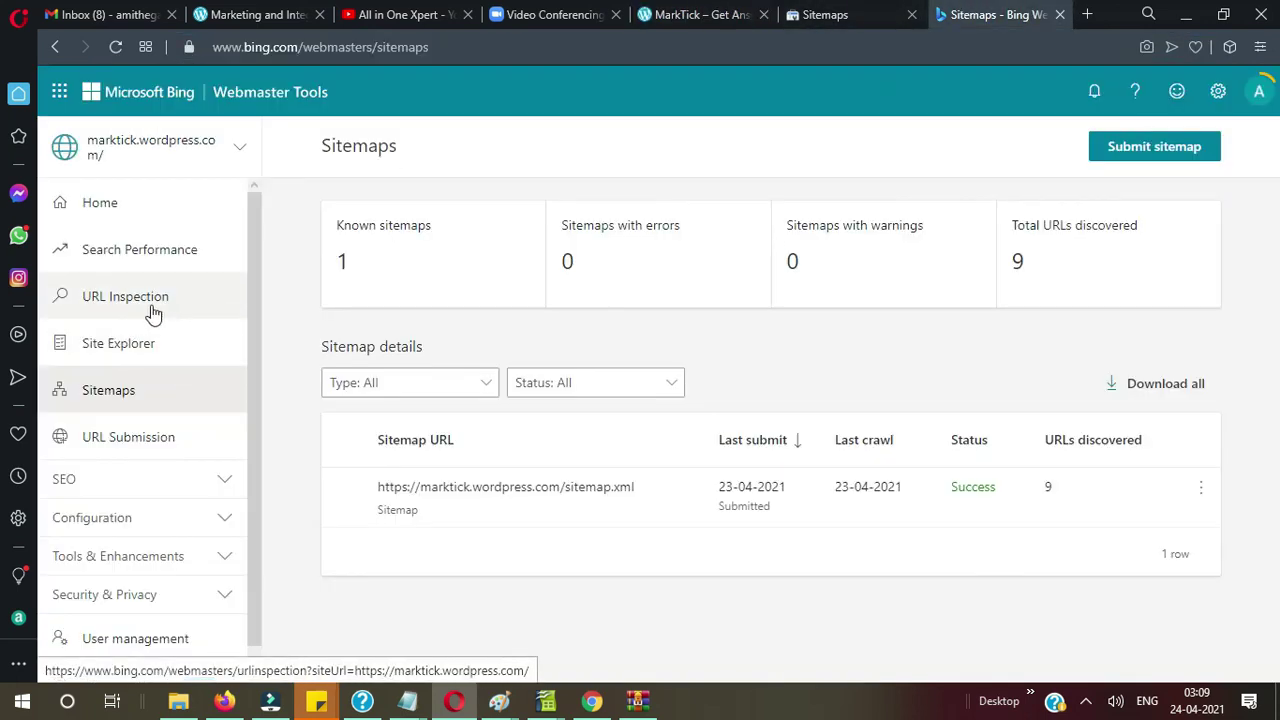
click(140, 443)
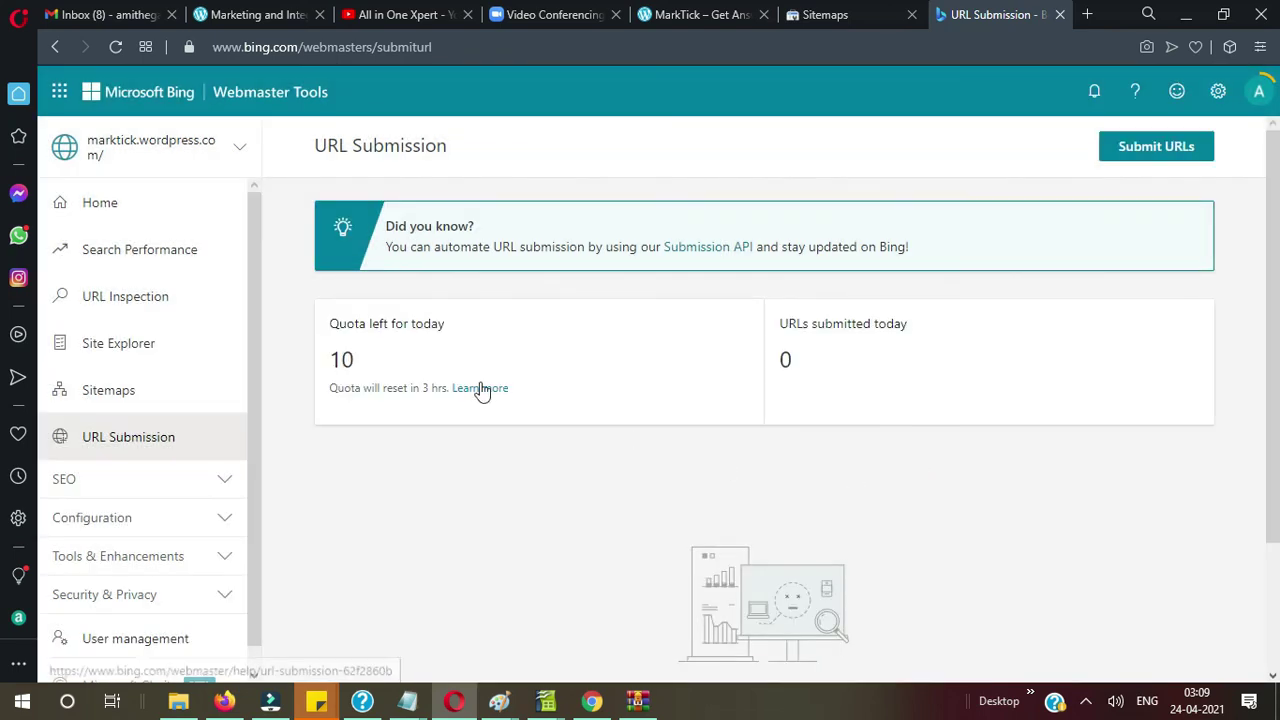
click(1156, 147)
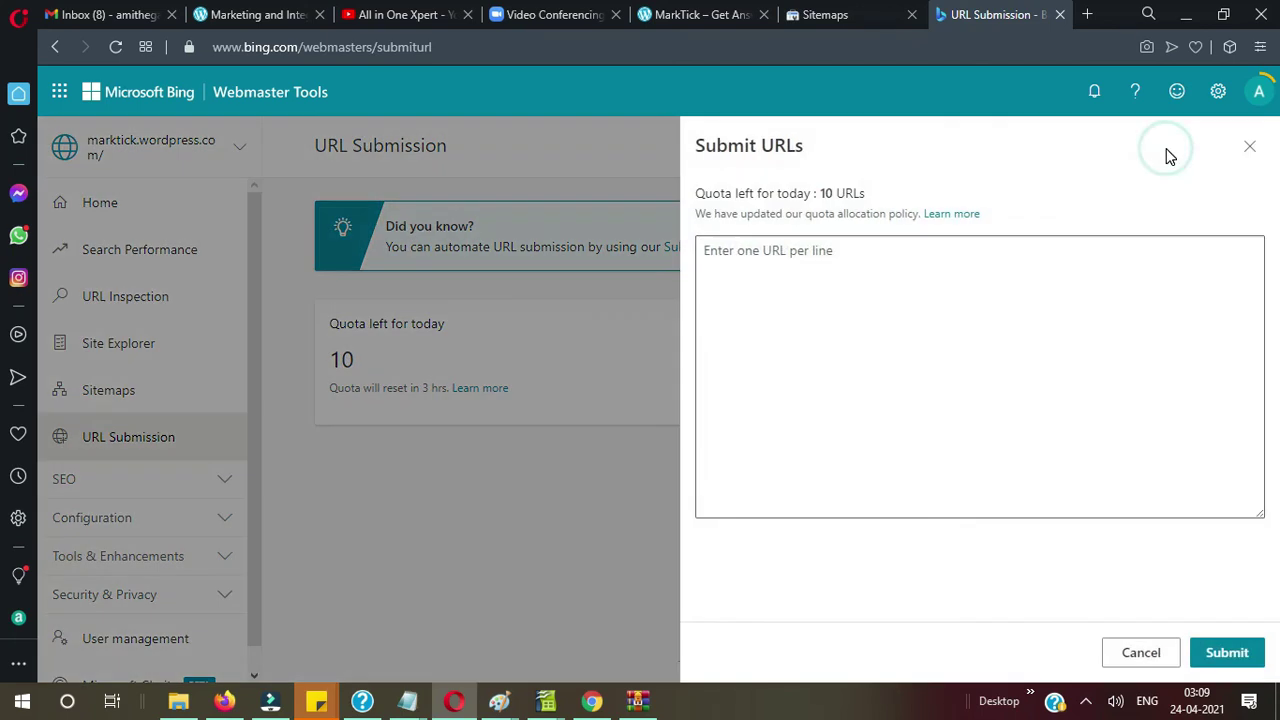
click(961, 343)
key(ctrl+v)
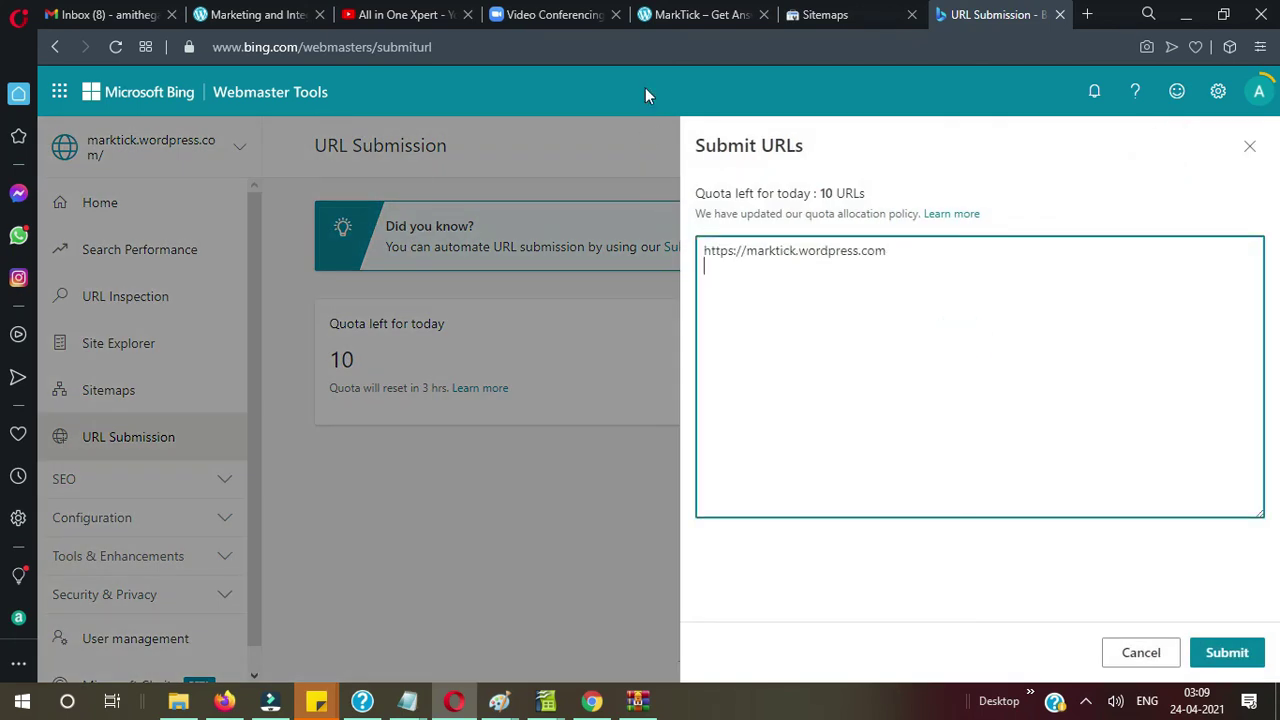
Step: Open the blog post "How to setup a zoom meeting with friends-Step by Step Guide" on the MarkTick site and copy its address
click(686, 18)
scroll(604, 278, down, 8)
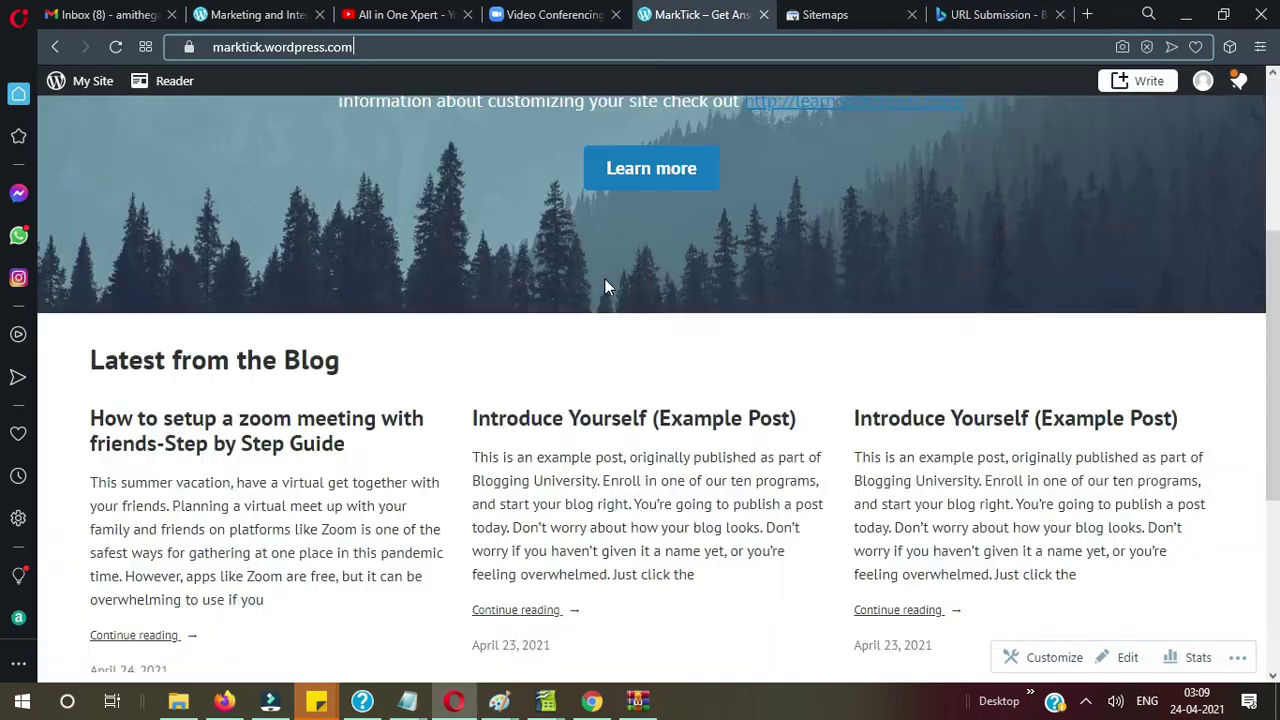
scroll(604, 278, up, 5)
click(340, 462)
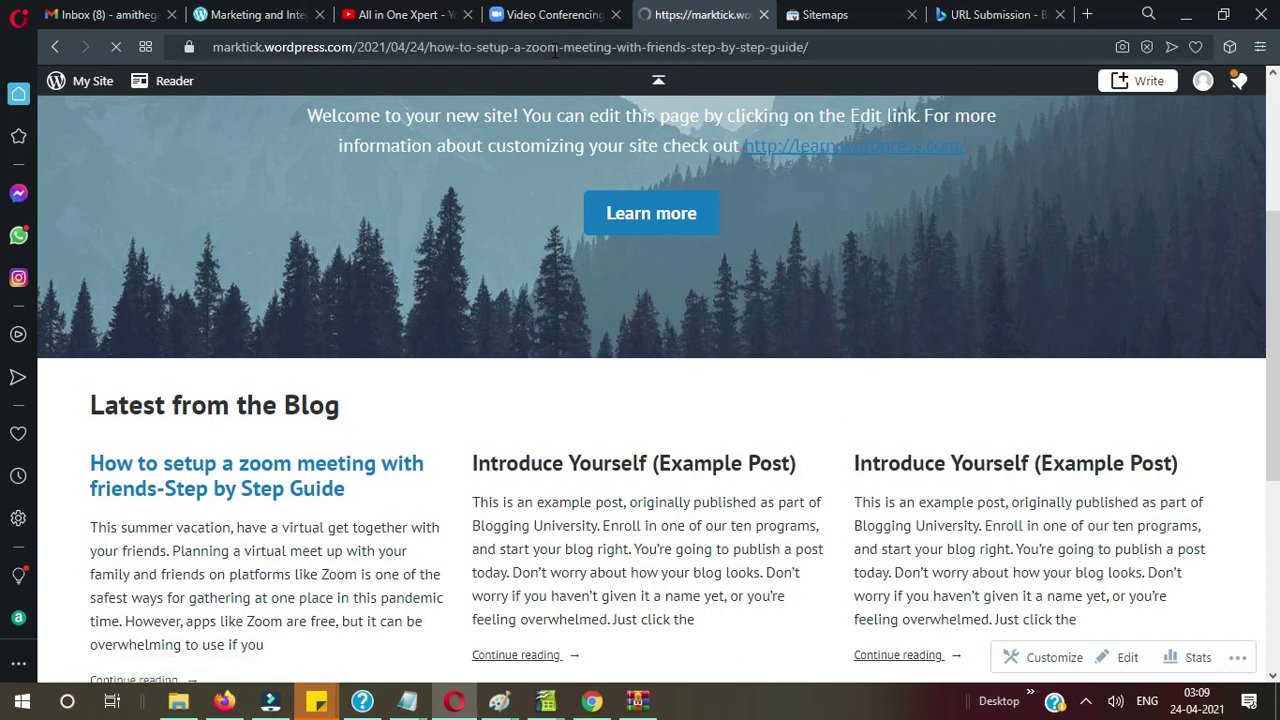
click(555, 50)
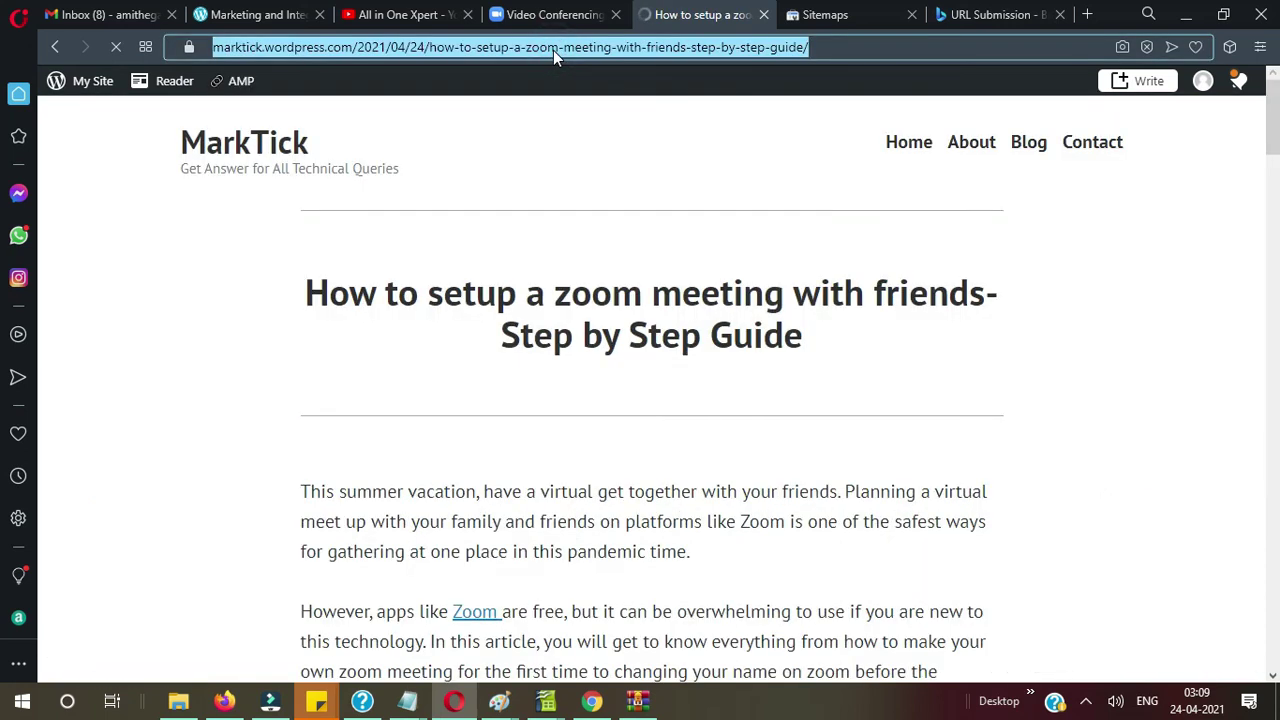
Step: Add the copied zoom meeting post address as the second URL in Bing Webmaster Tools and submit both URLs
click(961, 24)
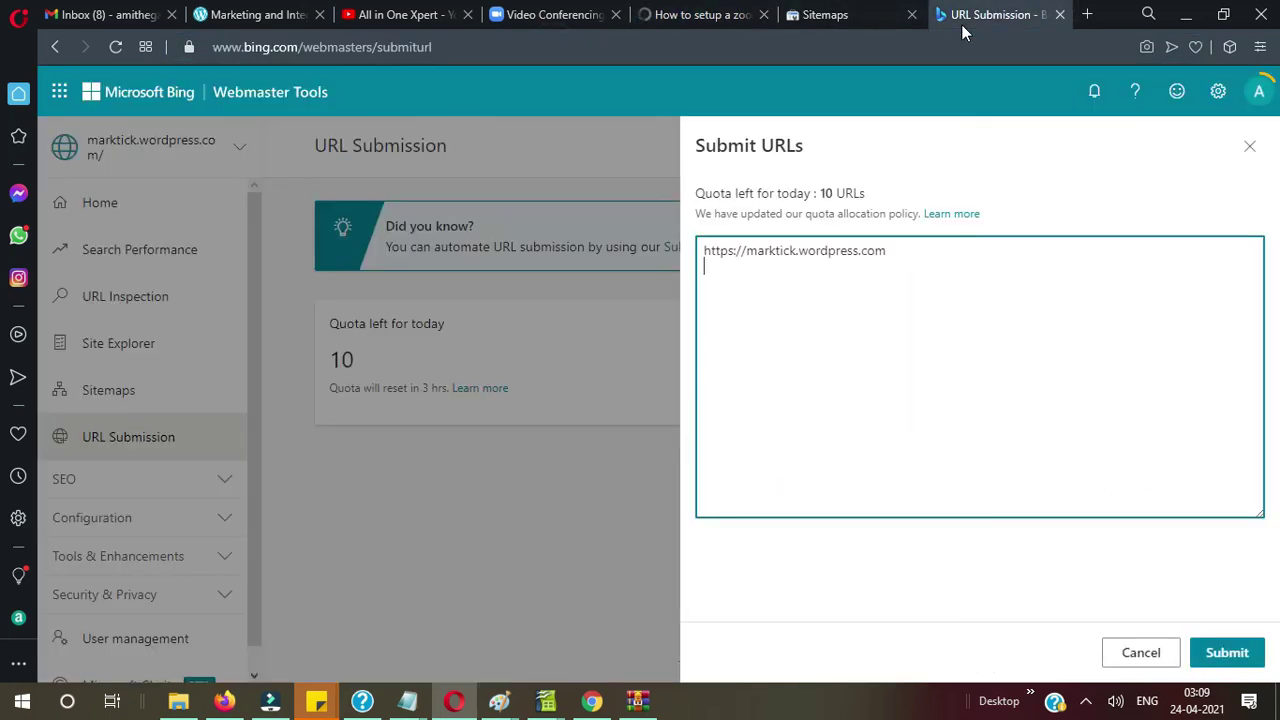
key(ctrl+v)
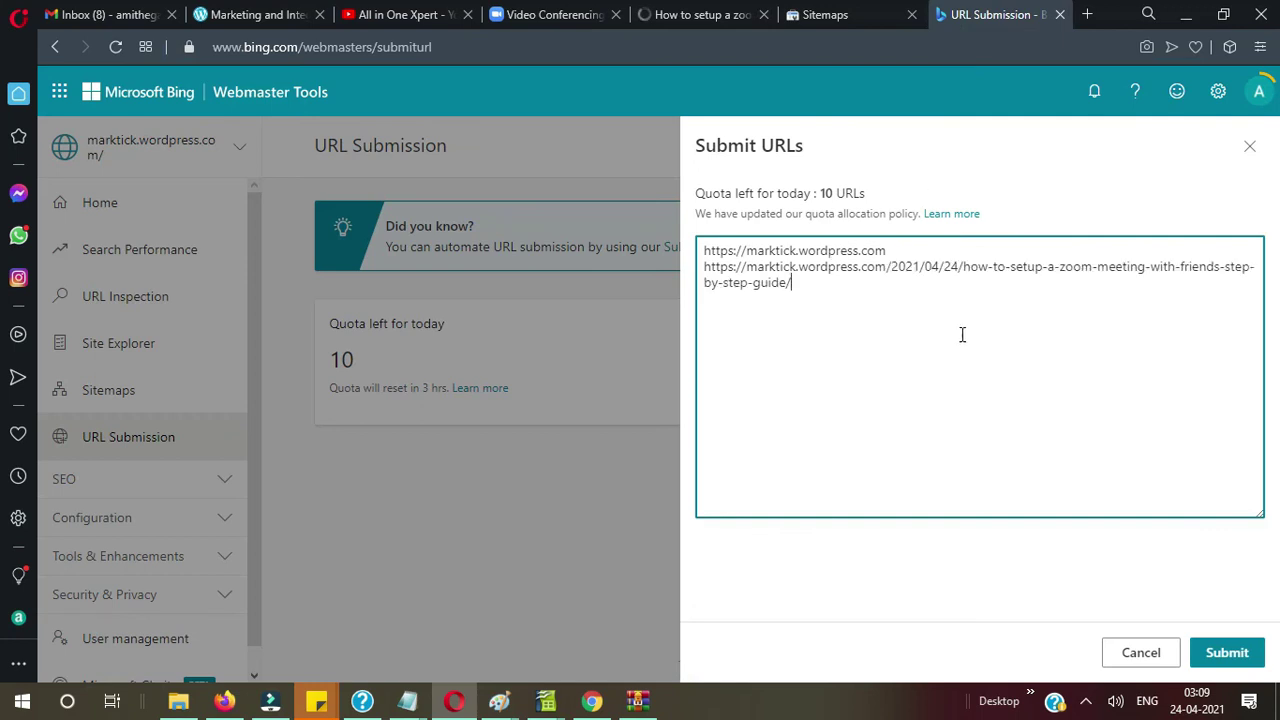
click(1213, 655)
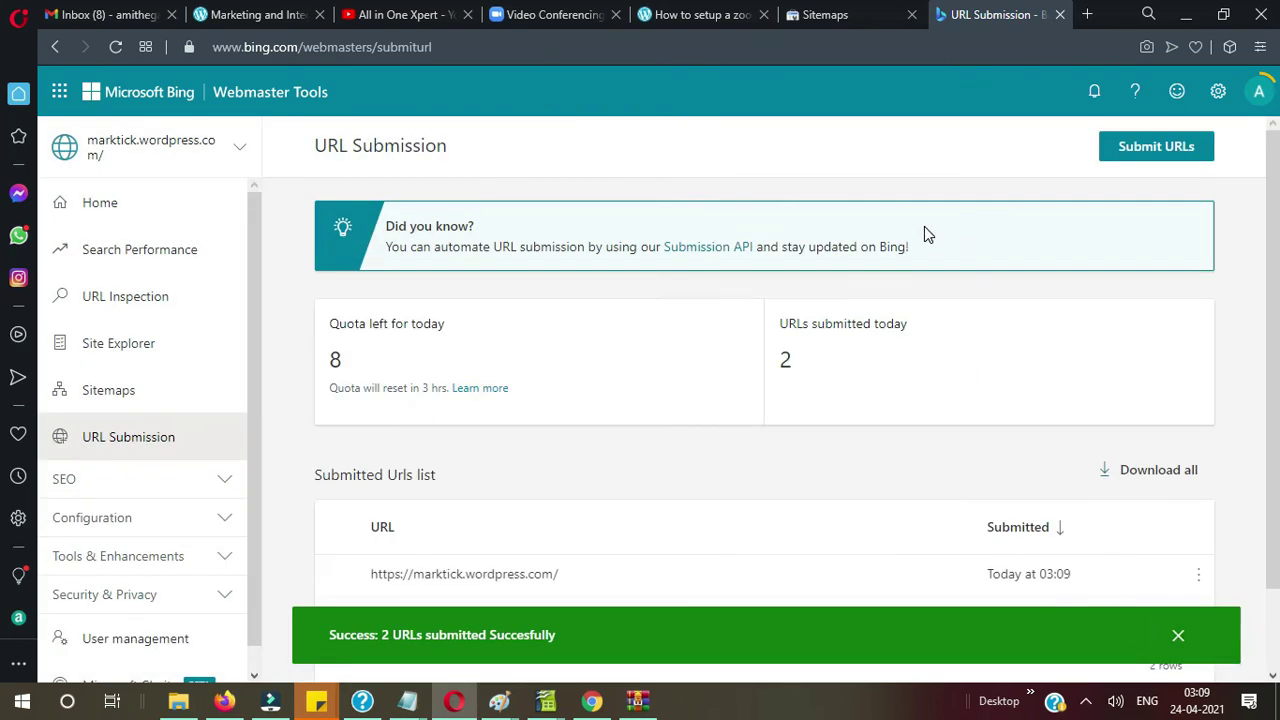
Step: Load google.com in the MarkTick post's tab, search for the copied post address and look through the results
click(700, 14)
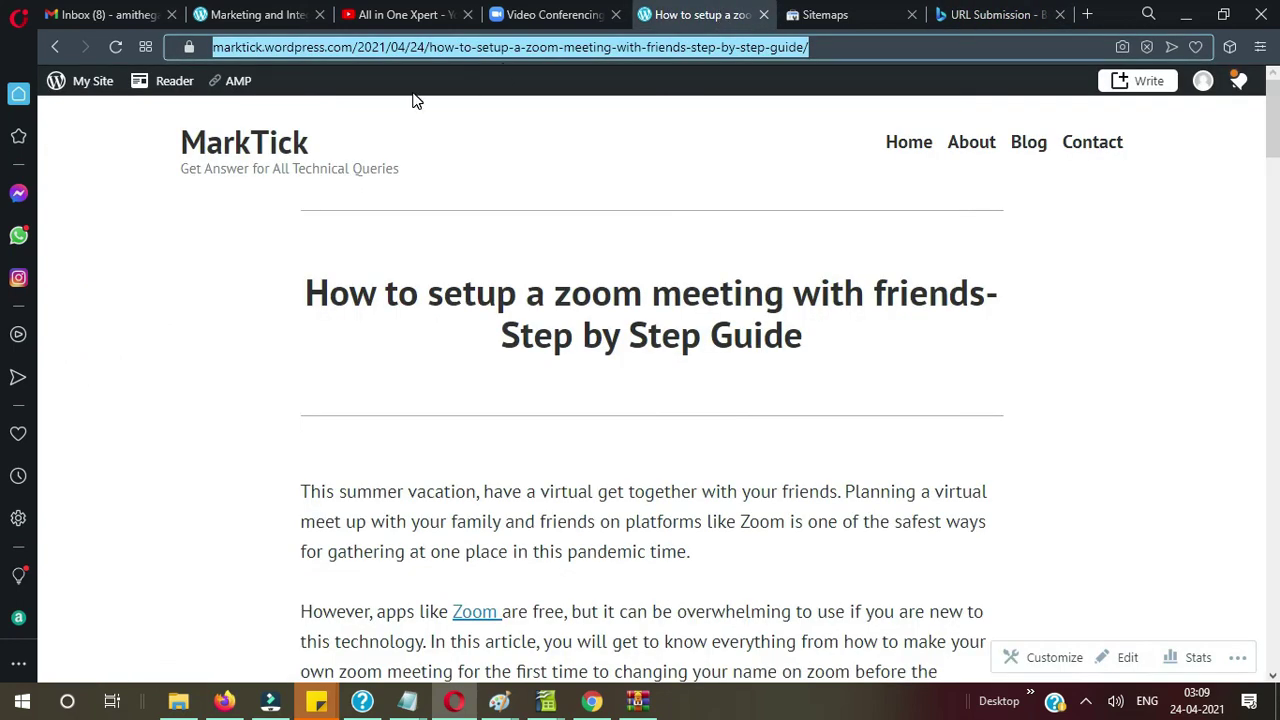
click(347, 47)
triple_click(347, 47)
text(google.com)
key(Return)
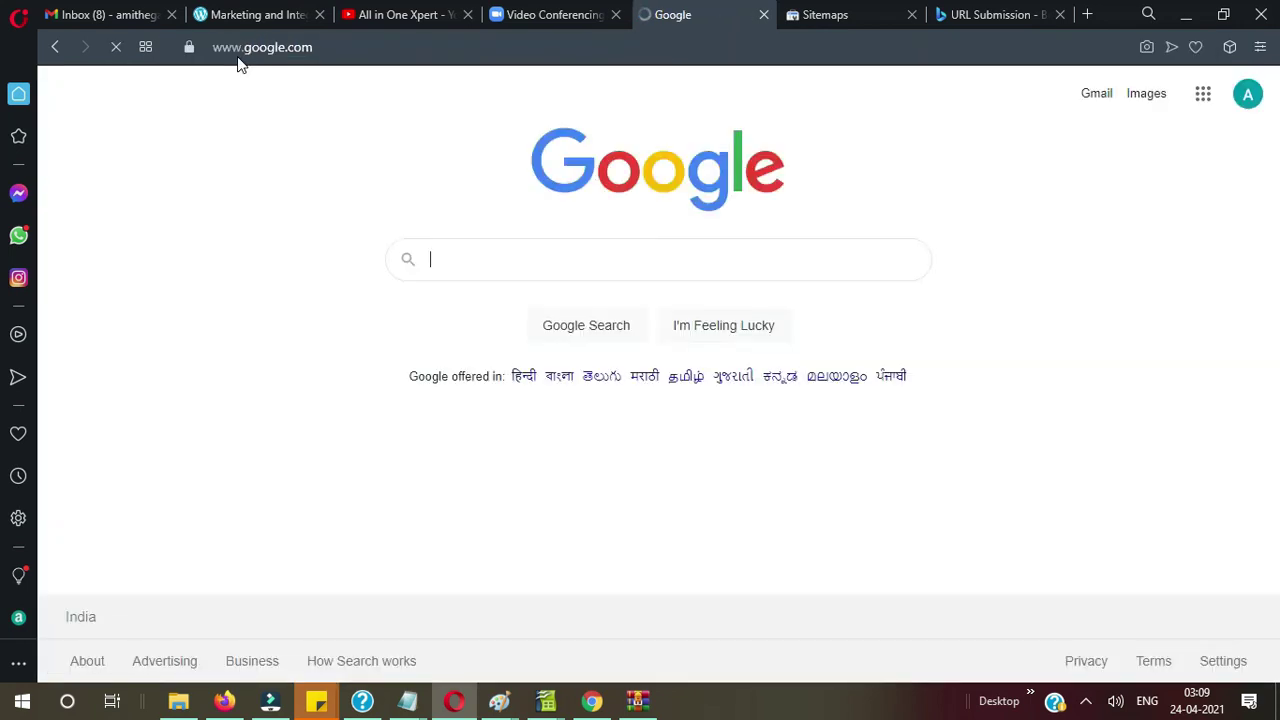
key(ctrl+v)
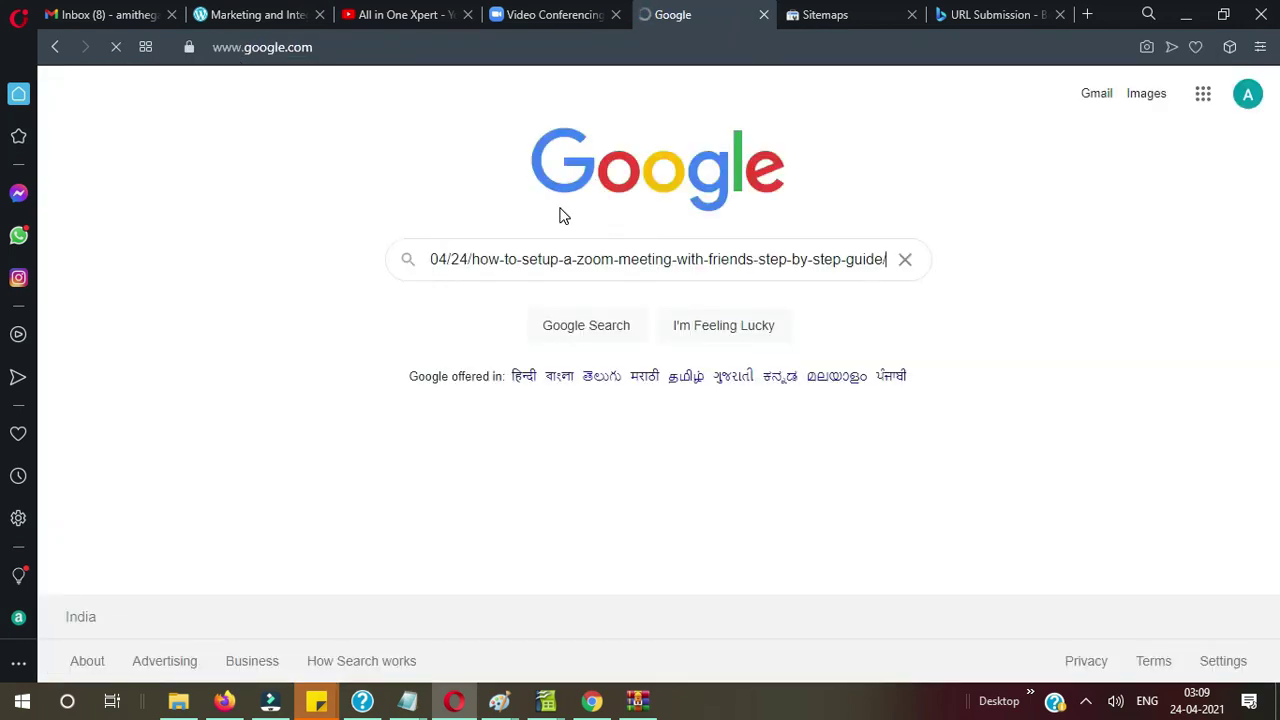
key(Return)
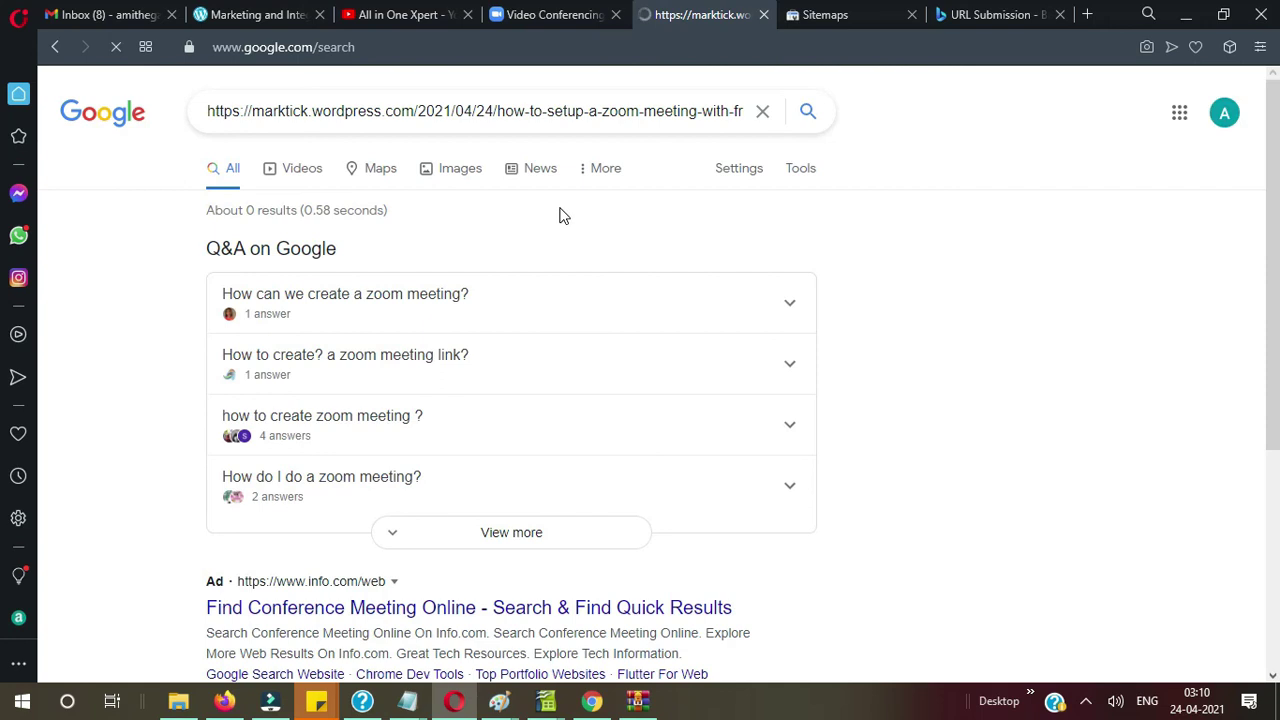
scroll(790, 378, down, 4)
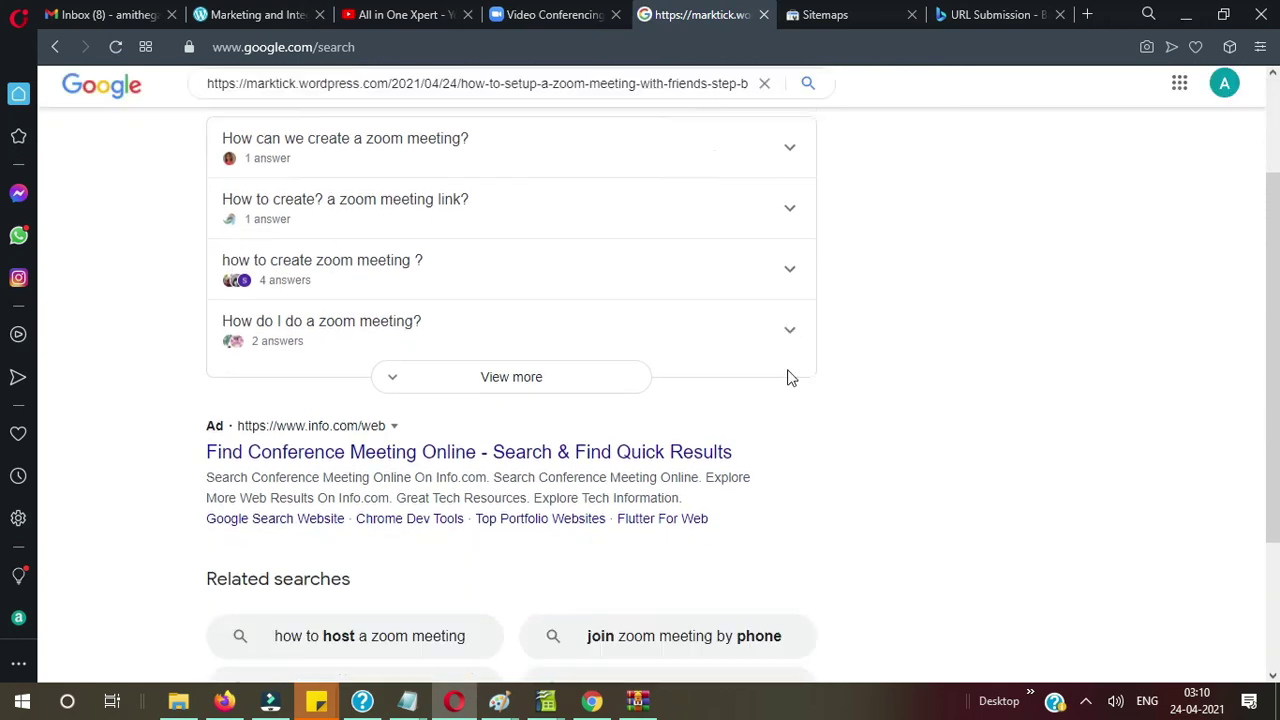
scroll(790, 378, up, 4)
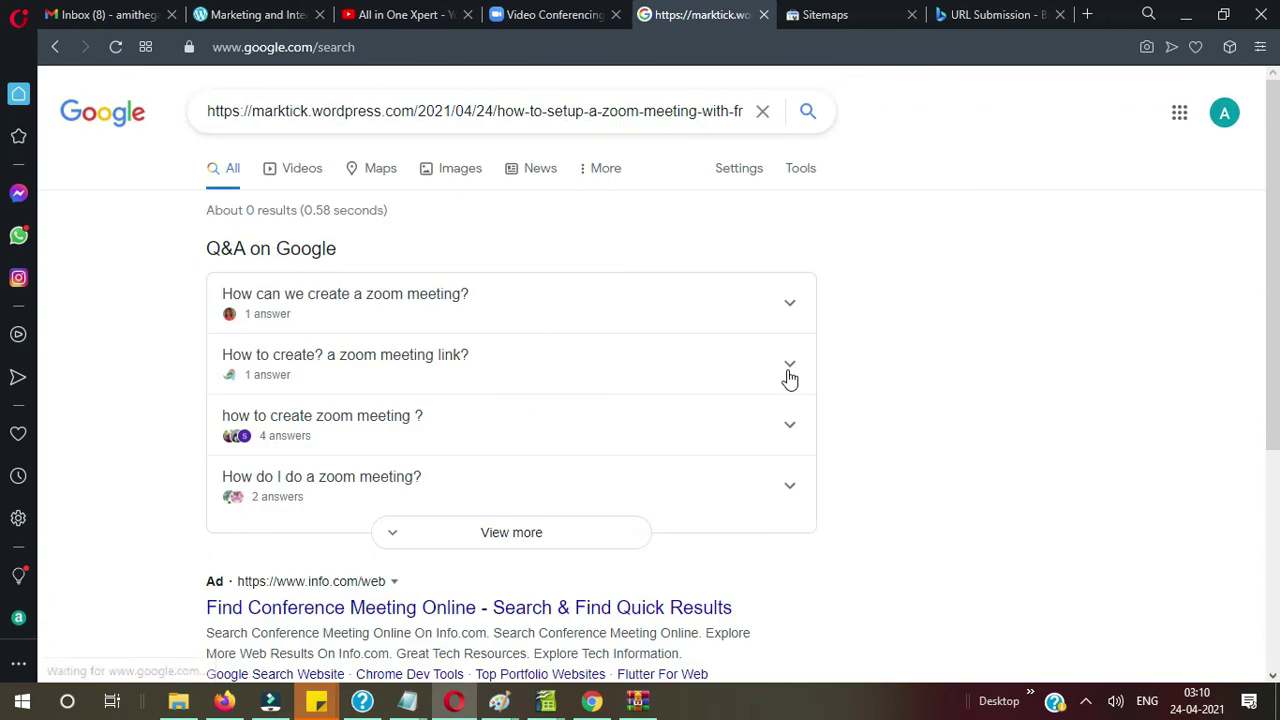
click(419, 108)
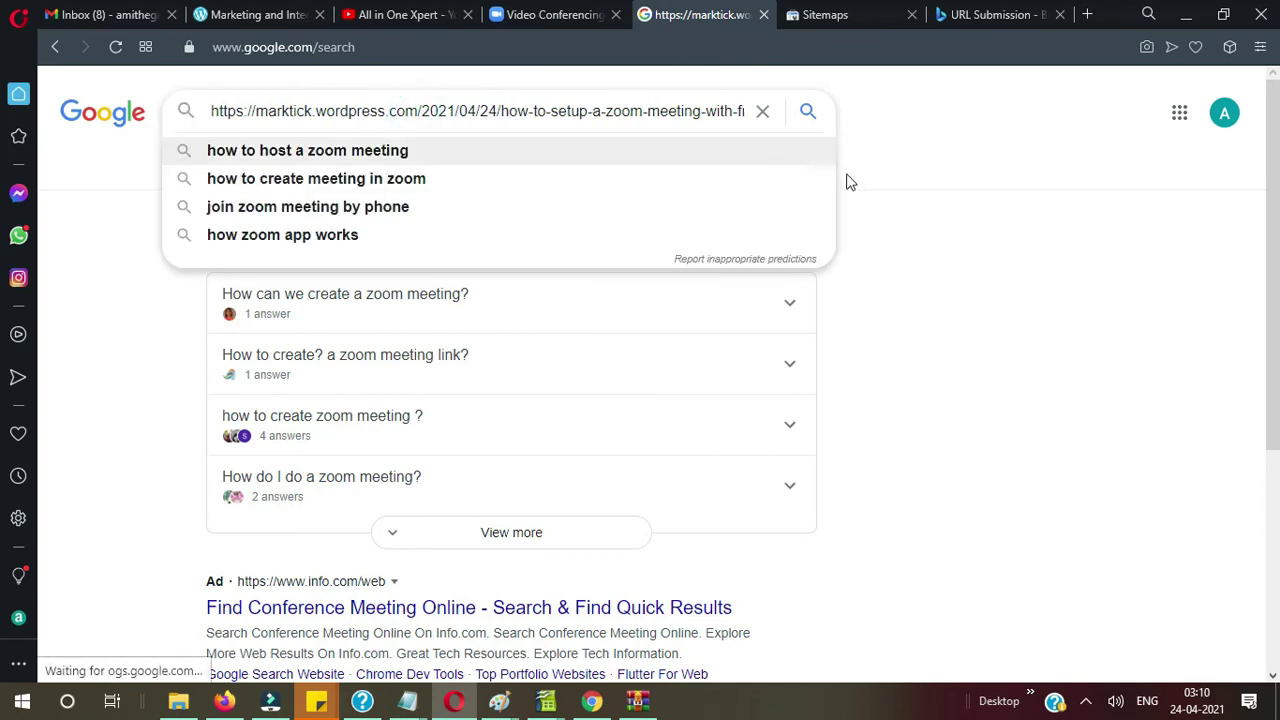
key(shift+End)
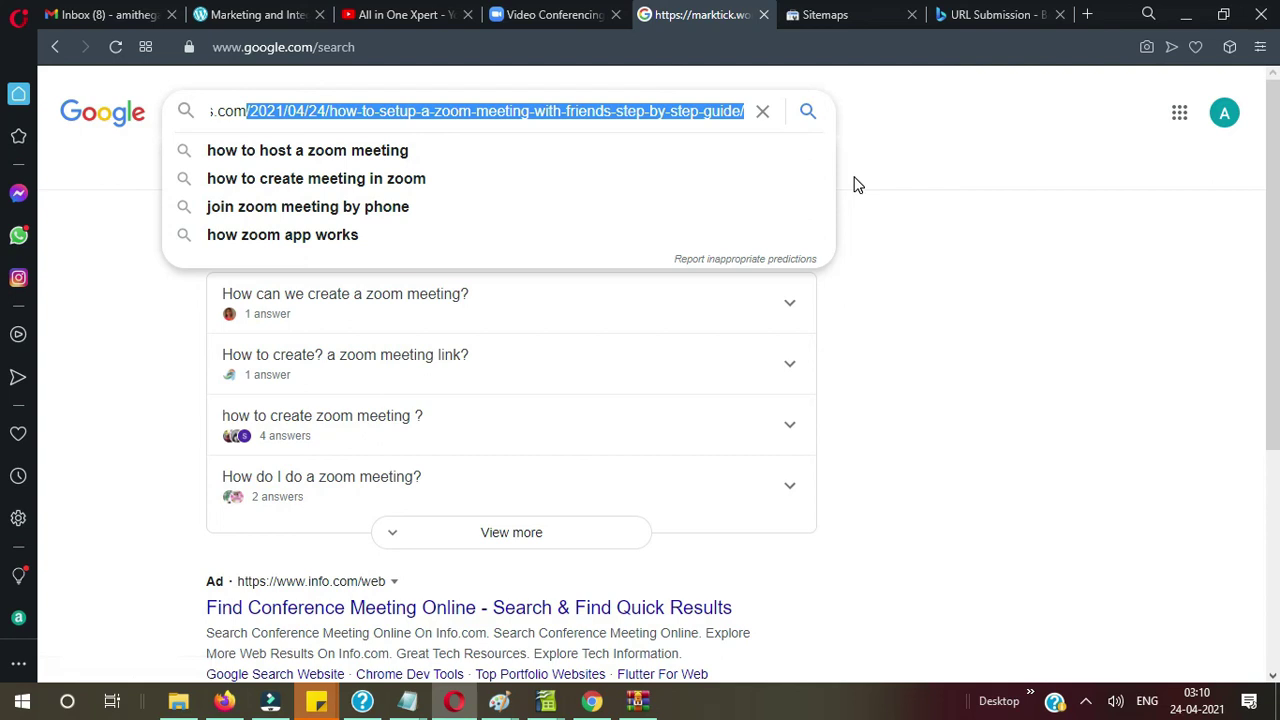
key(BackSpace)
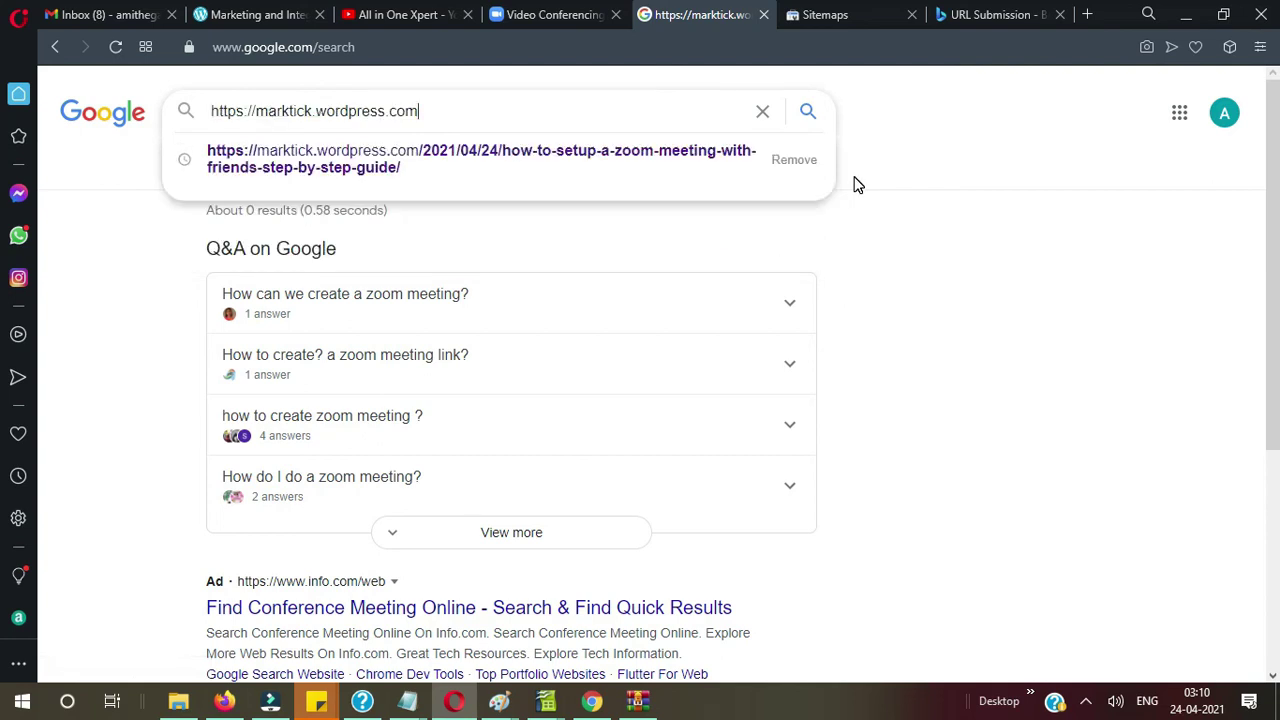
key(Return)
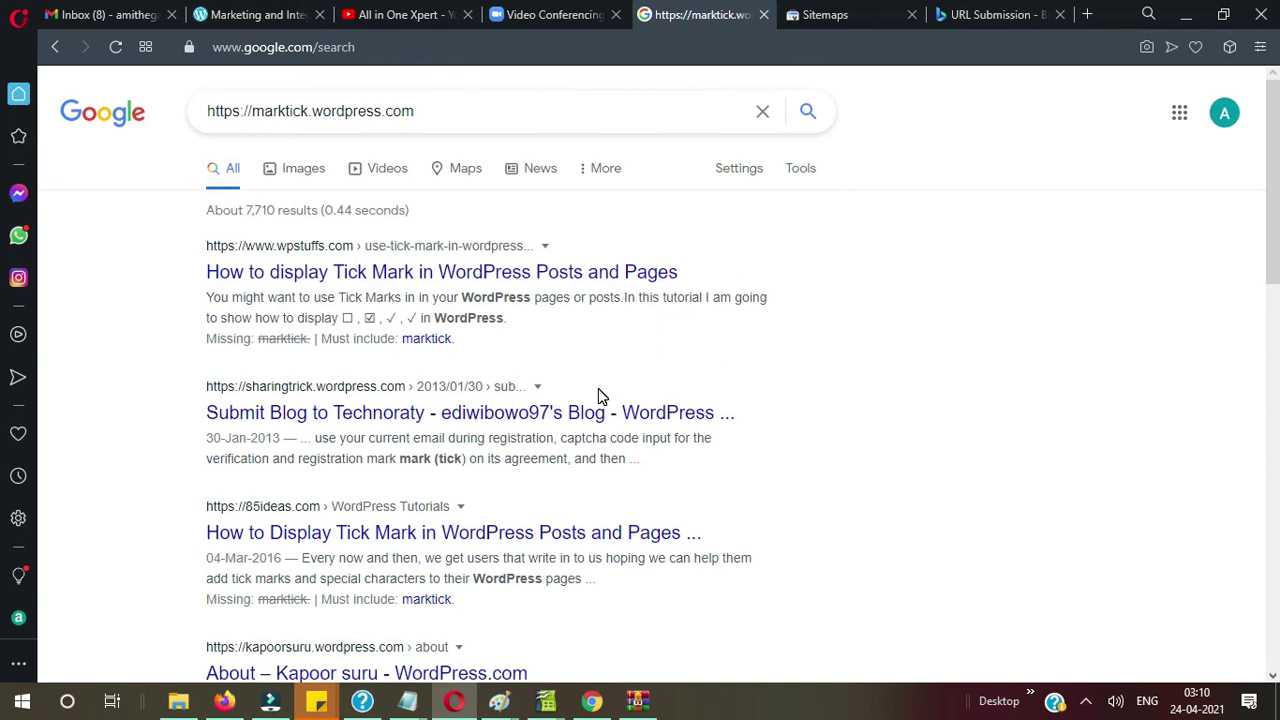
scroll(598, 396, down, 15)
scroll(598, 396, up, 15)
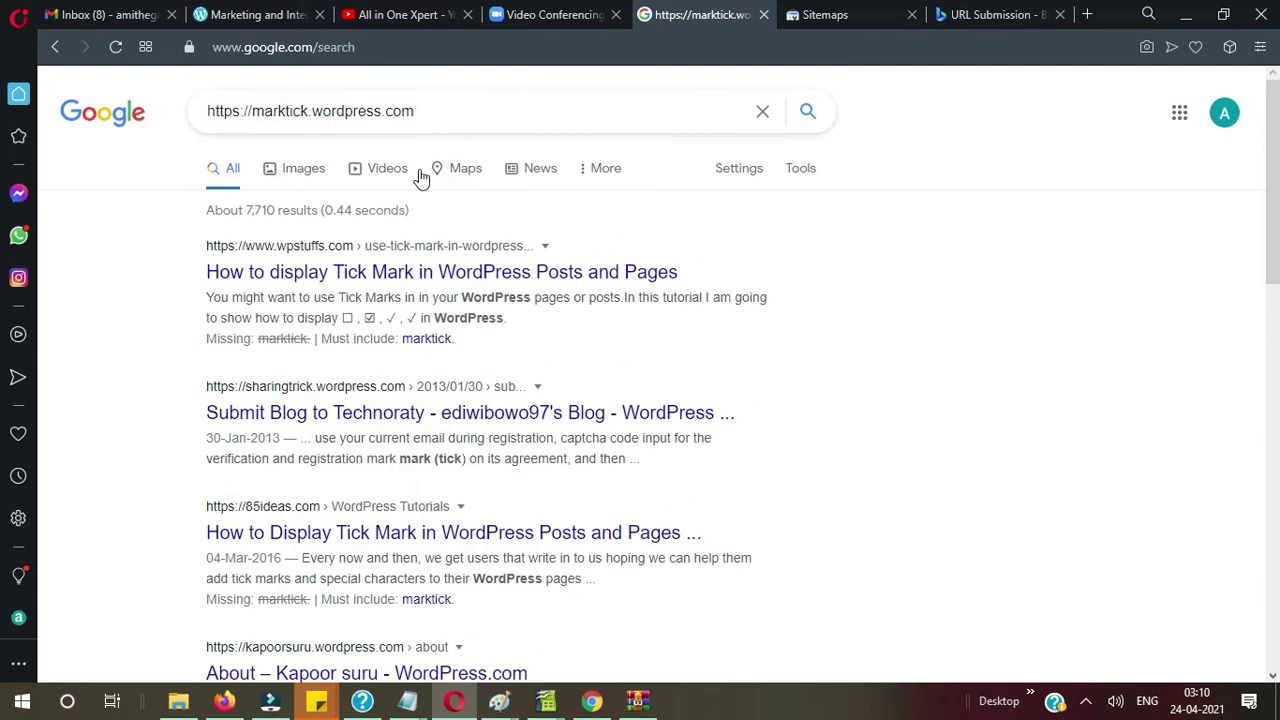
Step: Copy the site address from the Google query, search for it on bing.com and look through the results
click(421, 111)
double_click(421, 111)
key(ctrl+c)
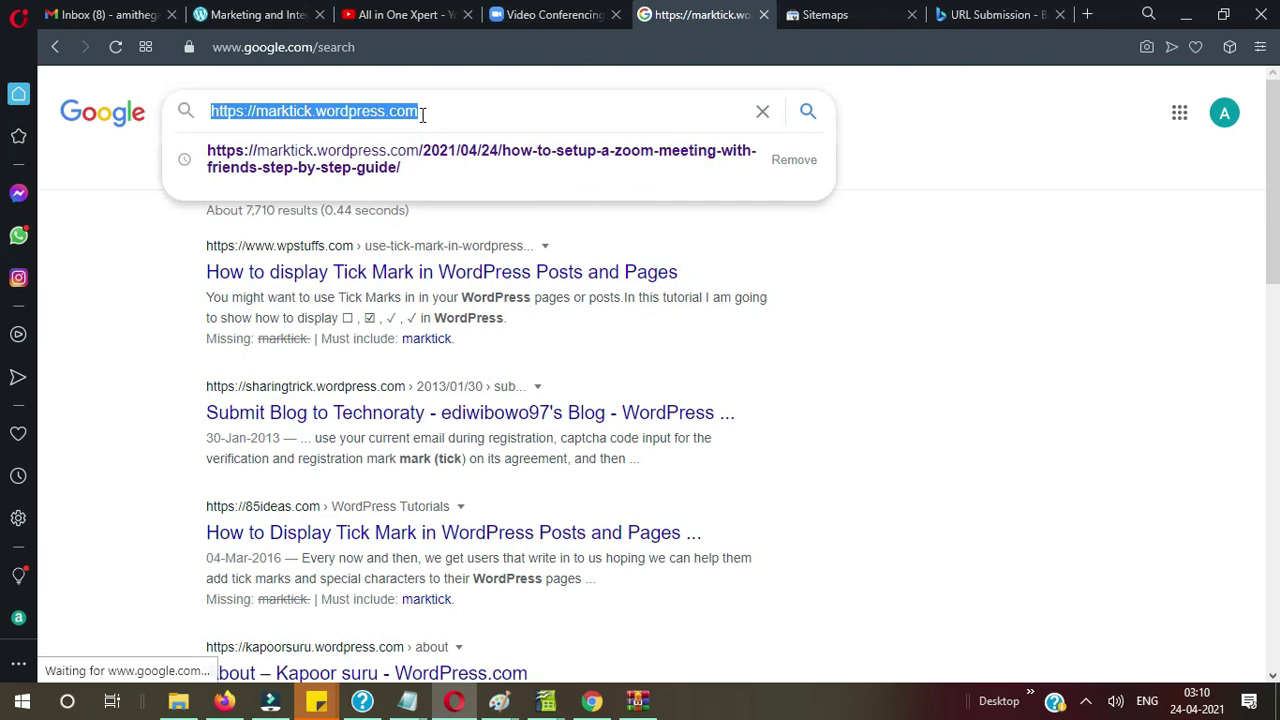
click(424, 46)
text(bing.com)
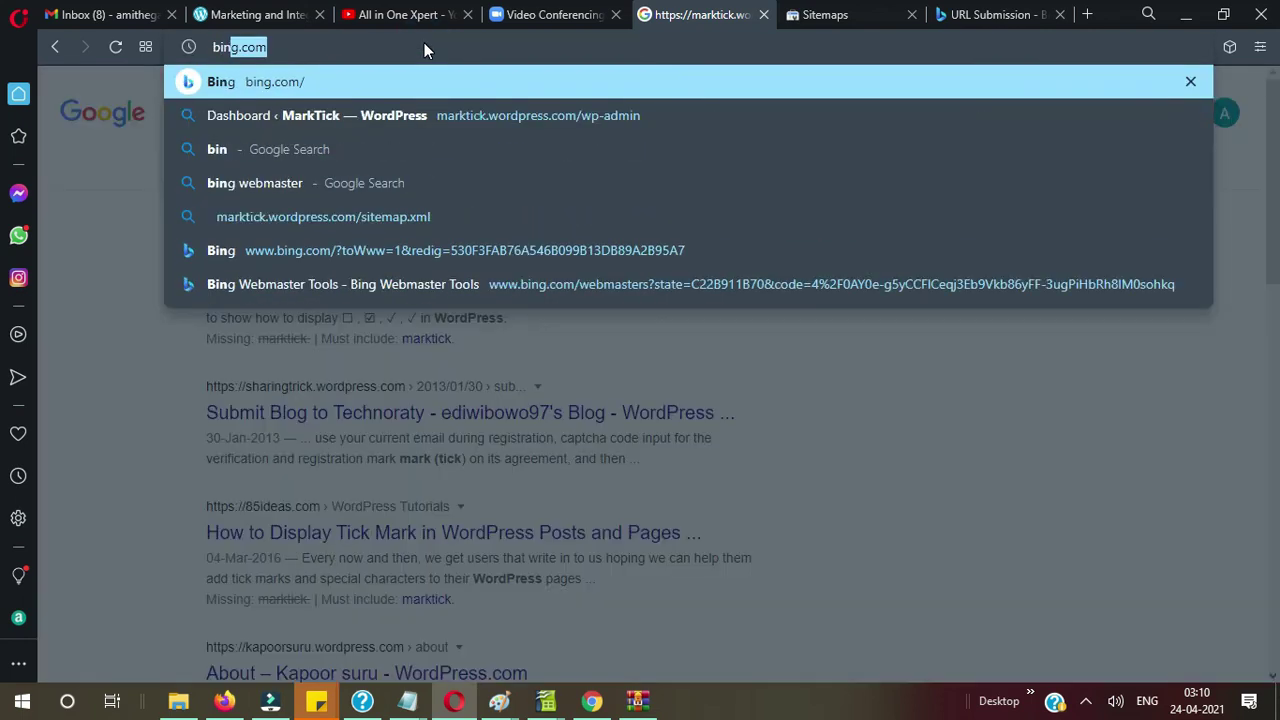
key(Return)
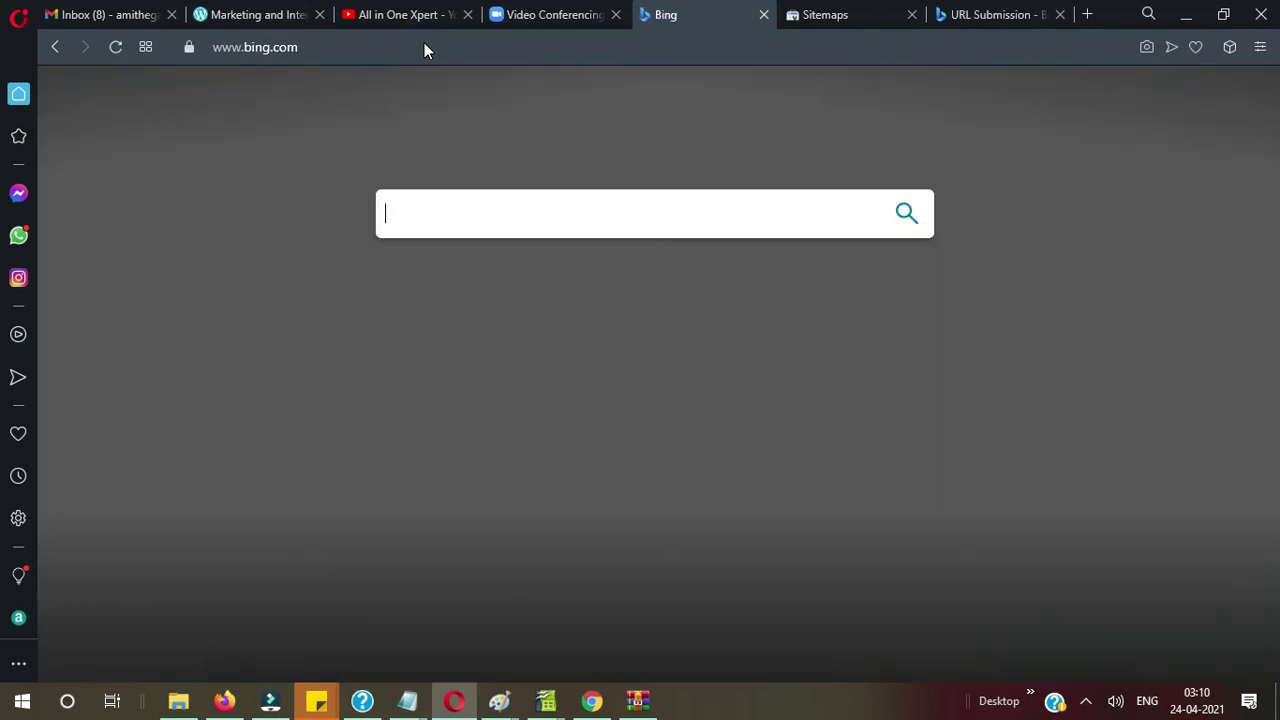
key(ctrl+v)
key(Return)
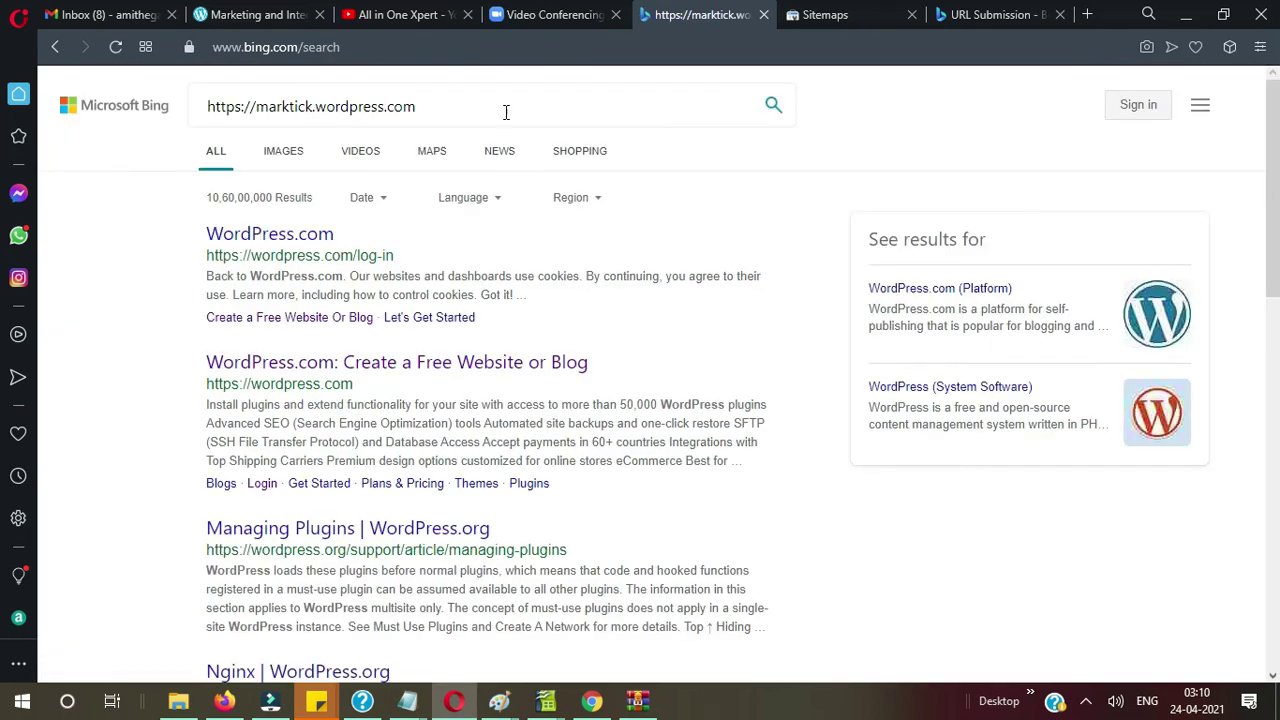
scroll(549, 272, down, 4)
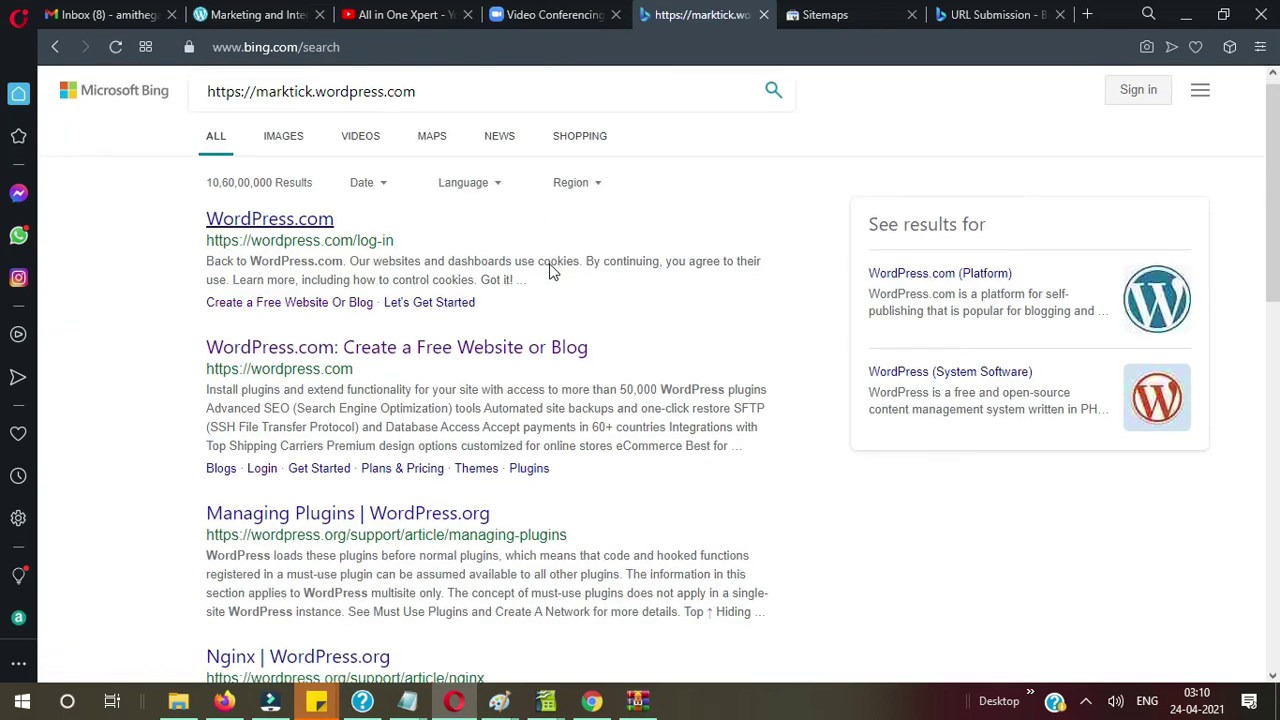
scroll(549, 272, down, 3)
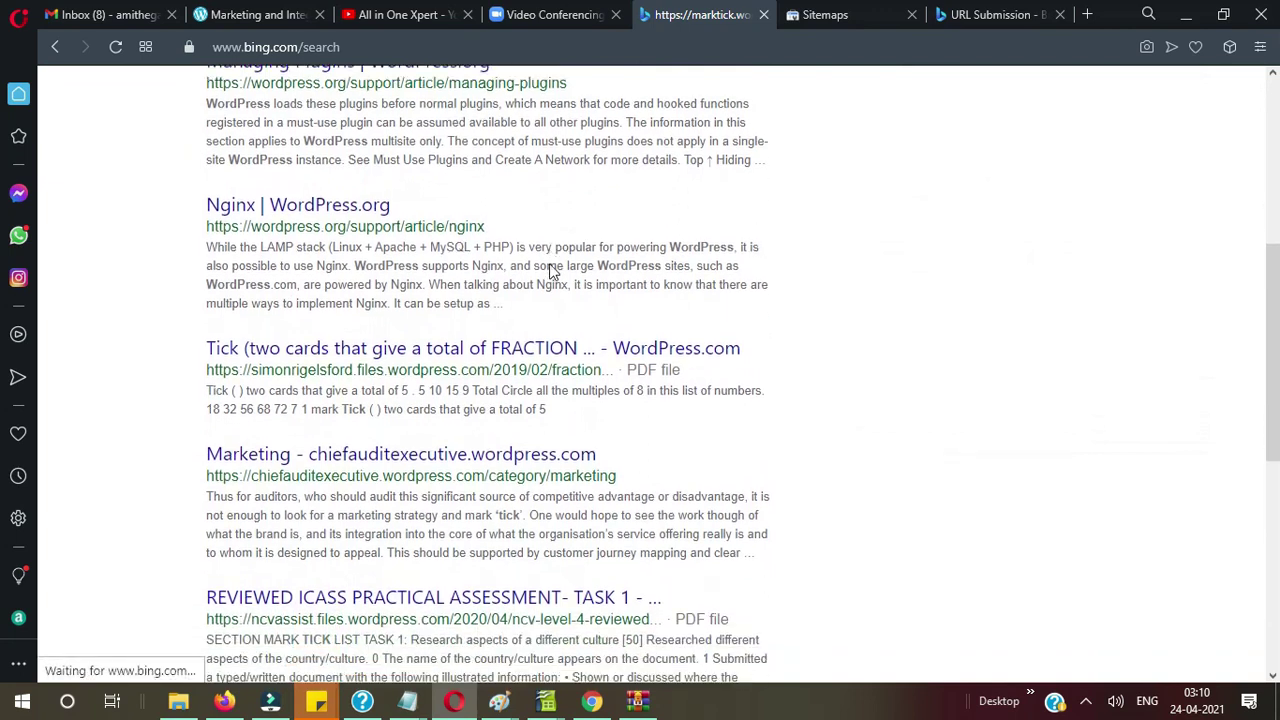